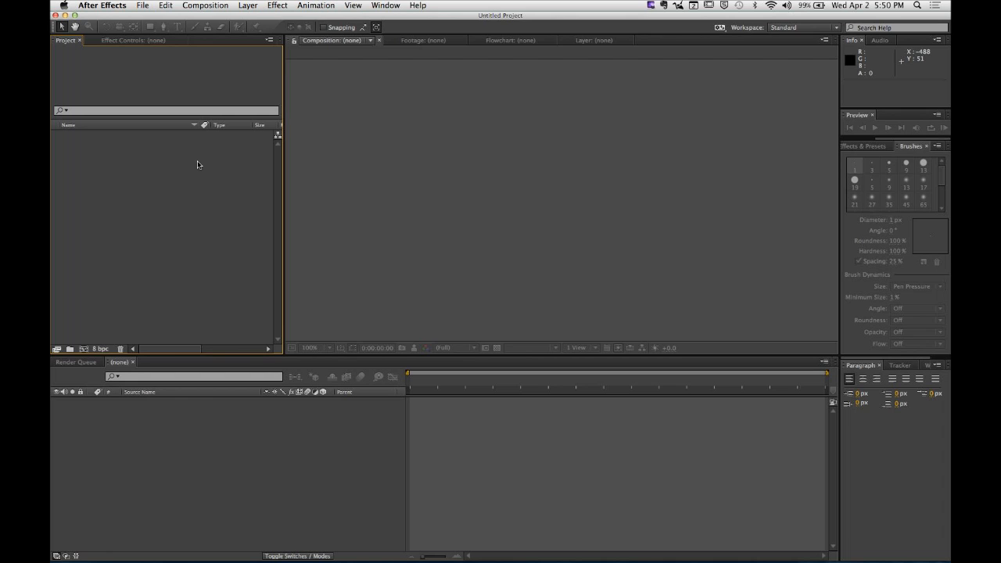
Step: Switch to Chrome and read the 3D Room lab assignment requirements on the course page
mouse_move(278, 548)
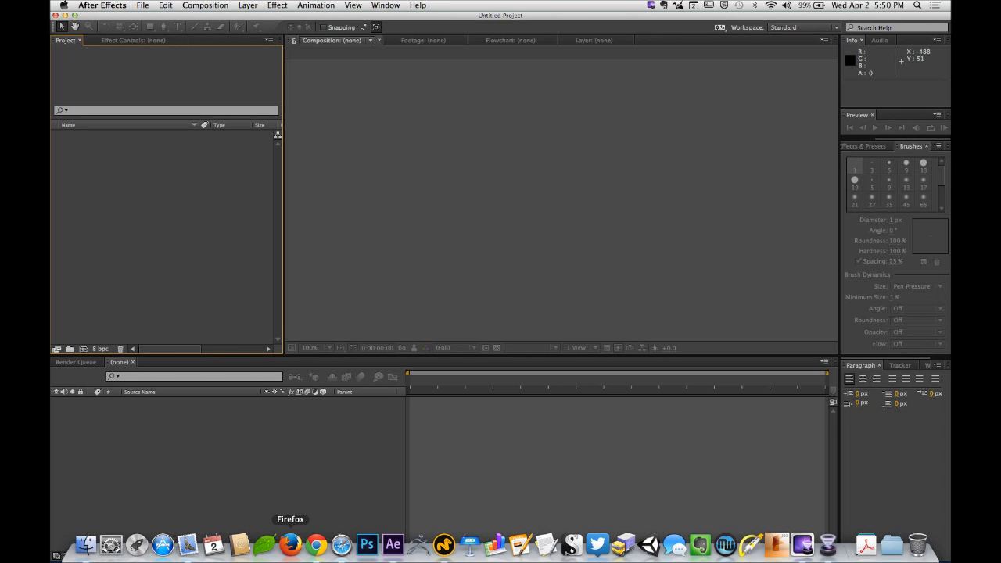
left_click(310, 552)
scroll(261, 375, "down", 3)
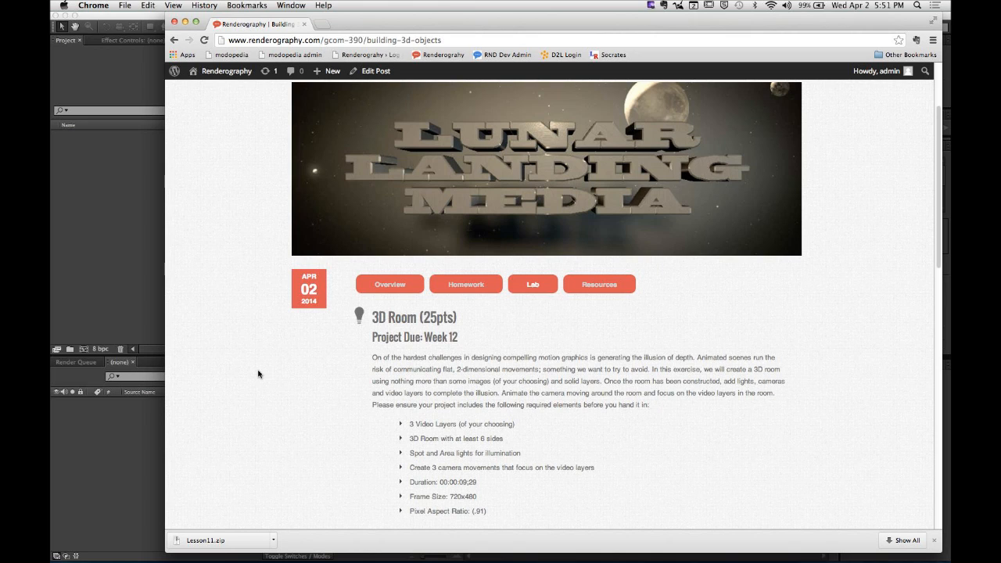
scroll(342, 263, "down", 10)
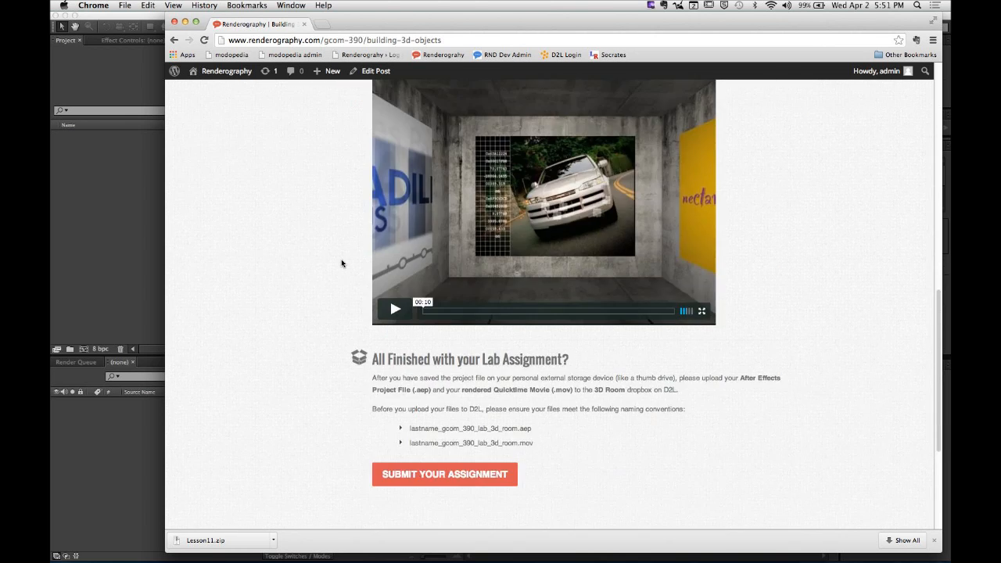
Step: View the 3D Box homework assignment on the course page and play its example video
scroll(341, 263, "up", 10)
left_click(438, 248)
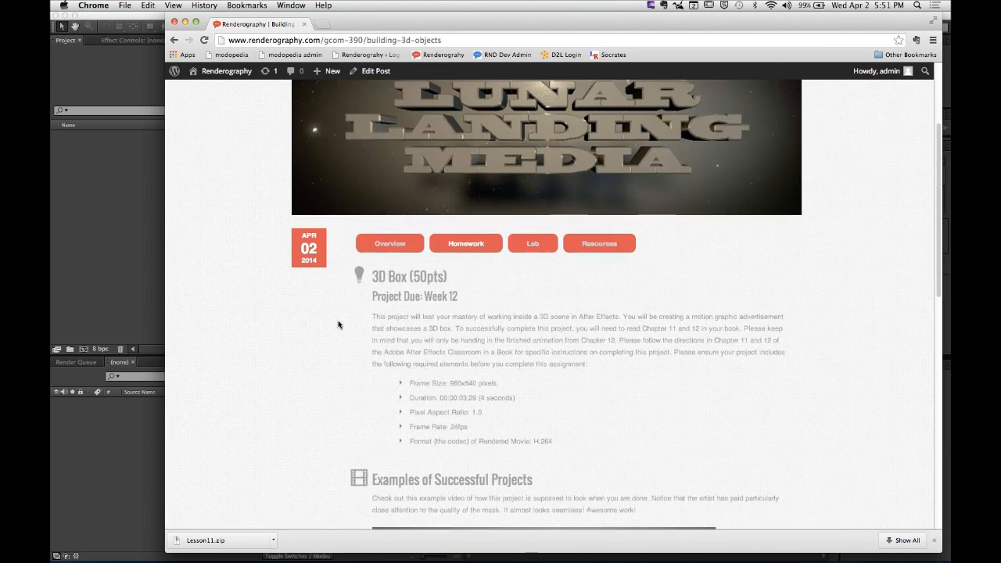
scroll(338, 324, "down", 10)
scroll(339, 324, "up", 6)
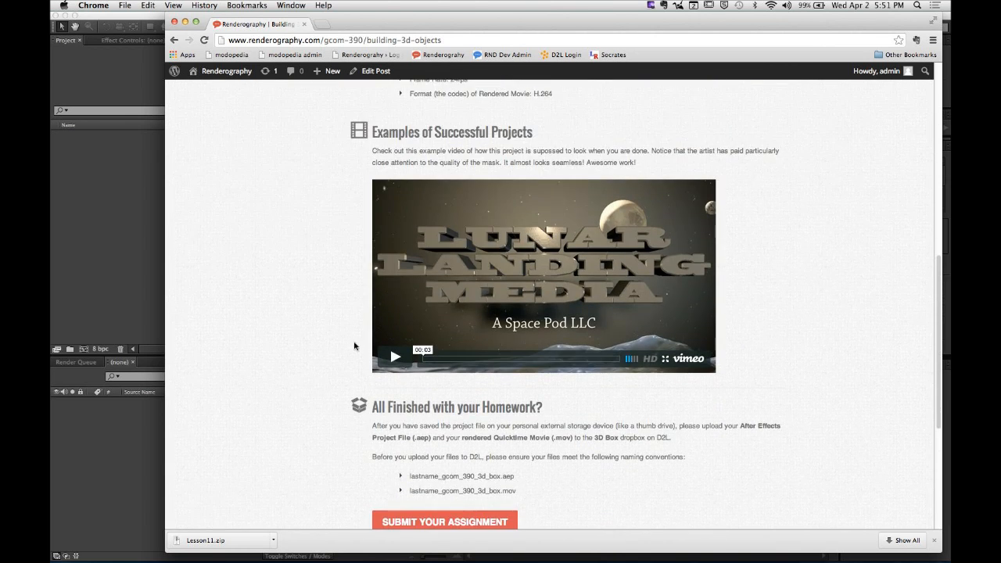
left_click(394, 356)
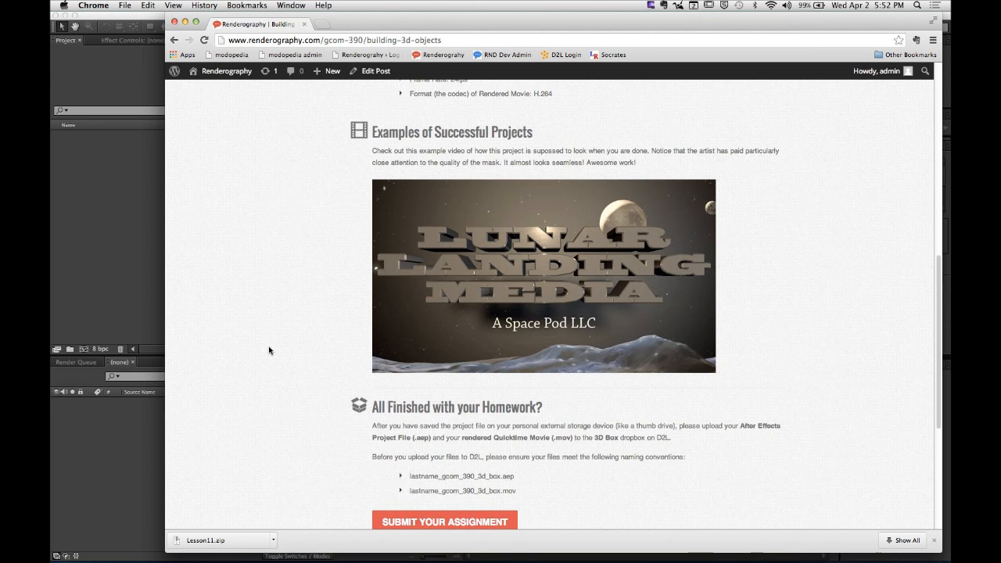
Step: Return to the lab assignment on the course page and play the 3D Room example video
scroll(297, 280, "up", 5)
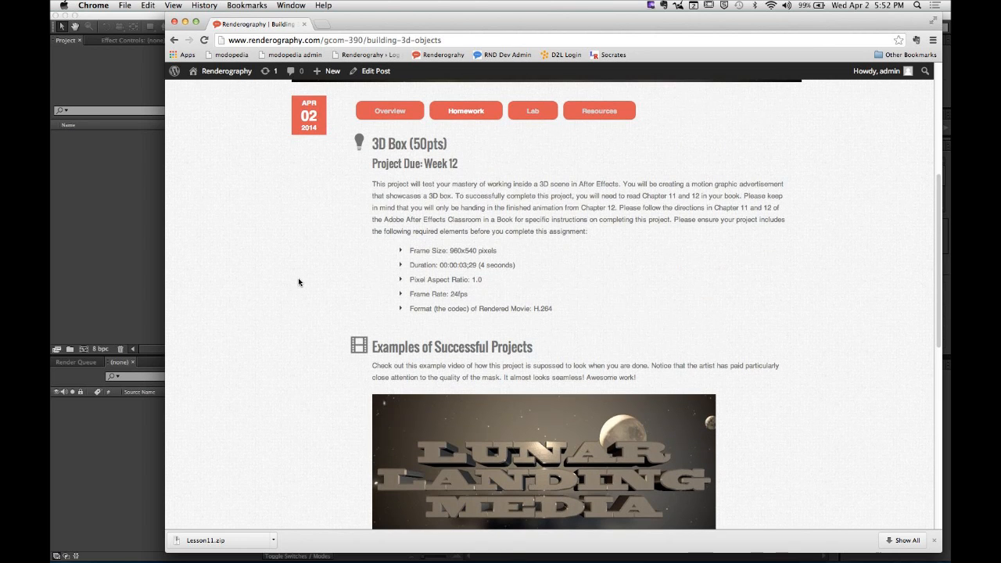
left_click(532, 112)
scroll(337, 313, "down", 6)
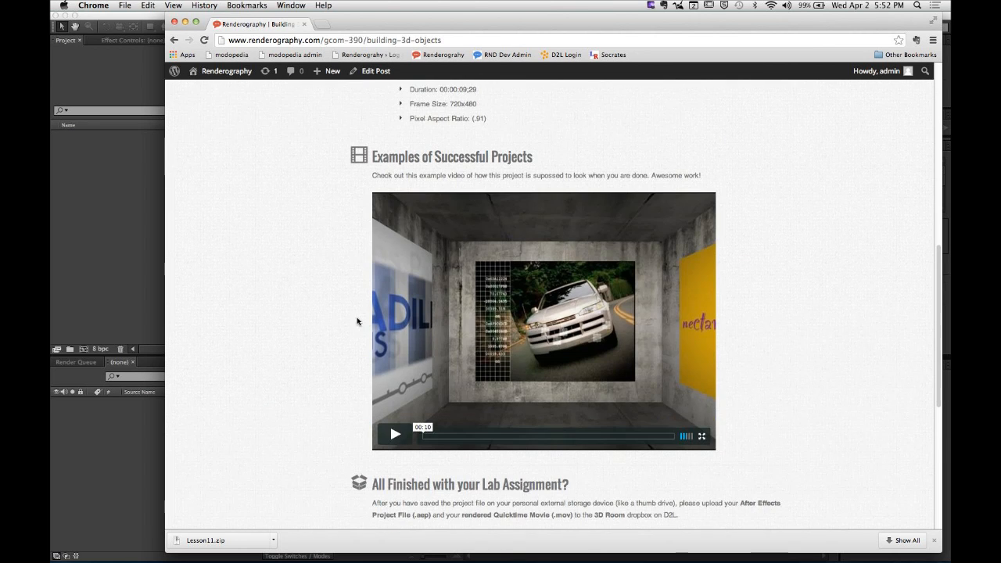
scroll(340, 316, "down", 1)
left_click(395, 394)
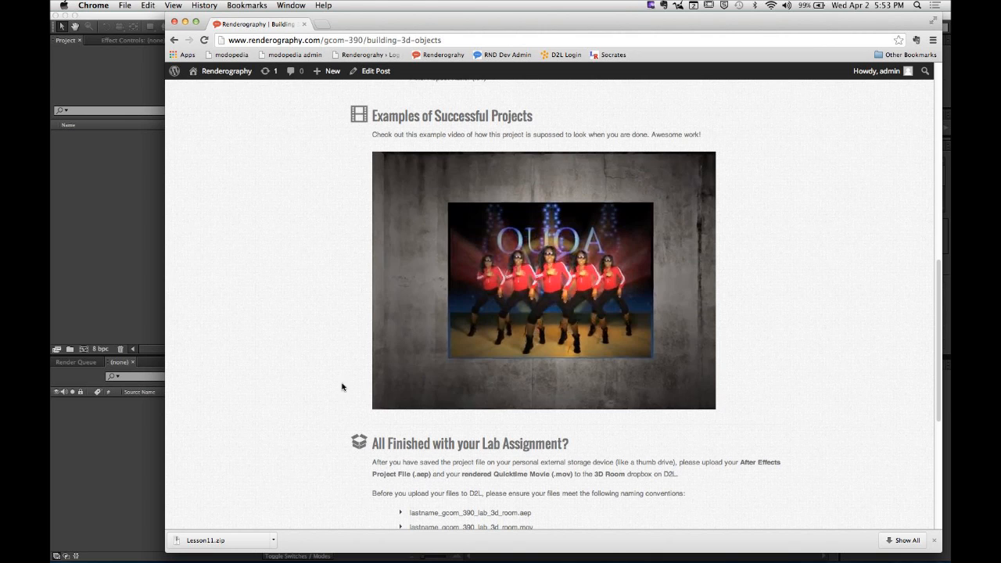
Step: Return to After Effects and import Space_Landscape.jpg from the Assets folder of Lesson11 in WEEK_11_3D_BOX
left_click(94, 7)
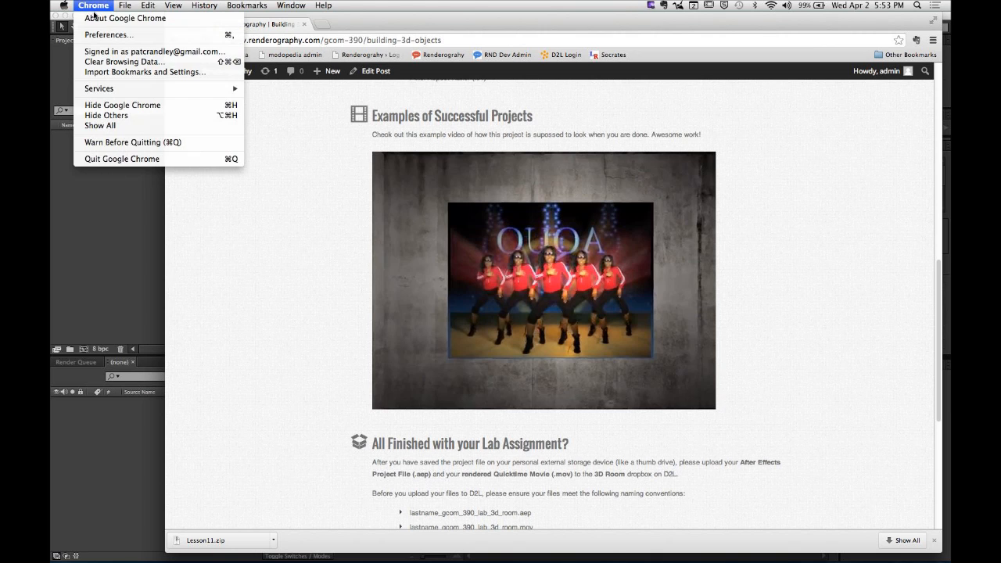
left_click(110, 105)
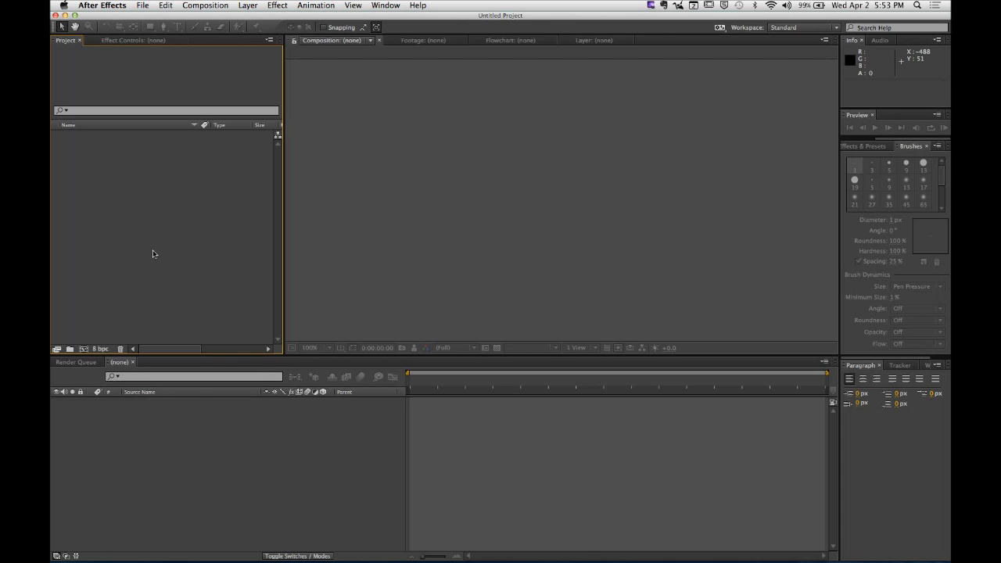
double_click(185, 202)
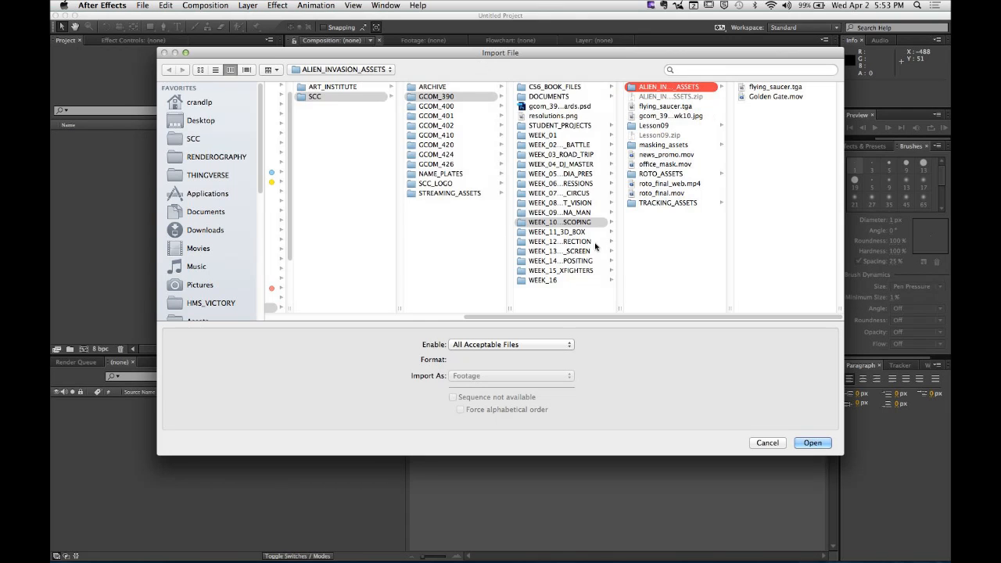
left_click(591, 233)
left_click(634, 116)
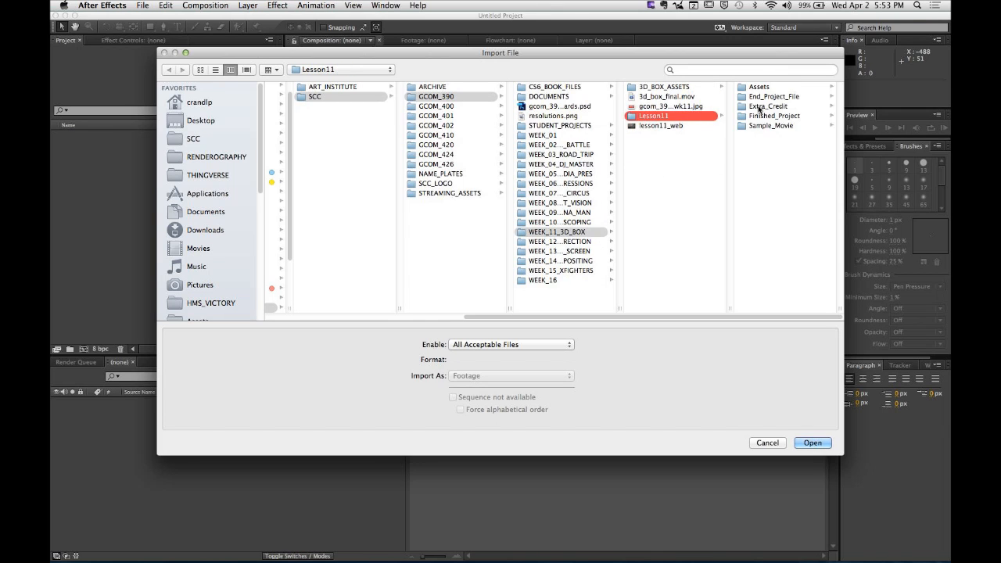
left_click(780, 87)
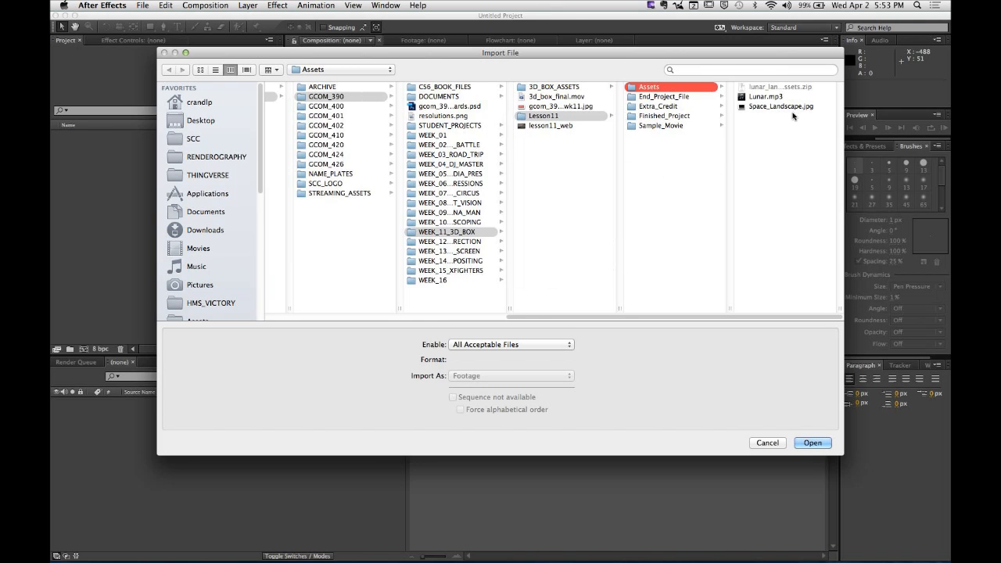
left_click(793, 108)
left_click(817, 443)
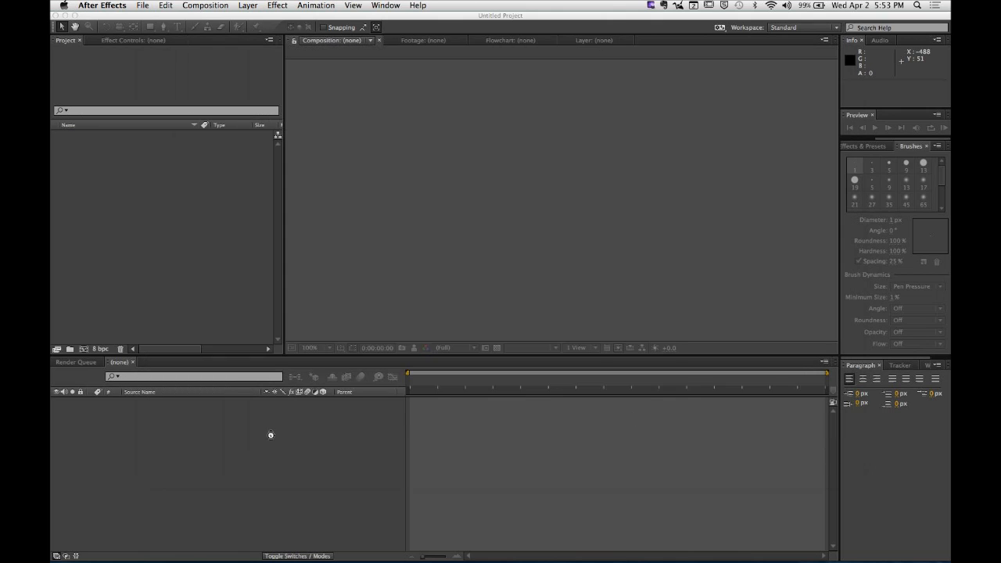
Step: Make a composition directly from the Space_Landscape.jpg footage, inspect it, and undo its creation
left_click(93, 139)
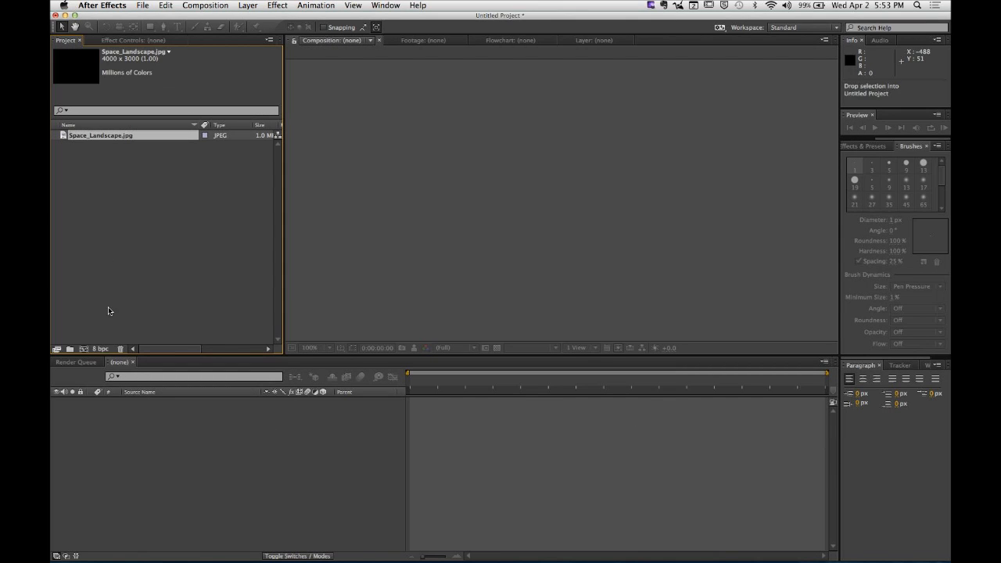
left_click_drag(254, 467, 253, 467)
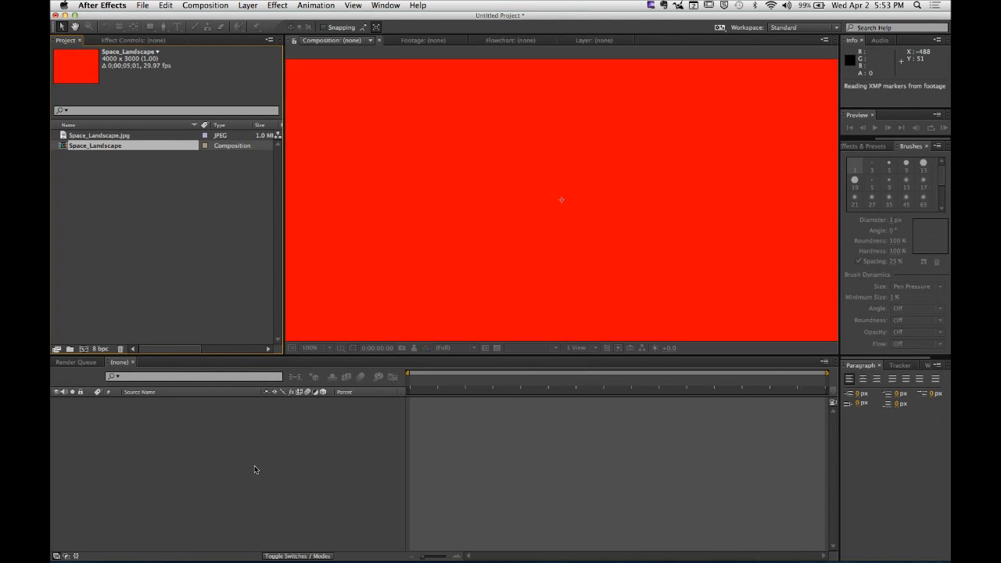
scroll(456, 200, "down", 4)
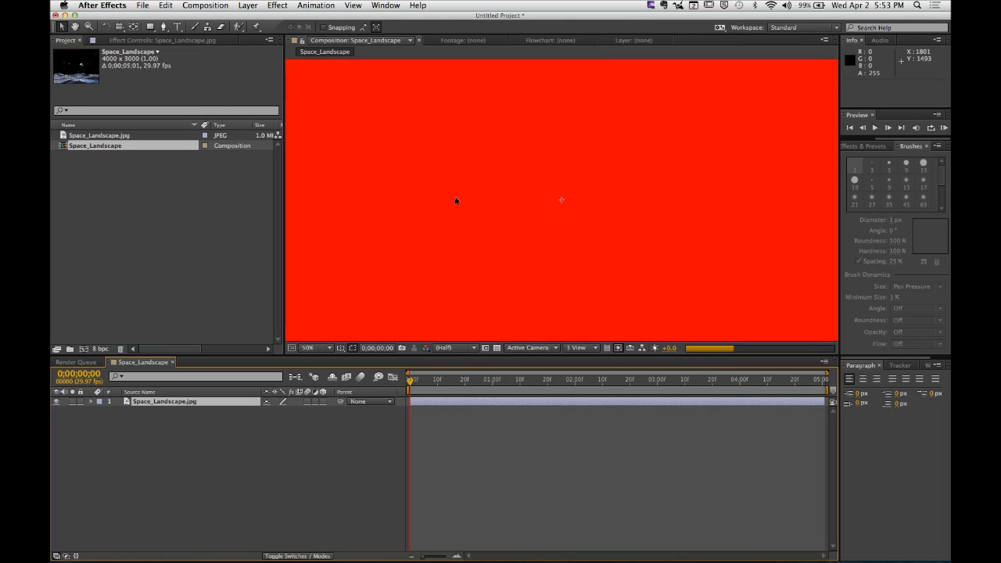
scroll(455, 200, "up", 2)
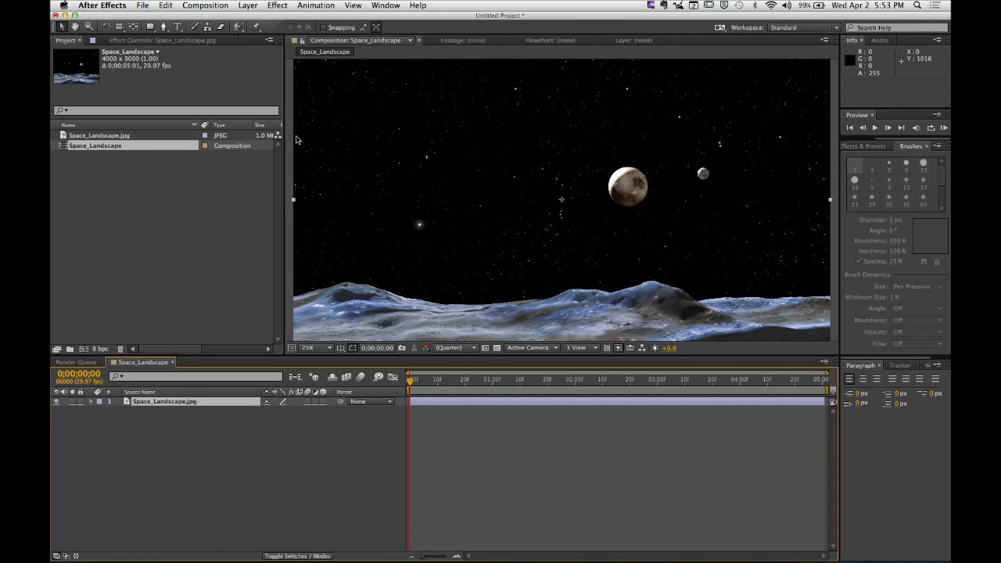
left_click(167, 442)
key("super+z")
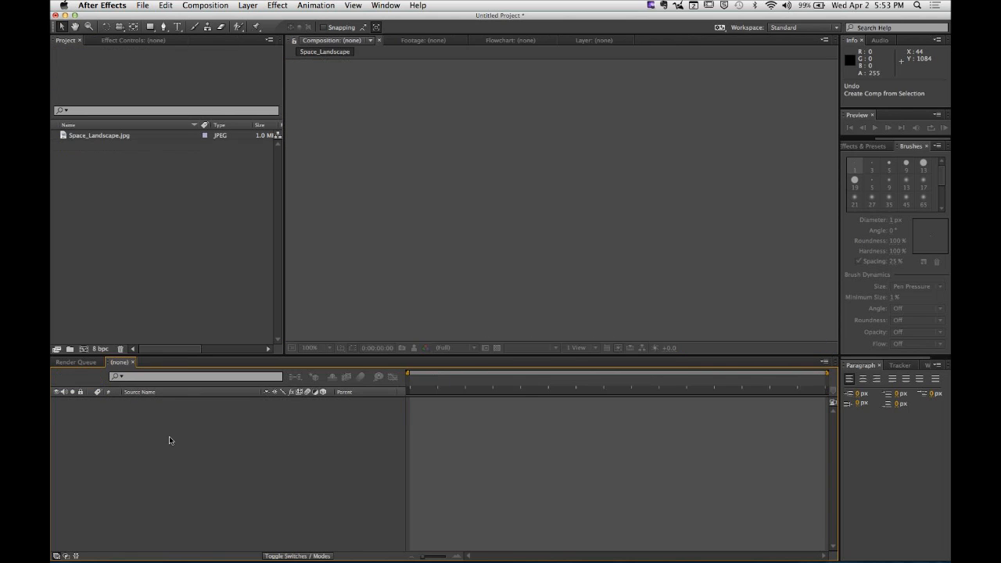
Step: Start a new composition and choose the DVCPRO HD 720 25 preset
left_click(206, 6)
left_click(213, 18)
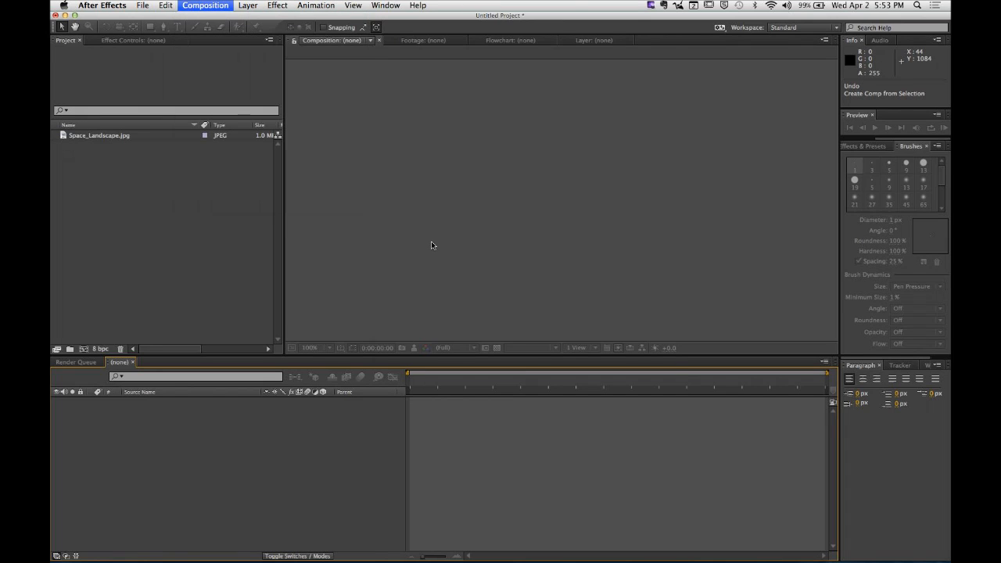
left_click(497, 206)
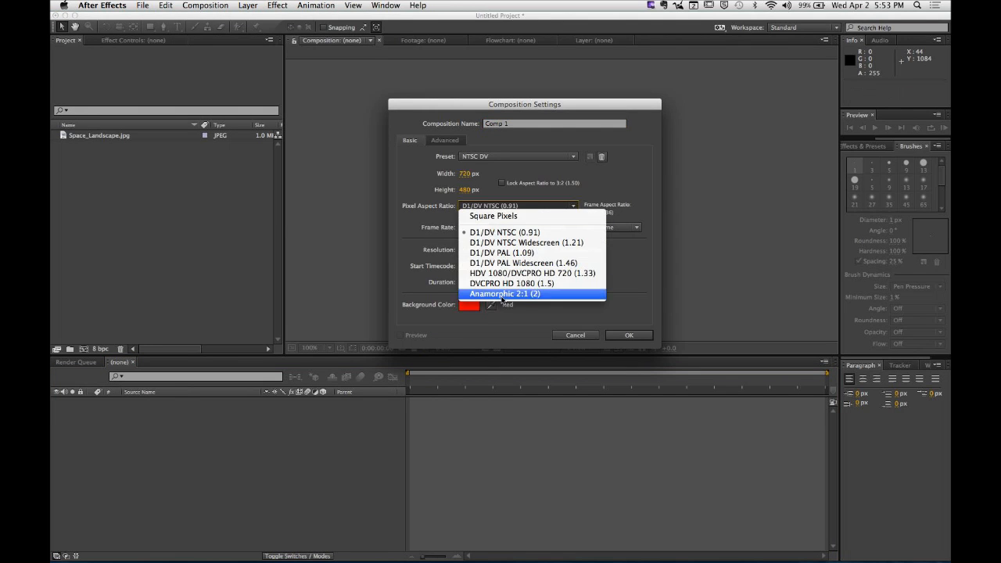
left_click(444, 204)
left_click(487, 158)
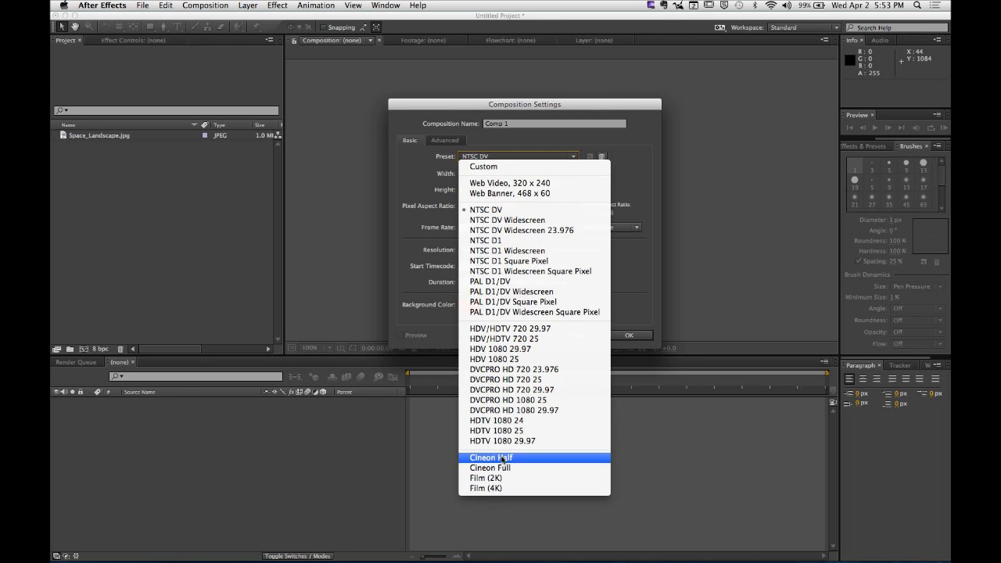
left_click(559, 390)
left_click(502, 157)
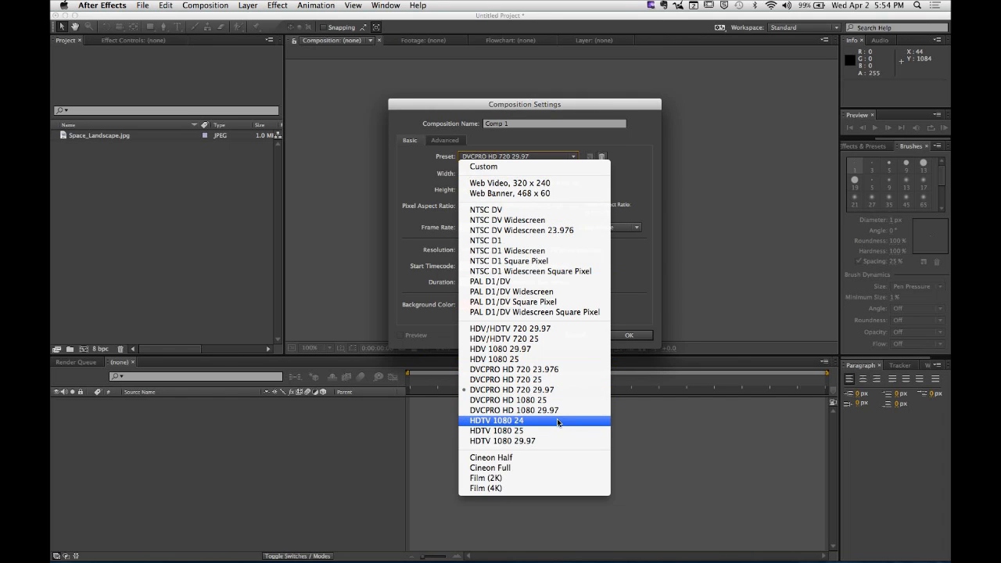
left_click(550, 379)
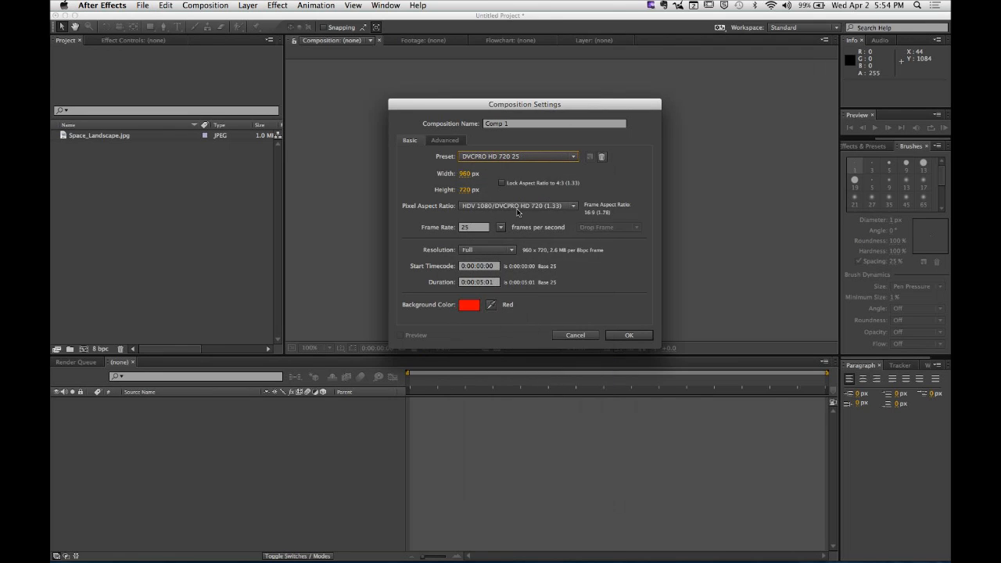
Step: Set the new composition's width to 1280 px and its pixel aspect ratio to Square Pixels
left_click(501, 160)
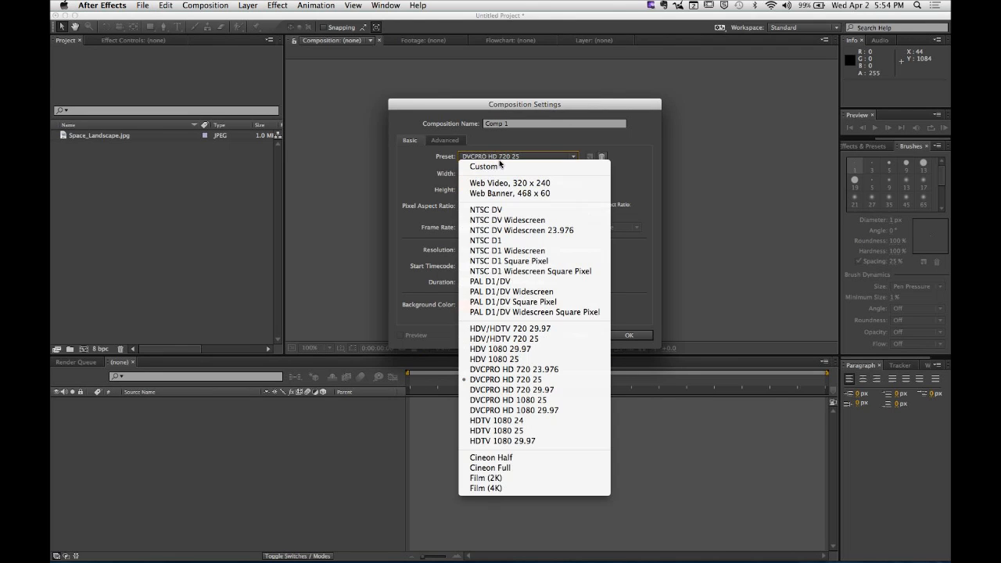
left_click(500, 166)
left_click(469, 174)
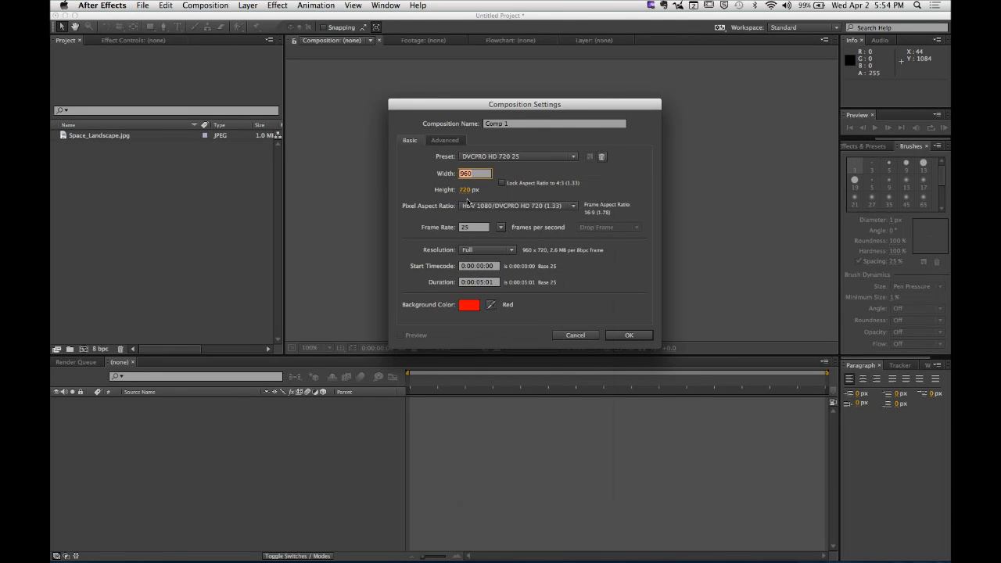
type("1280")
key("Tab")
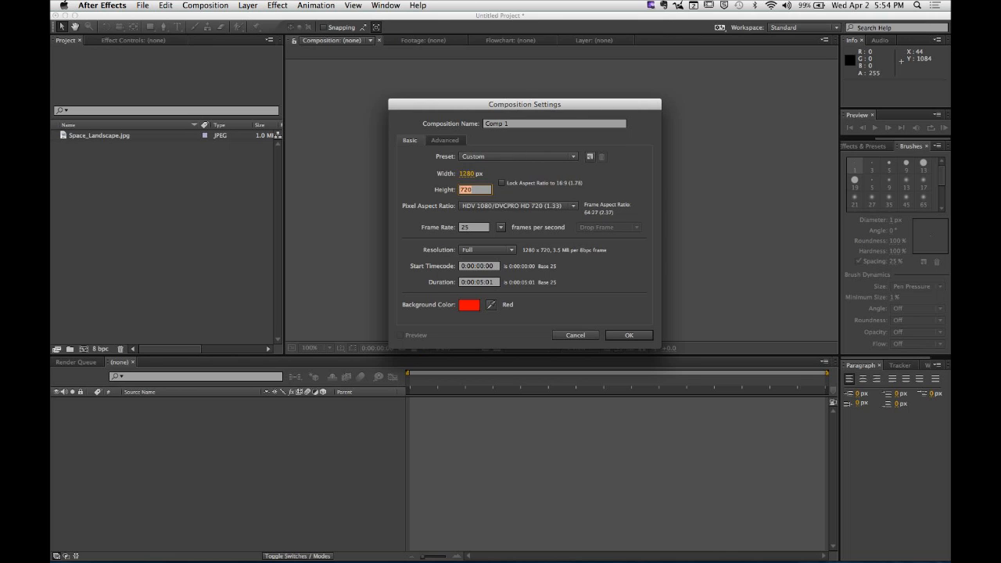
left_click(541, 207)
left_click(547, 216)
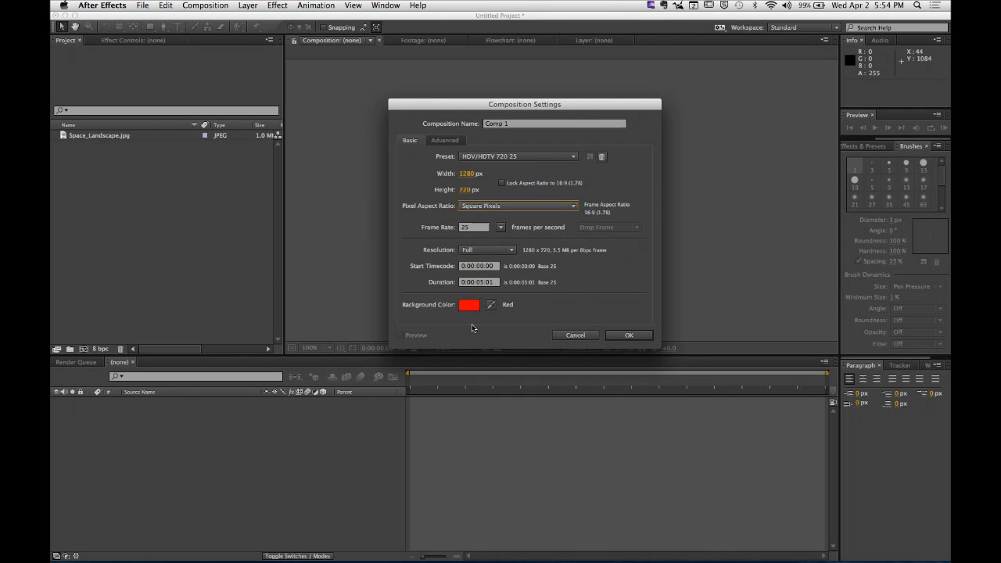
Step: Create the composition with a black background color and add Space_Landscape.jpg to it as a layer
left_click(469, 305)
left_click_drag(329, 259, 358, 313)
left_click(455, 174)
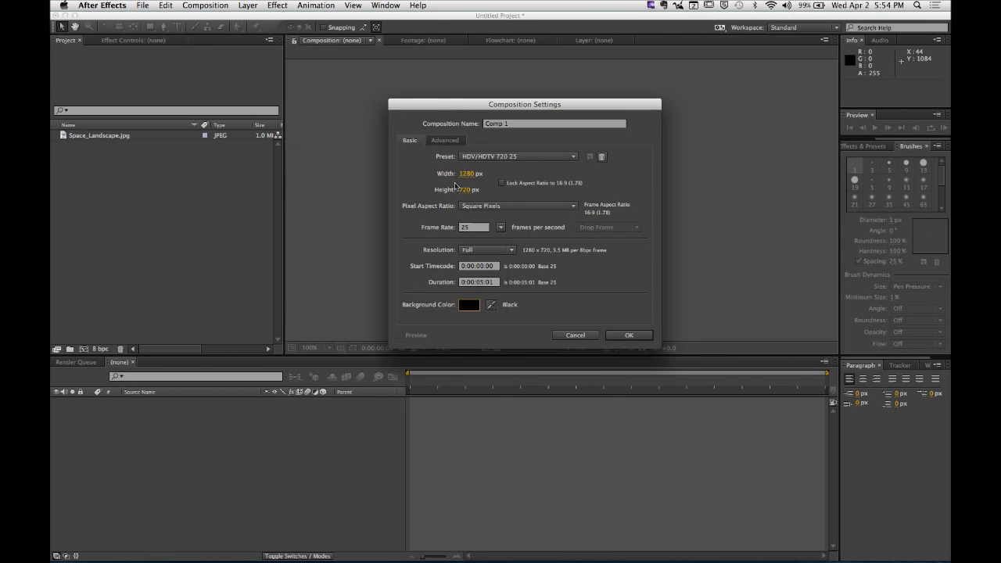
left_click(629, 335)
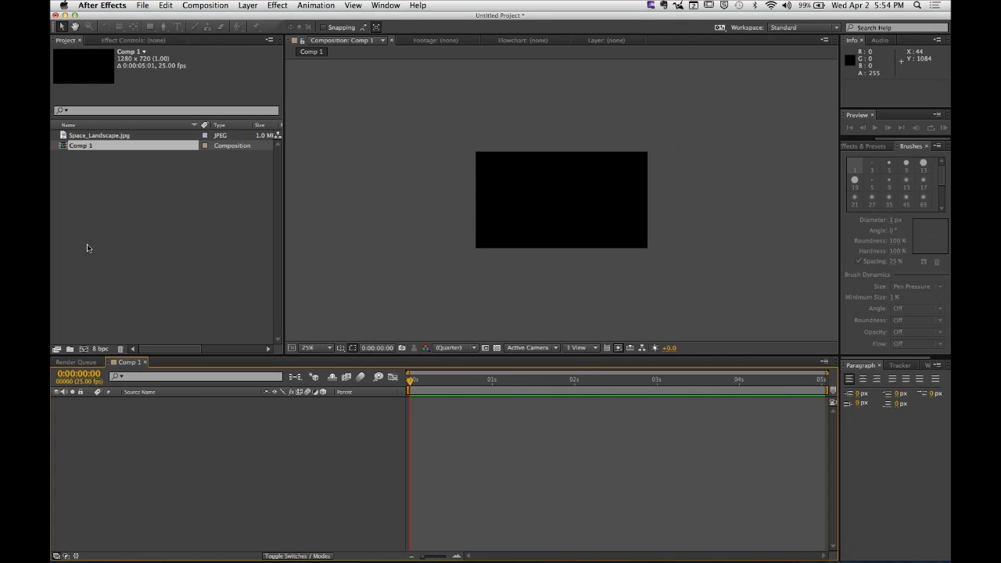
left_click_drag(117, 137, 161, 485)
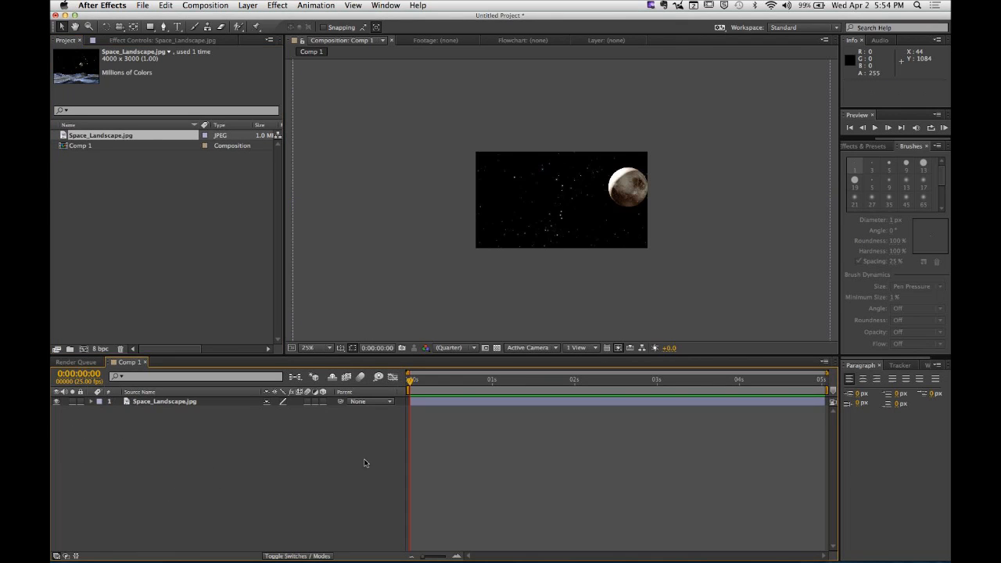
Step: Scale the Space_Landscape.jpg layer to 42% and move it up to about position 644, 256
left_click(187, 404)
key("s")
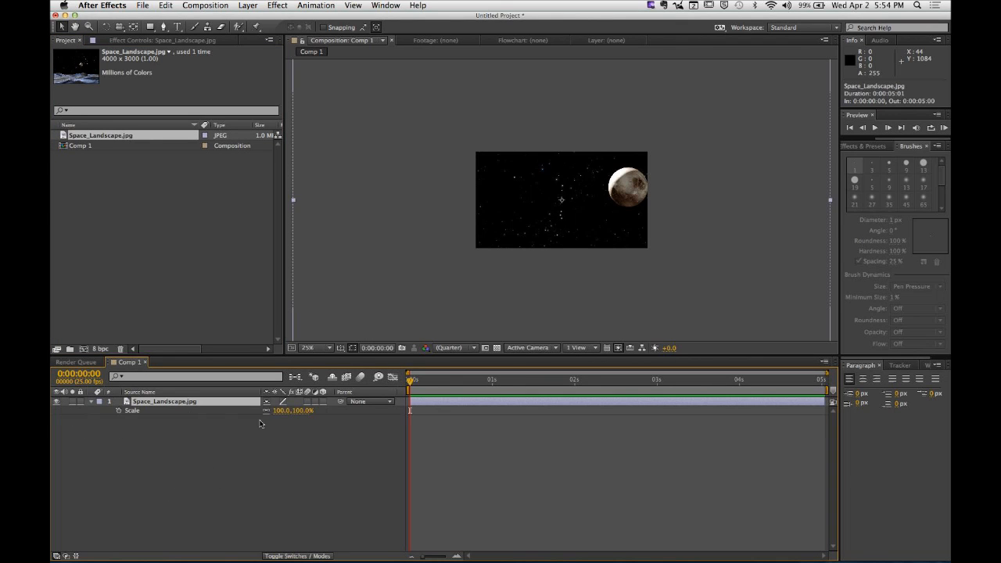
left_click_drag(282, 412, 255, 413)
left_click(244, 478)
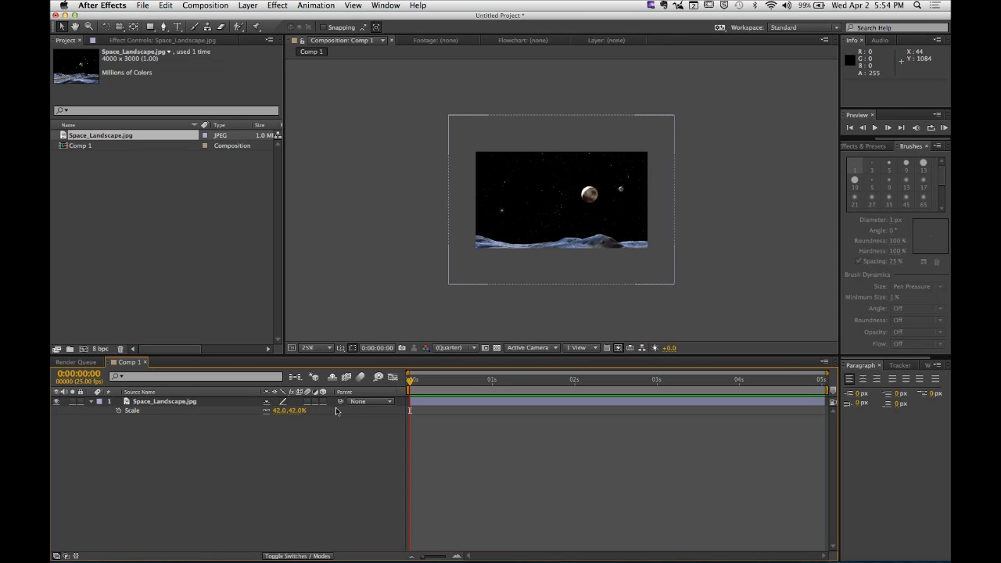
left_click_drag(552, 246, 552, 232)
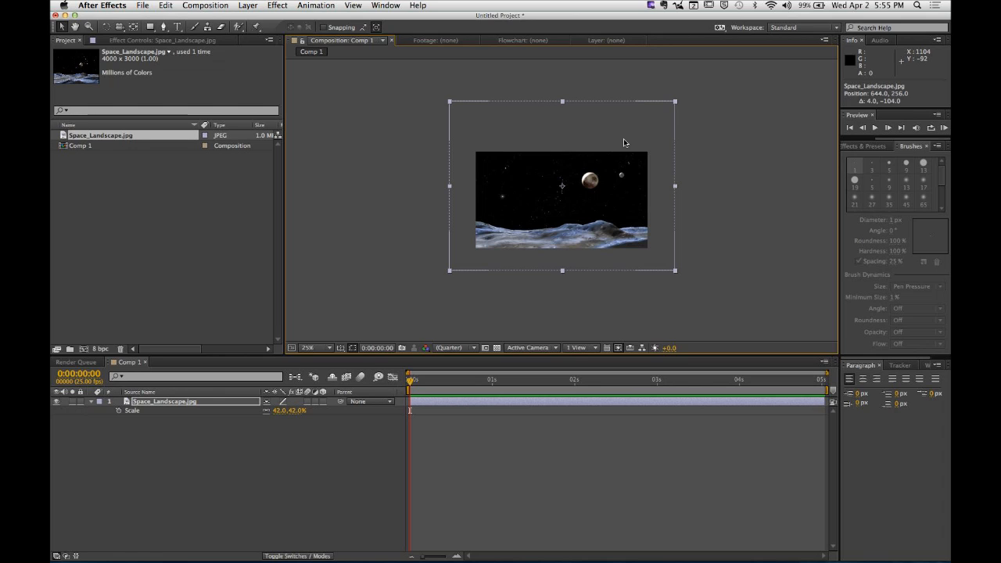
Step: Add a text layer reading SPACE over the landscape in the composition
left_click(309, 348)
left_click(313, 357)
left_click(233, 488)
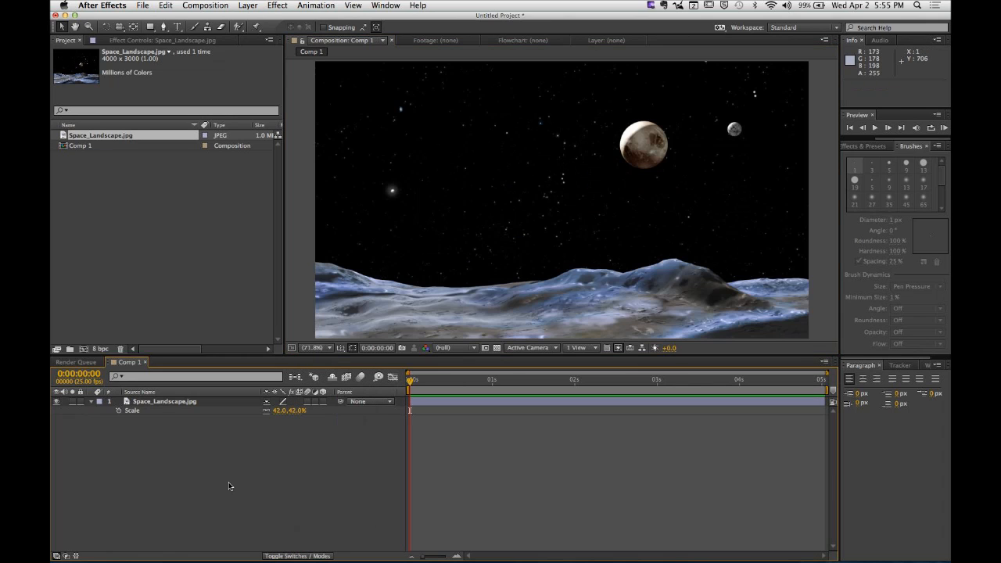
left_click(176, 27)
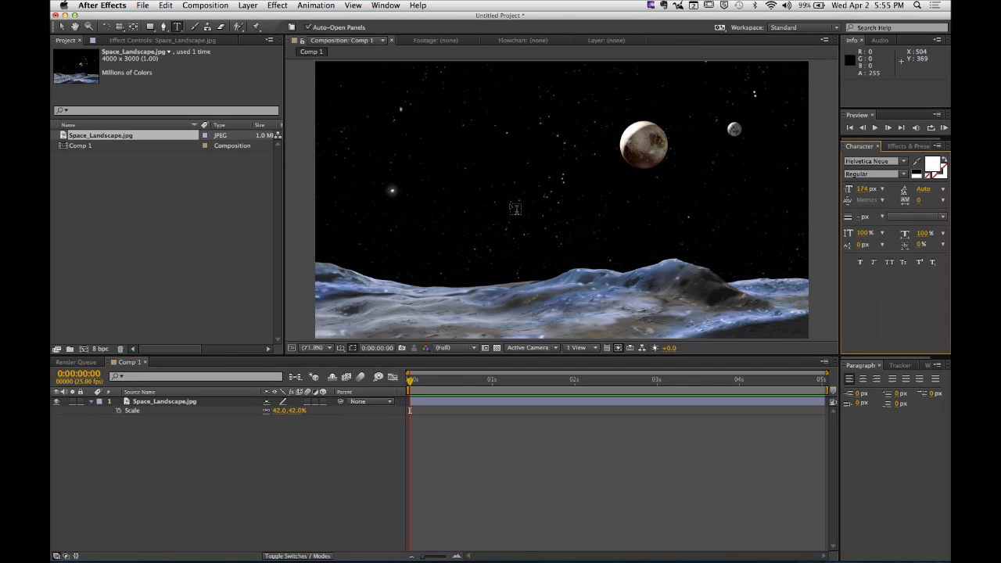
left_click(511, 266)
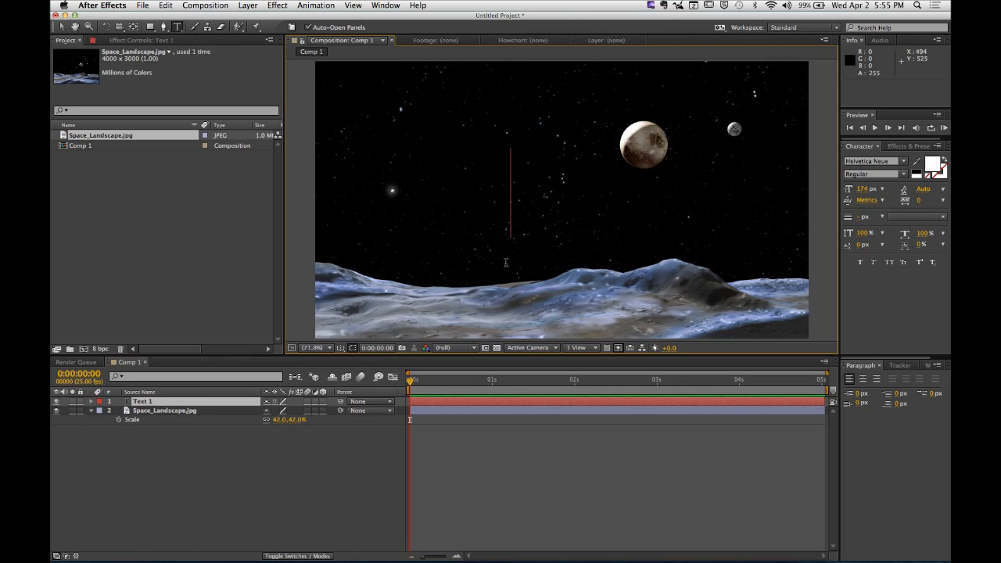
type("SPPACE")
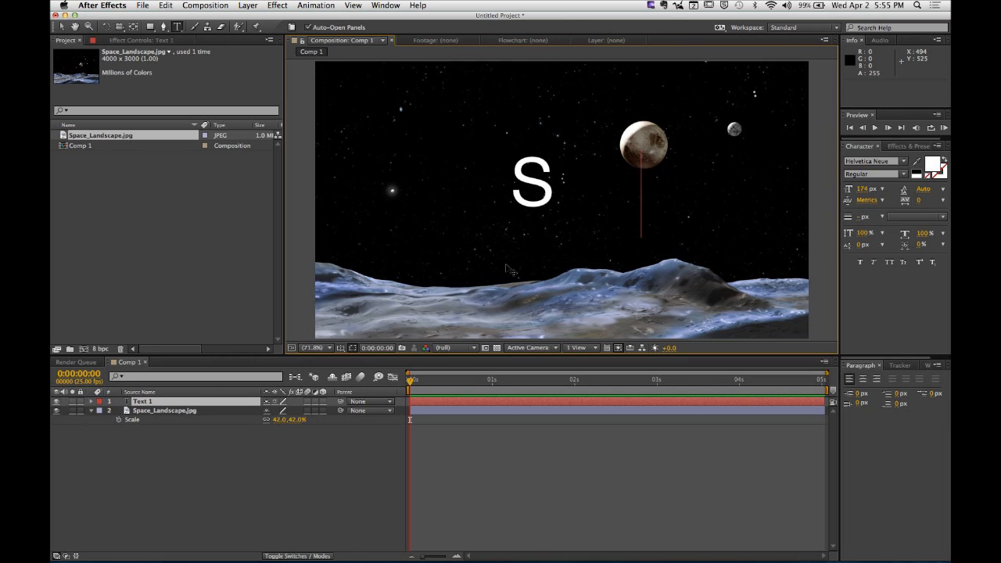
key("BackSpace")
key("BackSpace")
key("BackSpace")
key("BackSpace")
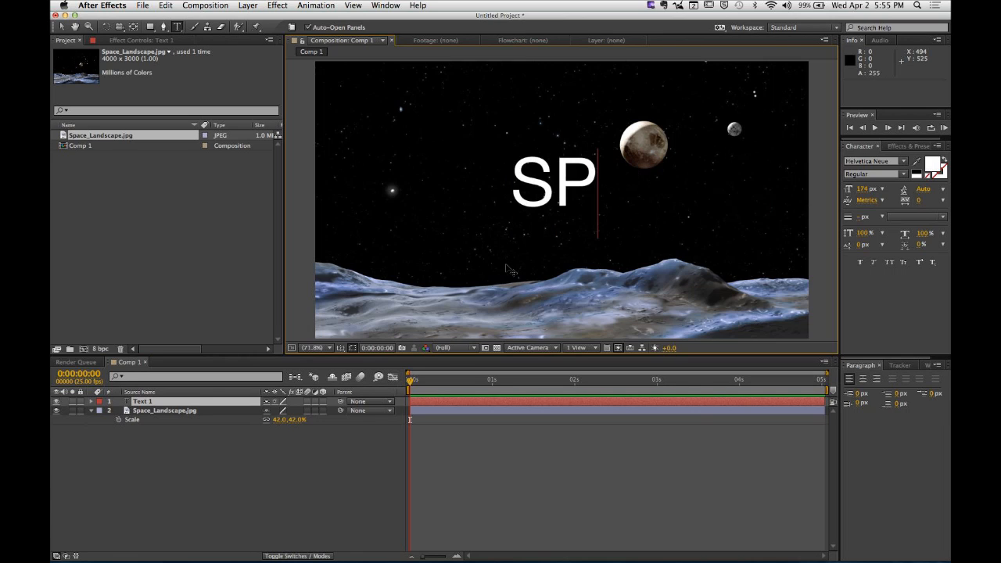
type("ACE")
Step: Set the font of the whole SPACE text to Liberator
key("super+a")
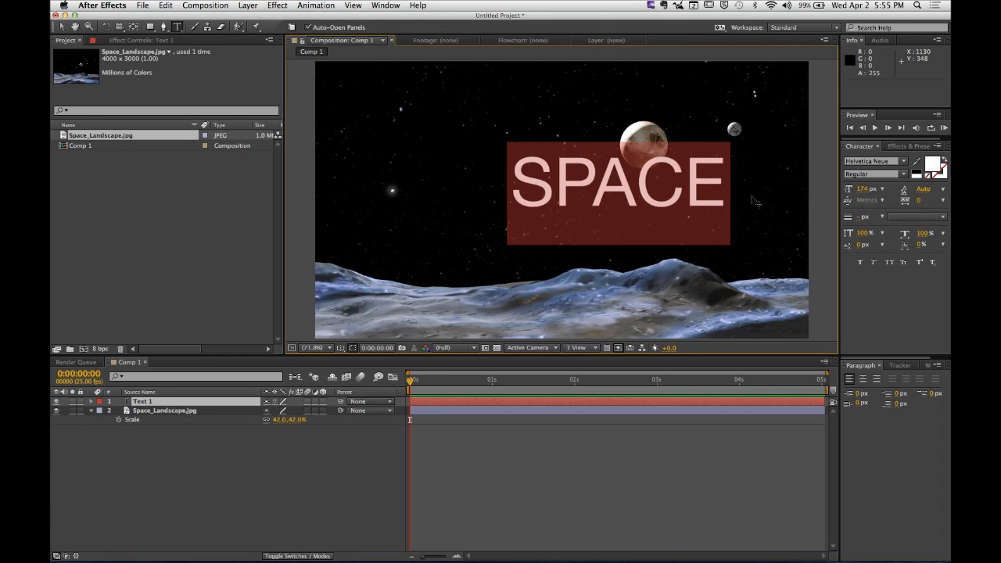
left_click(904, 167)
scroll(879, 266, "down", 10)
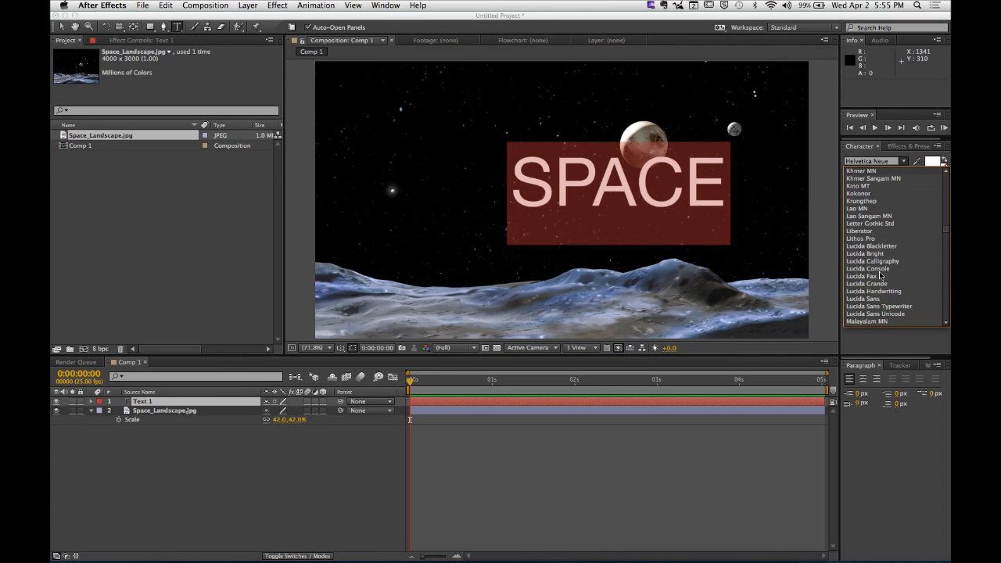
scroll(879, 275, "down", 6)
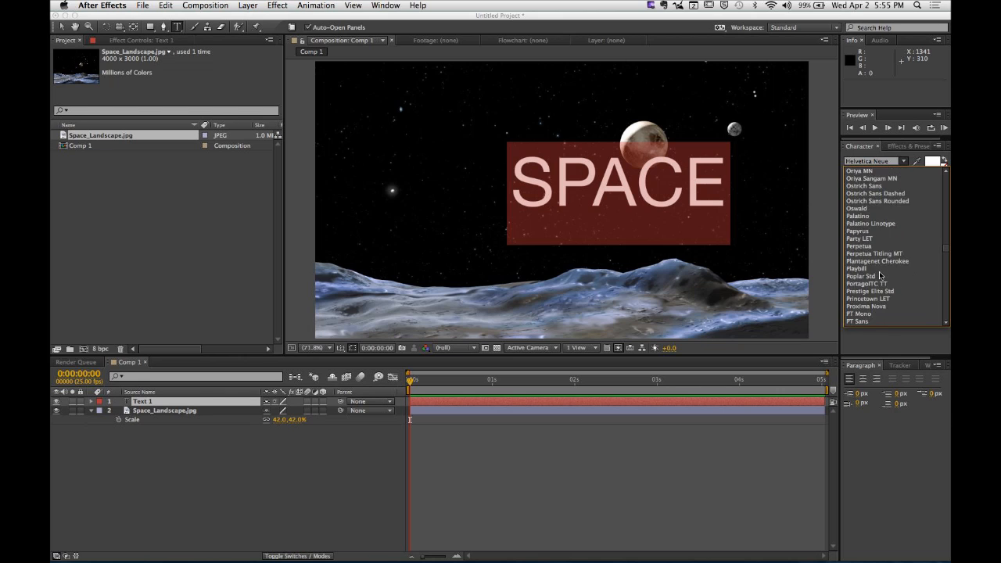
scroll(880, 275, "up", 8)
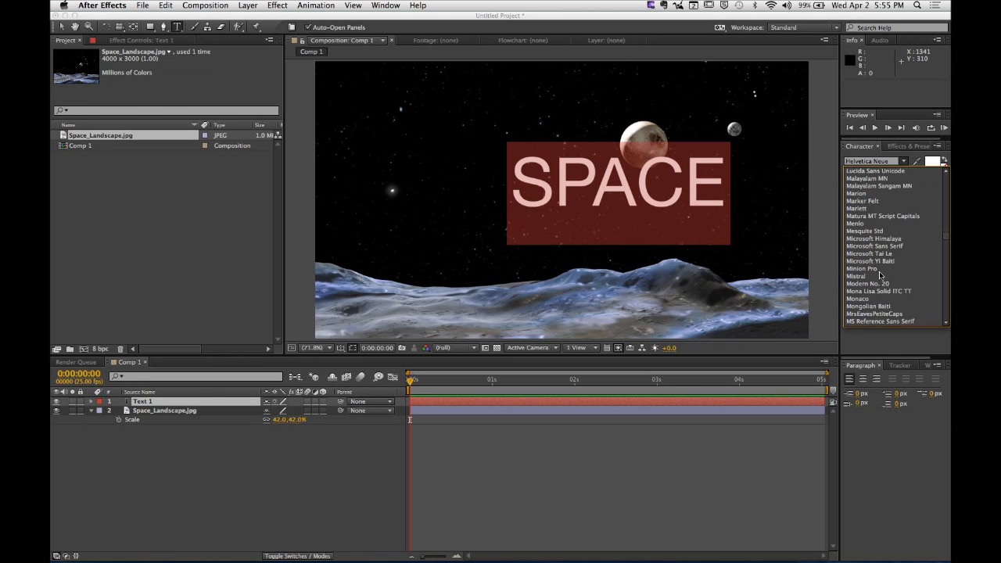
scroll(880, 275, "up", 3)
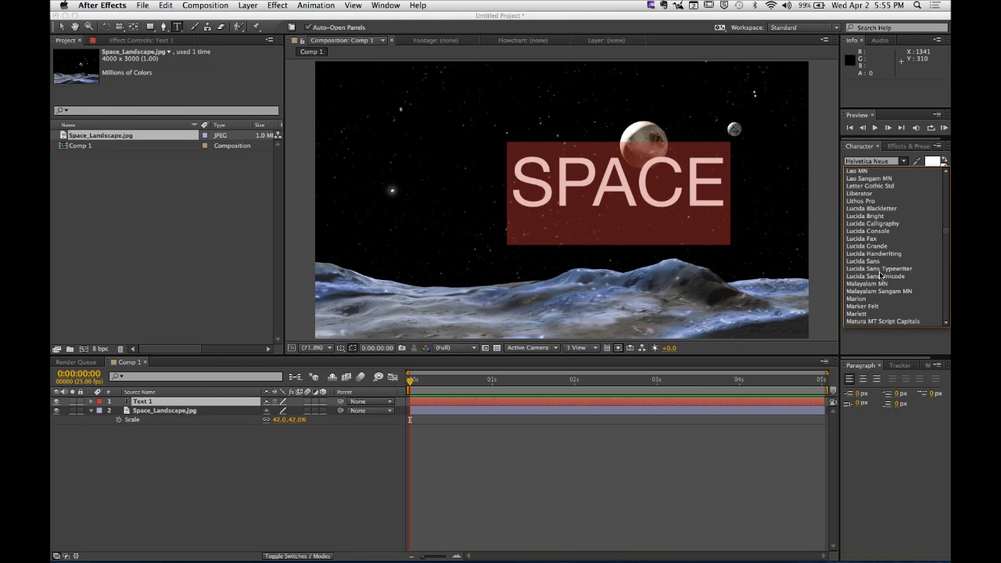
left_click(859, 193)
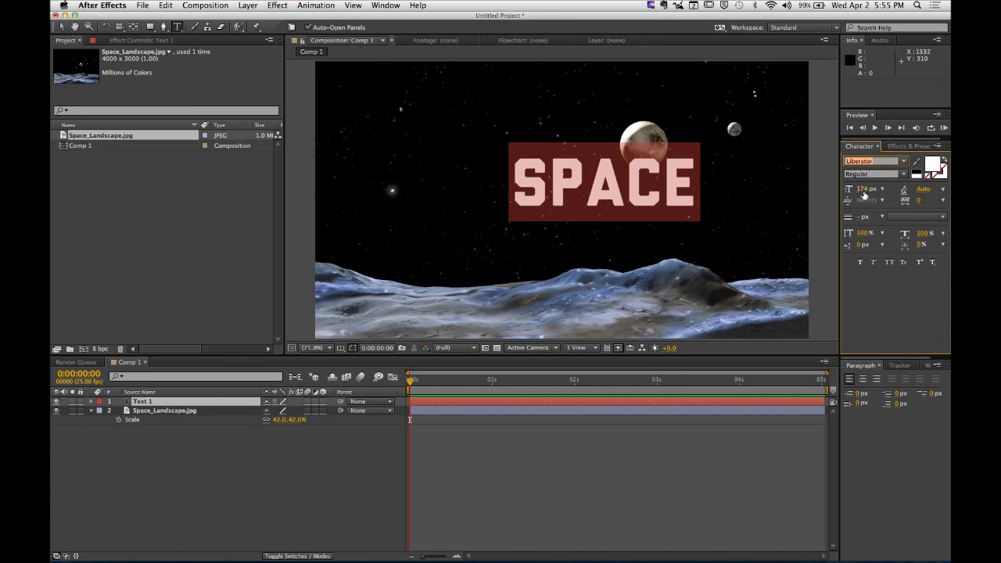
Step: Enlarge the SPACE text to 306 px and move it to about position 222.8, 448.4
left_click_drag(864, 190, 896, 189)
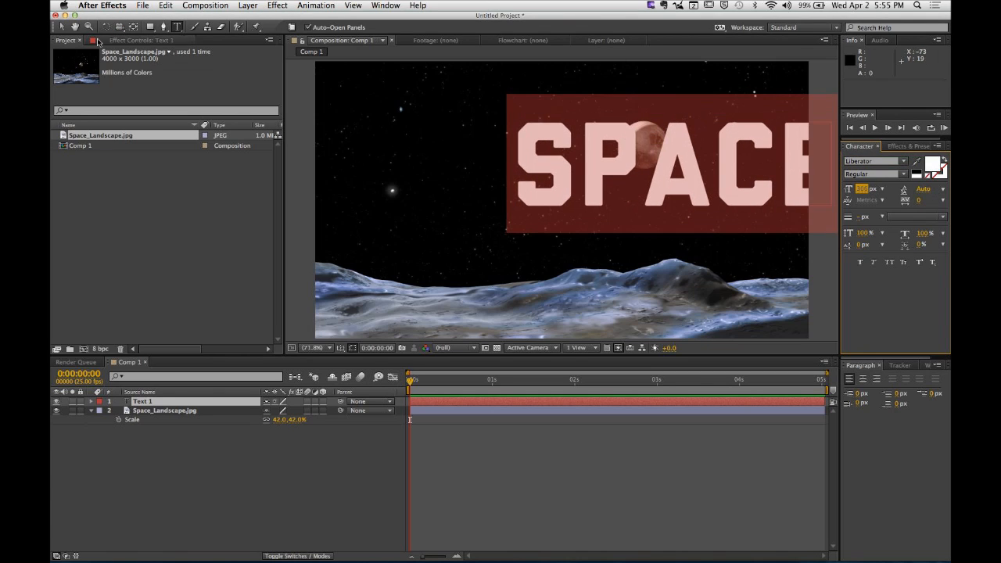
left_click(62, 28)
left_click_drag(610, 167, 499, 195)
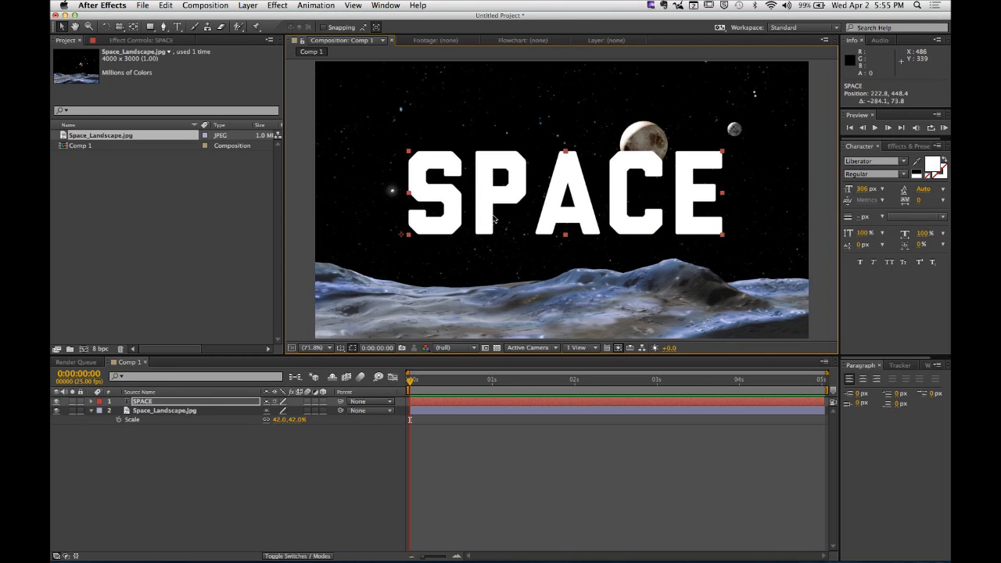
left_click(288, 486)
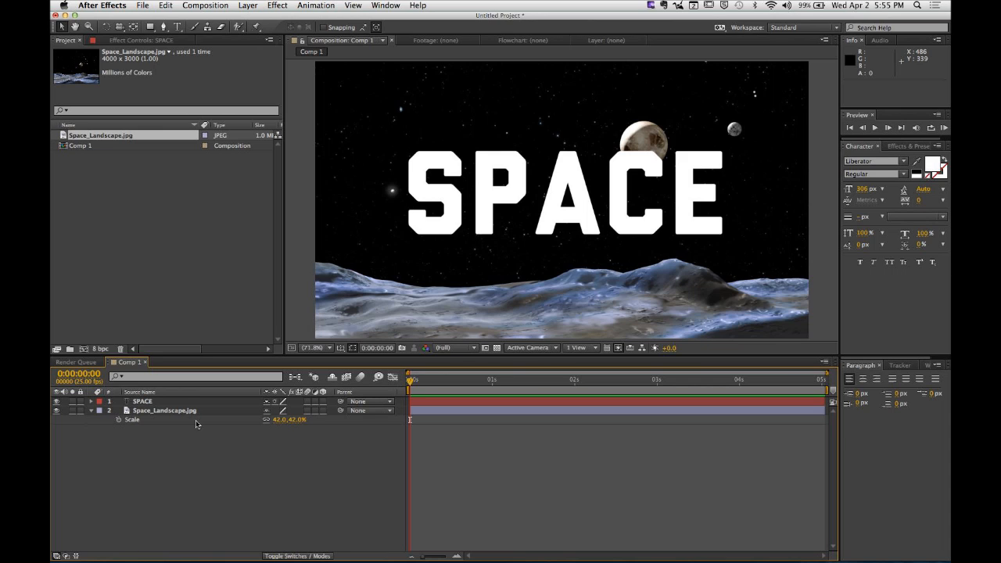
Step: Set the font of the SPACE text to Ranger
double_click(617, 213)
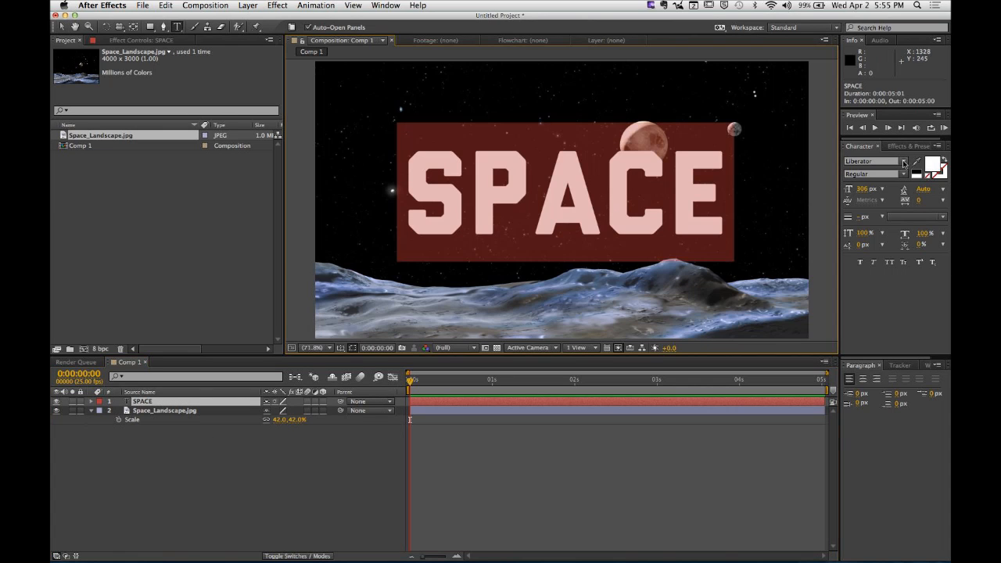
left_click(905, 162)
scroll(870, 287, "down", 5)
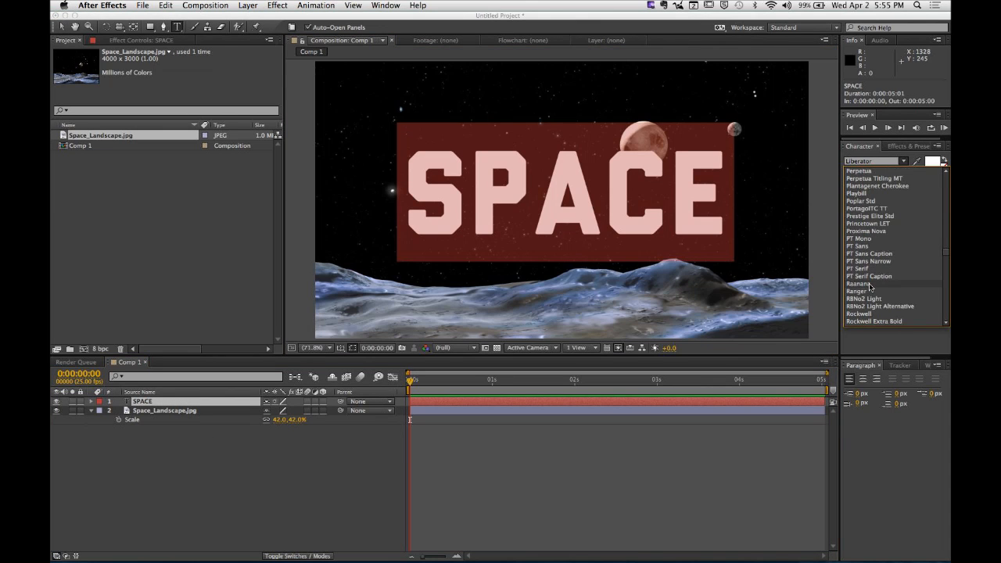
scroll(869, 288, "down", 4)
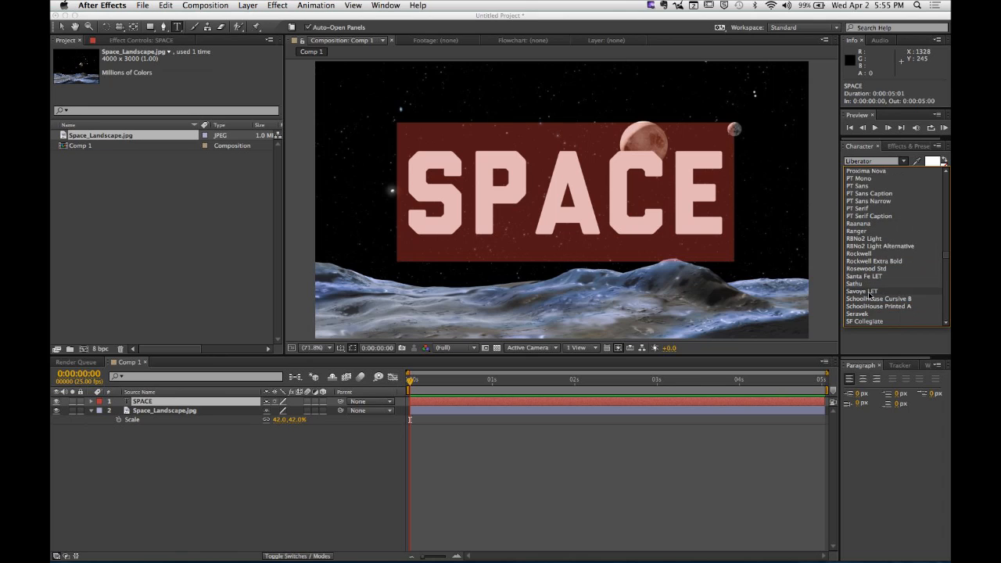
left_click(858, 231)
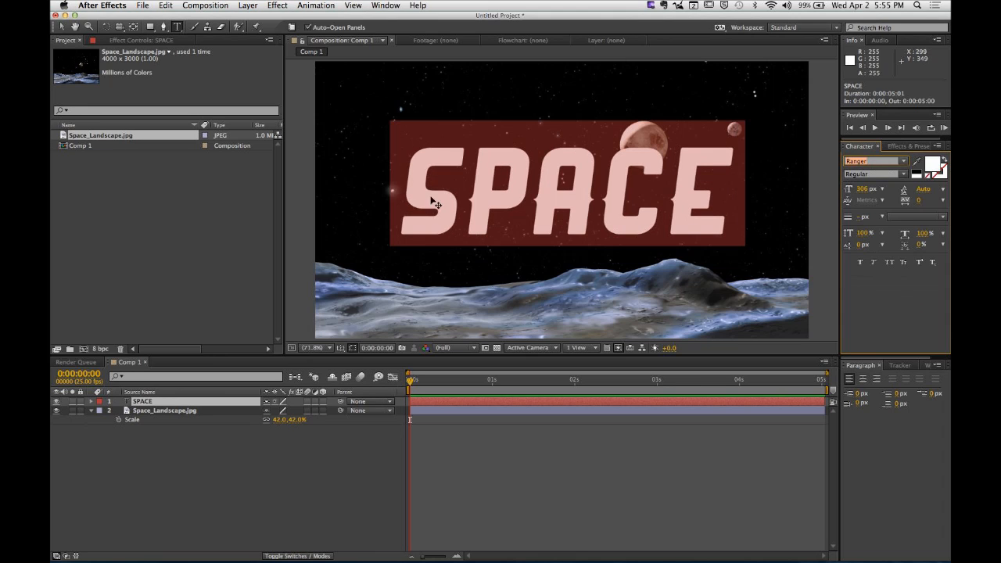
left_click(245, 461)
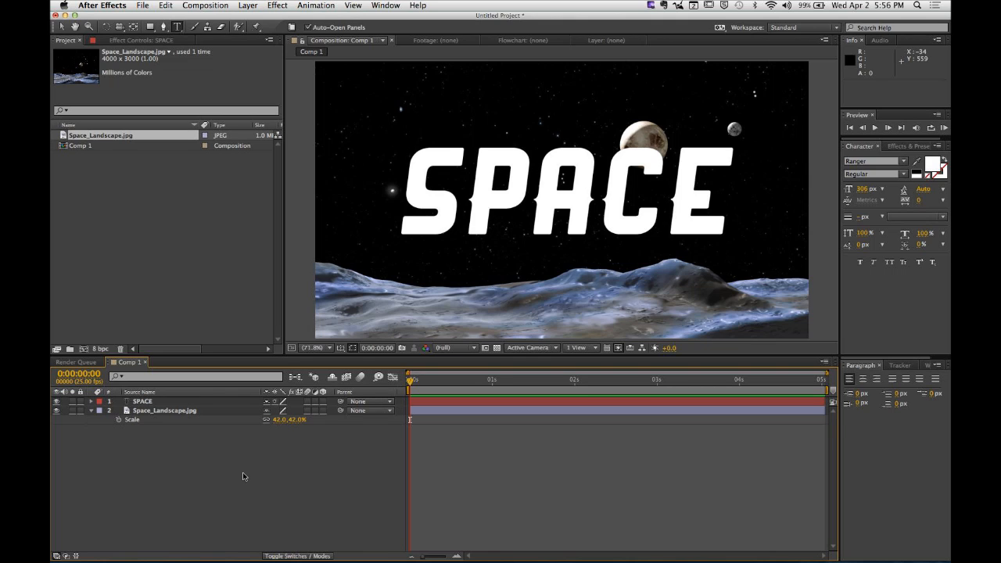
Step: Make both the SPACE text and Space_Landscape.jpg 3D layers
left_click(323, 411)
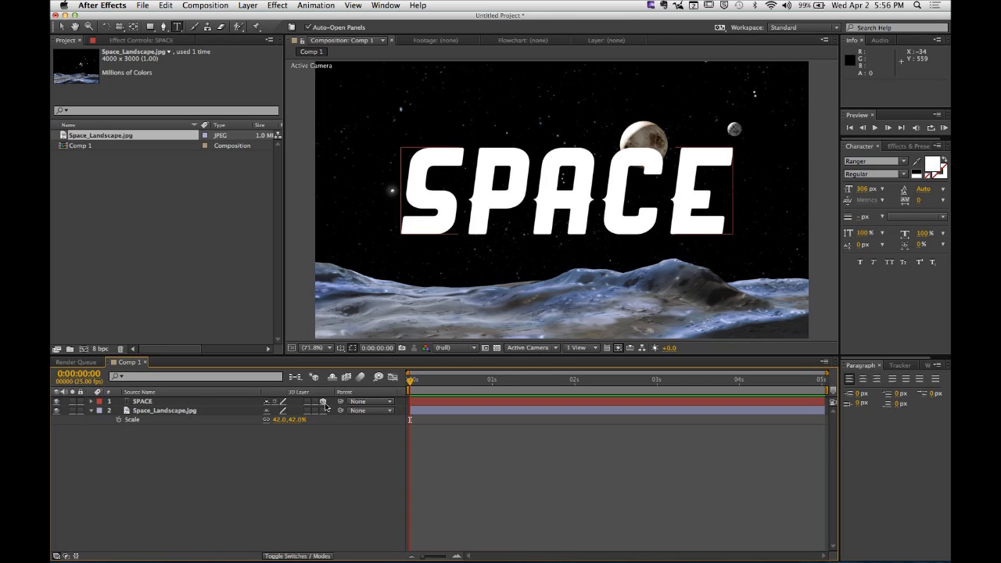
left_click(92, 411)
left_click(135, 404)
left_click(136, 405)
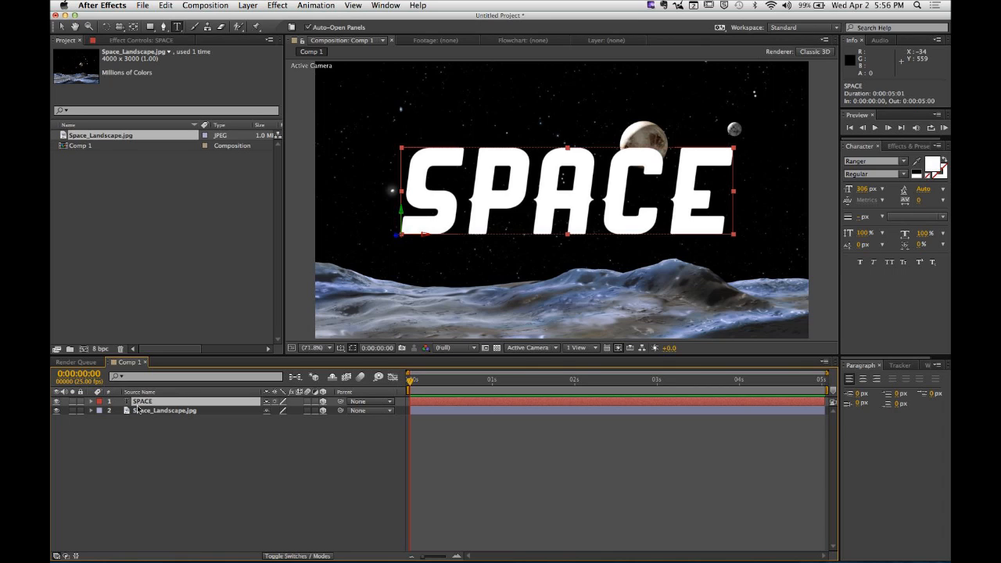
Step: Push the Space_Landscape.jpg layer back in depth to a Z position of 474
left_click(143, 412)
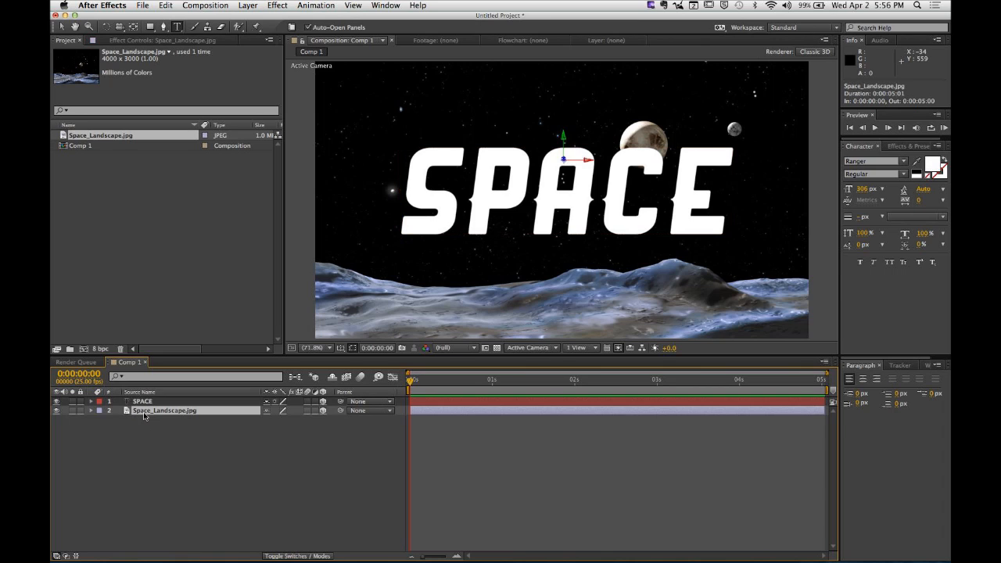
left_click(91, 411)
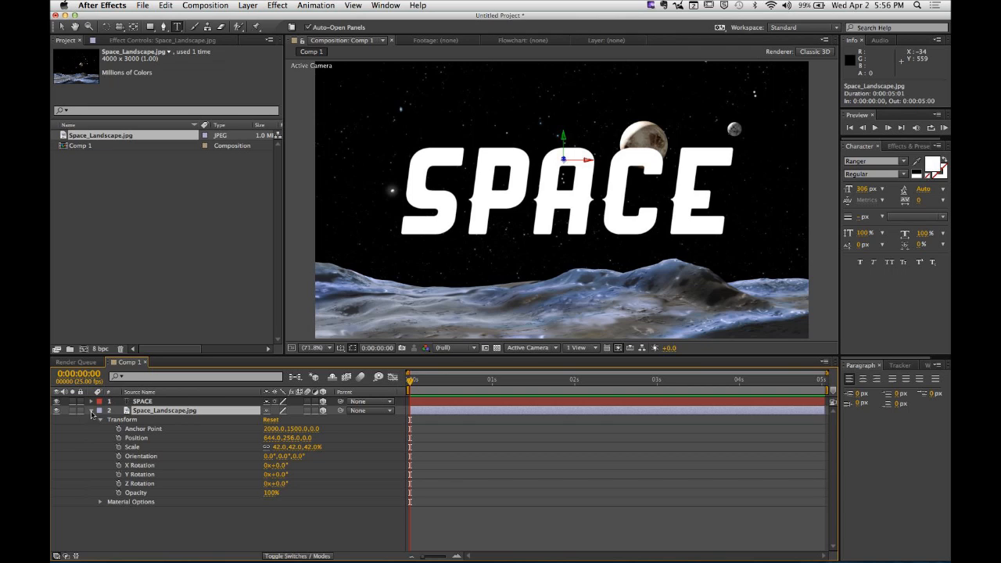
left_click(137, 439)
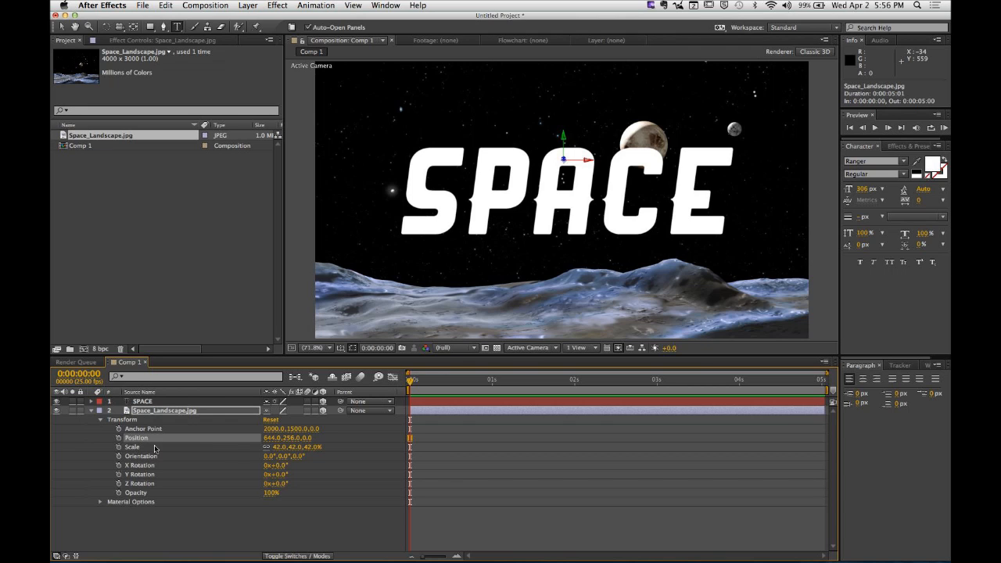
left_click_drag(307, 438, 575, 444)
left_click(277, 511)
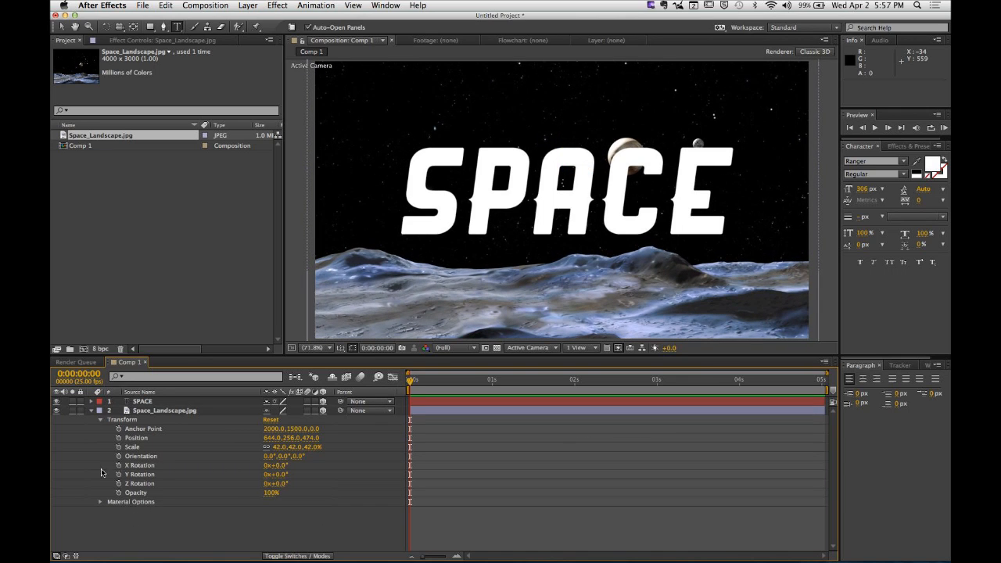
left_click(91, 410)
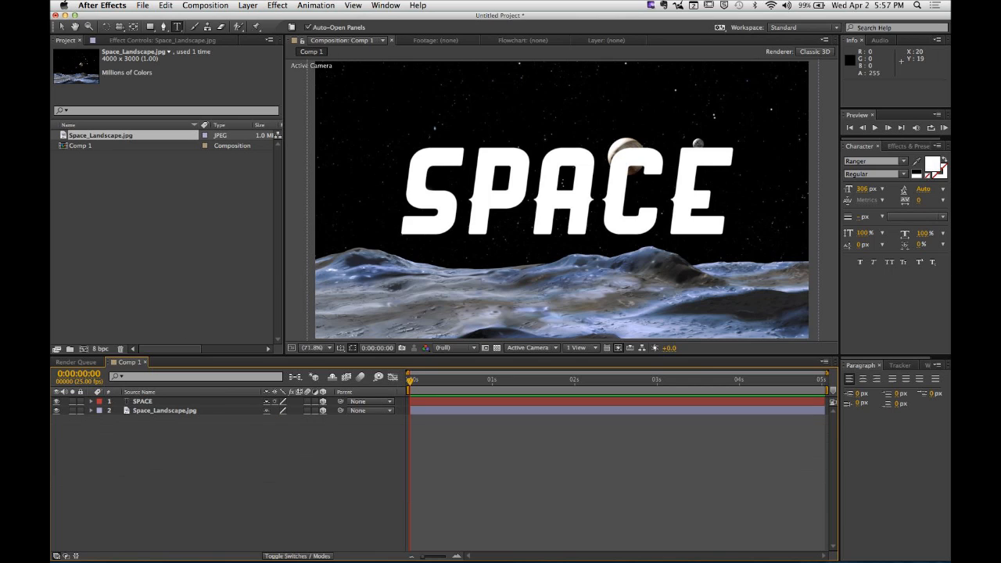
Step: Add a two-node camera with the 50mm preset to the composition
left_click(277, 5)
mouse_move(247, 5)
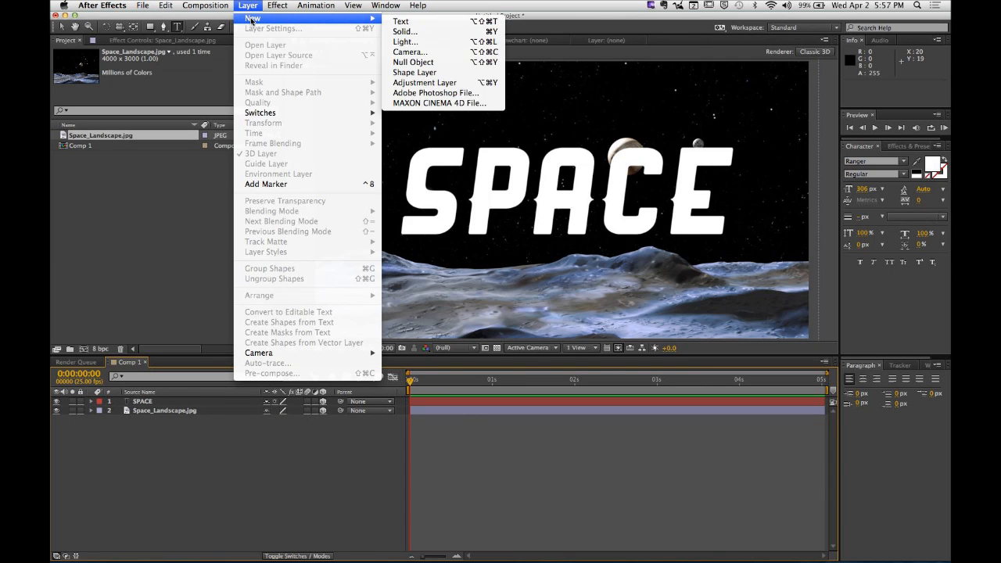
left_click(409, 51)
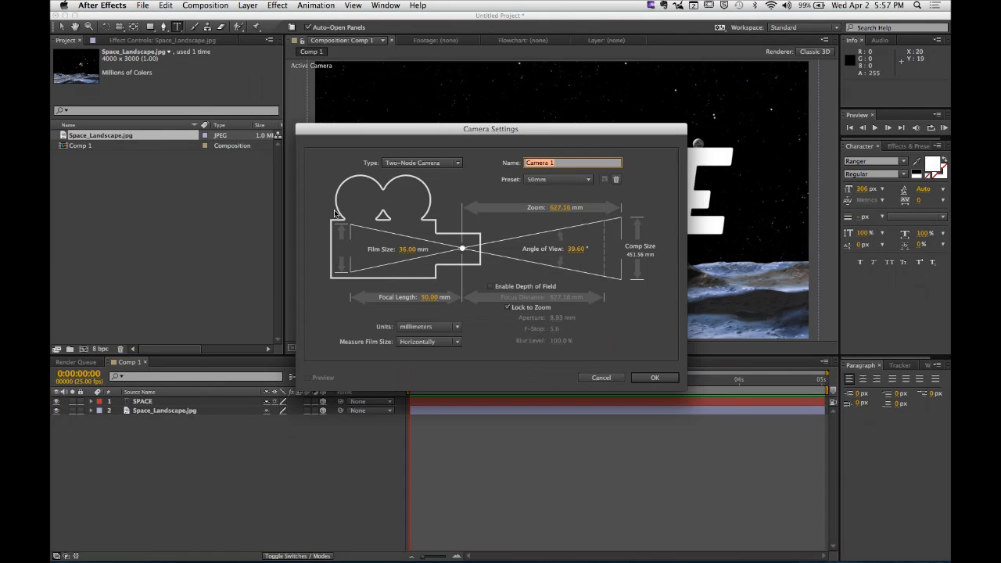
left_click(656, 377)
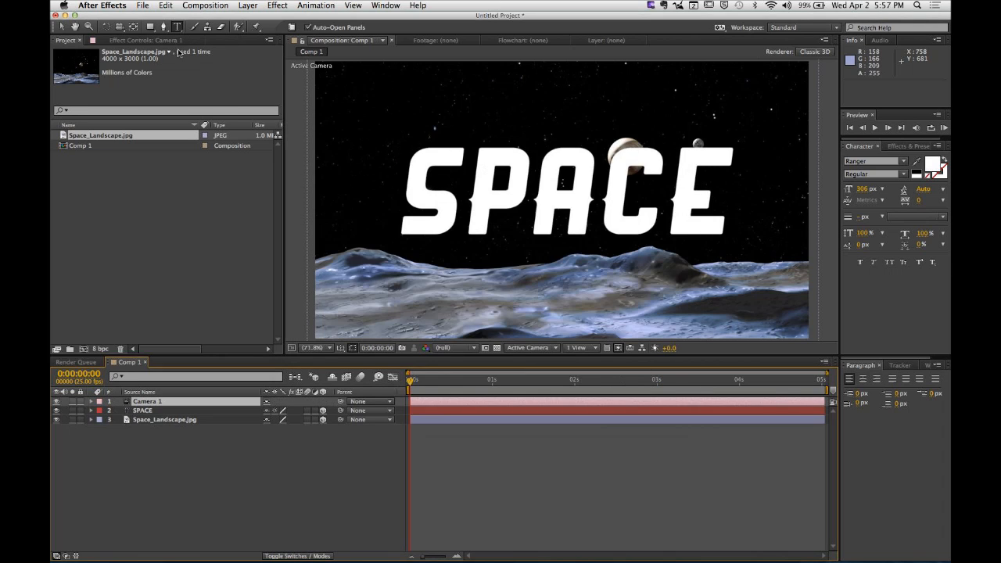
Step: Orbit Camera 1 slightly around the scene with the Unified Camera tool
left_click(119, 26)
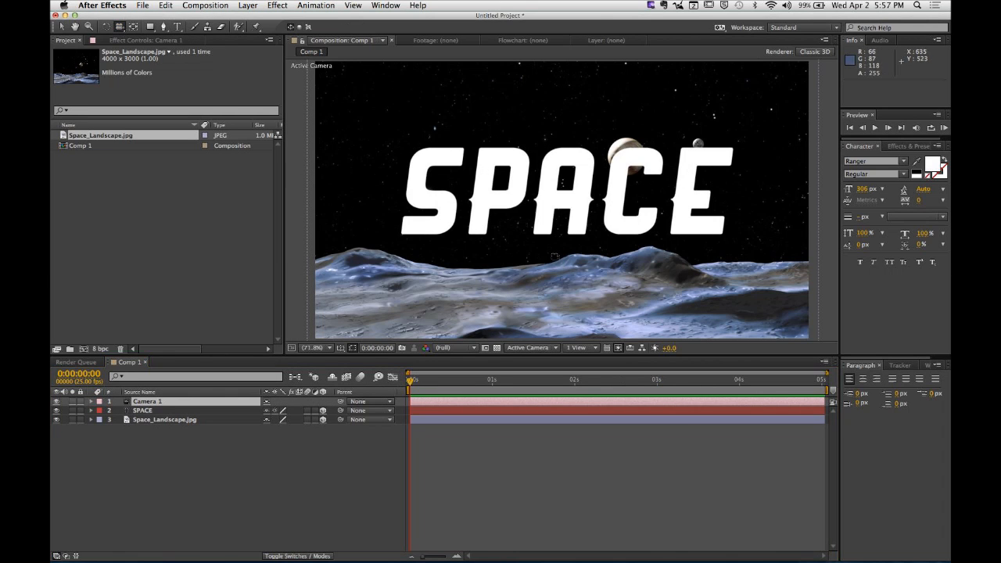
left_click_drag(553, 255, 487, 195)
left_click(151, 434)
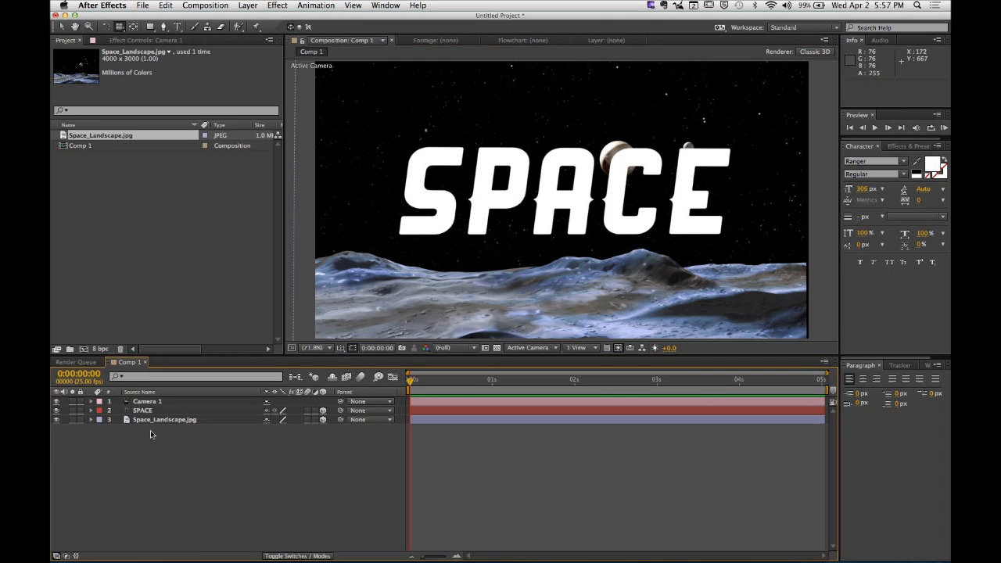
Step: Scale the Space_Landscape.jpg layer to 100% and reveal all of its transform properties
left_click(153, 420)
key("s")
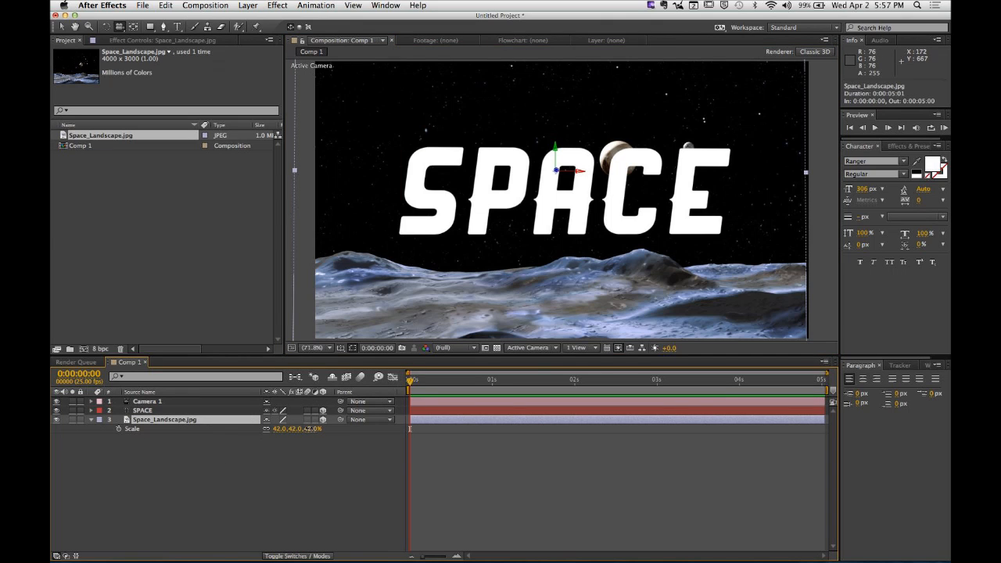
left_click_drag(309, 430, 335, 430)
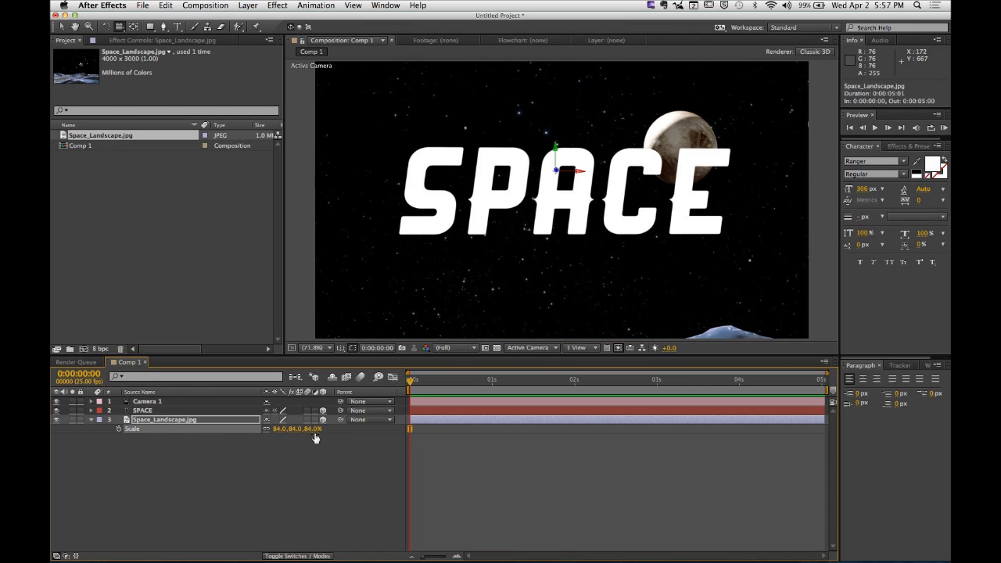
left_click(313, 430)
type("100")
key("Return")
left_click(91, 420)
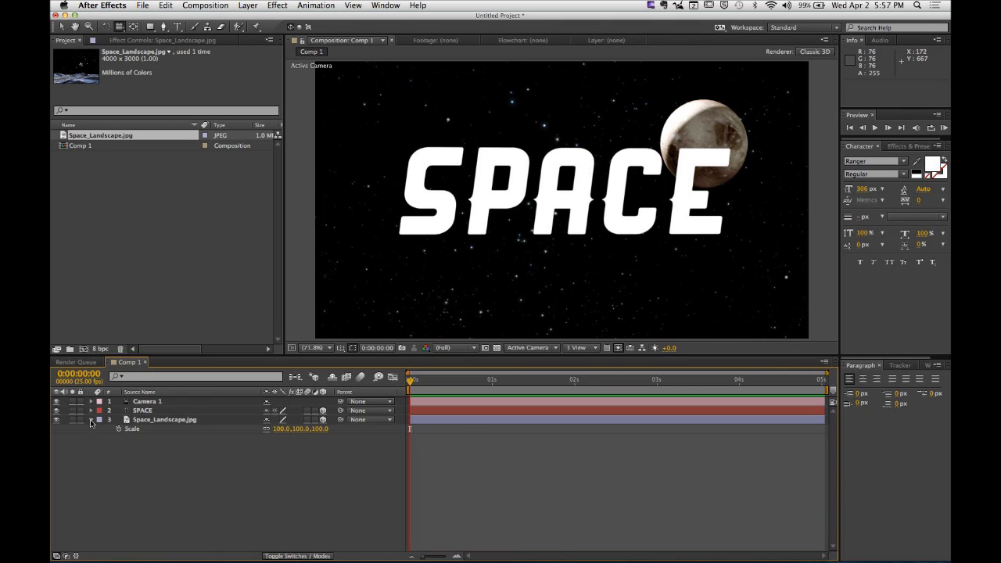
left_click(90, 420)
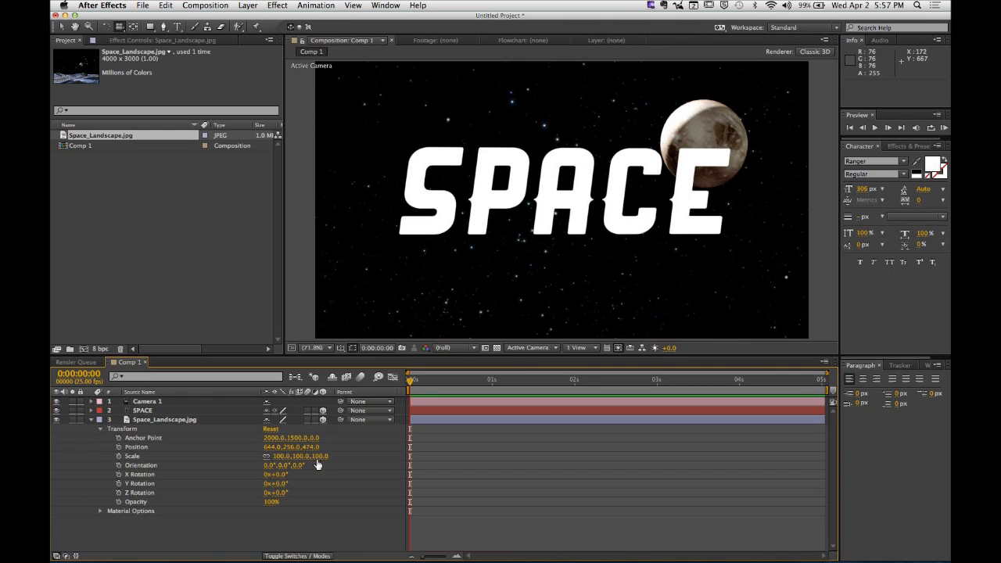
Step: Push the Space_Landscape.jpg layer back to a Z position of 1691 and orbit the camera so the landscape sits below SPACE
left_click_drag(308, 446, 951, 444)
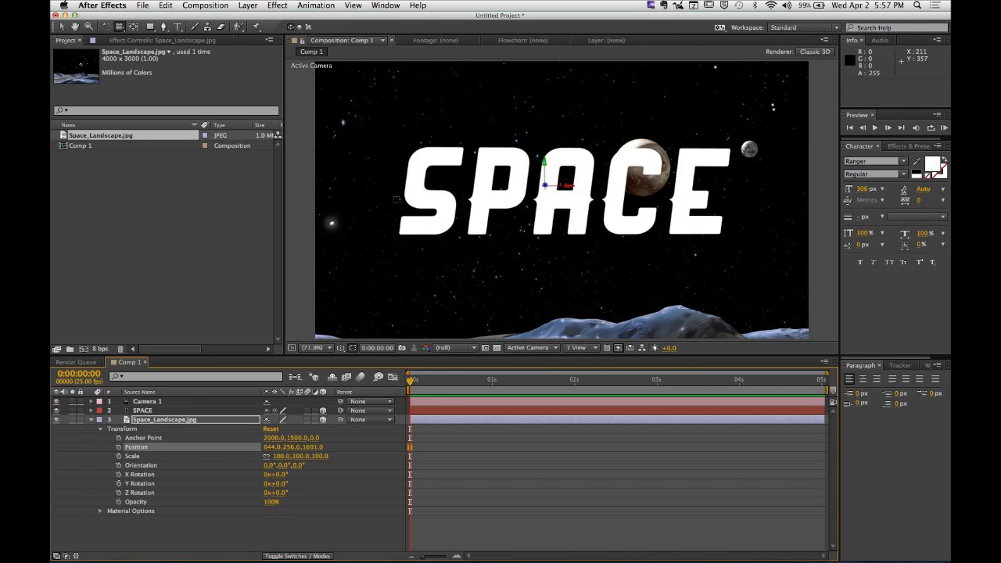
mouse_move(418, 198)
left_mouse_down()
mouse_move(447, 208)
mouse_move(411, 203)
mouse_move(408, 211)
left_mouse_up()
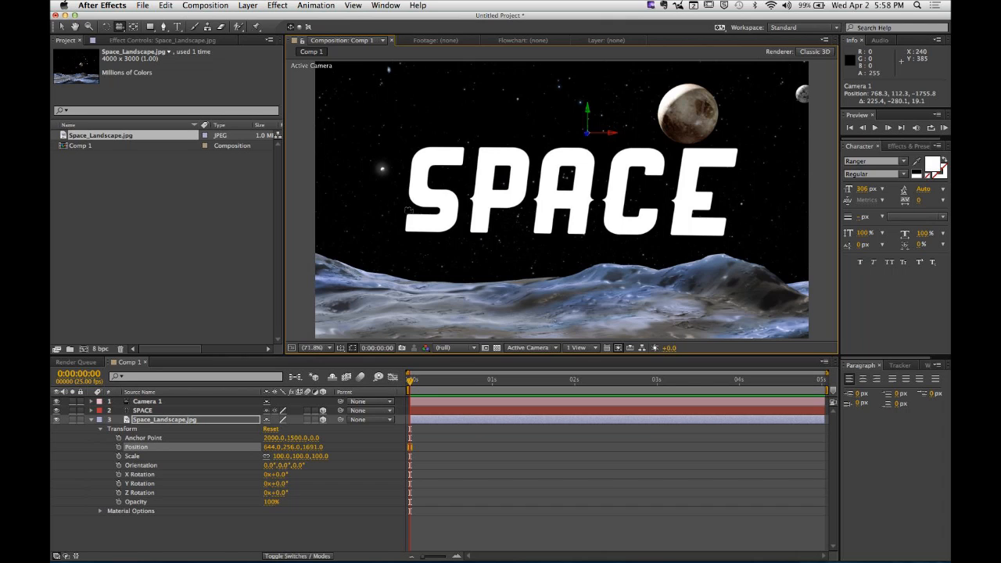
left_click(91, 420)
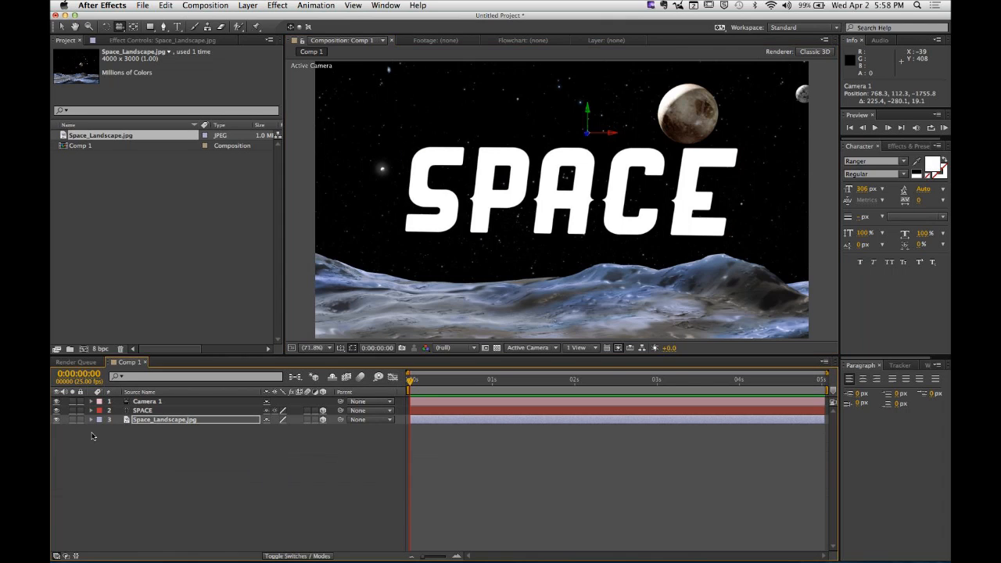
left_click(167, 518)
Step: Reveal Camera 1's Position property and set it to about 852.3, 208.3, -1985.8
left_click(151, 402)
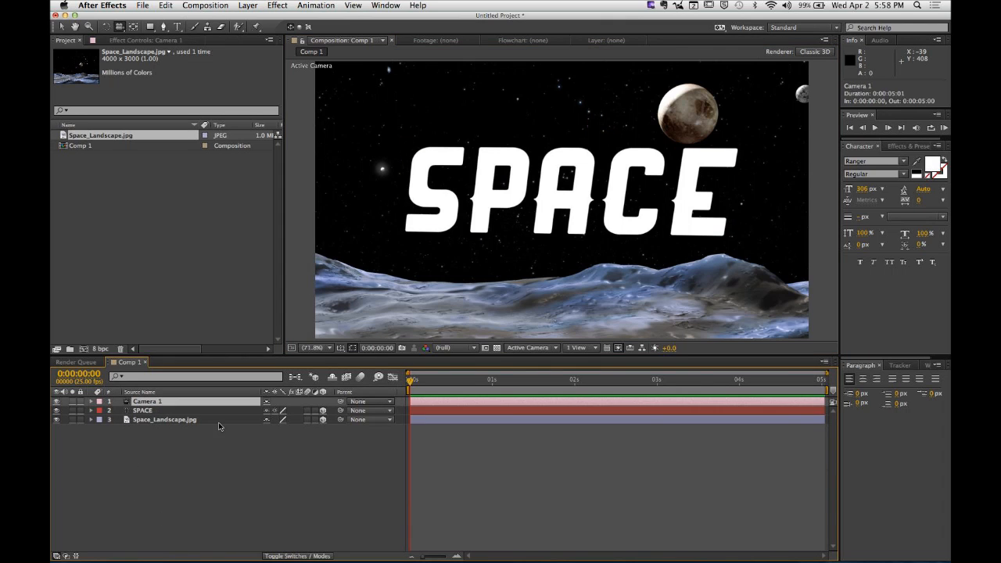
key("alt+shift+p")
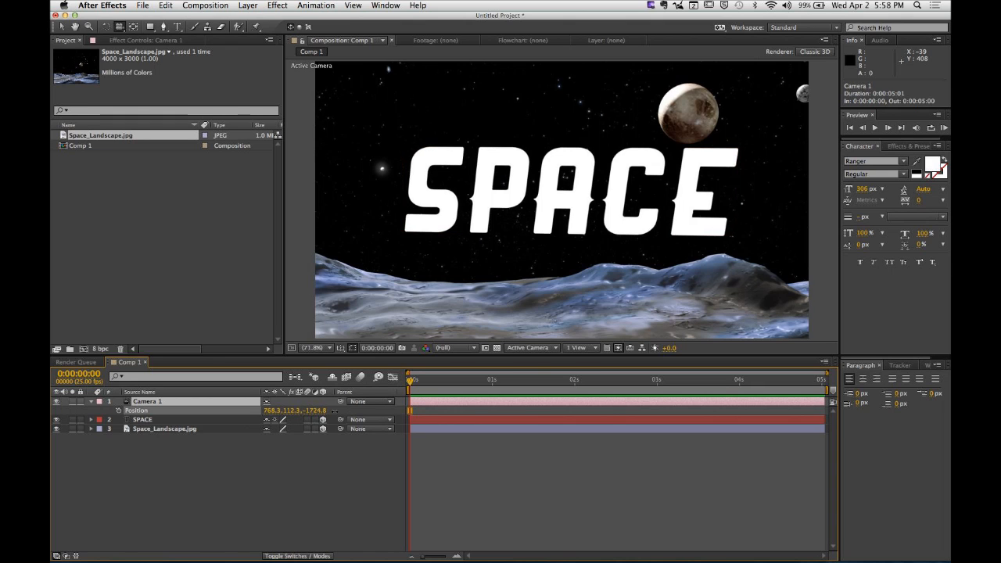
left_click_drag(335, 411, 198, 422)
left_click_drag(288, 412, 398, 420)
left_click_drag(271, 413, 310, 432)
left_click(320, 491)
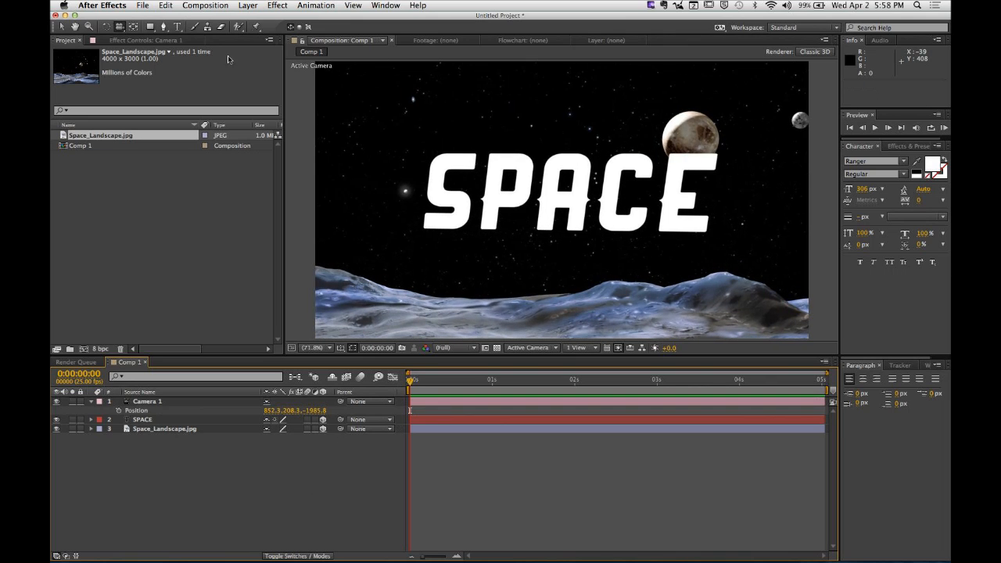
Step: Orbit Camera 1 far around the scene to view the SPACE text steeply from the side
left_click_drag(514, 203, 608, 196)
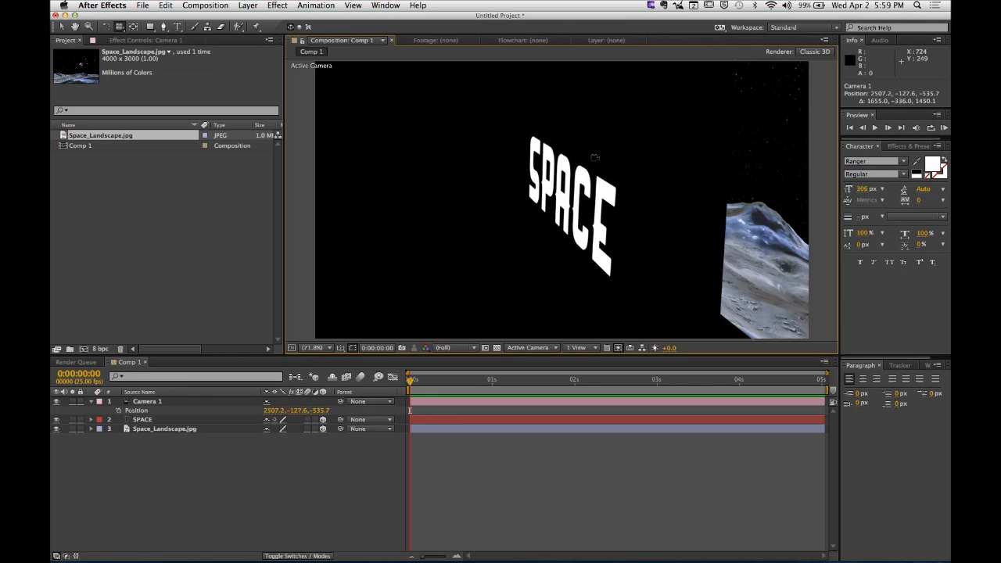
left_click(168, 420)
left_click(200, 468)
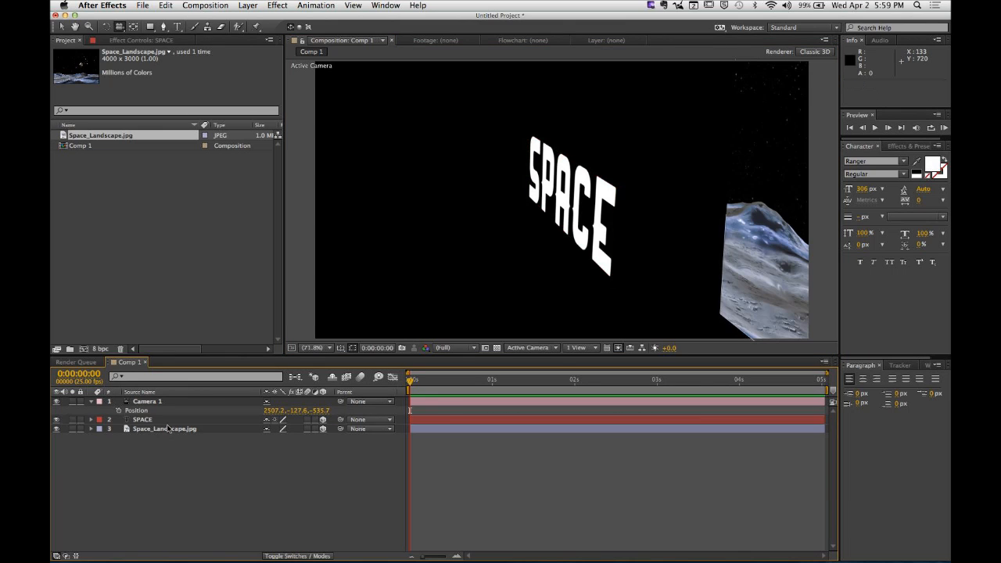
Step: Duplicate the SPACE text layer seven times
left_click(168, 422)
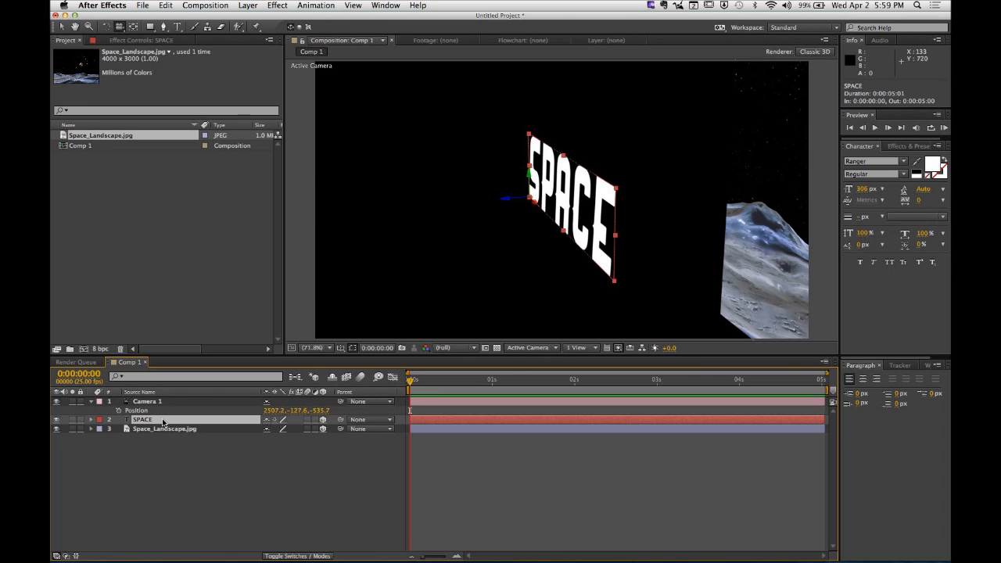
key("ctrl+d")
key("ctrl+d")
key("ctrl+d")
key("ctrl+d")
key("ctrl+d")
key("ctrl+d")
key("ctrl+d")
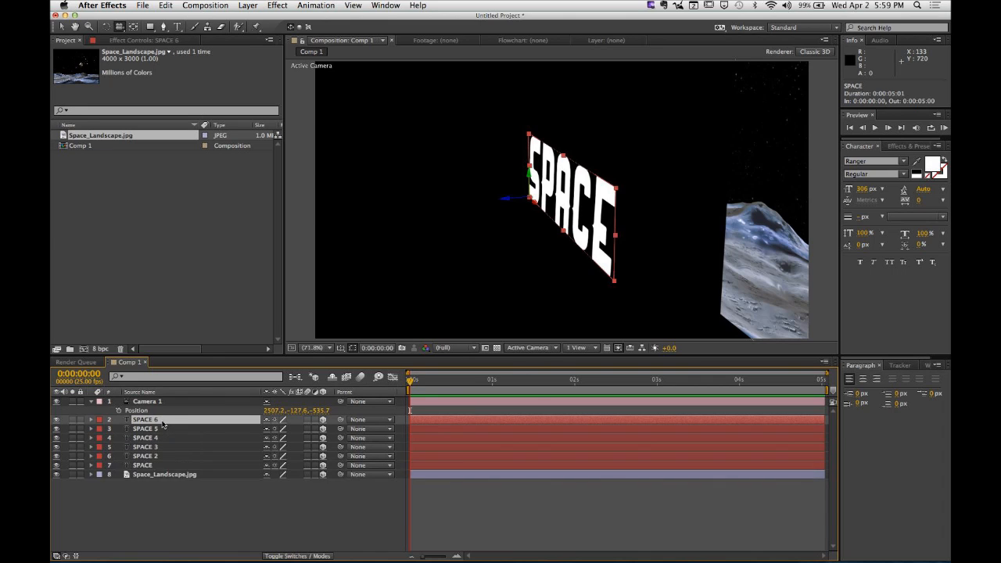
Step: Shift the SPACE 2 to SPACE 8 layers together slightly back along the Z axis with the Selection tool
left_click(172, 477)
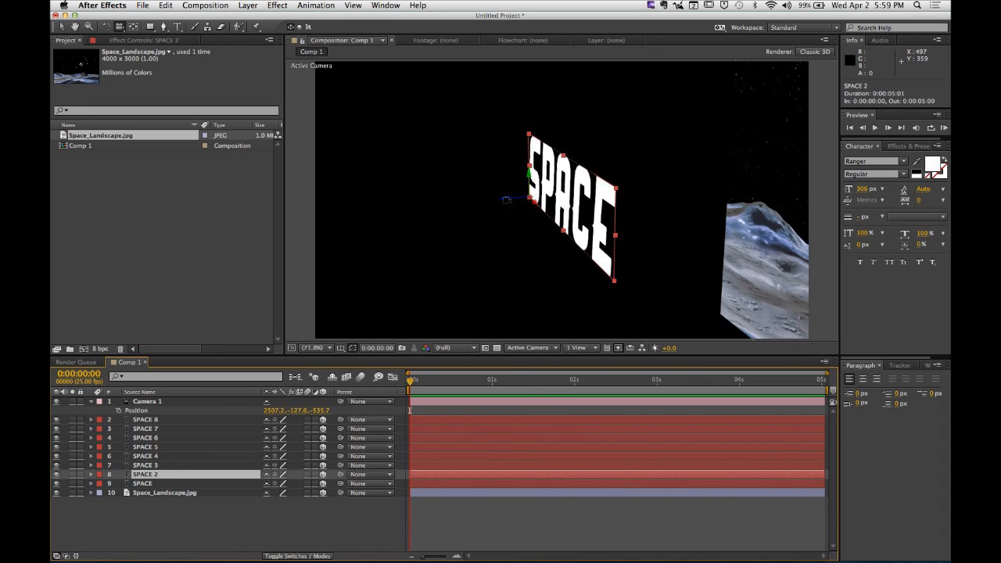
left_click(61, 26)
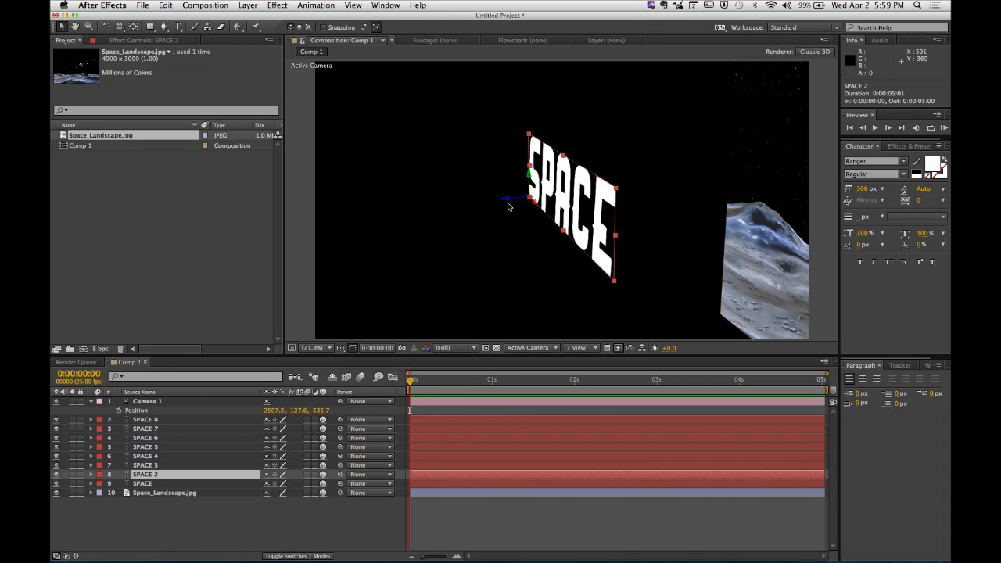
left_click(173, 421, "shift")
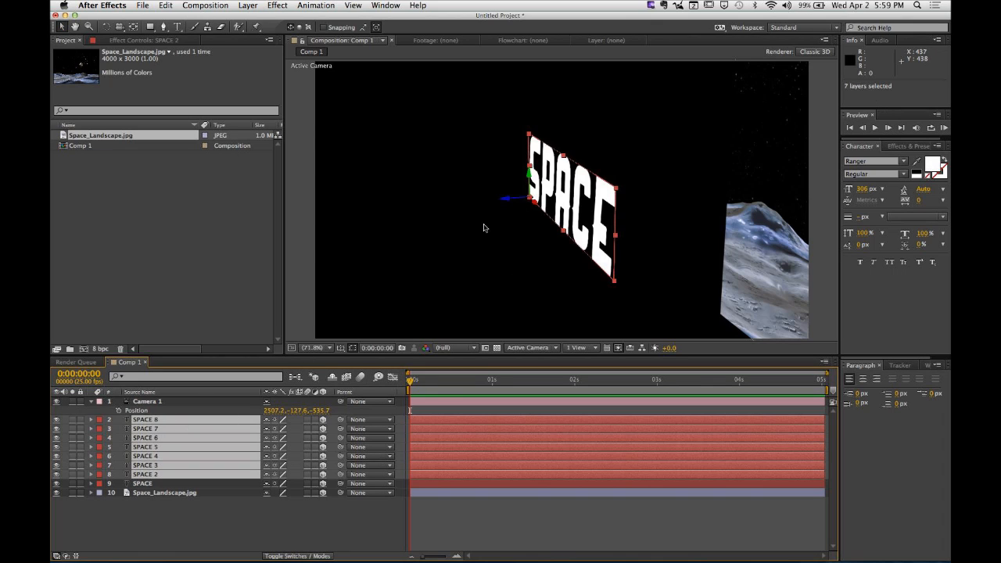
left_click(505, 203)
left_click(179, 455)
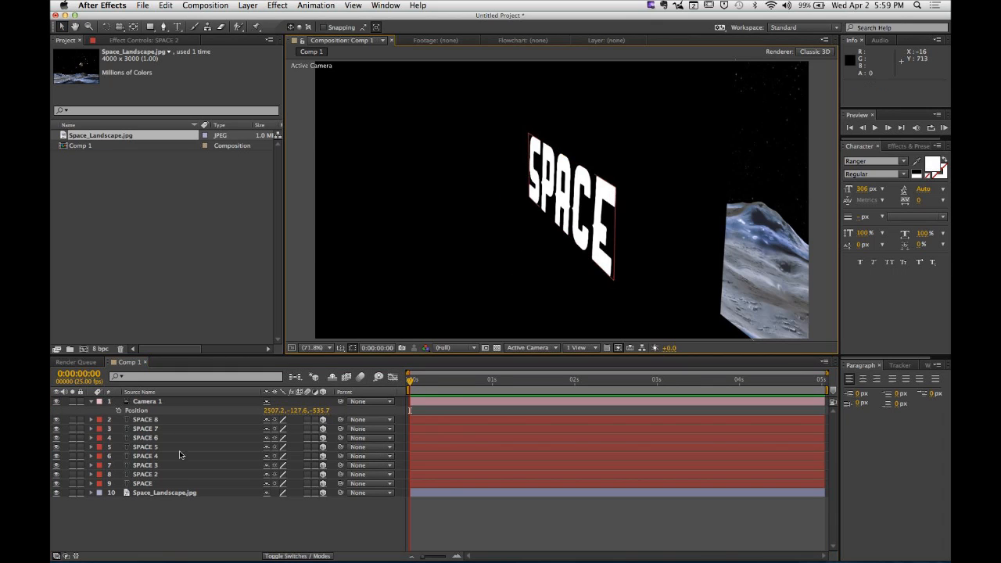
left_click(166, 476)
left_click(172, 419, "shift")
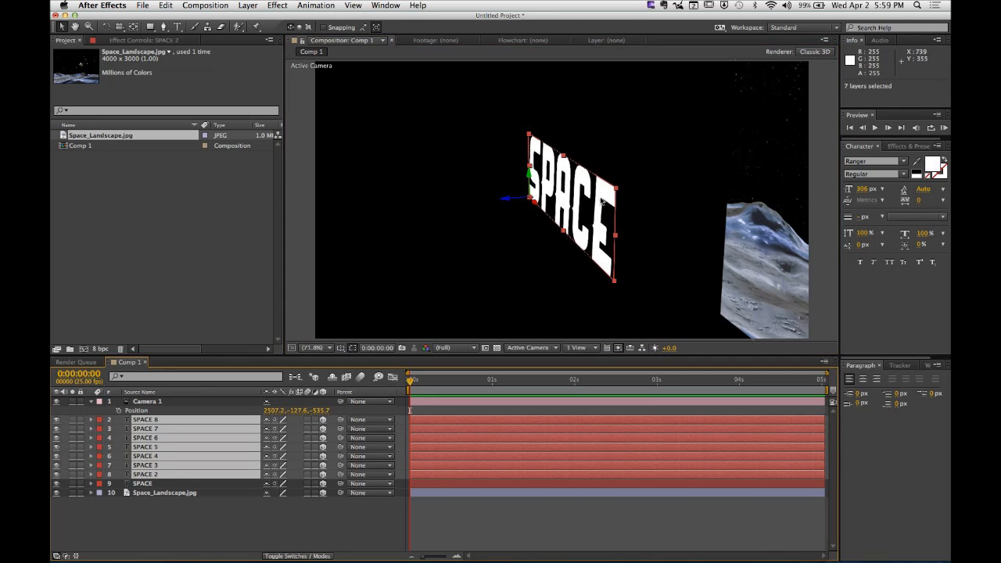
left_click_drag(505, 202, 505, 200)
Step: Stagger the copies in depth by moving SPACE 3 to SPACE 8, followed by SPACE 4 to SPACE 8, along the Z axis
left_click(152, 475, "super")
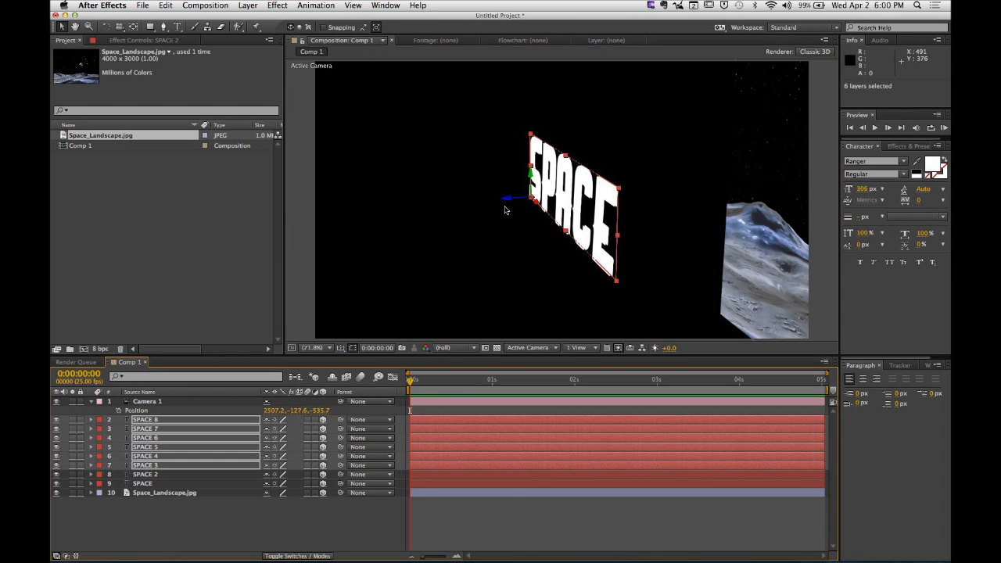
left_click_drag(507, 201, 507, 205)
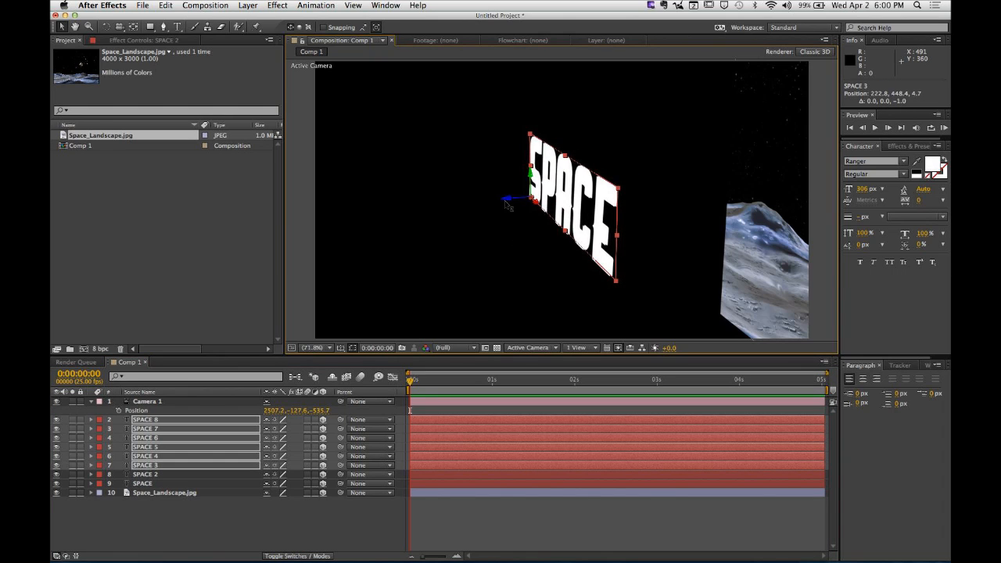
left_click(179, 467, "super")
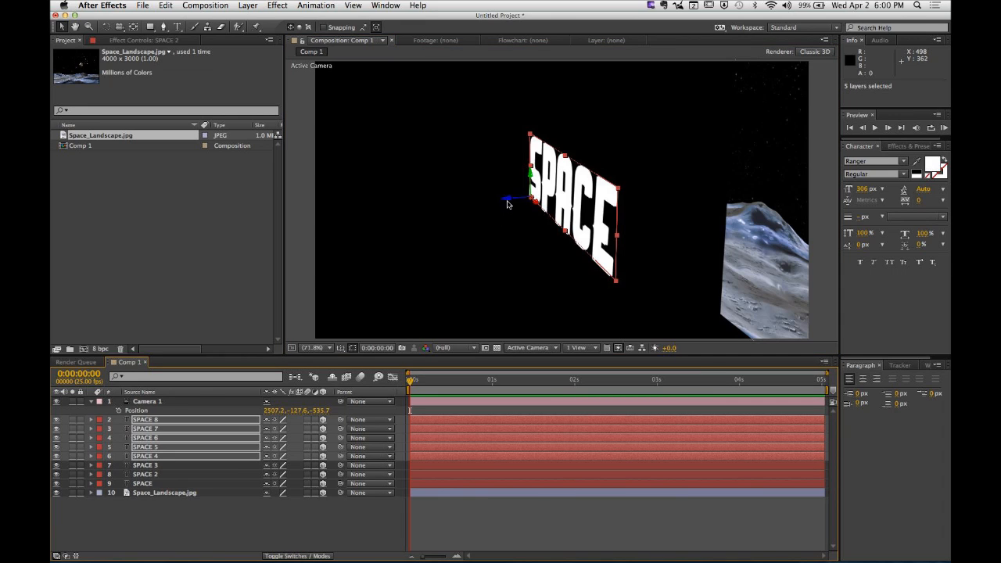
left_click(195, 456)
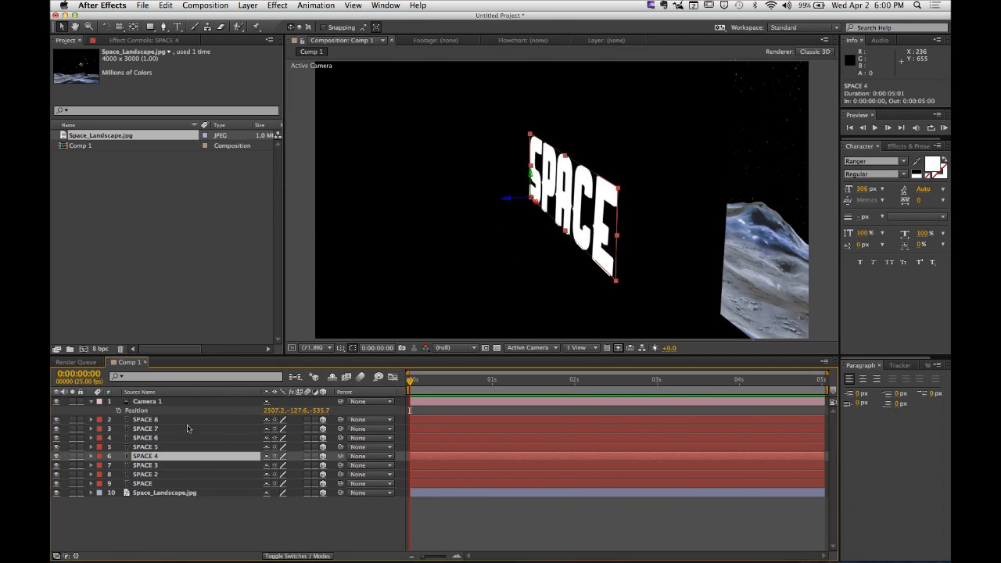
left_click(188, 420, "shift")
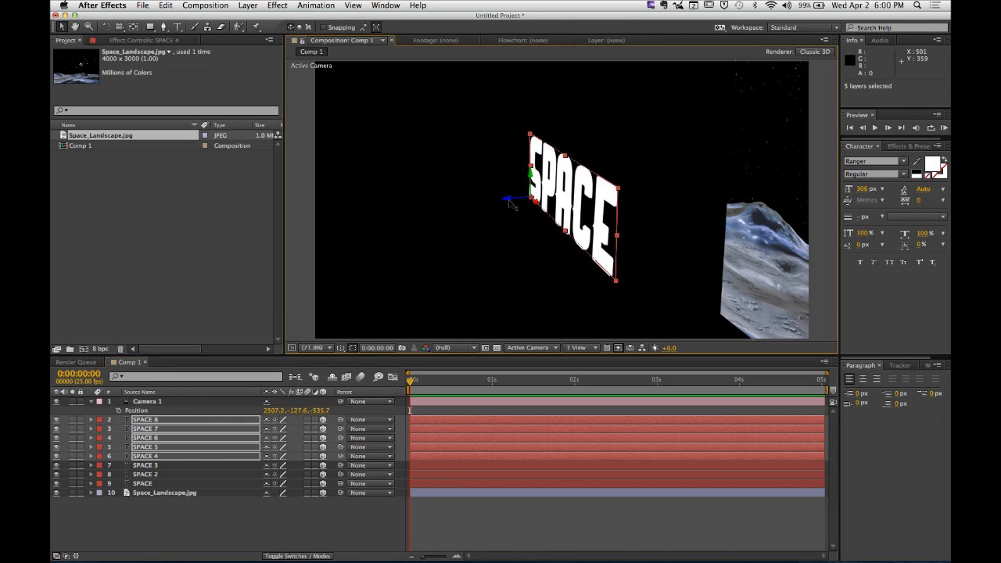
left_click_drag(510, 205, 513, 206)
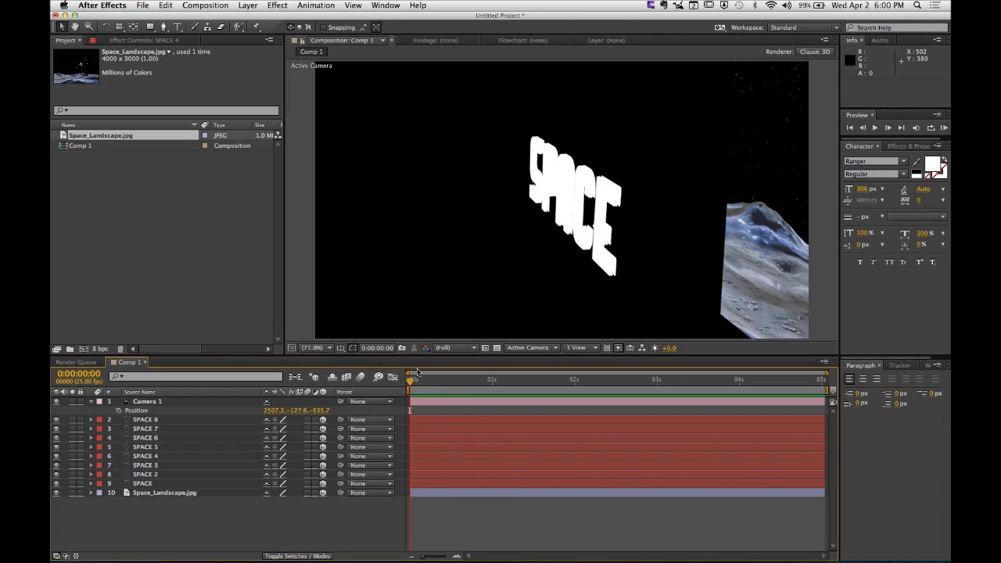
Step: Orbit Camera 1 slightly around the stacked SPACE copies with the Unified Camera tool
left_click(358, 530)
left_click(121, 26)
mouse_move(453, 217)
left_mouse_down()
mouse_move(662, 210)
mouse_move(652, 244)
mouse_move(548, 215)
mouse_move(461, 213)
left_mouse_up()
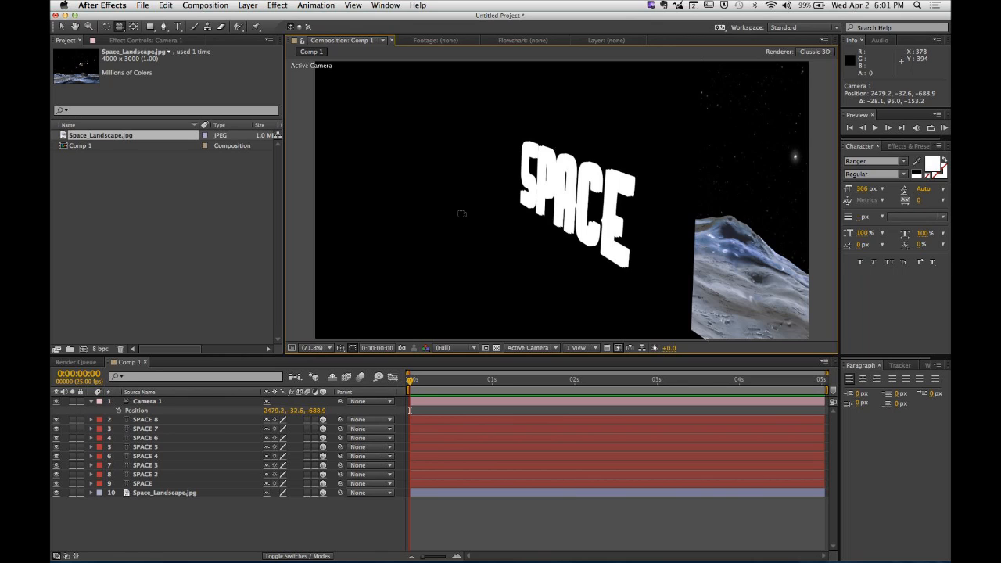
Step: Delete the duplicate text layers SPACE 2 to SPACE 8, keeping the original SPACE layer
left_click(156, 420)
left_click(176, 477, "shift")
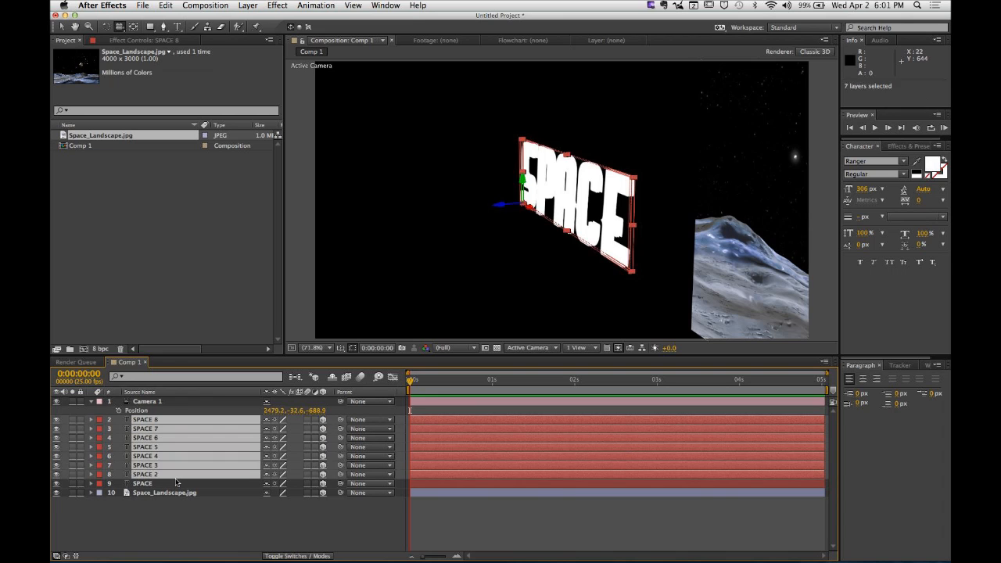
key("Delete")
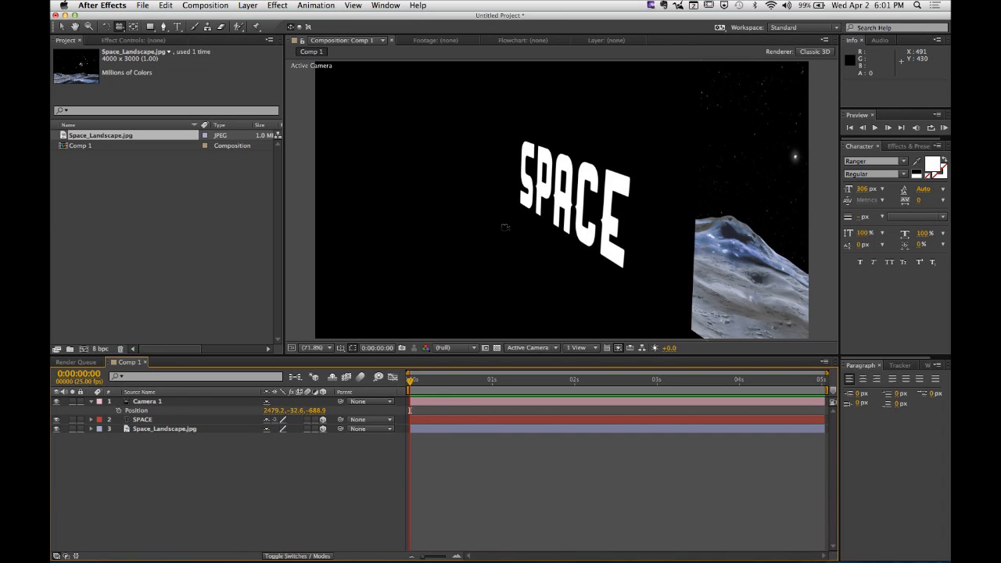
Step: Orbit Camera 1 to a position of about 2515.8, -175.9, -494.8 and collapse its properties
left_click_drag(505, 227, 485, 227)
key("cmd+z")
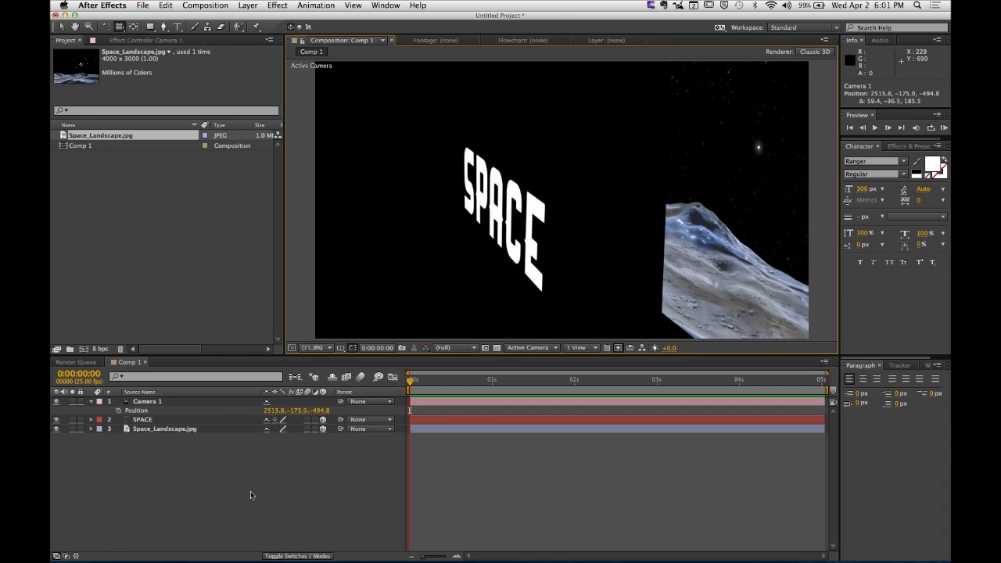
left_click(94, 404)
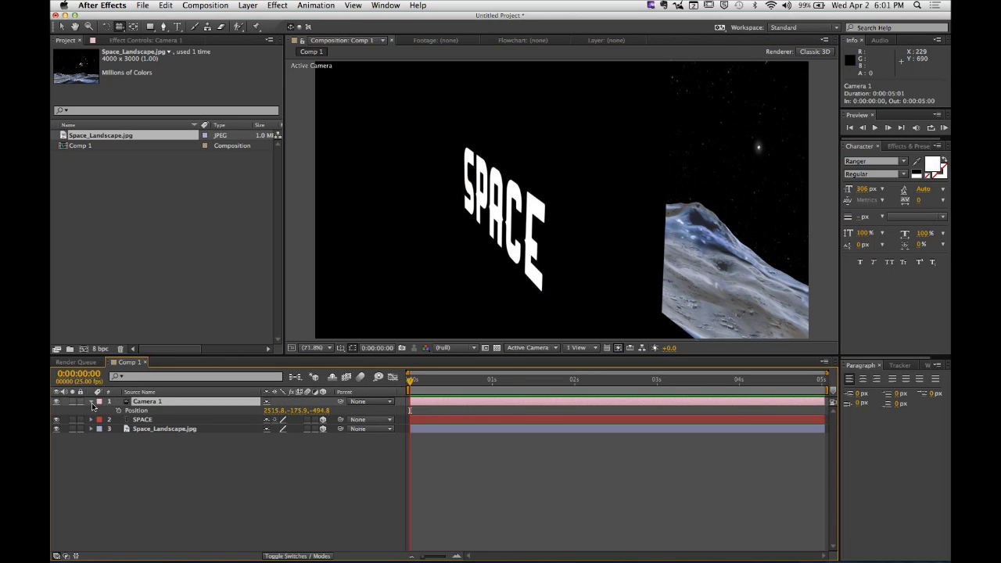
left_click(92, 405)
left_click(127, 462)
Step: Create shapes from the SPACE text layer
left_click(165, 415)
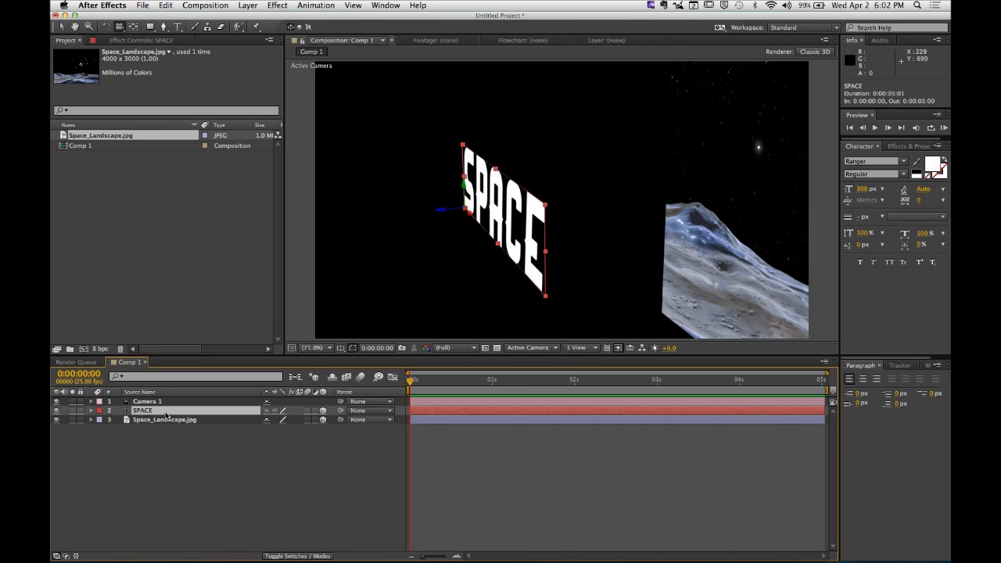
left_click(173, 458)
left_click(179, 412)
left_click(247, 6)
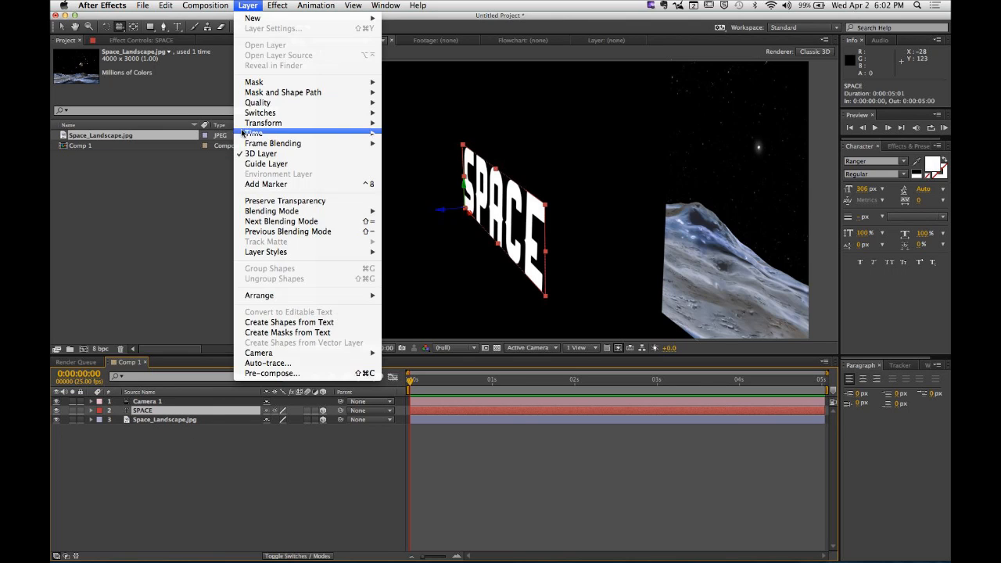
left_click(287, 326)
left_click(222, 469)
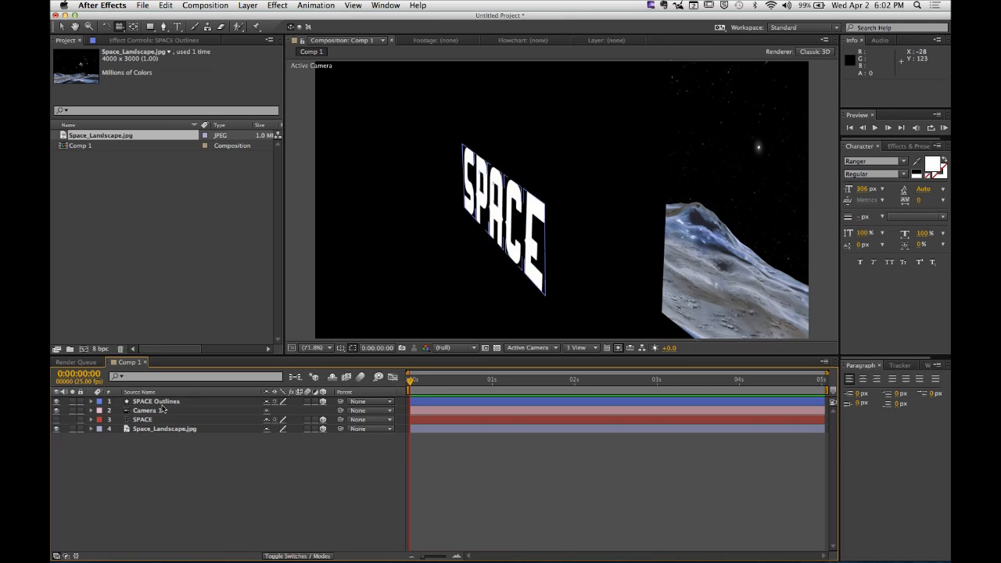
Step: Compare the SPACE Outlines shape layer with the original SPACE text layer and its visibility
left_click(160, 402)
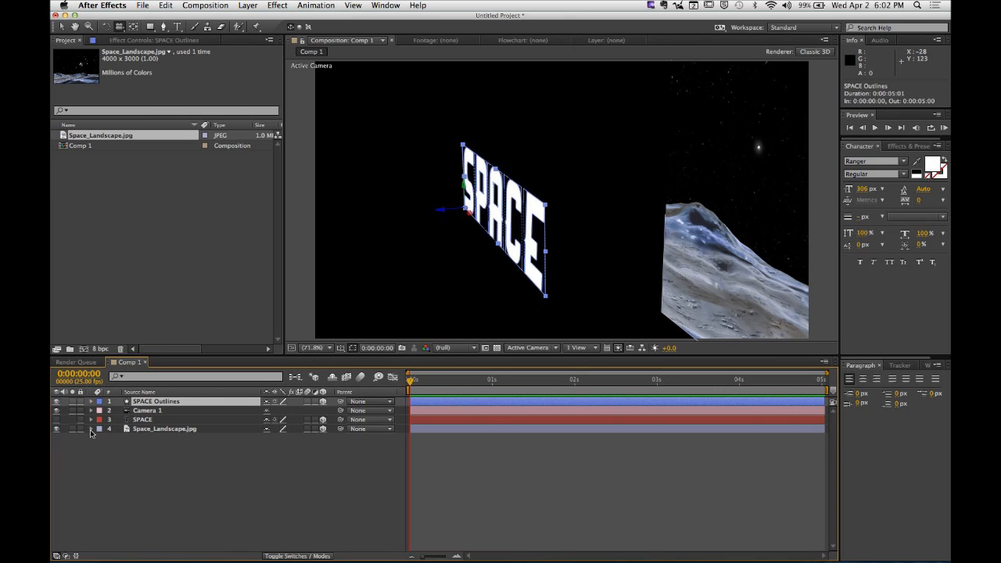
left_click(142, 420)
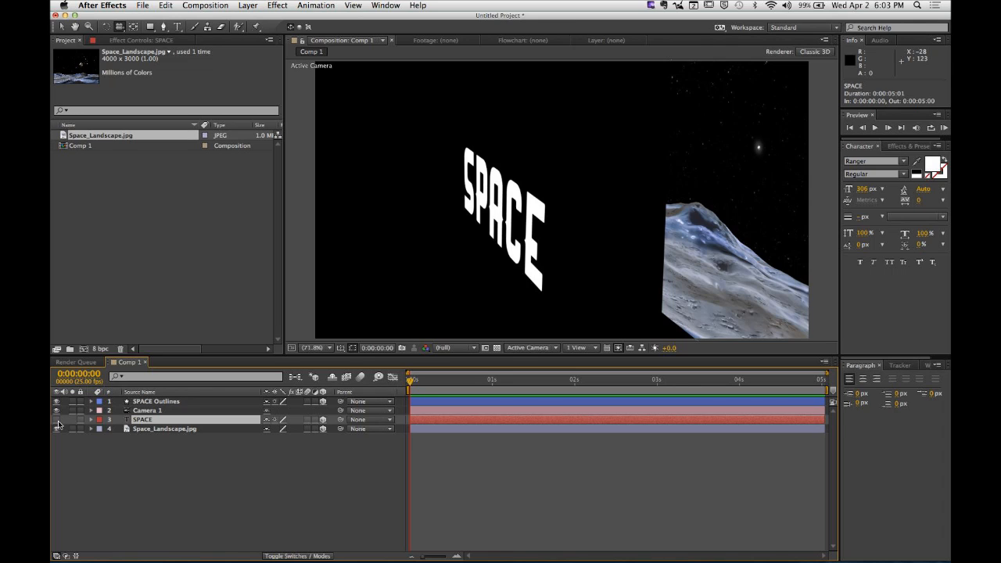
left_click(56, 419)
Step: Examine the separate letter groups S, P, A, C and E inside the SPACE Outlines contents and collapse the layer
left_click(91, 401)
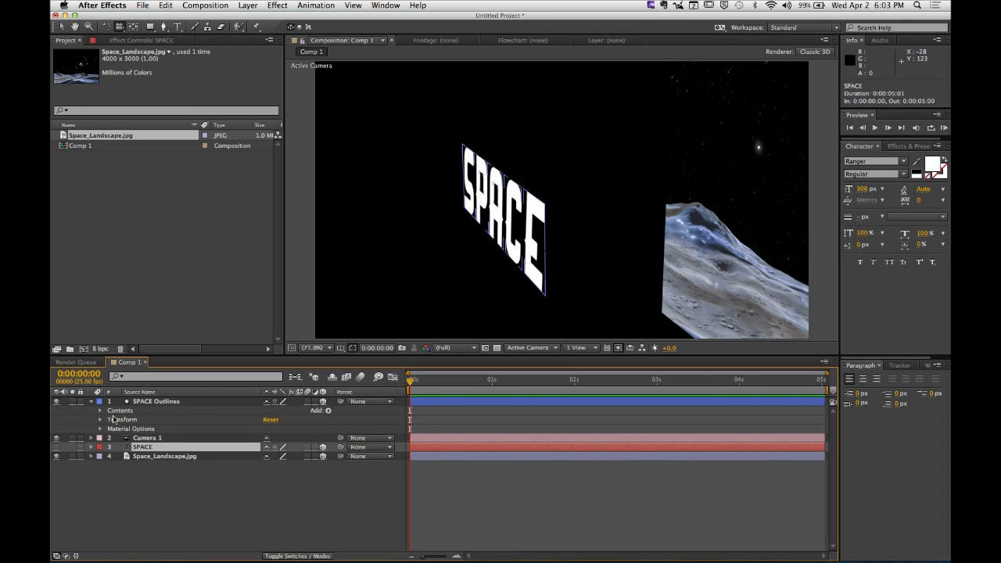
left_click(101, 411)
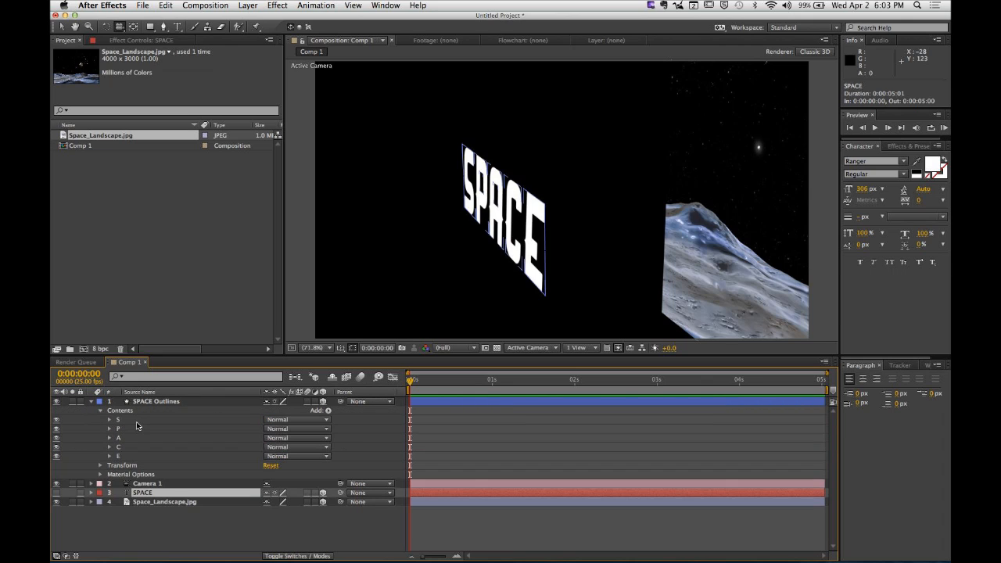
left_click(136, 429)
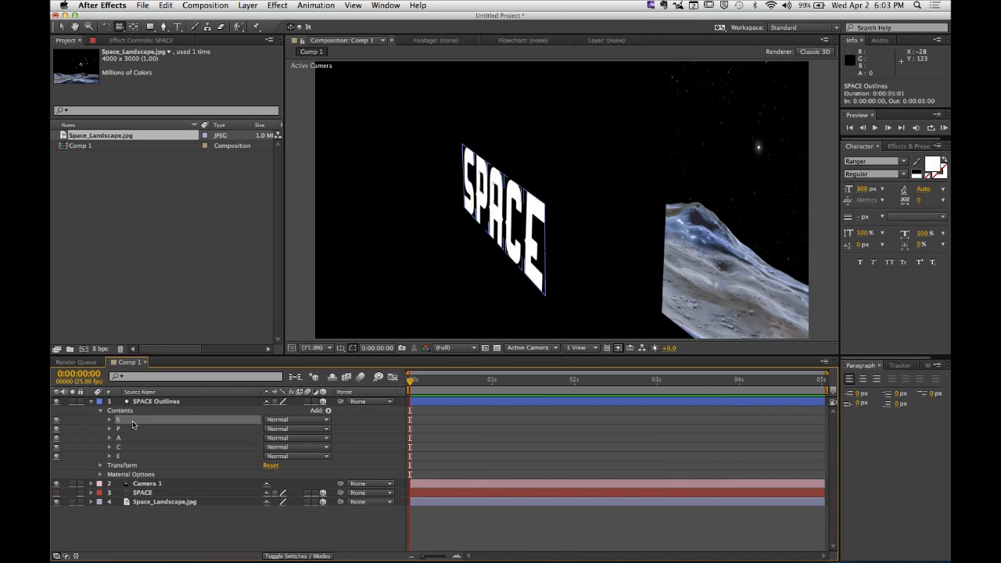
left_click(135, 438)
left_click(136, 448)
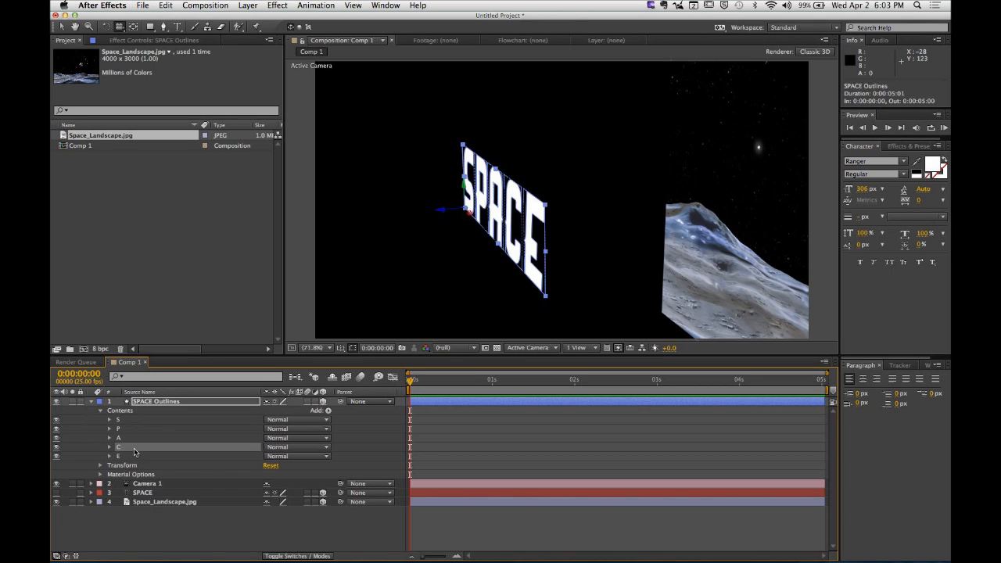
left_click(137, 457)
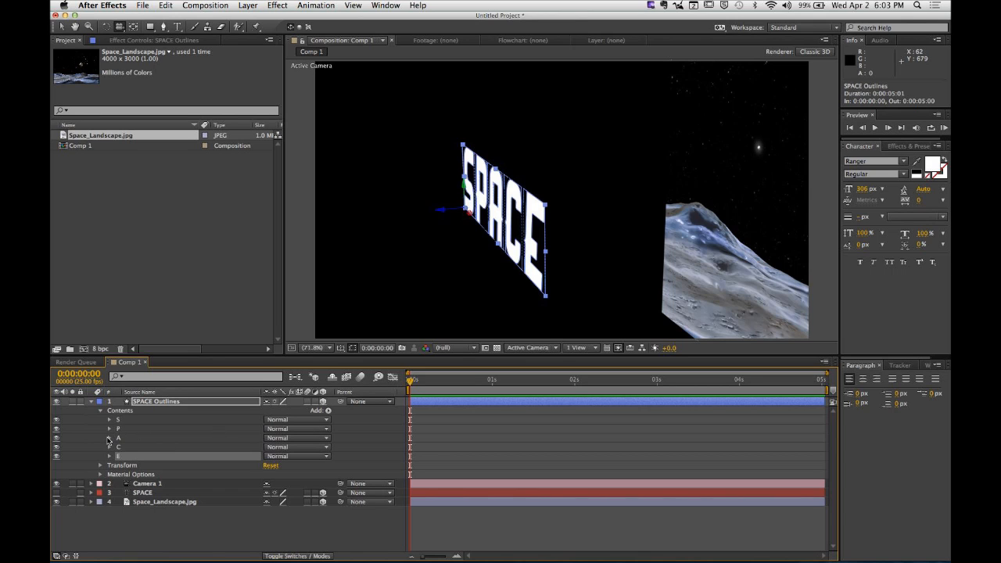
left_click(91, 401)
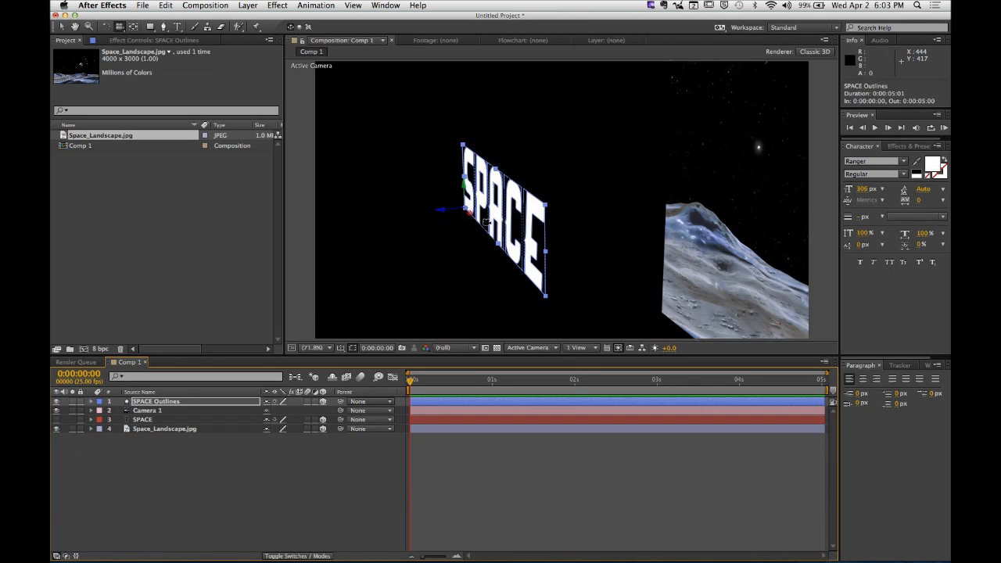
Step: Return Camera 1 to its near-frontal view of the SPACE lettering and landscape, and deselect the layer
left_click_drag(463, 225, 539, 221)
key("super+z")
left_click(201, 462)
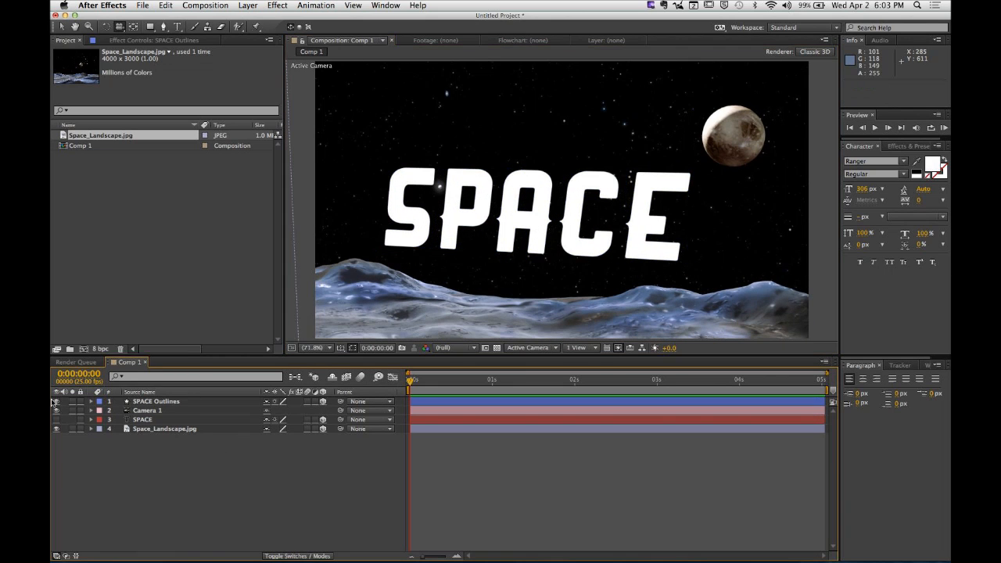
Step: Examine the Transform and Material Options properties available for the SPACE Outlines layer
left_click(173, 403)
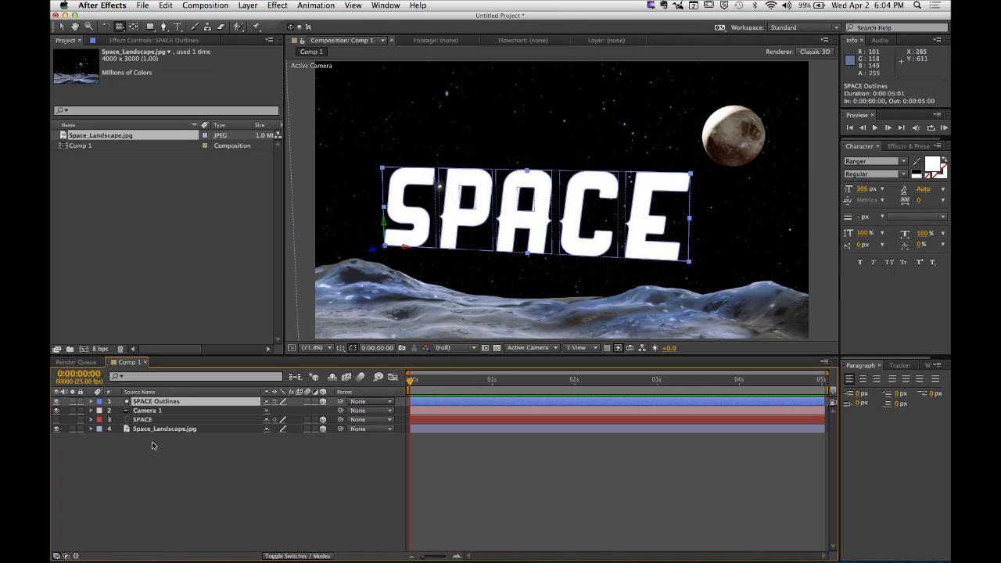
left_click(91, 401)
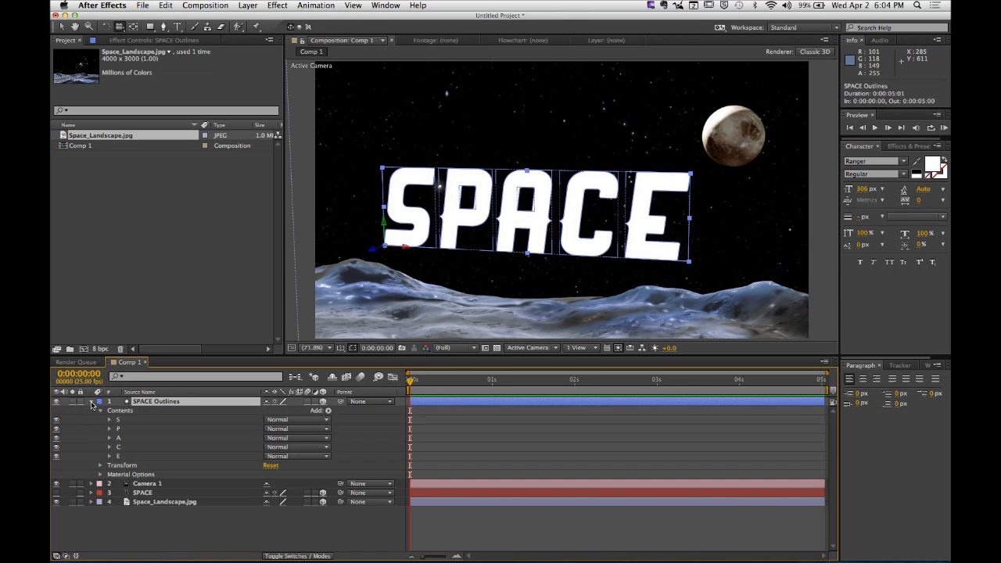
left_click(100, 412)
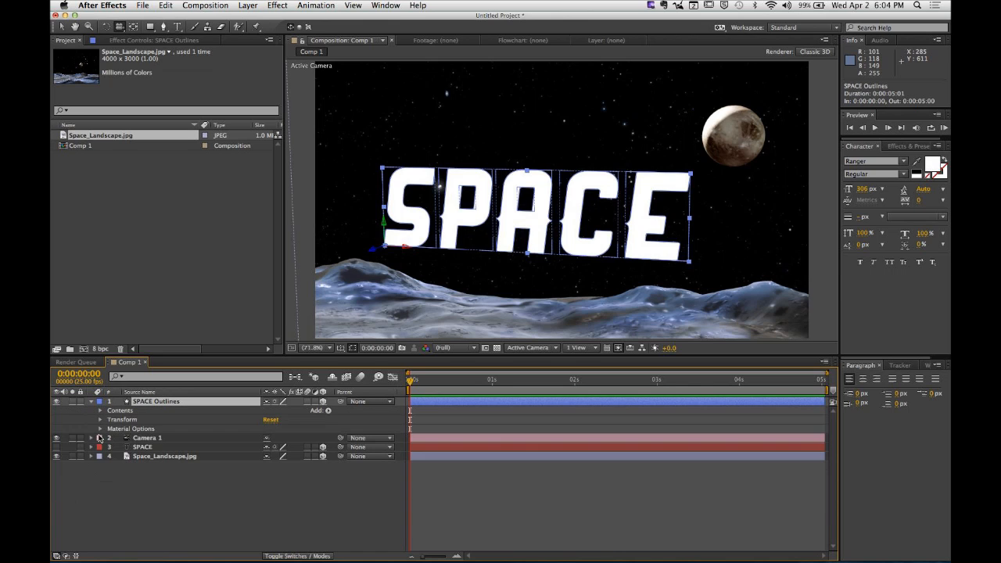
left_click(99, 429)
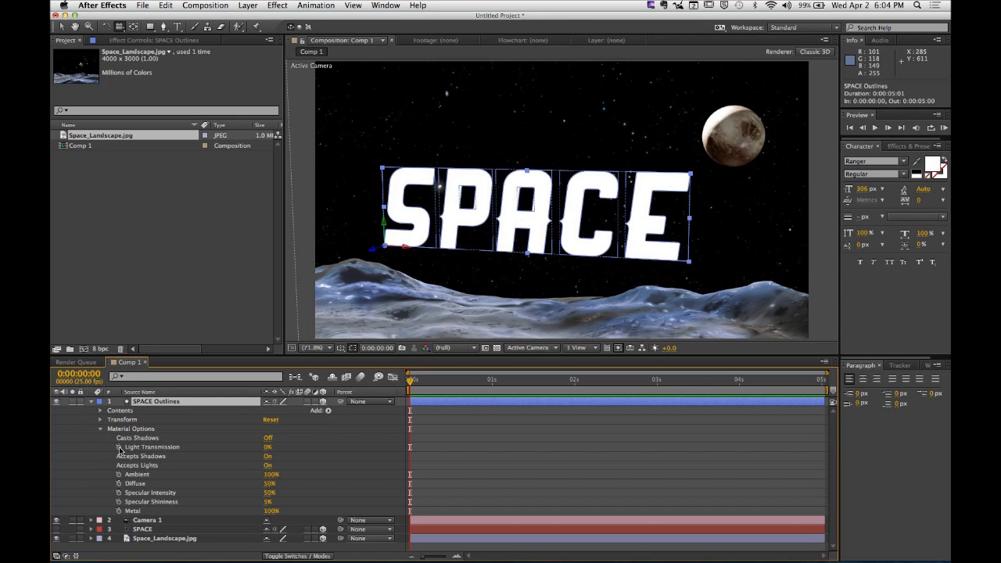
left_click(99, 429)
left_click(99, 419)
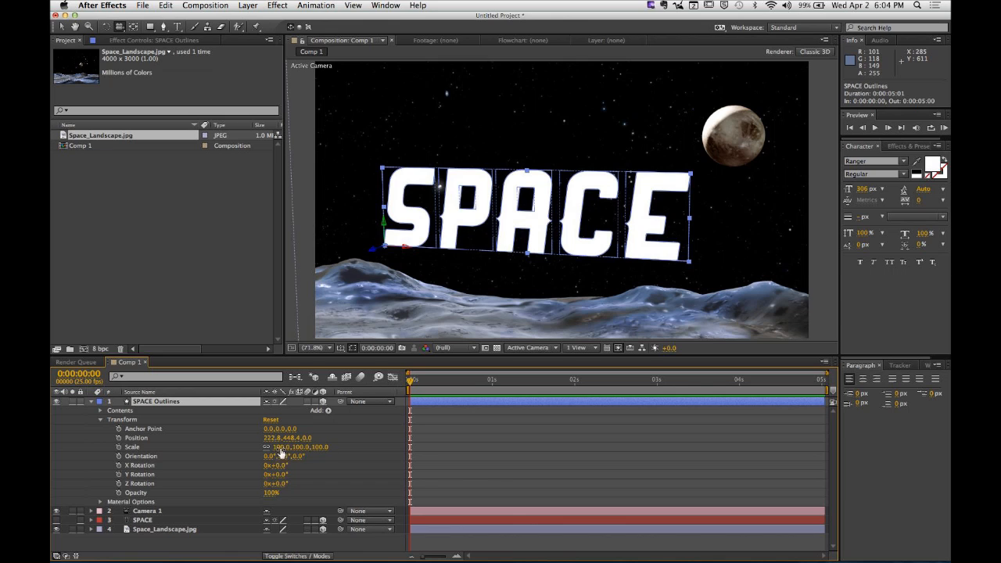
left_click(100, 501)
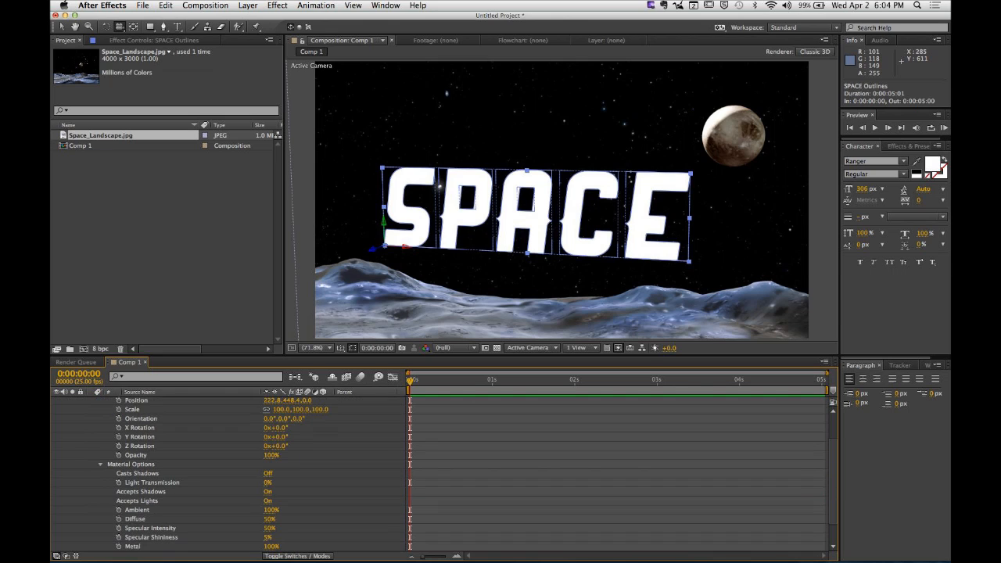
scroll(163, 474, "down", 2)
scroll(153, 420, "up", 4)
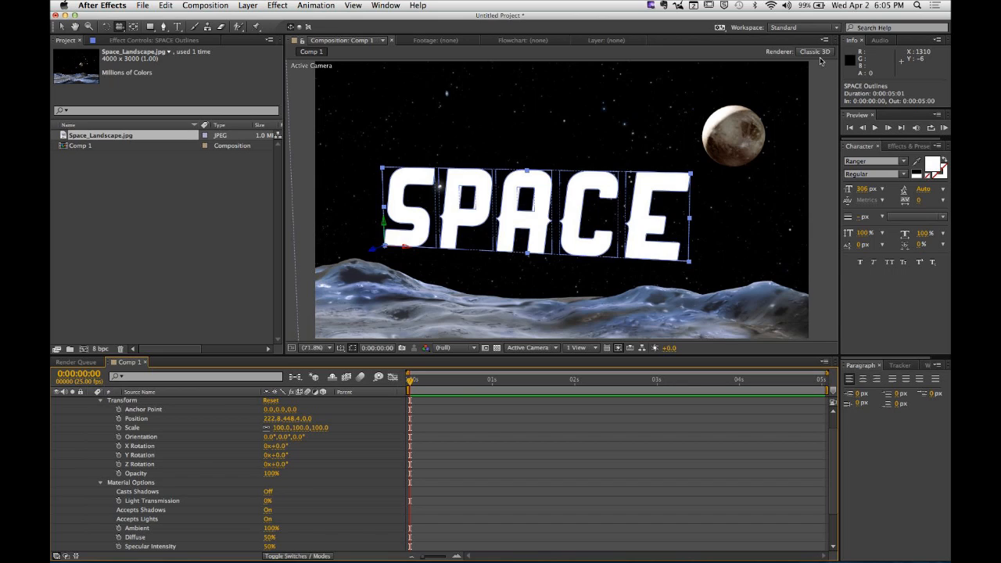
Step: Change the Comp 1 renderer to Ray-traced 3D and apply the composition settings
left_click(817, 53)
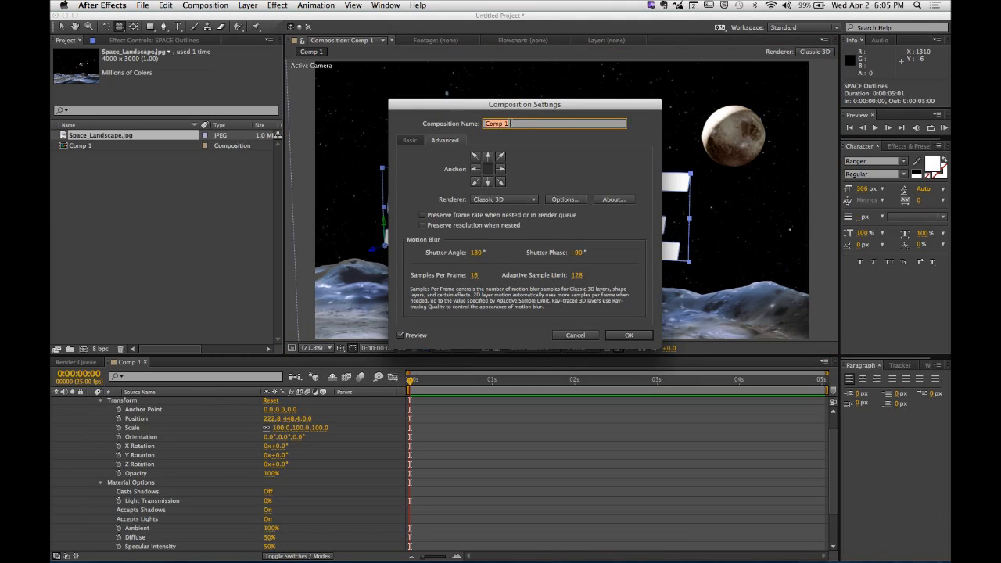
left_click(516, 200)
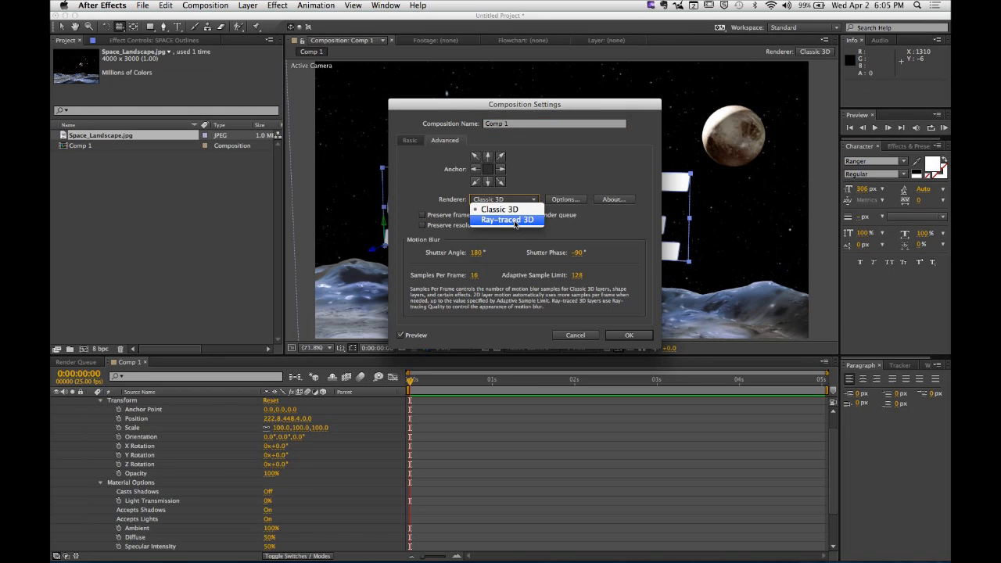
left_click(520, 222)
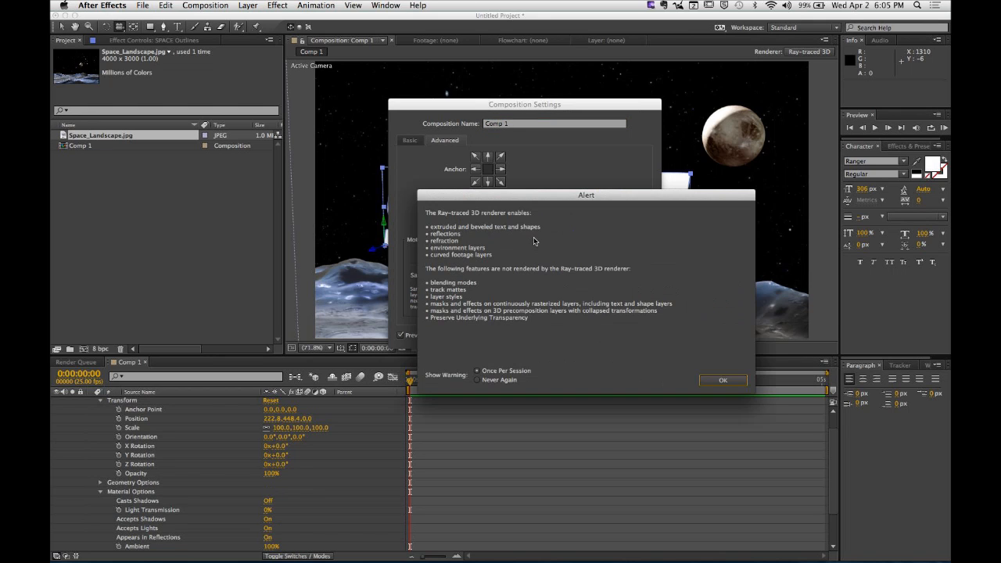
left_click_drag(526, 200, 451, 125)
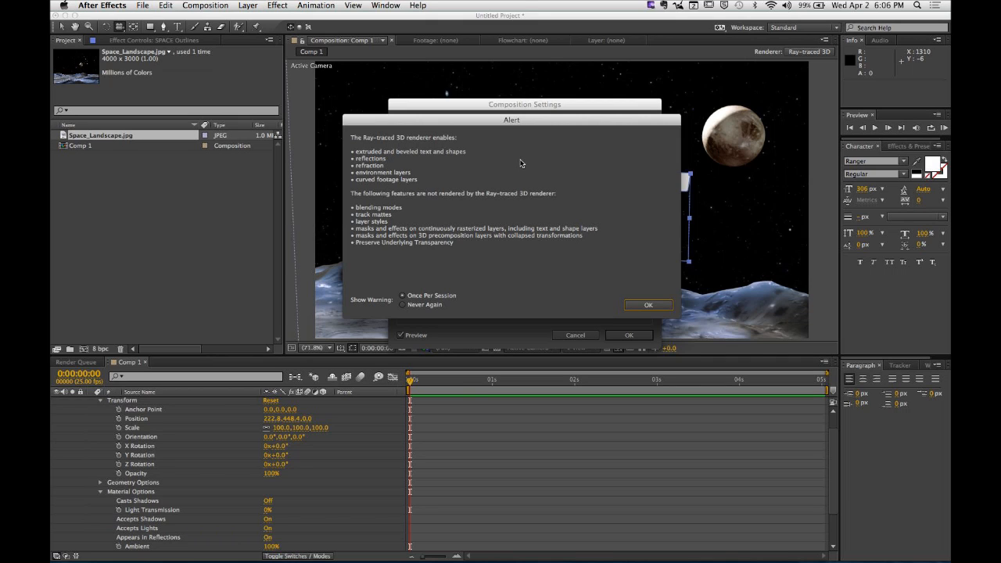
left_click(648, 305)
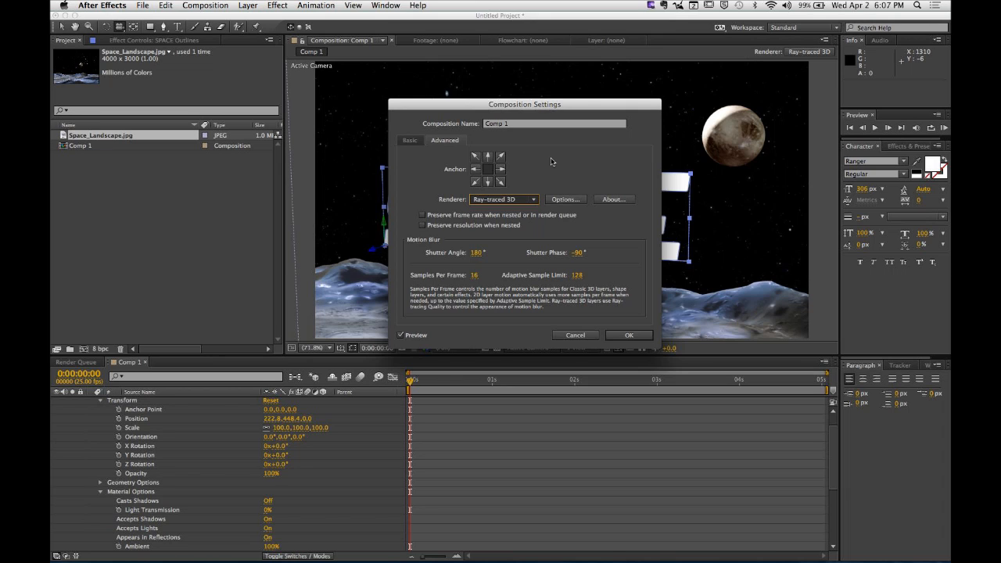
left_click_drag(545, 108, 551, 105)
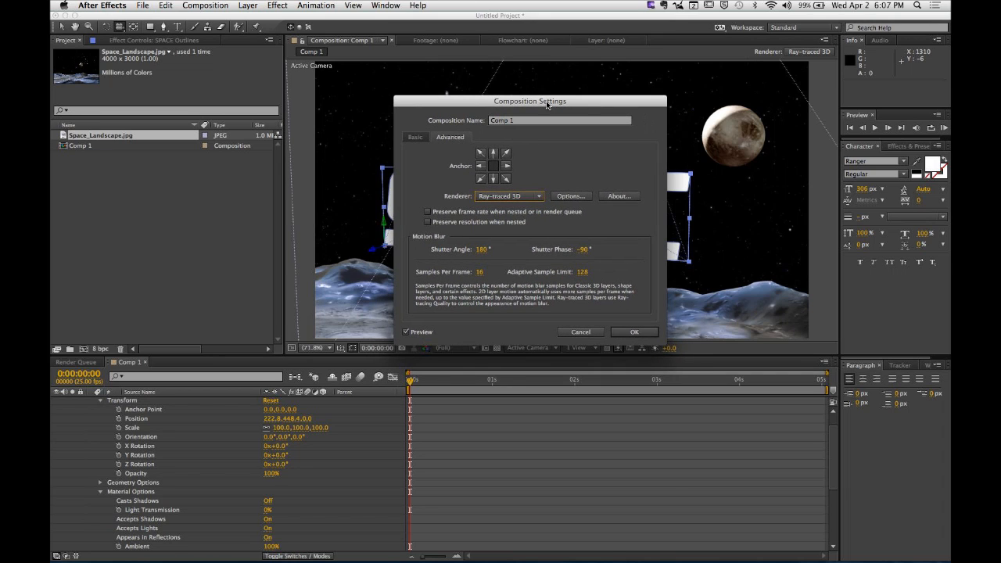
left_click(634, 332)
Step: Switch to Wirecast to check the live stream and return to After Effects
key("super+Tab")
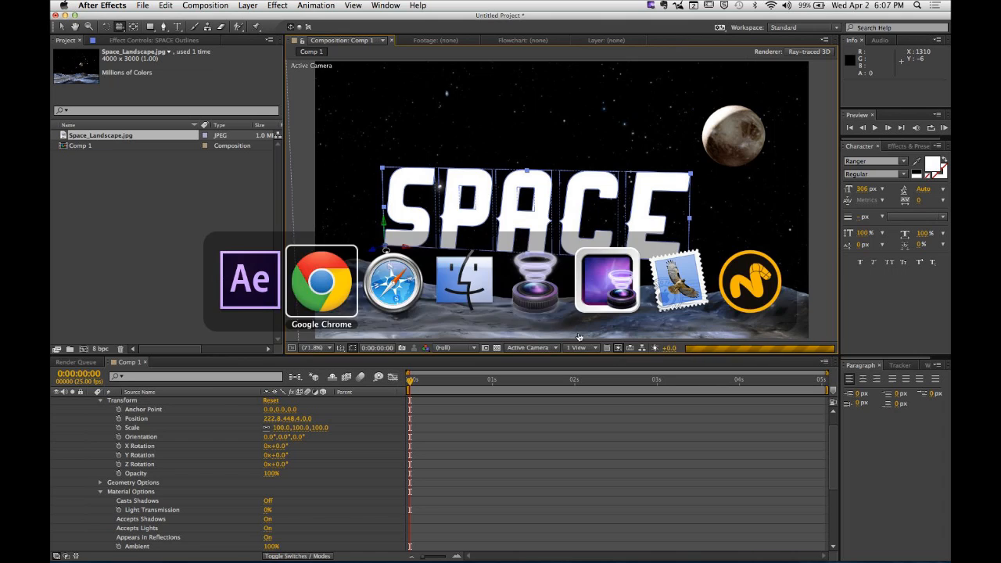
key("super+Tab")
key("super+Tab")
key("super+Tab")
key("super+Tab")
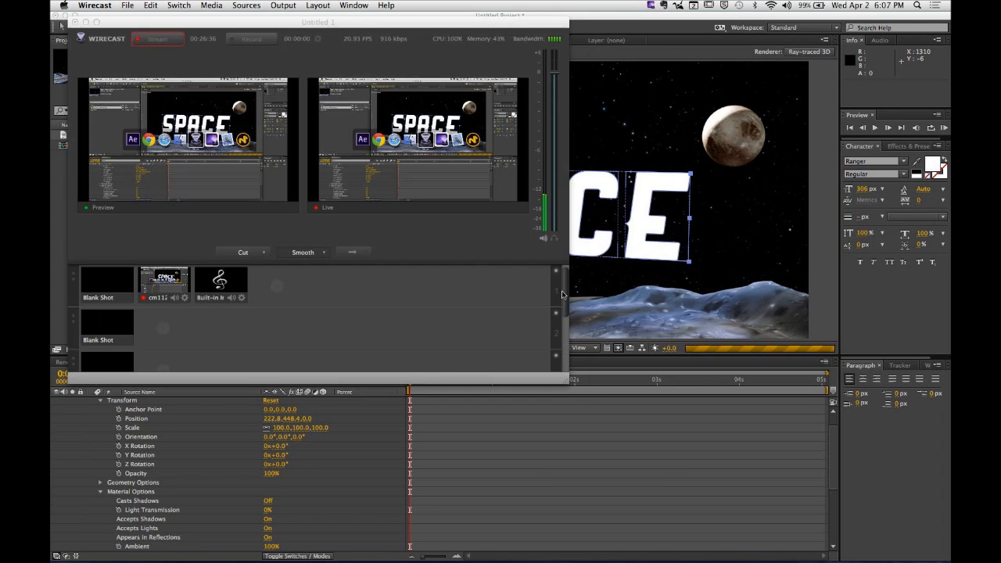
key("super+Tab")
left_click(328, 282)
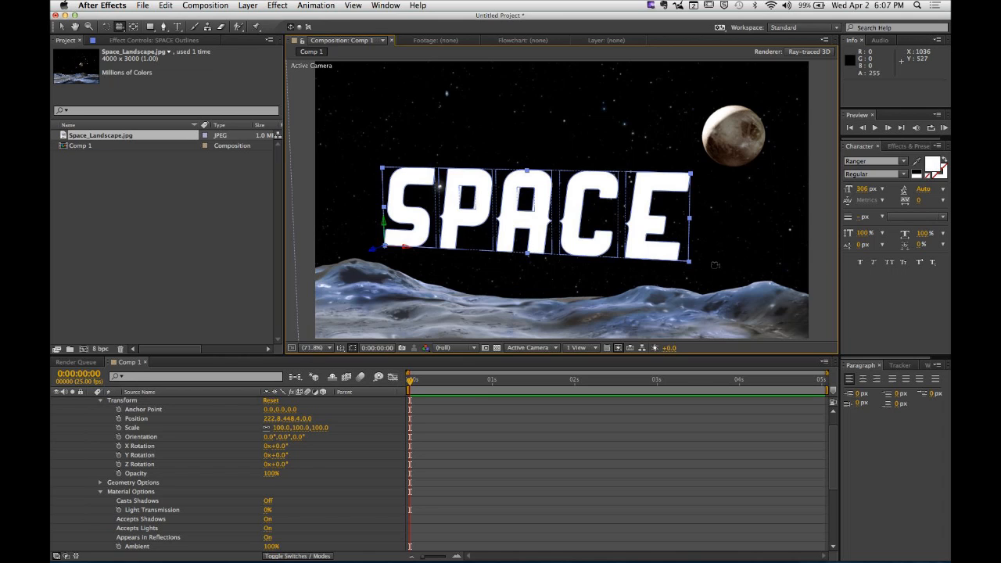
Step: Orbit Camera 1 to about 2508.8, -234.6, -467.2 and expand only the Geometry Options of SPACE Outlines, collapsing Transform and Material Options
left_click_drag(686, 266, 626, 275)
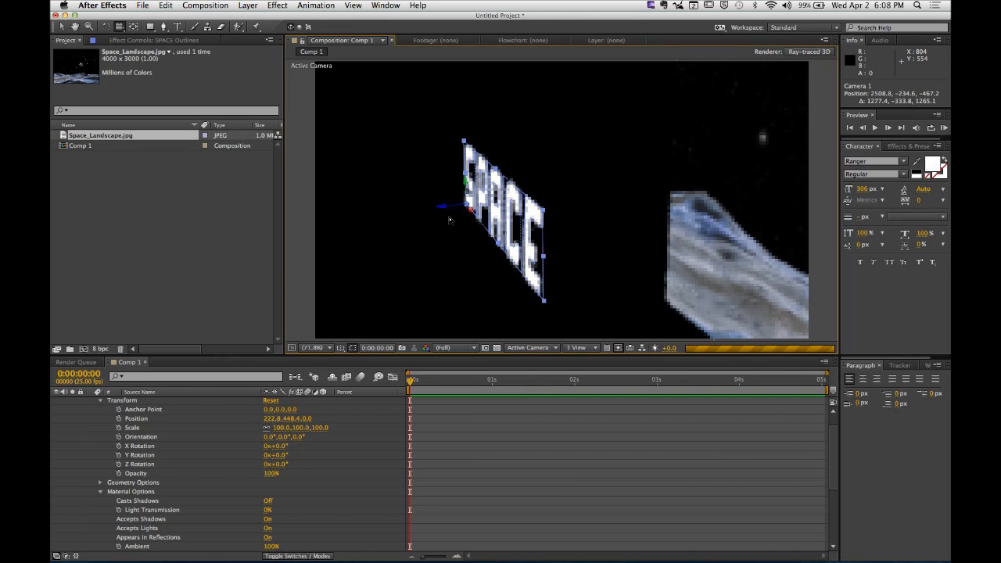
left_click(99, 483)
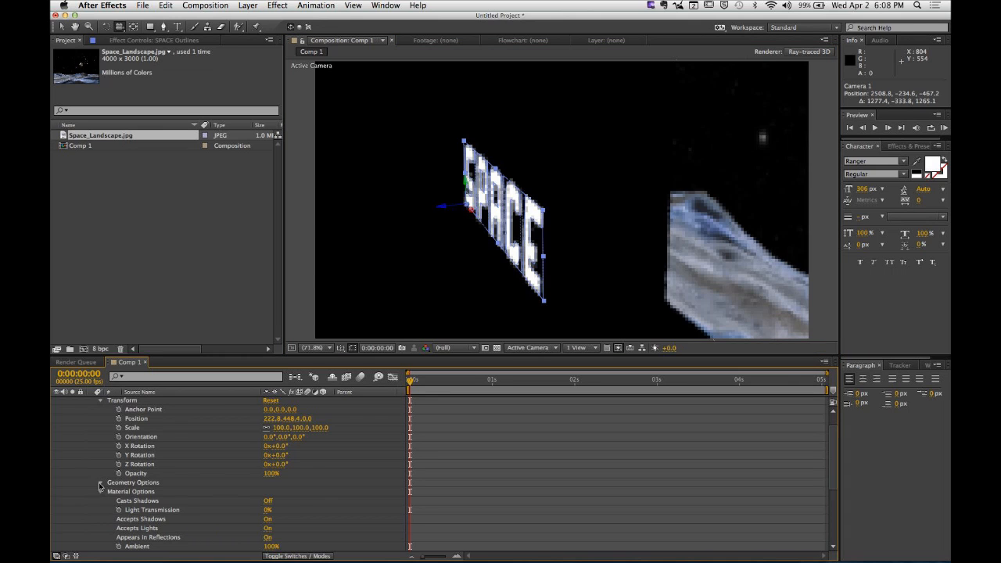
left_click(100, 483)
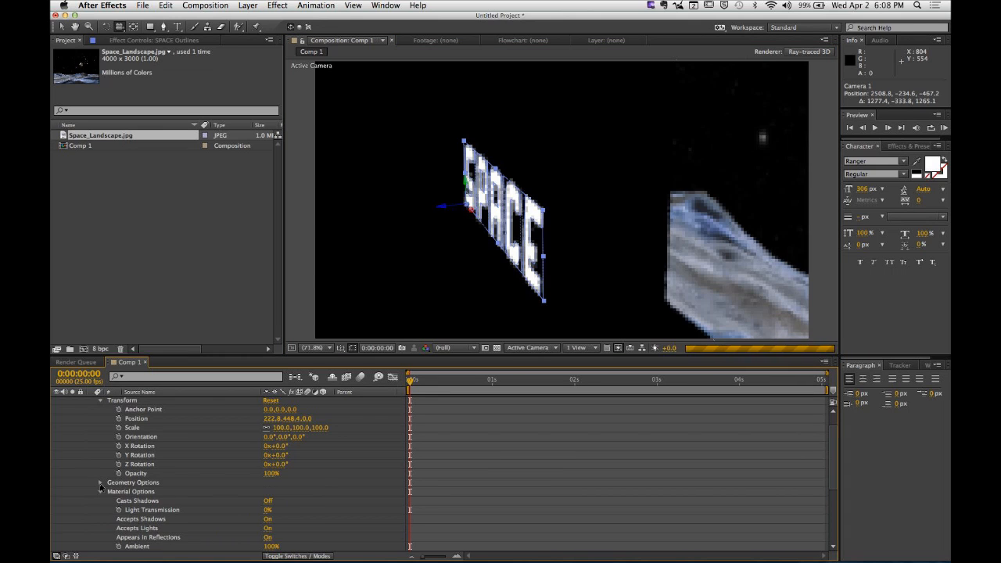
left_click(99, 482)
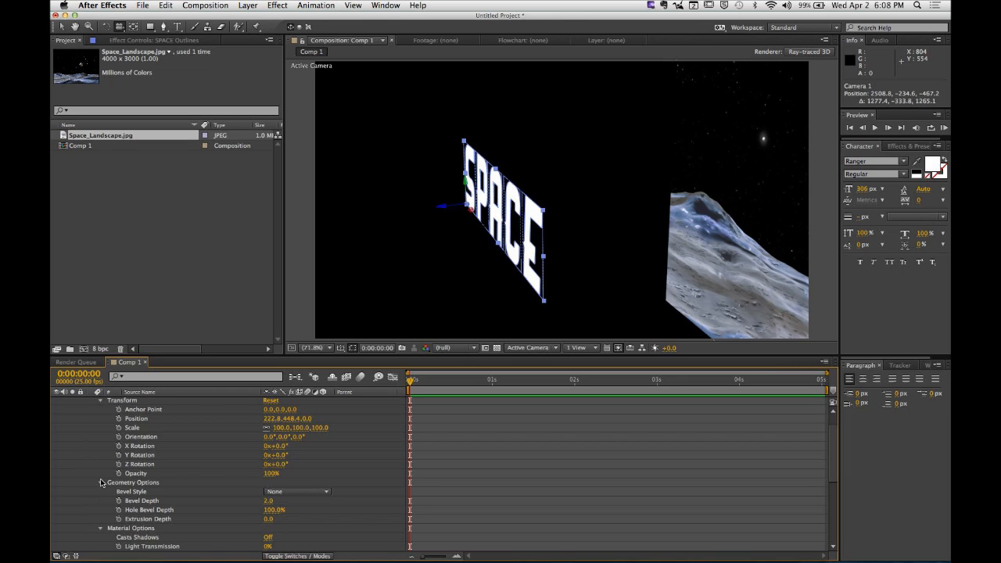
left_click(100, 400)
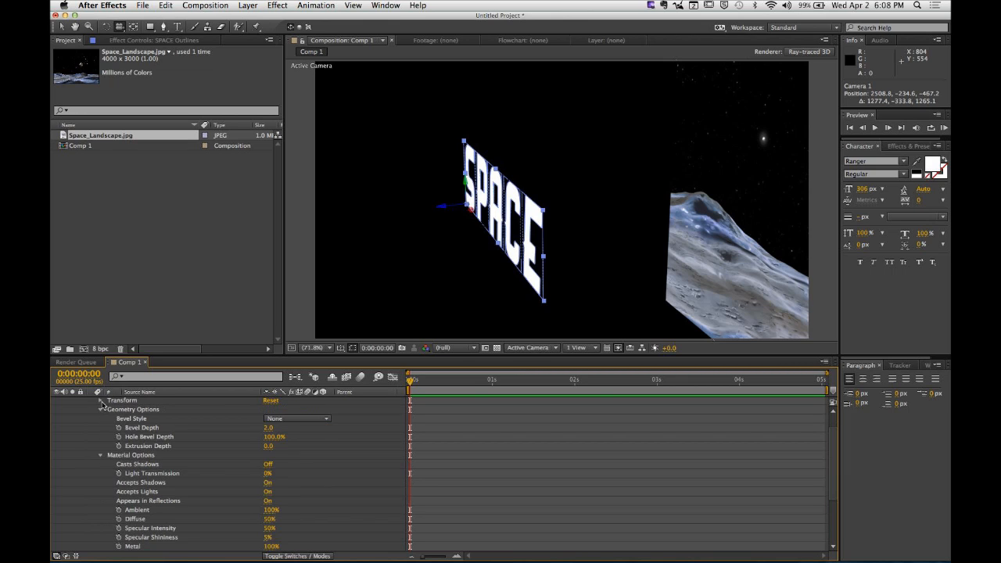
left_click(99, 455)
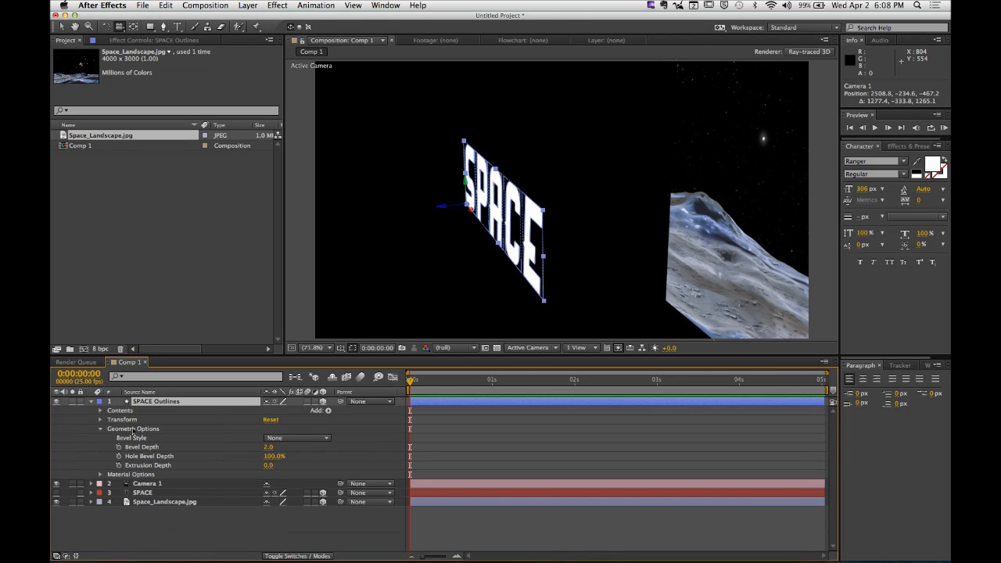
Step: Set the Extrusion Depth of SPACE Outlines to about 87 and orbit Camera 1 to a position of about 1531.9, 2.7, -1607.7
left_click(109, 429)
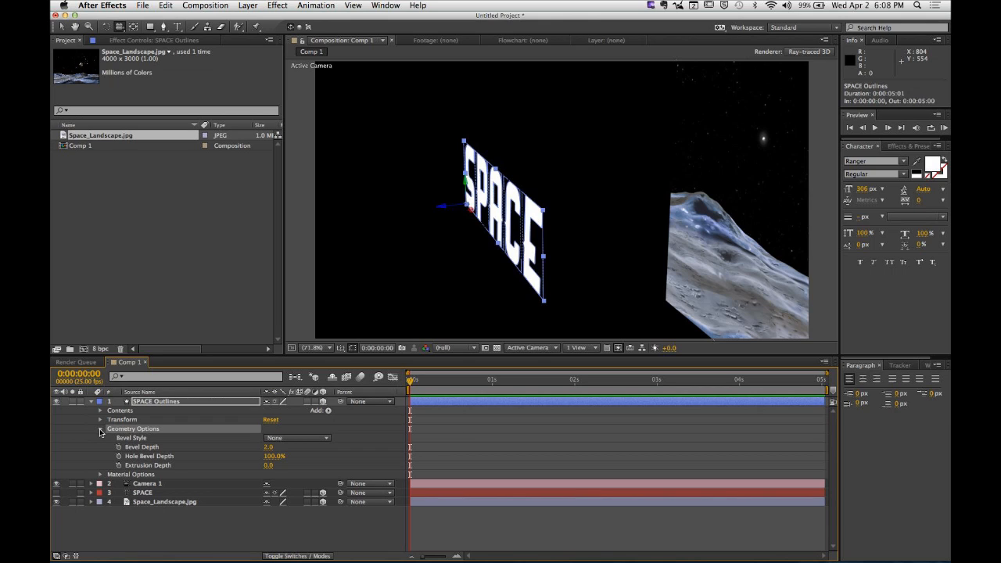
left_click(151, 438)
left_click(153, 448)
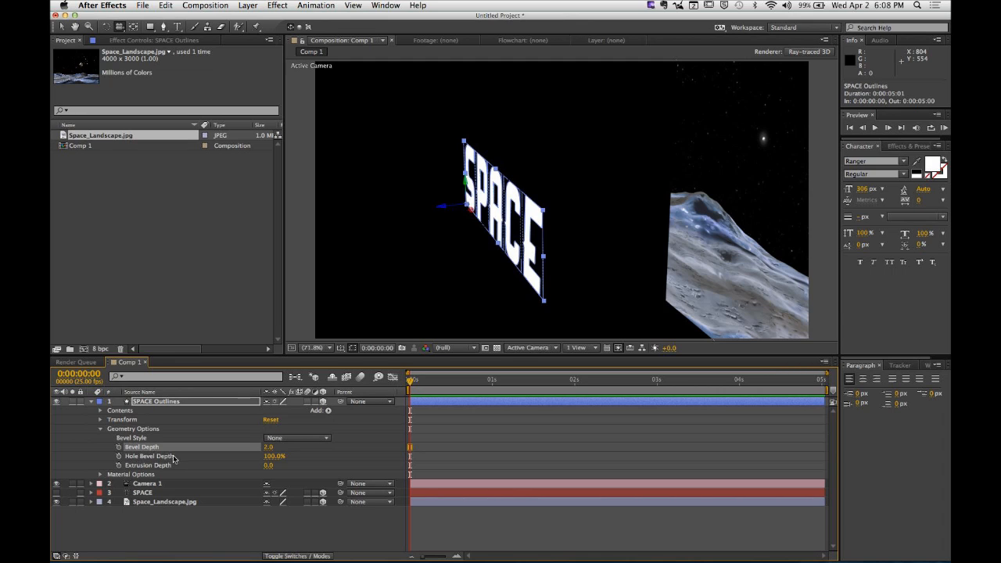
left_click(171, 456)
left_click(172, 466)
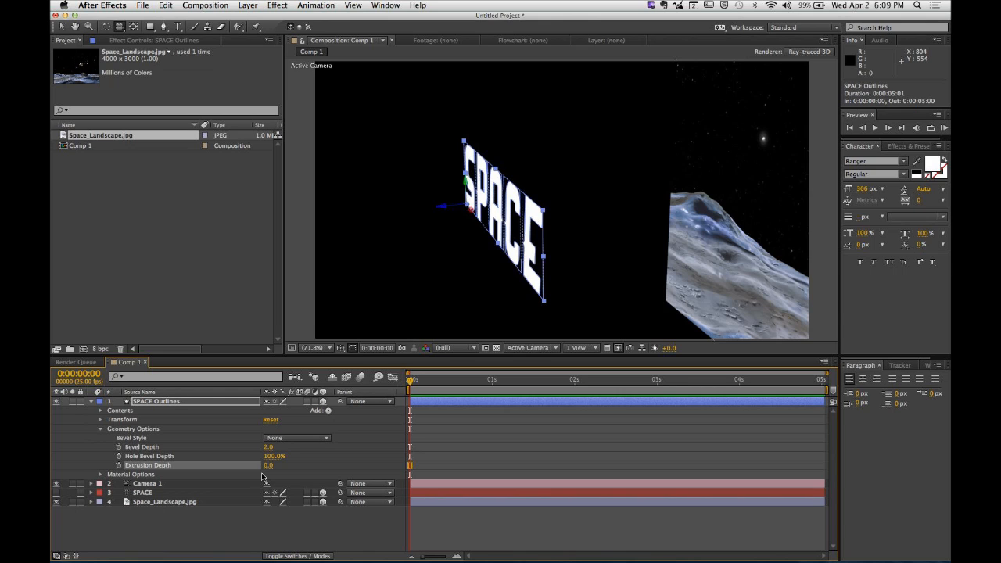
left_click_drag(266, 470, 315, 467)
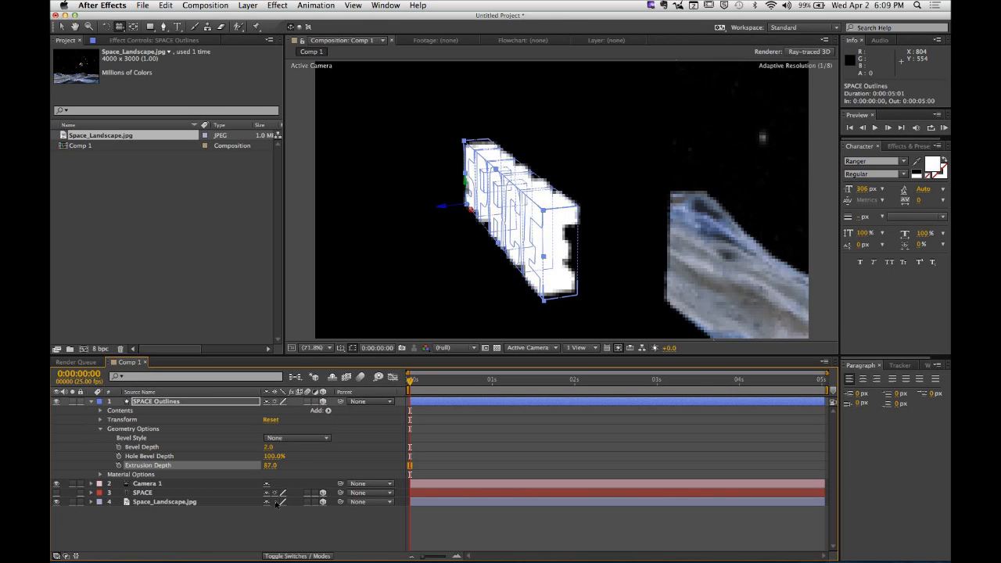
left_click(302, 535)
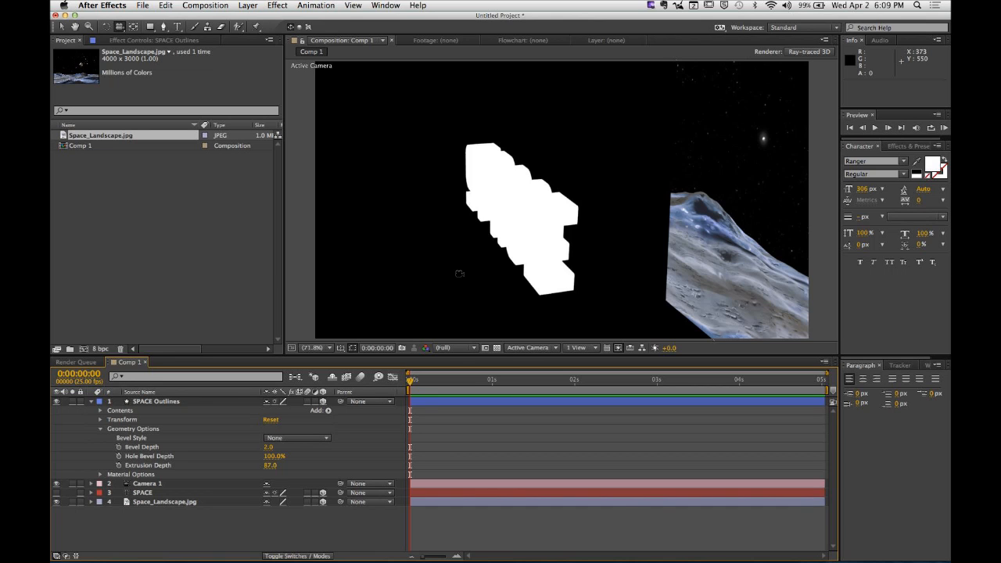
left_click_drag(494, 245, 543, 209)
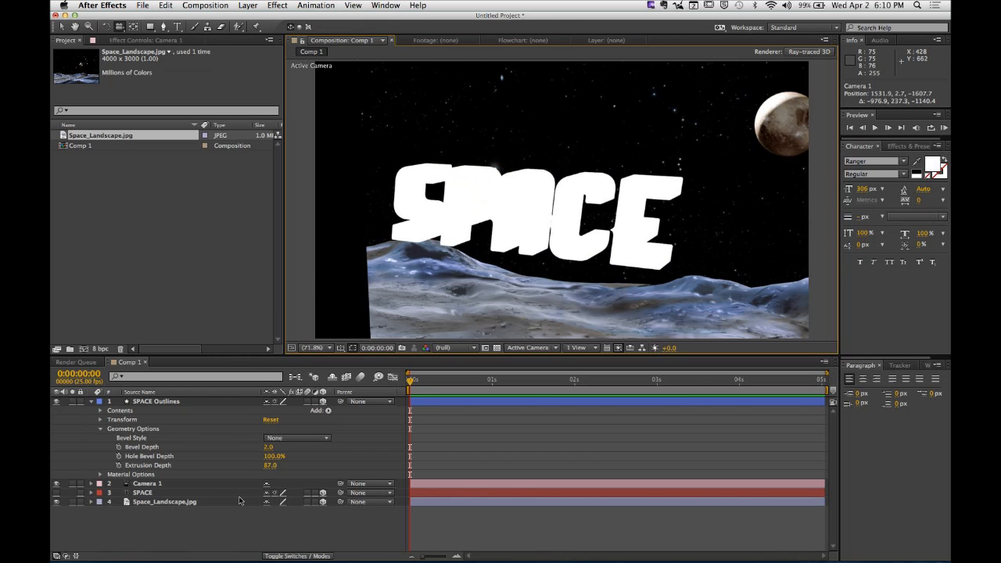
Step: Set the bevel style of SPACE Outlines to Angular and its Bevel Depth to about 8.4
left_click(134, 440)
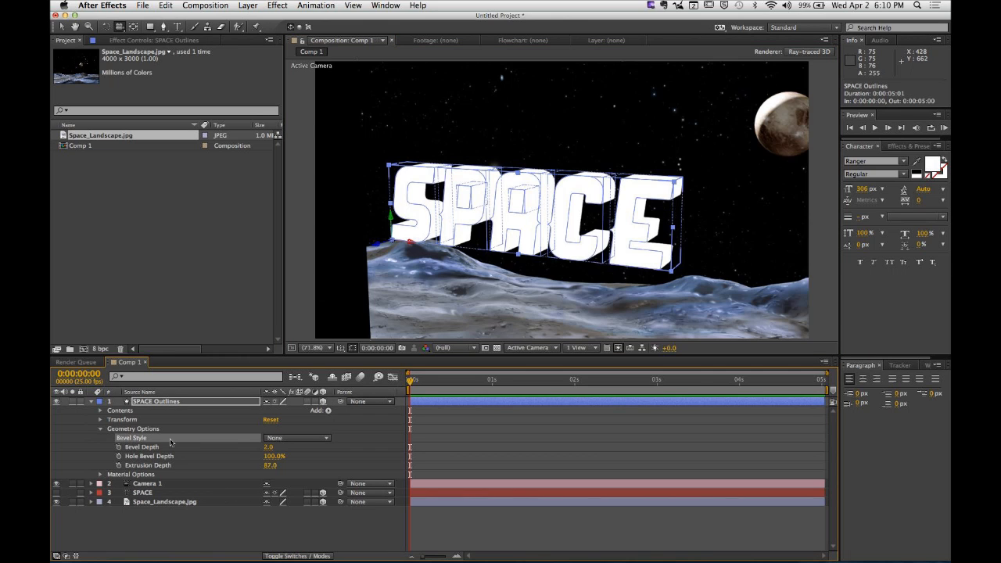
left_click(311, 440)
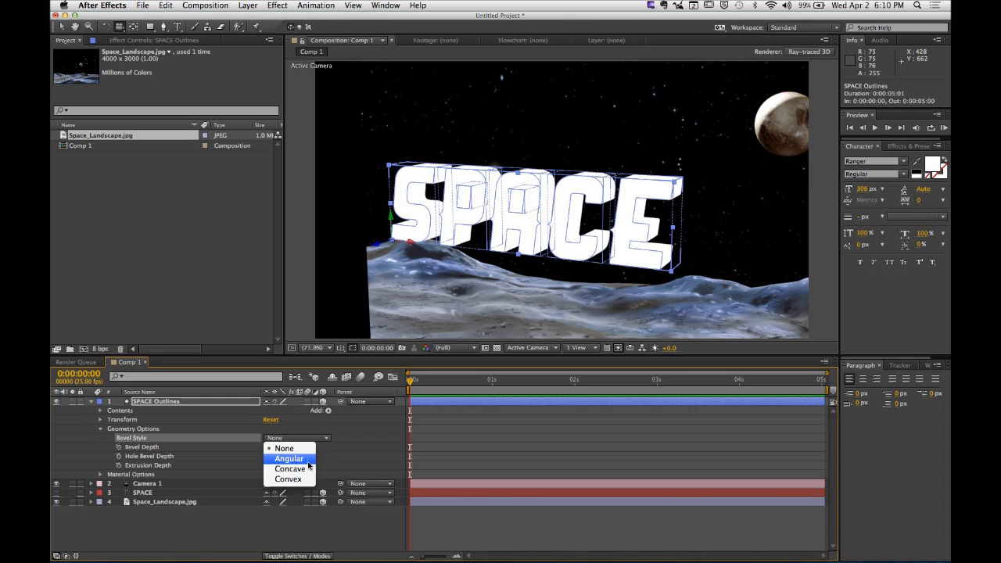
left_click(288, 458)
left_click(393, 454)
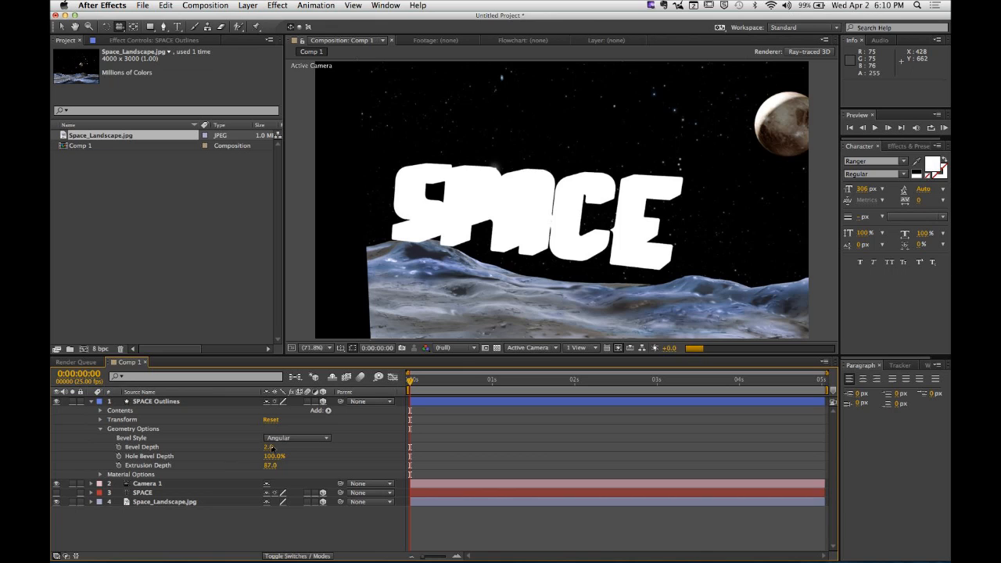
left_click_drag(270, 448, 314, 450)
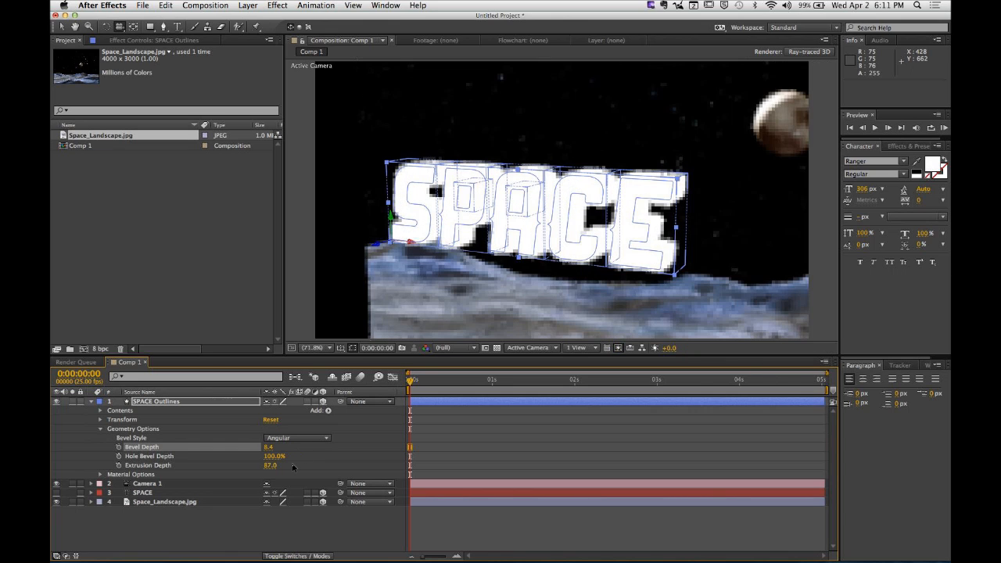
left_click(271, 540)
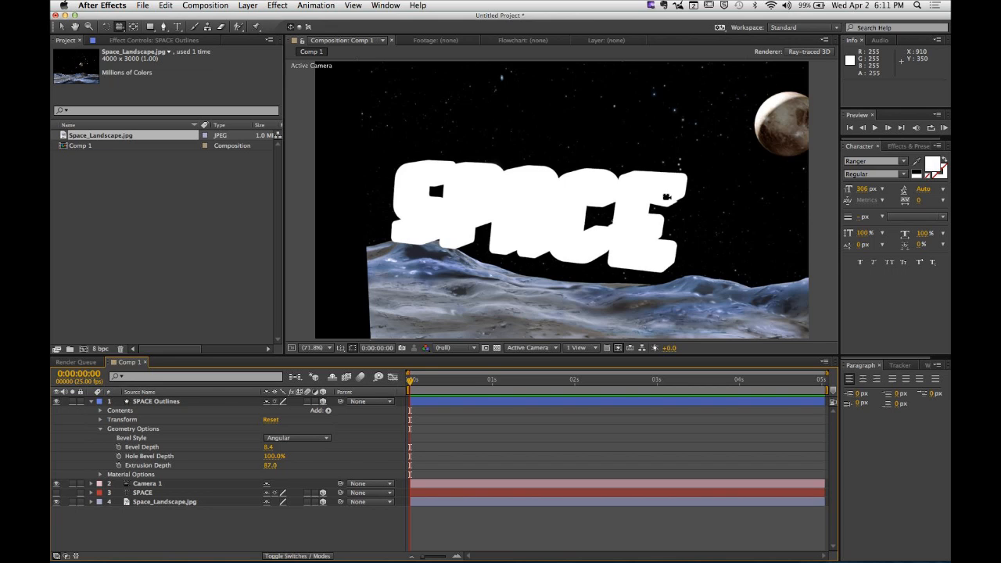
Step: Orbit Camera 1 to about 1701.5, -315.9, -1426.5 and turn on Casts Shadows for SPACE Outlines, collapsing its Material and Geometry Options
mouse_move(667, 196)
left_mouse_down()
mouse_move(681, 140)
mouse_move(628, 211)
mouse_move(578, 186)
mouse_move(771, 190)
mouse_move(654, 211)
left_mouse_up()
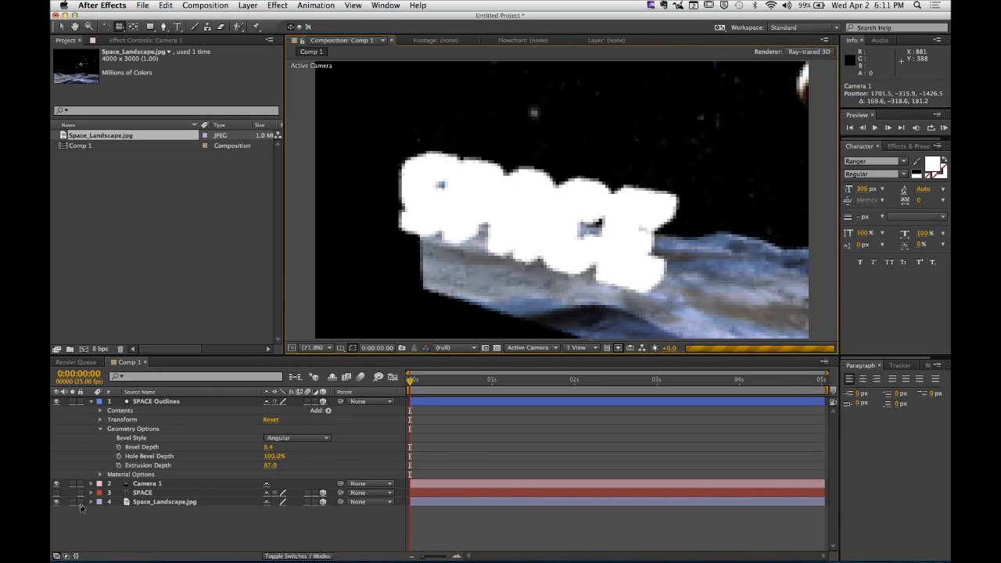
left_click(101, 475)
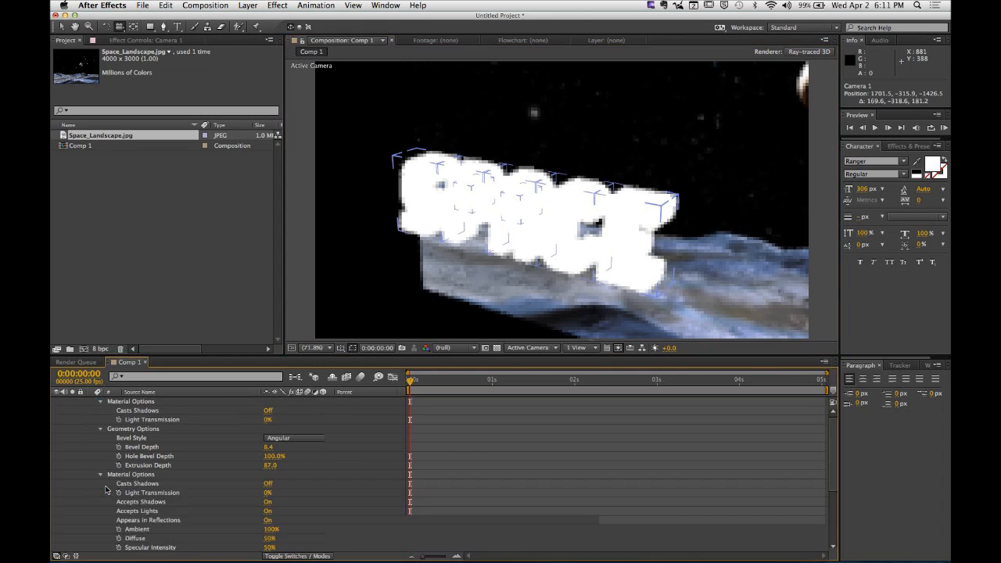
scroll(114, 491, "down", 3)
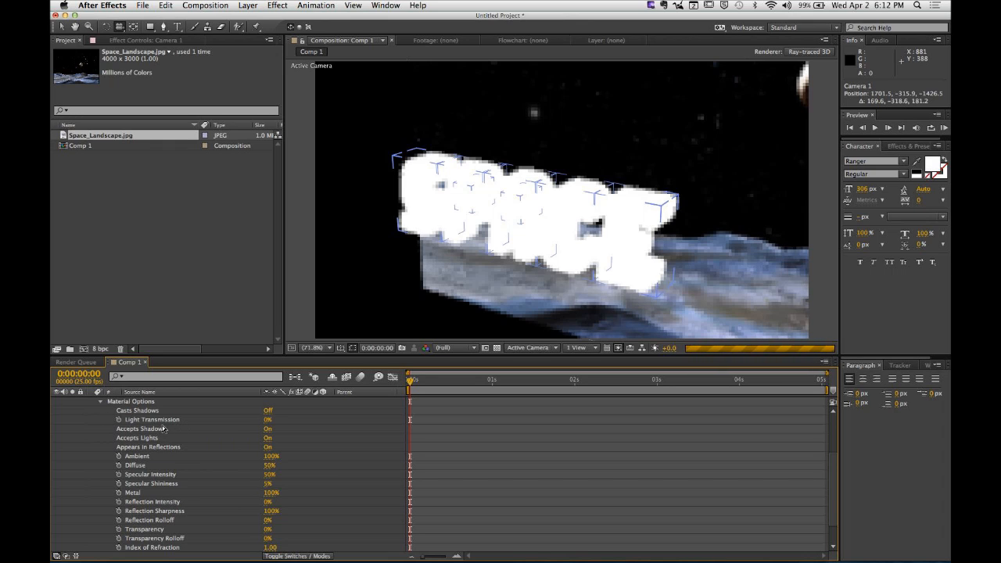
left_click(269, 411)
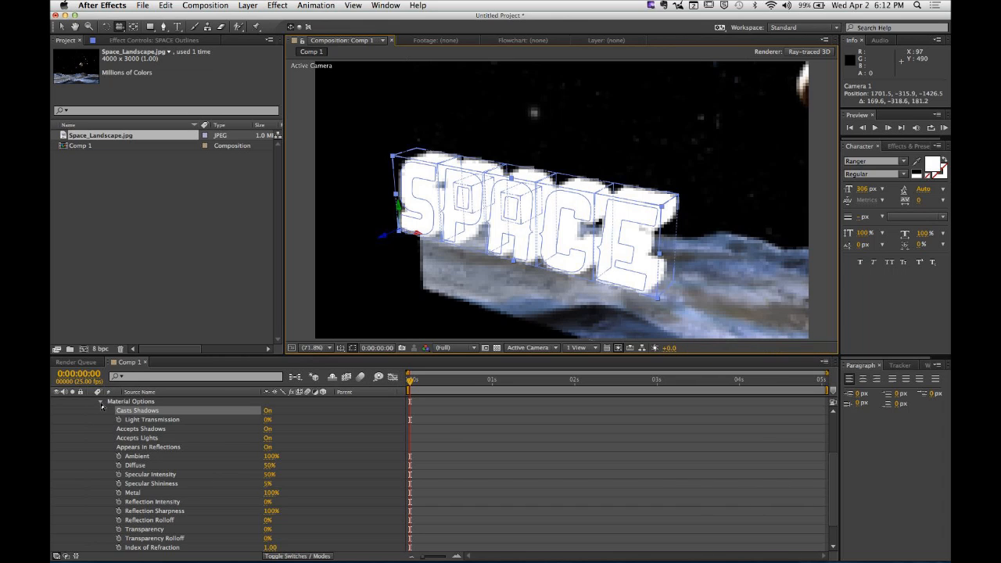
scroll(101, 405, "up", 5)
left_click(100, 404)
left_click(259, 467)
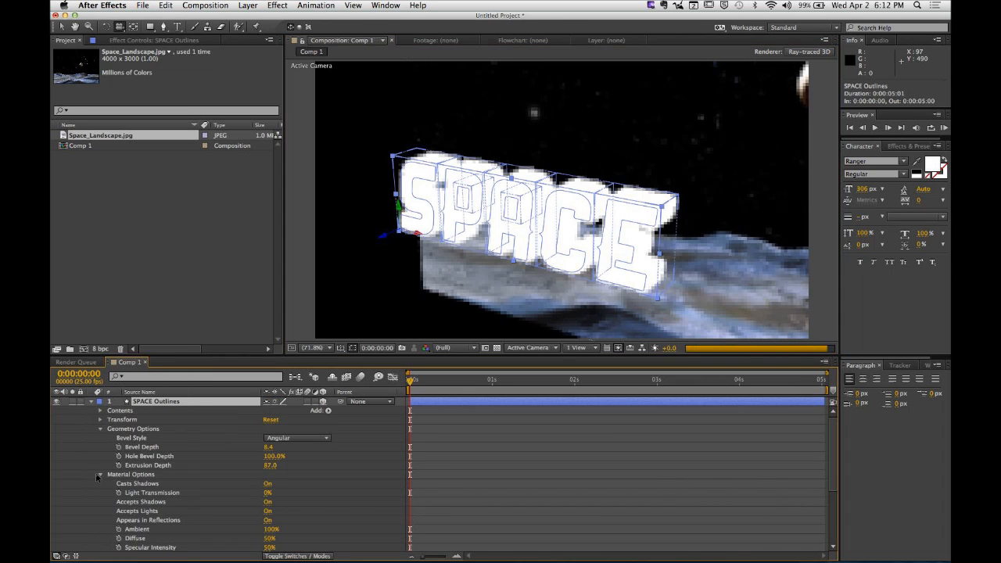
left_click(100, 475)
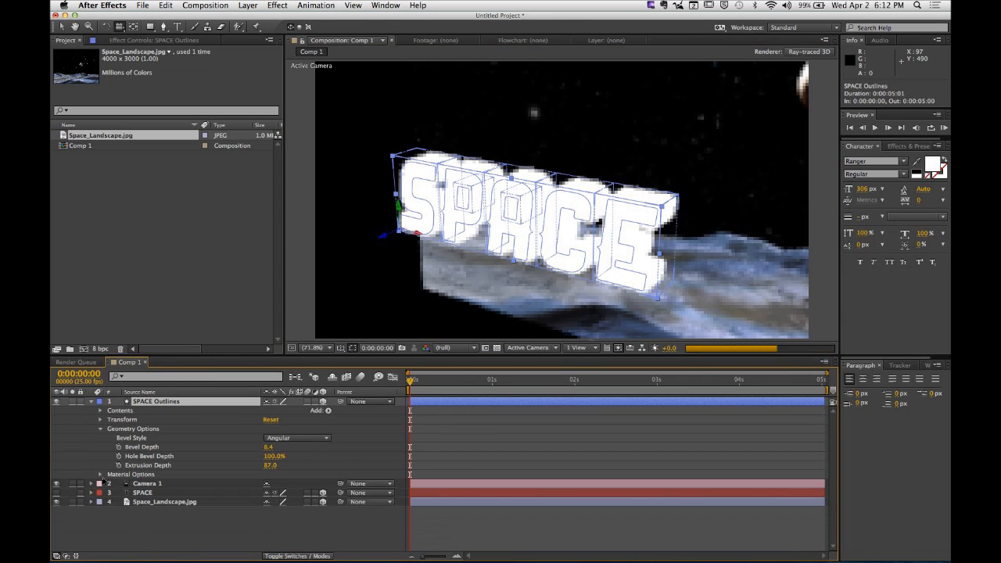
left_click(100, 430)
Step: Change the Fill 1 colour of the letter S in SPACE Outlines to blue 3A27B7
left_click(101, 410)
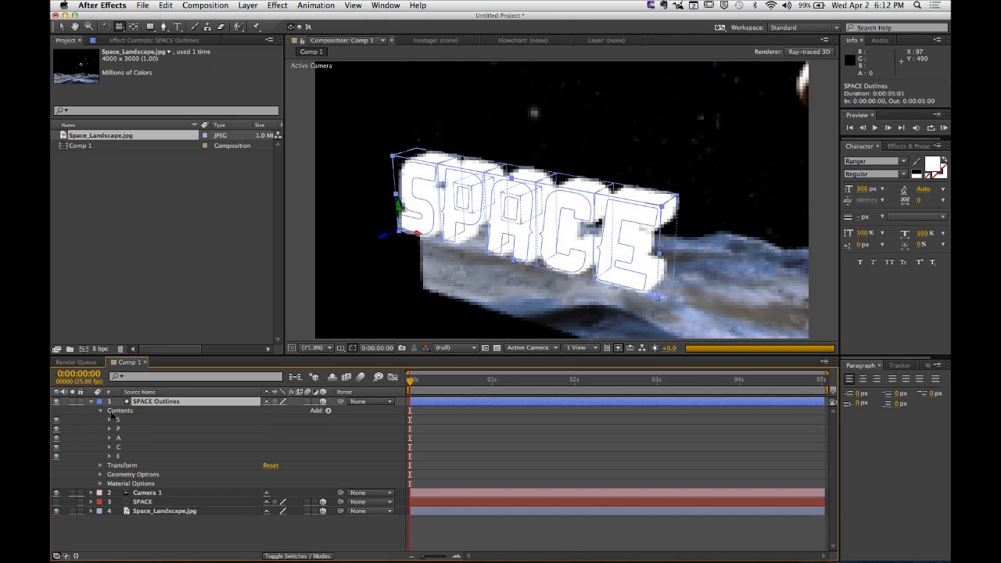
left_click(110, 420)
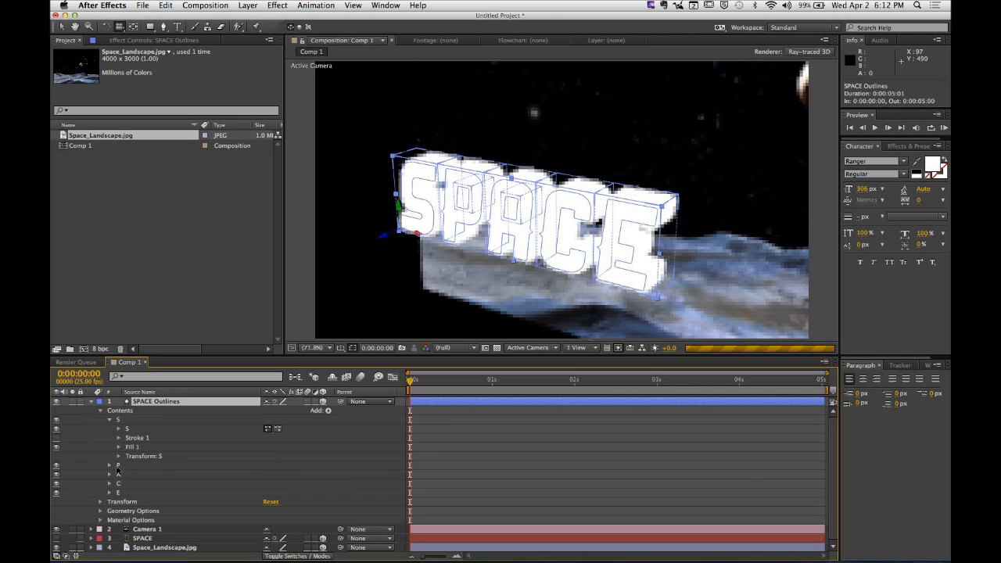
left_click(118, 447)
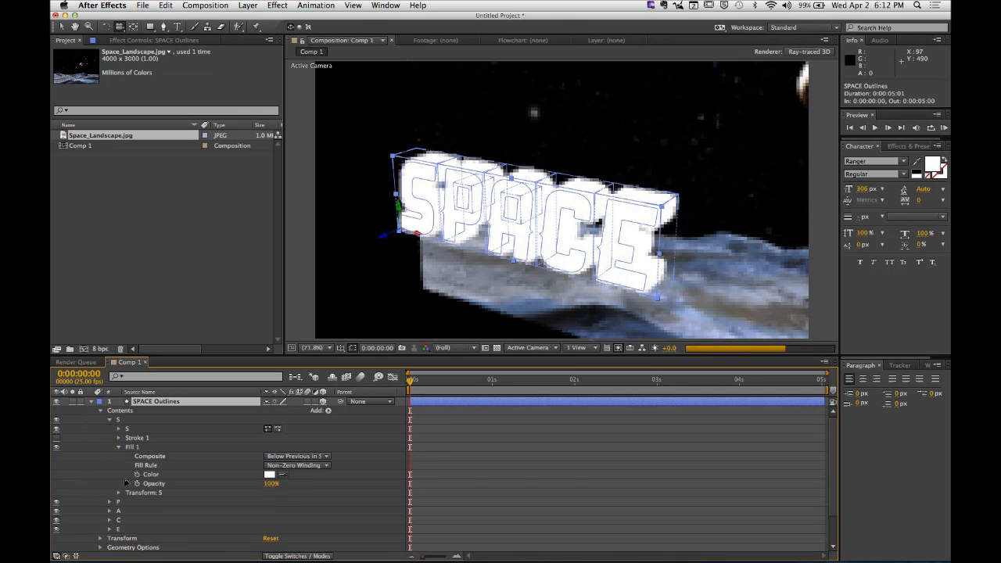
left_click(269, 474)
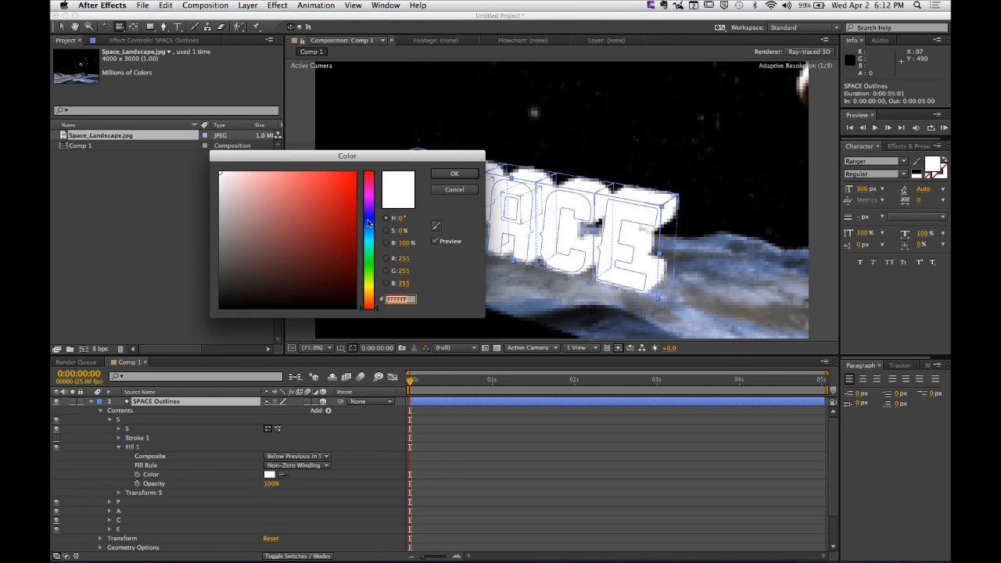
left_click_drag(369, 225, 369, 214)
left_click(329, 208)
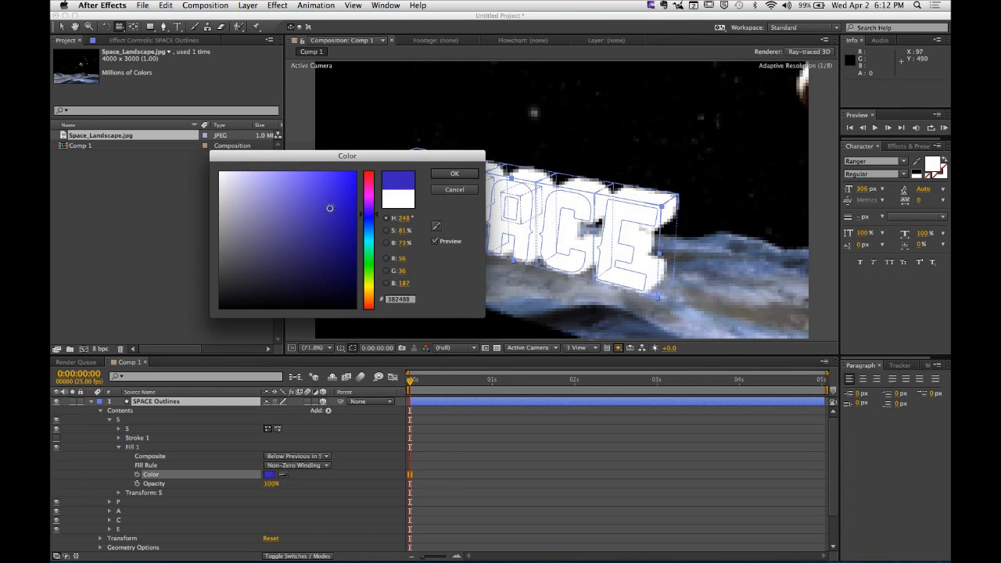
left_click(327, 211)
left_click(403, 300)
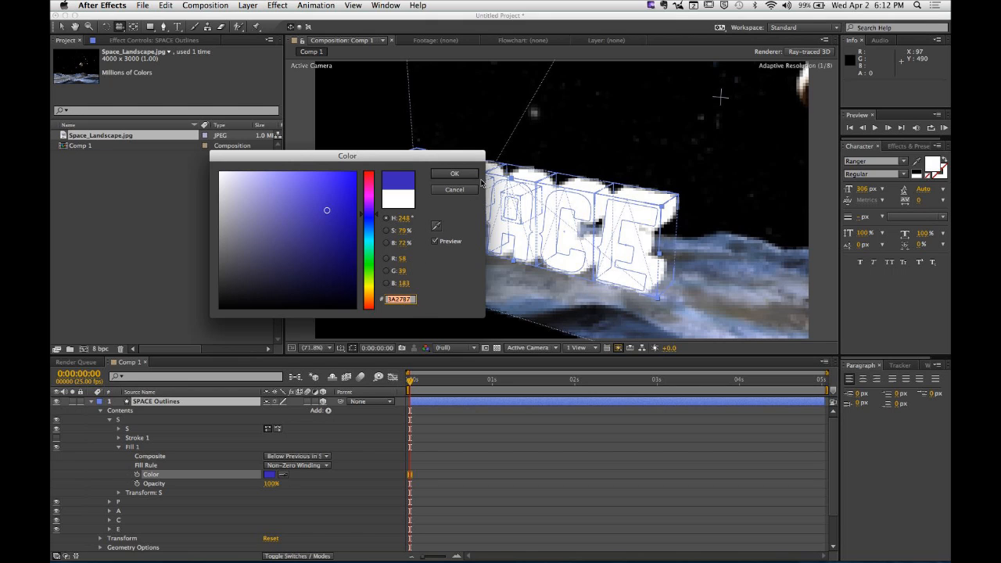
left_click(455, 172)
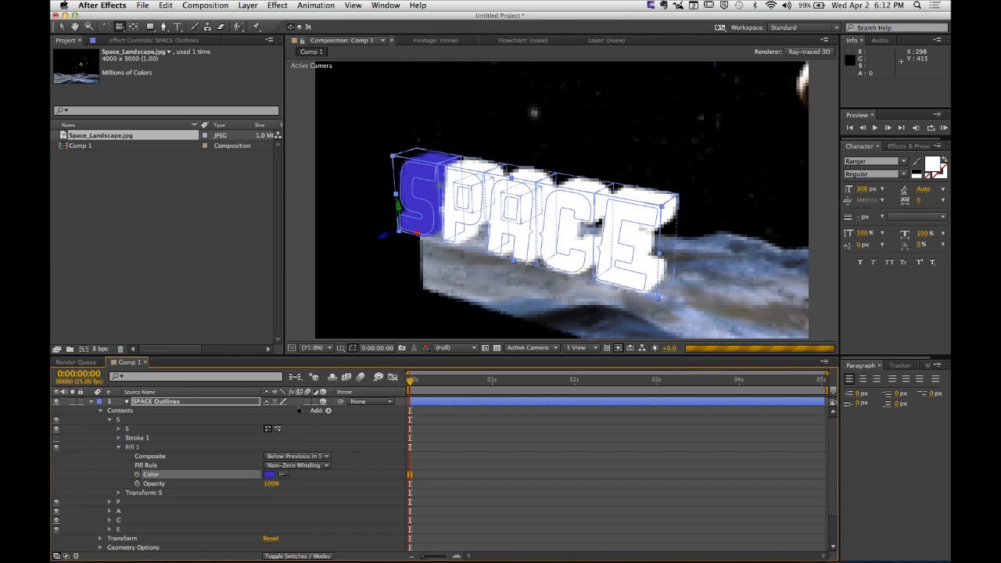
Step: Expand the Transform properties of SPACE Outlines and set the composition preview resolution to Quarter
left_click(196, 438)
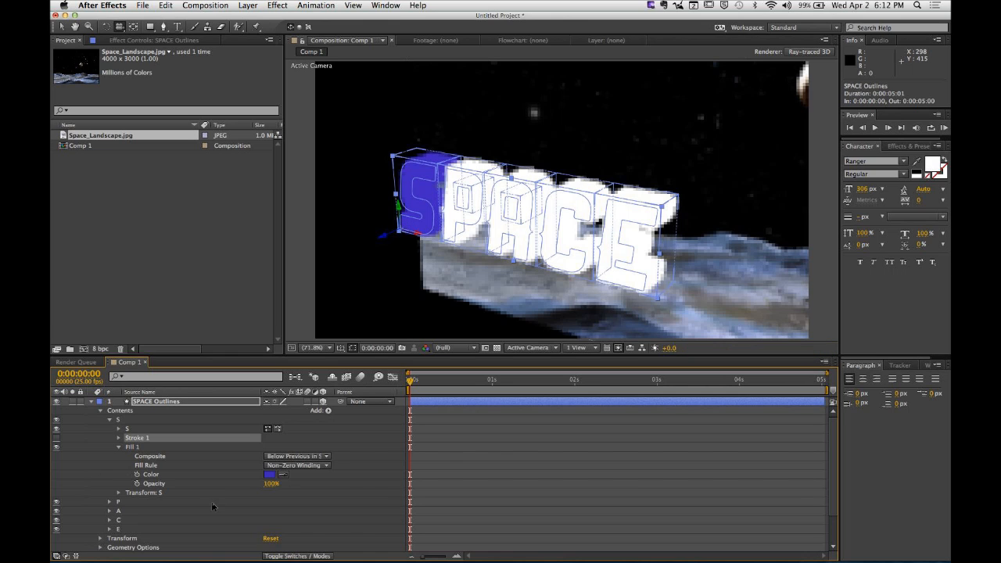
scroll(211, 501, "down", 4)
left_click(99, 537)
left_click(72, 499)
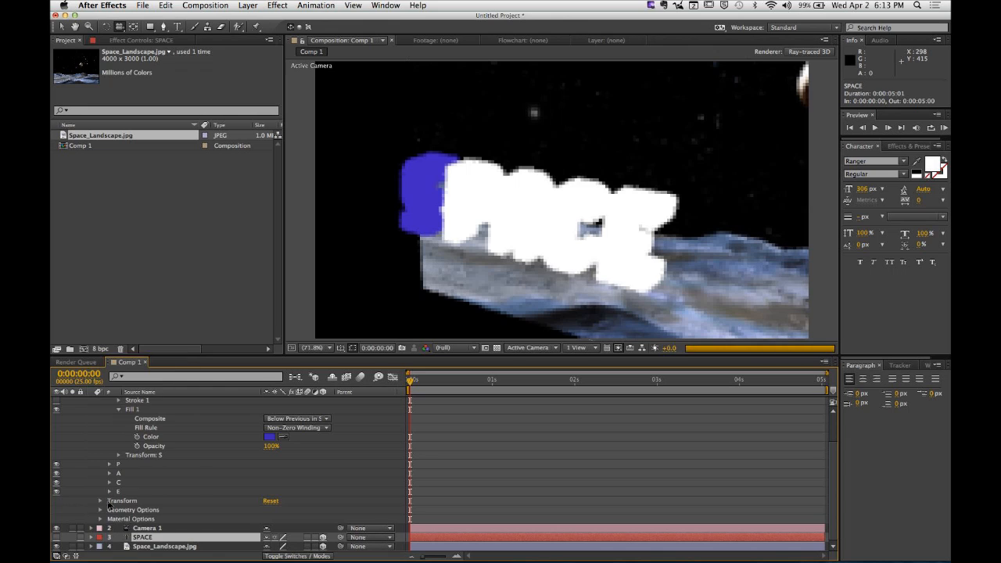
left_click(99, 500)
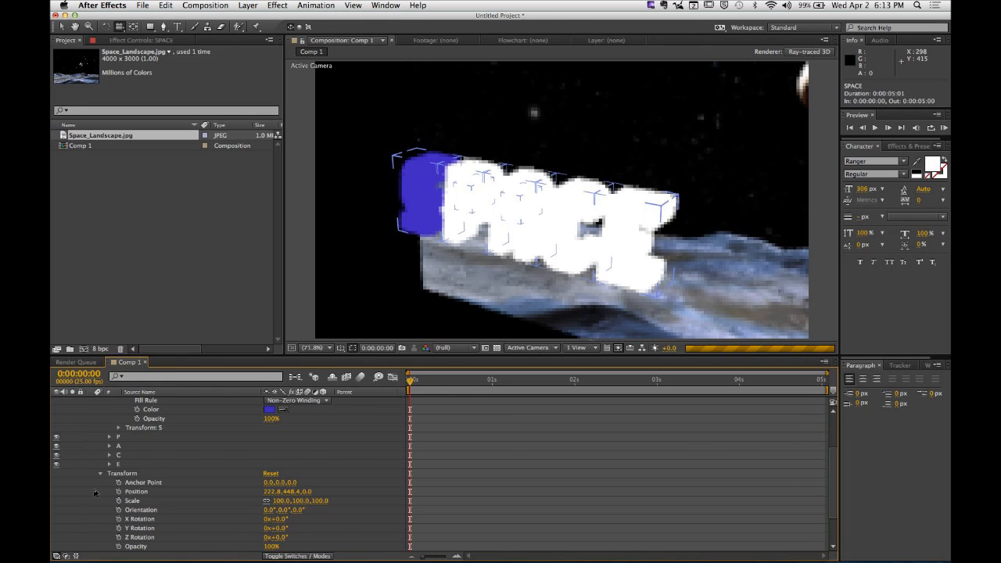
left_click(457, 349)
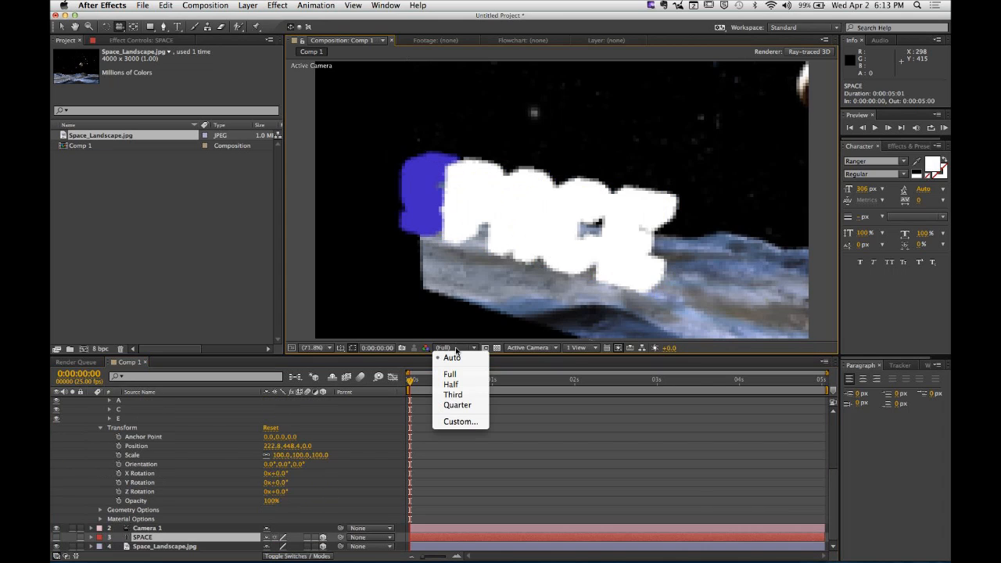
left_click(456, 405)
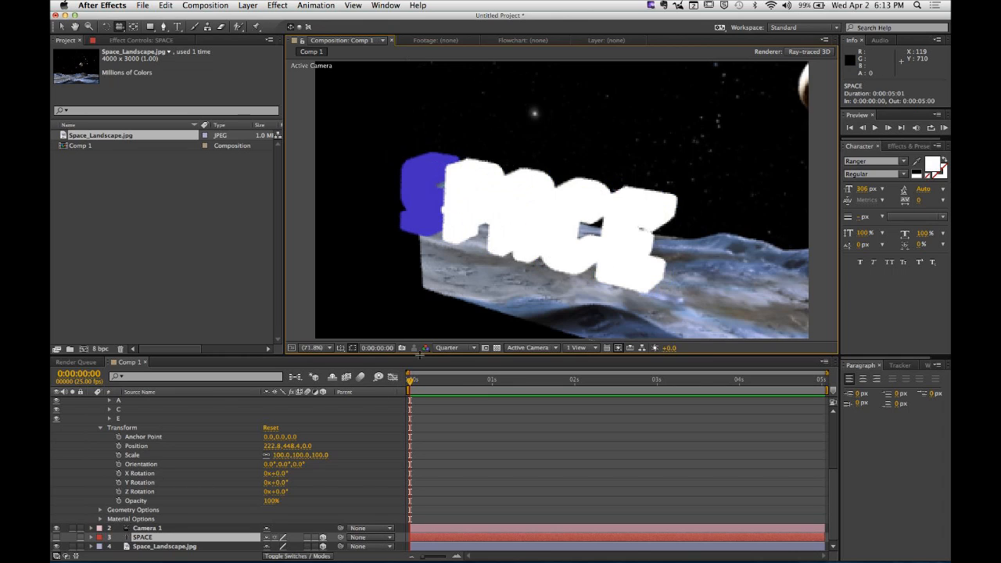
left_click(460, 348)
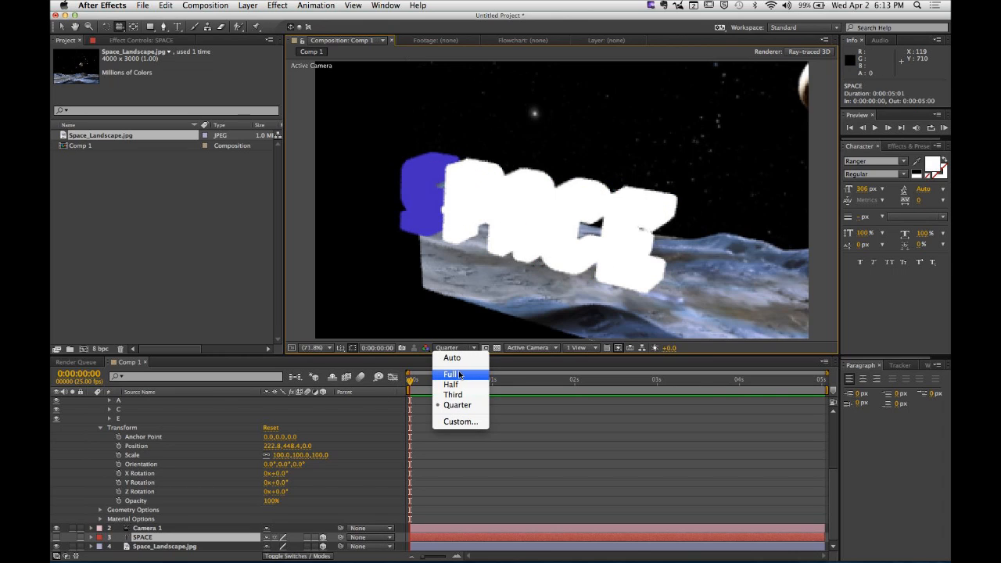
left_click(210, 490)
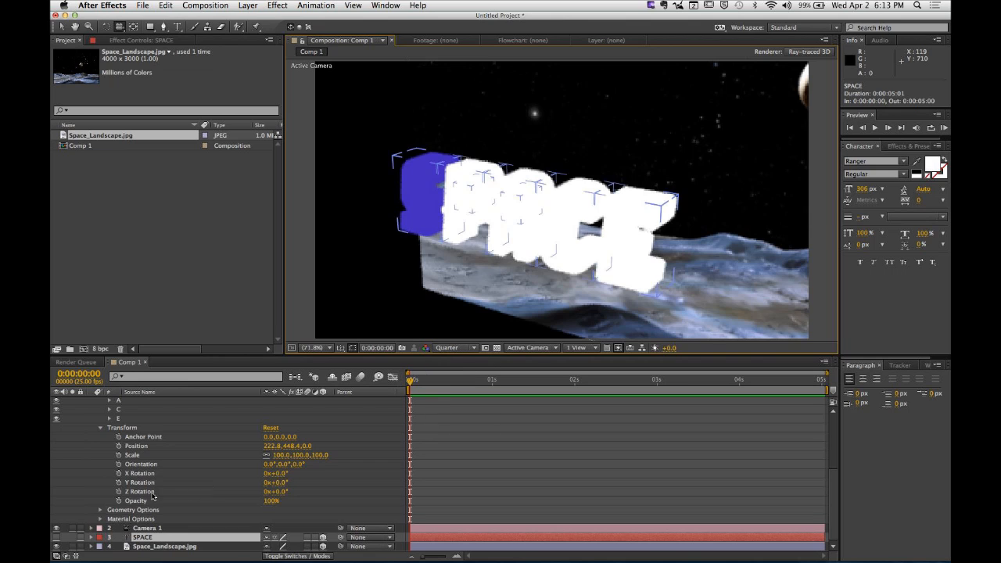
Step: Check the Material Options of SPACE Outlines and set its Hole Bevel Depth to about 78%
left_click(100, 519)
scroll(207, 473, "down", 5)
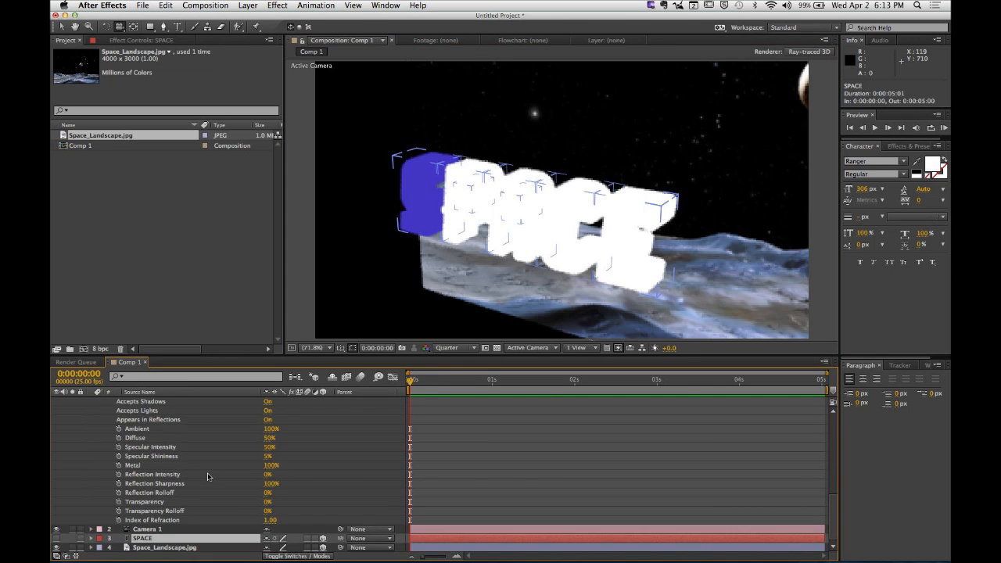
scroll(207, 472, "up", 3)
left_click(100, 459)
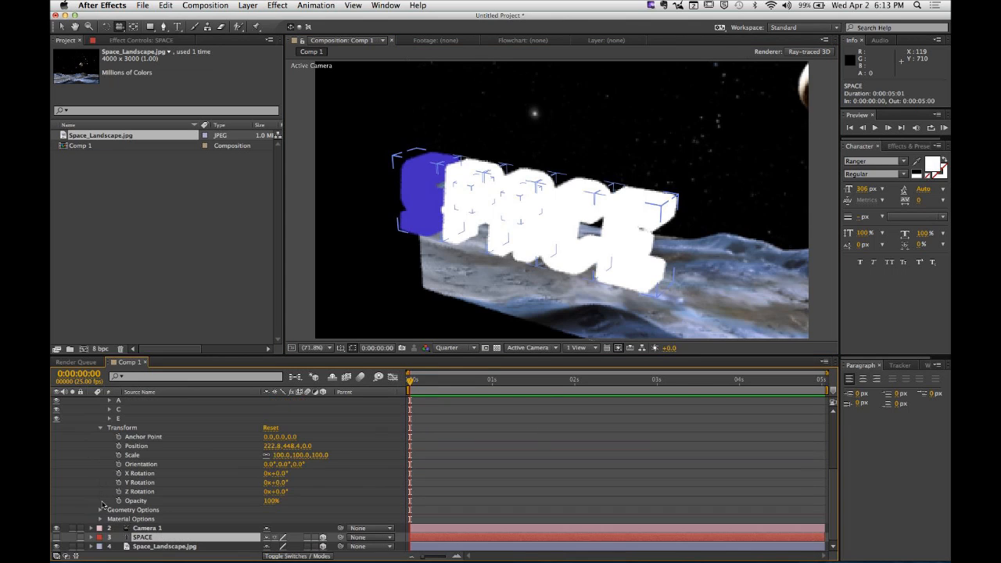
left_click(100, 509)
scroll(264, 473, "down", 1)
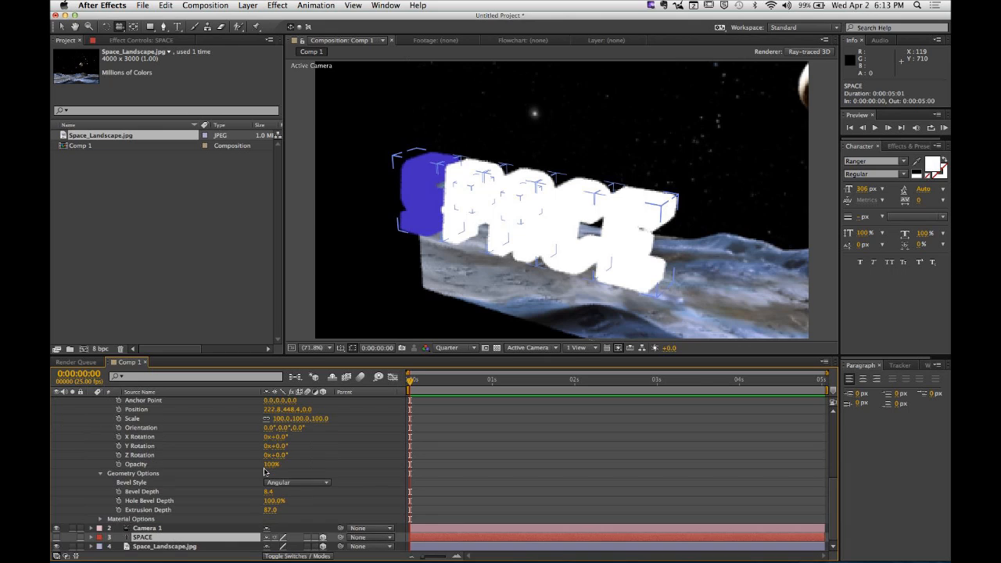
mouse_move(274, 501)
left_mouse_down()
mouse_move(247, 503)
mouse_move(256, 502)
left_mouse_up()
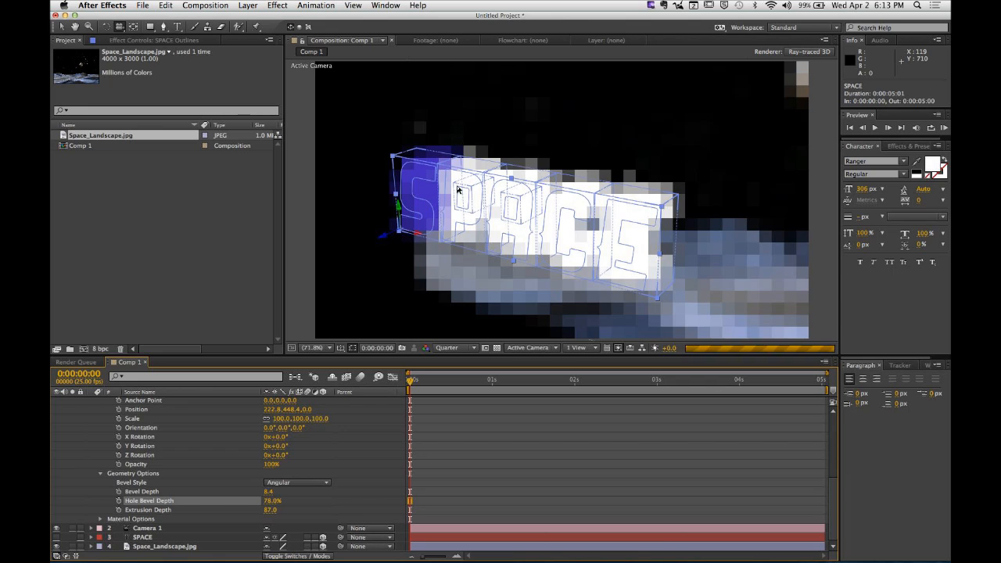
Step: Change the Stroke 1 colour of the letter S to red and collapse its Stroke 1 and Fill 1 properties
scroll(179, 465, "up", 5)
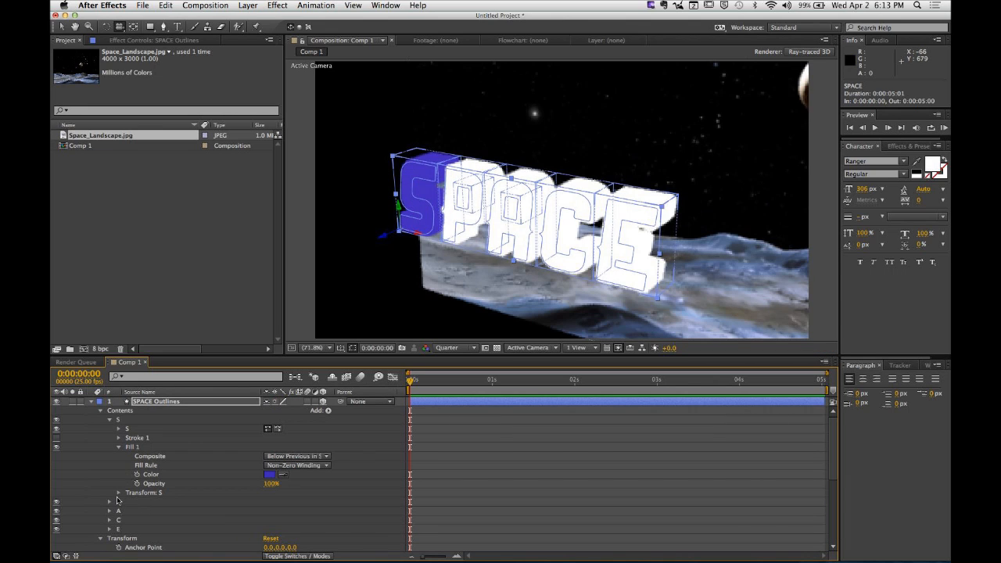
left_click(119, 440)
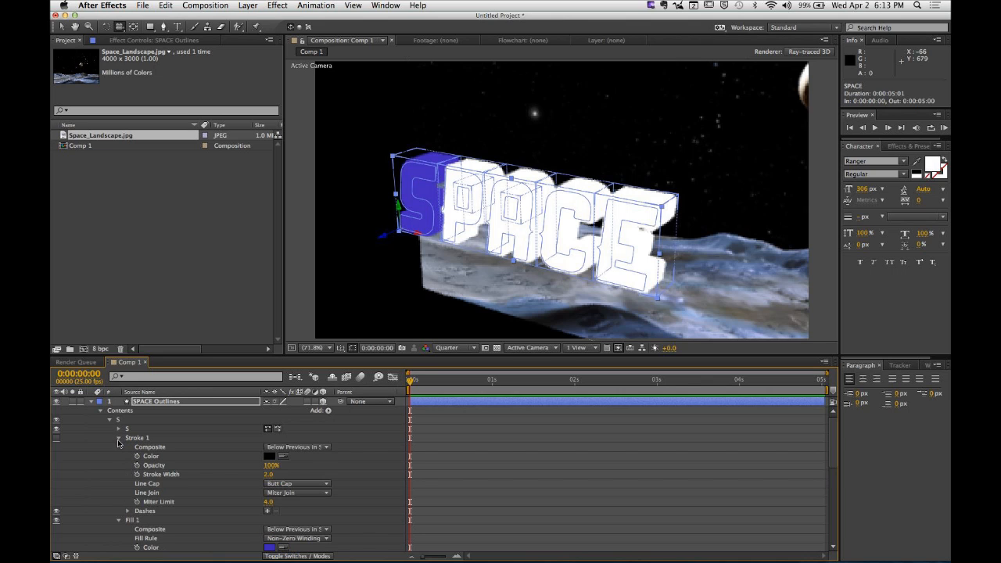
left_click(269, 456)
type("ff0000")
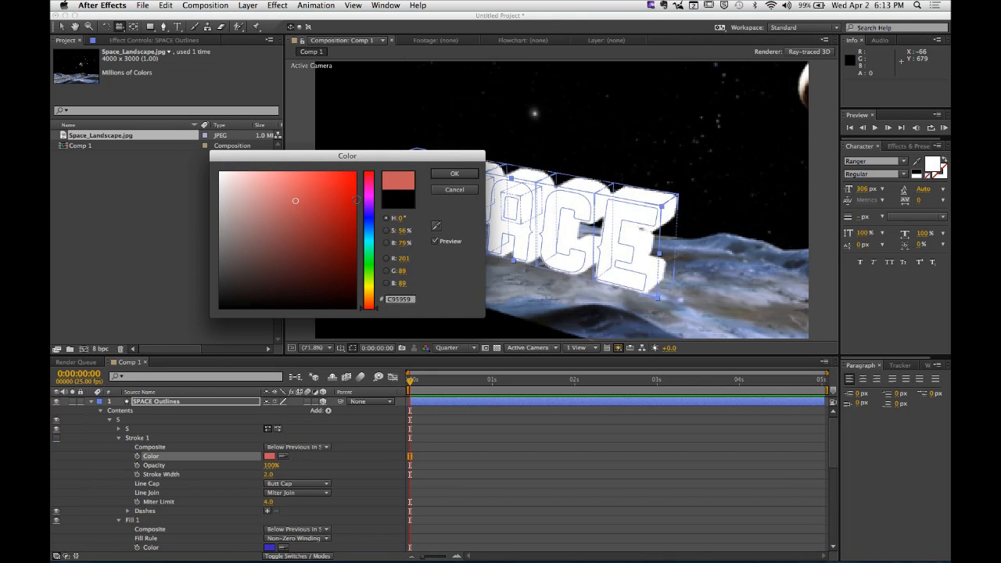
left_click(456, 173)
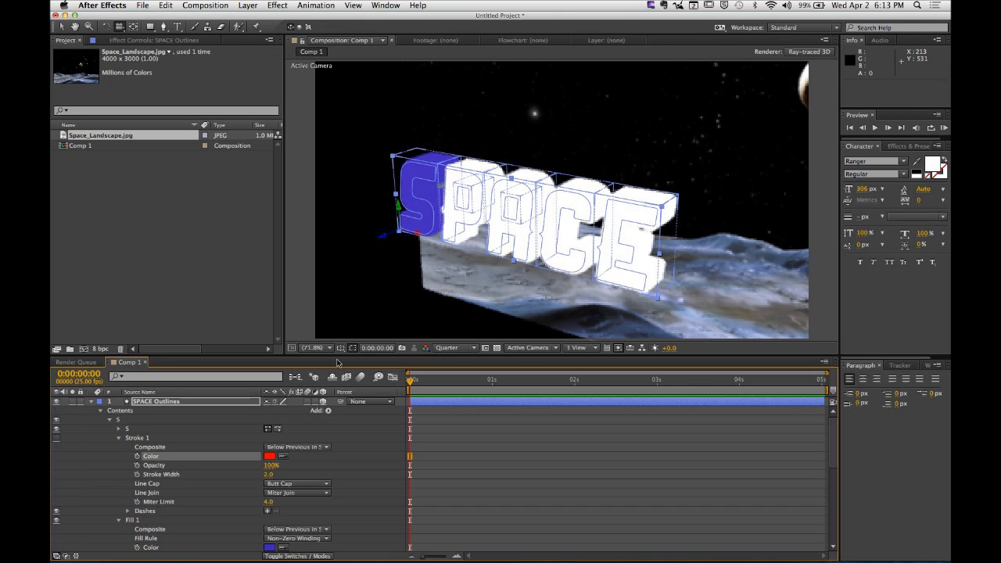
left_click(196, 449)
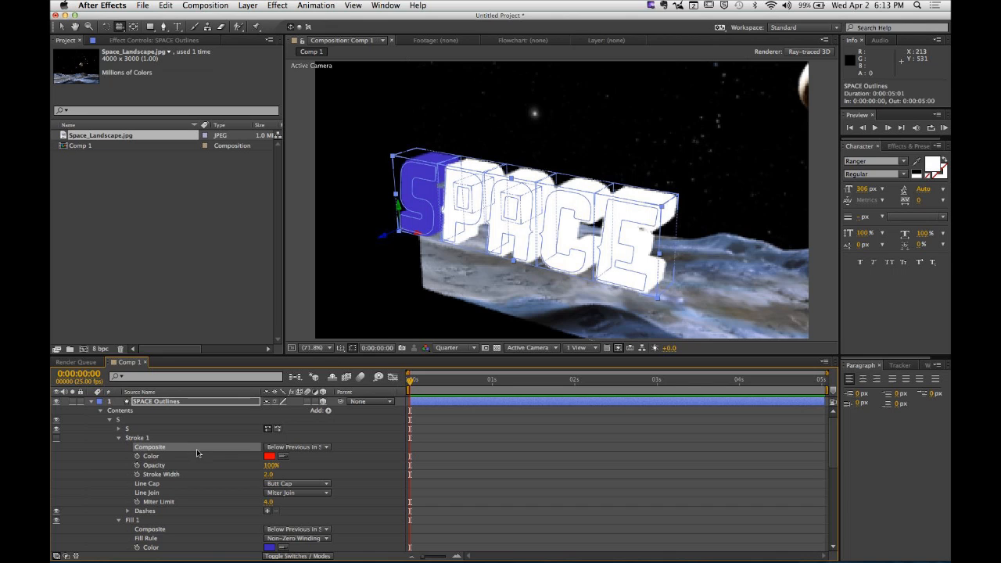
left_click(119, 438)
left_click(119, 447)
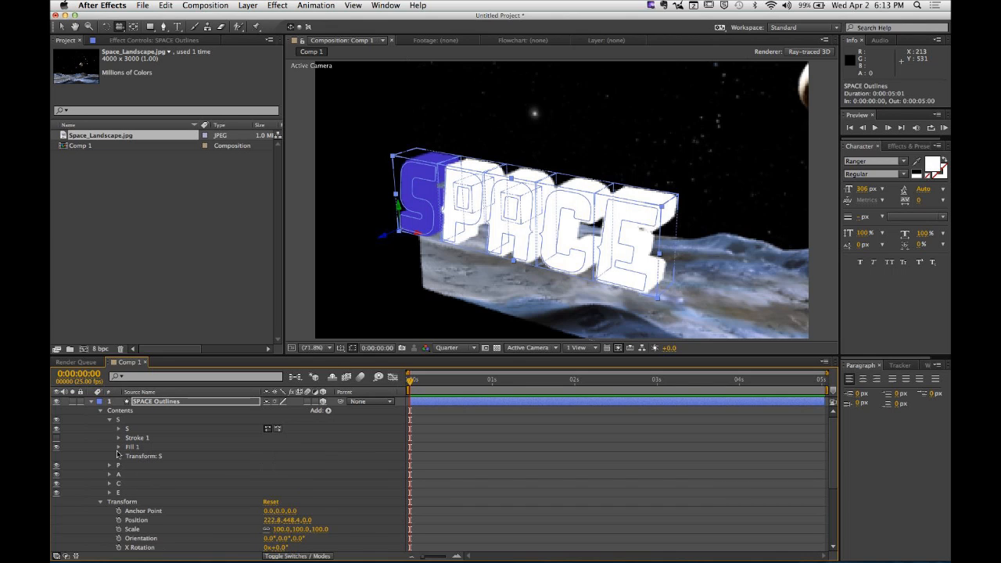
Step: Collapse the letter S group in the contents of SPACE Outlines
left_click(111, 426)
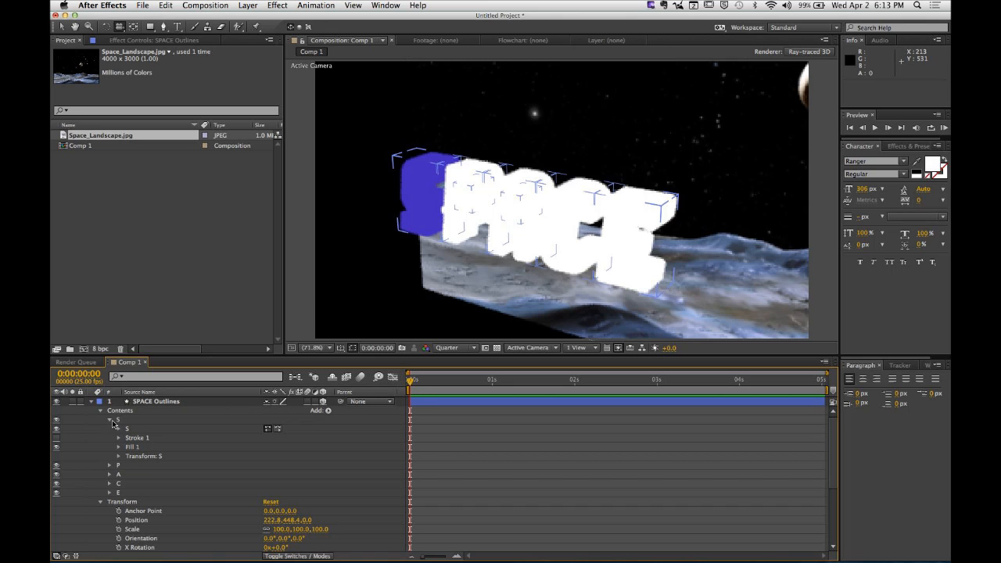
left_click(128, 423)
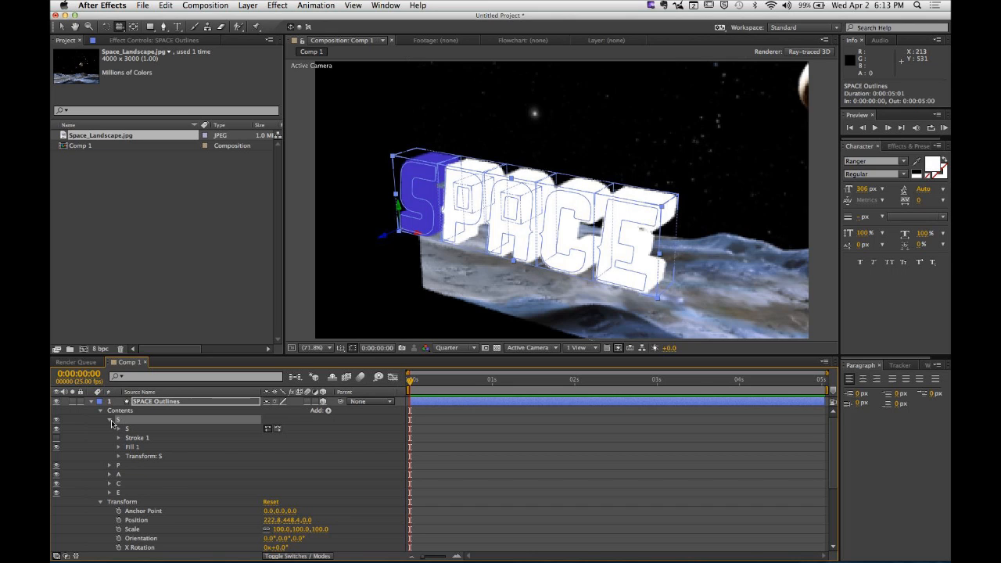
left_click(111, 420)
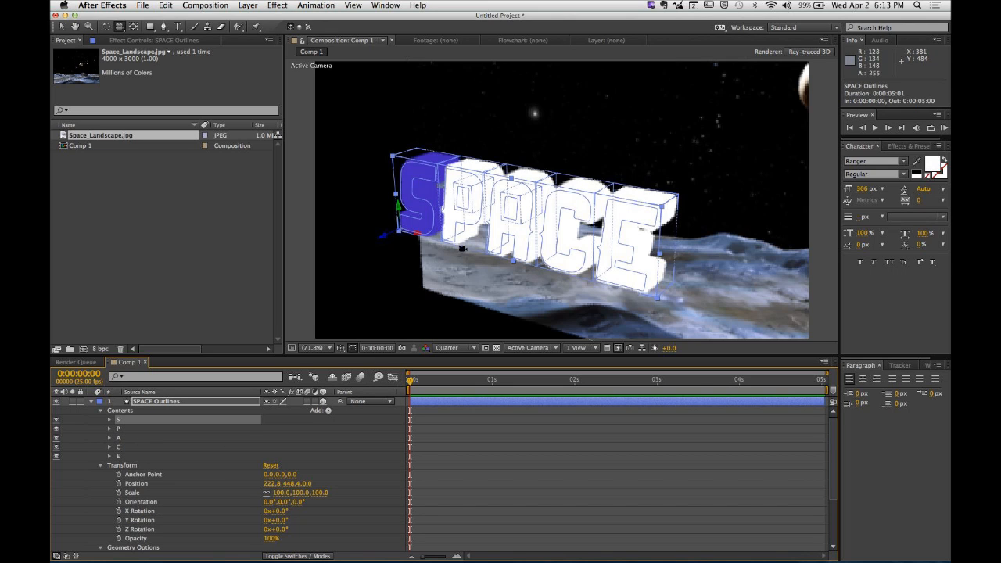
left_click(208, 456)
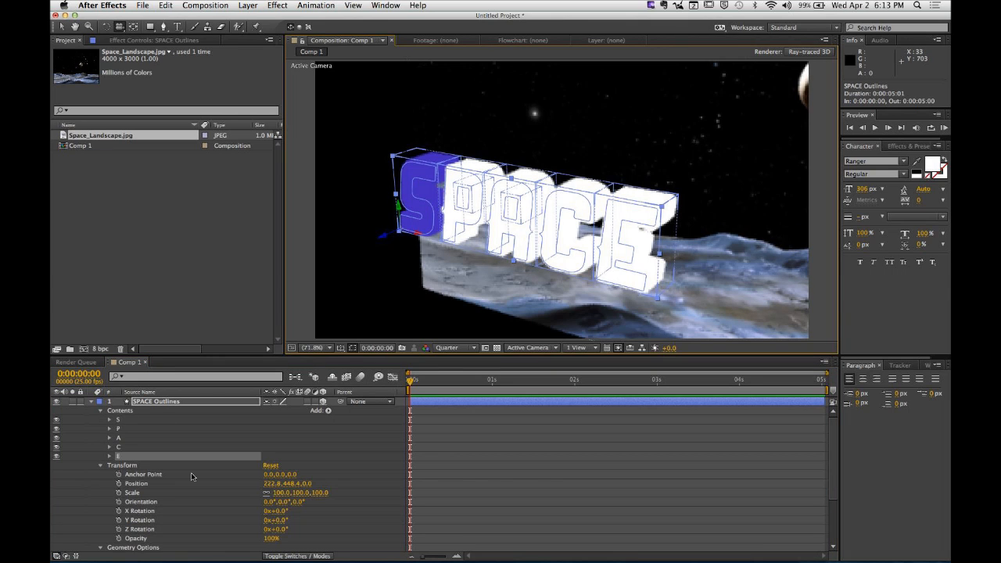
Step: Collapse the Transform properties of SPACE Outlines and expand its Material Options
scroll(188, 473, "down", 3)
scroll(102, 452, "up", 2)
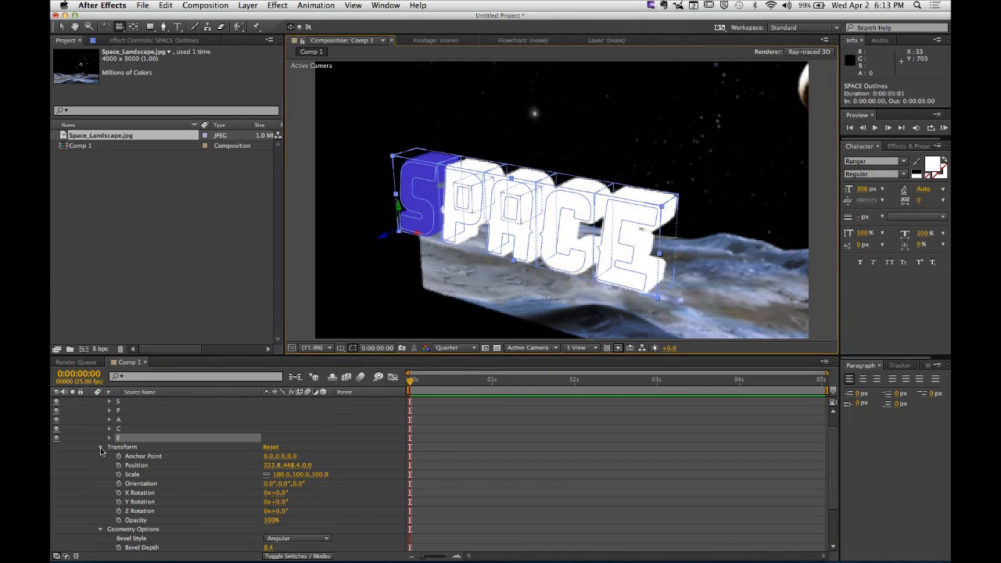
left_click(100, 450)
left_click(113, 520)
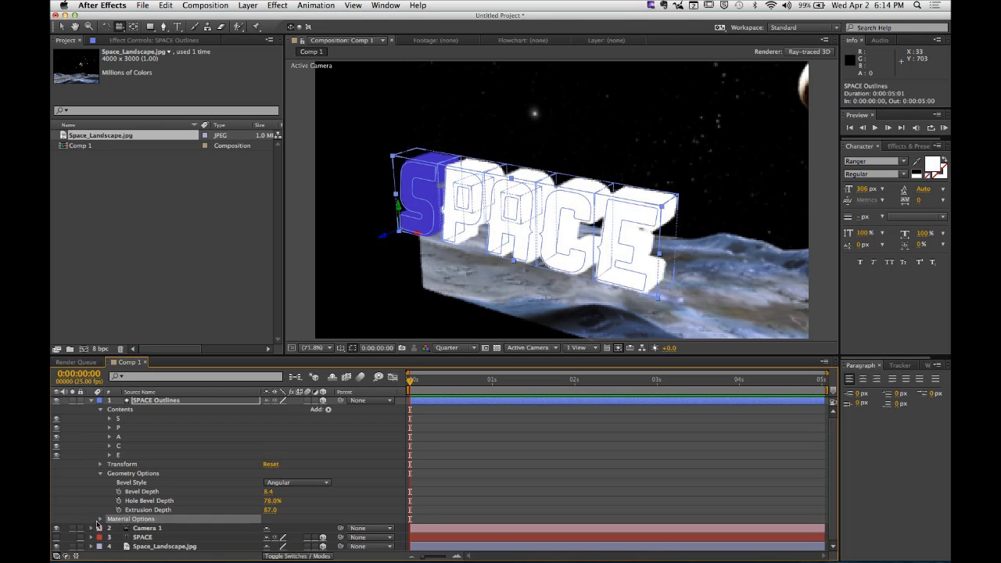
left_click(100, 519)
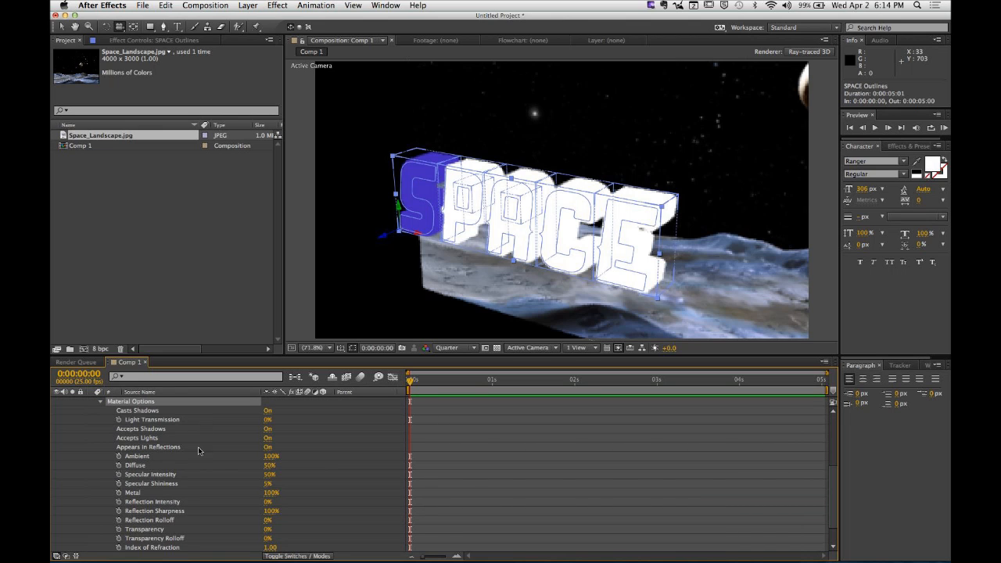
scroll(203, 461, "up", 5)
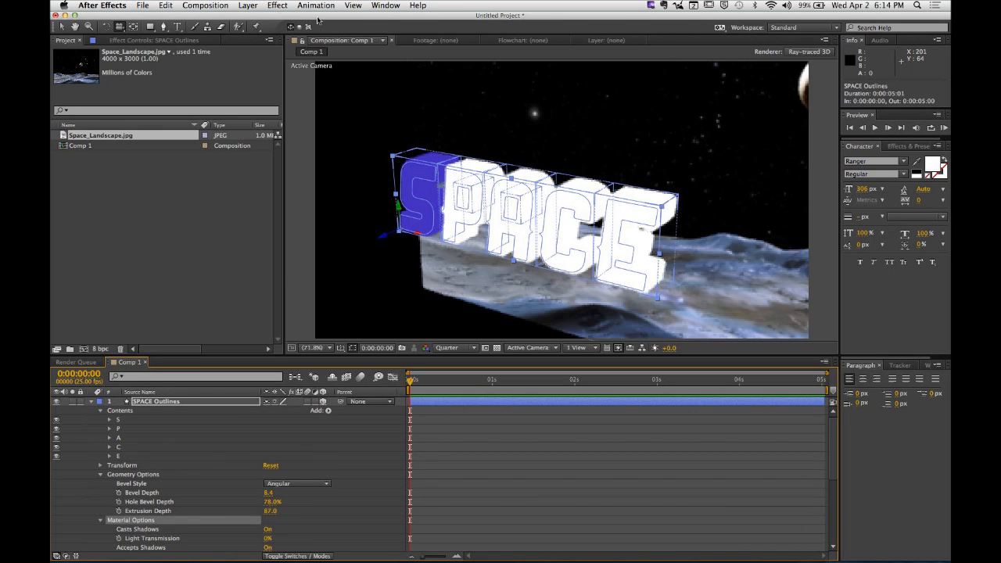
Step: Add a new Spot light named Light 1 that casts shadows, keeping 100% intensity and a 90° cone angle
left_click(277, 5)
mouse_move(247, 6)
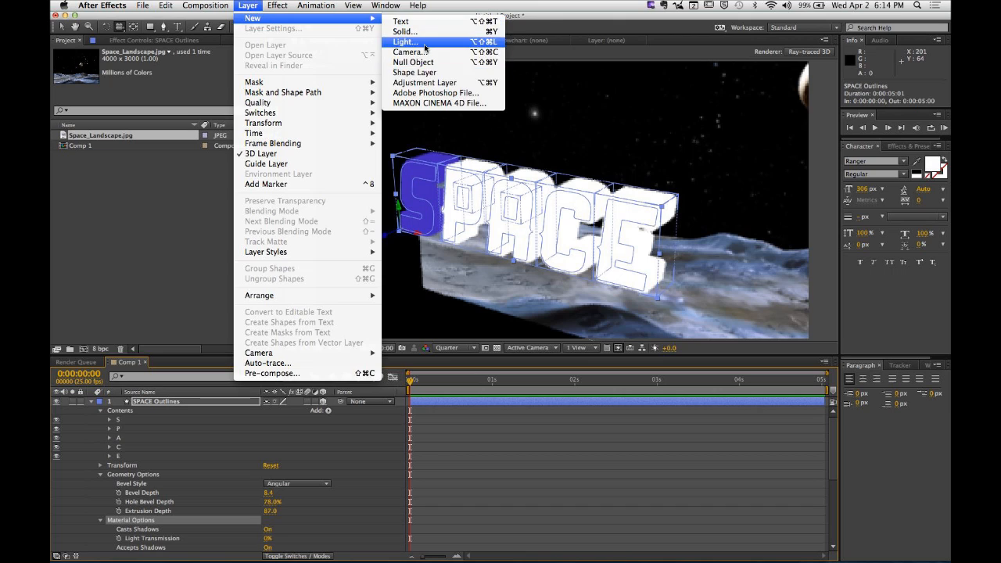
left_click(425, 47)
left_click(499, 172)
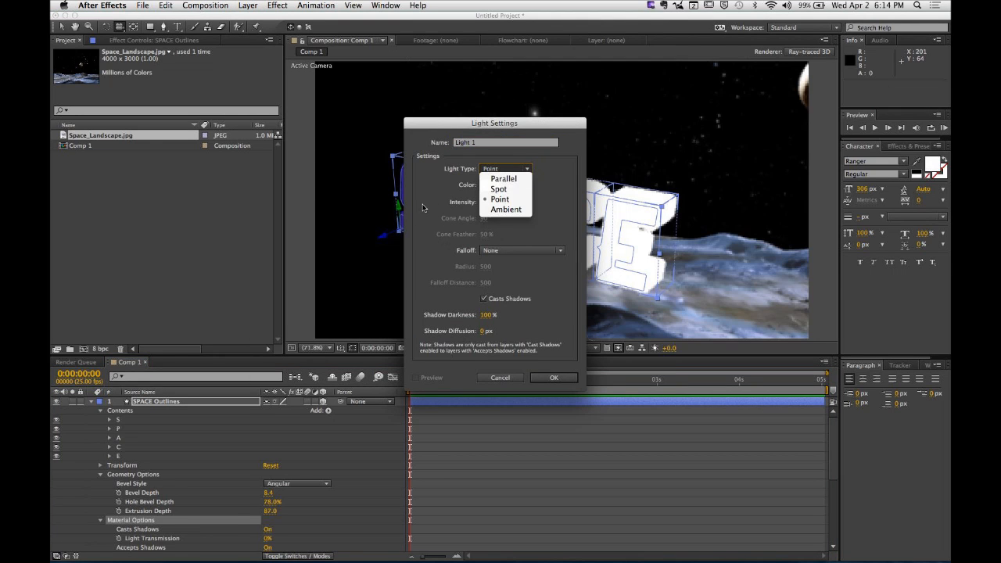
left_click(500, 190)
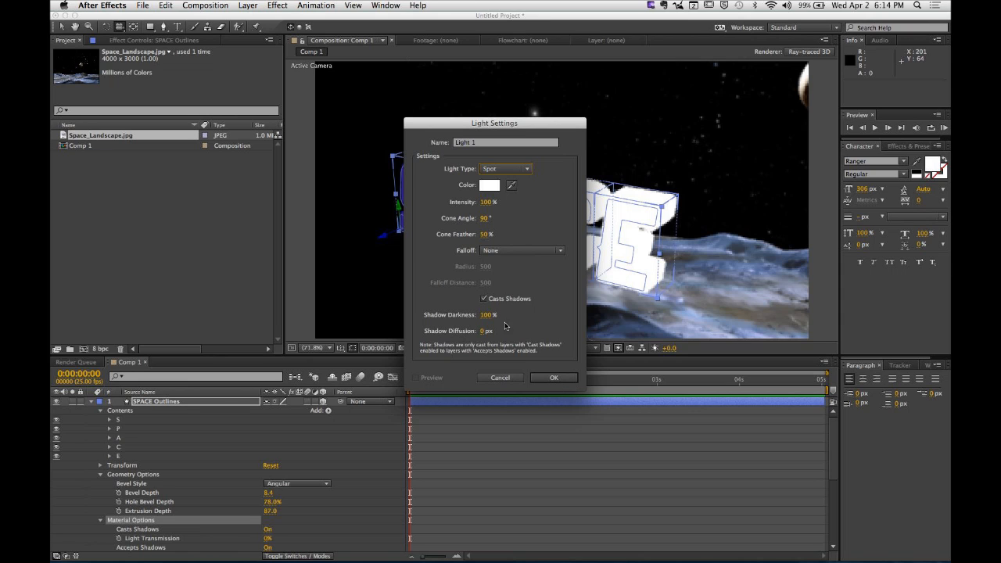
left_click(552, 377)
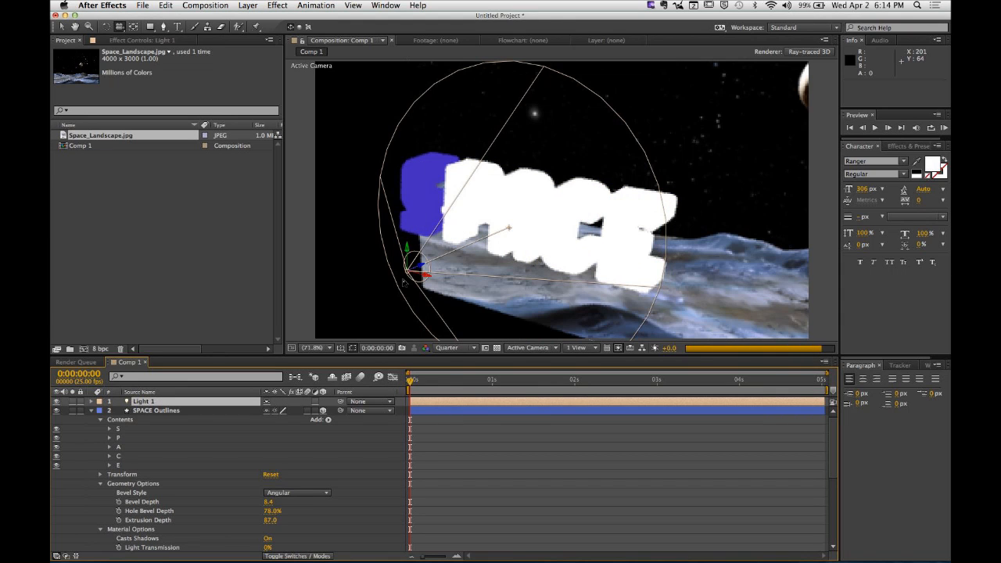
Step: Raise Light 1 beside the top of the letter S and aim its point of interest at the middle of SPACE, about 661, 332, -33
mouse_move(407, 251)
left_mouse_down()
mouse_move(406, 193)
mouse_move(401, 264)
mouse_move(370, 284)
left_mouse_up()
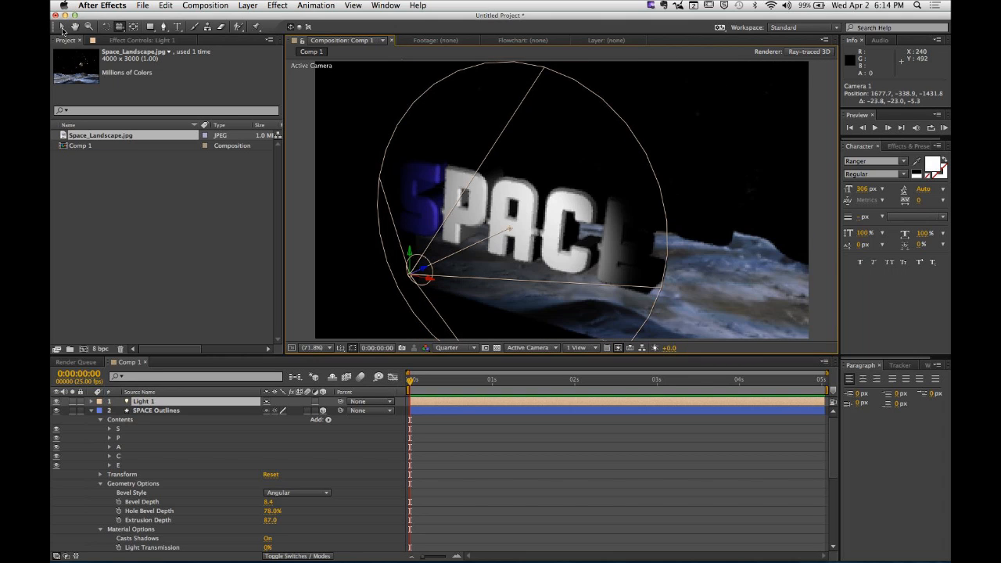
key("v")
left_click_drag(414, 264, 406, 170)
left_click_drag(511, 155, 509, 227)
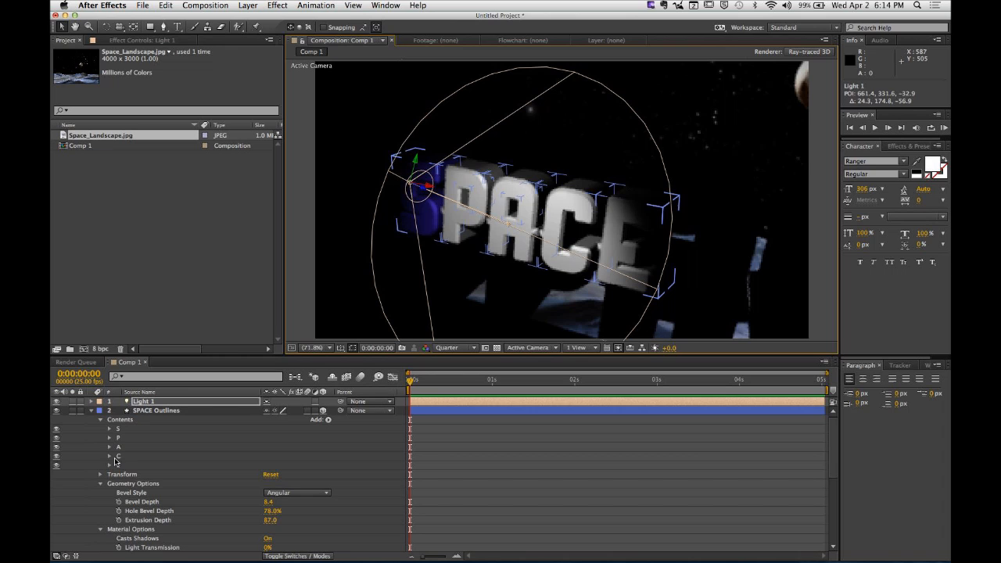
Step: Collapse SPACE Outlines and set the Intensity of Light 1 to about 203% in its Light Options
left_click(91, 411)
left_click(90, 402)
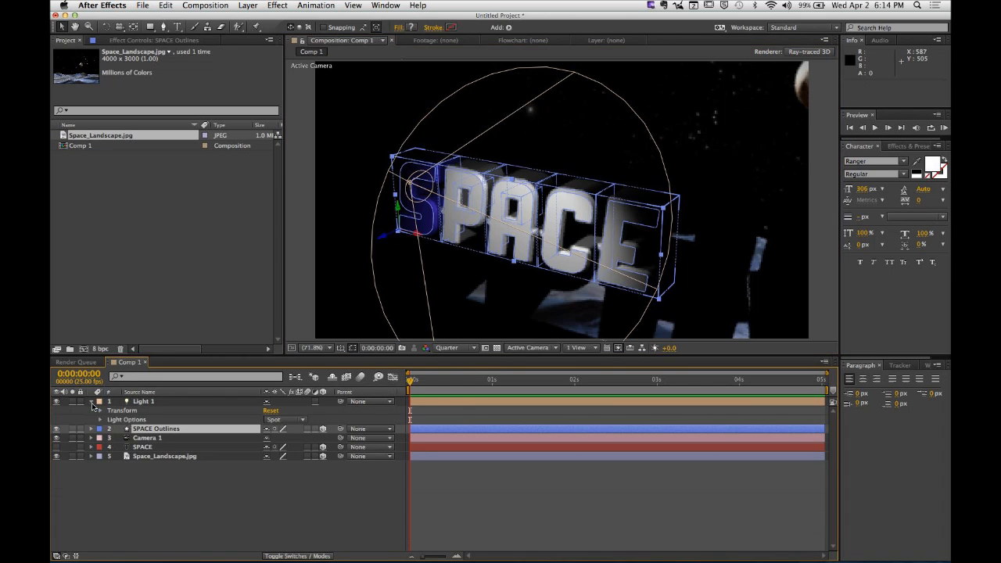
left_click(100, 420)
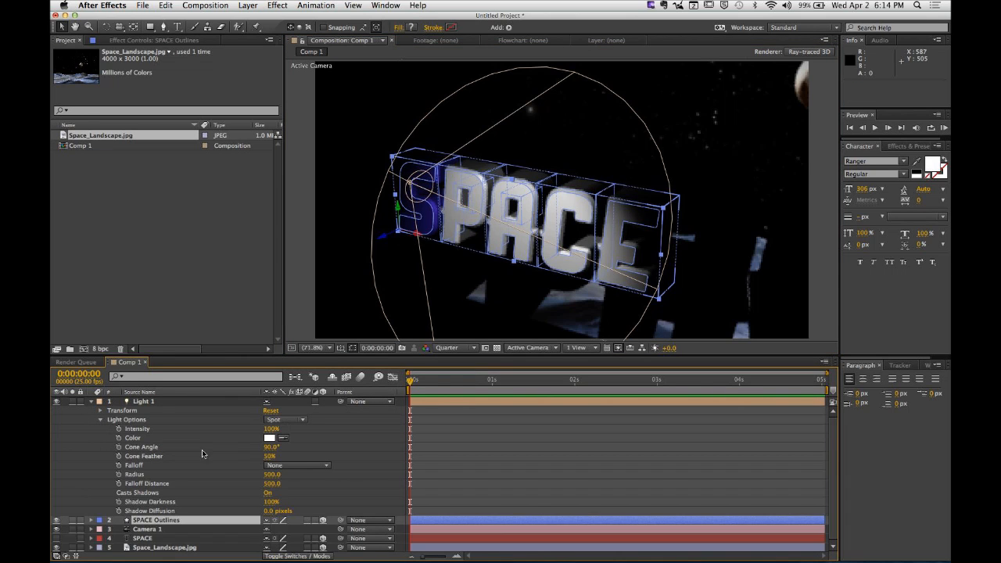
left_click_drag(270, 429, 325, 433)
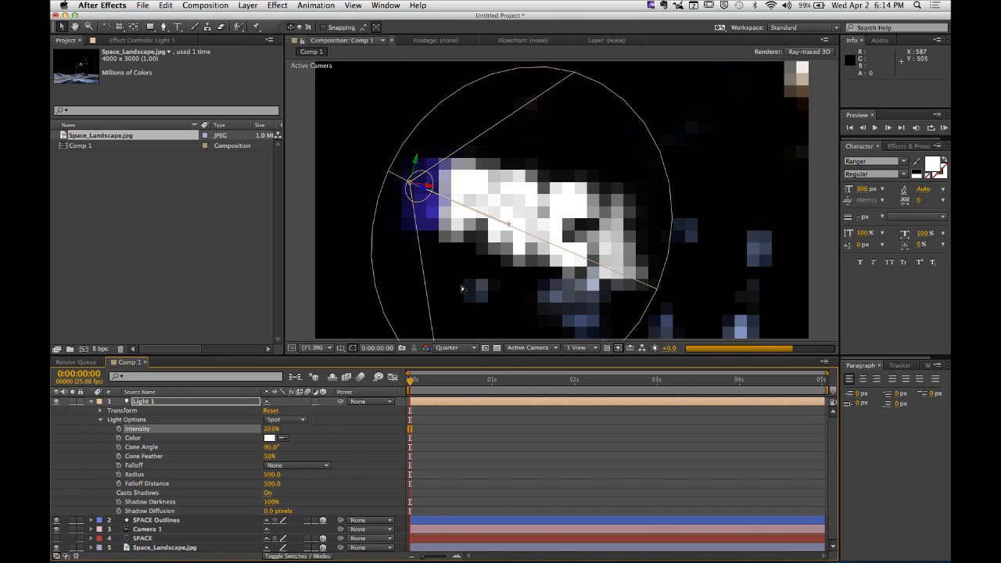
Step: In the Top view, move Light 1 farther in front of the text to about 709, -44, -671, and return to the Active Camera view
left_click(580, 348)
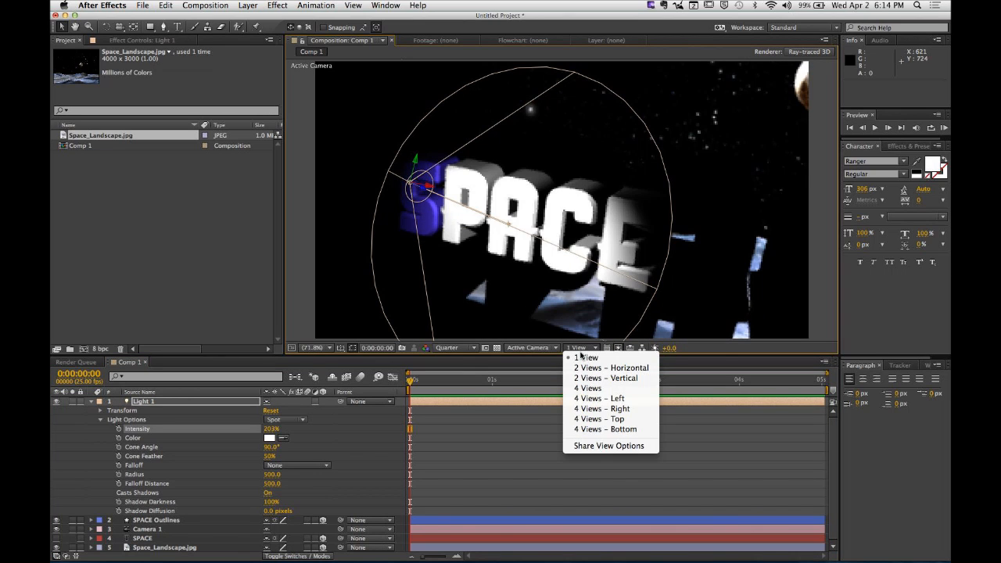
left_click(599, 353)
left_click(529, 348)
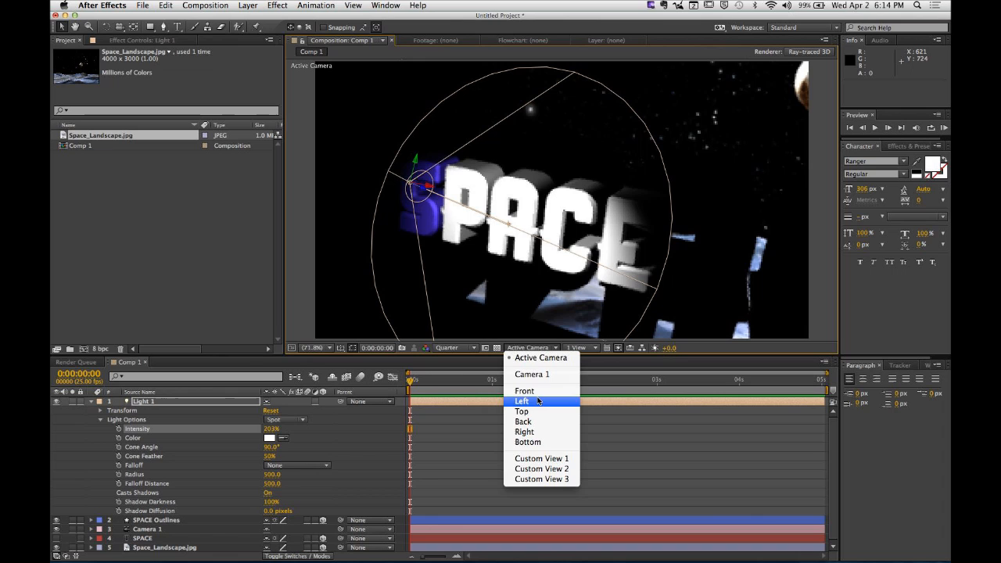
left_click(501, 314)
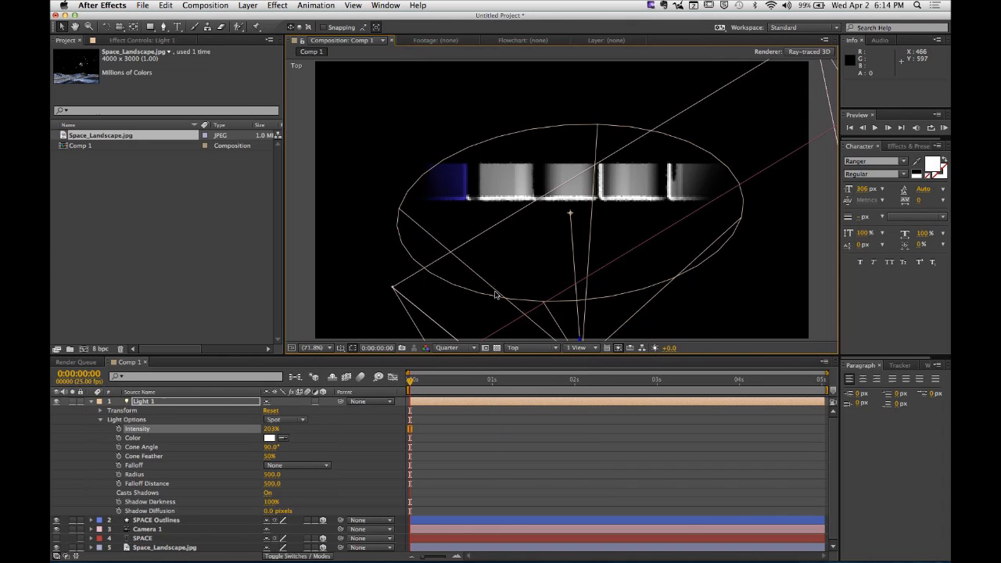
scroll(591, 256, "down", 1)
left_click_drag(615, 277, 566, 311)
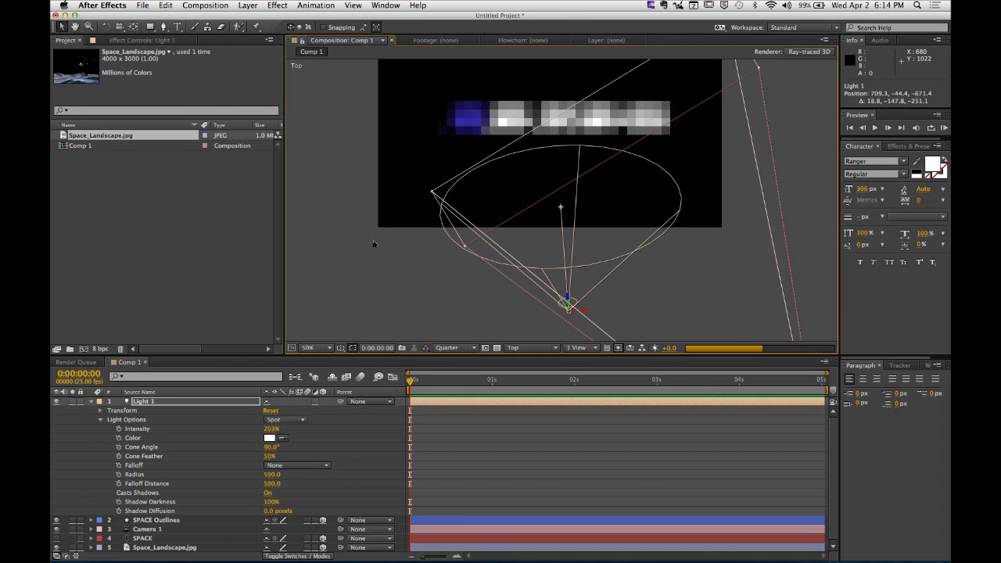
left_click(536, 348)
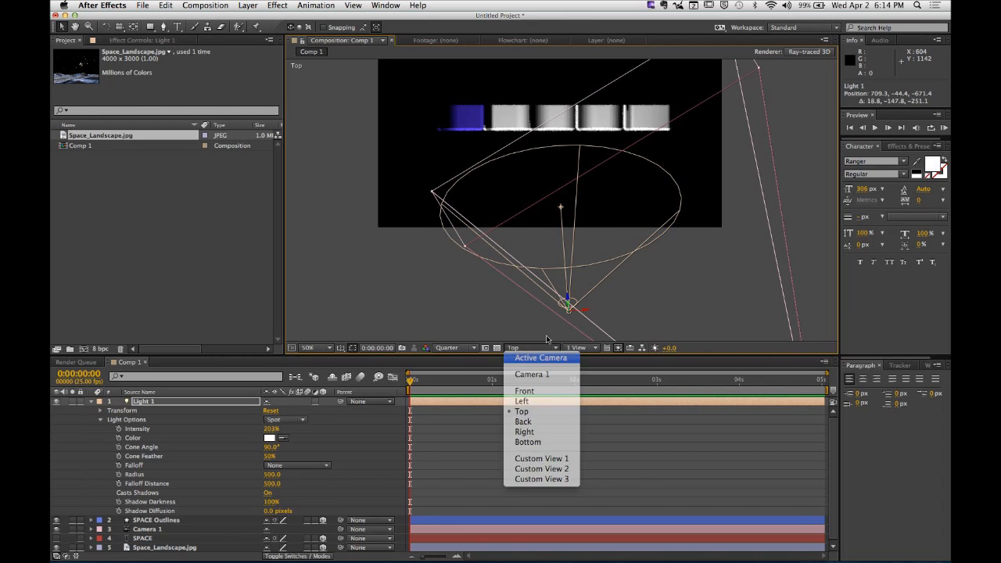
left_click(542, 358)
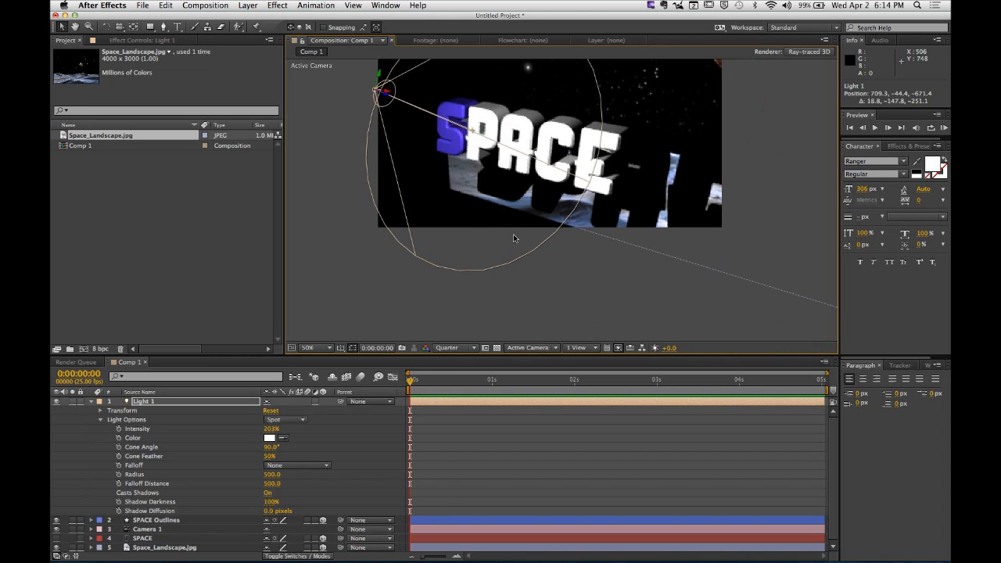
Step: Orbit Camera 1 to a more frontal view of SPACE, at about 1390, -129, -1639, and fit the composition in the viewer
left_click(120, 28)
scroll(494, 176, "up", 2)
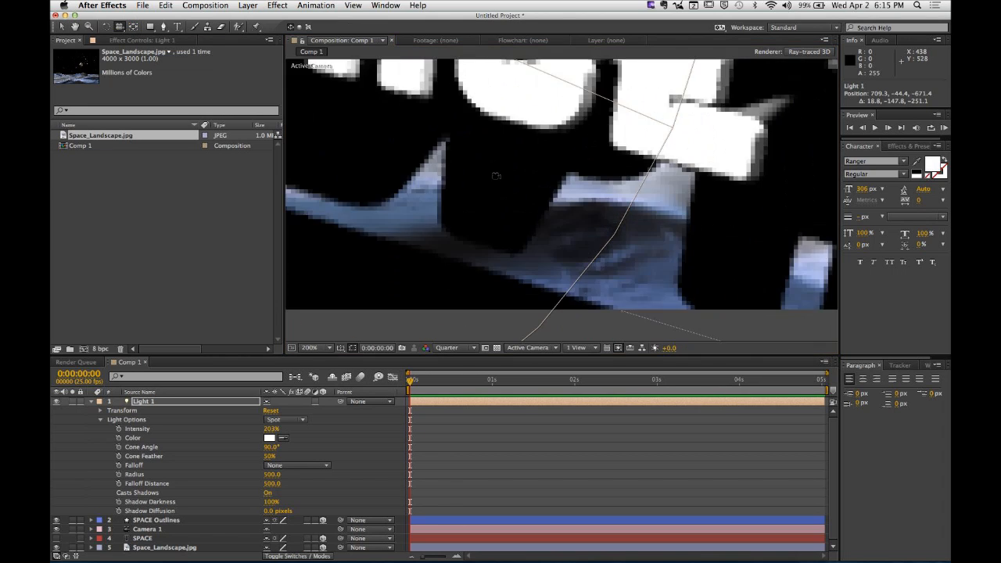
scroll(495, 175, "down", 1)
scroll(494, 176, "down", 1)
left_click_drag(494, 176, 553, 302)
left_click(307, 347)
left_click(328, 351)
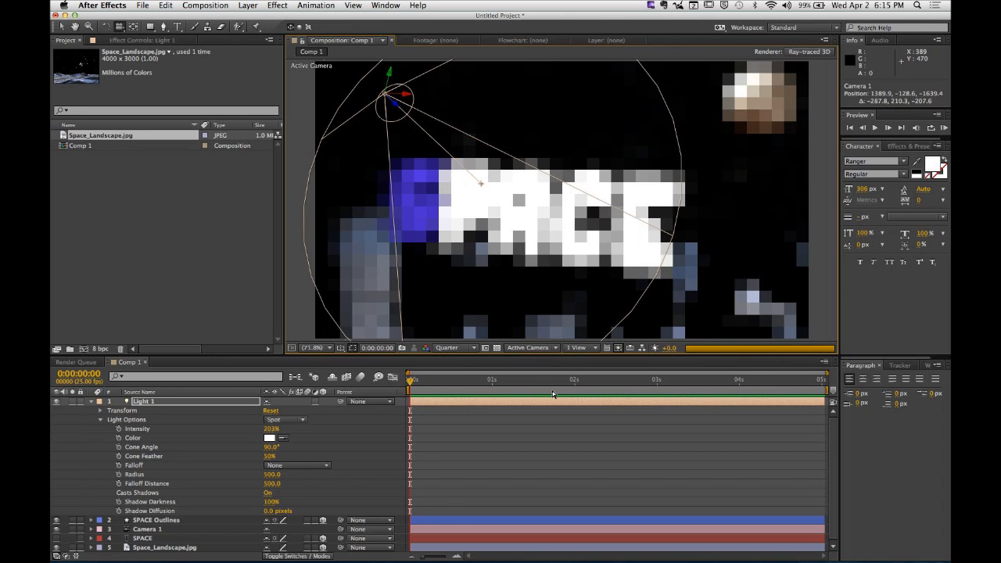
left_click(518, 438)
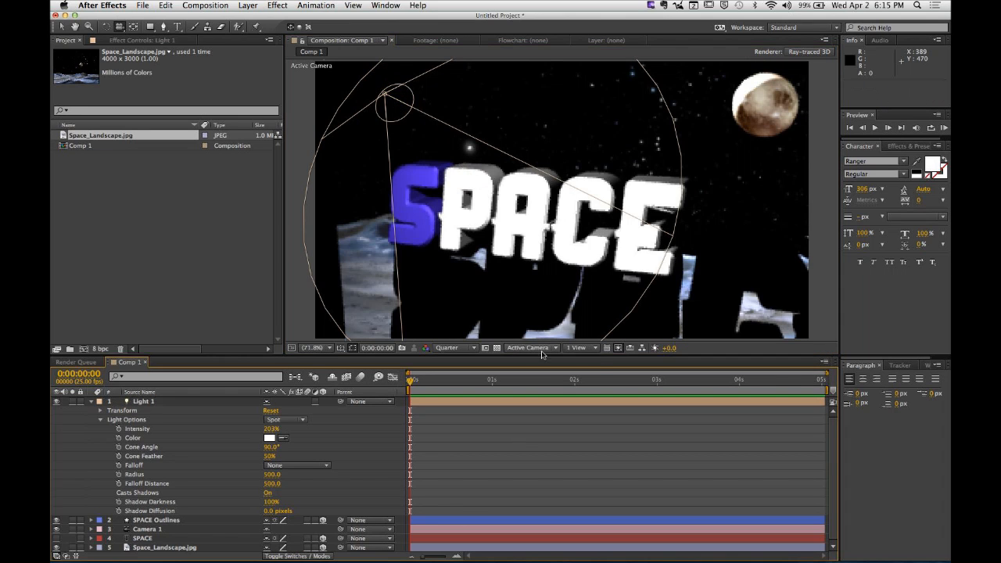
Step: Set the composition preview resolution to Full and collapse the properties of Light 1
left_click(451, 348)
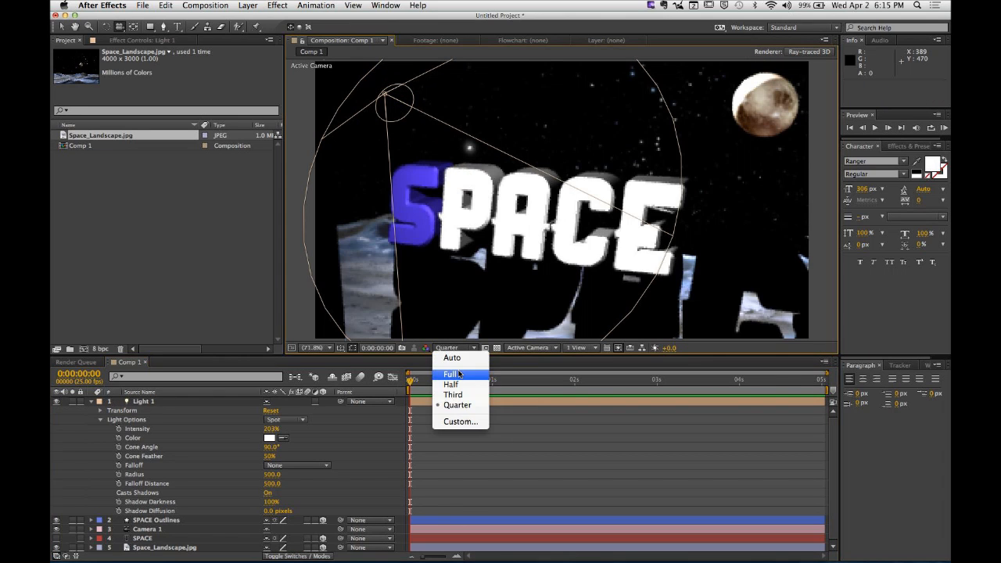
left_click(459, 370)
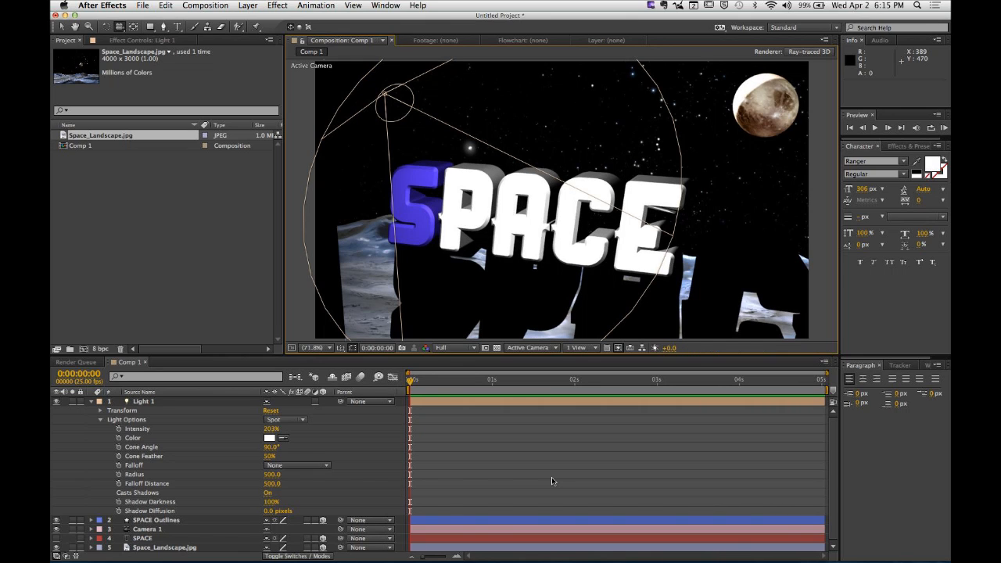
left_click(92, 402)
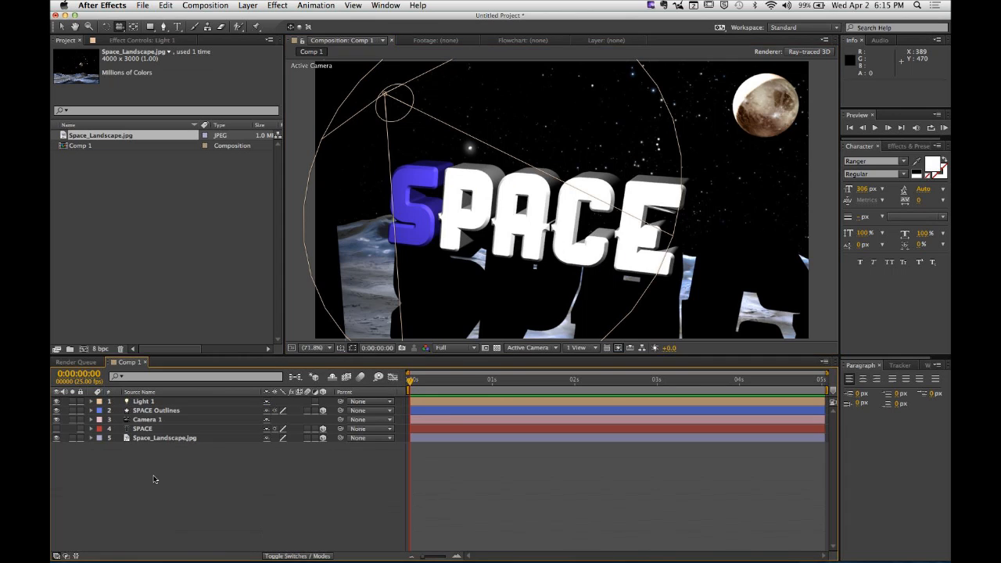
left_click(166, 442)
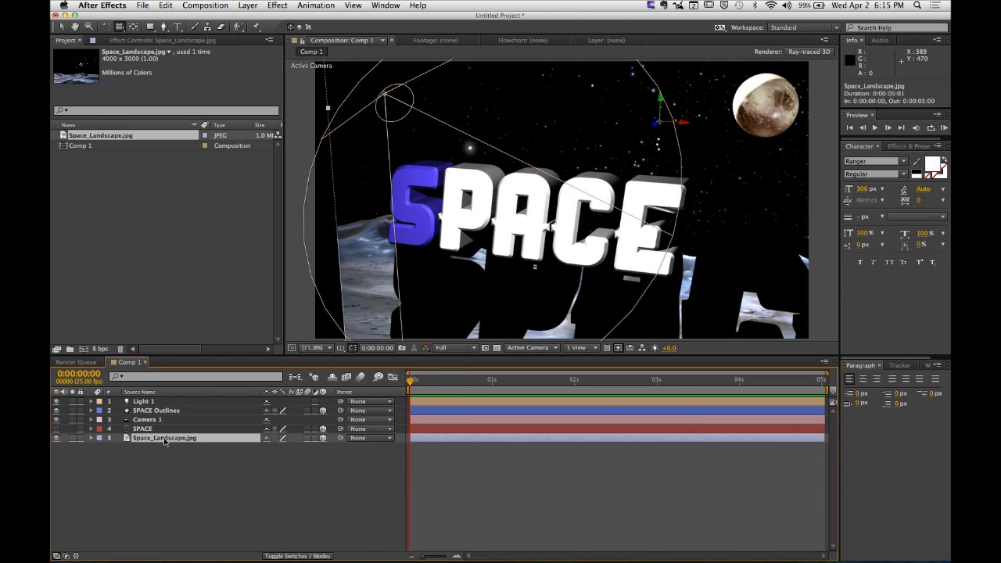
left_click(165, 487)
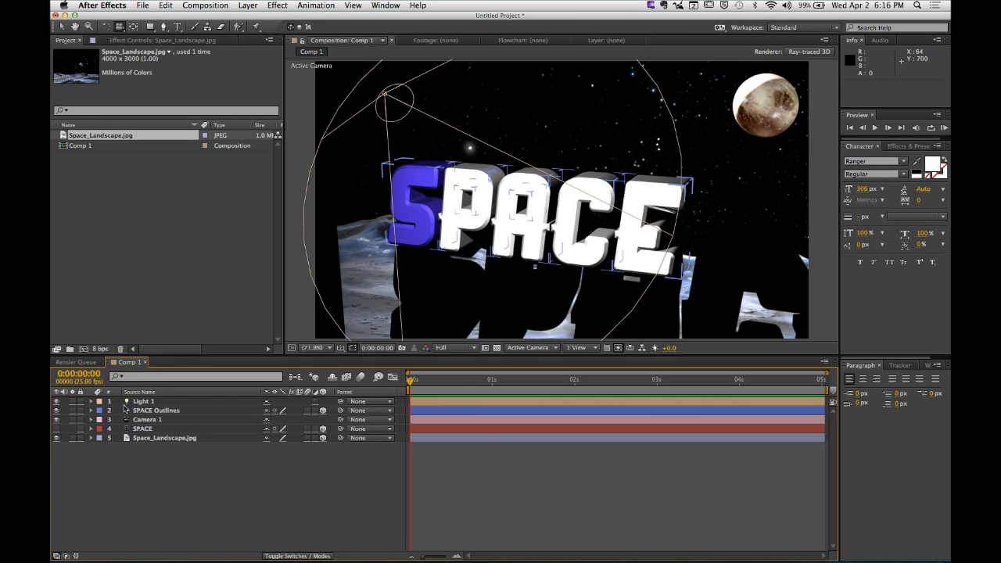
Step: Expand SPACE Outlines and change its Bevel Style to Concave in the Geometry Options
left_click(167, 412)
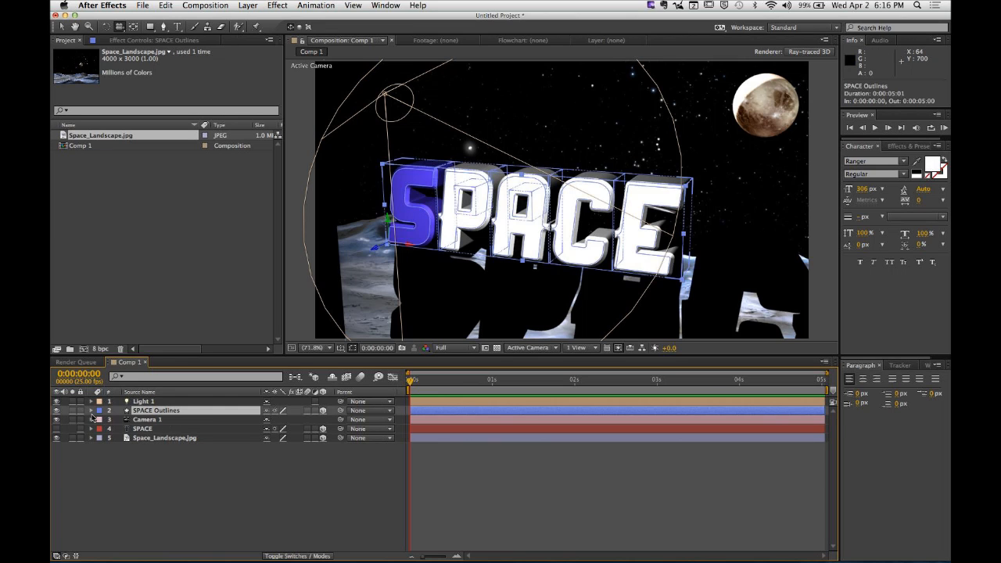
left_click(93, 416)
left_click(91, 412)
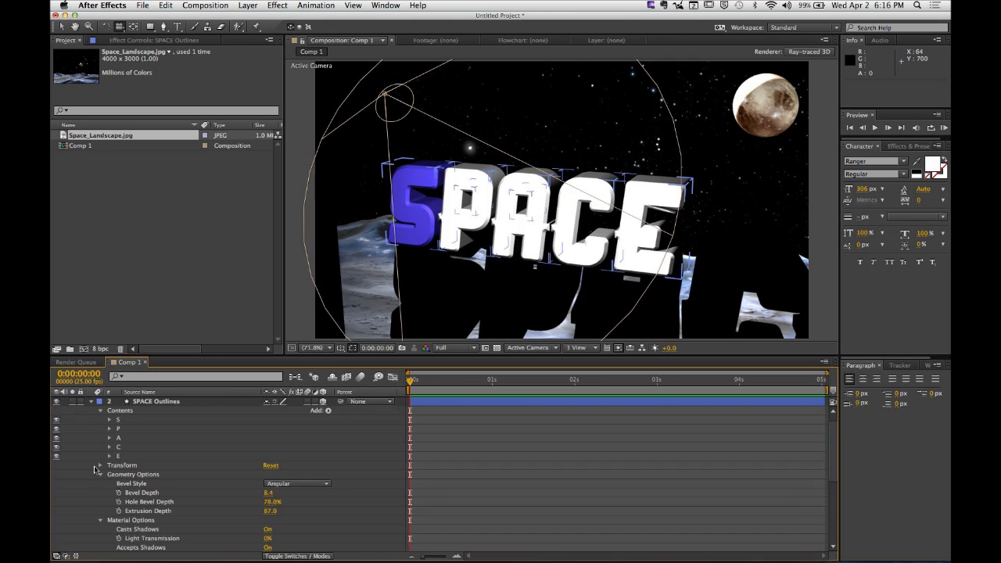
left_click(312, 484)
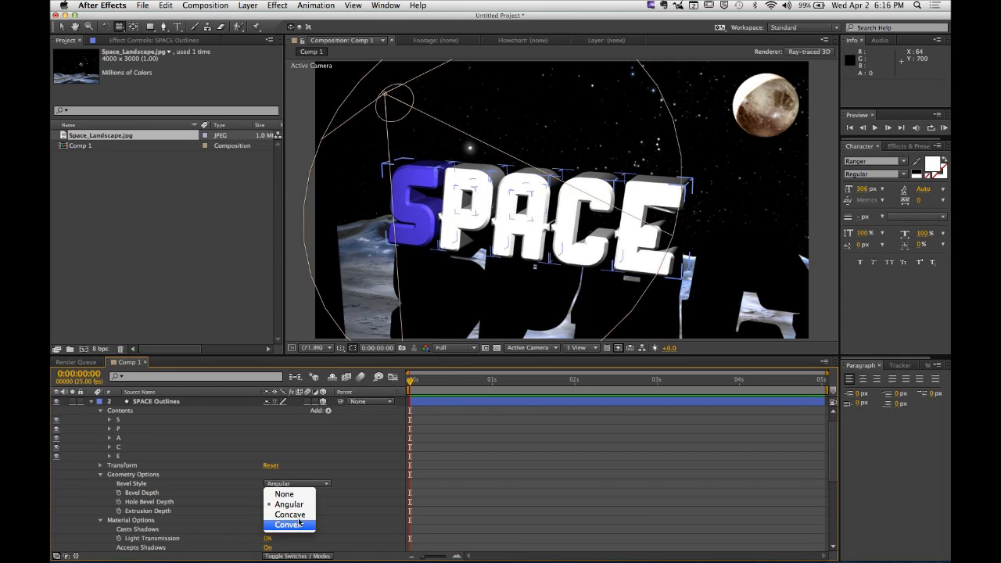
left_click(301, 514)
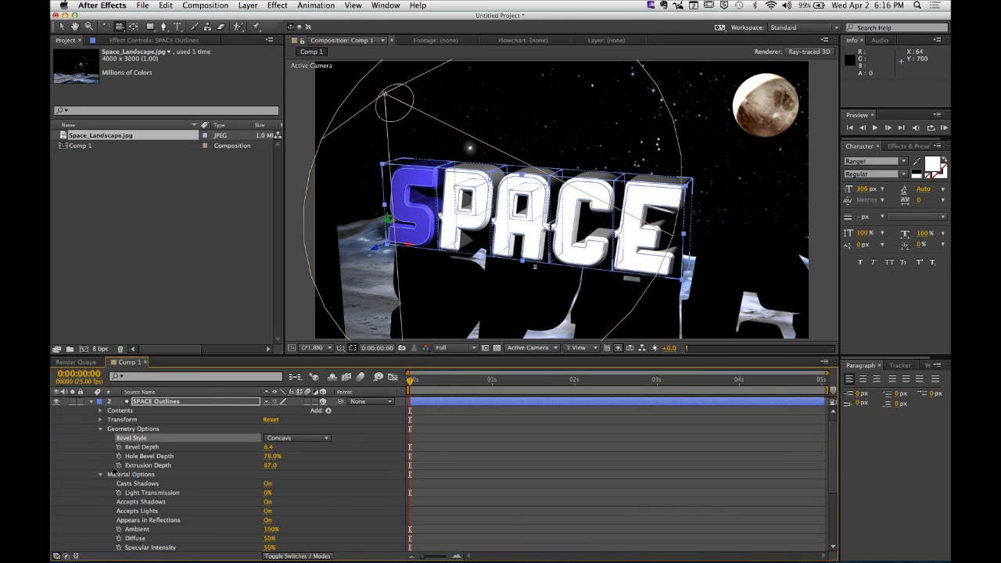
Step: Collapse the Geometry Options of SPACE Outlines and review its Material Options from Casts Shadows down to Index of Refraction
left_click(101, 430)
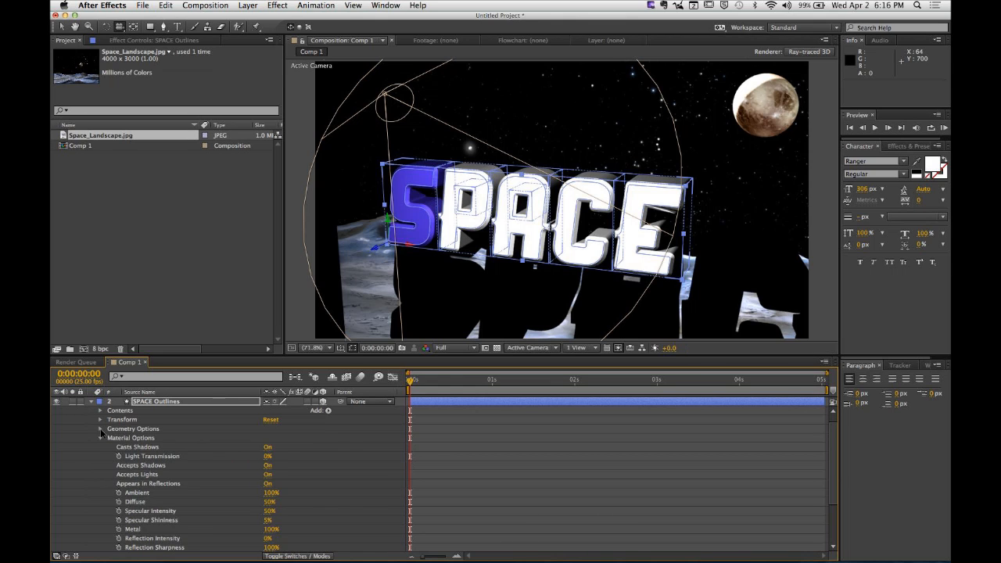
left_click(205, 494)
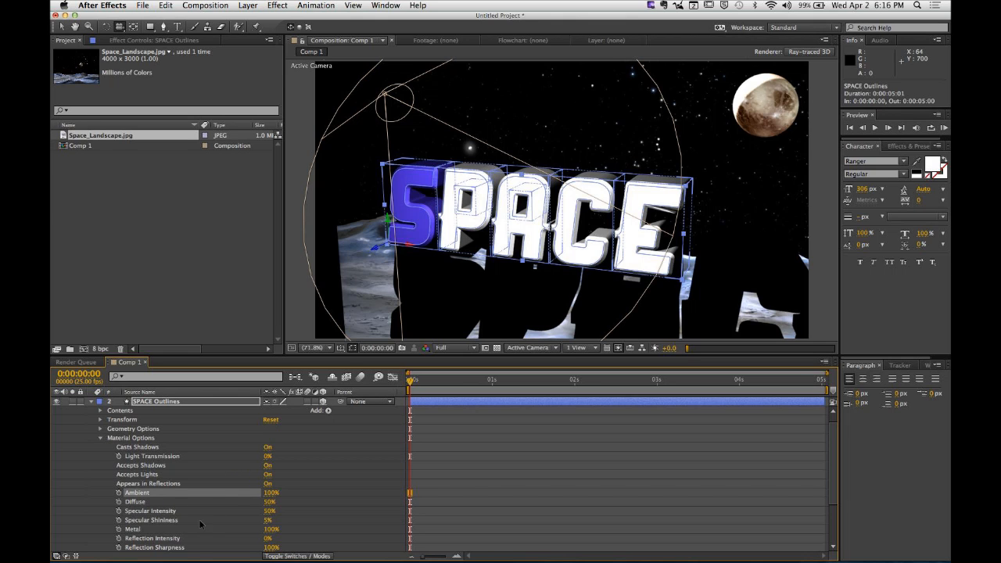
scroll(206, 470, "down", 3)
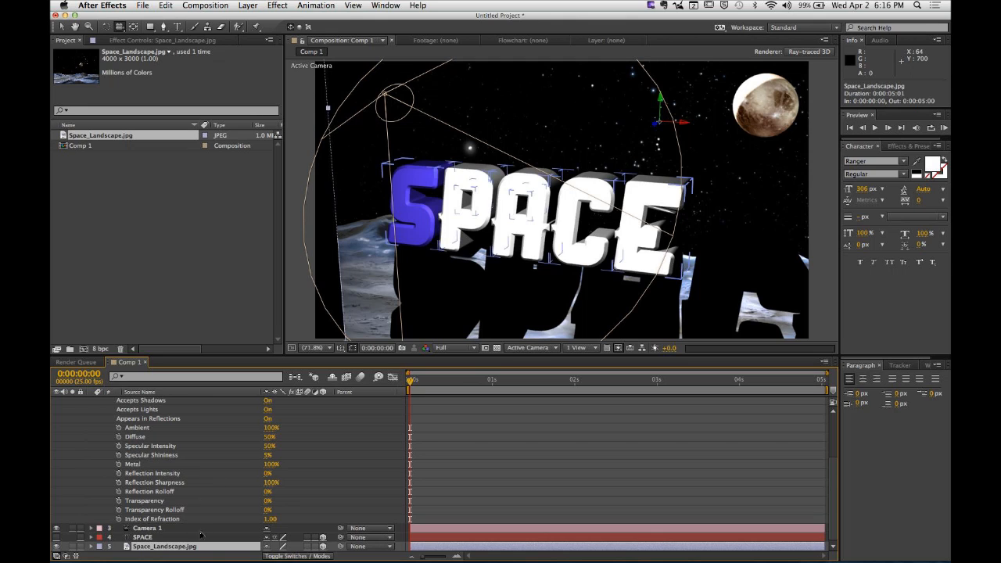
left_click(212, 499)
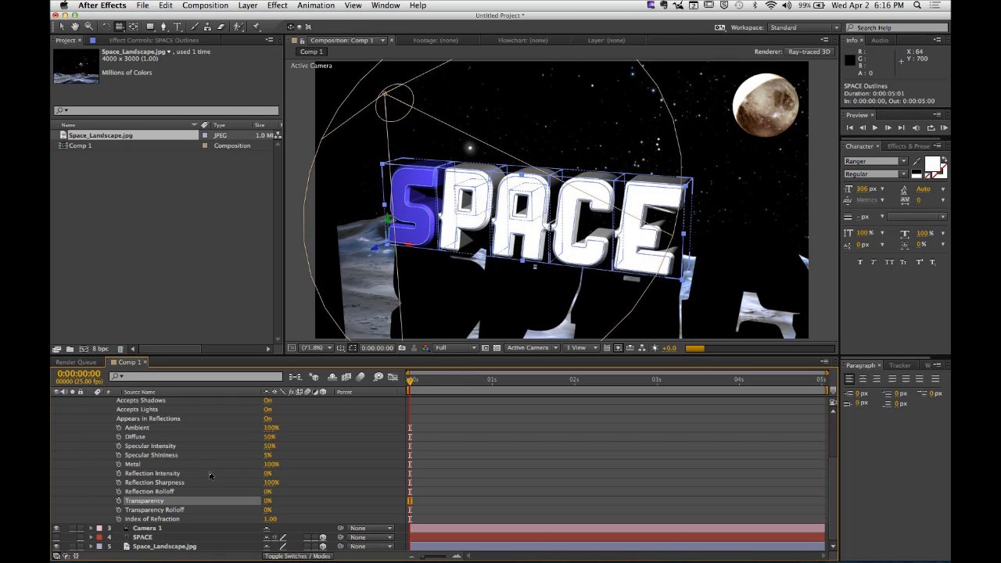
left_click(348, 445)
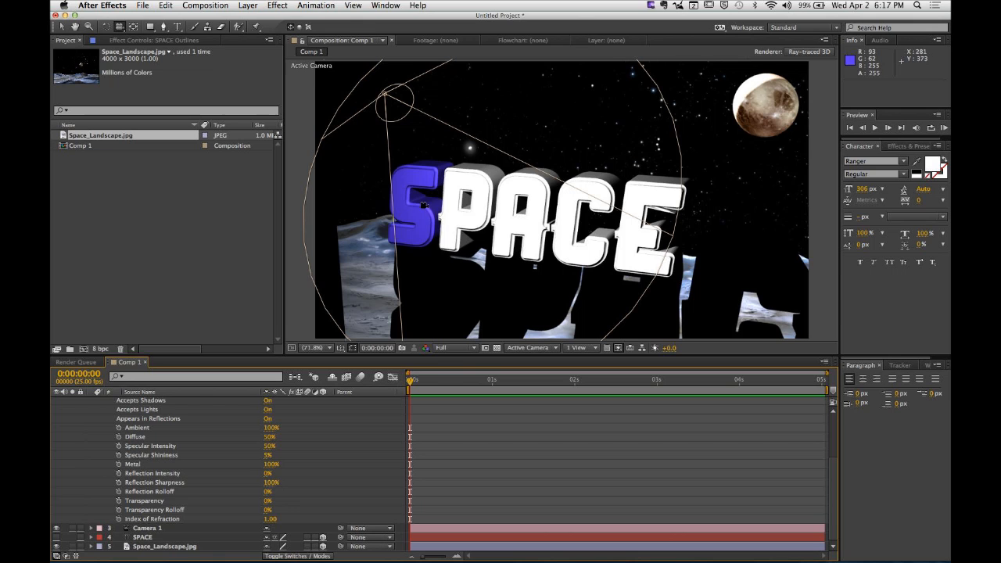
Step: Magnify the composition view to 200% and centre it on the letters S and P to examine the concave bevel
scroll(408, 197, "up", 3)
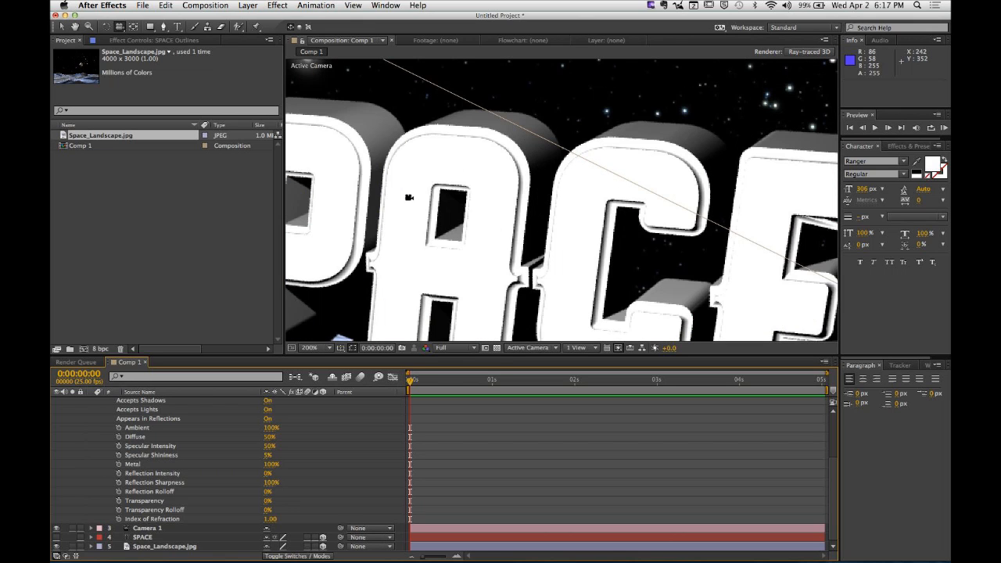
key("space")
left_click_drag(415, 217, 639, 218)
key("space")
left_click_drag(416, 146, 500, 152)
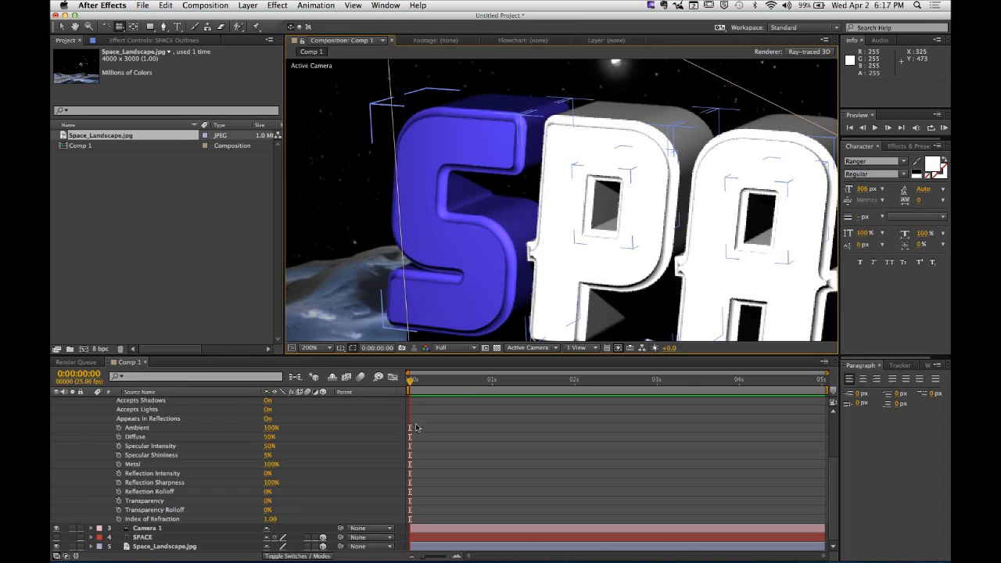
Step: Collapse the Material Options of SPACE Outlines and inspect the Bevel Style choices in its Geometry Options
scroll(260, 456, "up", 2)
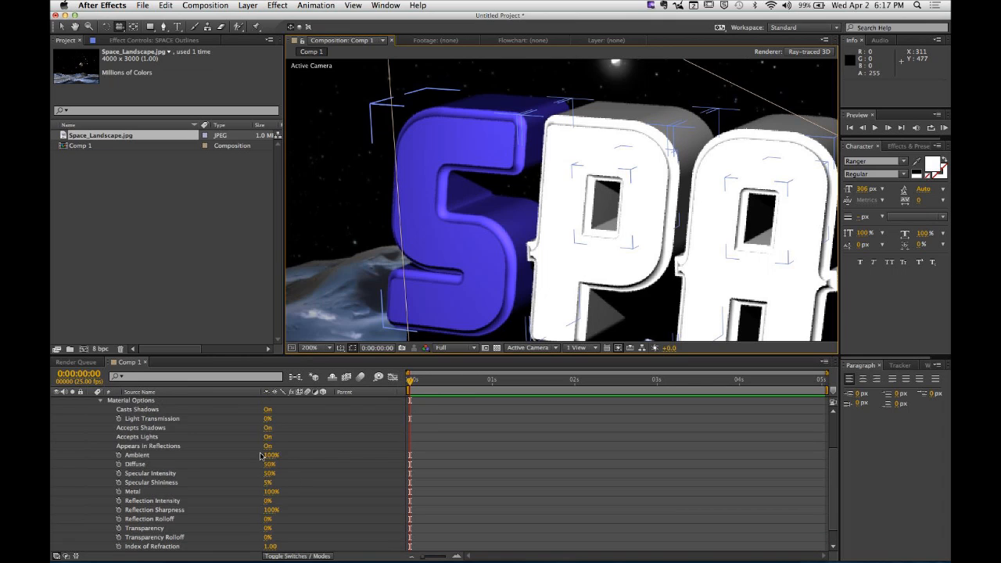
scroll(261, 456, "up", 5)
left_click(100, 446)
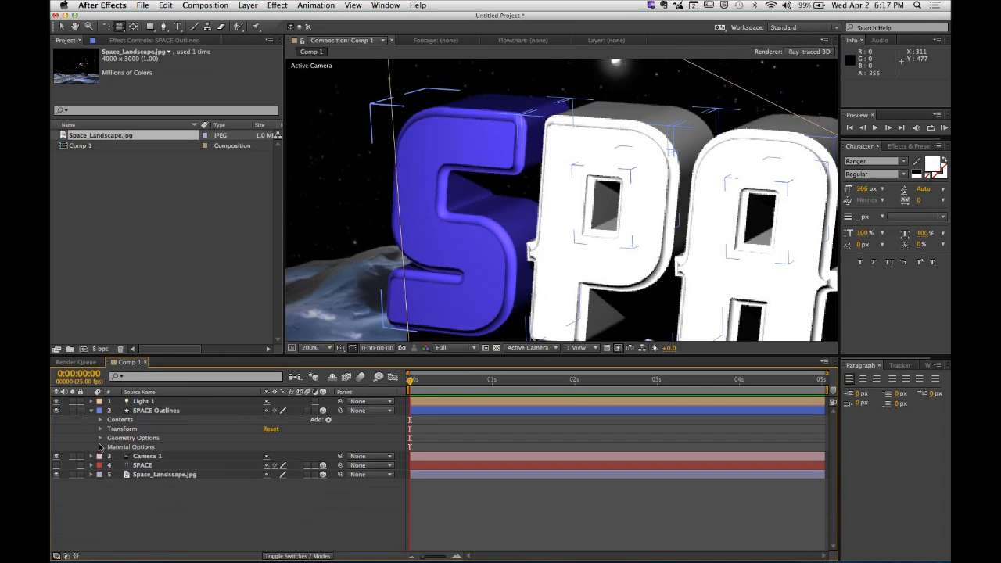
left_click(100, 438)
left_click(294, 448)
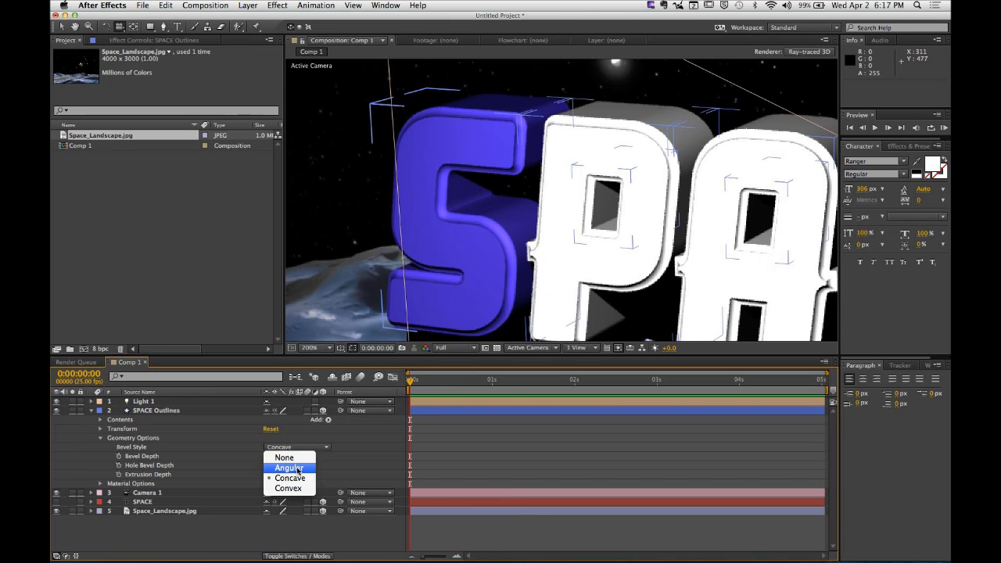
left_click(357, 459)
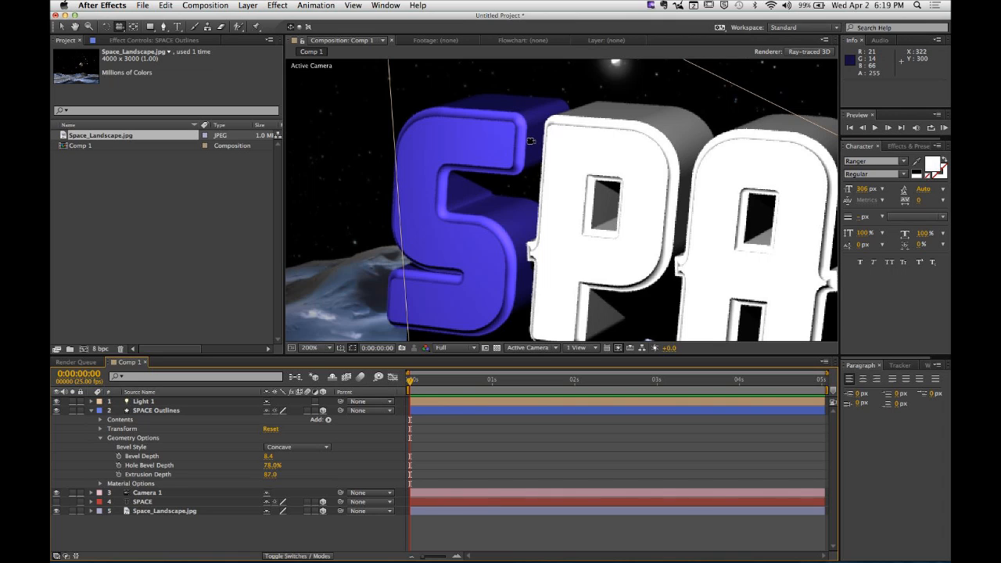
Step: Change the Fill 1 colour of the letter S in the SPACE Outlines contents to red
left_click(90, 412)
left_click(91, 411)
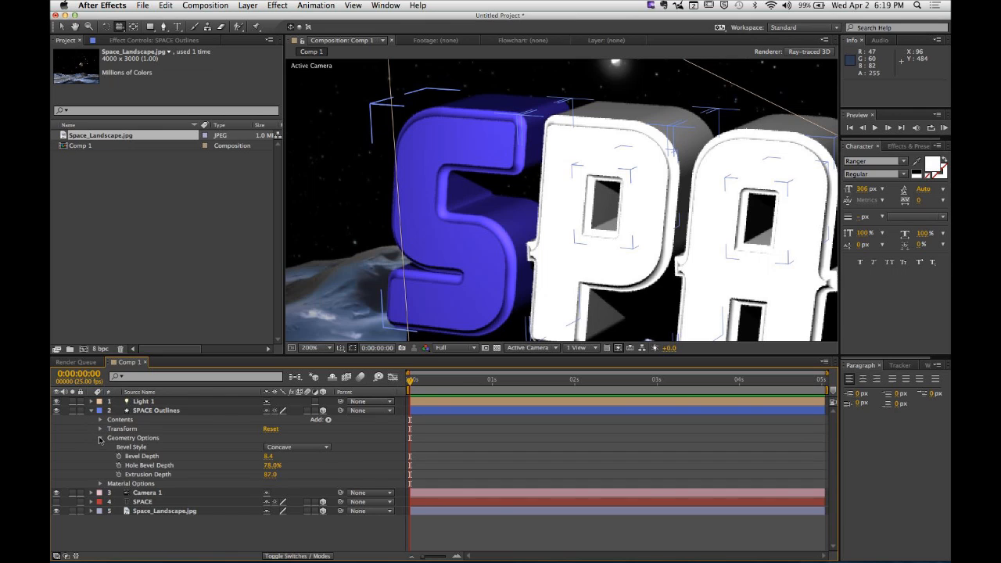
left_click(100, 438)
left_click(100, 420)
left_click(110, 429)
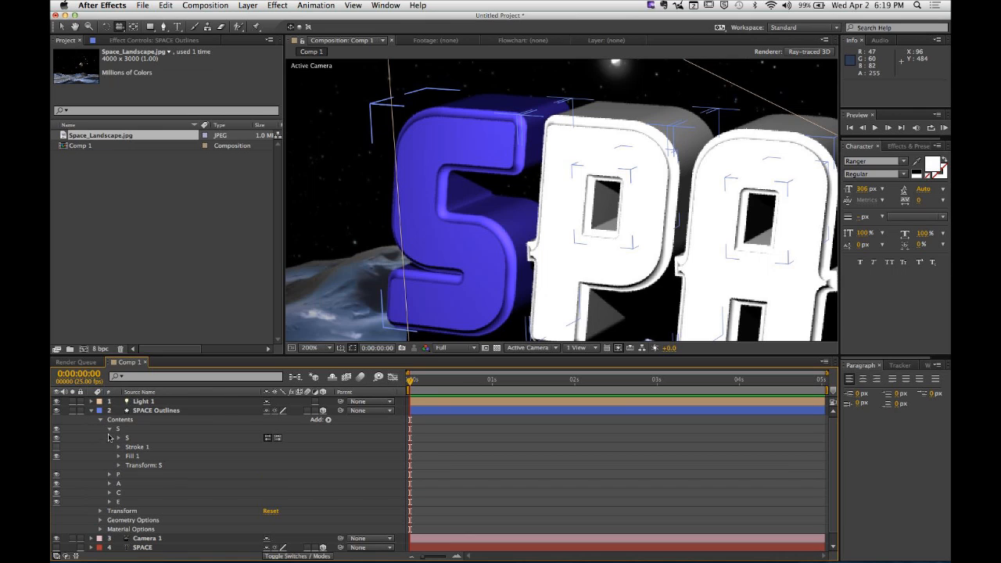
left_click(118, 456)
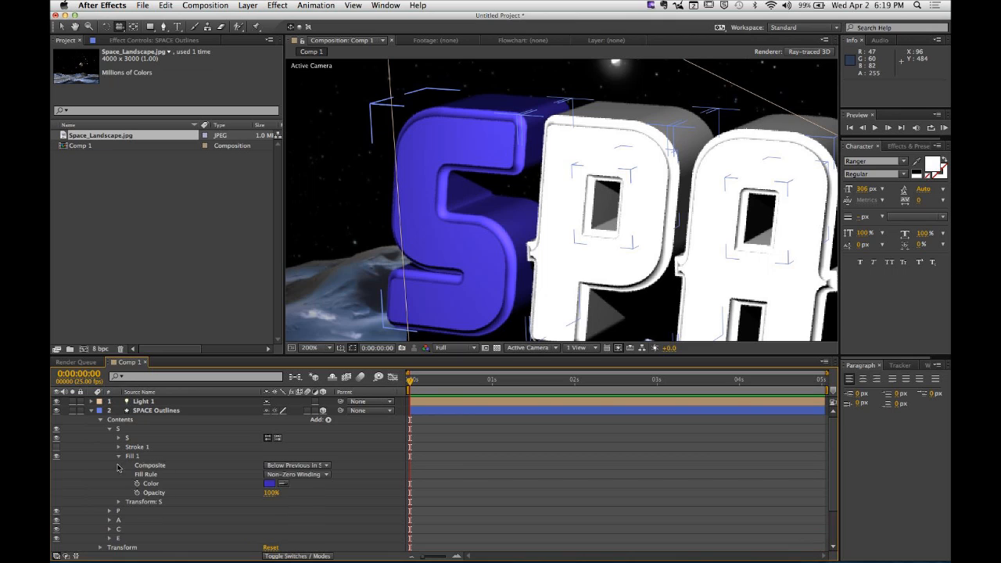
left_click(272, 484)
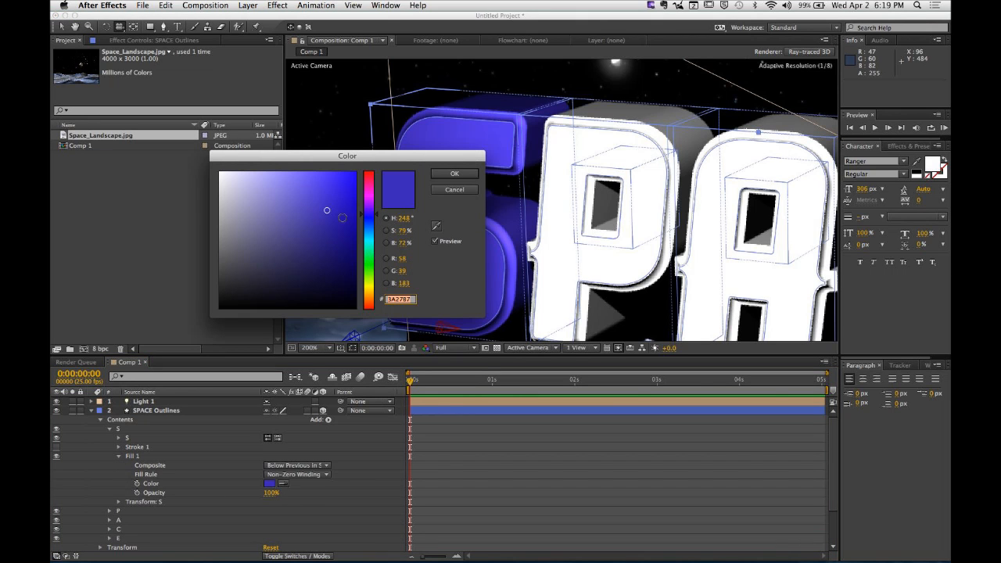
left_click_drag(367, 210, 371, 172)
left_click(467, 176)
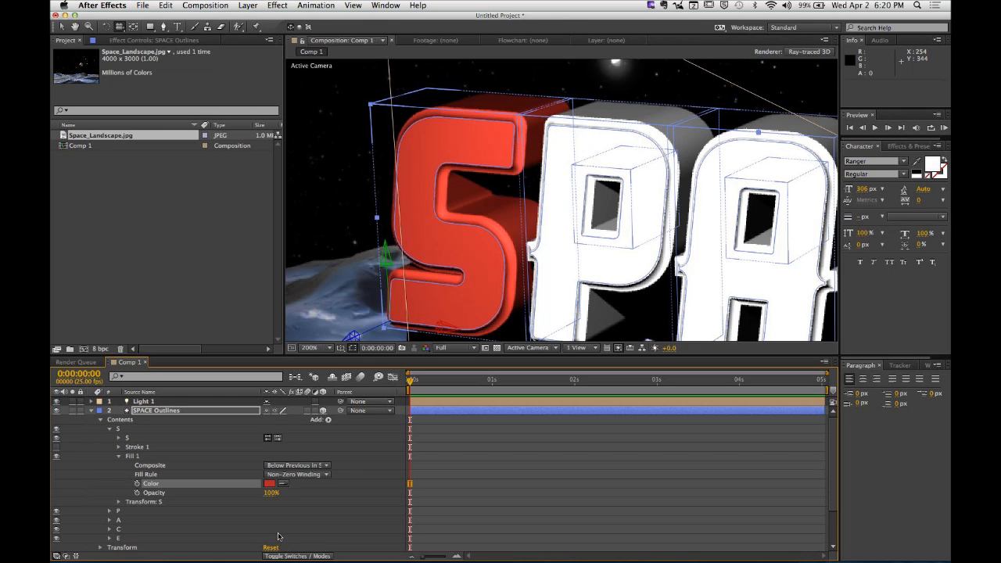
left_click(279, 537)
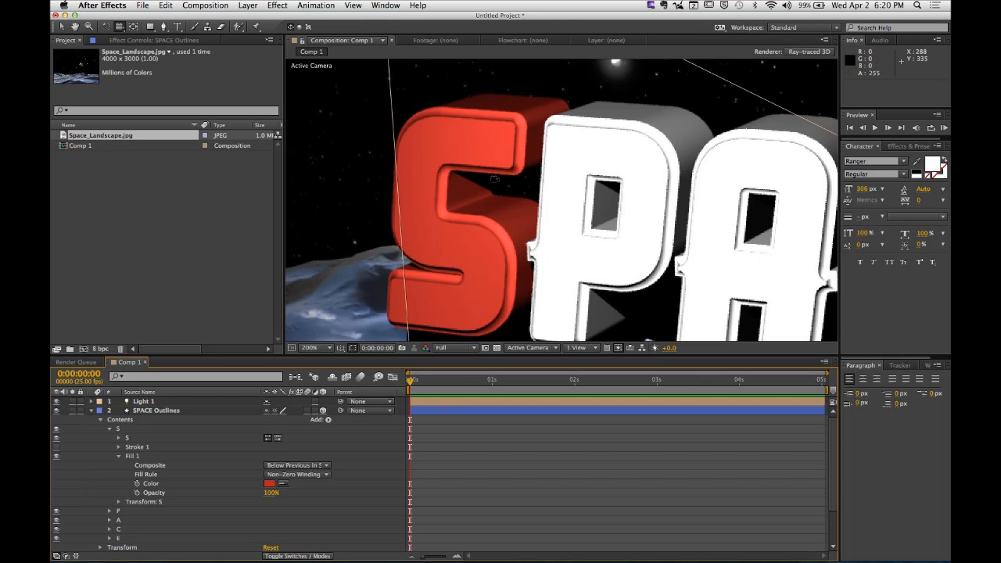
Step: Set Specular Intensity to 100% in the Material Options of SPACE Outlines and collapse the layer's properties
left_click(124, 438)
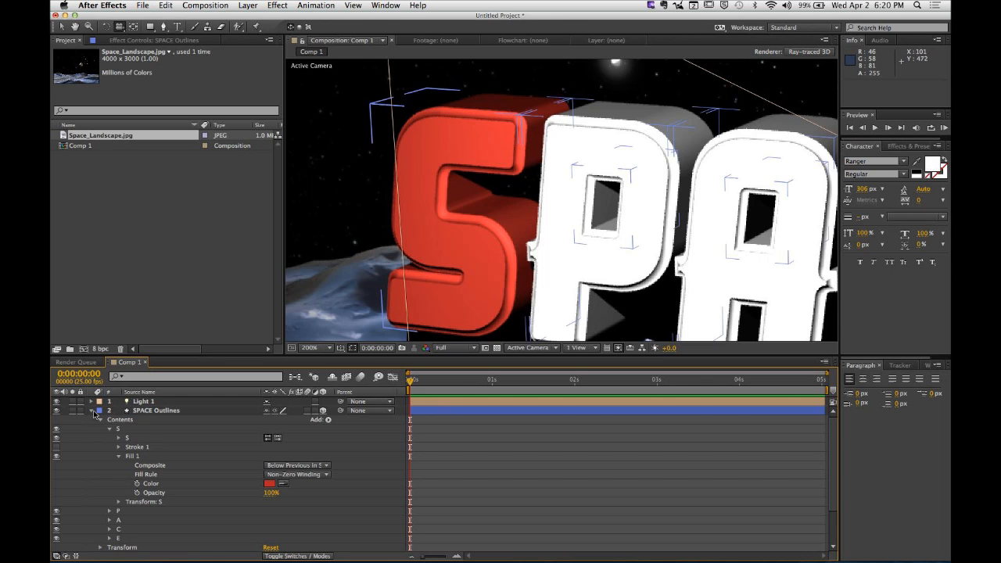
left_click(99, 419)
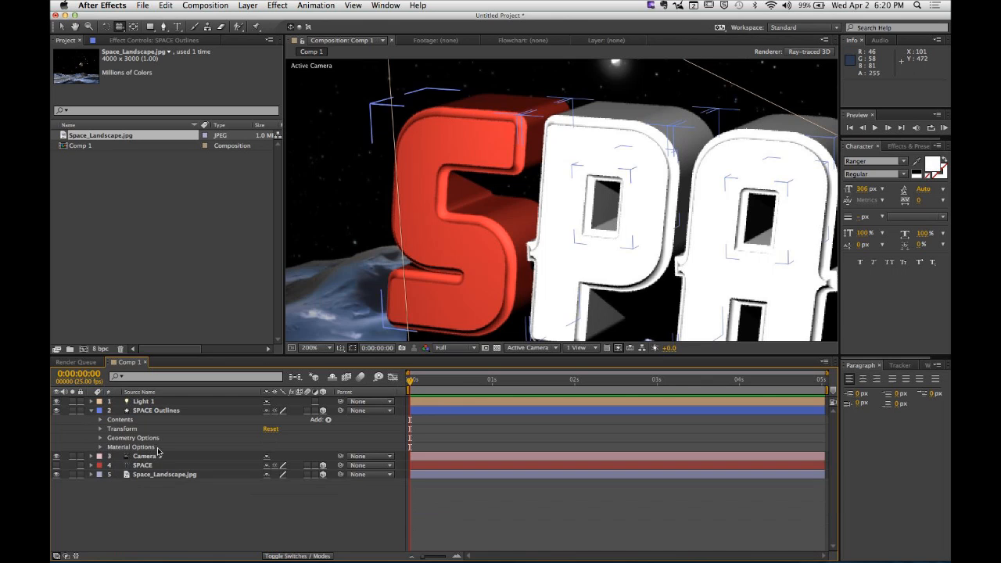
left_click(147, 448)
left_click(100, 447)
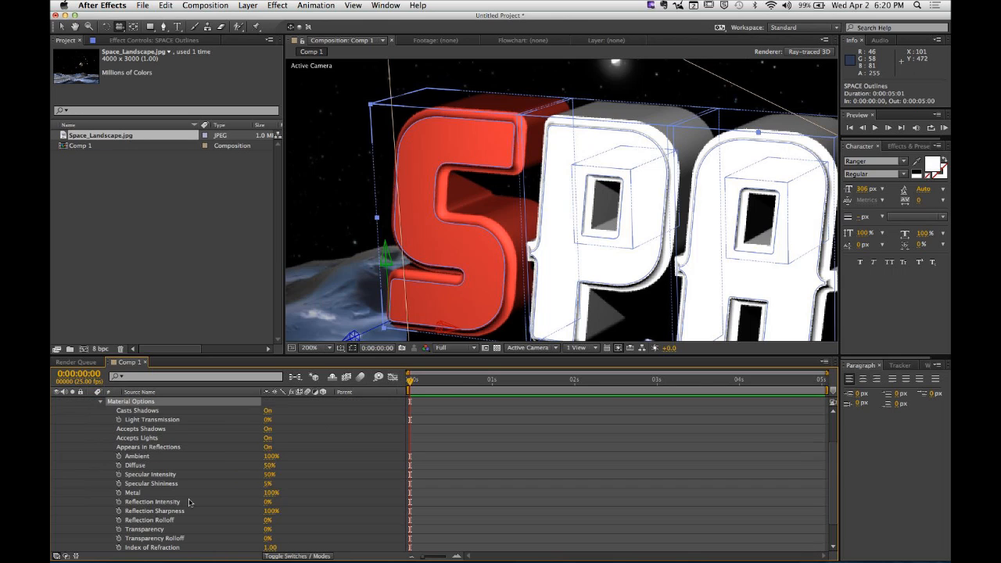
scroll(188, 501, "down", 2)
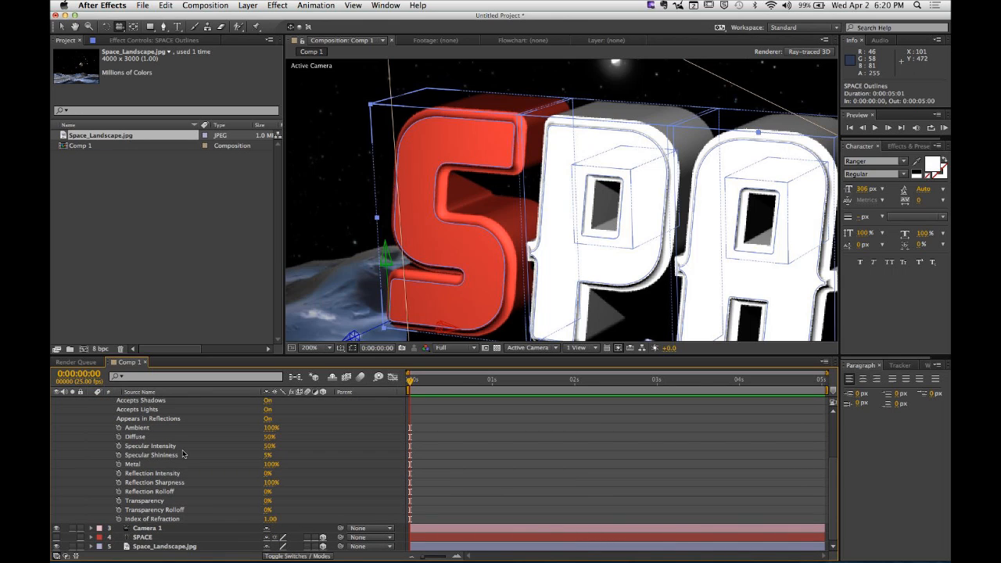
left_click_drag(269, 447, 307, 451)
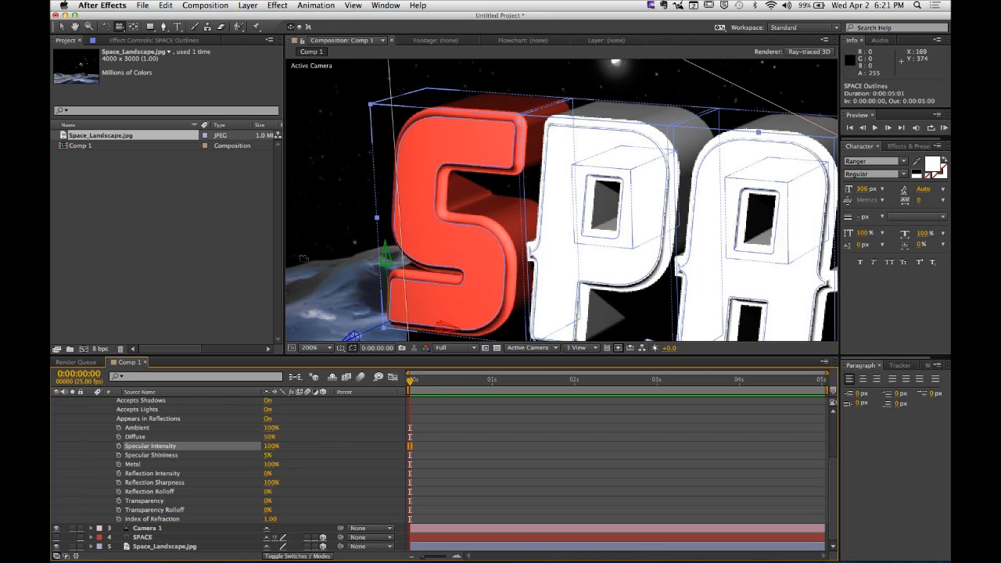
scroll(77, 450, "up", 3)
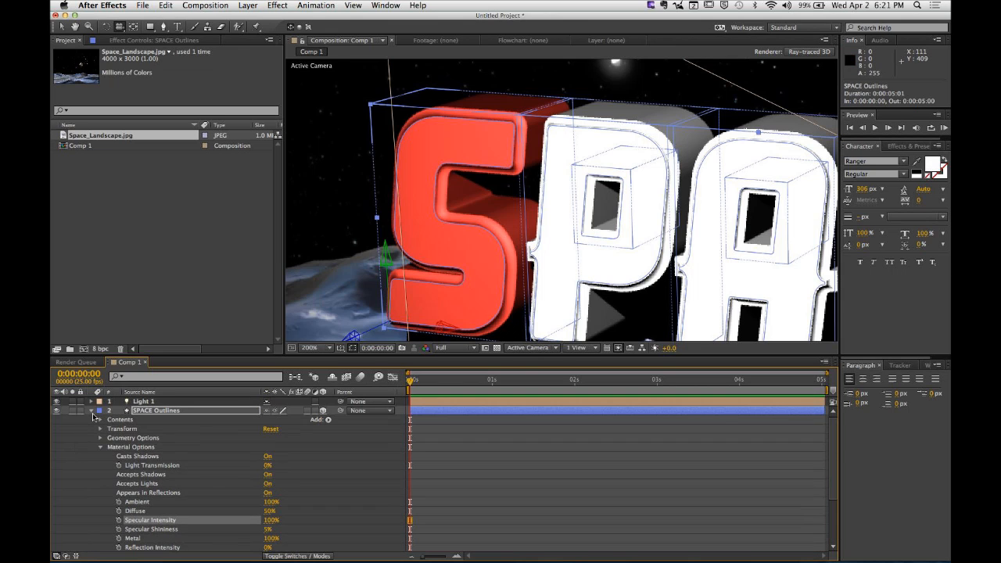
left_click(91, 411)
left_click(162, 485)
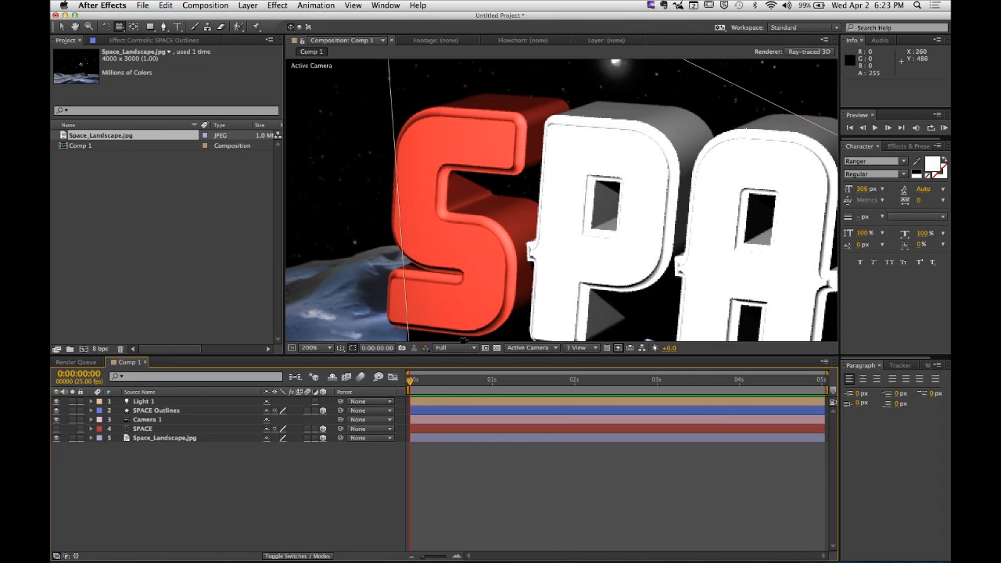
Step: Expand SPACE Outlines again and set its Specular Shininess to 50% in the Material Options
left_click(147, 411)
left_click(93, 414)
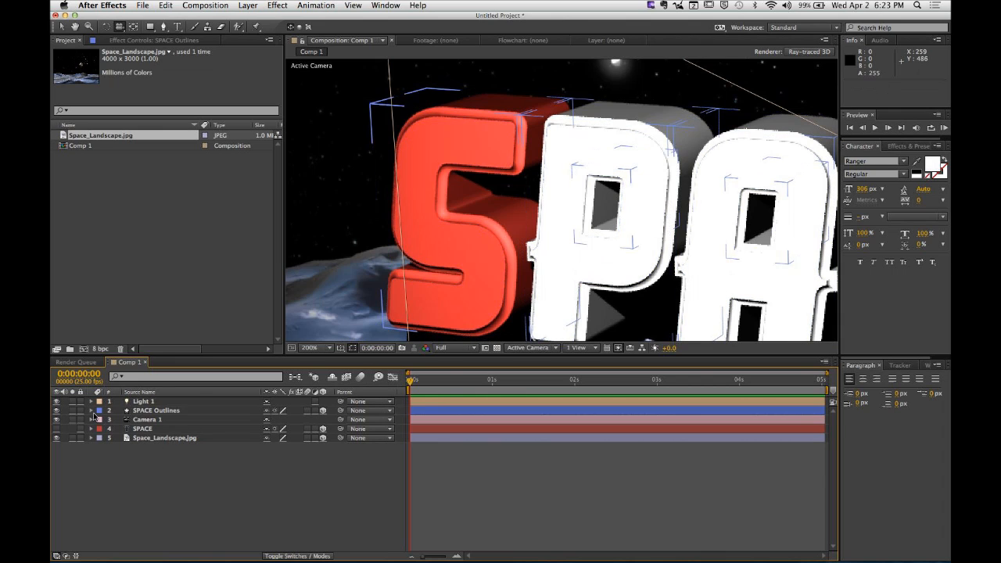
left_click(91, 410)
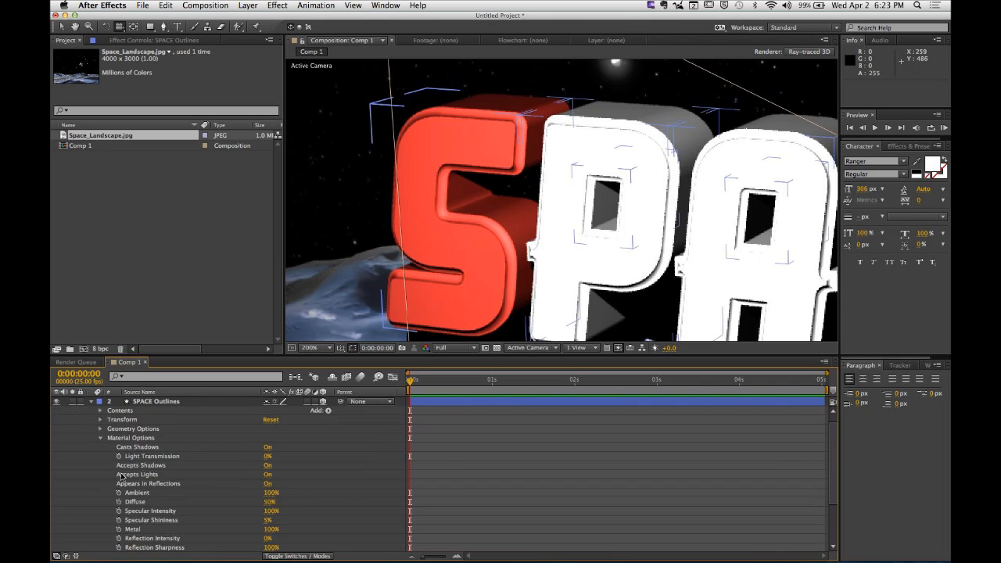
scroll(123, 477, "down", 2)
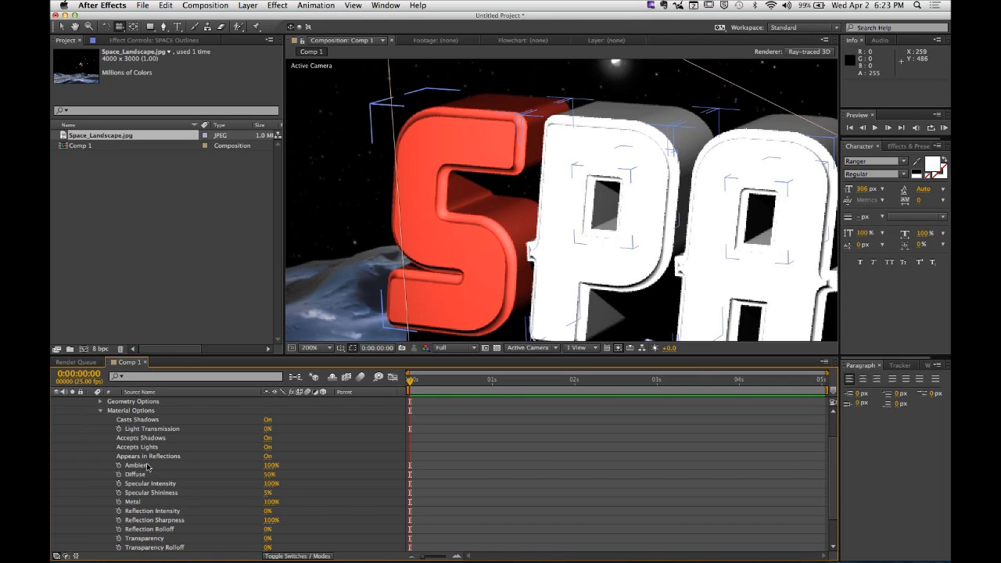
left_click(172, 496)
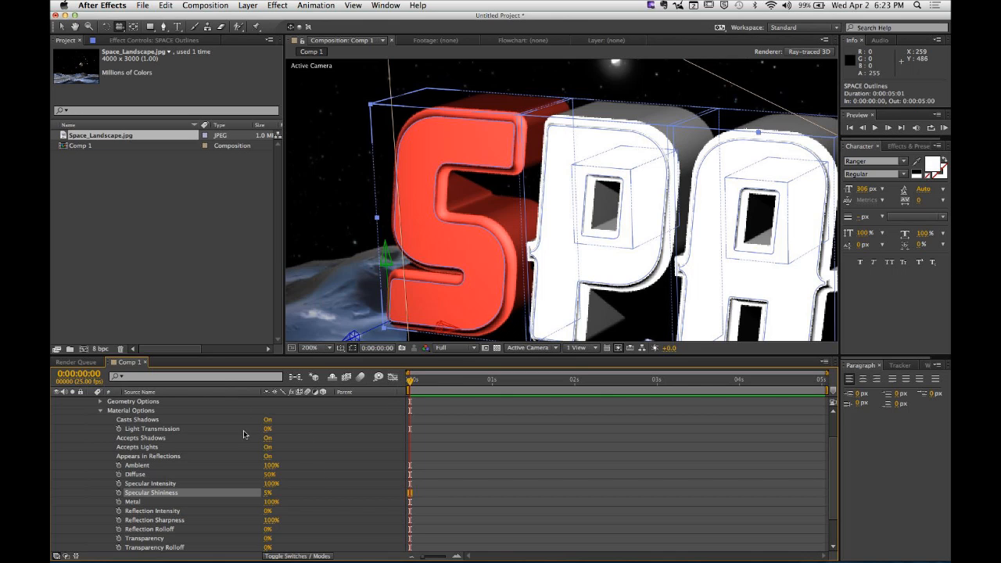
scroll(246, 444, "down", 3)
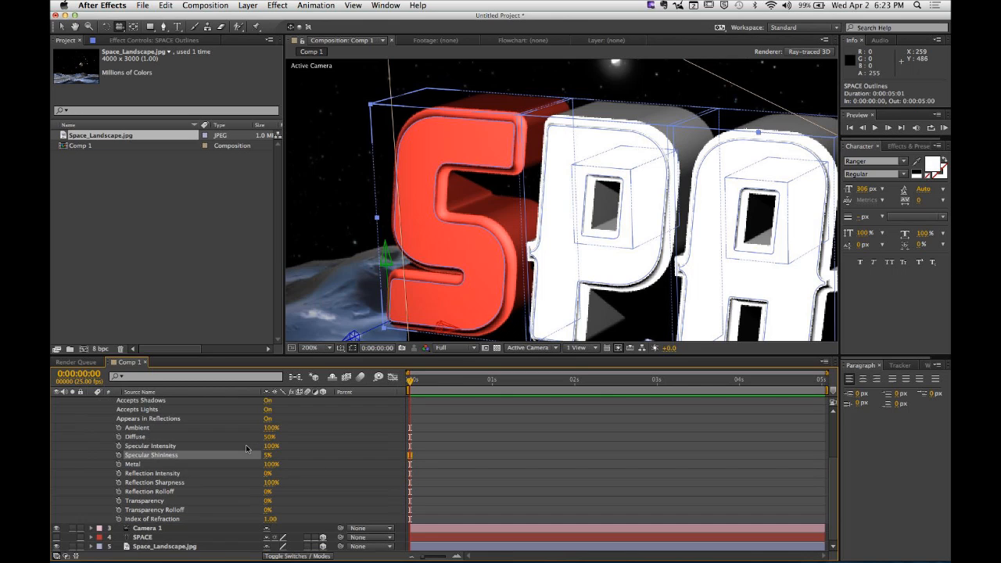
left_click(182, 537)
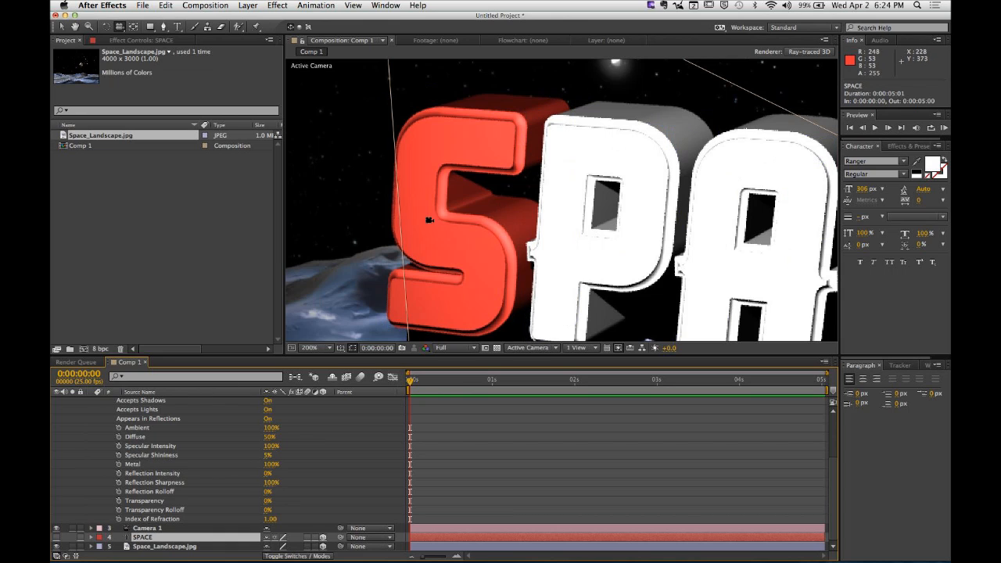
left_click(268, 456)
left_click(268, 456)
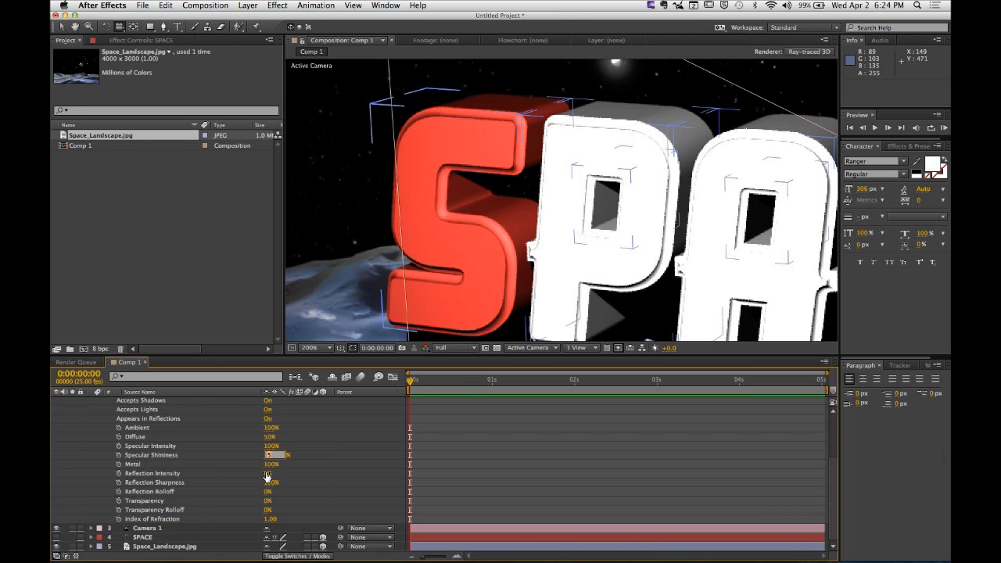
type("50")
key("Return")
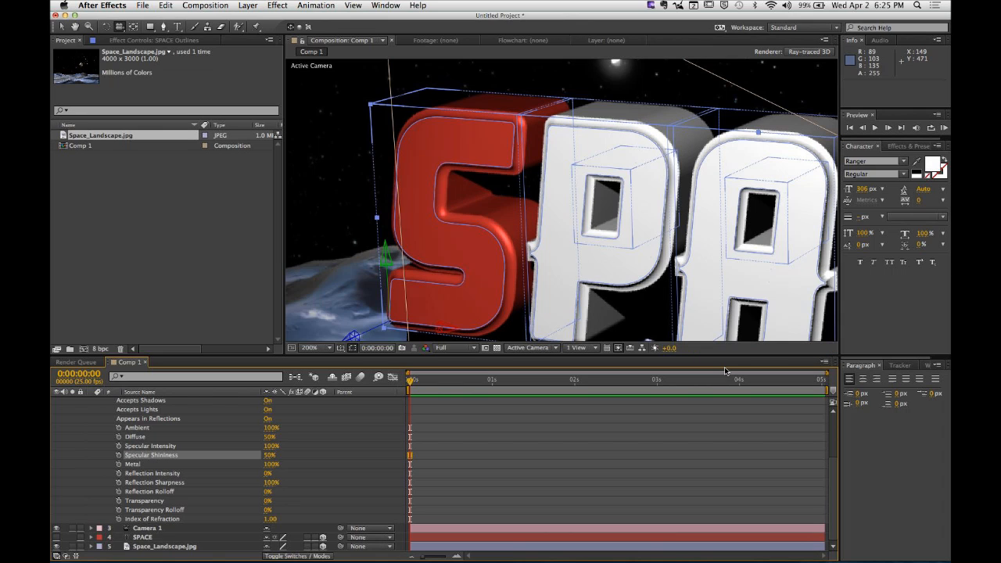
left_click(498, 437)
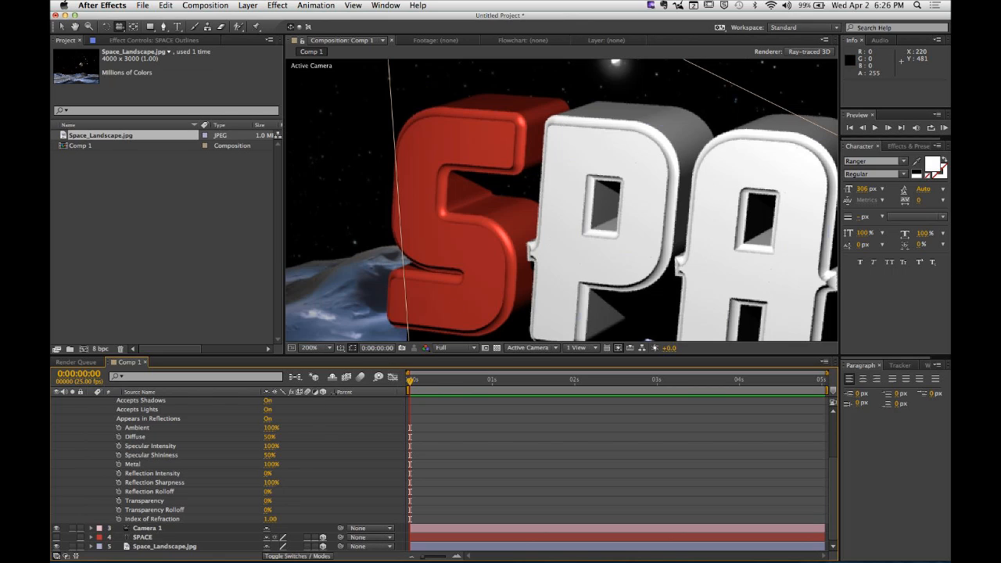
Step: Set the Metal value in the Material Options of SPACE Outlines to 0%
left_click(271, 464)
type("0")
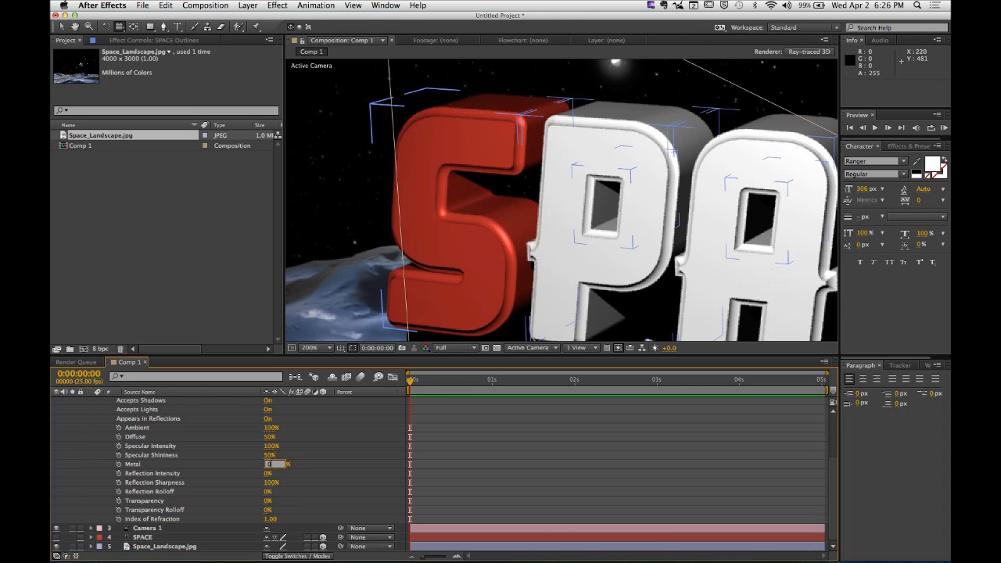
key("Return")
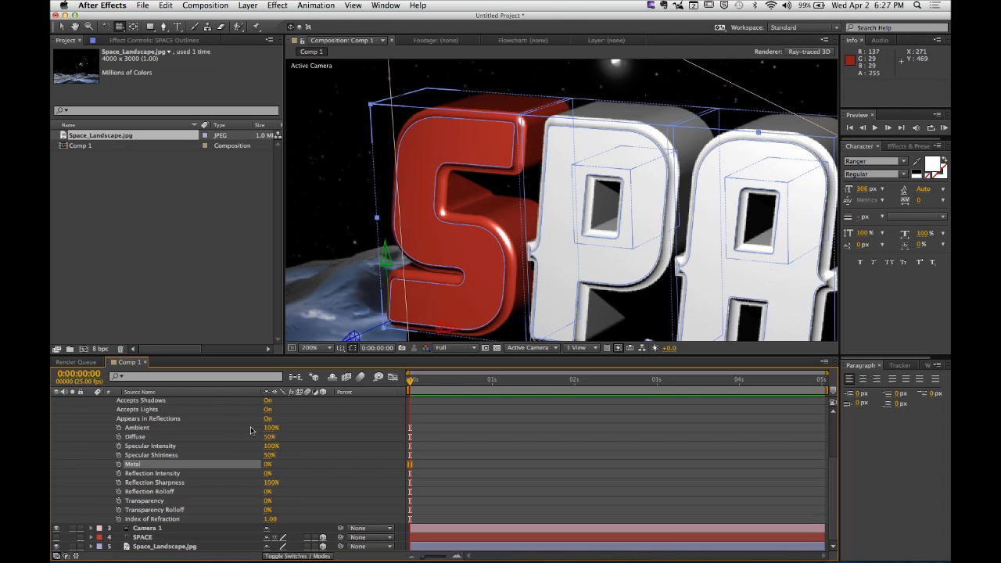
Step: Set the Metal value in the Material Options of SPACE Outlines to 50%
left_click(190, 546)
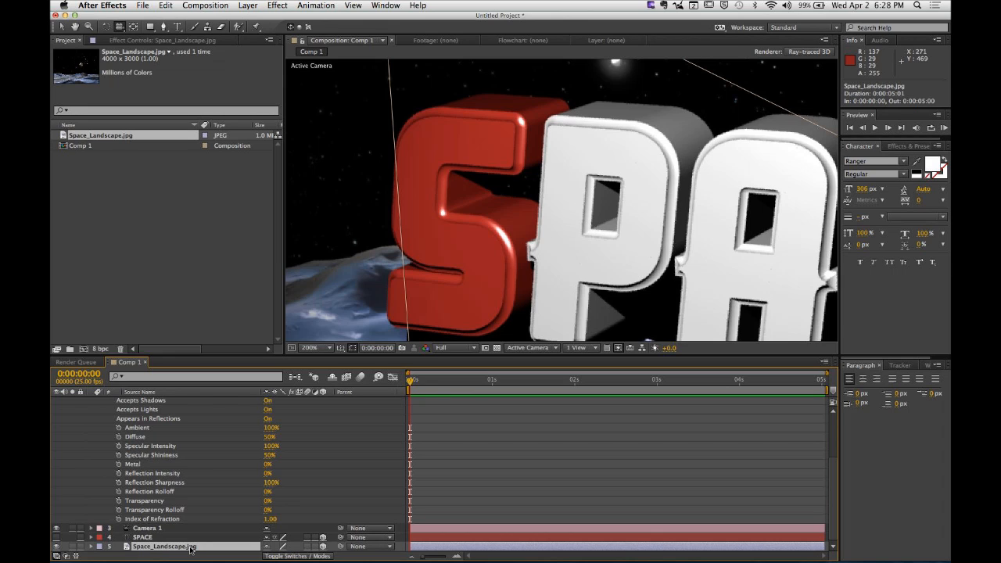
left_click(148, 466)
left_click(267, 464)
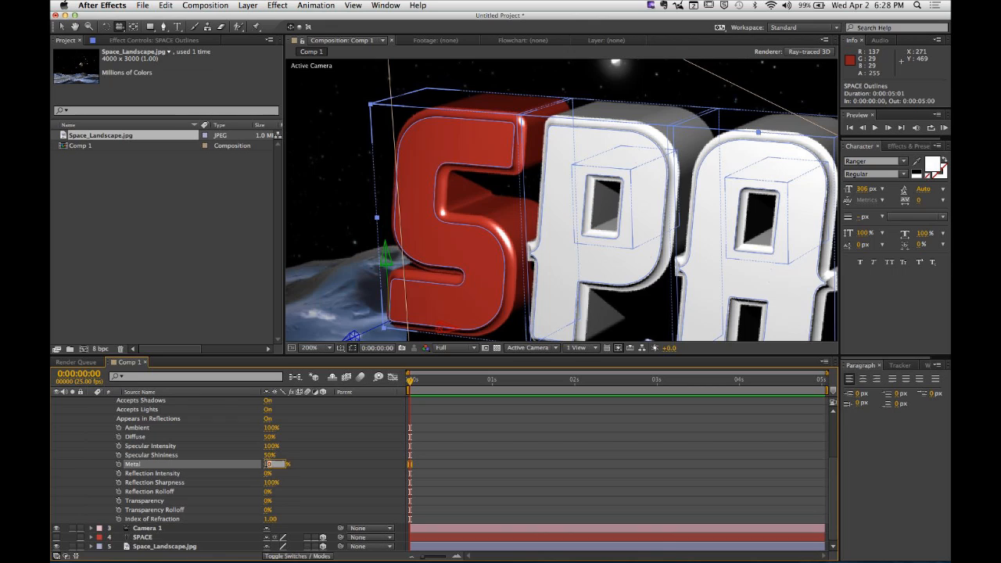
type("50")
key("Return")
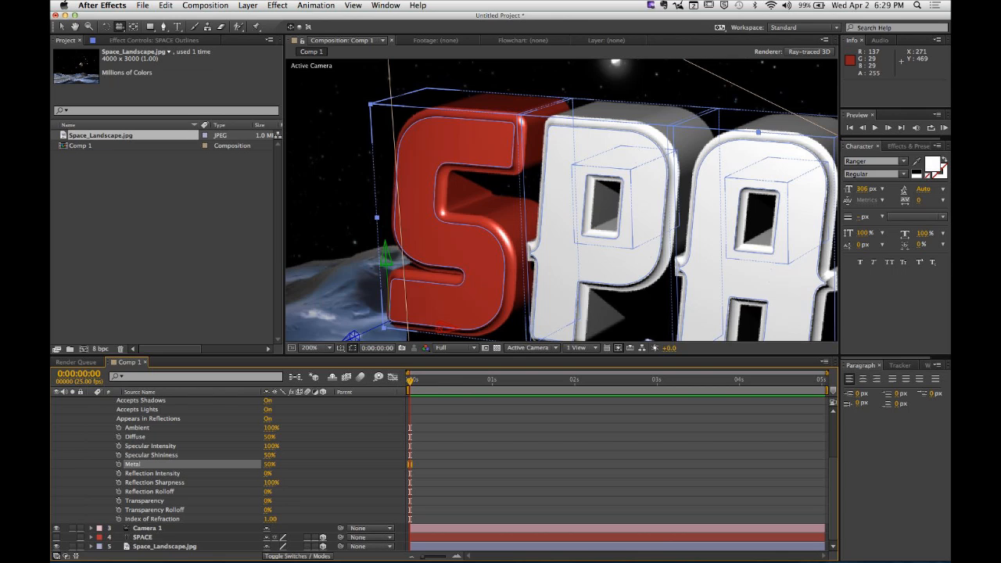
Step: Set Reflection Intensity to 100% in the Material Options of SPACE Outlines and deselect the layer
left_click(176, 474)
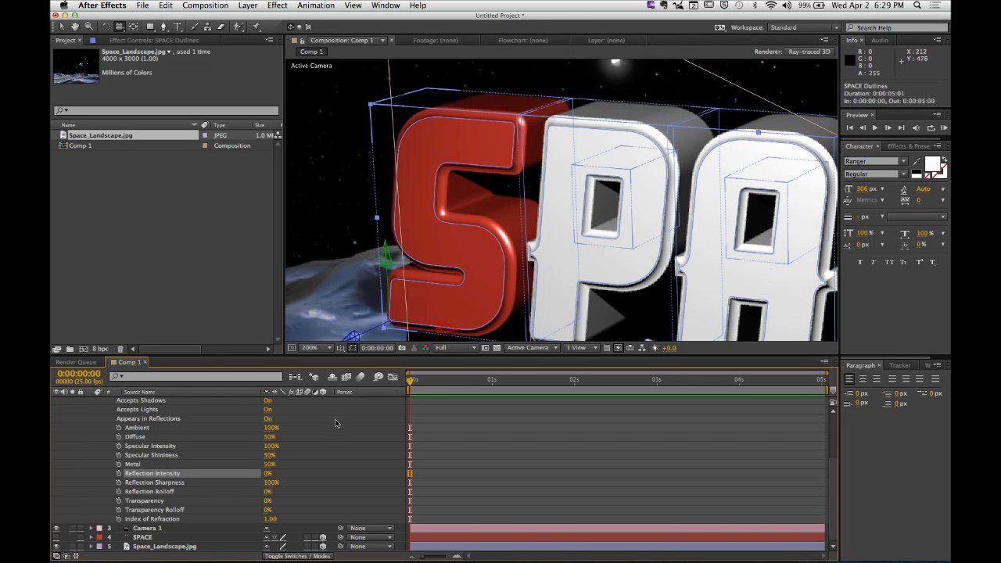
left_click(266, 477)
type("100")
key("Return")
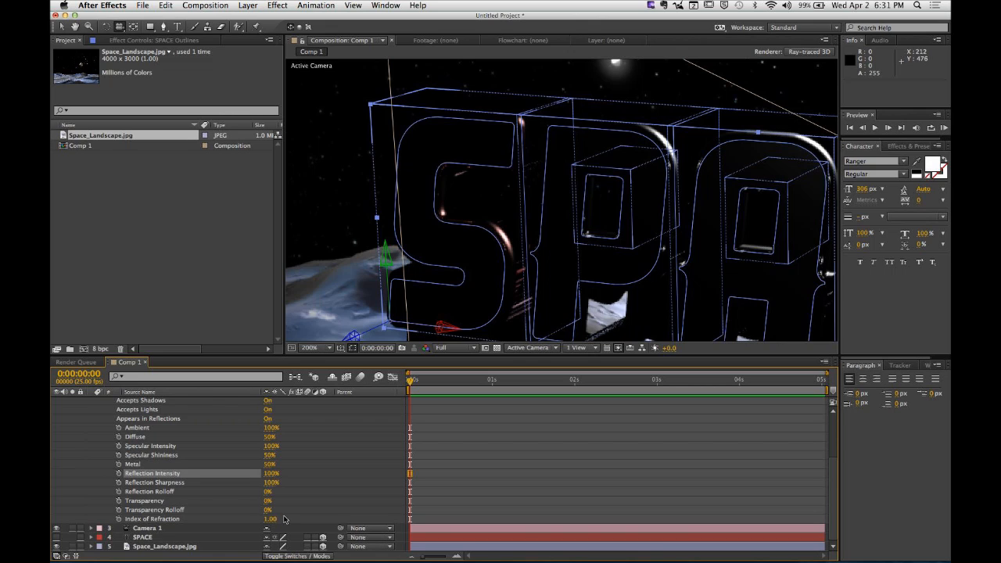
left_click(321, 480)
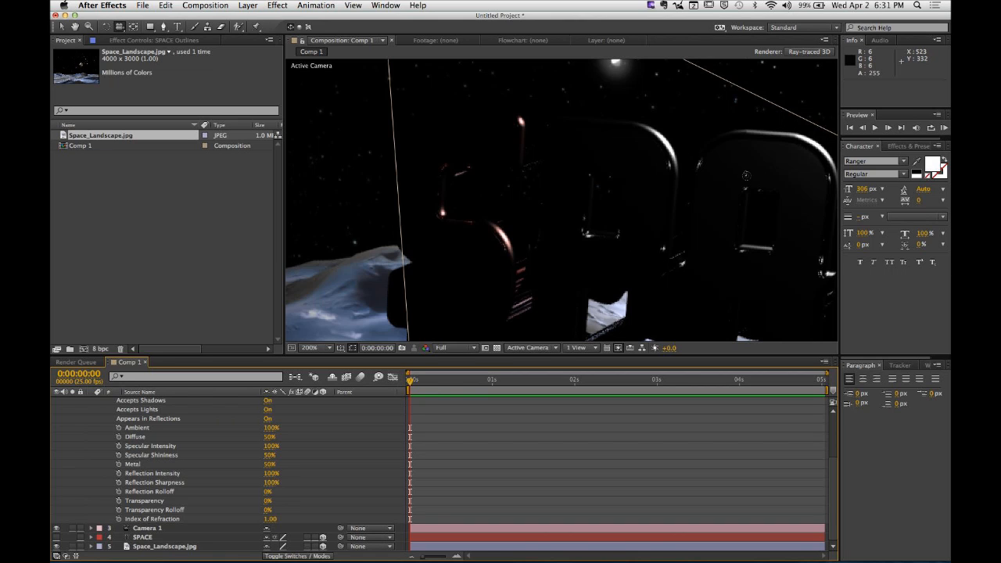
Step: Orbit Camera 1 around to a steep side view of the SPACE letters
left_click(147, 528)
left_click_drag(725, 179, 518, 195)
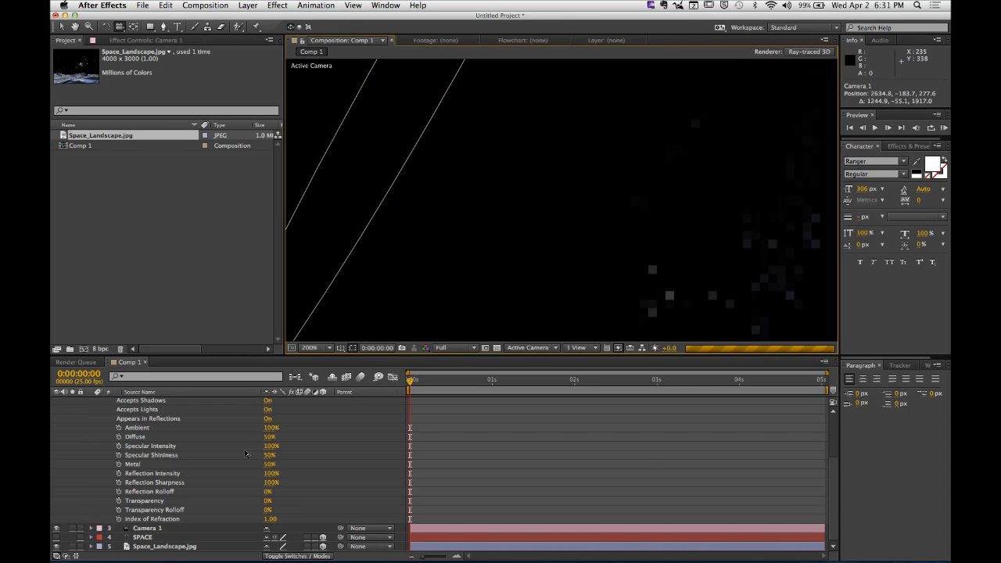
Step: Set Reflection Intensity to 50% in the Material Options of SPACE Outlines and deselect the layer
scroll(245, 454, "up", 3)
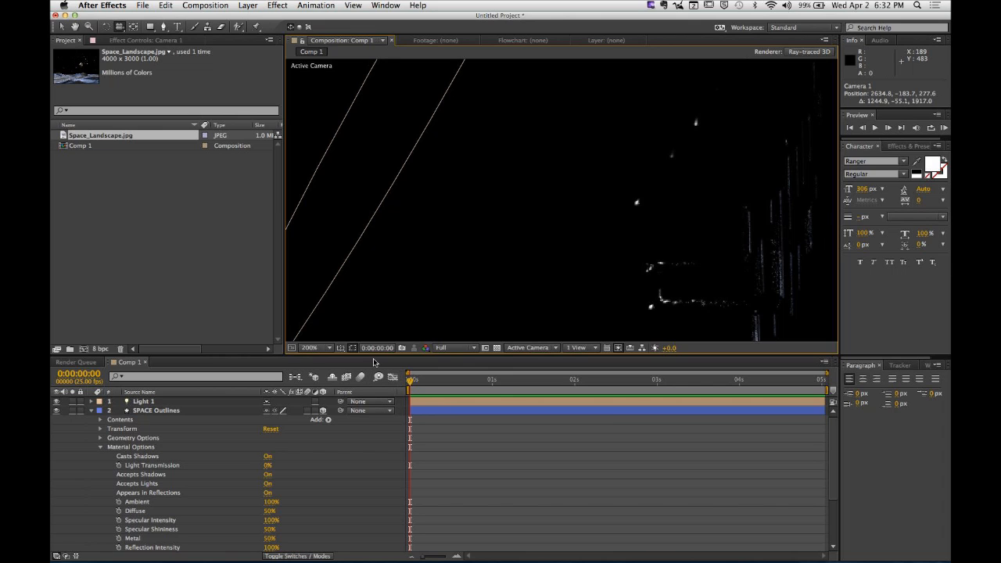
scroll(234, 473, "down", 5)
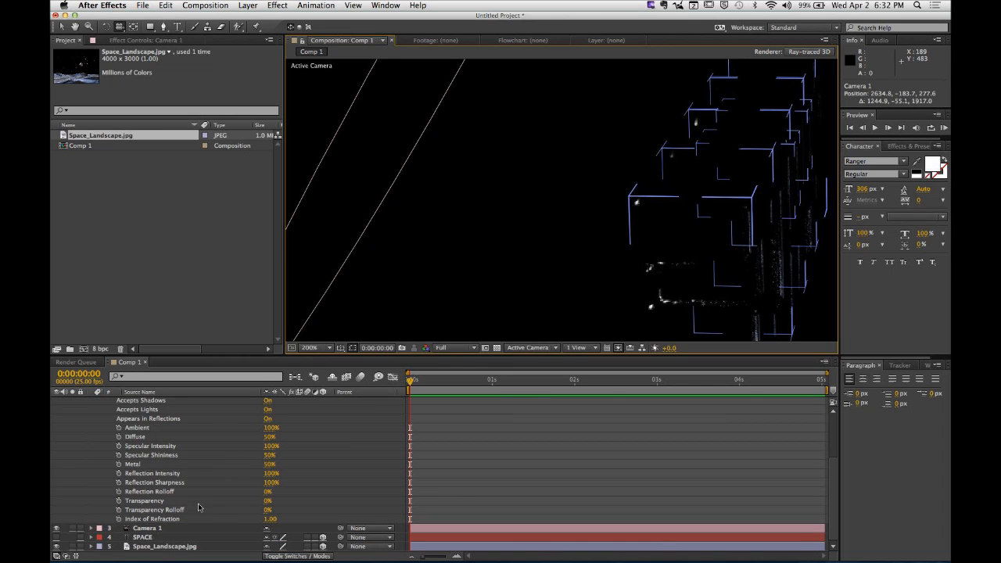
left_click(271, 474)
type("50")
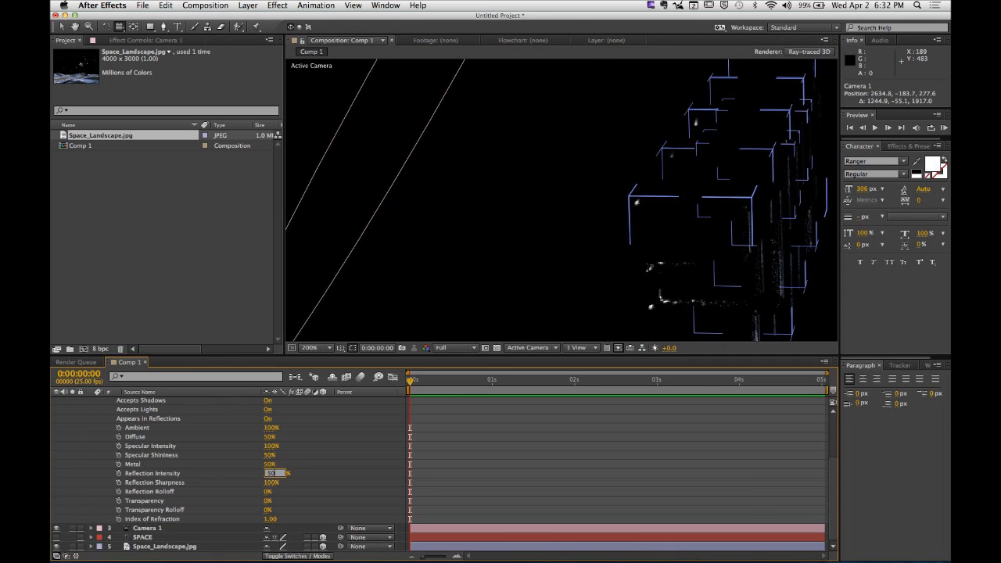
key("Return")
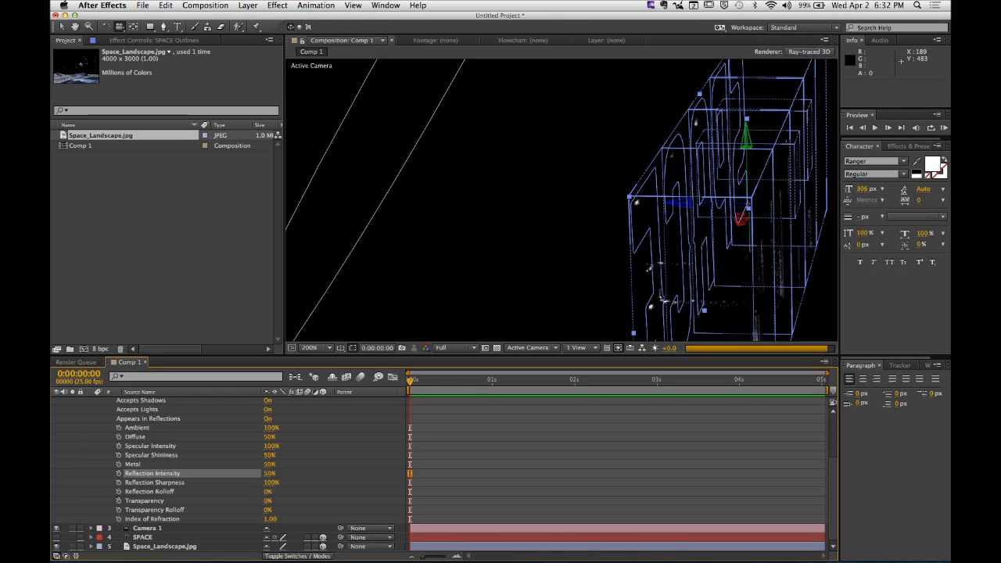
left_click(483, 471)
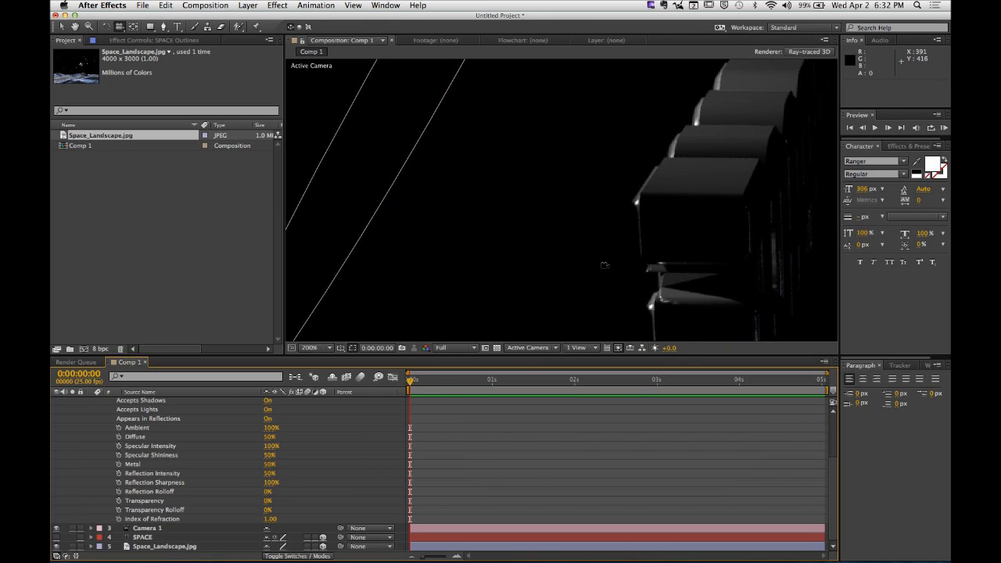
Step: Orbit Camera 1 back to an angled front view of the SPACE letters and inspect the reflections inside the S up close
left_click_drag(598, 268, 791, 236)
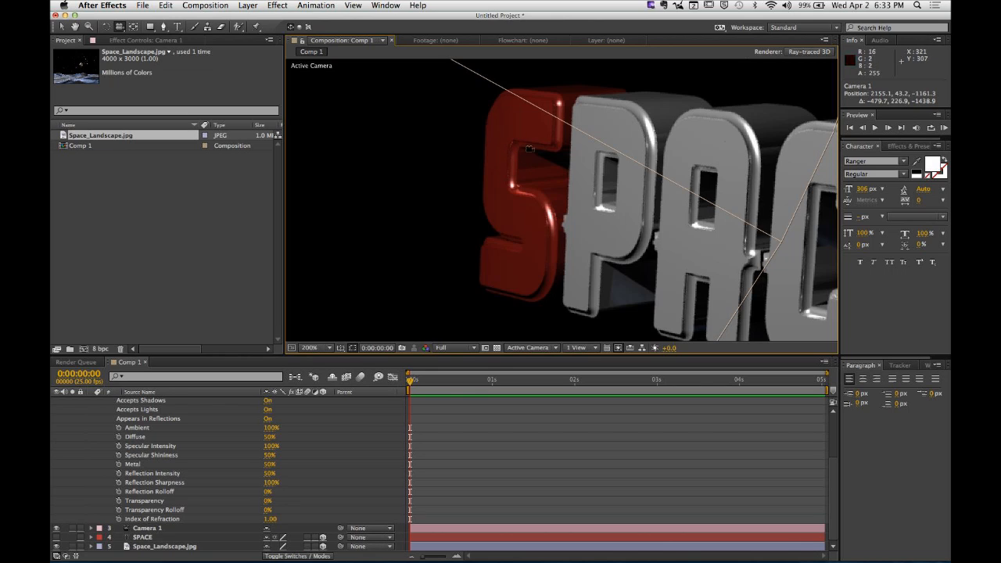
scroll(508, 147, "up", 2)
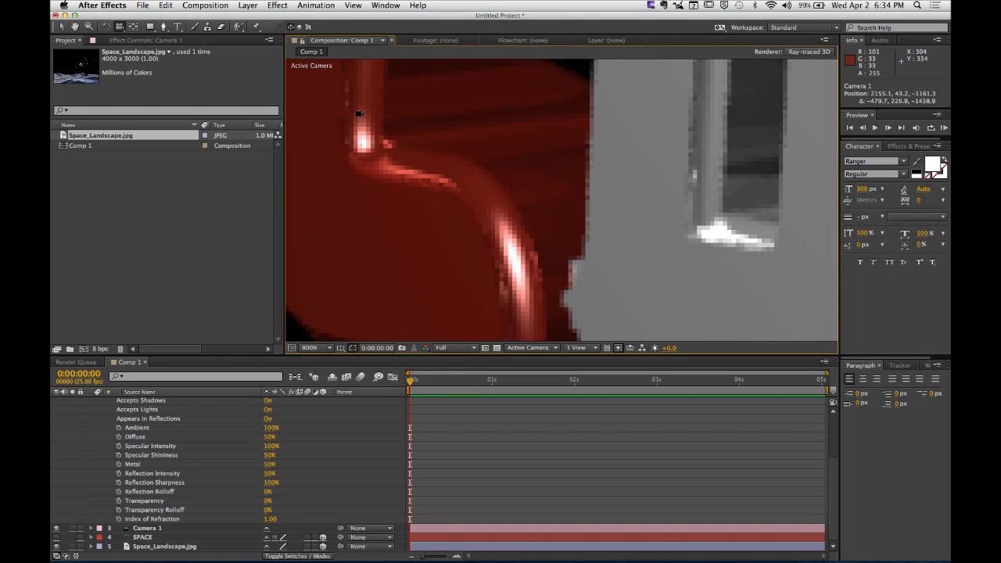
left_click(76, 26)
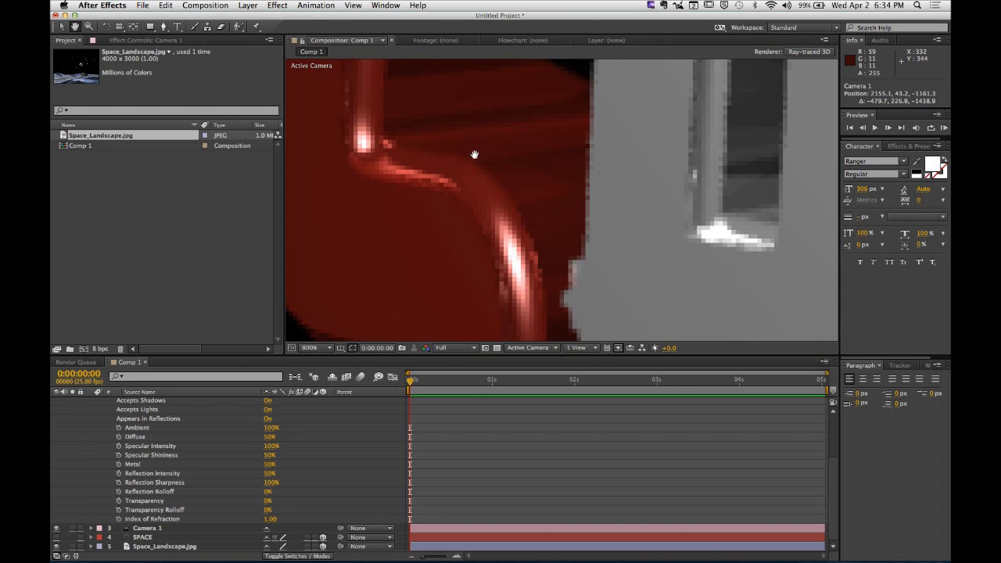
left_click_drag(377, 109, 471, 271)
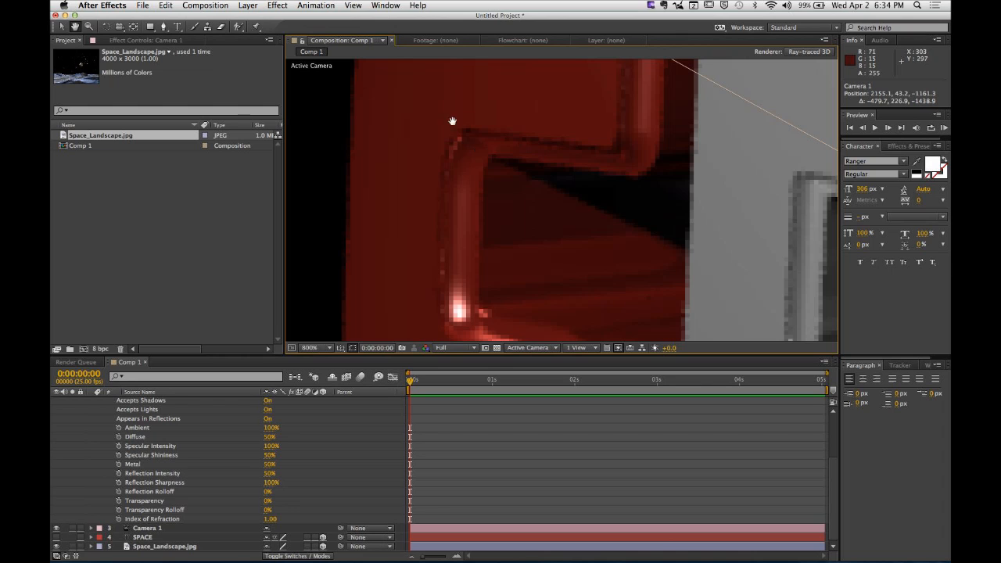
scroll(517, 142, "down", 6)
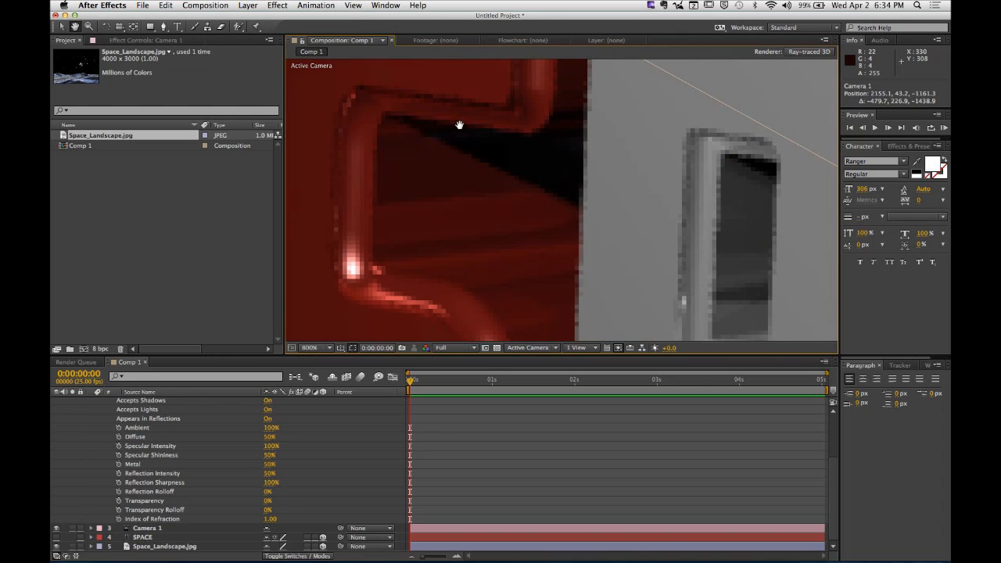
left_click_drag(623, 210, 498, 133)
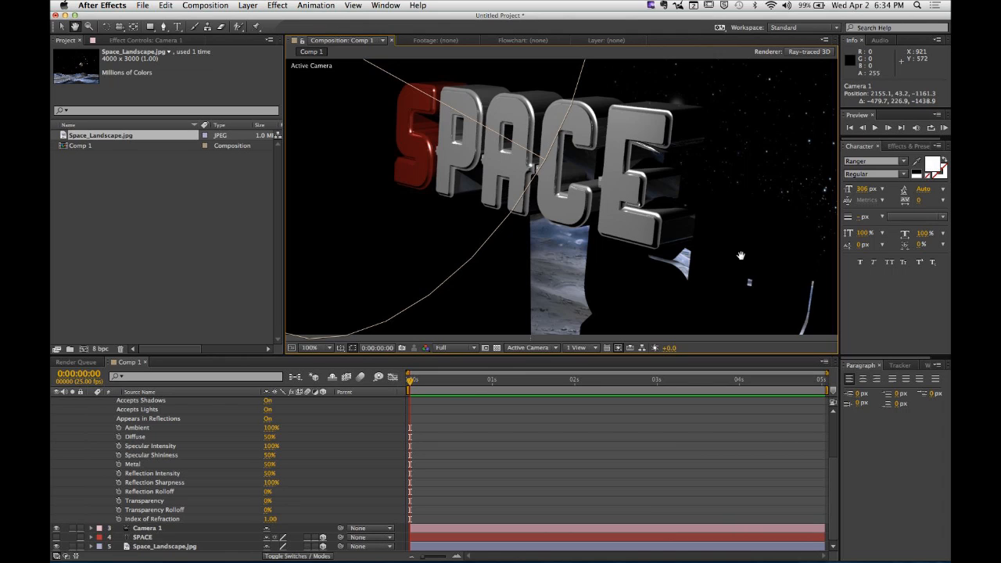
Step: Switch to the Selection tool and set Reflection Intensity to 0% in the Material Options of SPACE Outlines
left_click(266, 537)
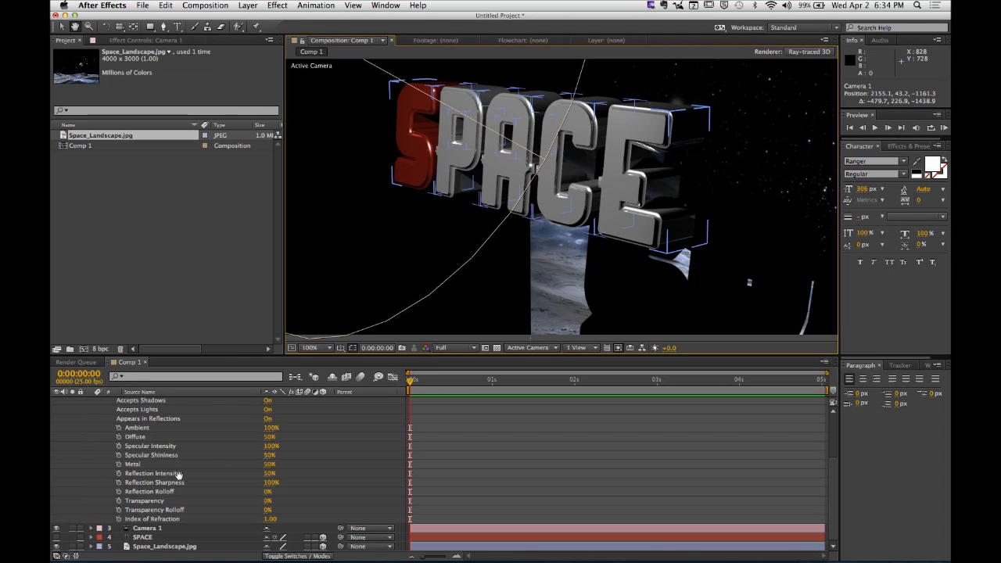
left_click(267, 475)
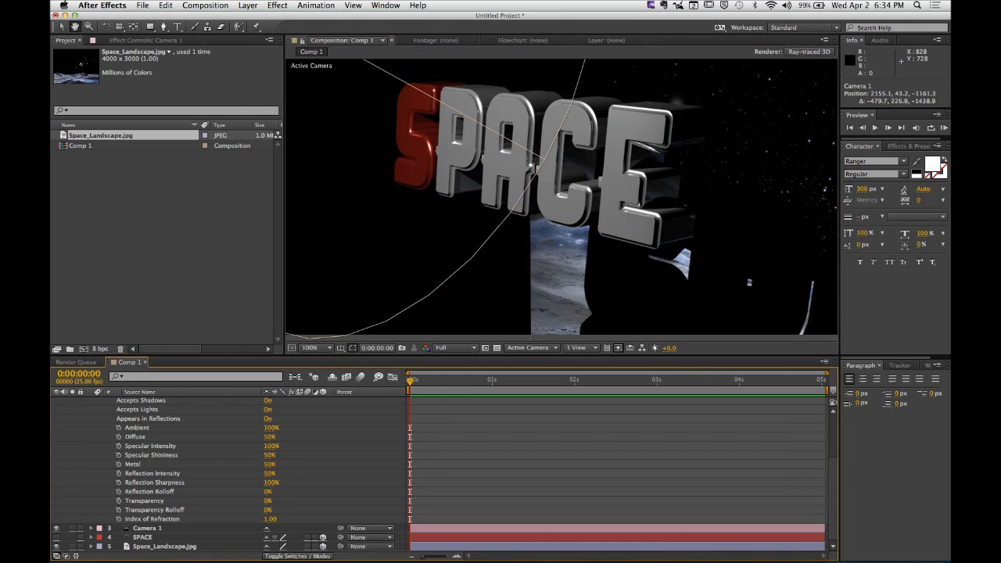
left_click(62, 27)
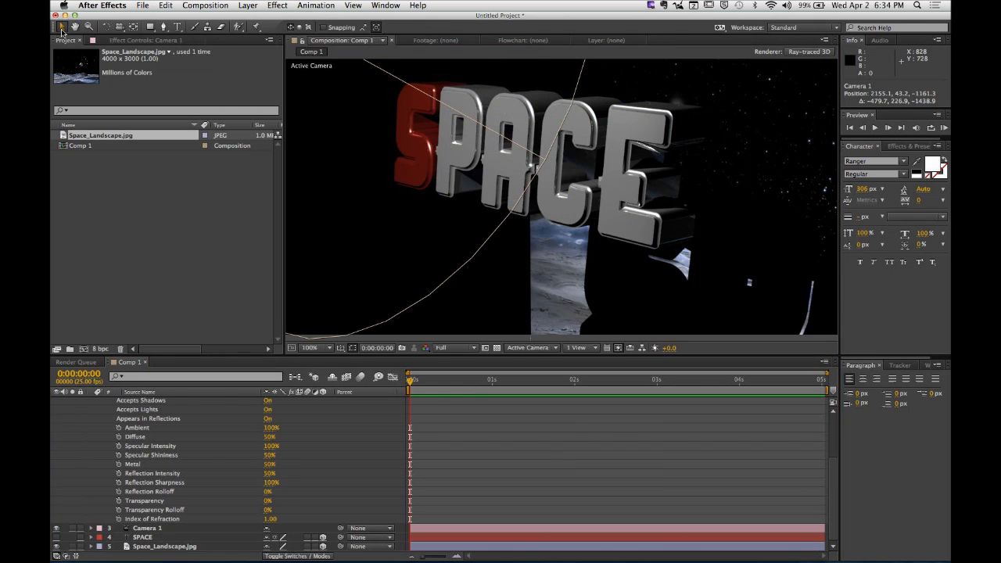
left_click(190, 477)
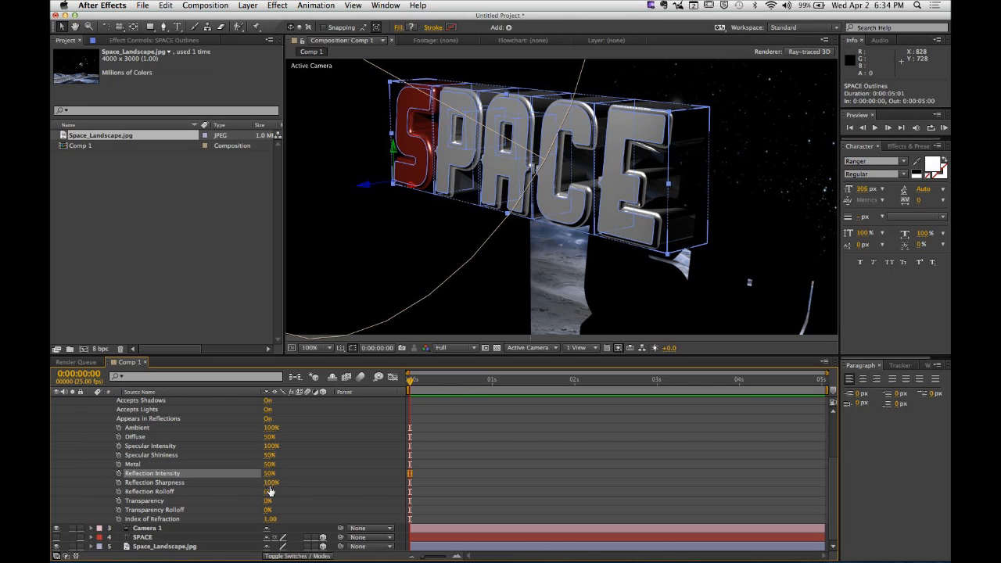
left_click(269, 474)
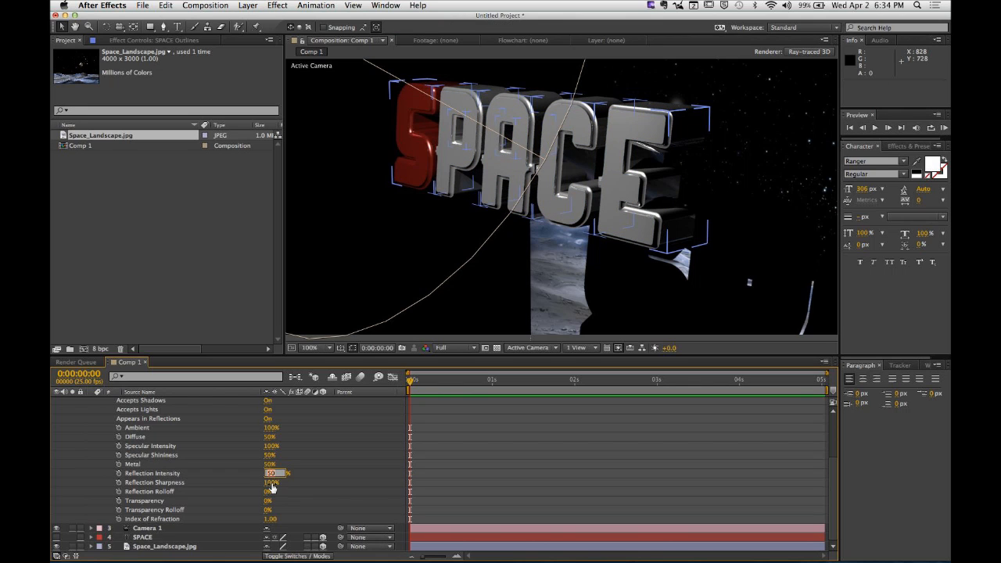
type("0")
key("Return")
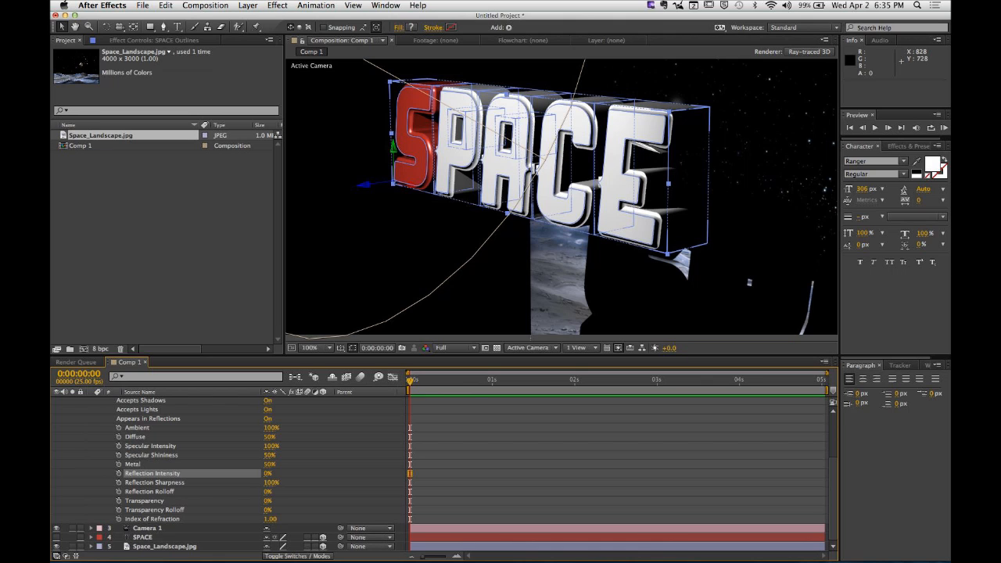
Step: Clear the current selection and start editing the transparency settings in the Material Options of SPACE Outlines
left_click(135, 206)
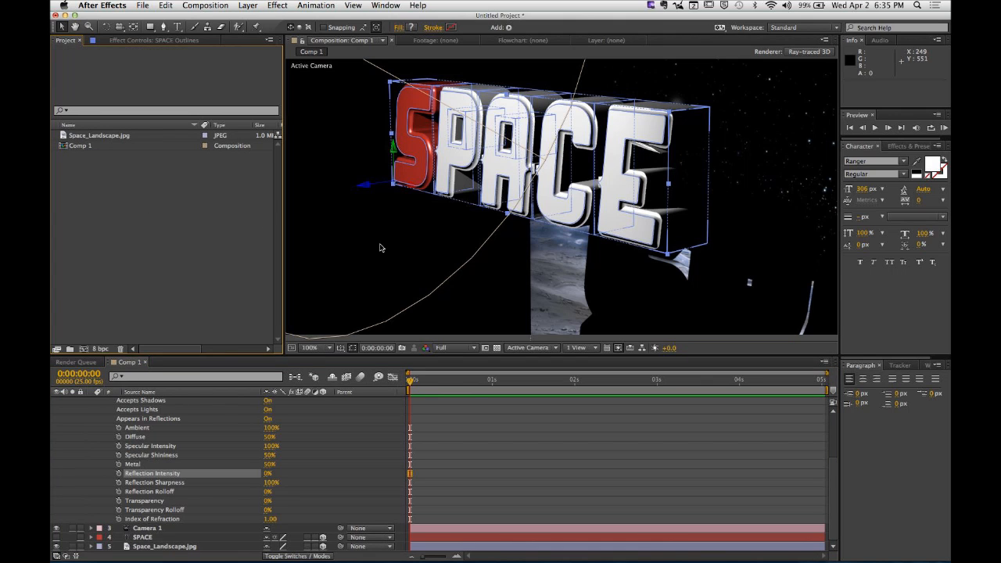
left_click(346, 299)
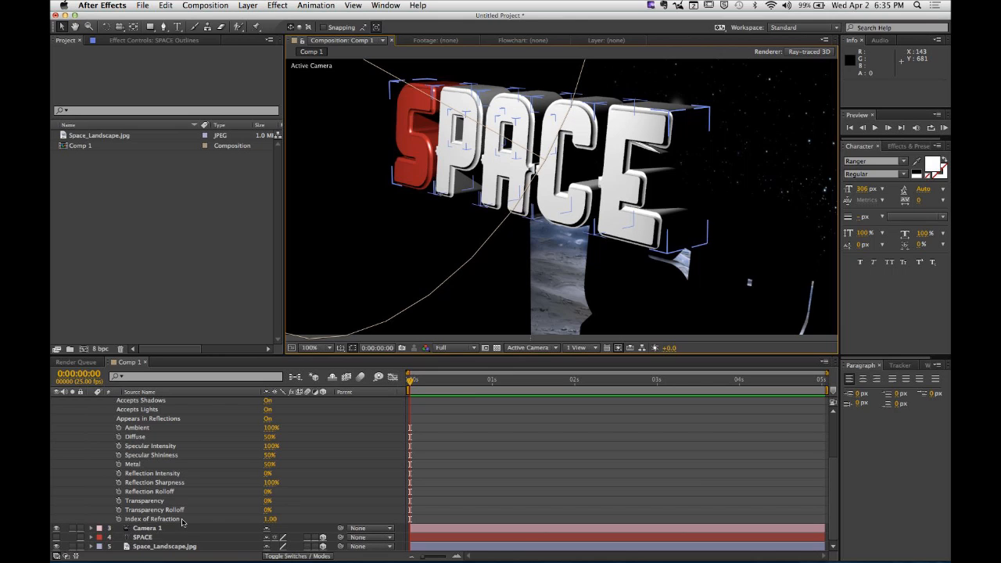
left_click(273, 513)
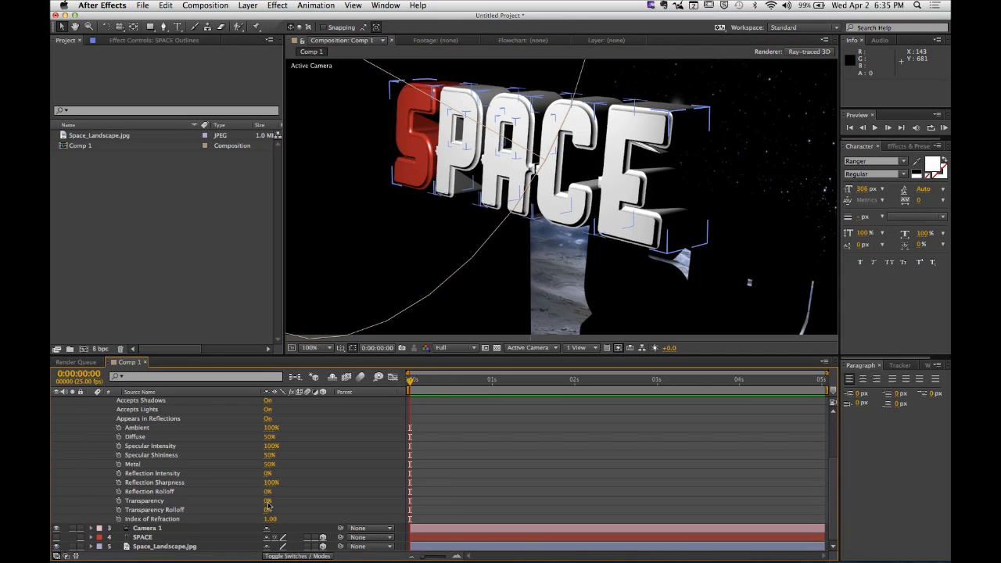
Step: Set the SPACE Outlines layer's Transparency to 50% in its Material Options
left_click(267, 502)
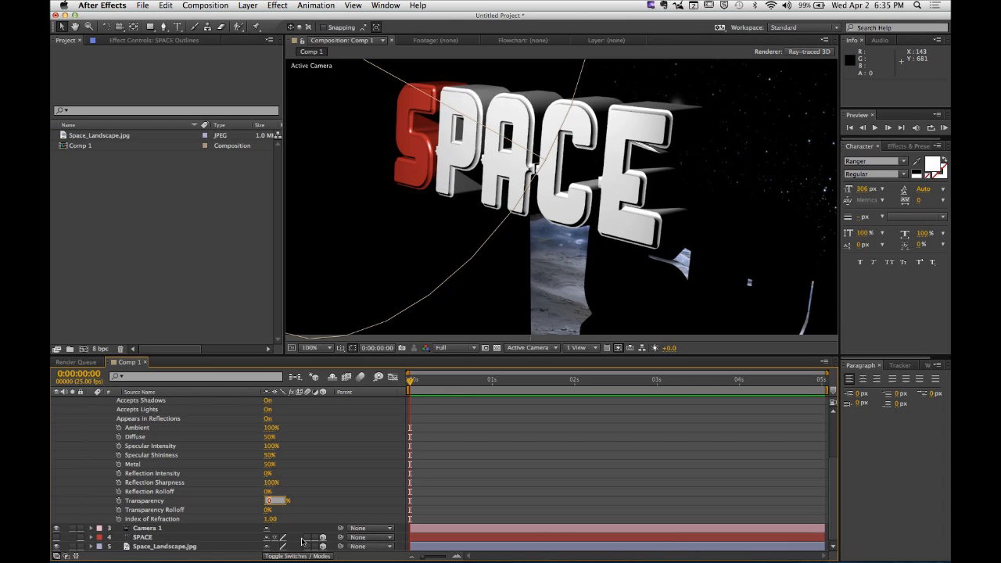
type("50")
key("Return")
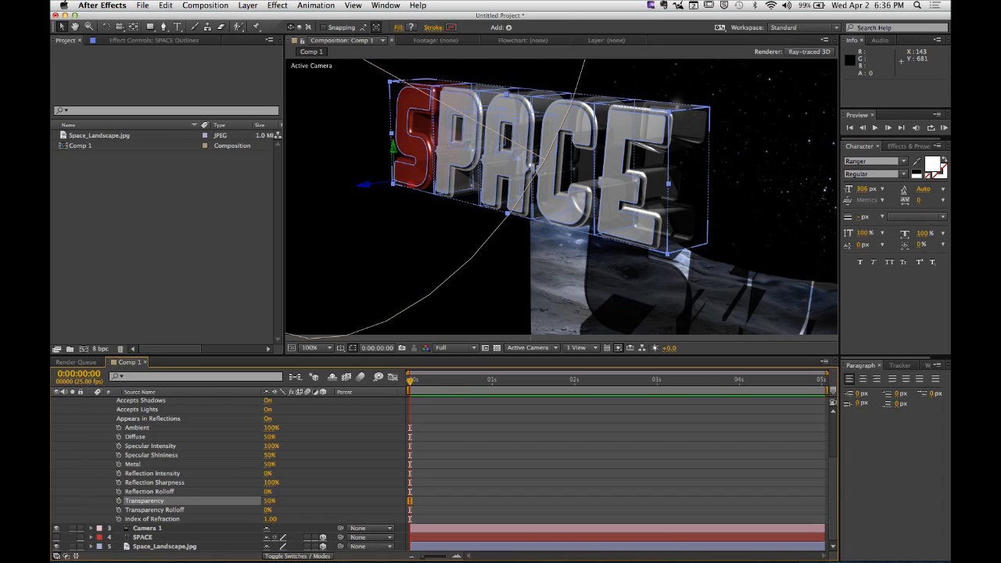
Step: Set the SPACE Outlines layer's Index of Refraction to 1.33 in its Material Options
scroll(200, 501, "up", 3)
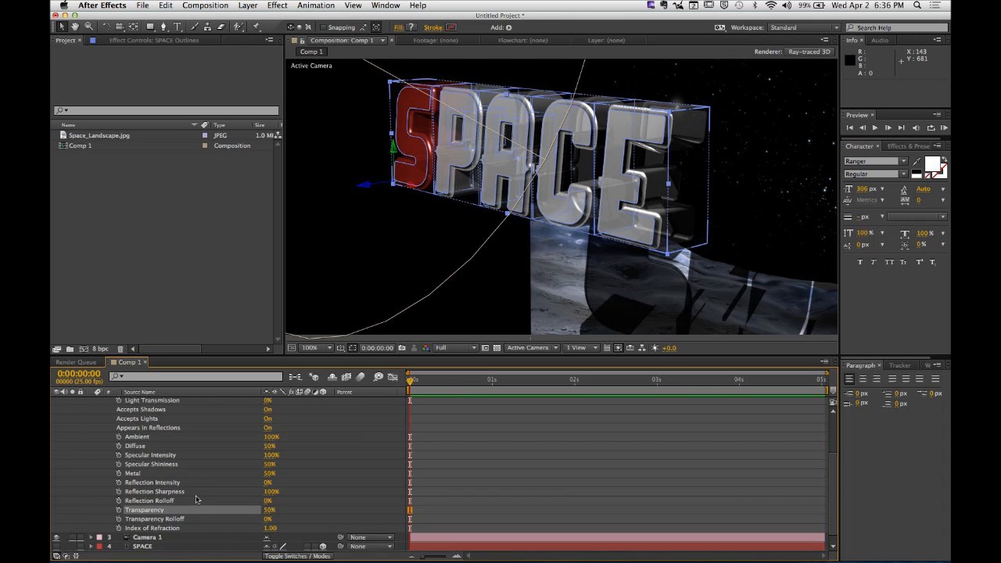
scroll(196, 500, "up", 1)
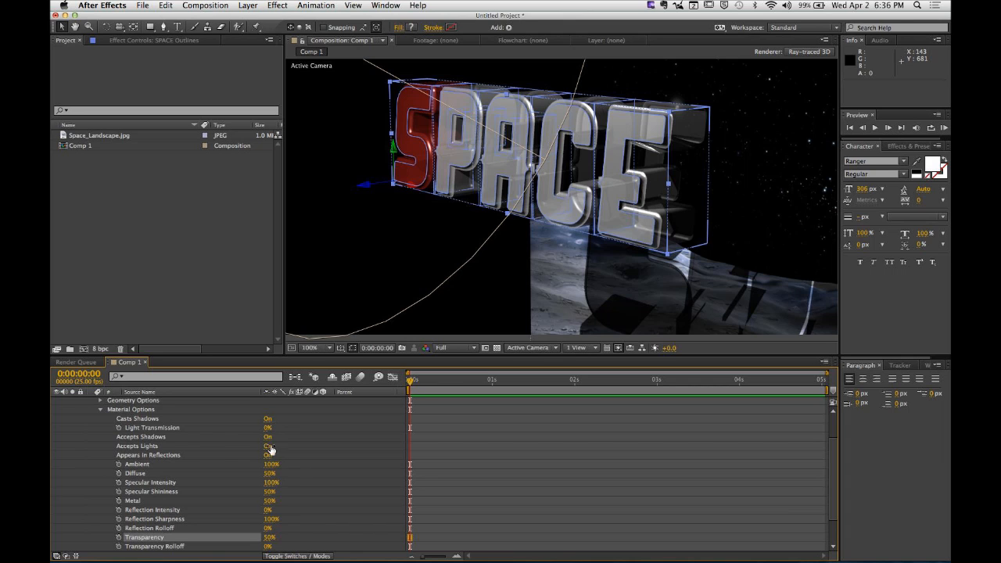
scroll(270, 477, "down", 1)
scroll(244, 516, "down", 3)
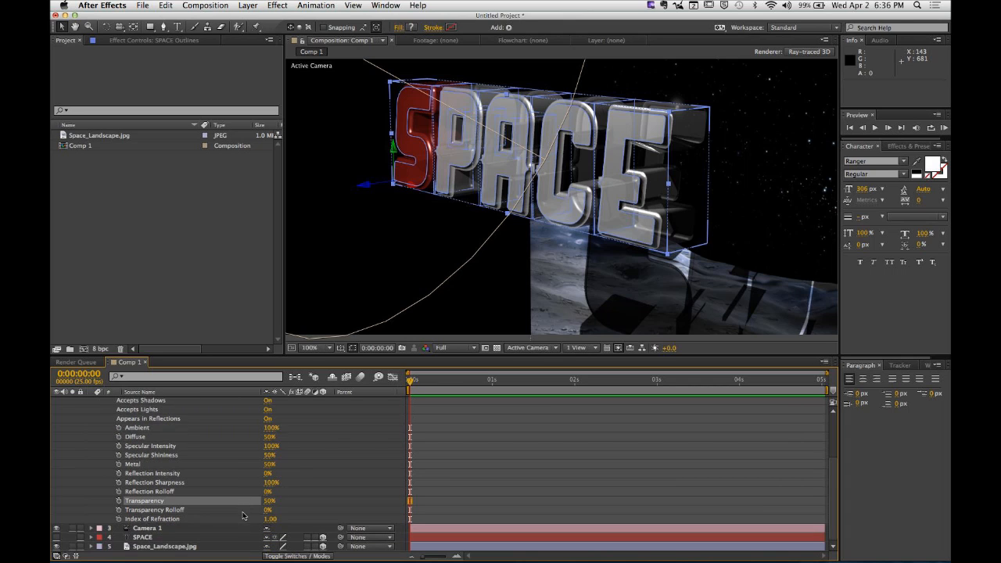
left_click(270, 520)
type("1.33")
key("Return")
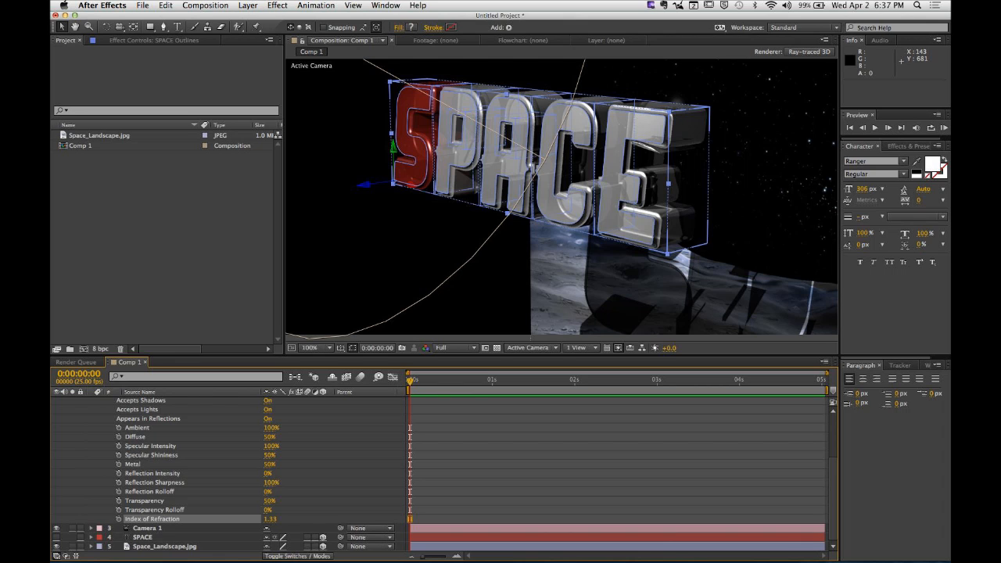
Step: Collapse the properties of the SPACE Outlines layer and deselect it
scroll(157, 442, "up", 4)
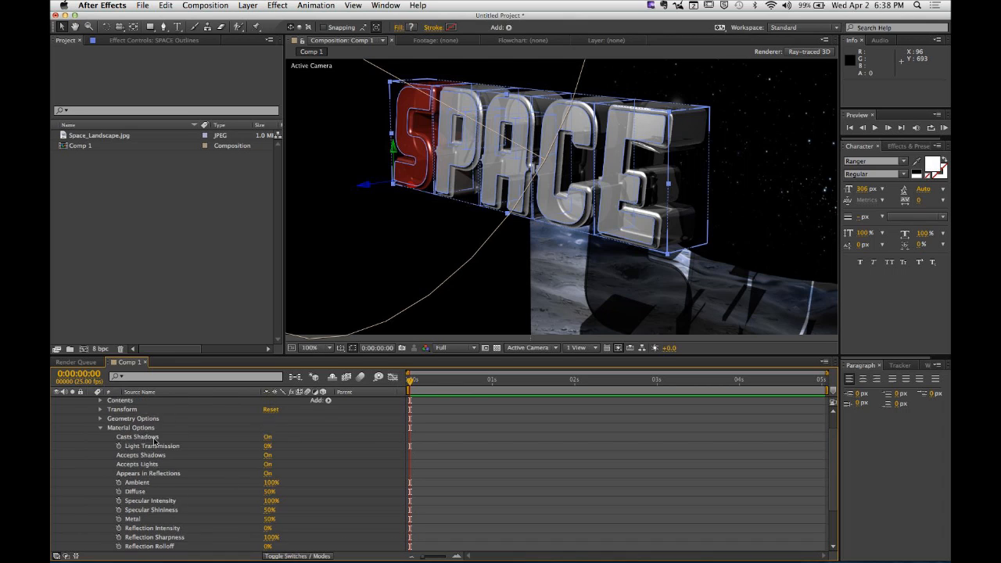
left_click(92, 411)
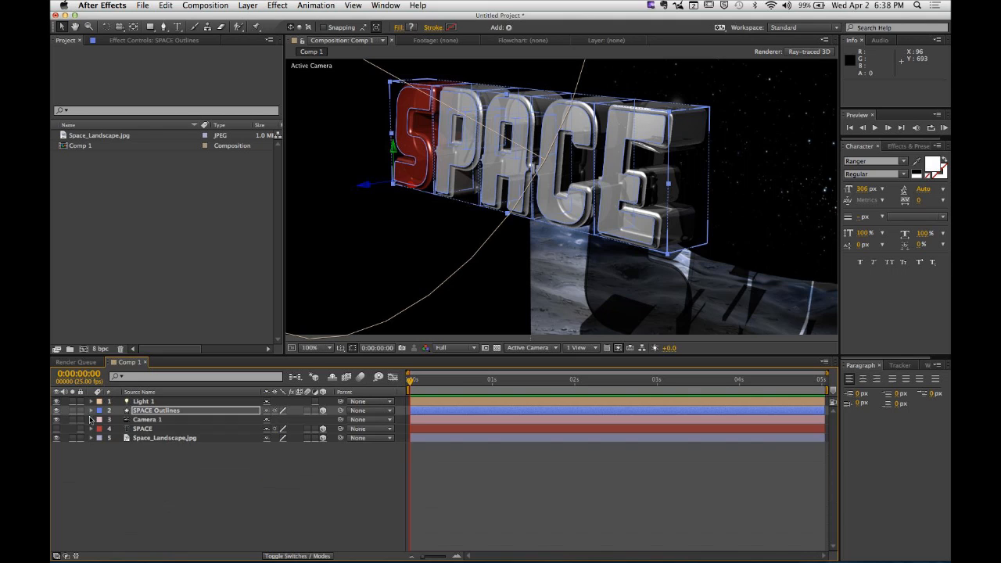
left_click(159, 487)
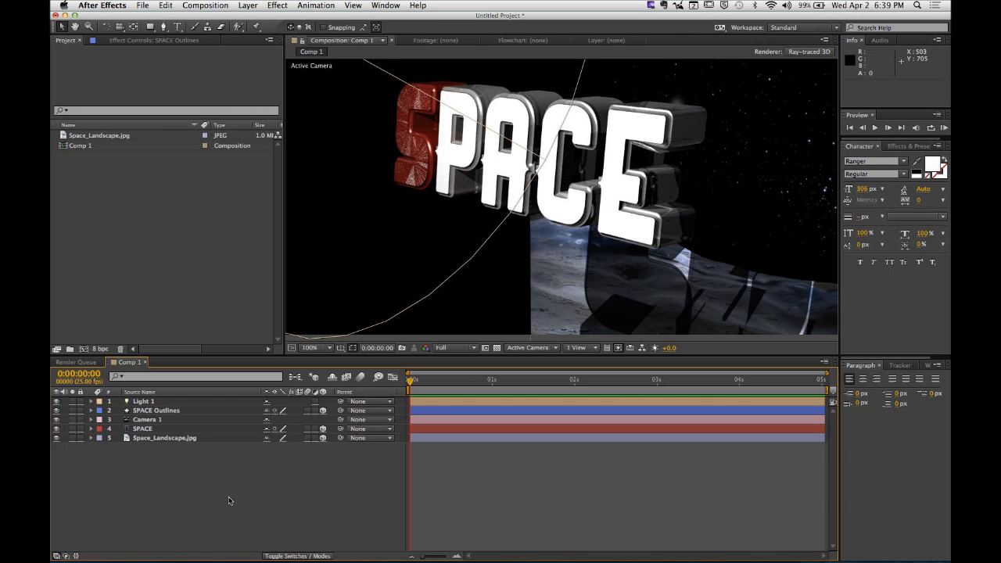
Step: Hide the original SPACE text layer so only the extruded SPACE Outlines layer is shown
left_click(400, 115)
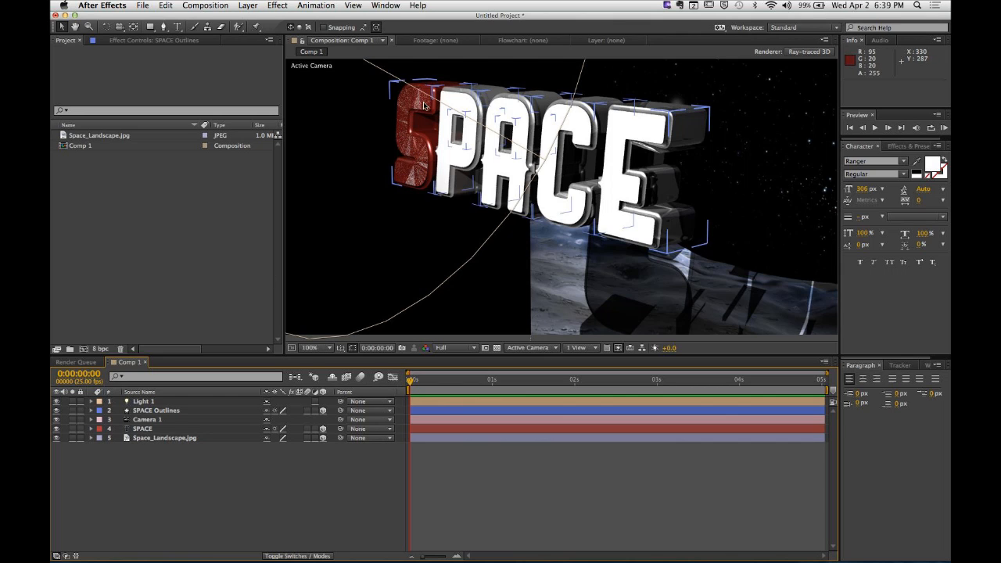
left_click(138, 430)
left_click(291, 308)
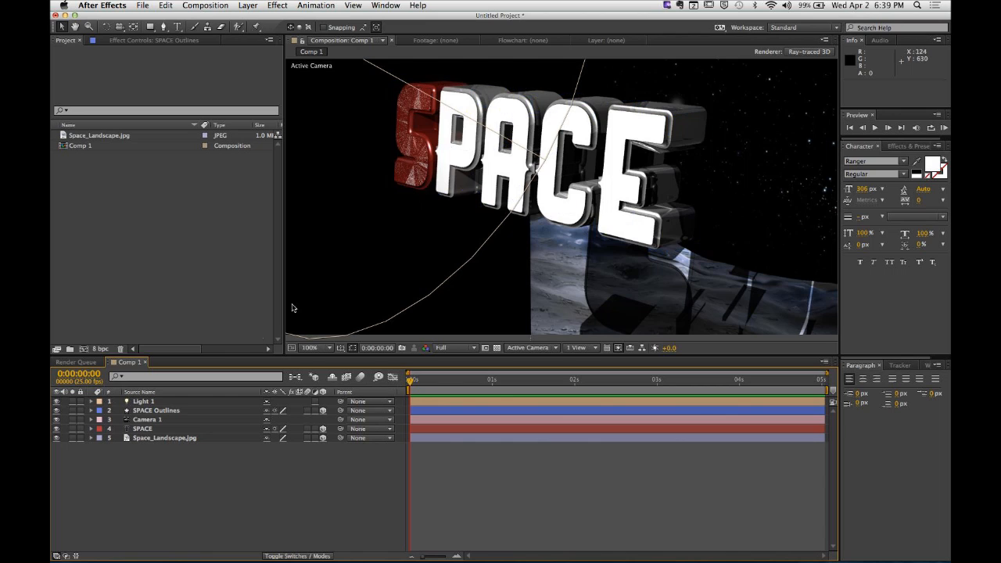
left_click(56, 429)
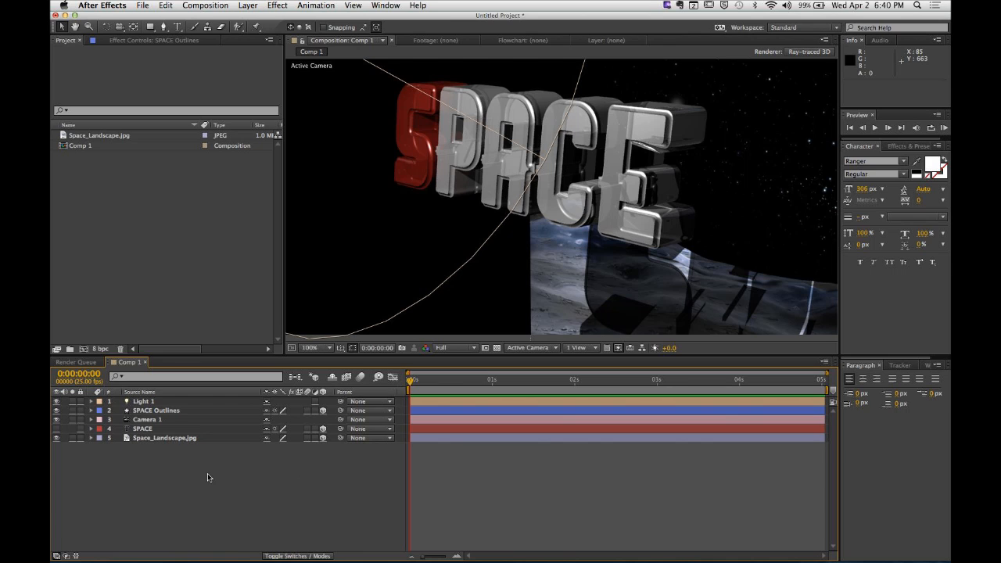
left_click(204, 440)
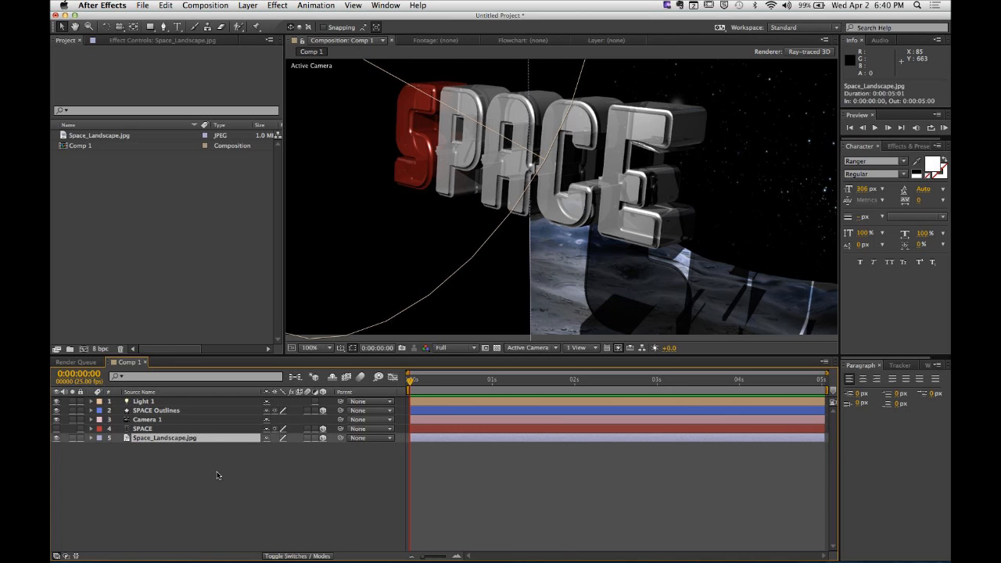
left_click(175, 460)
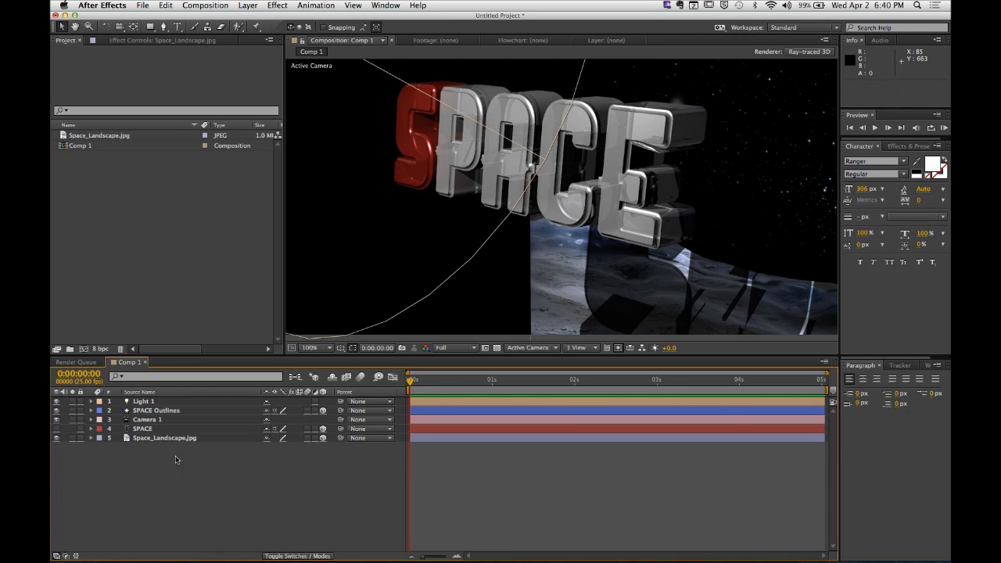
left_click(196, 439)
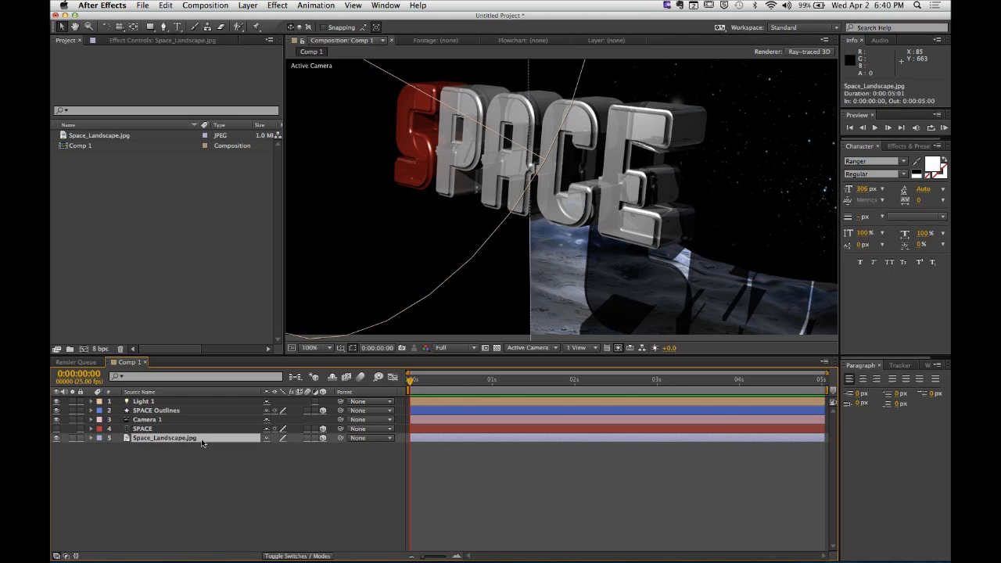
left_click(108, 472)
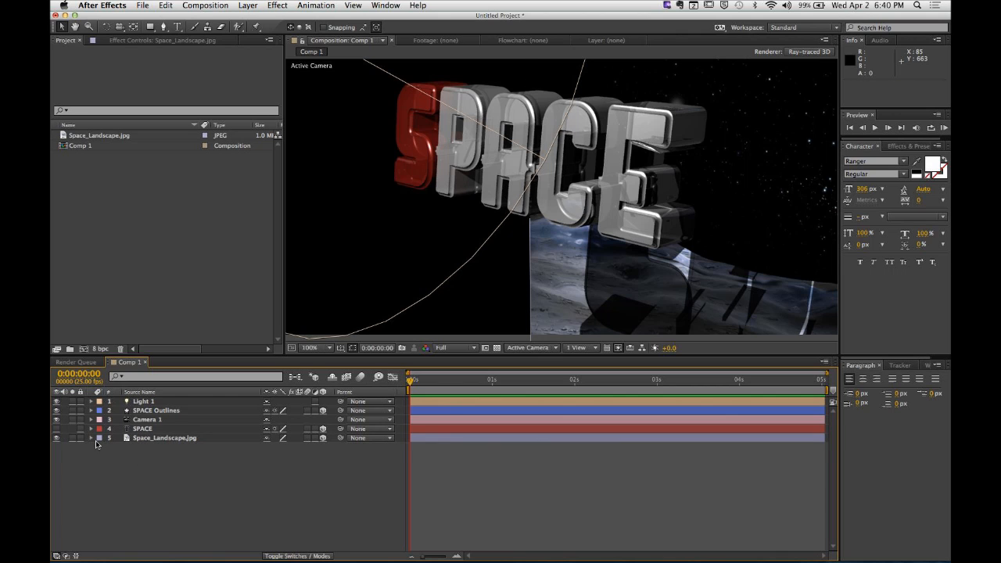
Step: Expand the SPACE Outlines layer and set its Transparency to 0% in the Material Options
left_click(92, 412)
left_click(90, 410)
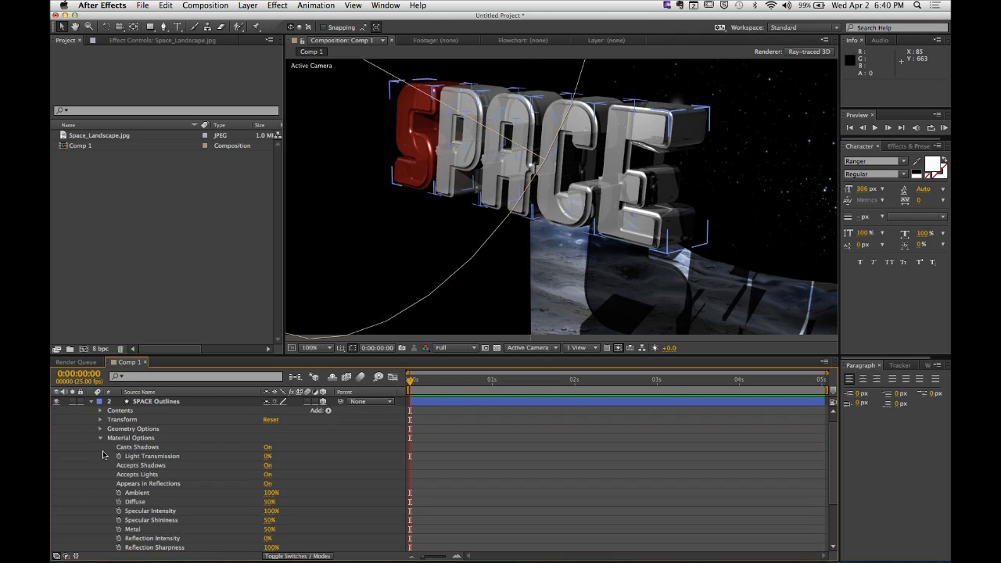
scroll(157, 485, "down", 5)
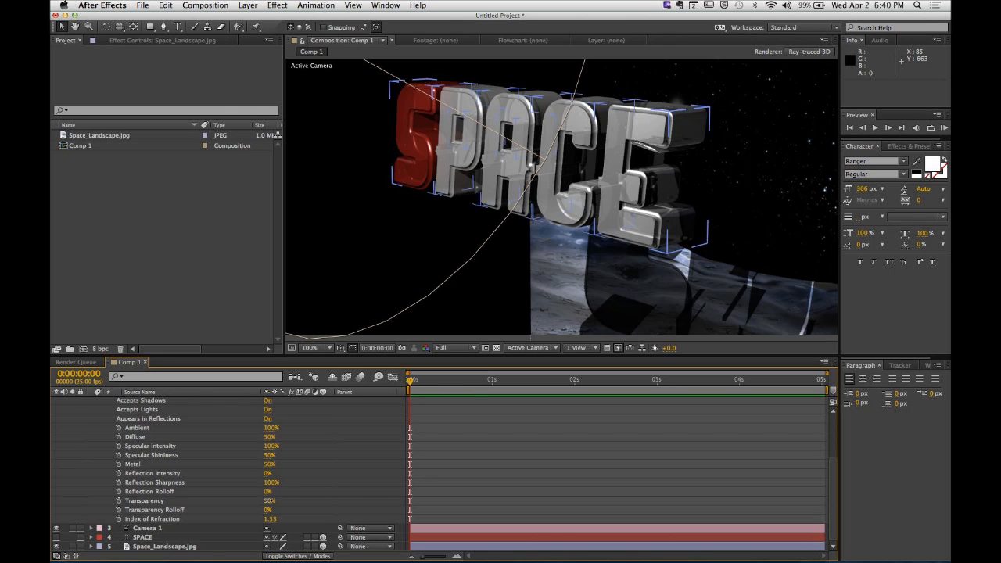
left_click(268, 501)
type("0")
key("Return")
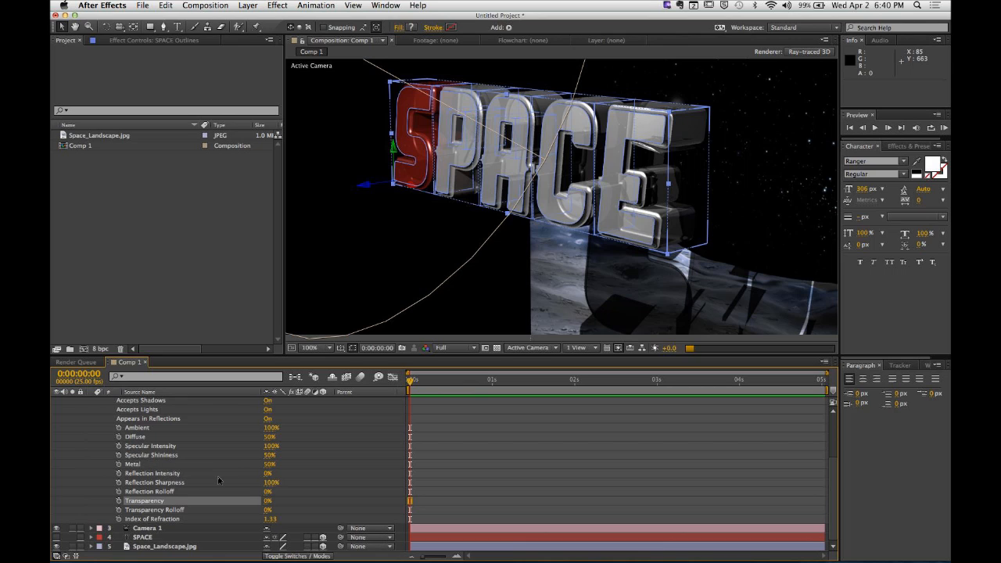
Step: Close up the SPACE Outlines layer's property list and clear the layer selection
left_click(268, 475)
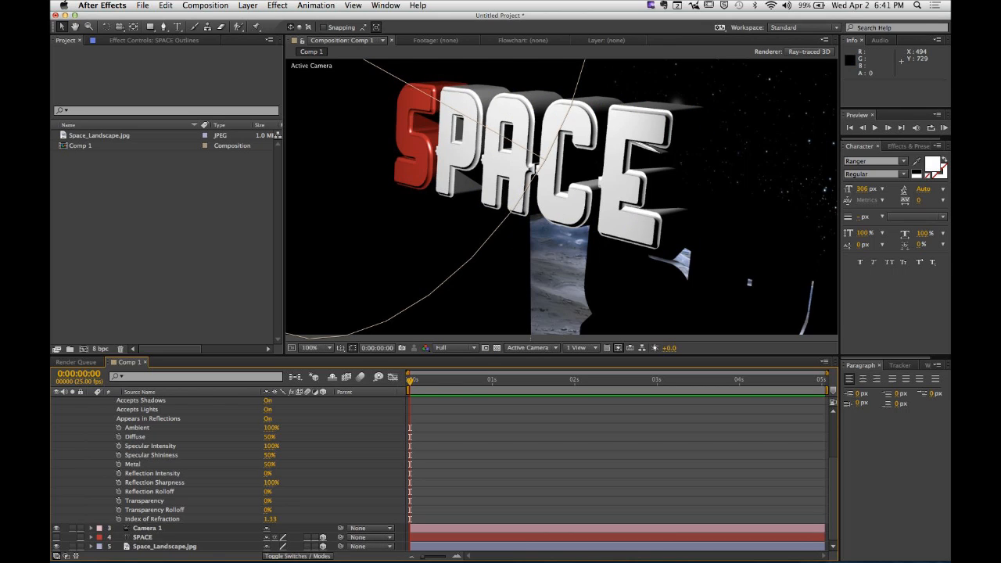
left_click(134, 463)
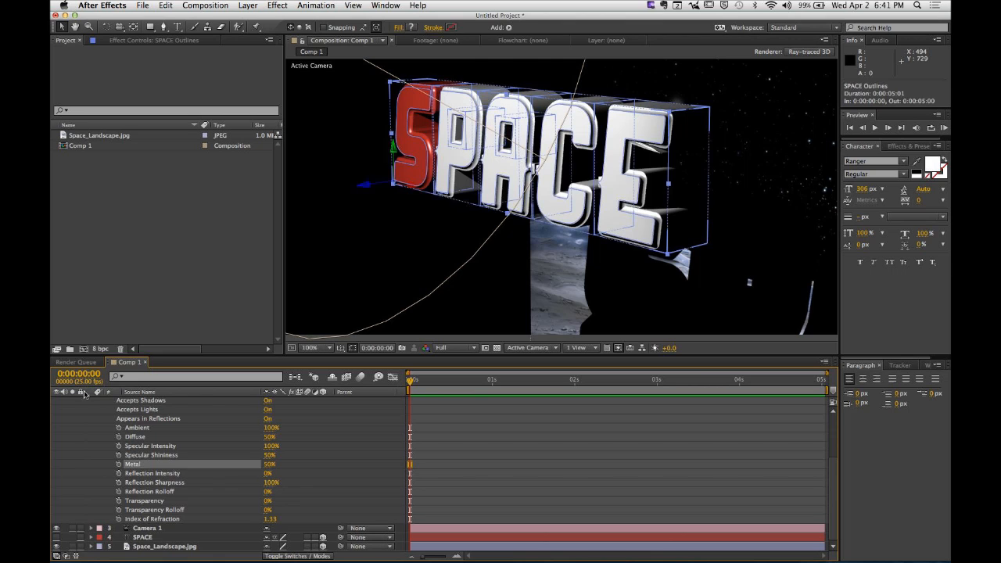
scroll(145, 454, "up", 3)
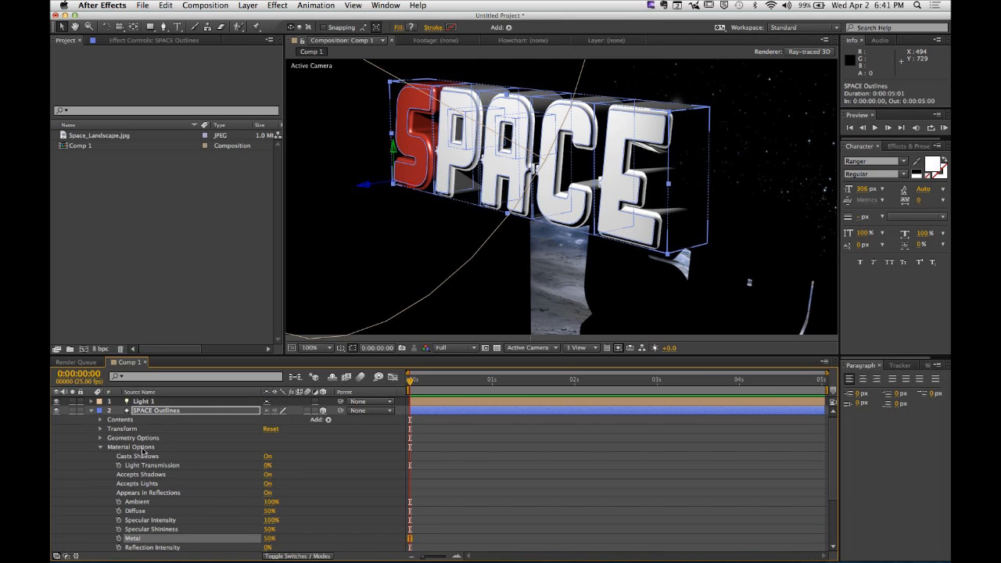
left_click(90, 410)
left_click(173, 495)
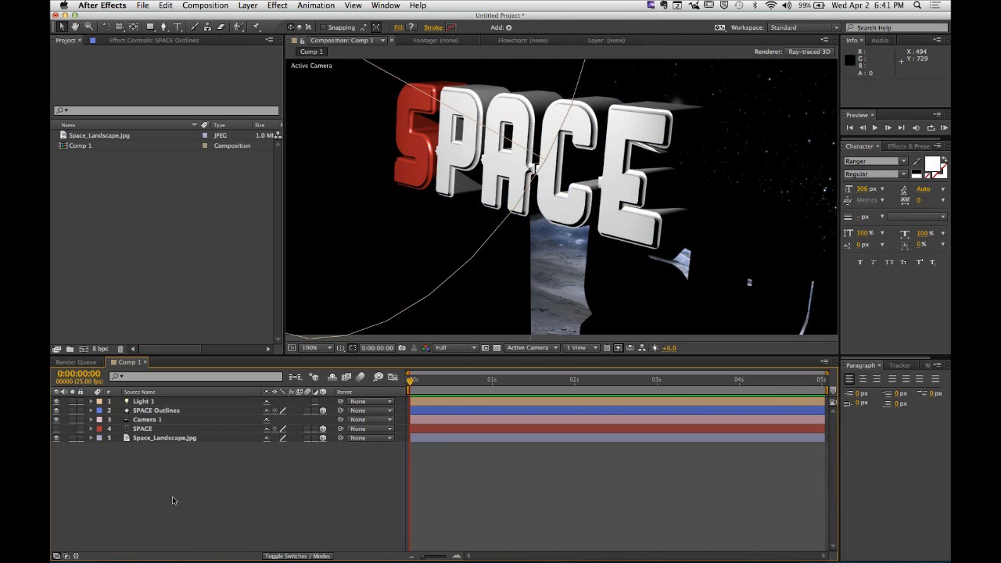
Step: Start importing a footage file and browse to the REFLECTION_MAPS folder inside 3D STUFF, widening its file name column
left_click(141, 263)
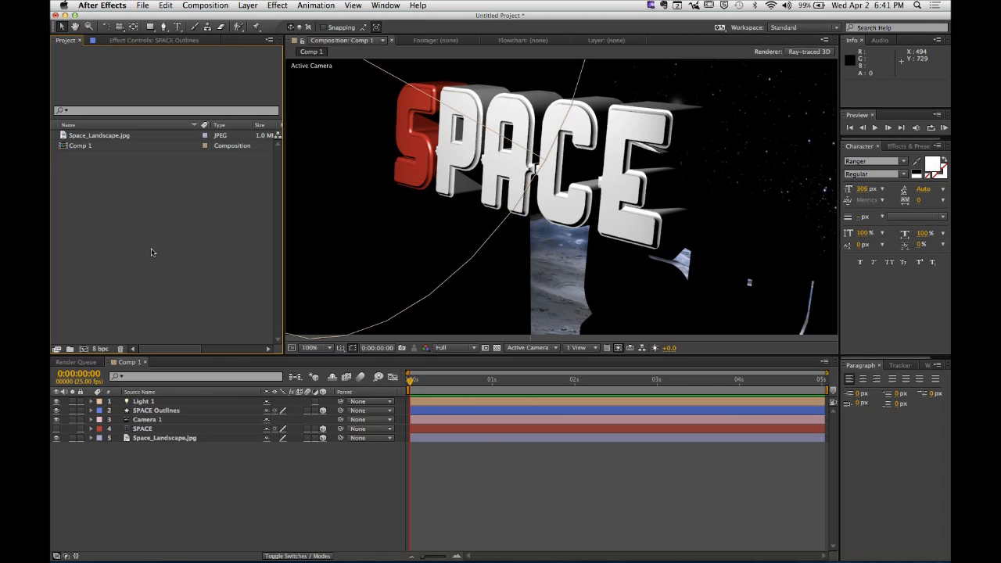
double_click(152, 252)
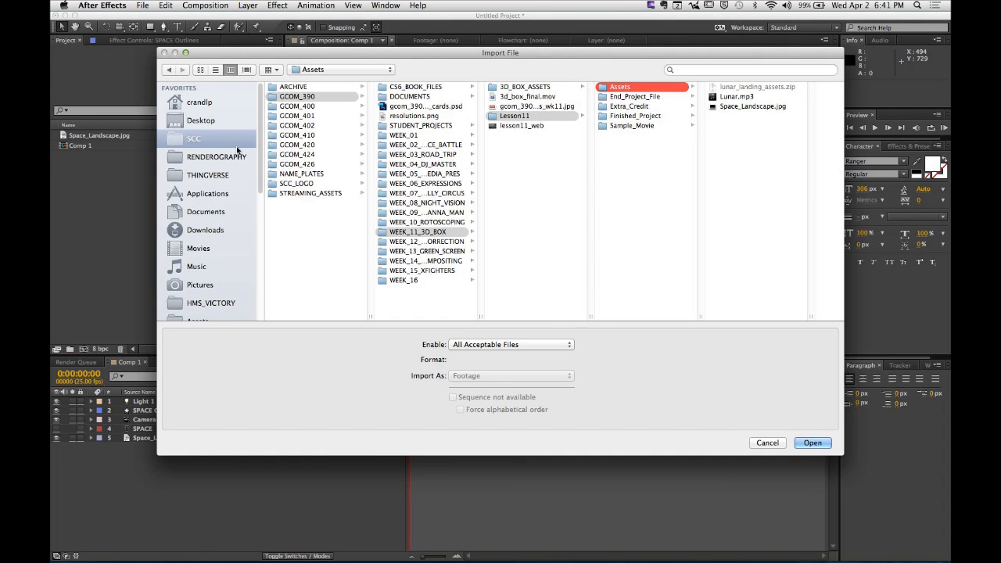
left_click(215, 107)
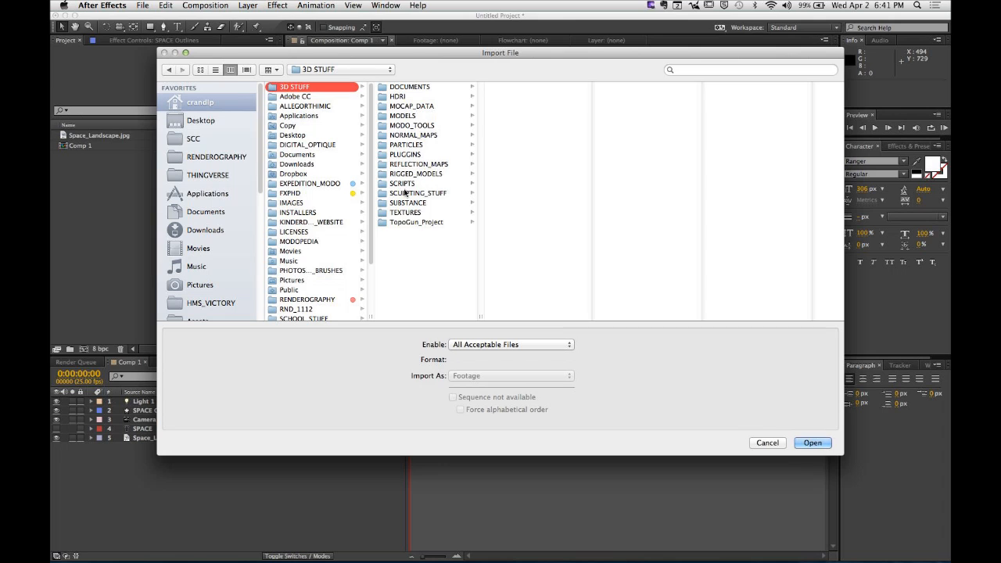
left_click(419, 164)
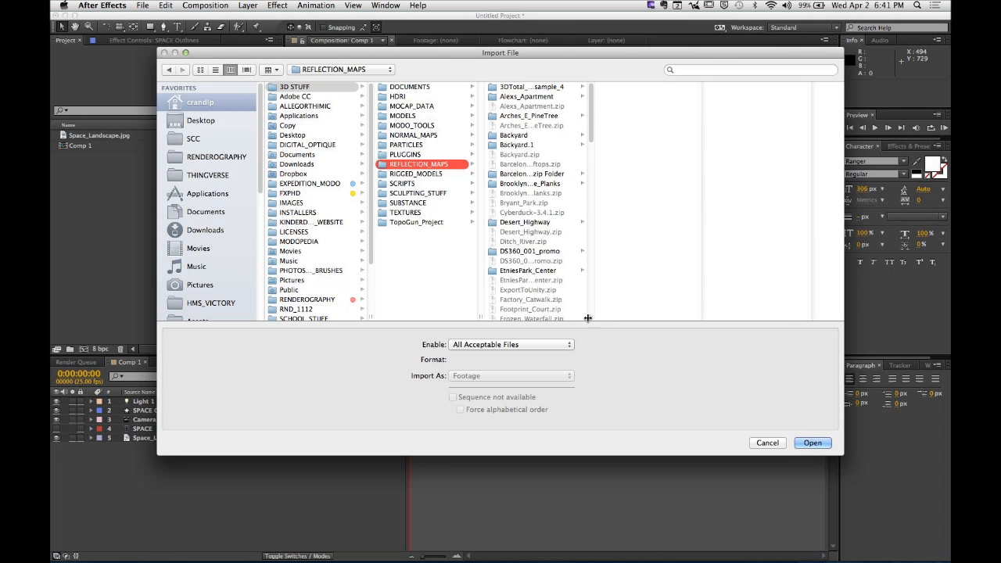
left_click_drag(588, 318, 640, 318)
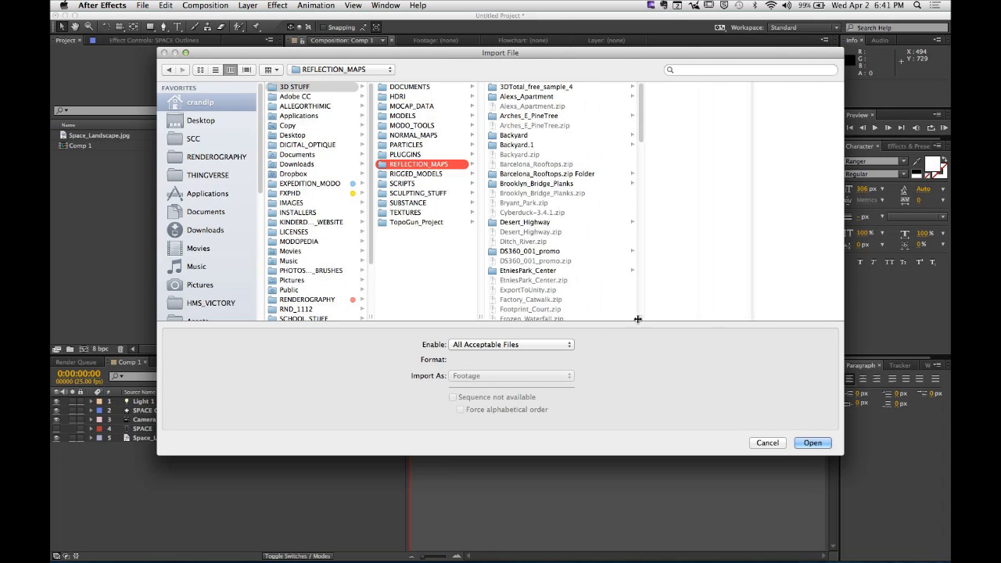
Step: Inspect the thumbnail JPG, 8k JPG and 3k HDR images in the Arches_E_PineTree folder
left_click(572, 116)
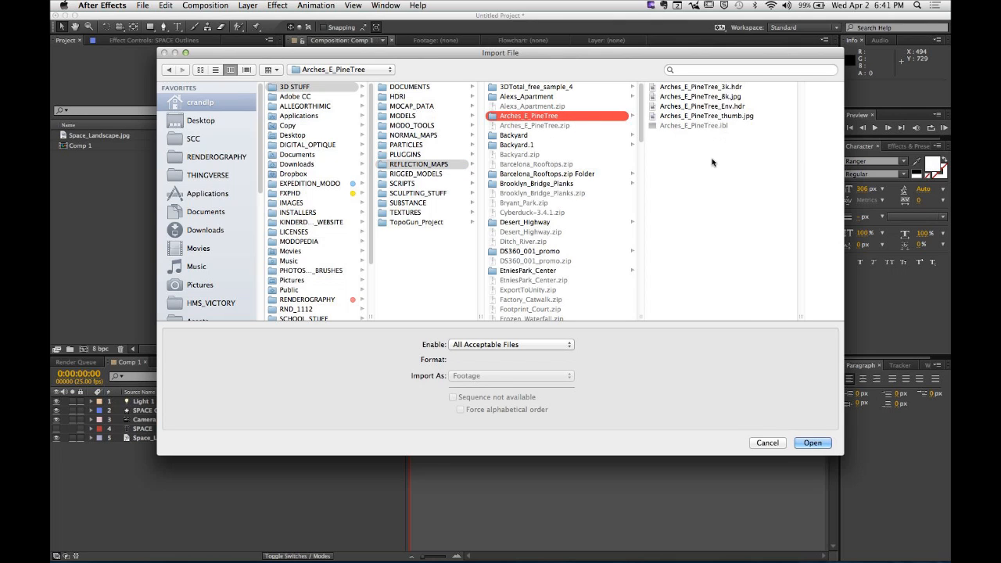
left_click(705, 117)
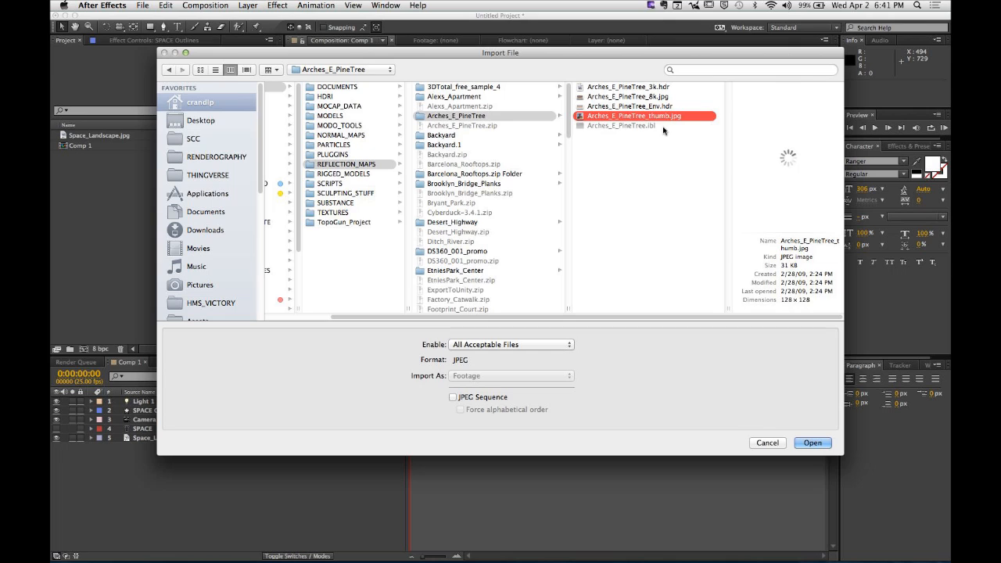
left_click(653, 97)
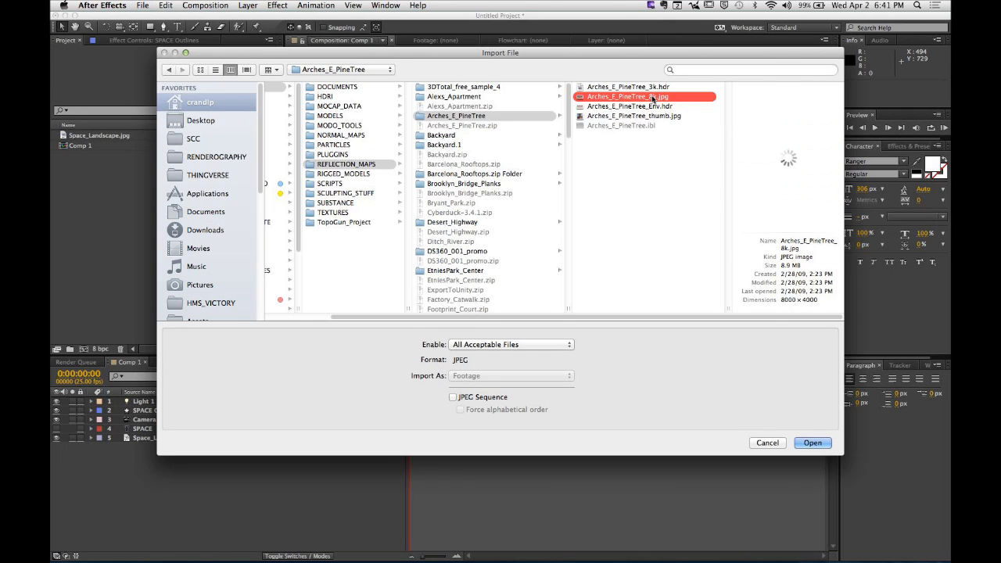
left_click(664, 90)
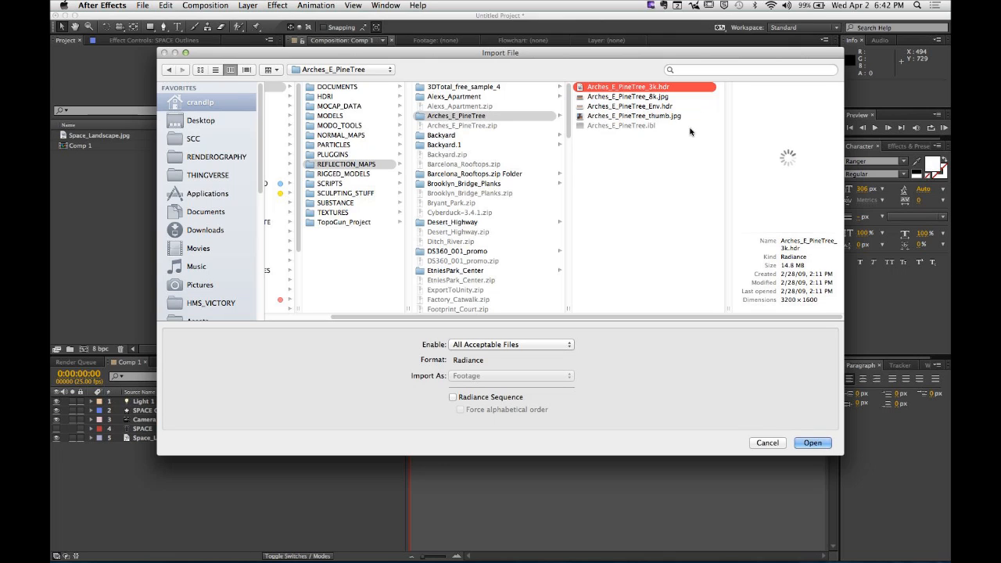
Step: Inspect the Backyard_Bg.jpg image in the Backyard folder and the 8k and thumbnail JPGs in the MonValley_DirtRoad folder
left_click(481, 139)
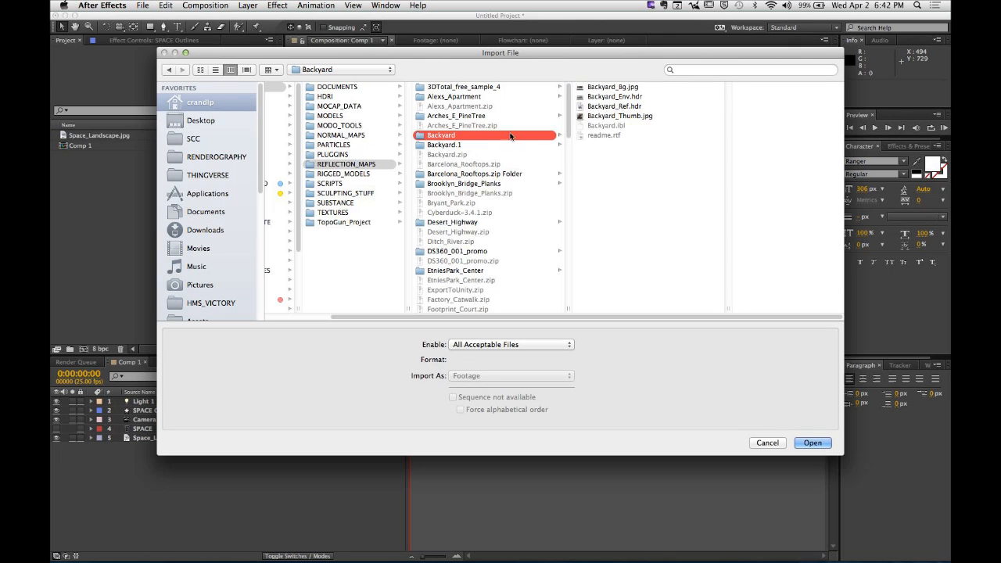
left_click(632, 88)
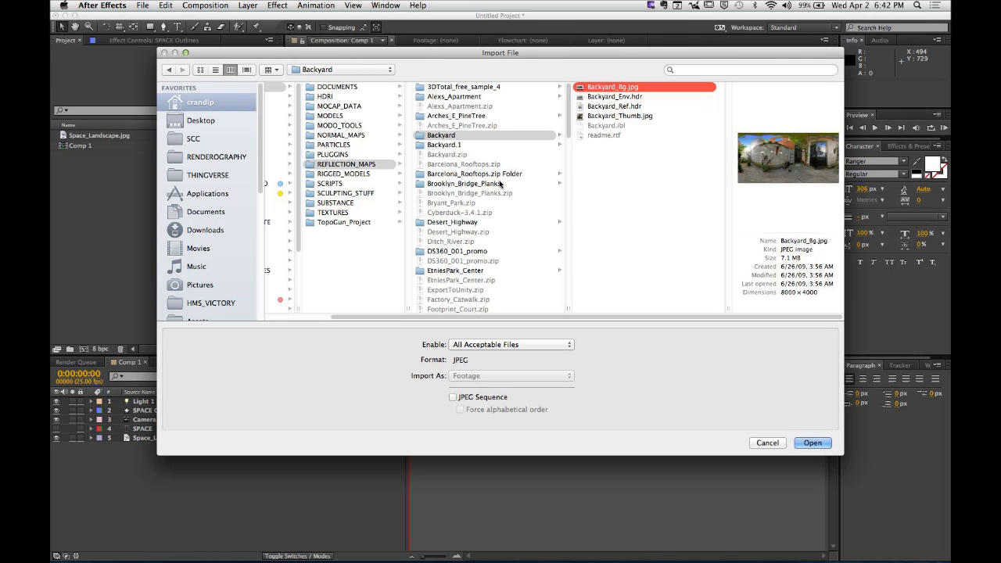
scroll(517, 215, "down", 10)
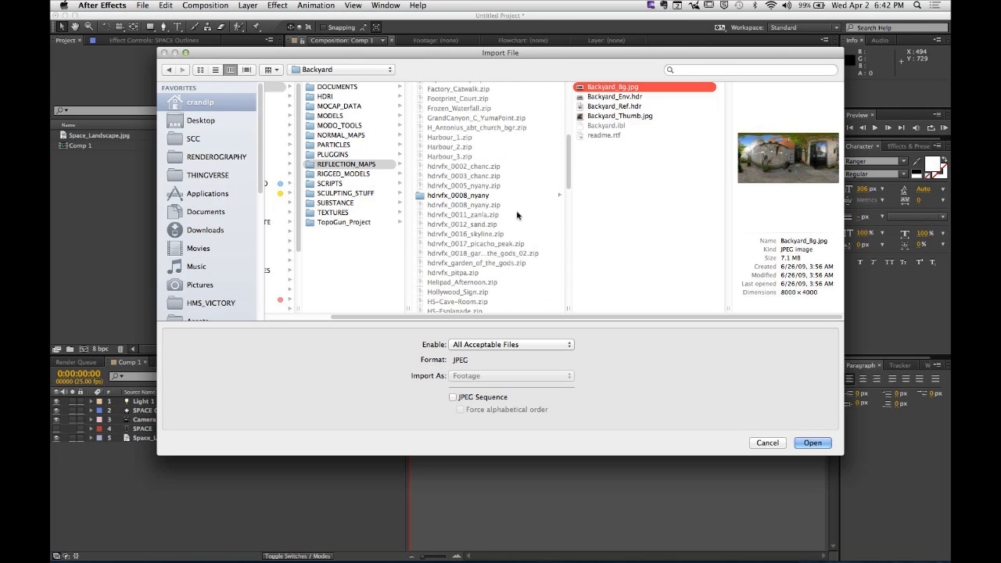
scroll(517, 215, "down", 12)
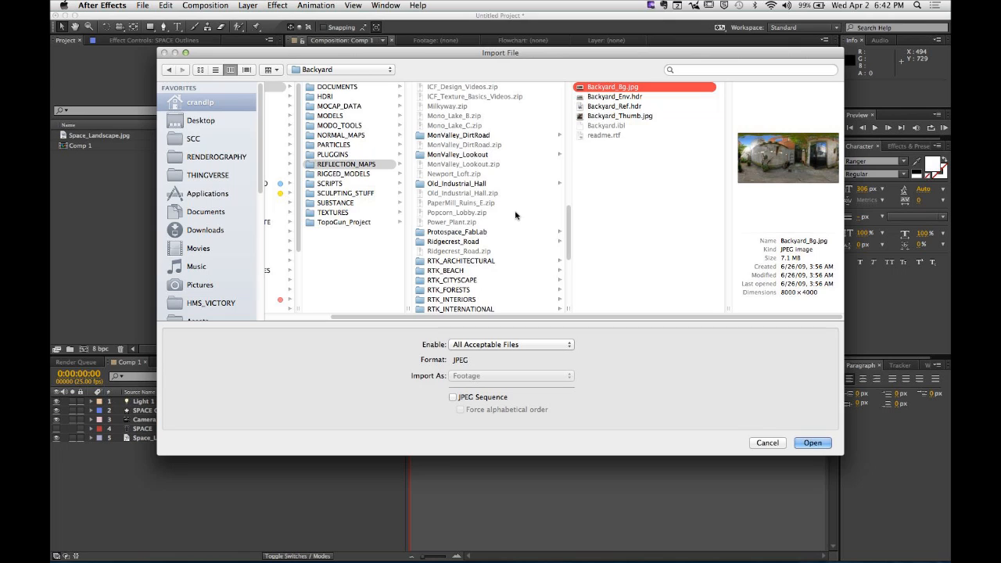
left_click(479, 136)
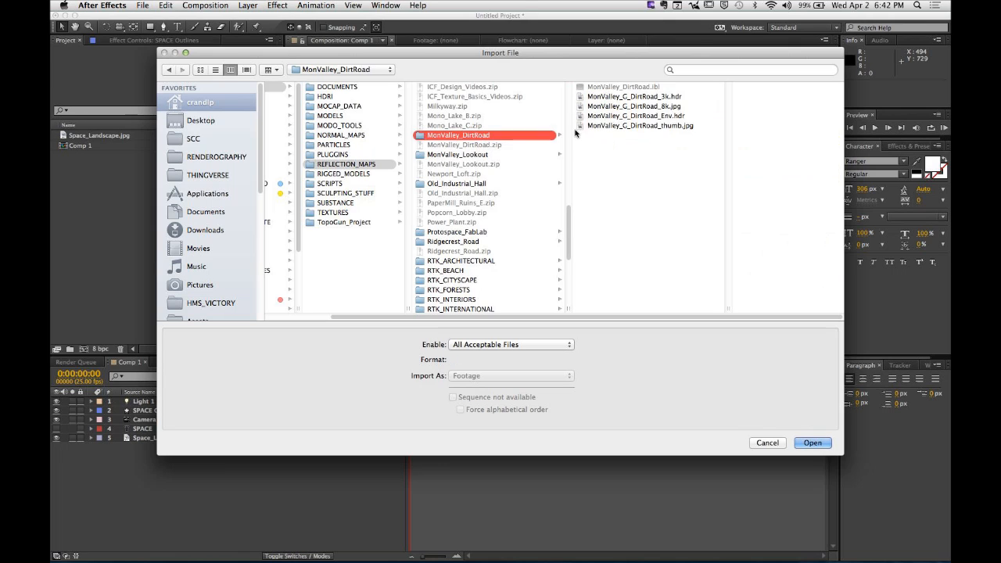
left_click(644, 107)
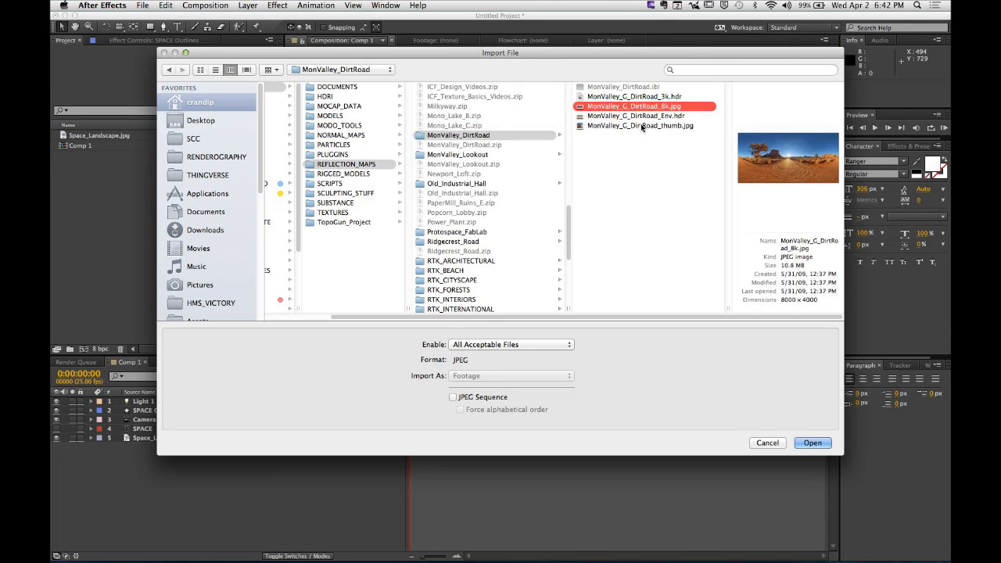
left_click(642, 126)
Step: Inspect the fin4 thumbnail, reference, preview, environment and background images in the Old_Industrial_Hall folder
left_click(457, 184)
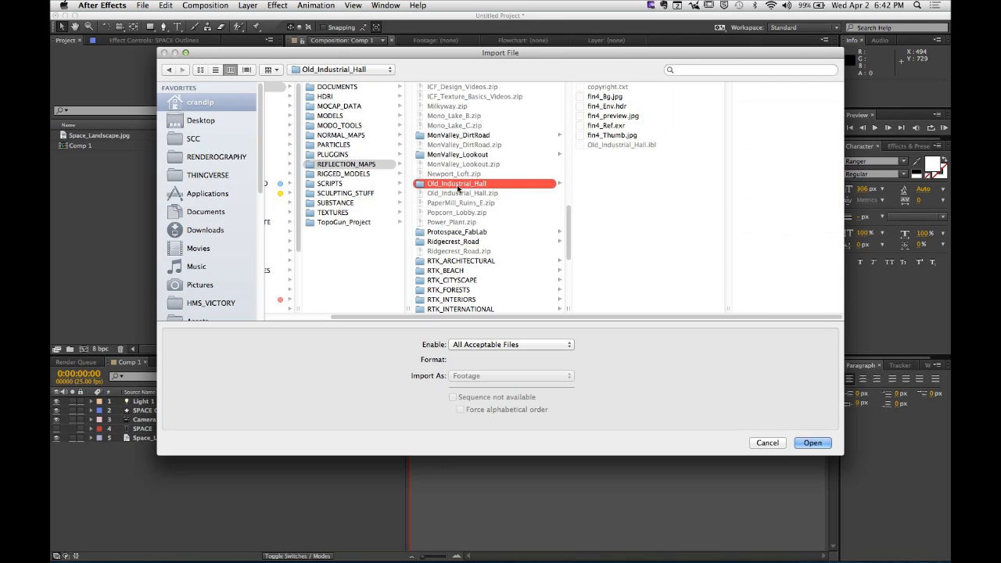
left_click(613, 136)
left_click(609, 127)
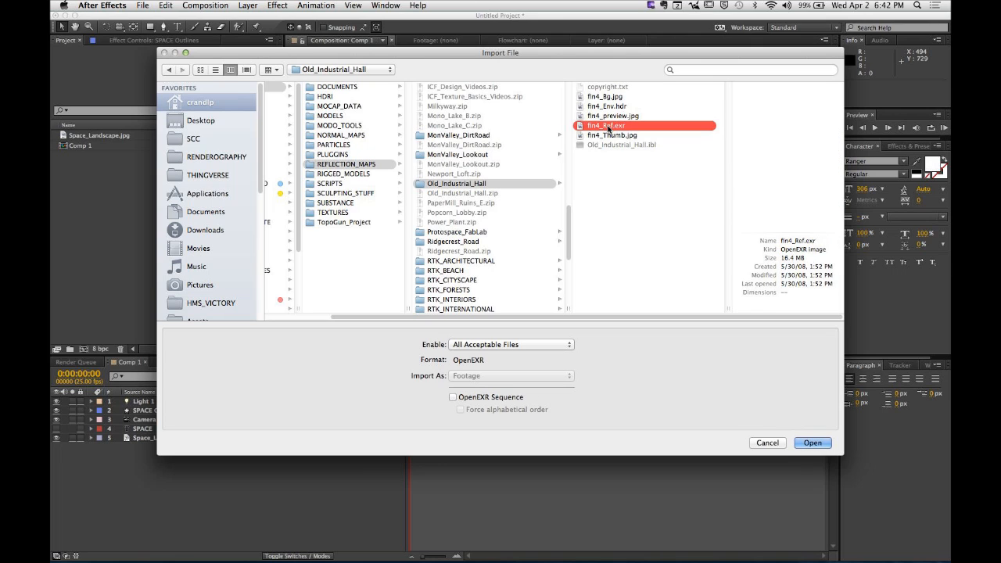
left_click(617, 117)
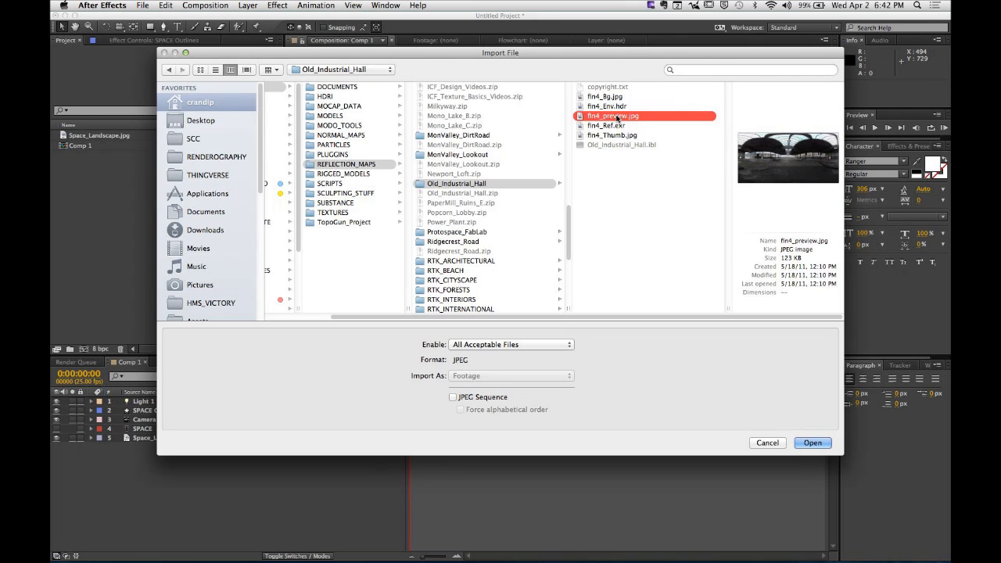
left_click(610, 106)
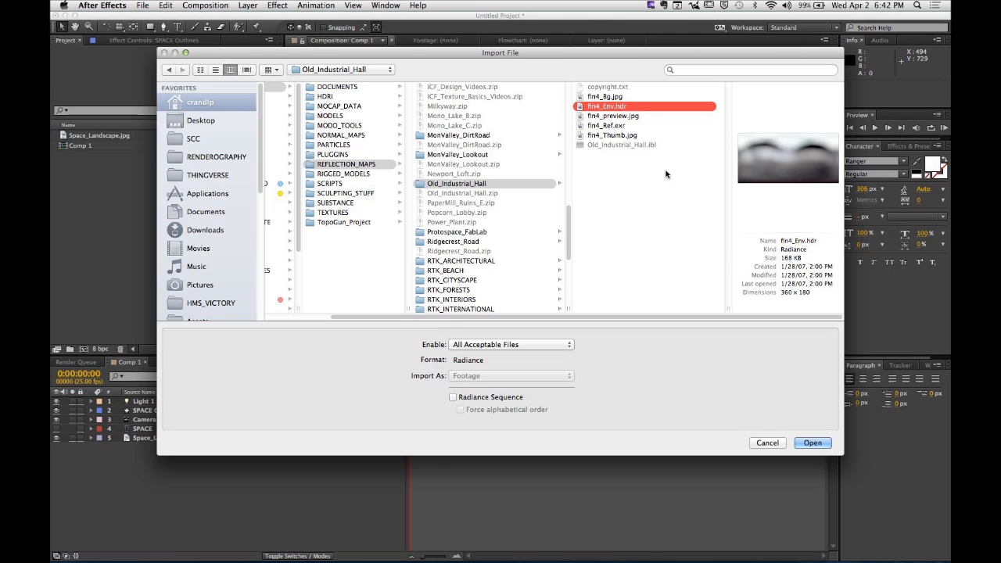
left_click(617, 97)
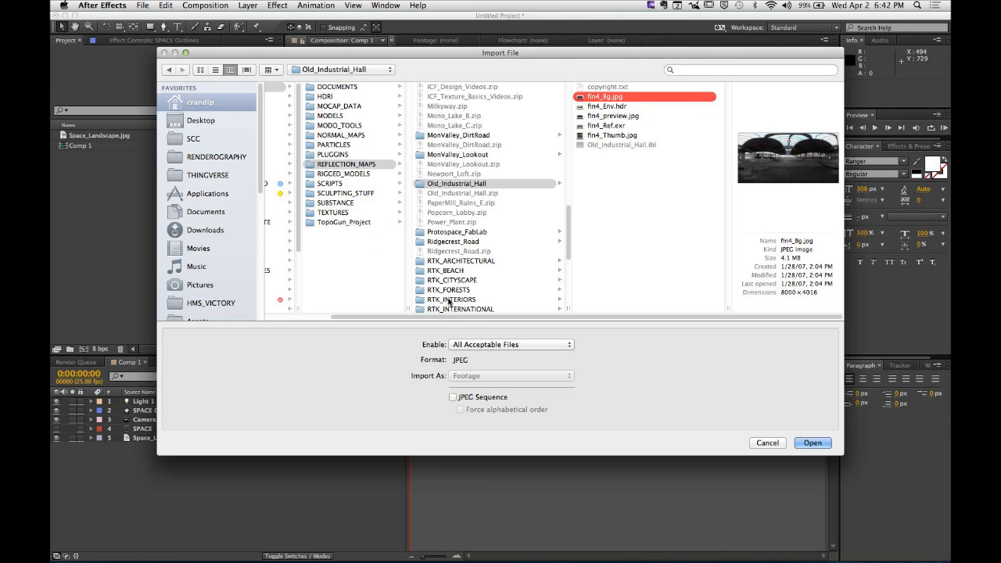
Step: Preview RTK_RFMAP_LAKE.tif in the RTK_QTVR_LAKE subfolder of the RTK_LAKE folder
scroll(497, 294, "down", 3)
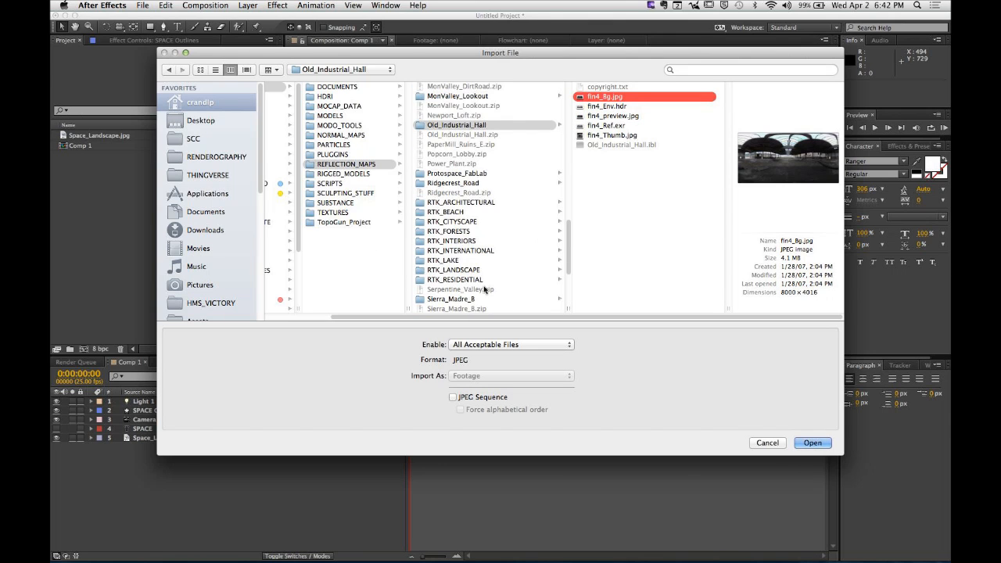
left_click(469, 260)
left_click(618, 87)
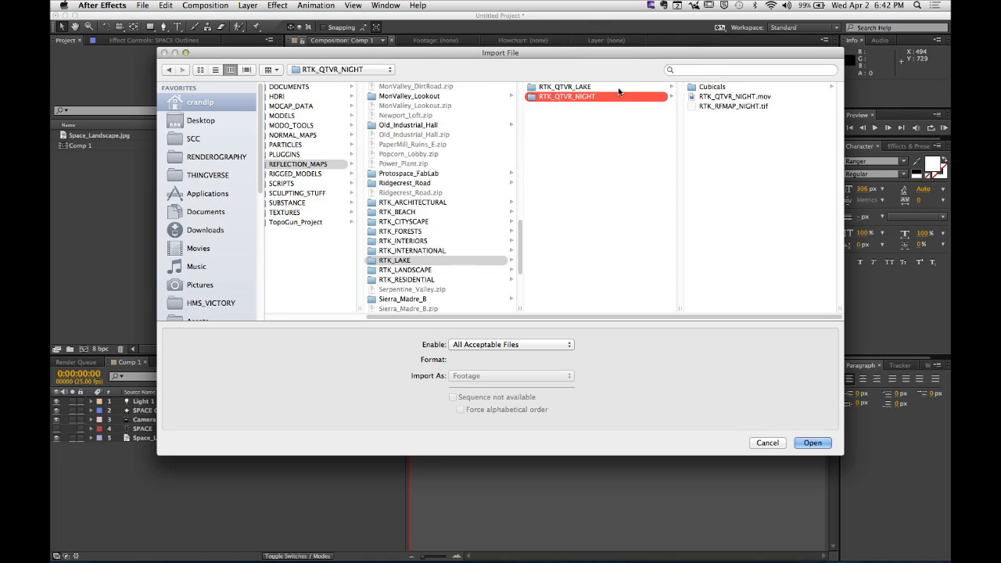
left_click(729, 106)
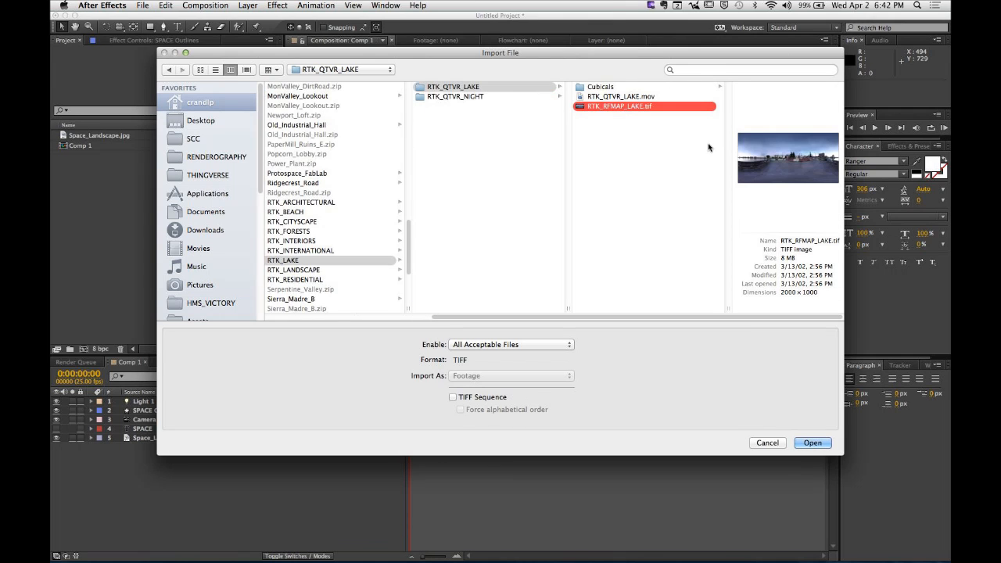
Step: Import RTK_RFMAP_LANDSCAPE.tif from the RTK_LANDSCAPE folder's RTK_QTVR_LANDSCAPE subfolder and open it in the footage viewer
left_click(318, 270)
left_click(469, 87)
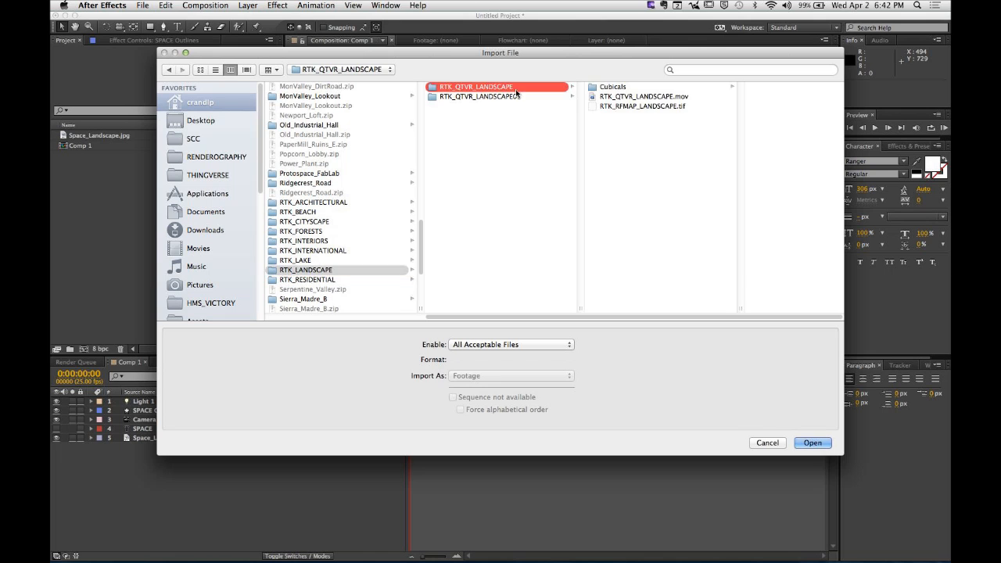
left_click(650, 107)
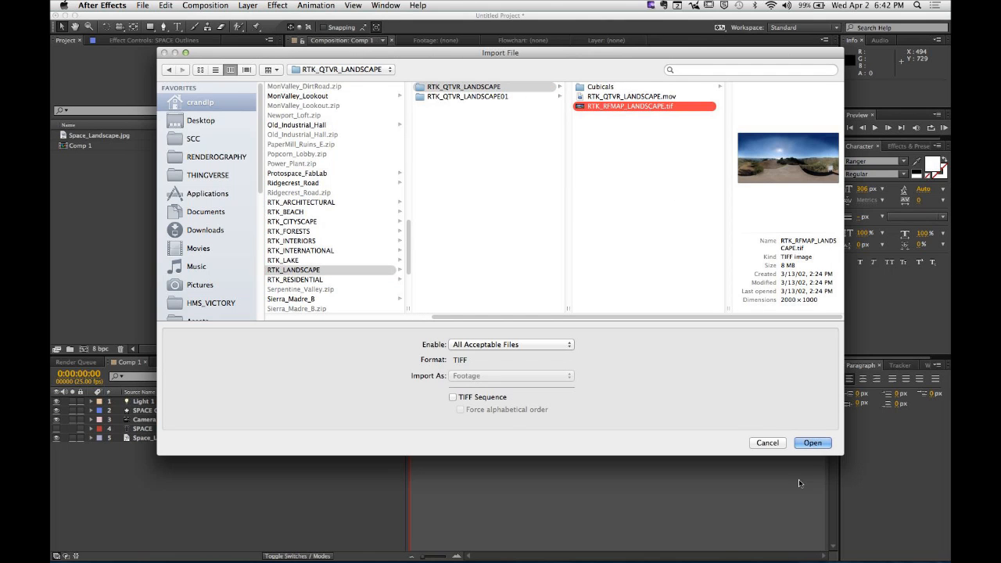
left_click(810, 443)
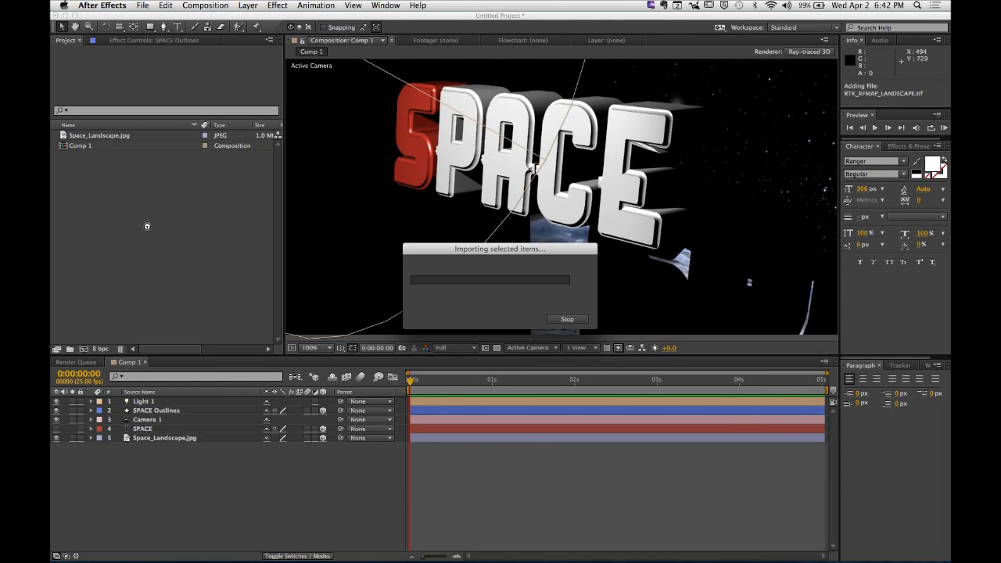
double_click(96, 148)
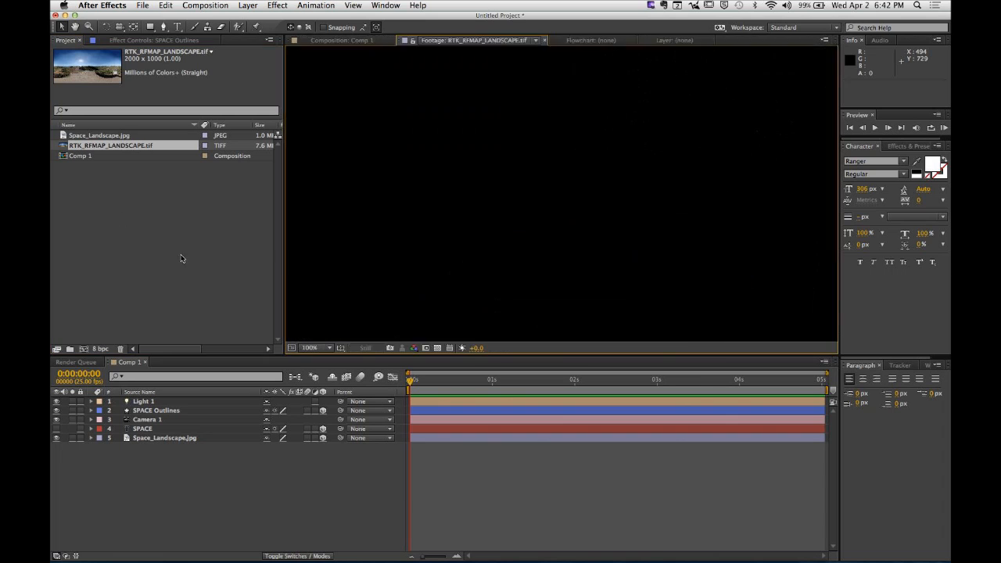
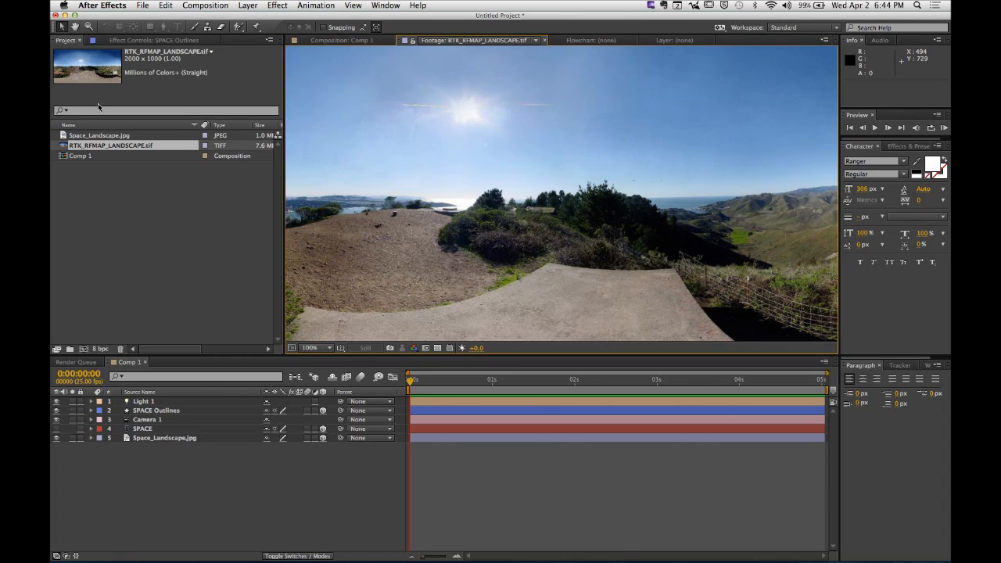
Step: Add RTK_RFMAP_LANDSCAPE.tif beneath all other layers of Comp 1 and convert it to an environment layer
left_click_drag(102, 147, 126, 469)
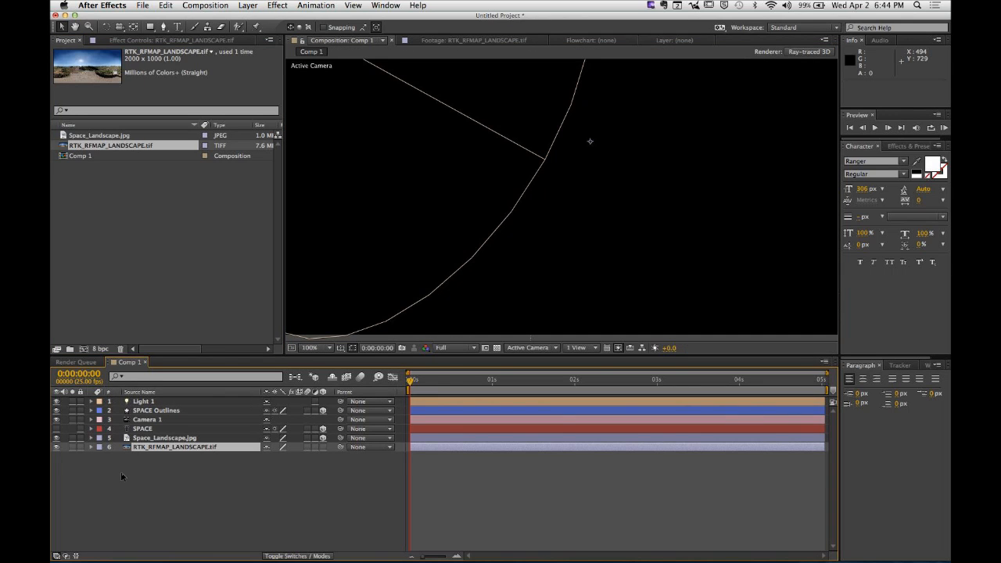
left_click(123, 472)
left_click(208, 448)
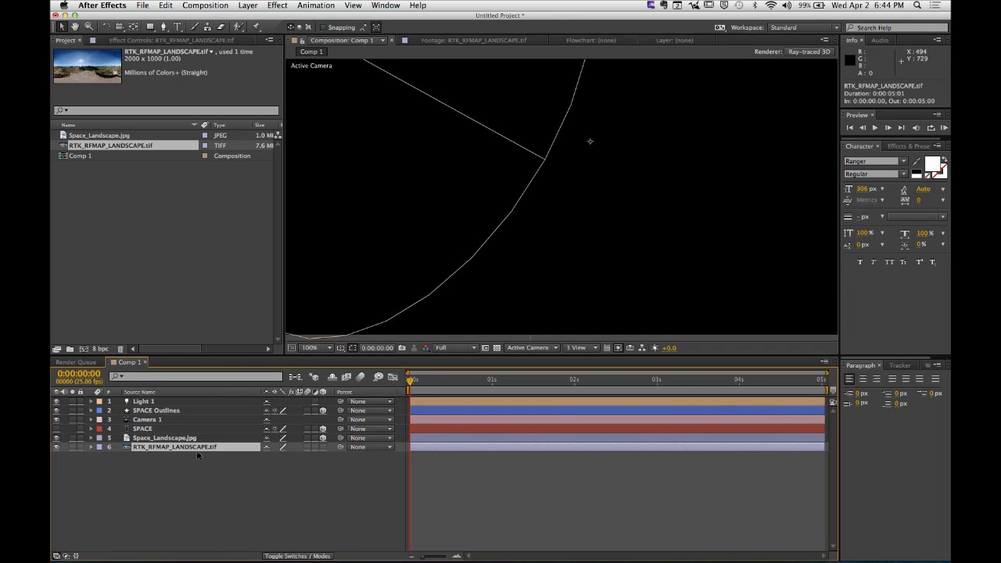
left_click(249, 5)
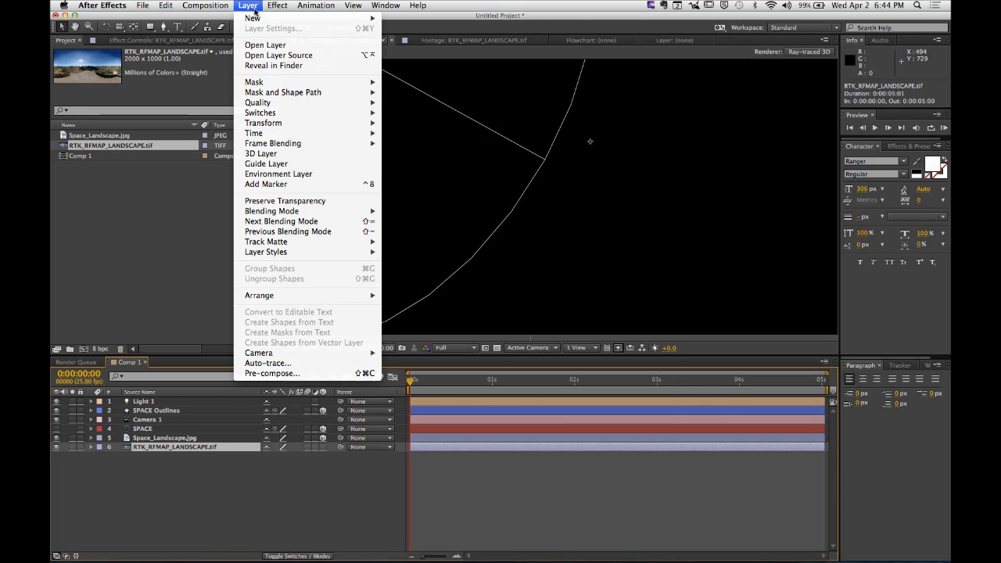
left_click(299, 177)
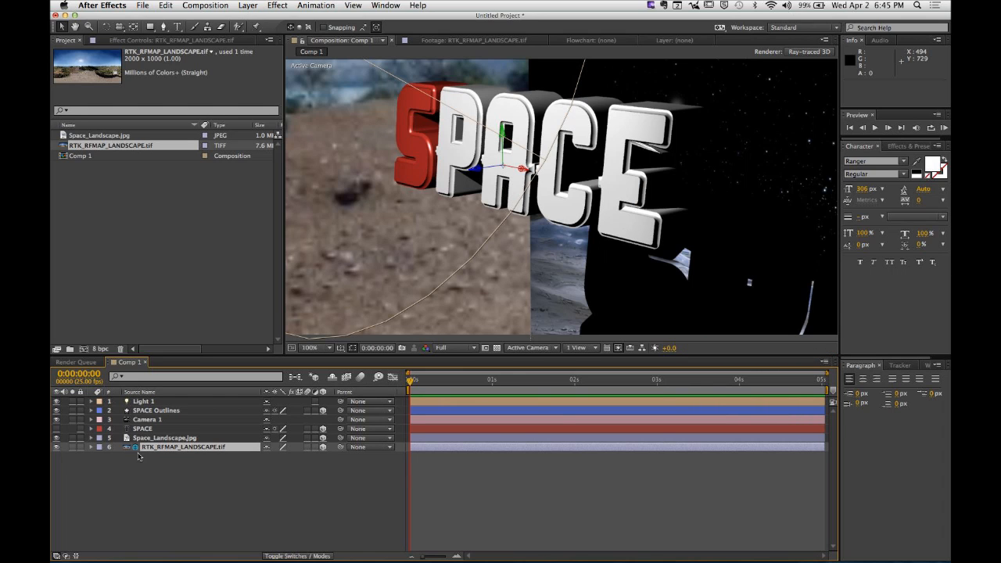
Step: Hide the environment layer, set the SPACE Outlines layer's Reflection Intensity to 50%, and collapse its properties
left_click(56, 447)
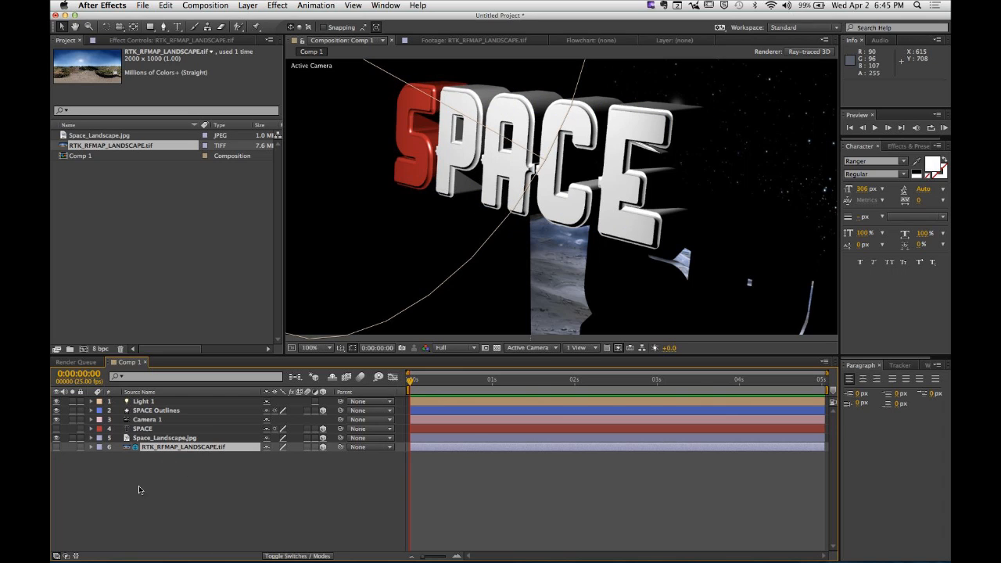
left_click(156, 412)
left_click(90, 411)
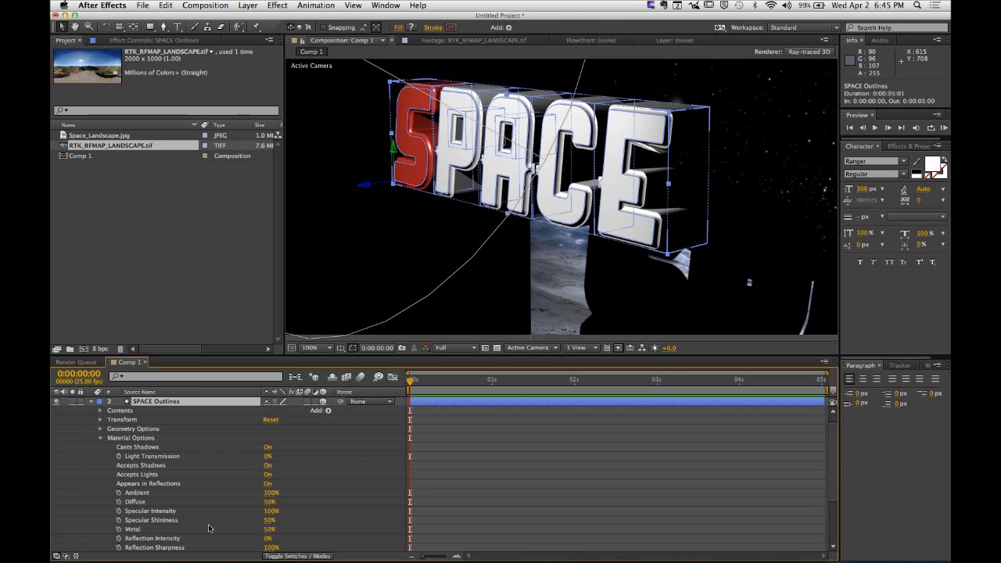
scroll(186, 524, "down", 4)
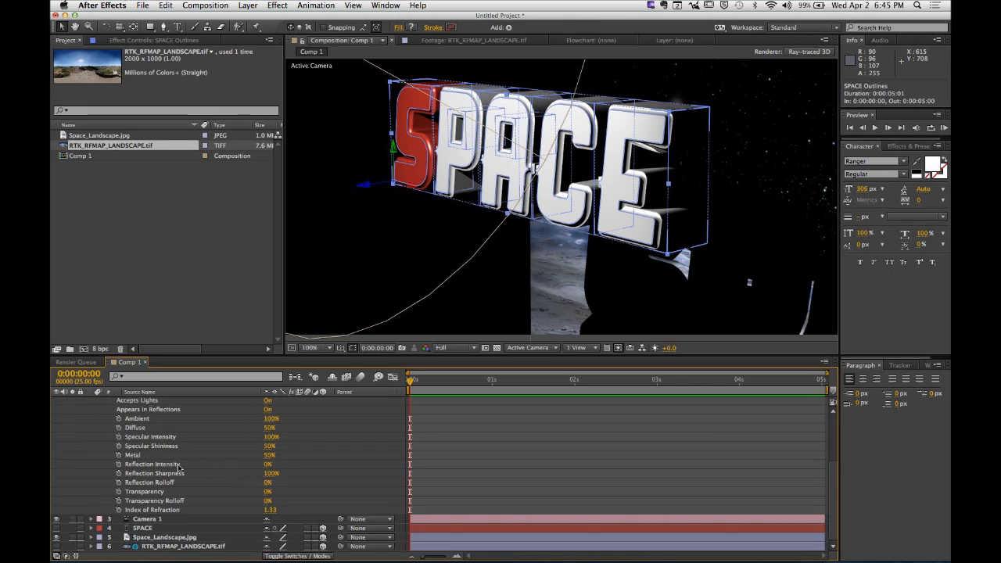
left_click(268, 465)
type("50")
key("Return")
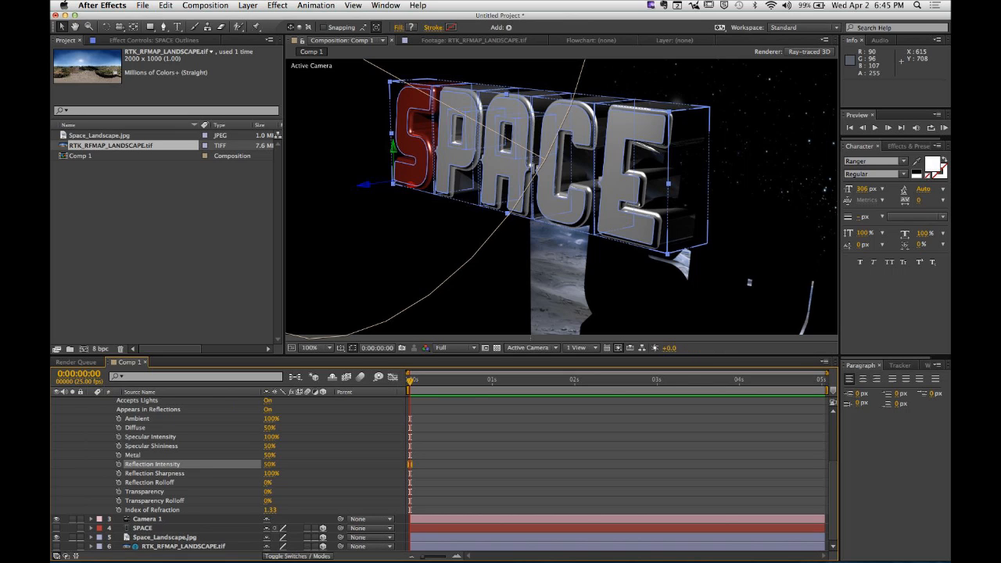
scroll(137, 443, "up", 5)
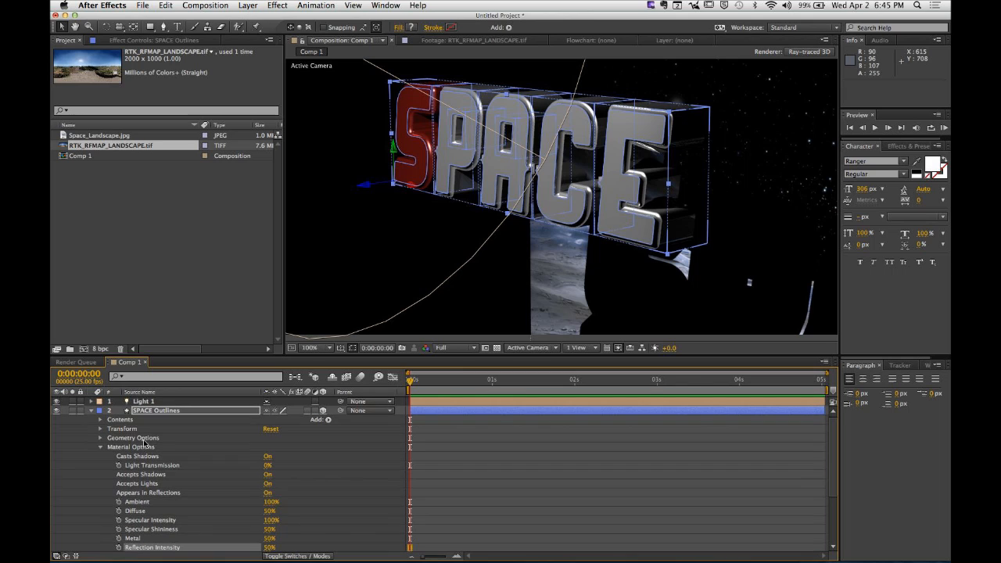
left_click(91, 410)
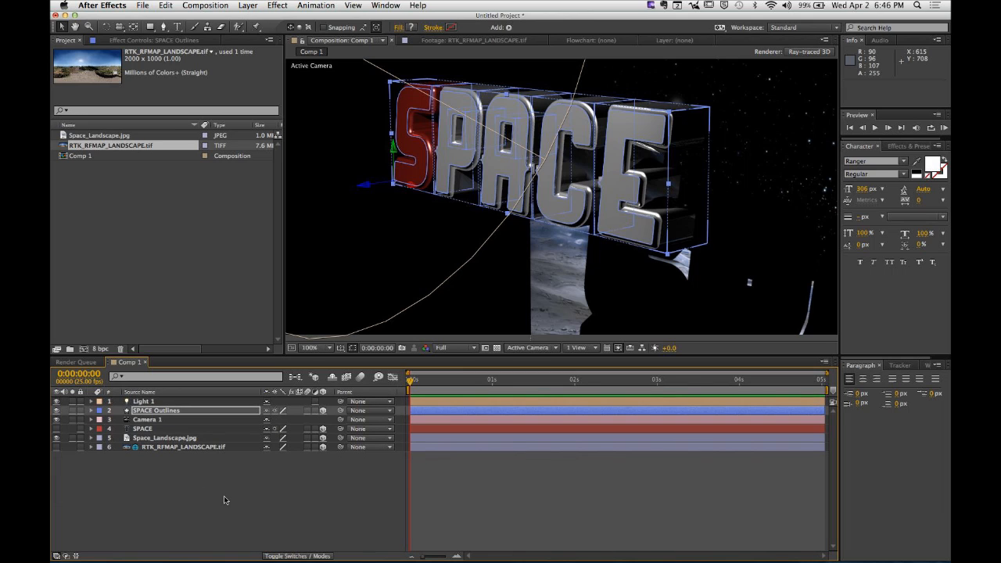
left_click(225, 497)
Step: Expand the Options of the RTK_RFMAP_LANDSCAPE.tif environment layer and turn the layer's visibility back on
left_click(91, 447)
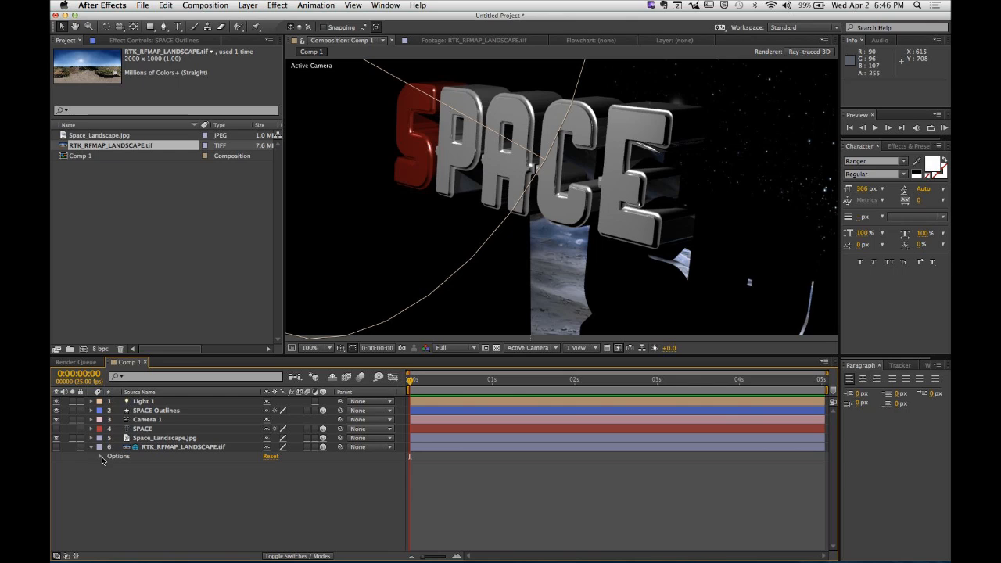
left_click(102, 458)
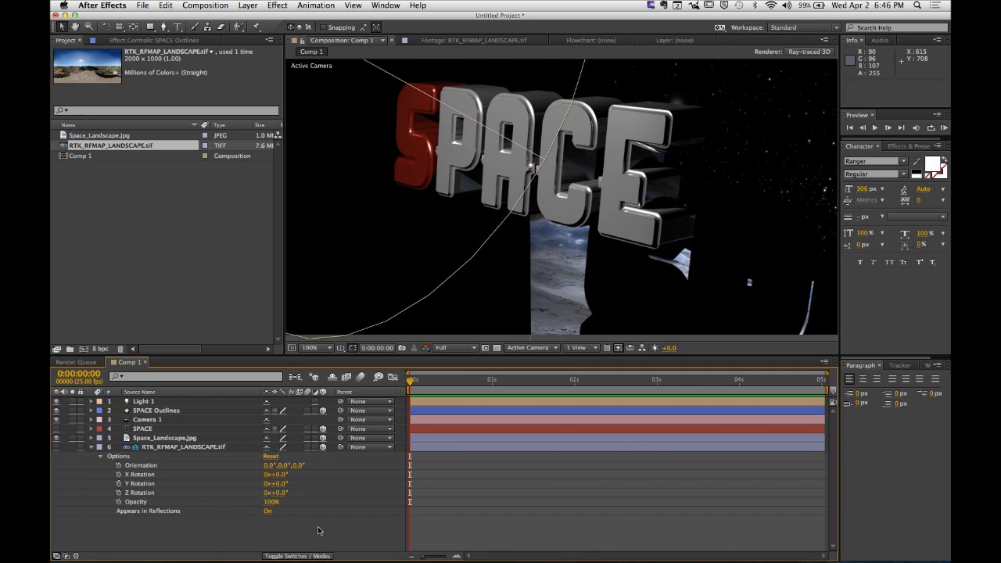
left_click(55, 447)
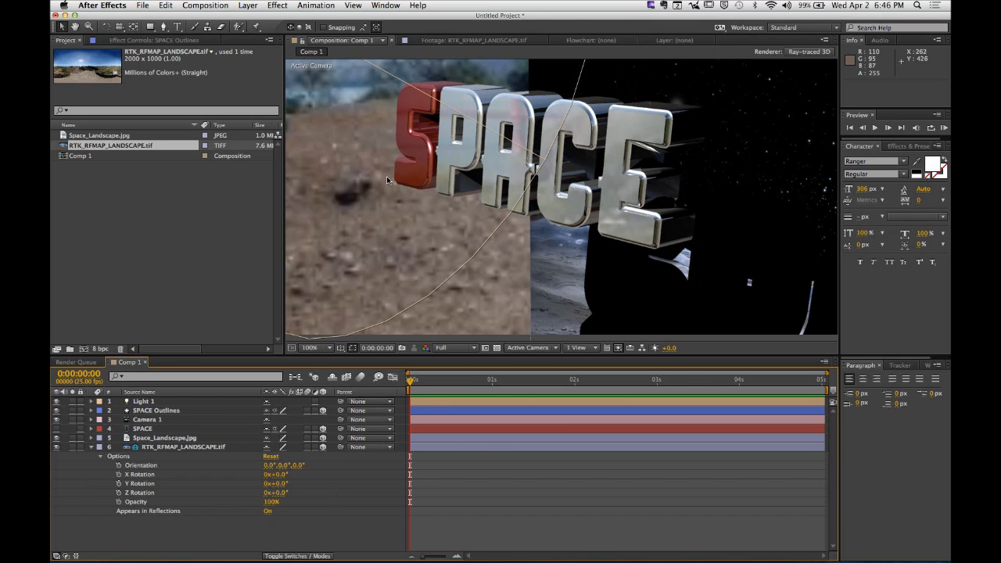
Step: Try an Opacity of 0% on the environment layer, undo the change and reselect the layer
left_click(270, 502)
type("0")
key("Return")
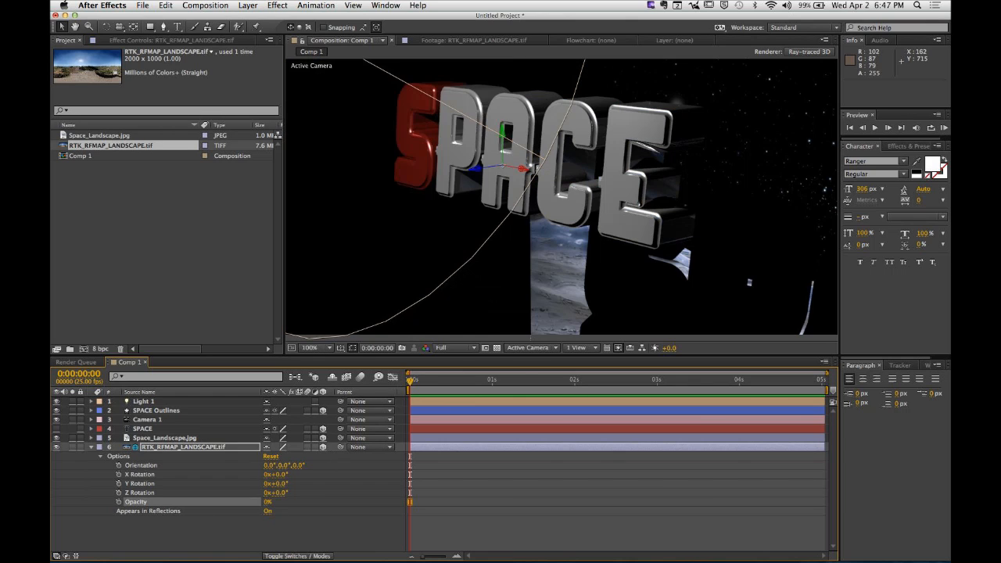
key("super+z")
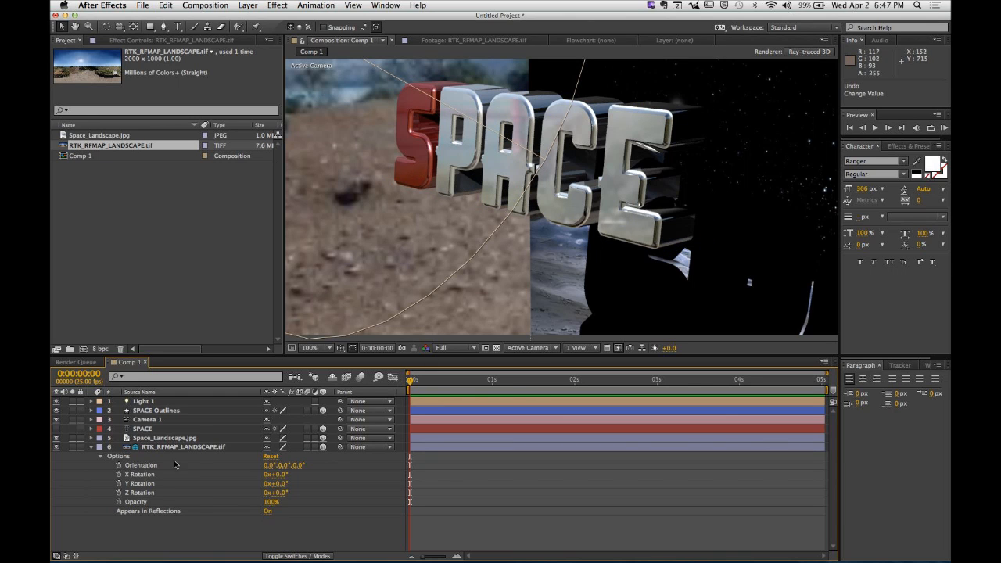
left_click(231, 450)
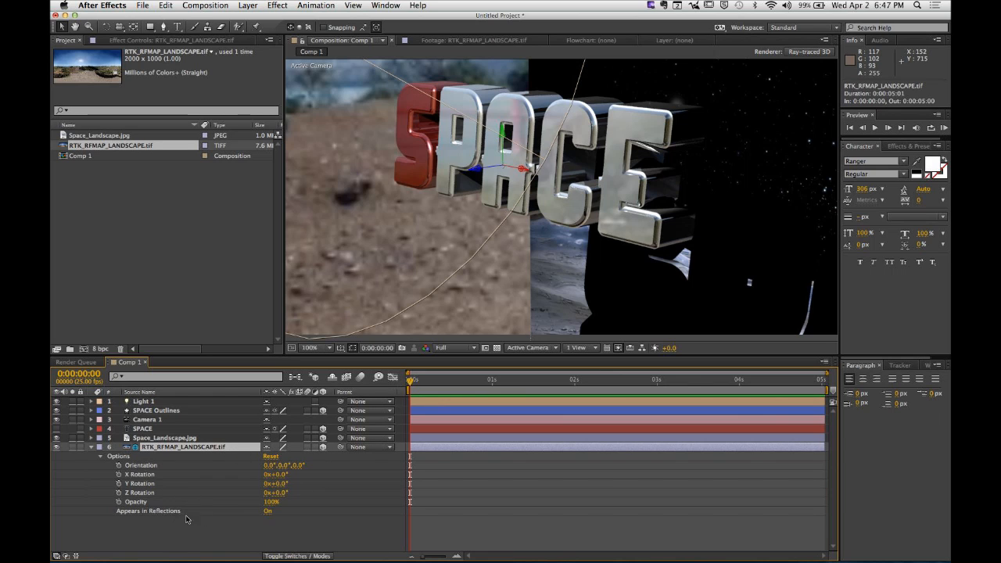
Step: Try turning off Appears in Reflections for the environment layer, and switch it back on
left_click(268, 511)
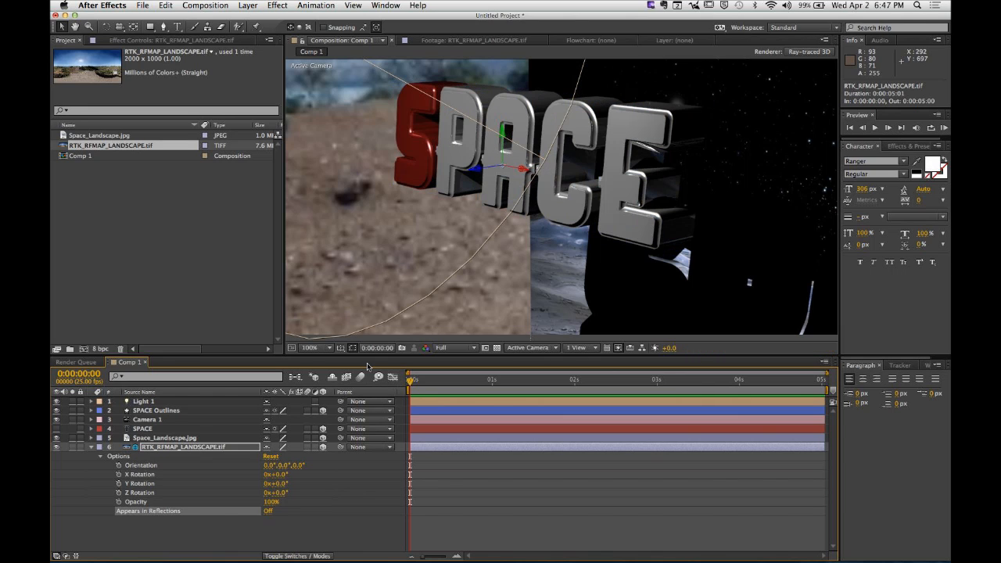
left_click(268, 512)
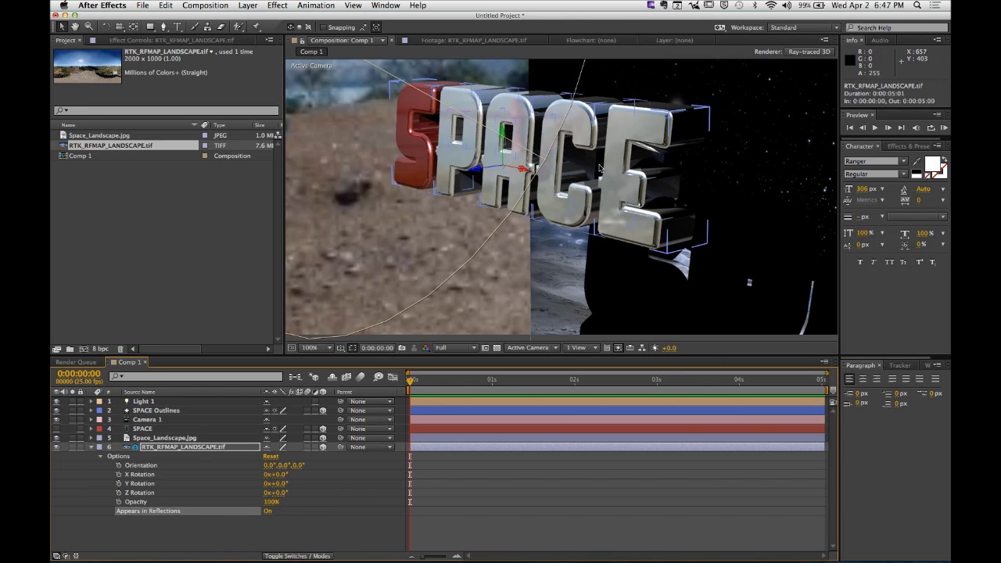
Step: Orbit the camera until the SPACE title faces it almost head-on, and collapse the environment layer's properties
left_click(120, 26)
left_click_drag(471, 198, 557, 196)
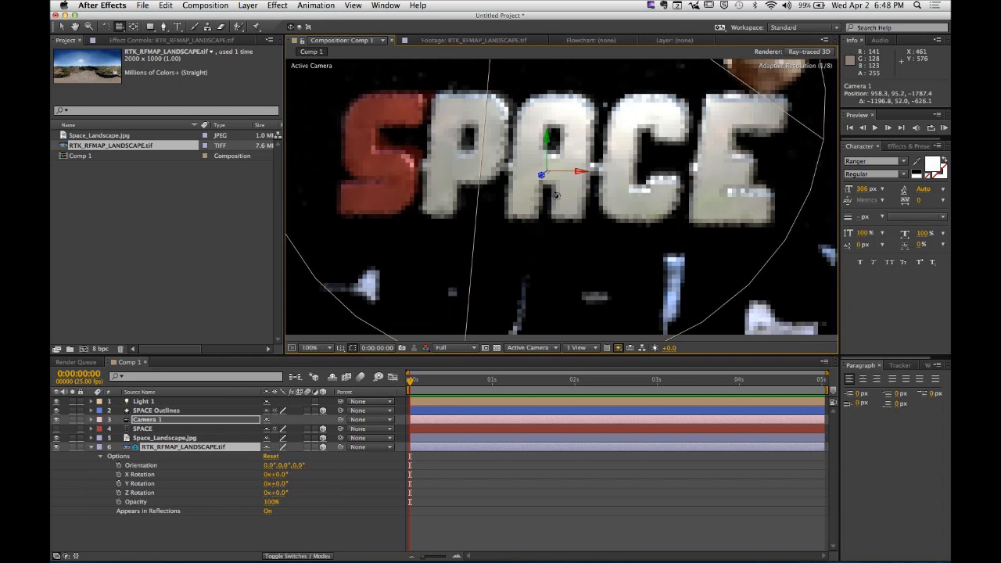
left_click(299, 519)
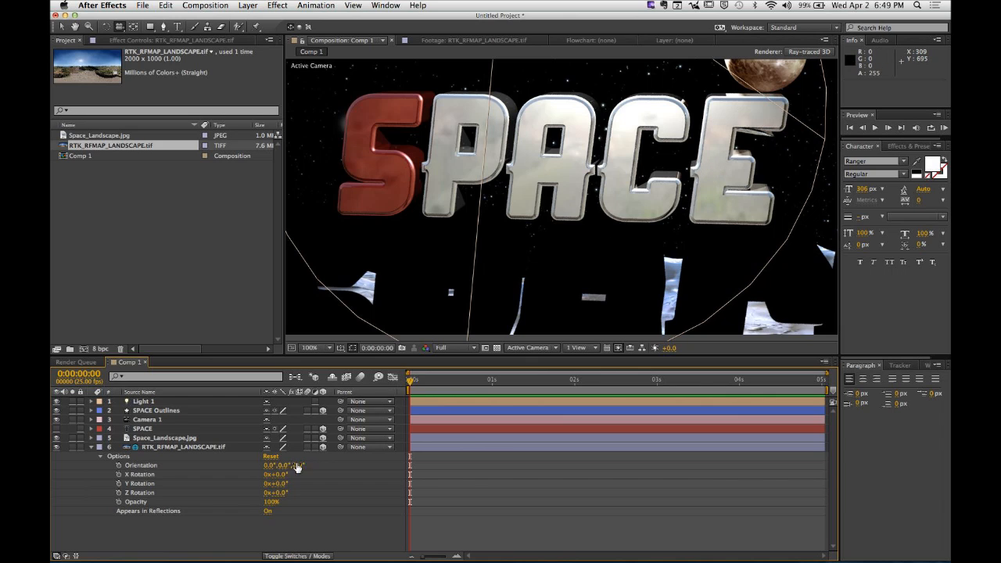
left_click(91, 448)
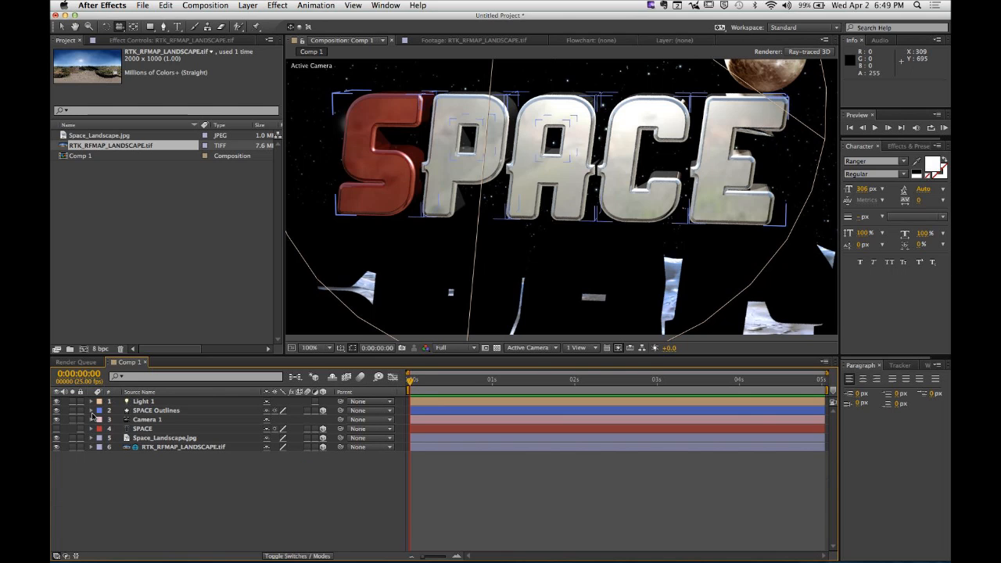
Step: Set the SPACE Outlines layer's Reflection Sharpness to 25% and collapse the layer
left_click(91, 410)
scroll(252, 518, "down", 4)
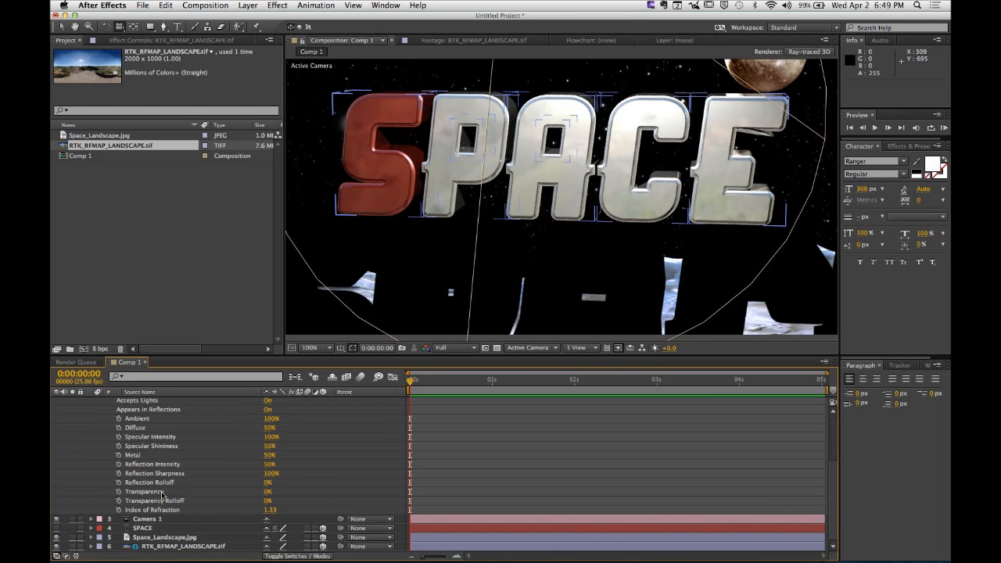
left_click_drag(271, 473, 230, 474)
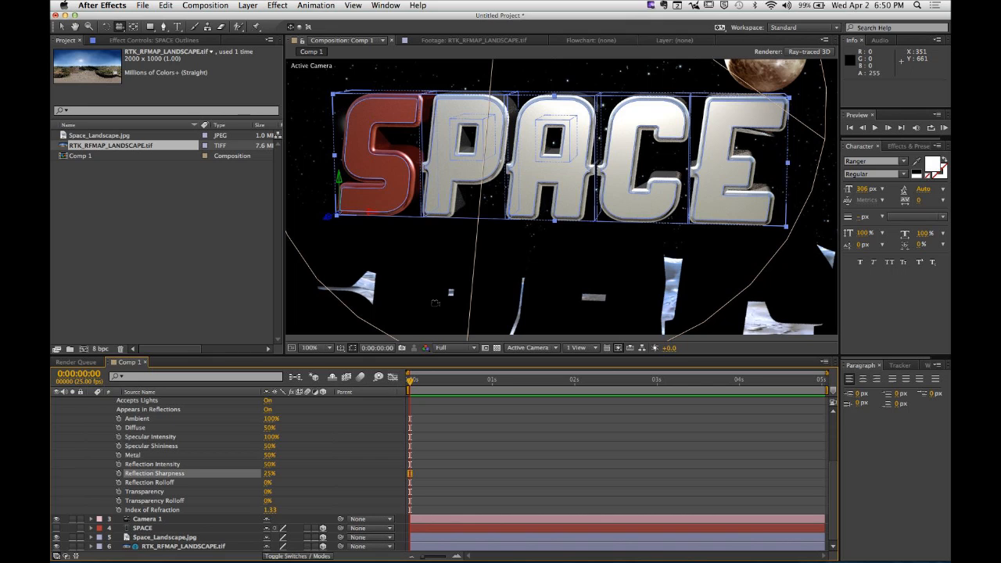
scroll(101, 438, "up", 4)
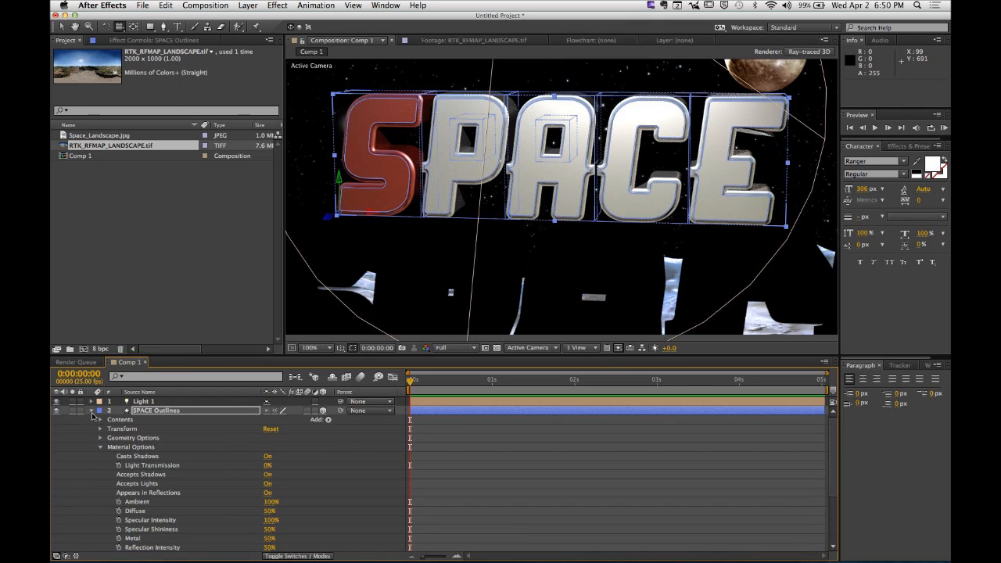
left_click(92, 411)
Step: Turn off Accepts Shadows in the Material Options of the Space_Landscape.jpg layer
left_click(172, 439)
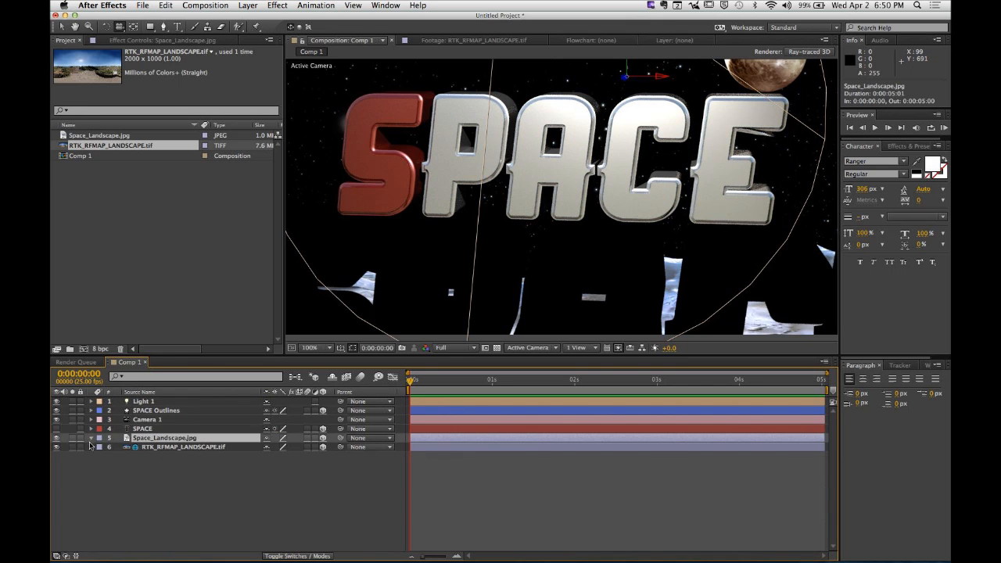
left_click(92, 439)
left_click(99, 538)
scroll(160, 507, "down", 5)
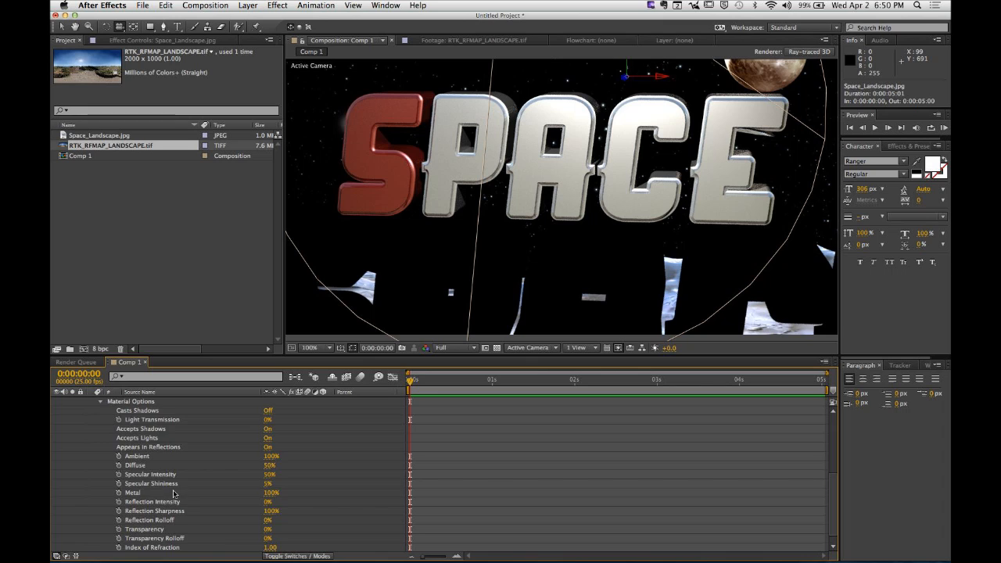
scroll(152, 462, "up", 2)
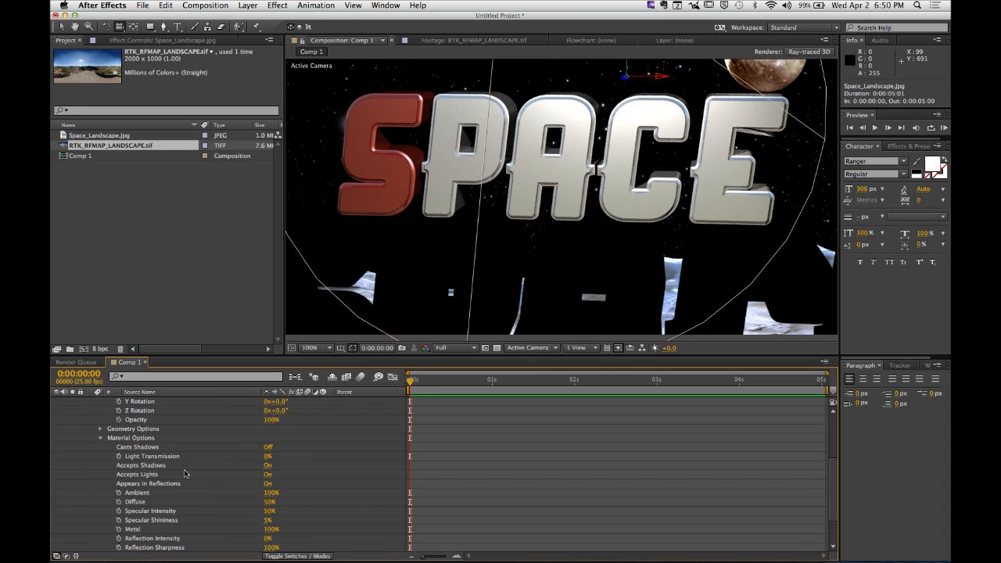
left_click(268, 465)
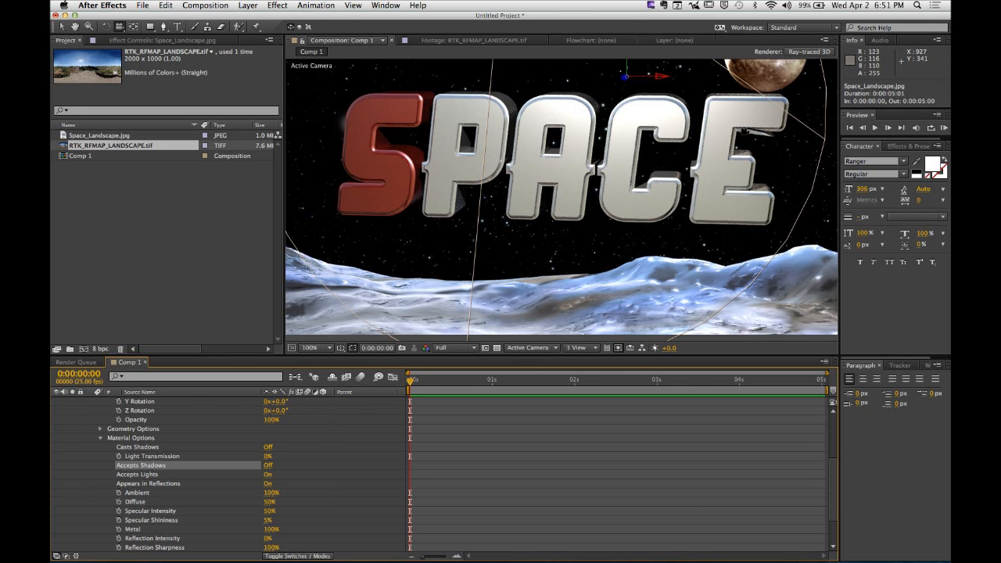
Step: Examine the lettering's bevels and the lit landscape at several magnifications, and collapse the Space_Landscape.jpg layer
scroll(770, 136, "up", 1)
scroll(759, 141, "up", 1)
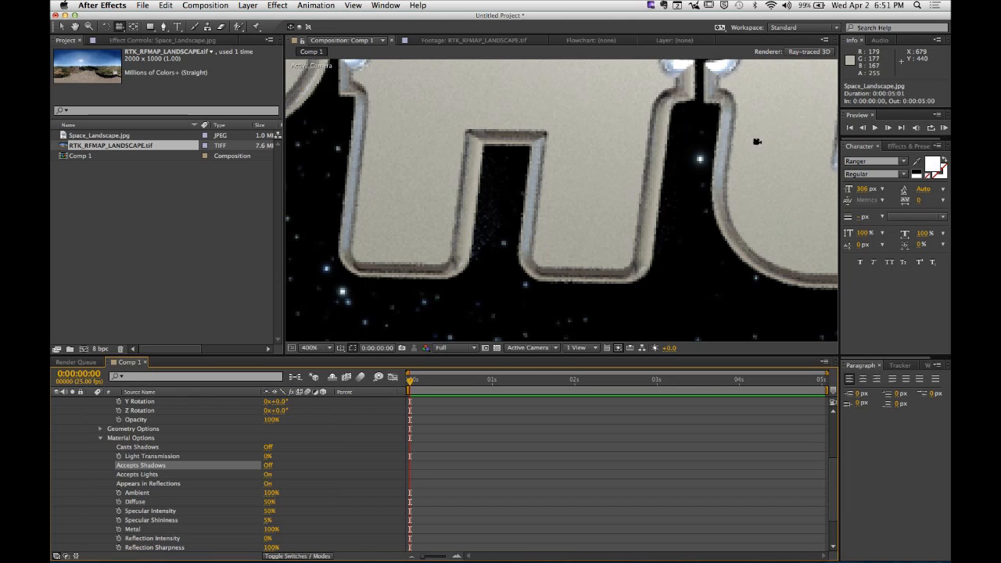
scroll(750, 144, "down", 1)
left_click_drag(749, 146, 737, 258)
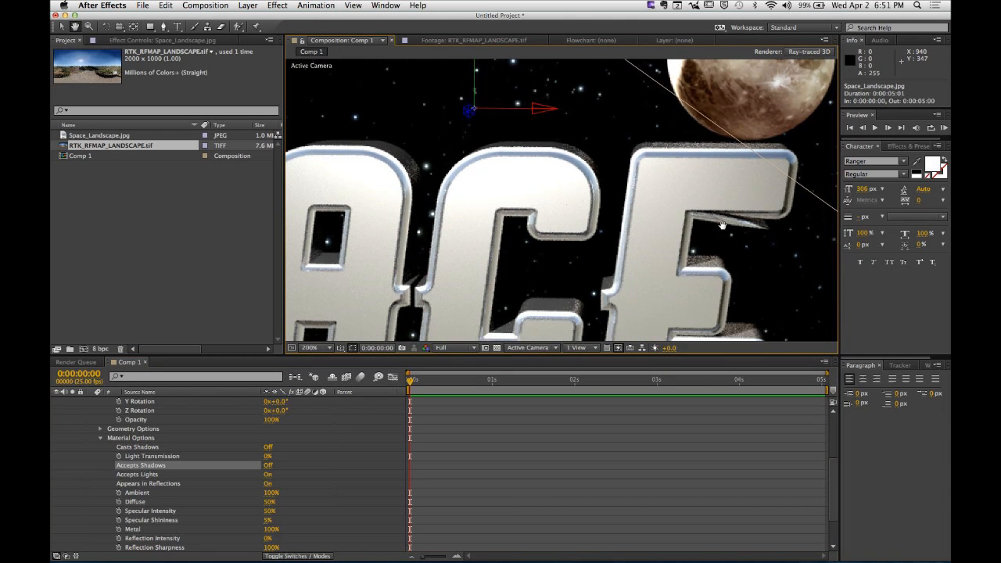
left_click_drag(732, 272, 732, 235)
scroll(730, 238, "down", 2)
left_click_drag(585, 238, 666, 228)
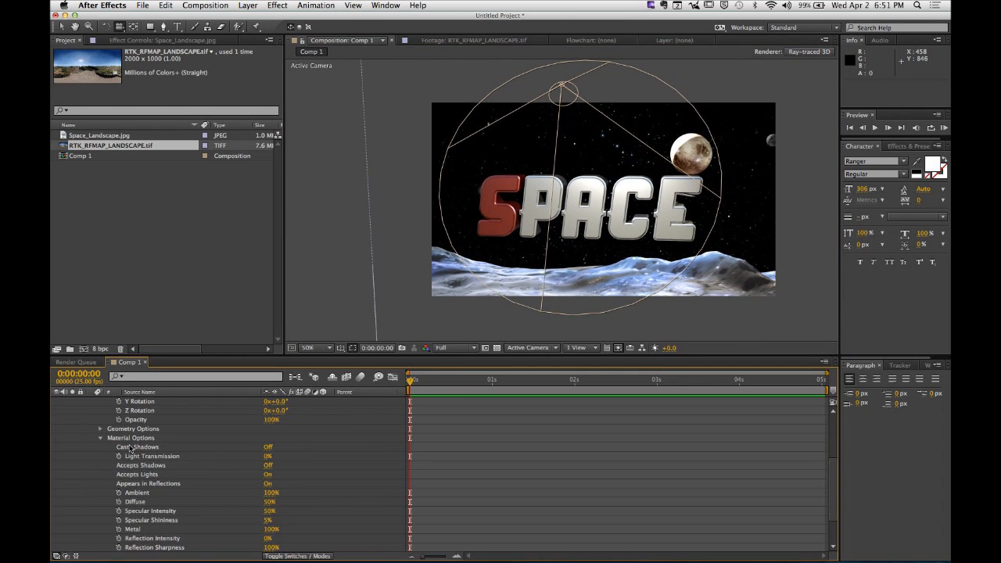
scroll(135, 449, "up", 4)
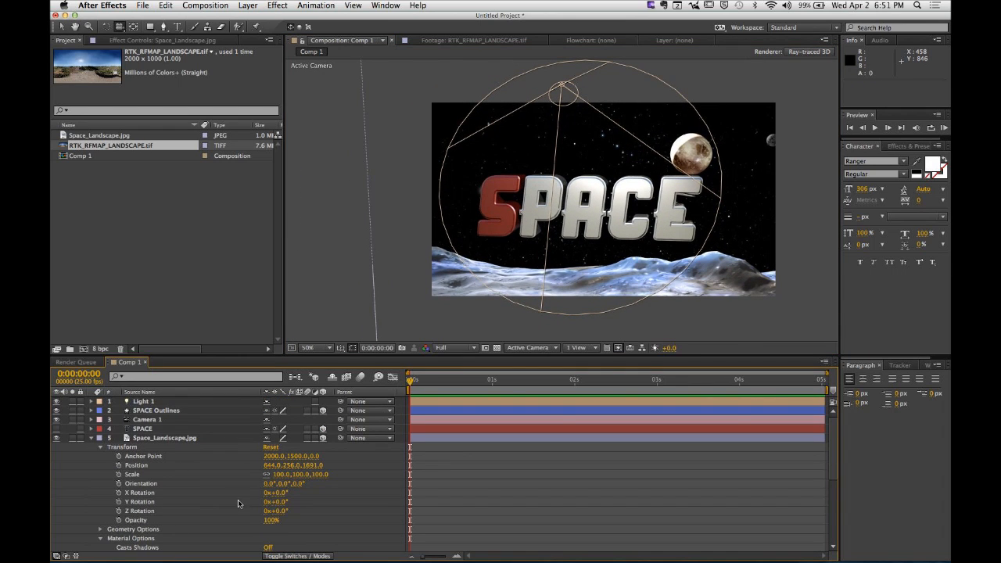
left_click(91, 437)
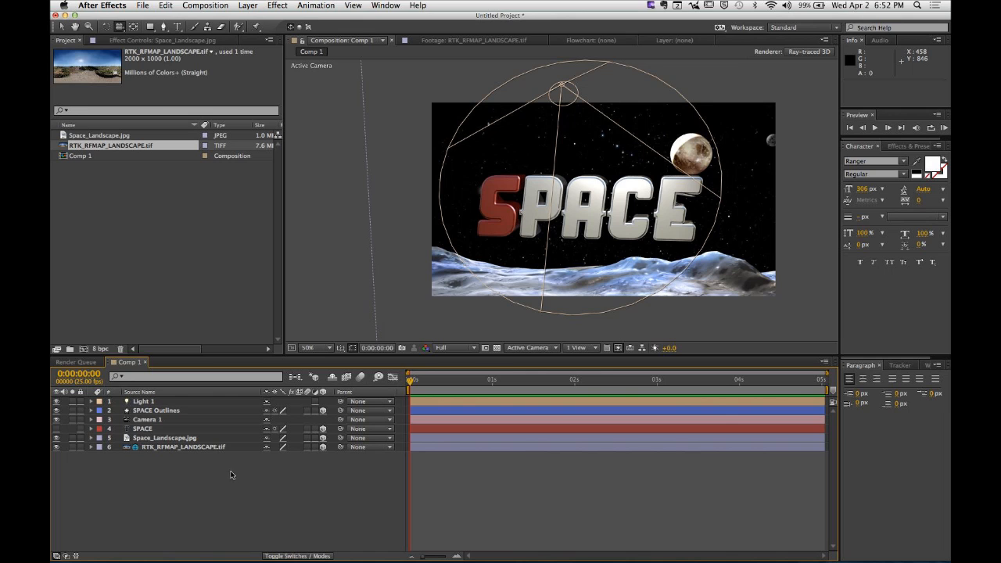
Step: Draw a large star over the middle of the SPACE title as a new shape layer and deselect it
left_click(312, 348)
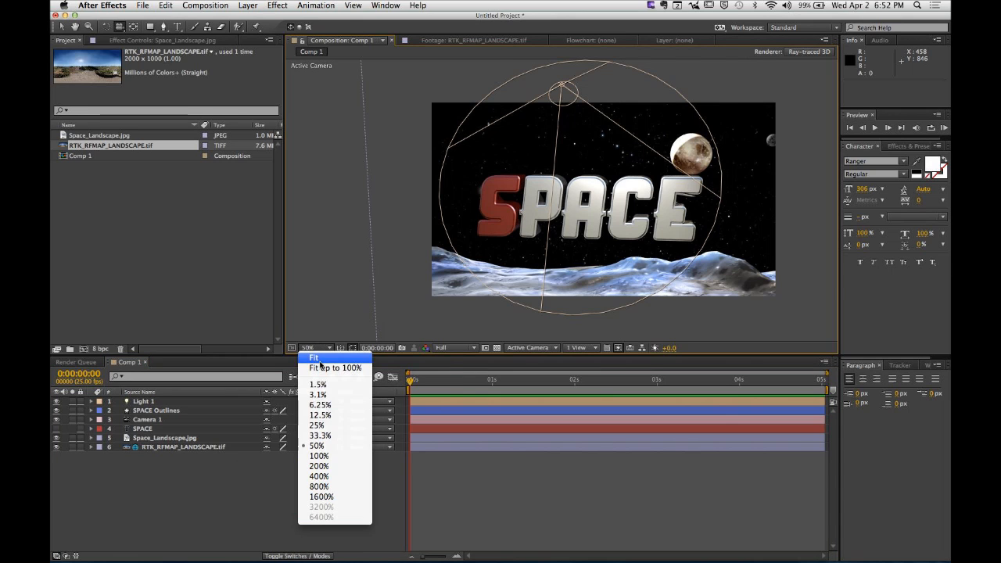
left_click(319, 363)
key("space")
left_click_drag(438, 257, 460, 237)
scroll(450, 245, "up", 1)
key("space")
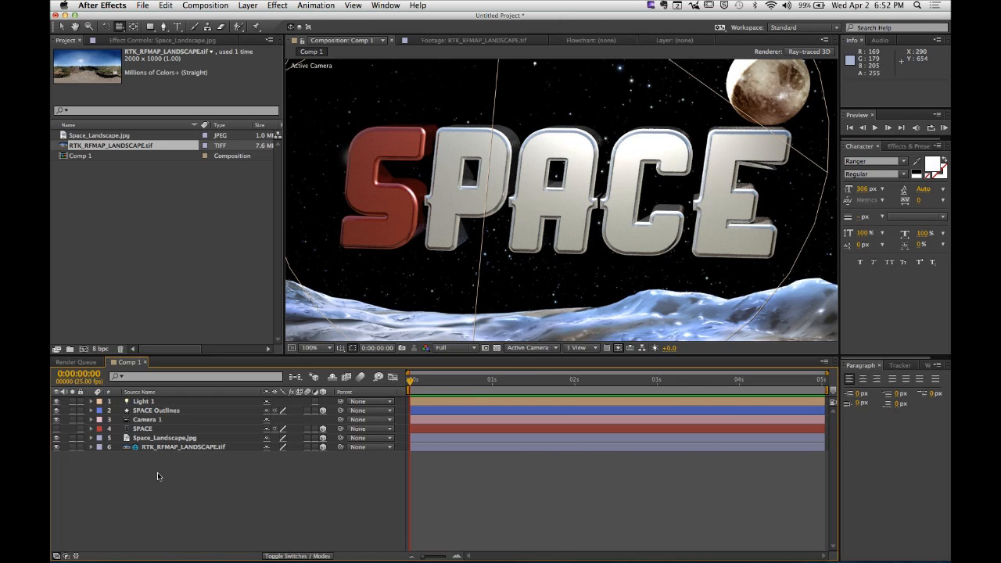
left_click(153, 28)
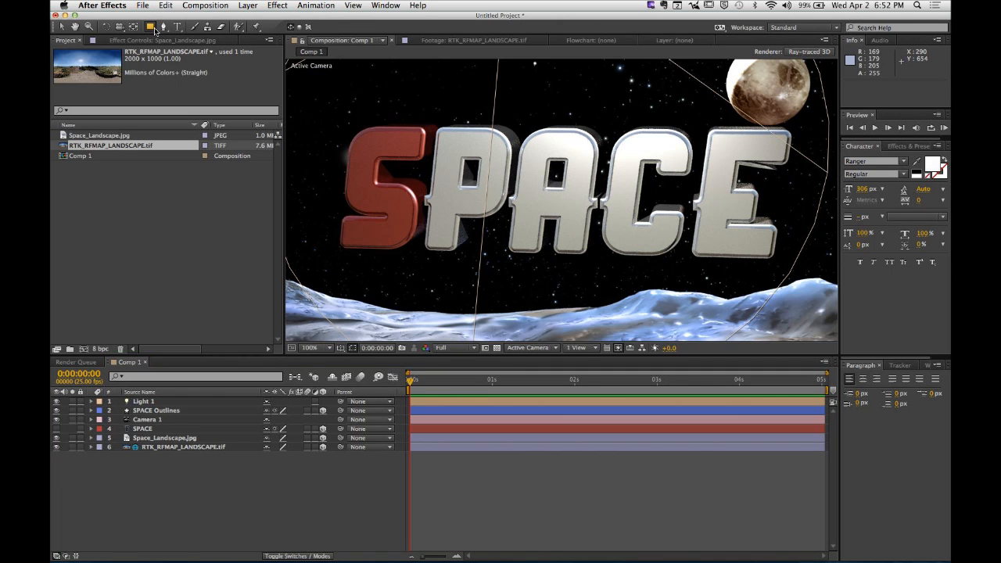
mouse_move(155, 30)
left_mouse_down()
mouse_move(188, 49)
mouse_move(199, 76)
left_mouse_up()
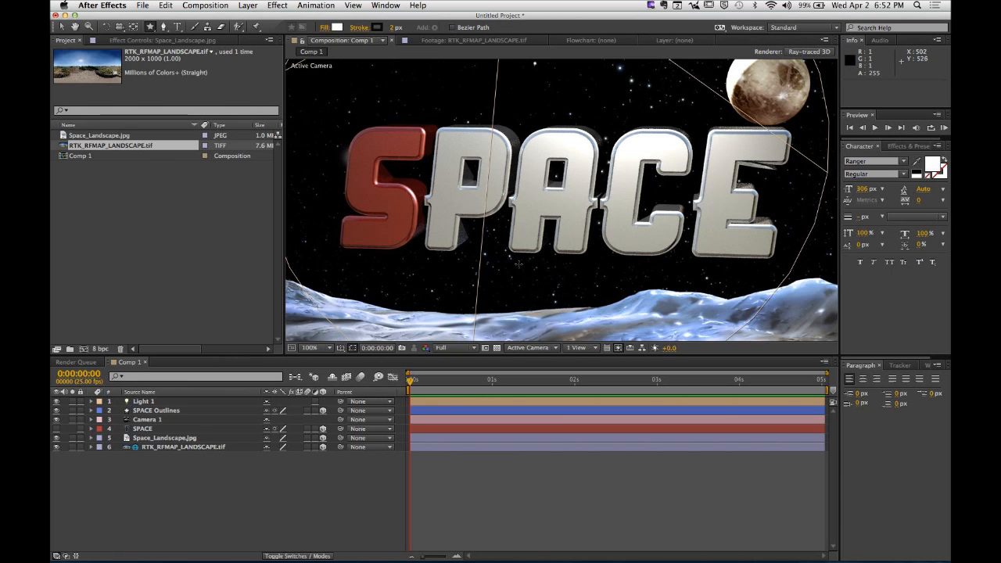
left_click_drag(549, 201, 593, 175)
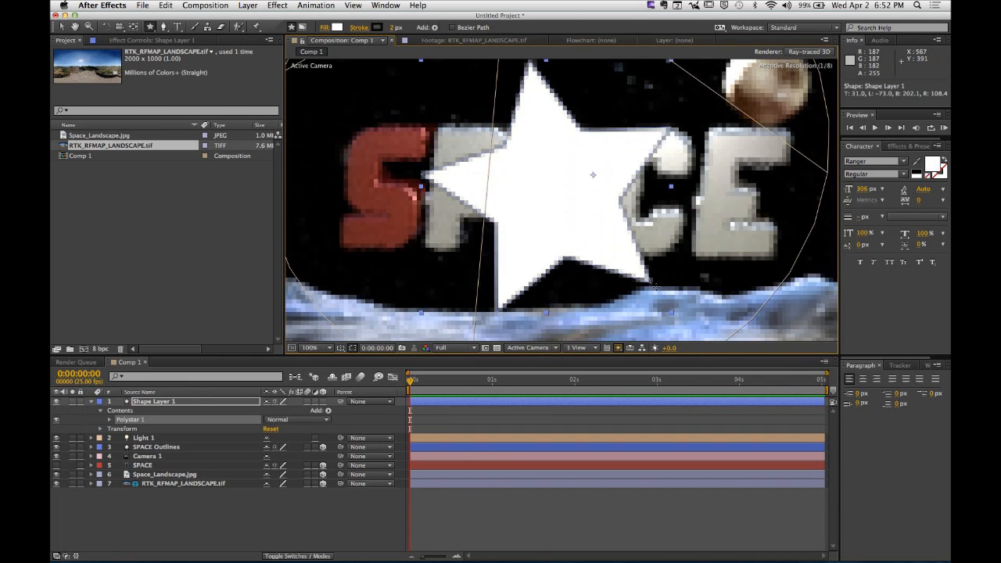
left_click_drag(656, 287, 672, 295)
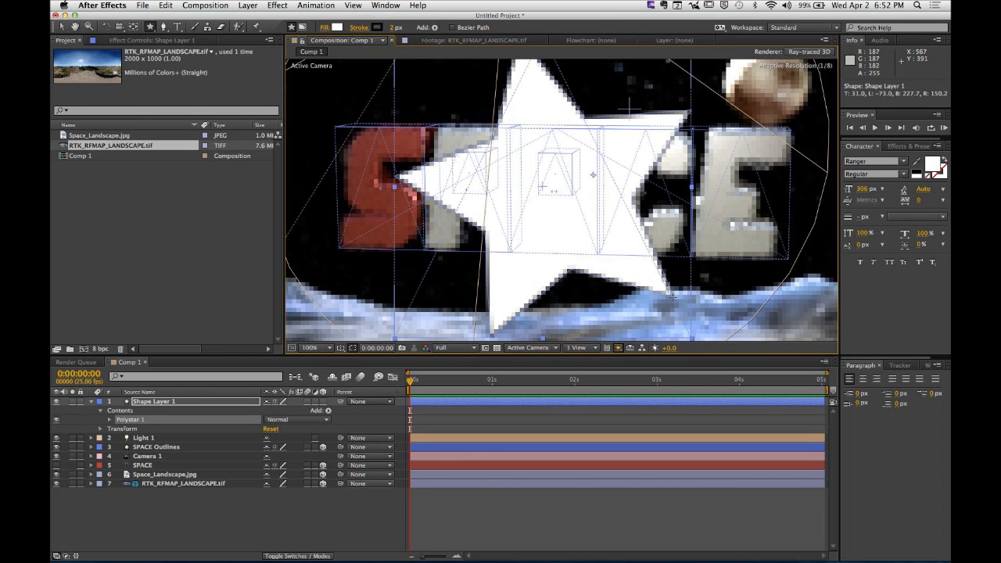
left_click(304, 523)
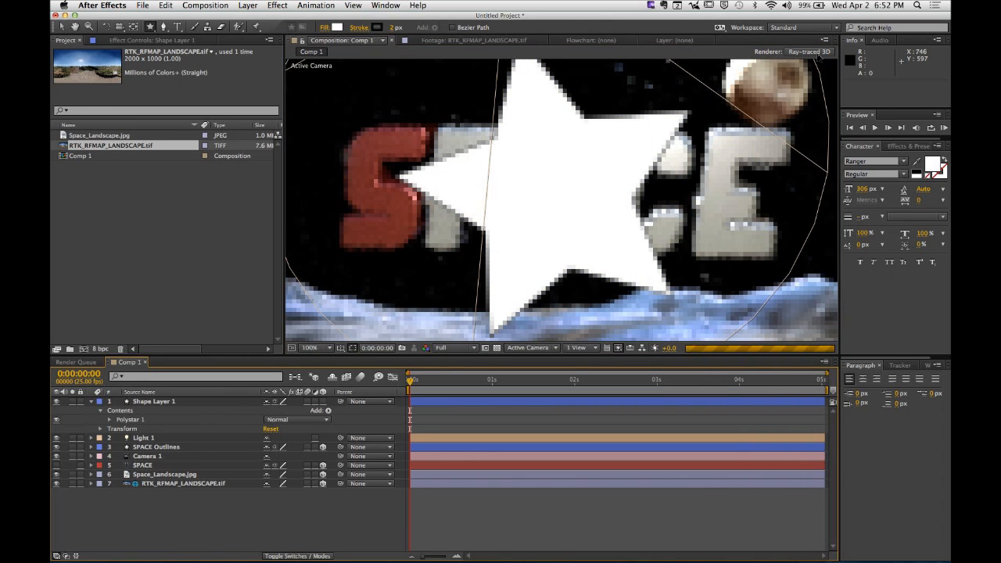
Step: Change the composition's renderer from Ray-traced 3D to Classic 3D
left_click(814, 52)
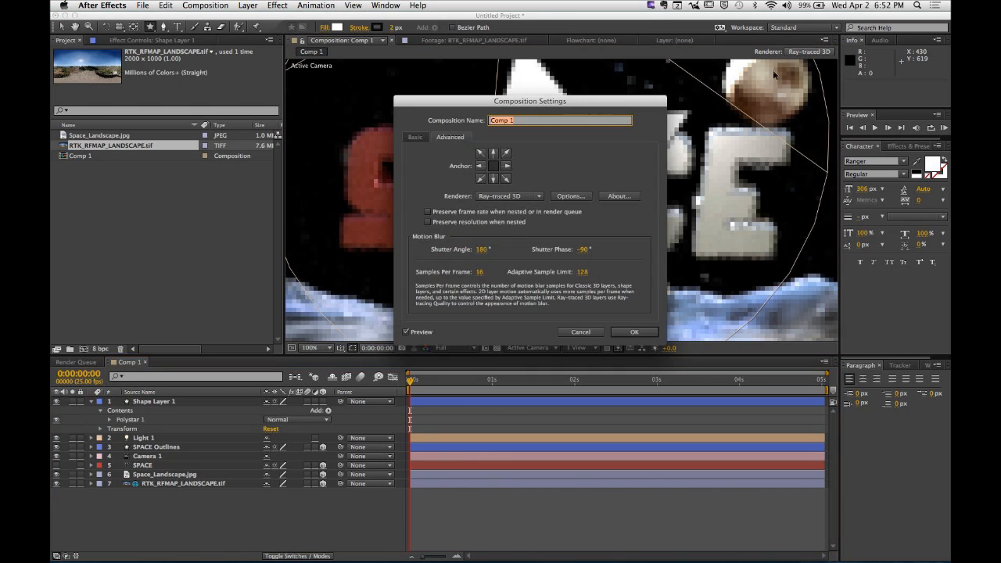
left_click(509, 199)
left_click(505, 212)
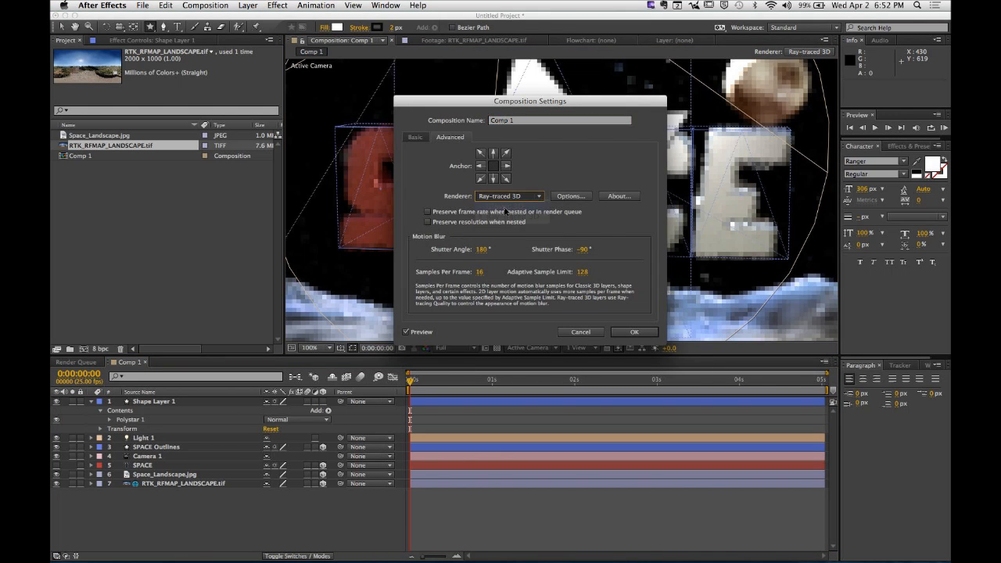
left_click(634, 333)
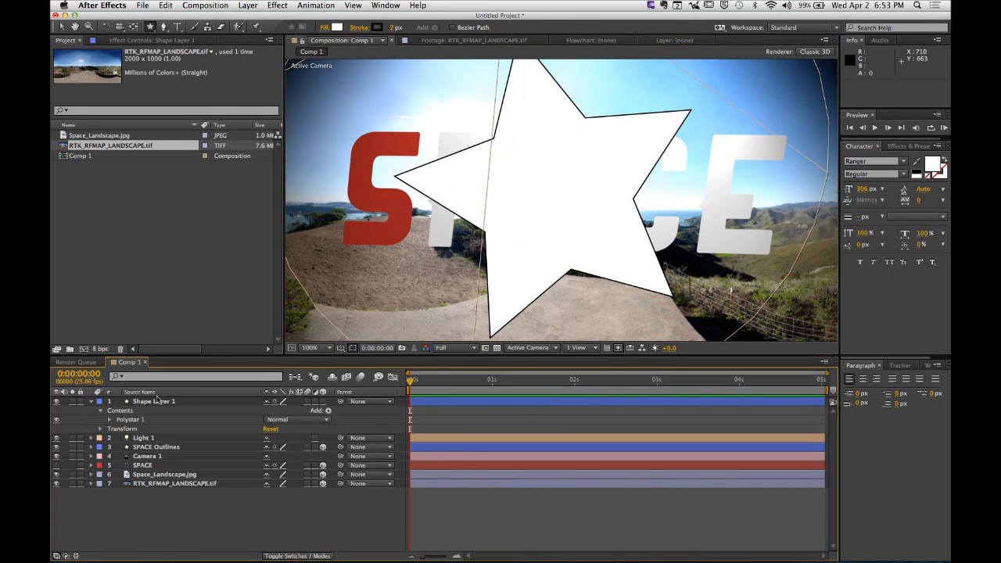
Step: Make Shape Layer 1 a 3D layer and look through its Polystar 1 contents and transform properties
left_click(156, 401)
left_click(323, 401)
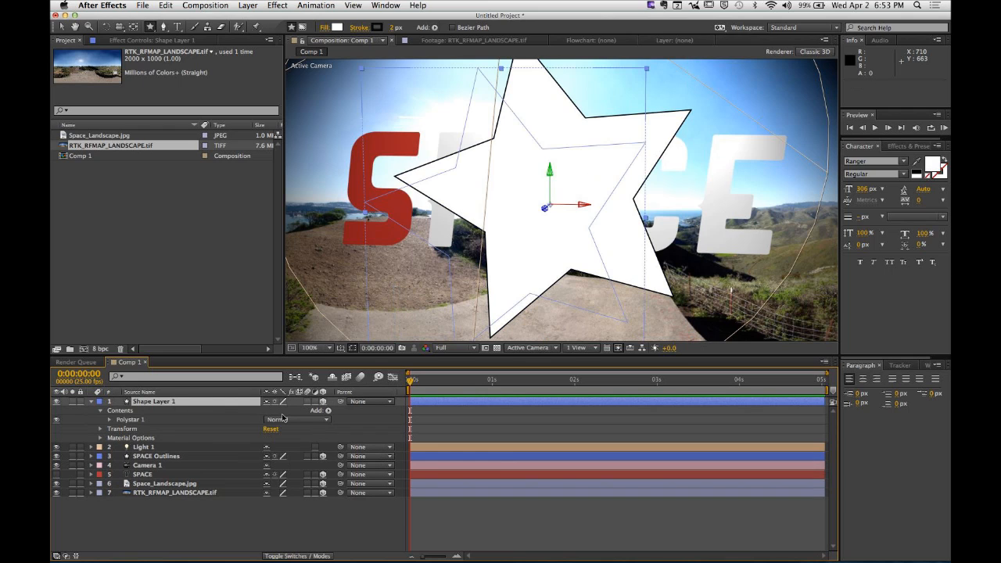
left_click(100, 410)
left_click(101, 411)
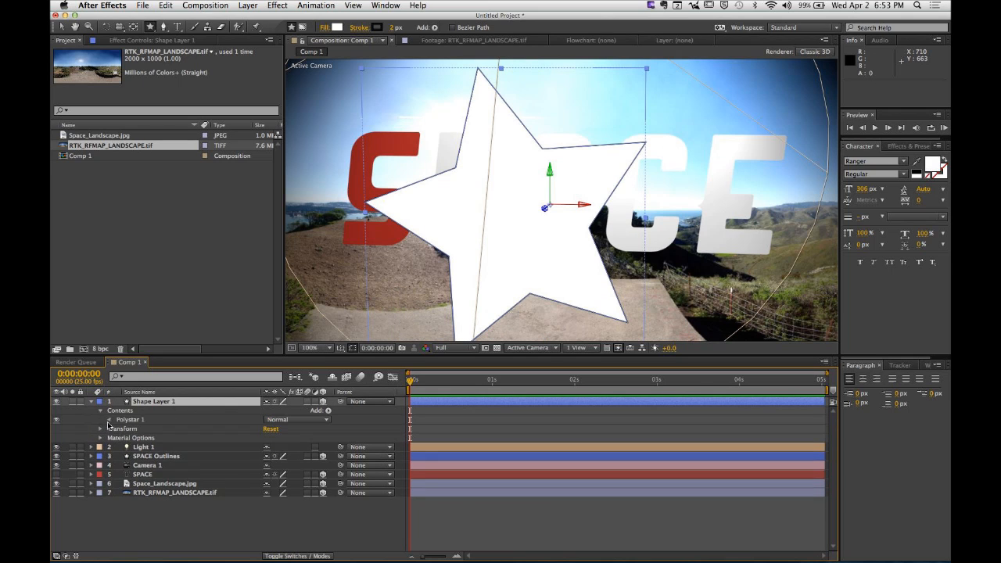
left_click(109, 420)
left_click(119, 456)
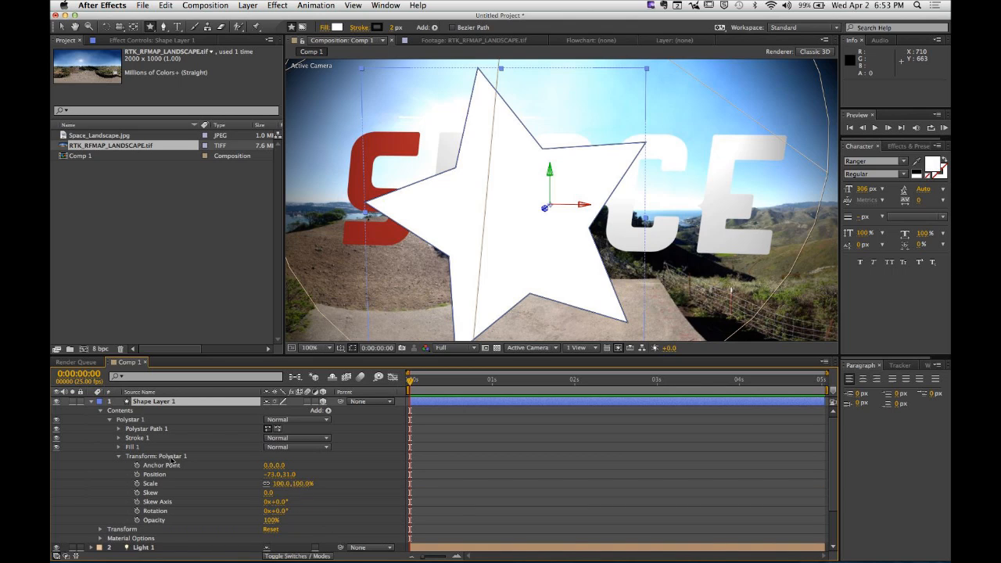
left_click(100, 410)
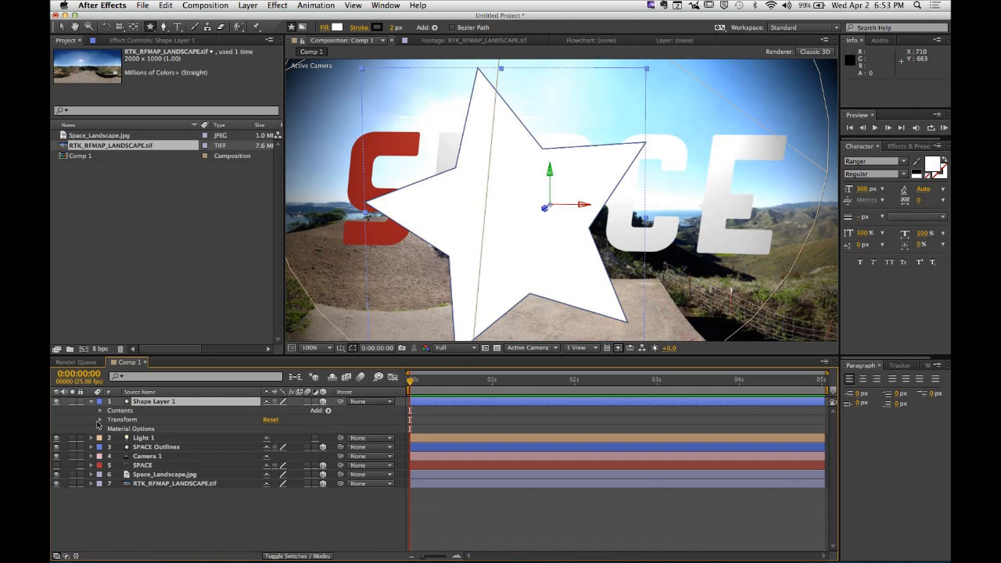
Step: Set Shape Layer 1's anchor point Z to 4 and position Z to 437, and hide the RTK_RFMAP_LANDSCAPE.tif layer
left_click(98, 423)
left_click(99, 420)
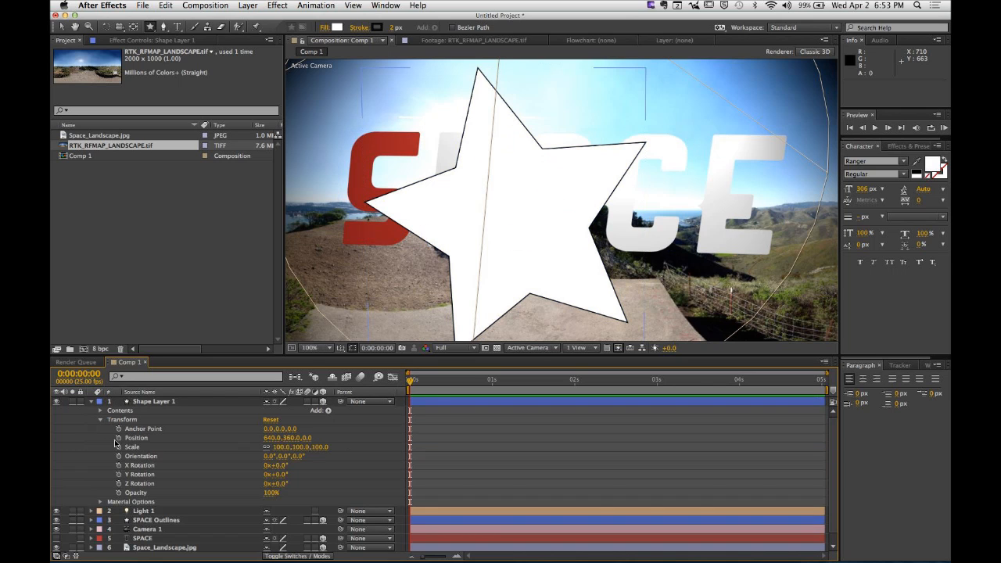
left_click_drag(291, 429, 551, 439)
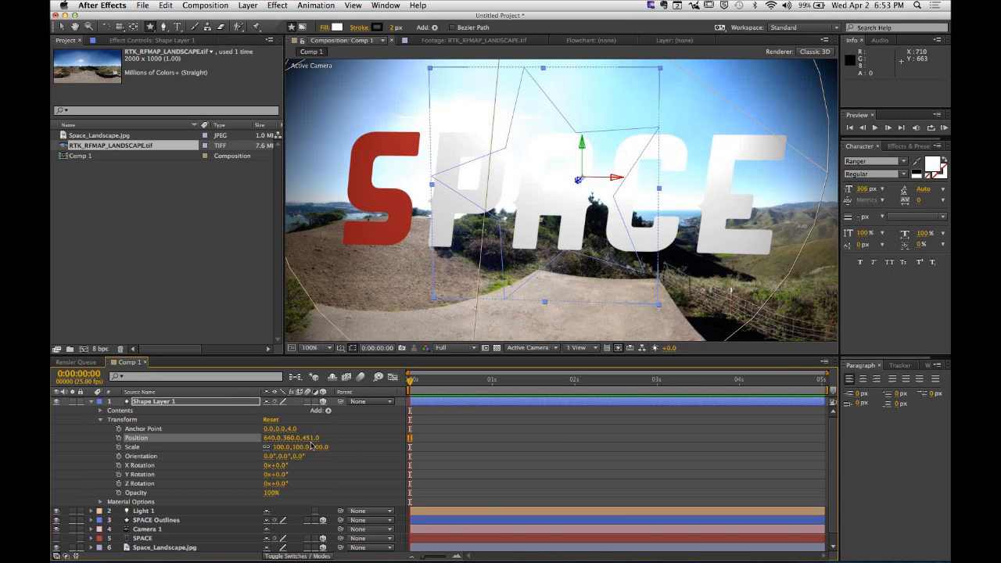
left_click_drag(313, 439, 305, 440)
scroll(250, 471, "down", 1)
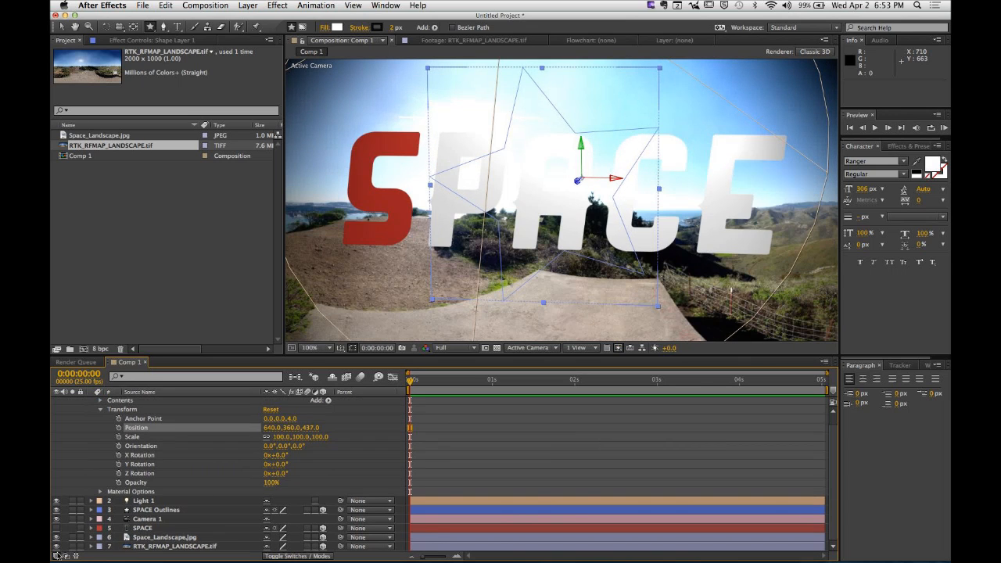
left_click(57, 545)
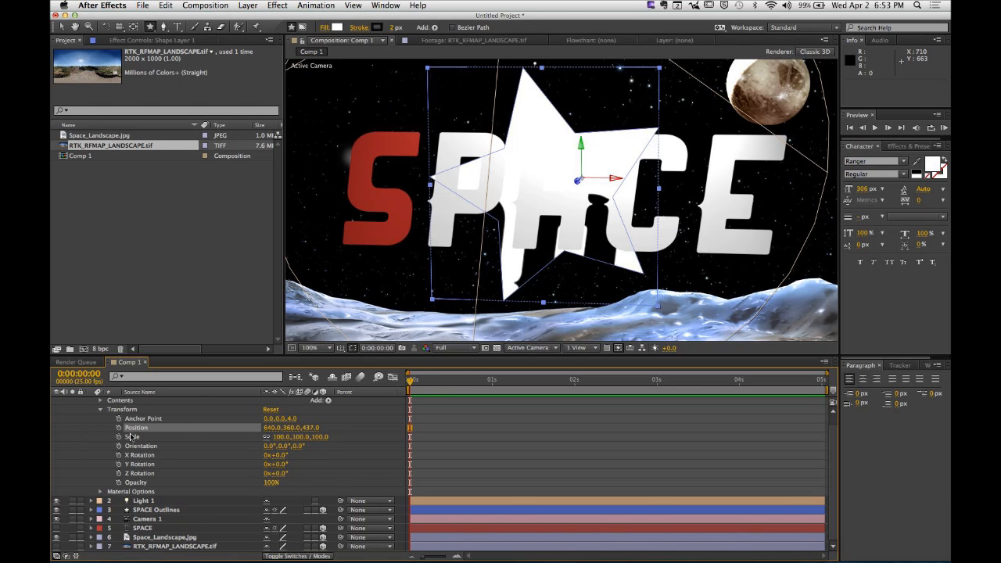
Step: Turn off Accepts Shadows in Shape Layer 1's Material Options and deselect the layer
left_click(100, 409)
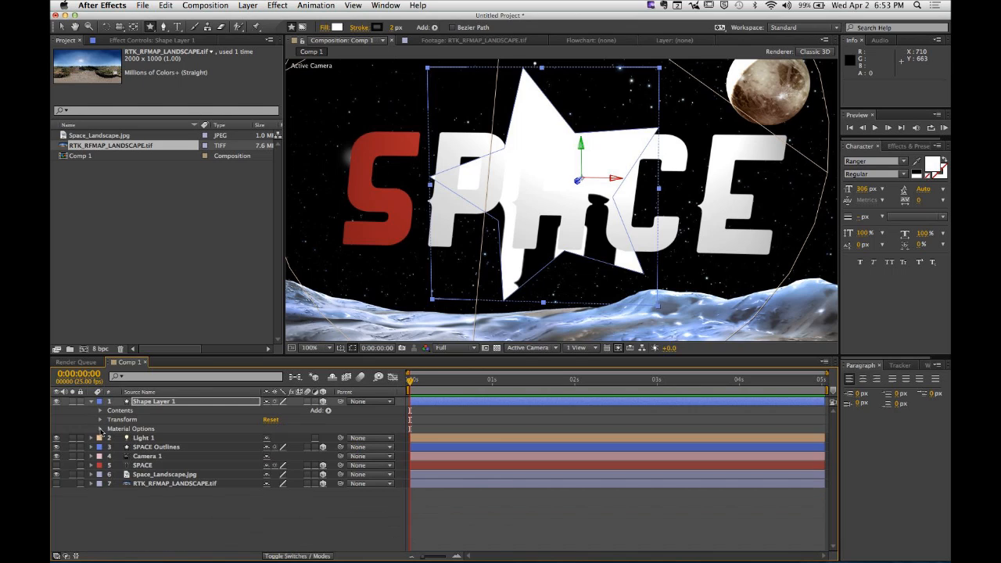
left_click(100, 428)
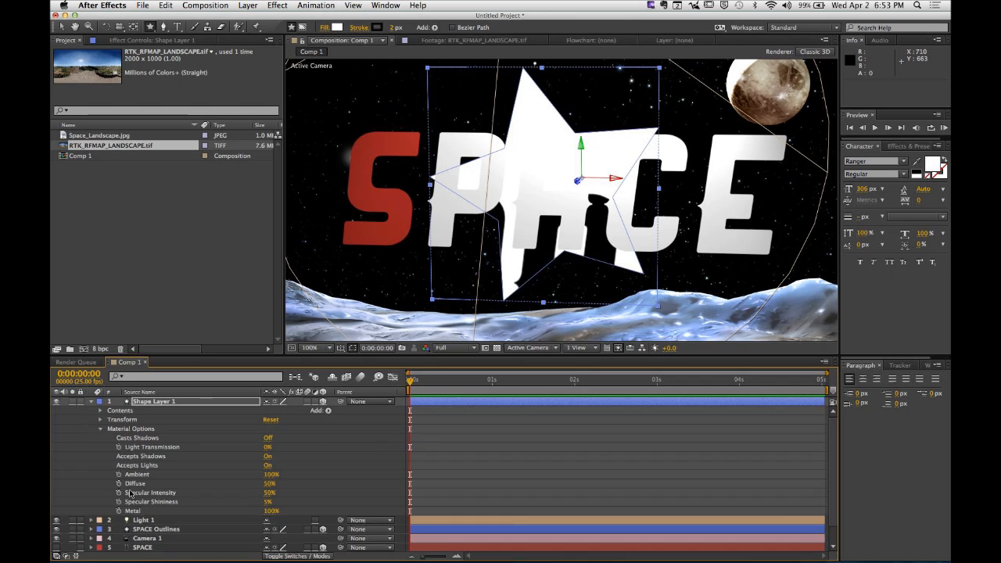
left_click(268, 456)
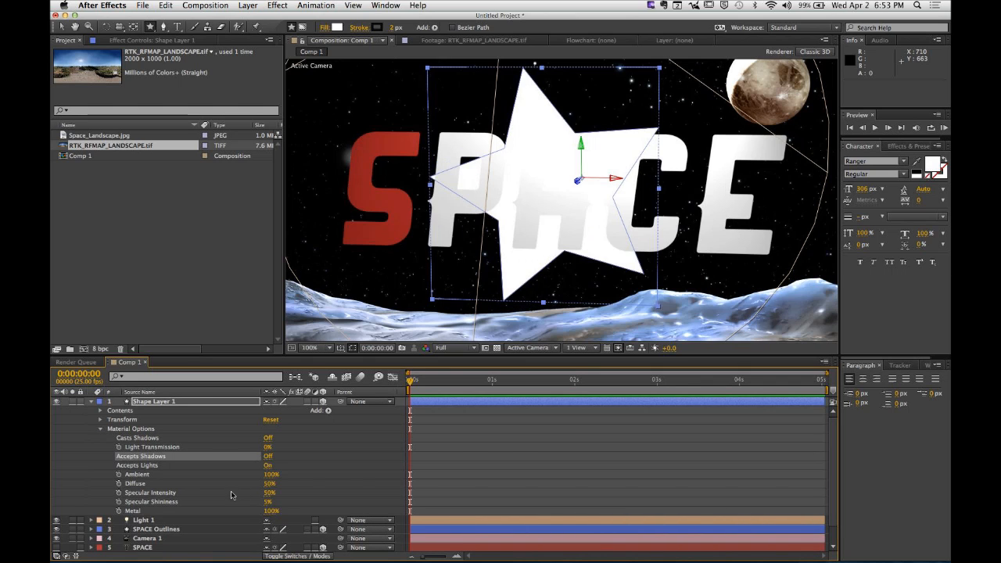
left_click(101, 428)
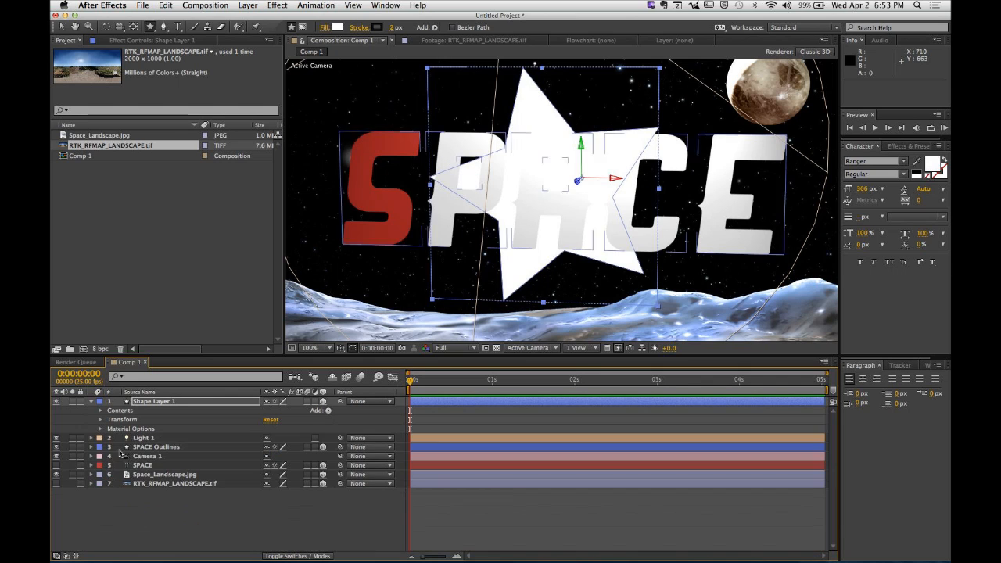
left_click(170, 513)
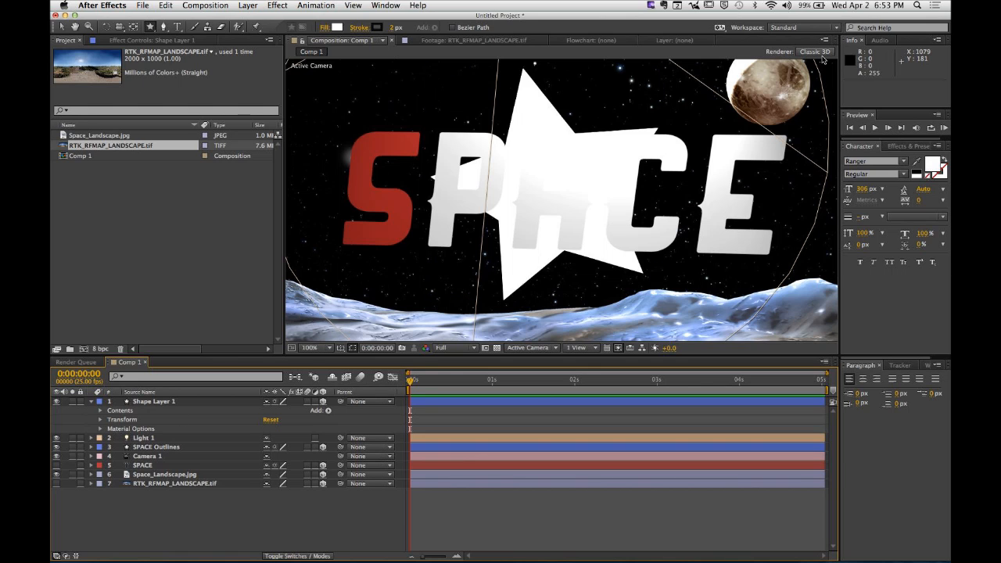
Step: Change the composition's renderer from Classic 3D to Ray-traced 3D
left_click(821, 53)
left_click(525, 196)
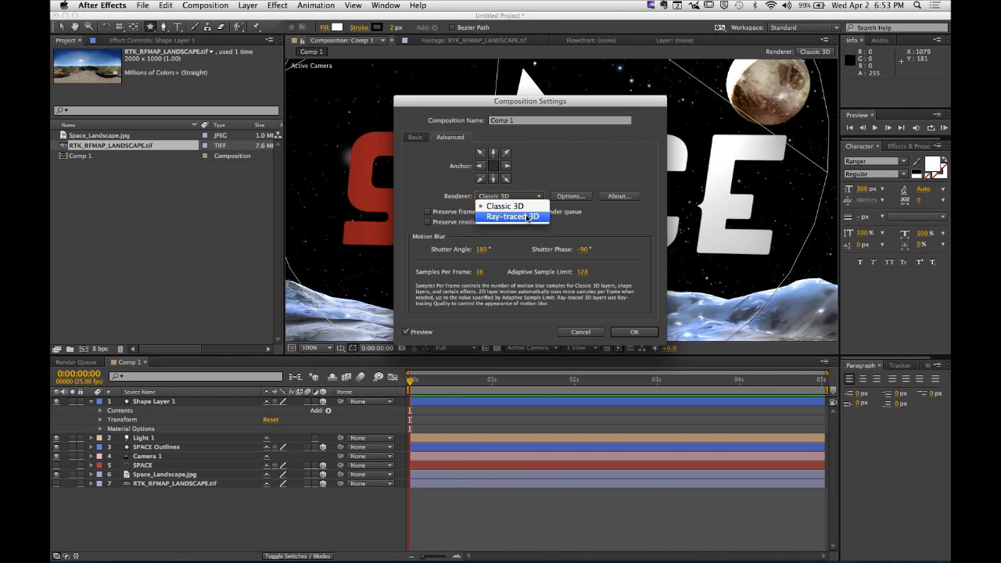
left_click(513, 216)
left_click(638, 332)
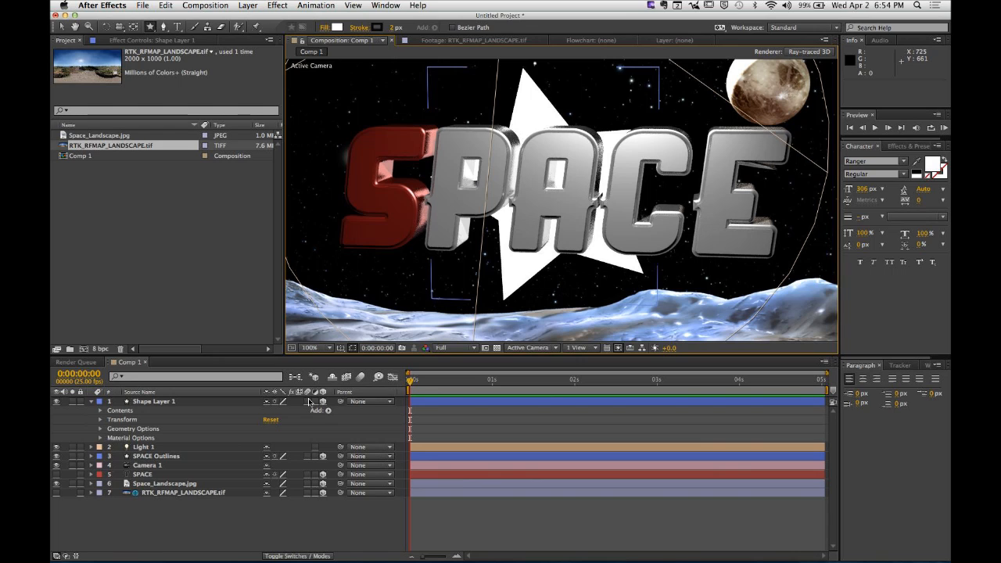
Step: Set Shape Layer 1's Y Rotation to 47° and its Extrusion Depth to 59, and deselect the layer
left_click(100, 429)
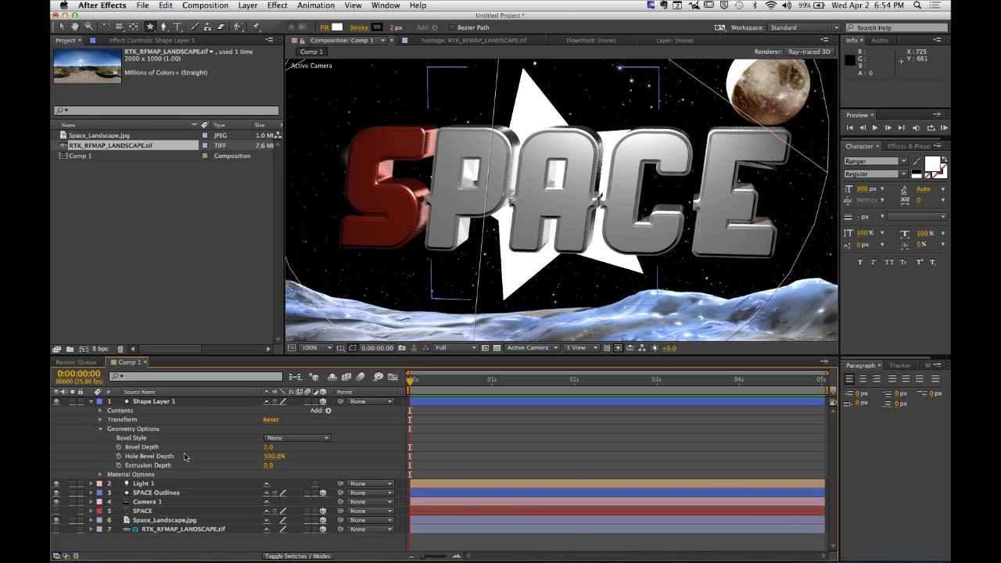
left_click_drag(268, 465, 283, 466)
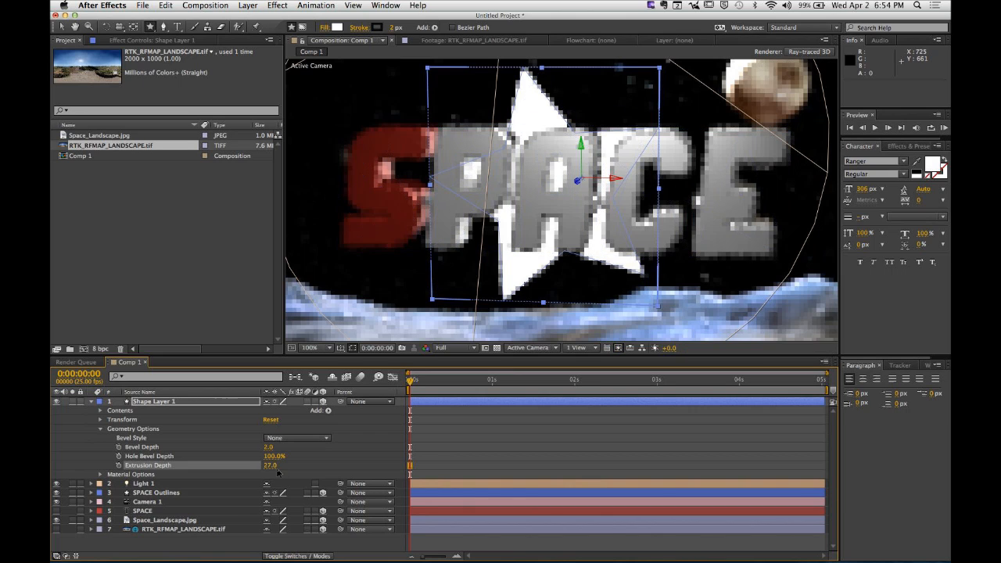
left_click(99, 419)
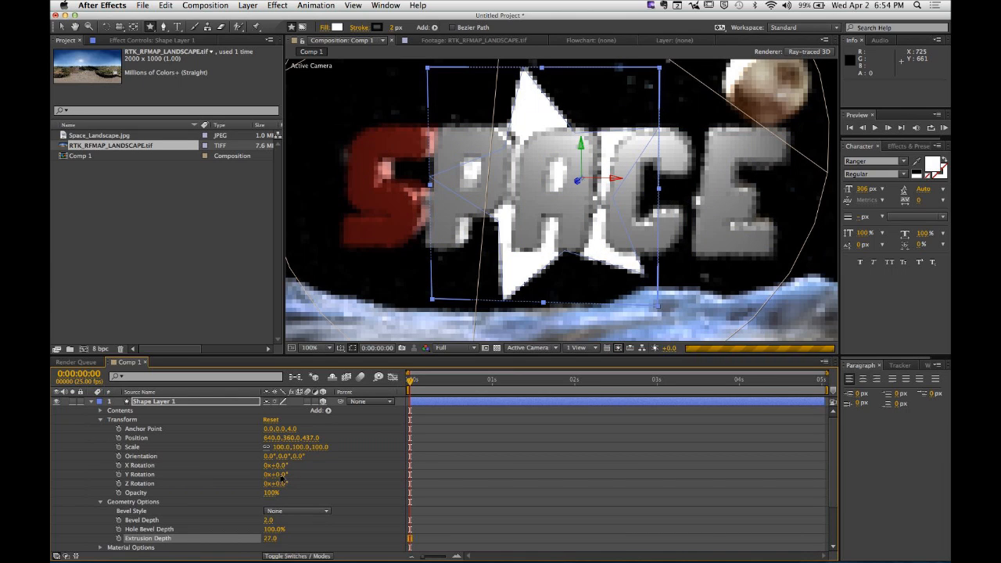
left_click_drag(283, 475, 312, 474)
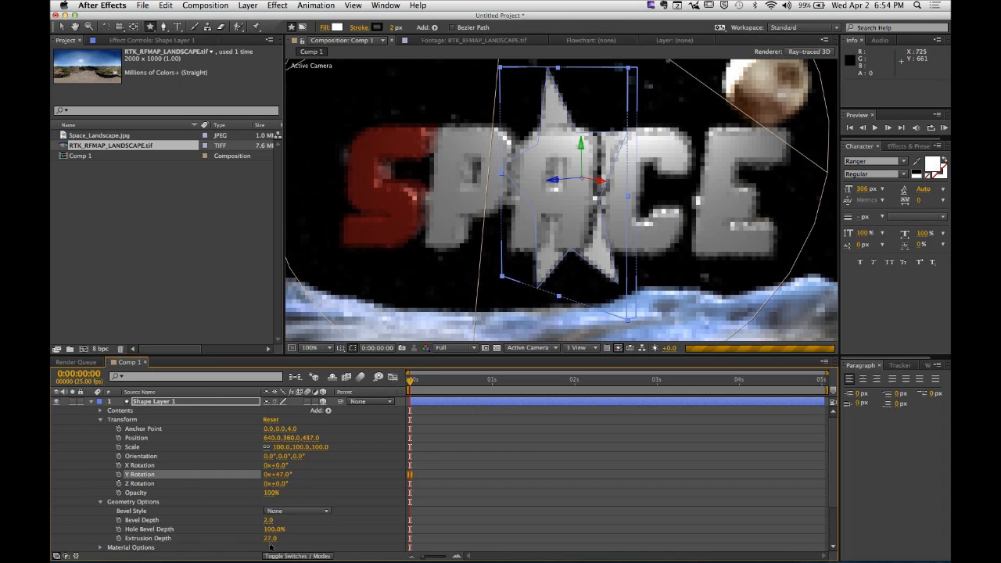
left_click_drag(273, 540, 299, 539)
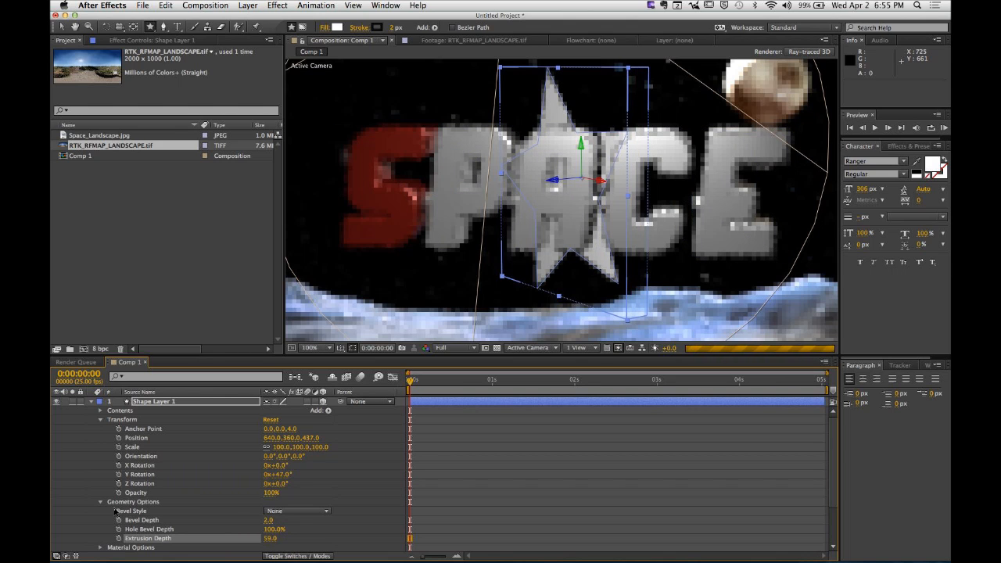
left_click(100, 419)
left_click(101, 429)
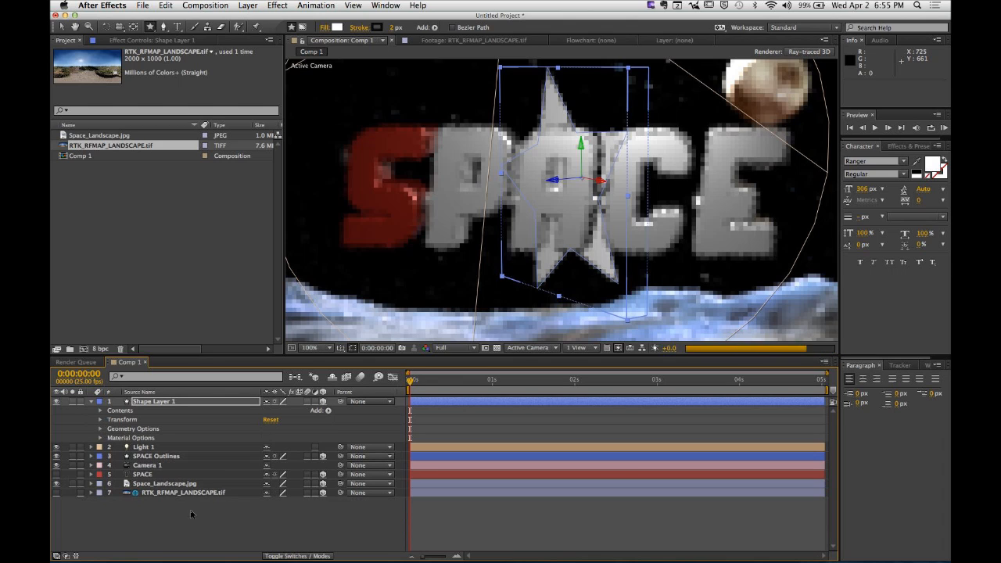
left_click(217, 534)
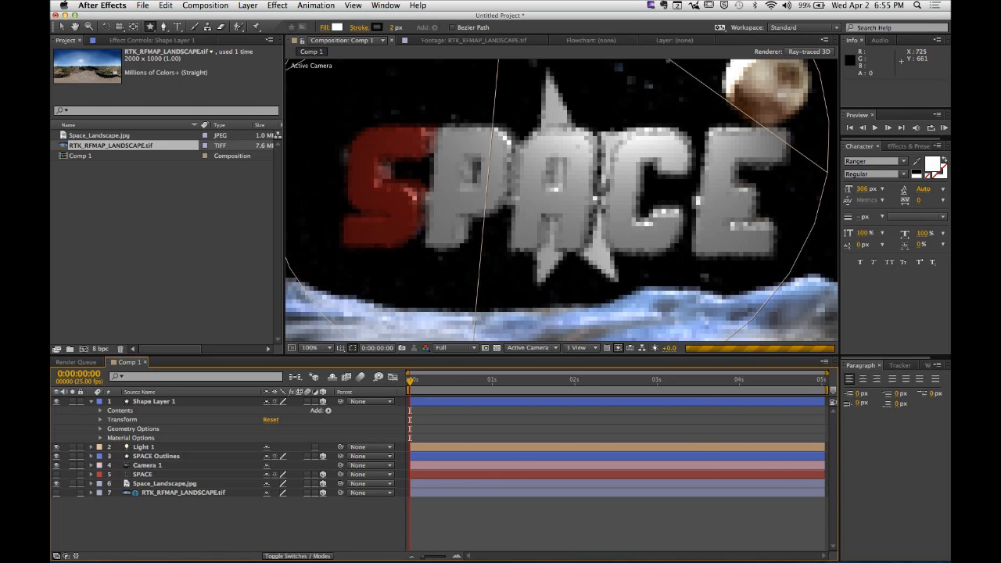
mouse_move(605, 555)
left_click(825, 548)
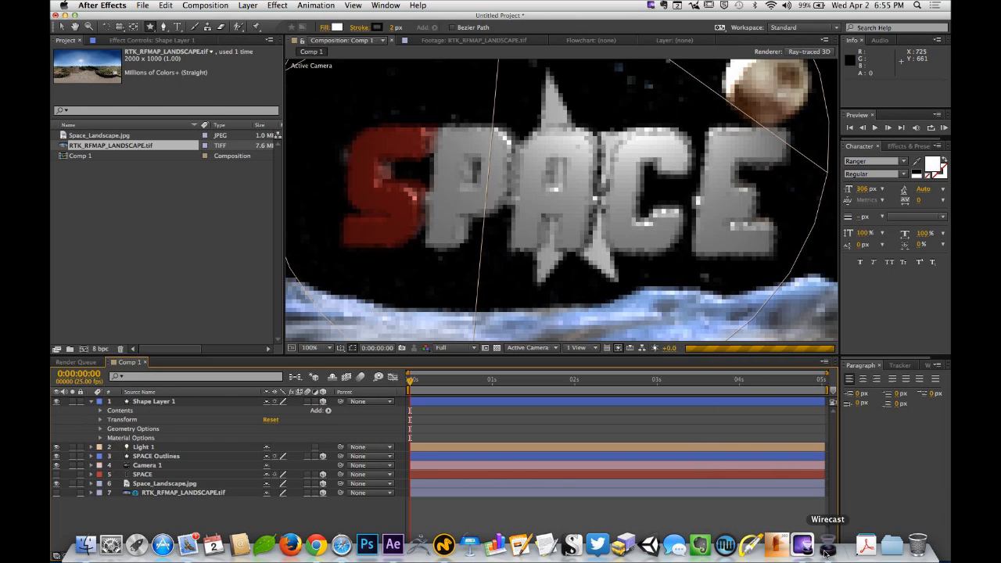
left_click(341, 517)
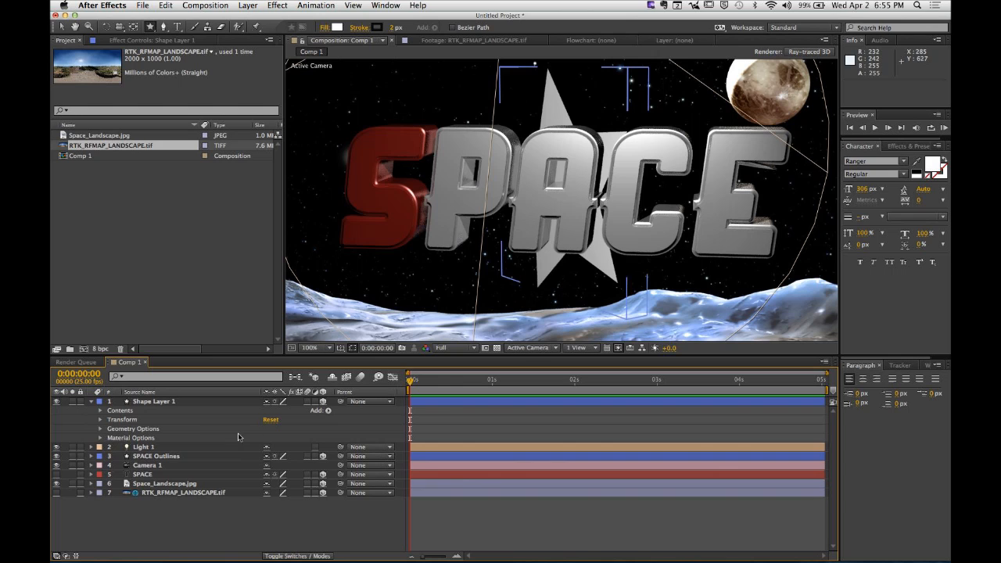
Step: Switch to the Selection tool and collapse Shape Layer 1's properties, leaving all layers deselected
key("v")
left_click(562, 109)
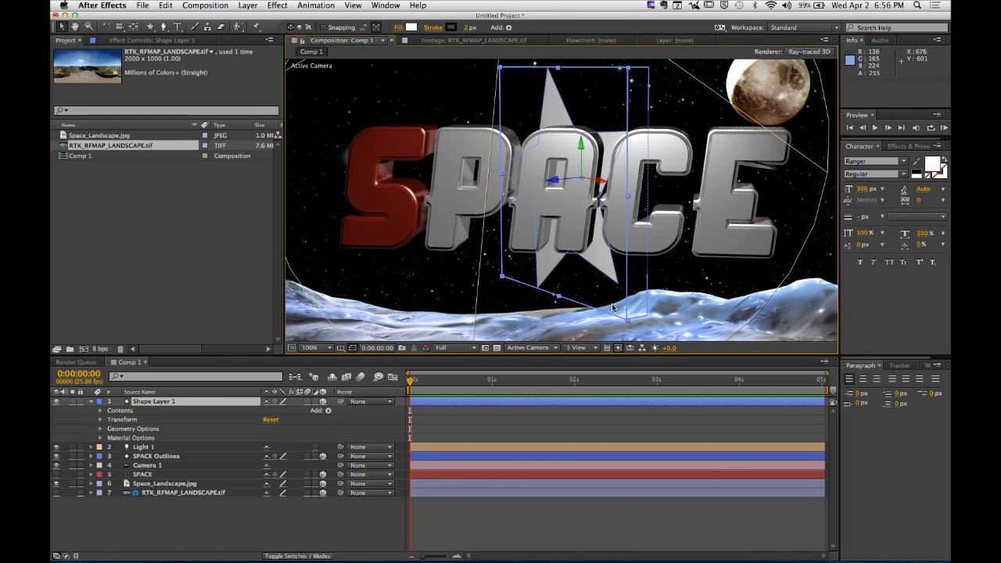
left_click(315, 503)
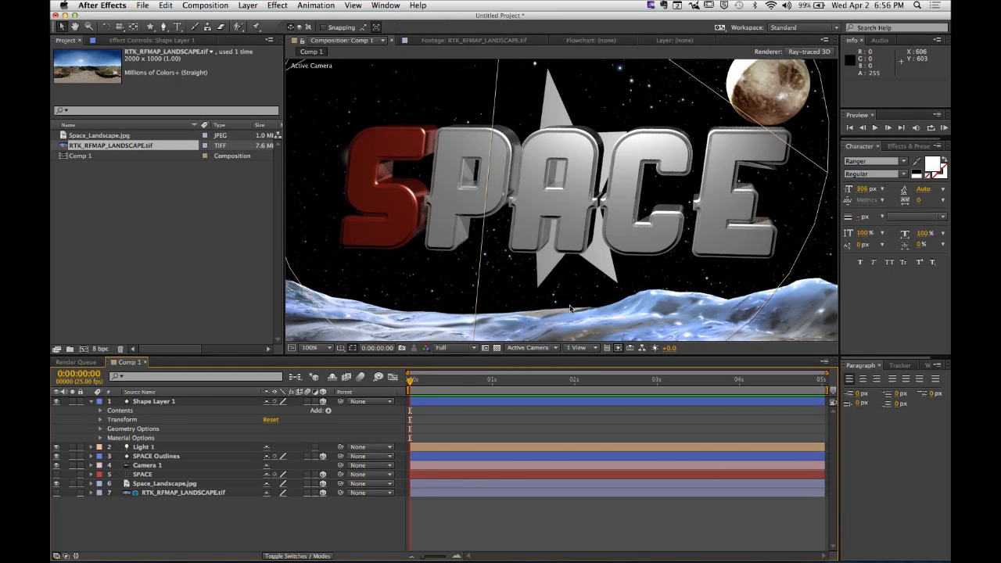
left_click(577, 151)
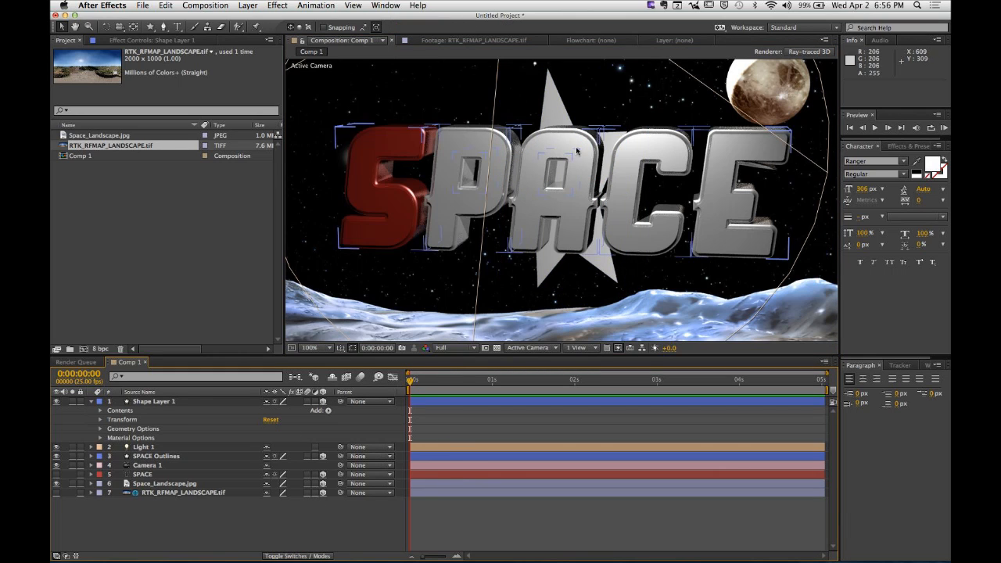
left_click(577, 151)
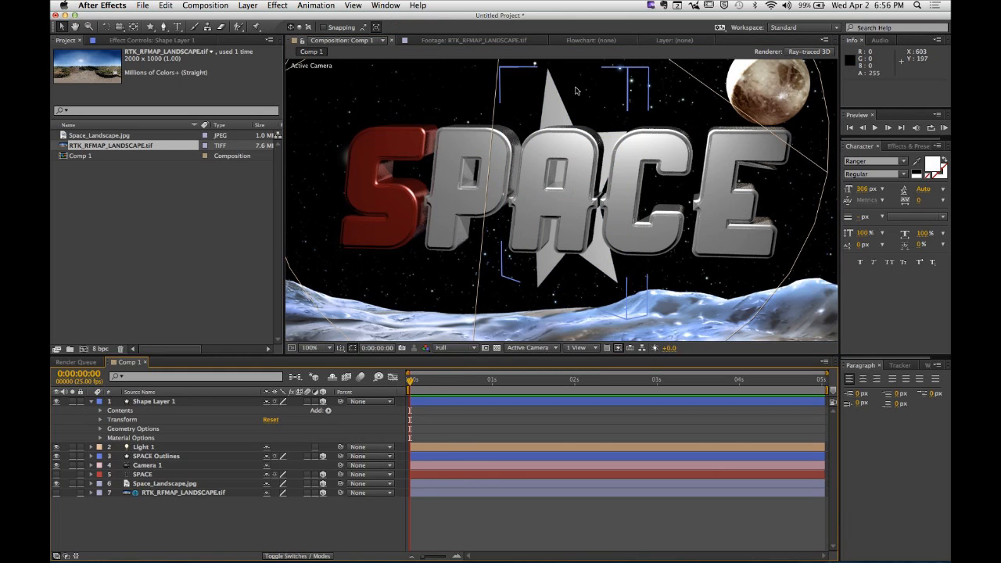
left_click(160, 402)
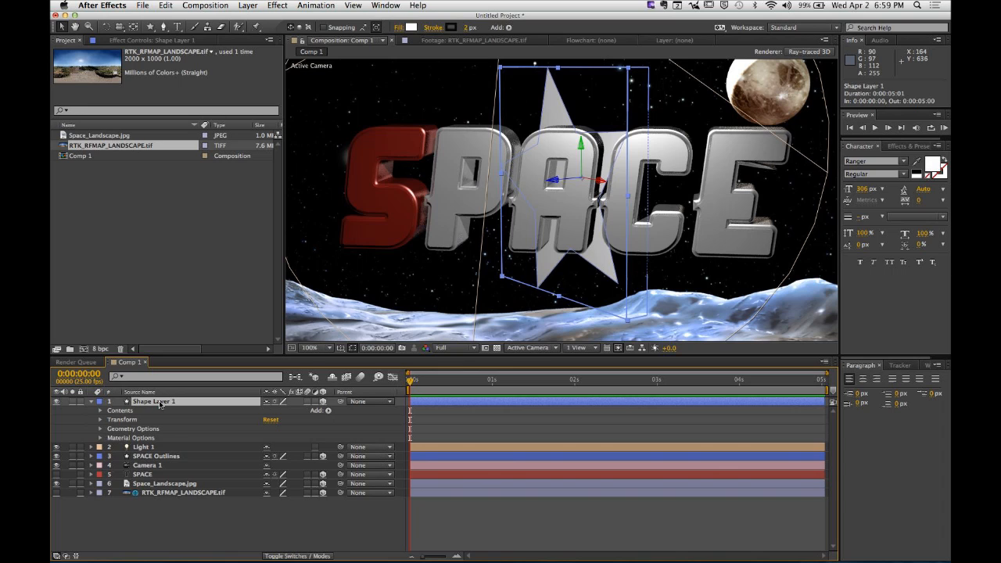
left_click(157, 513)
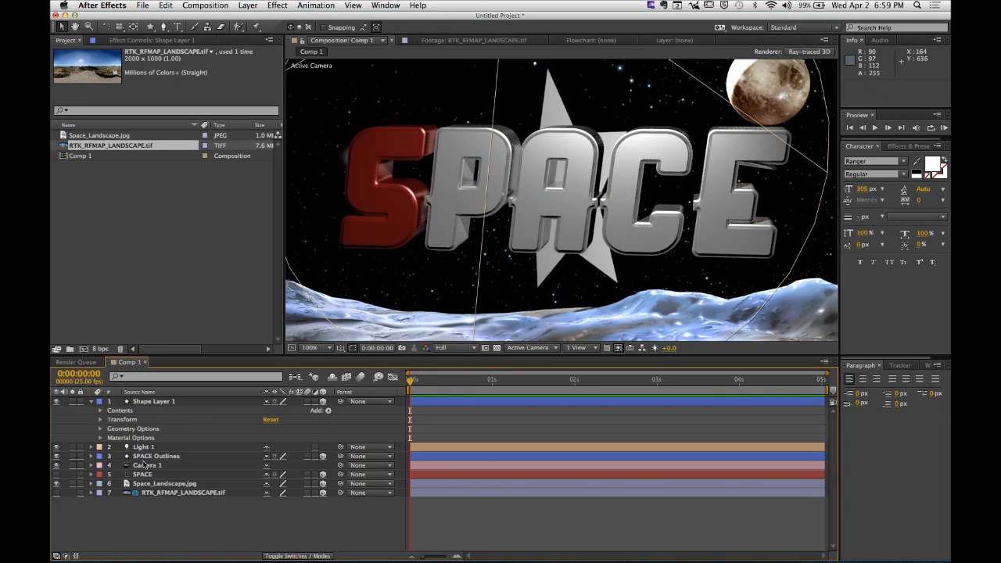
left_click(91, 401)
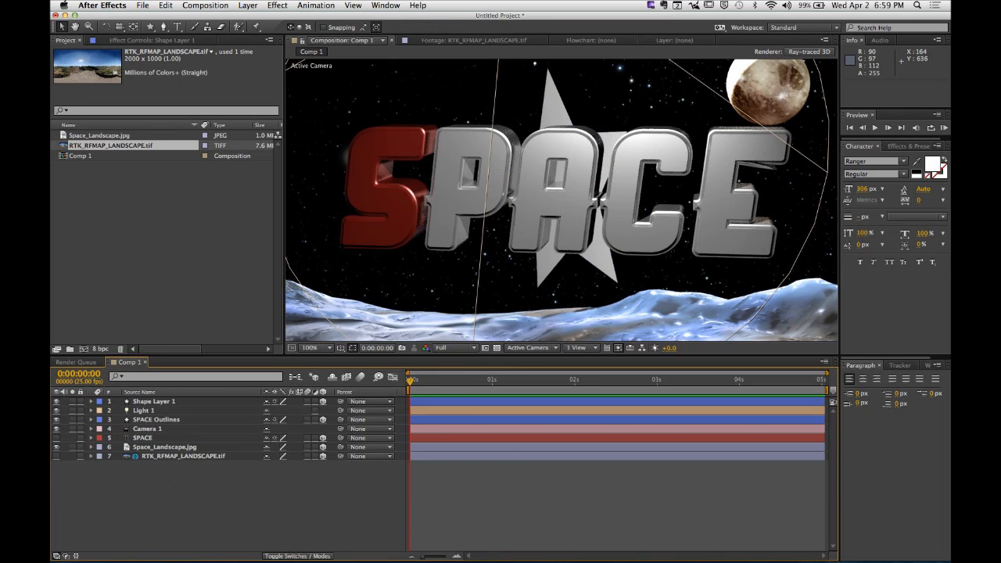
mouse_move(214, 548)
left_click(316, 546)
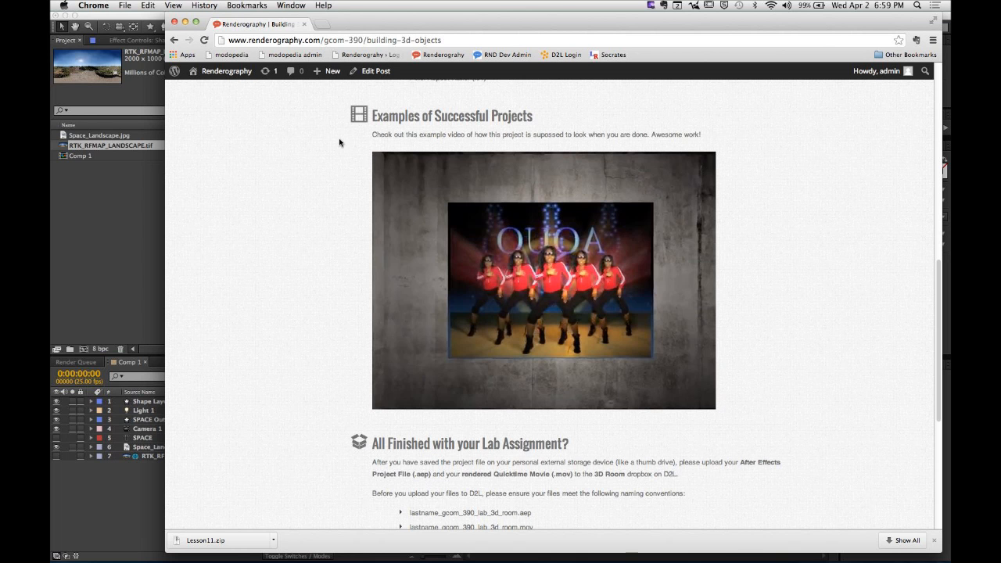
left_click_drag(348, 26, 319, 25)
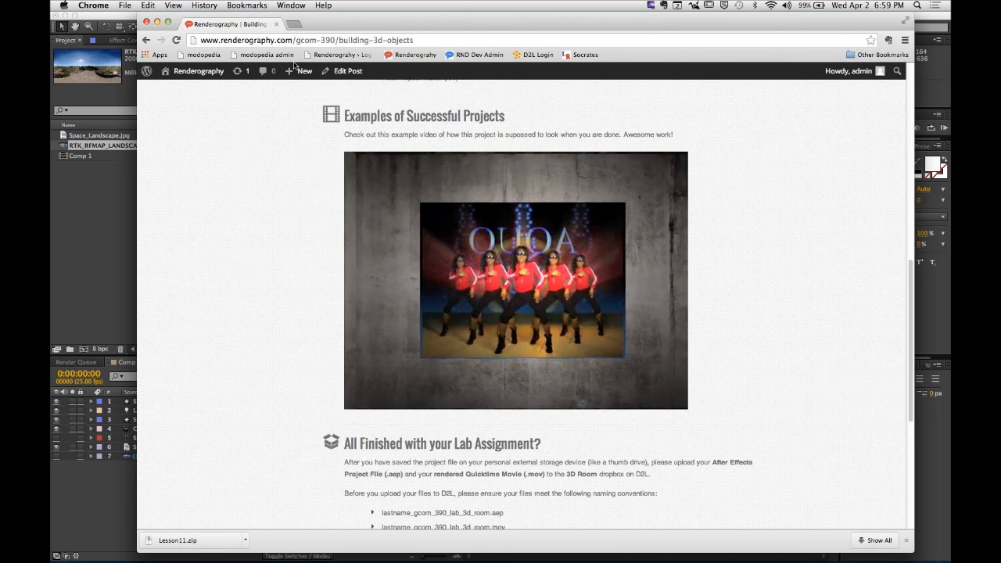
key("super+t")
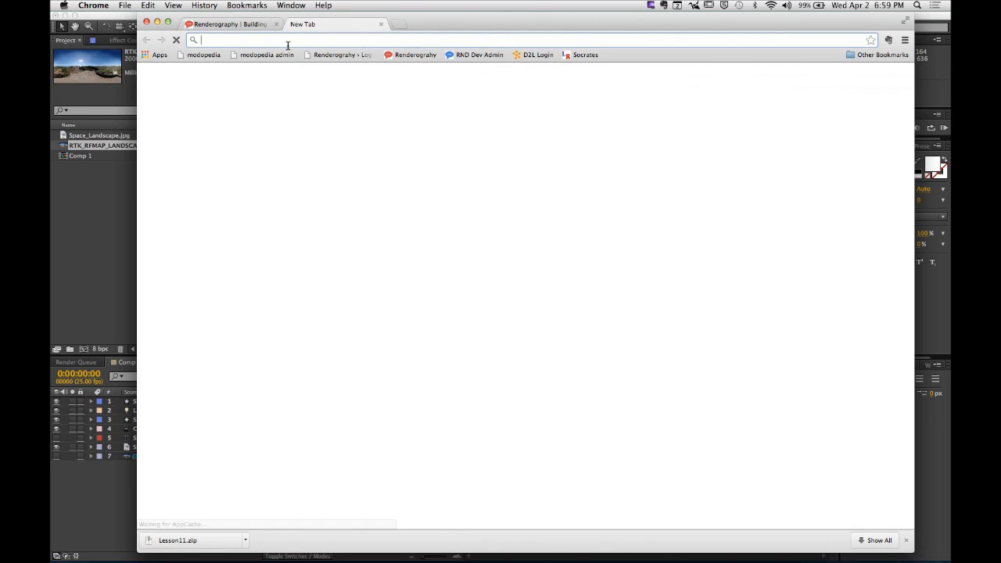
type("www.video")
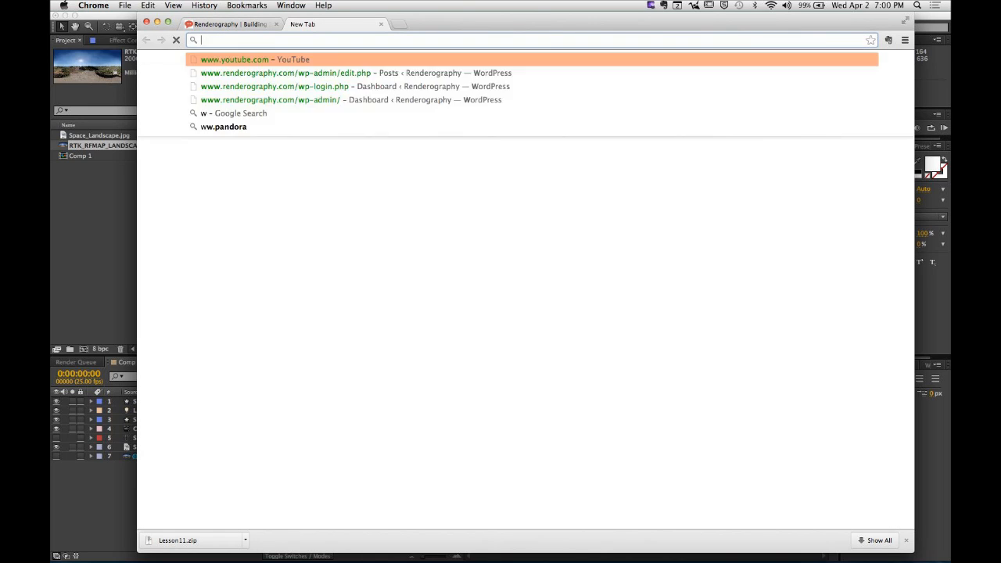
key("BackSpace")
type("co")
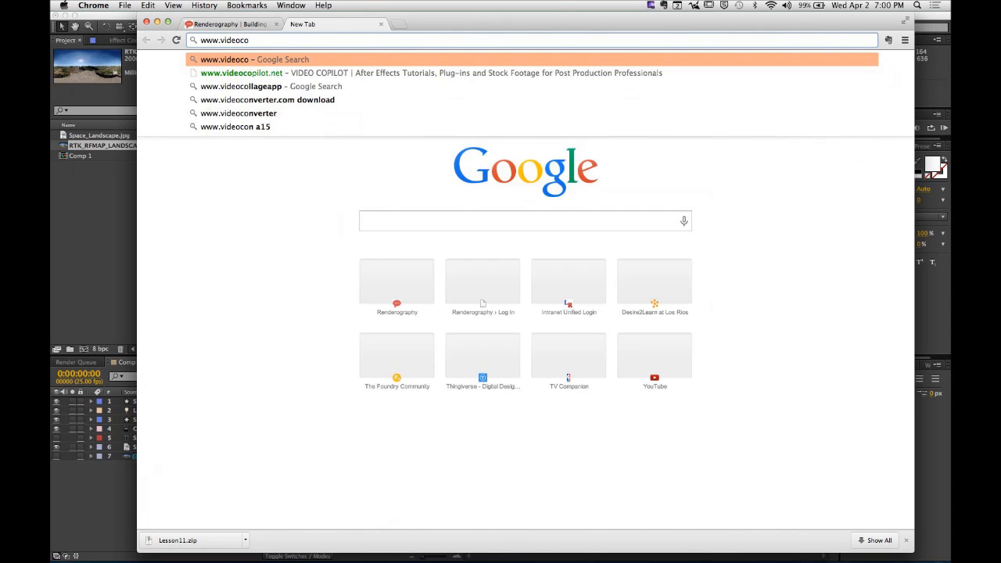
type("pilot.")
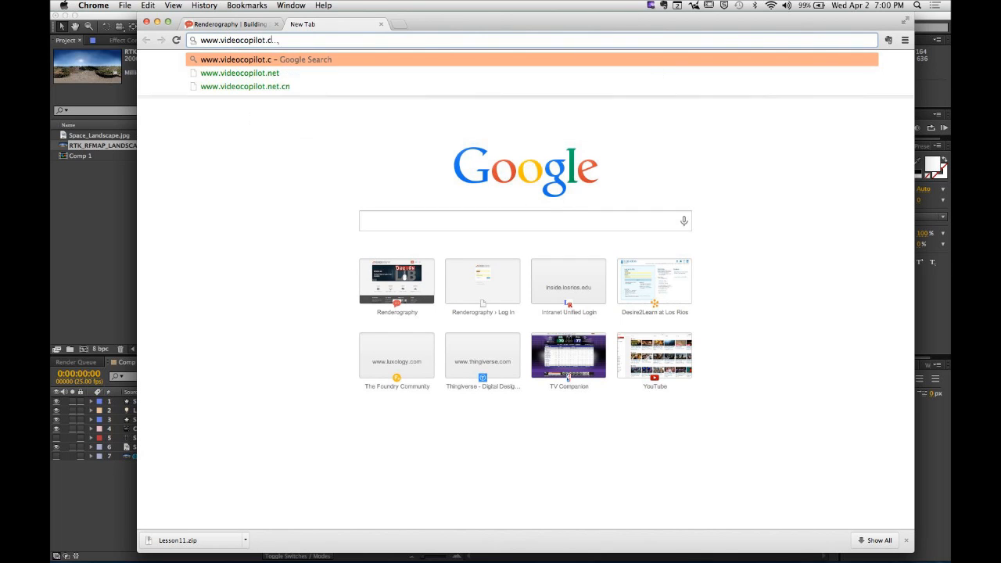
type("com")
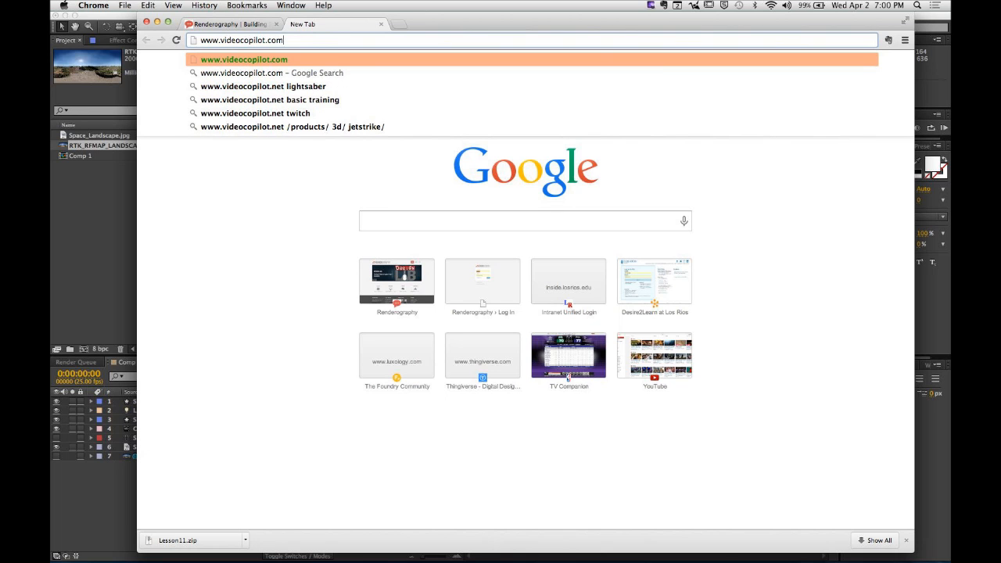
key("BackSpace")
key("BackSpace")
key("BackSpace")
type("net")
key("Return")
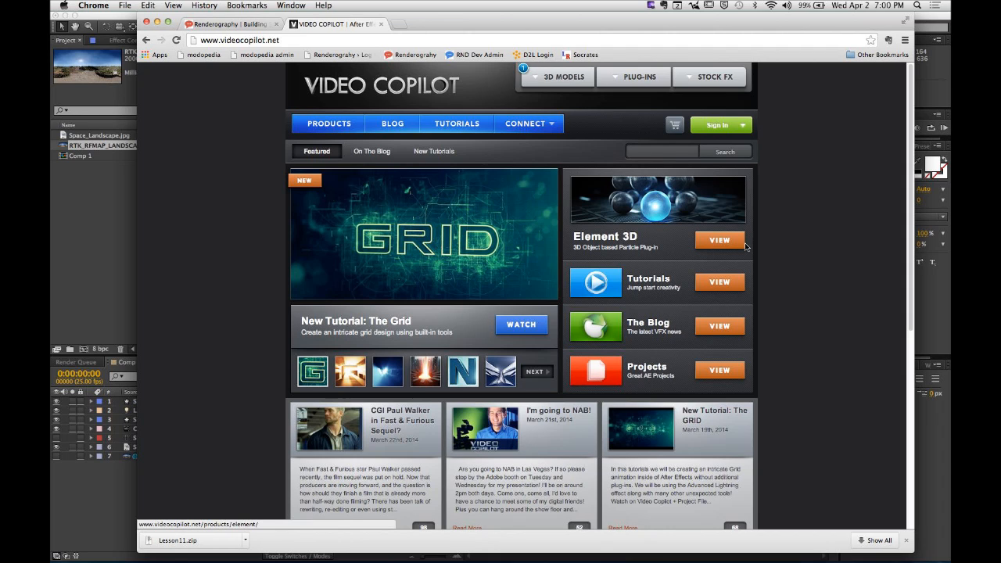
Step: Open the Element 3D product page and look through its version 1.6 features
left_click(719, 241)
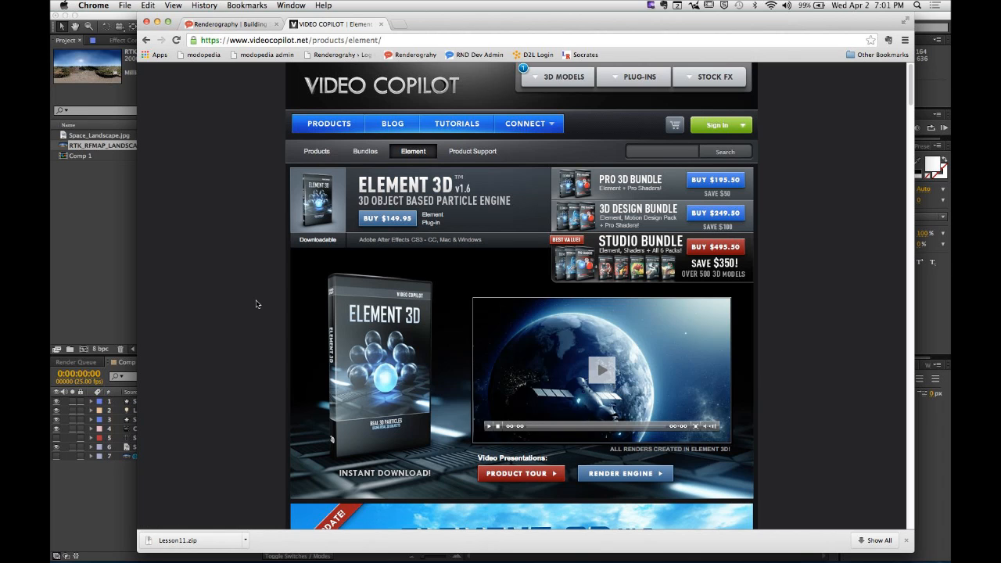
scroll(256, 304, "down", 2)
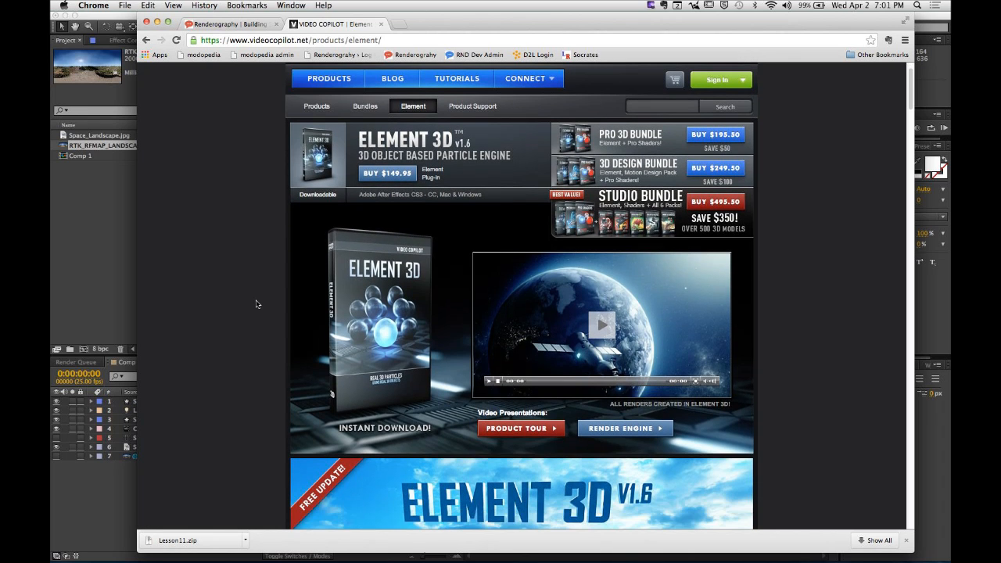
scroll(256, 304, "down", 10)
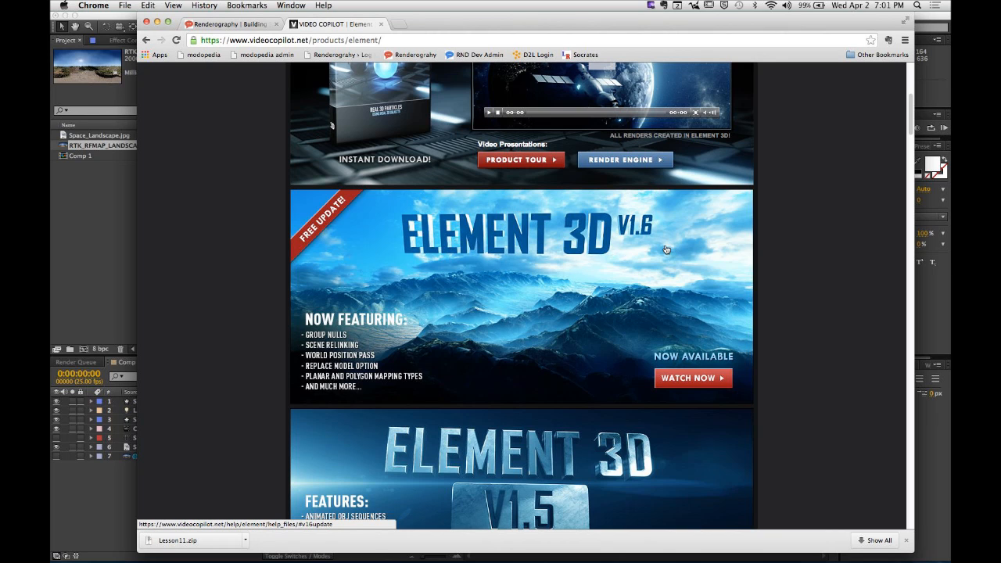
scroll(332, 249, "up", 2)
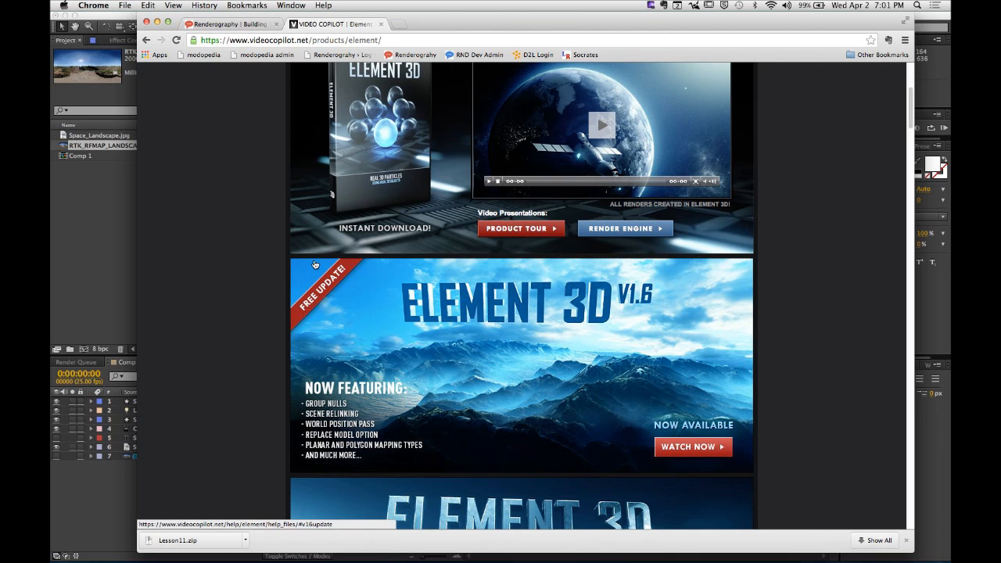
Step: Open the Element 3D product tour, play the introduction video, pause it and look over the rest of its page
scroll(264, 262, "up", 1)
scroll(264, 262, "up", 4)
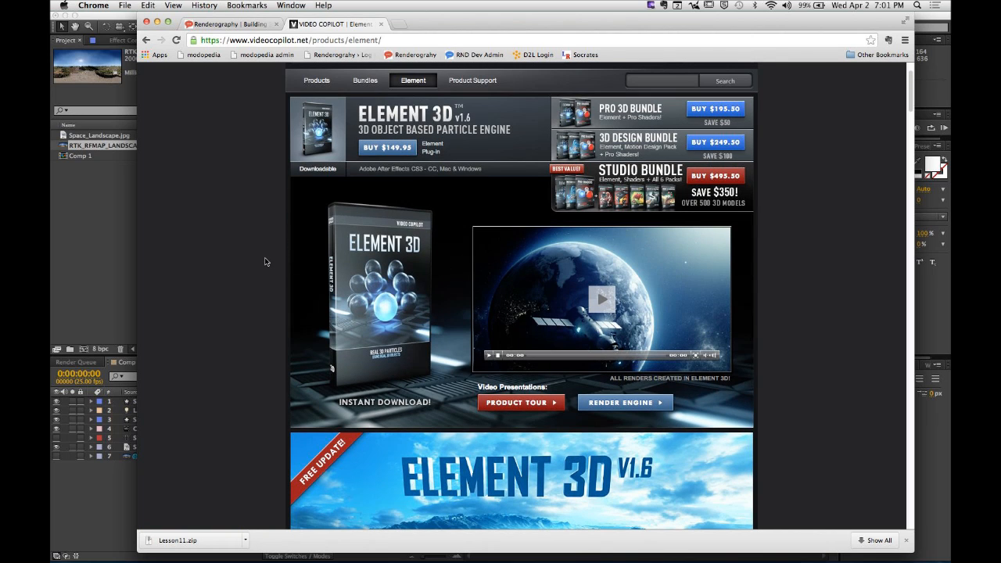
left_click(509, 407)
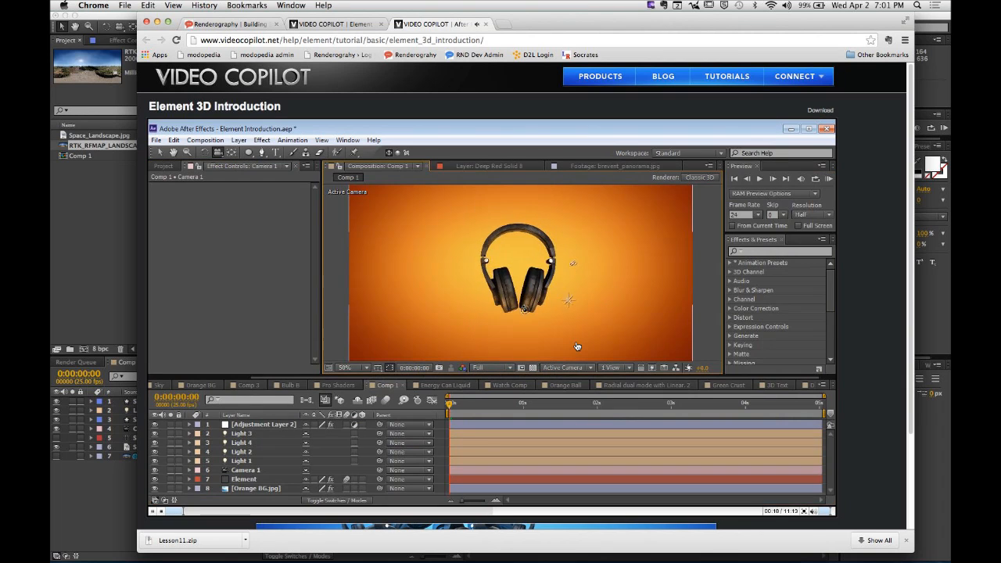
left_click(153, 511)
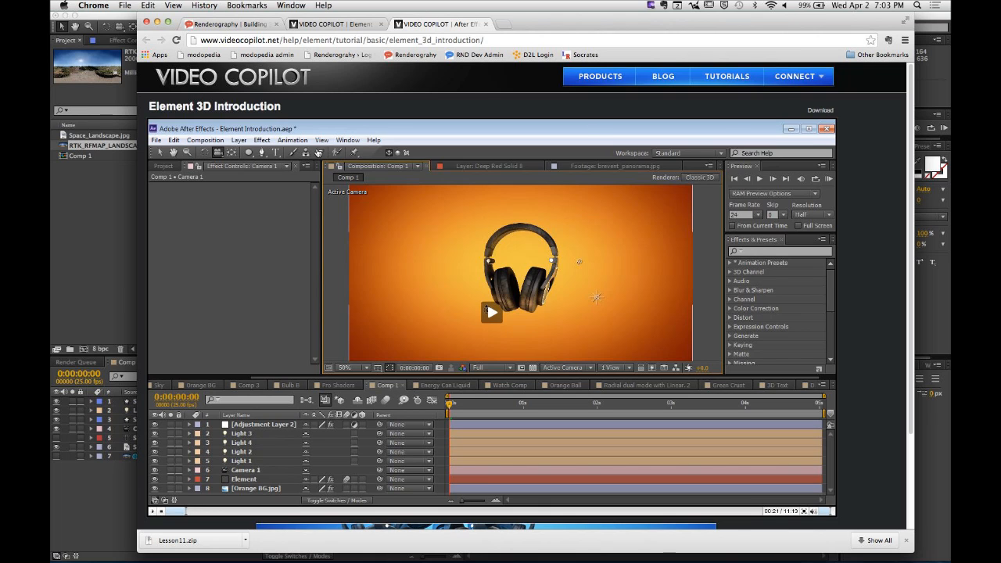
scroll(862, 214, "down", 3)
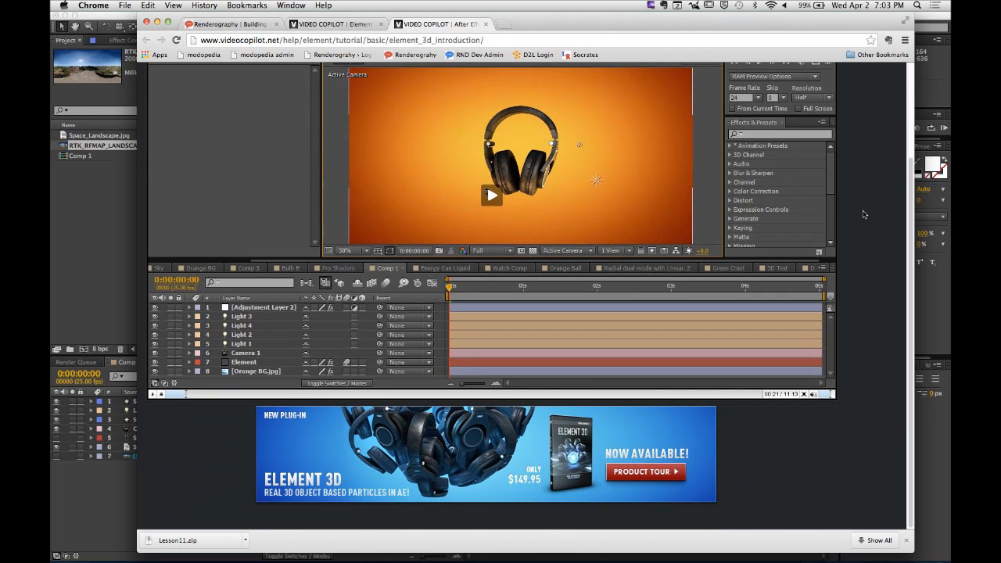
scroll(860, 212, "up", 3)
Step: Return to the Element 3D product page, reload it and look through its feature sections and 3D model packs
left_click(337, 24)
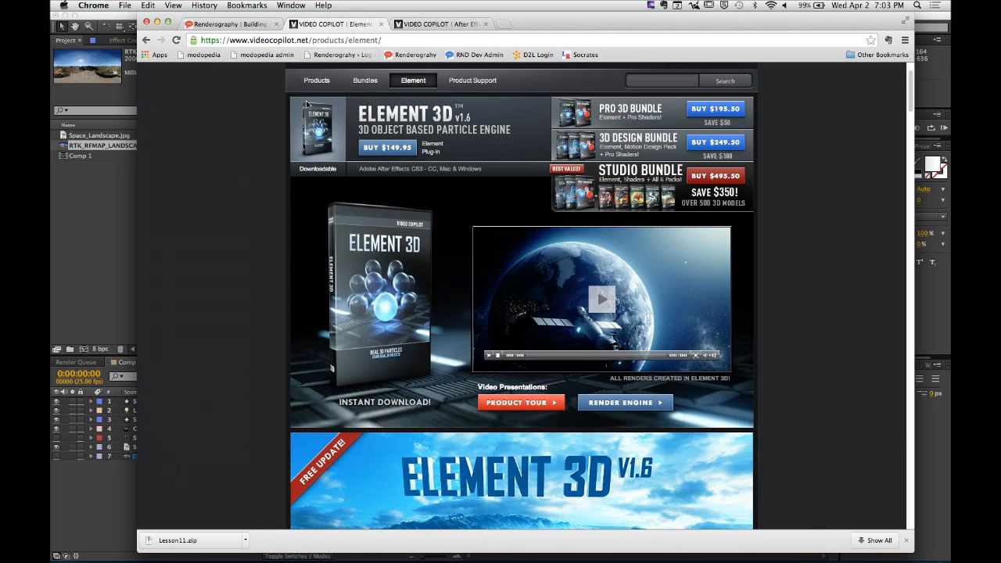
scroll(259, 206, "up", 2)
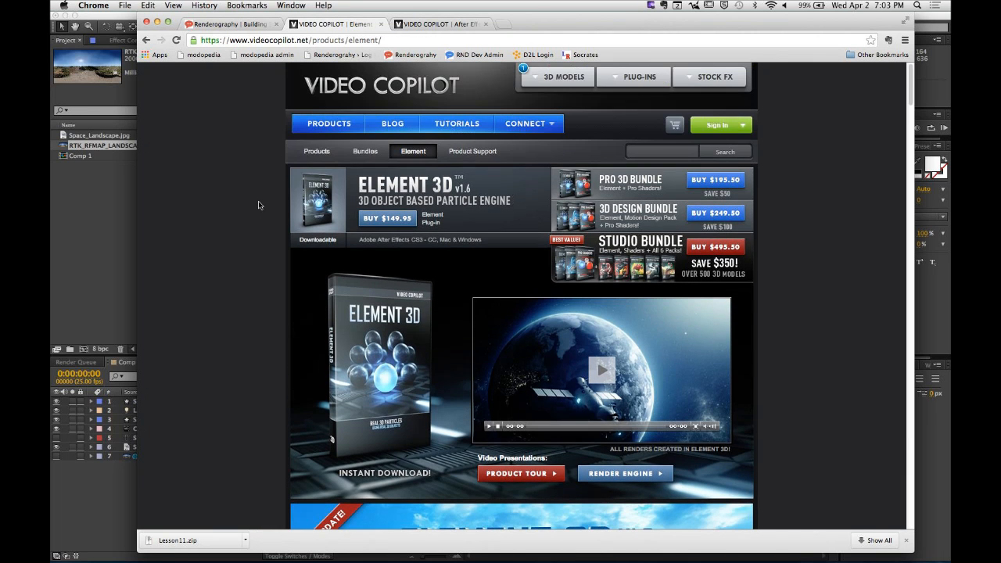
left_click(416, 156)
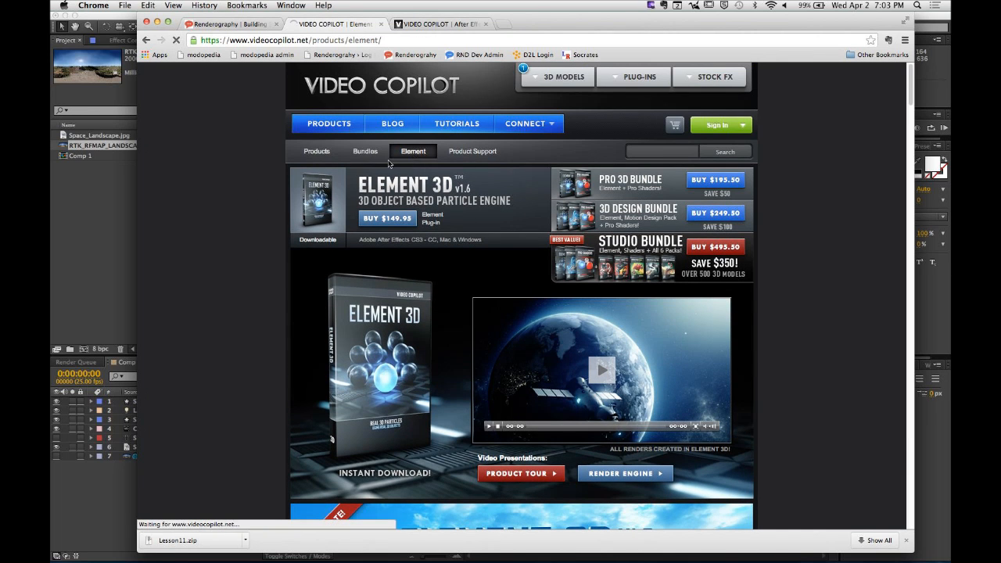
scroll(233, 195, "down", 5)
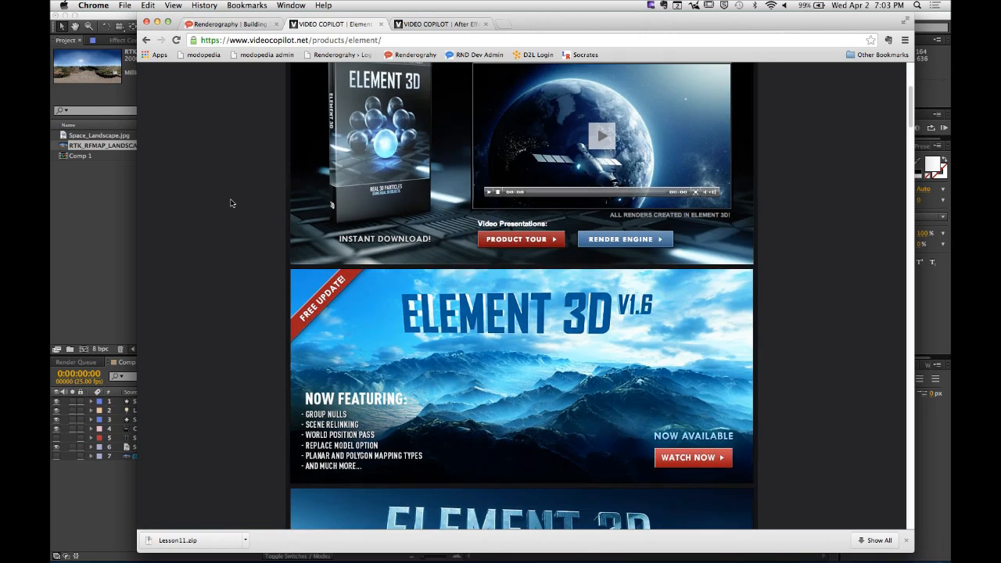
scroll(230, 204, "down", 15)
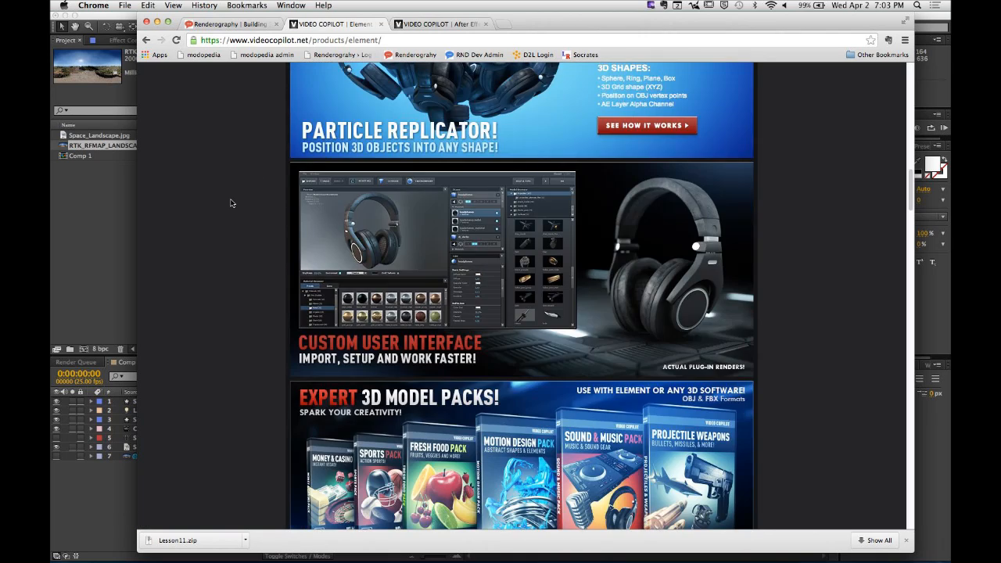
scroll(231, 204, "up", 15)
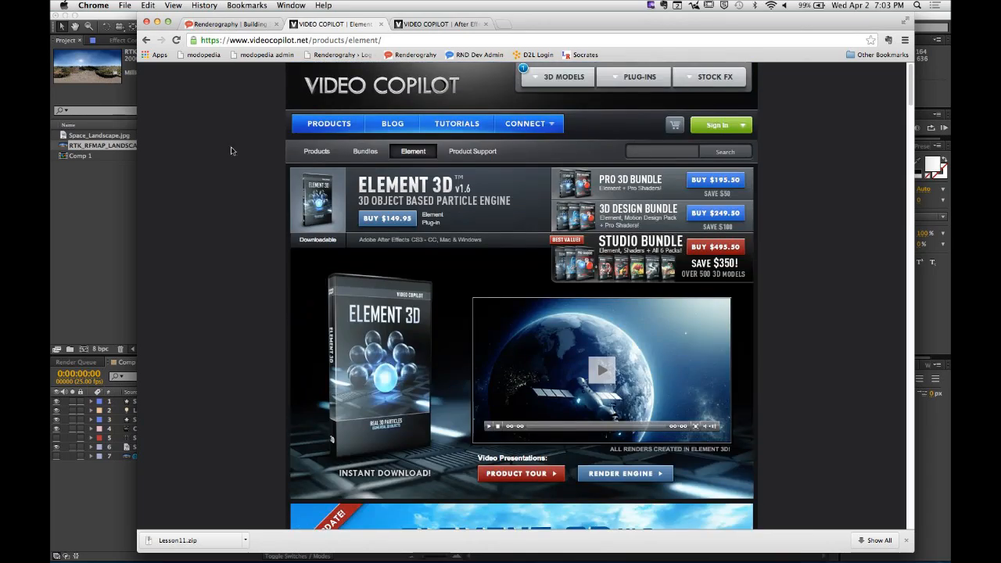
Step: Browse the featured tutorials on the Video Copilot home page, then revisit the Element 3D Introduction page
left_click(258, 151)
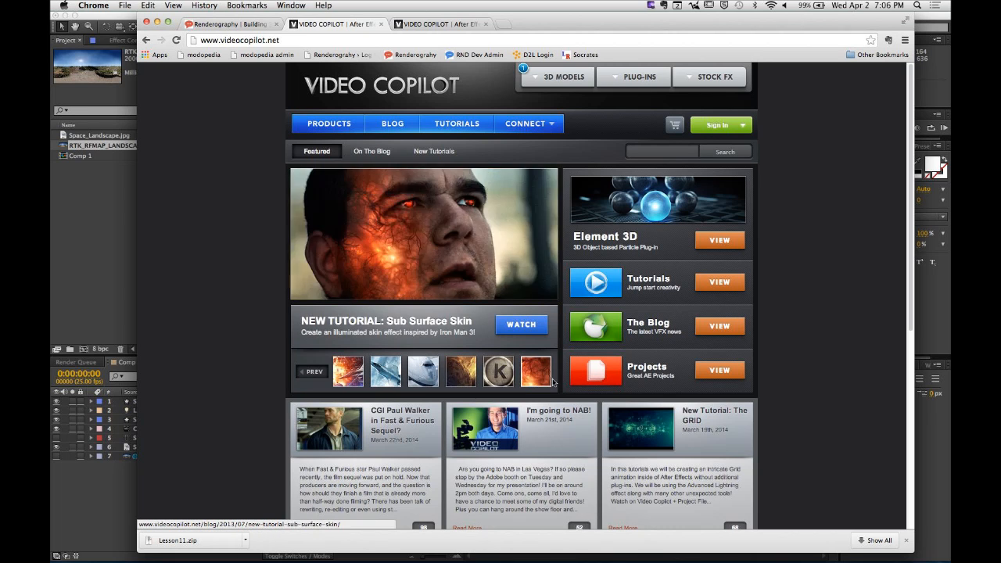
left_click(314, 372)
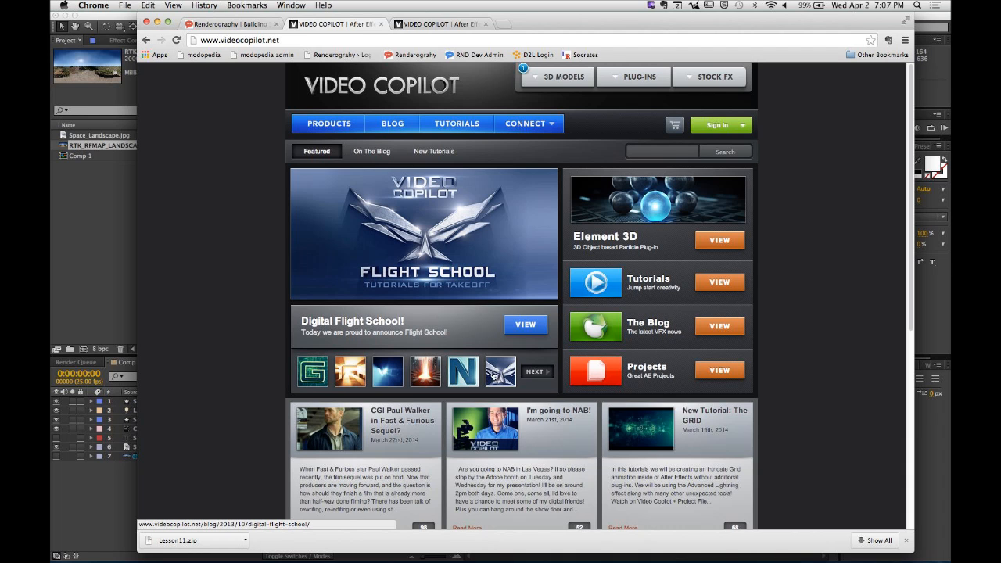
left_click(436, 25)
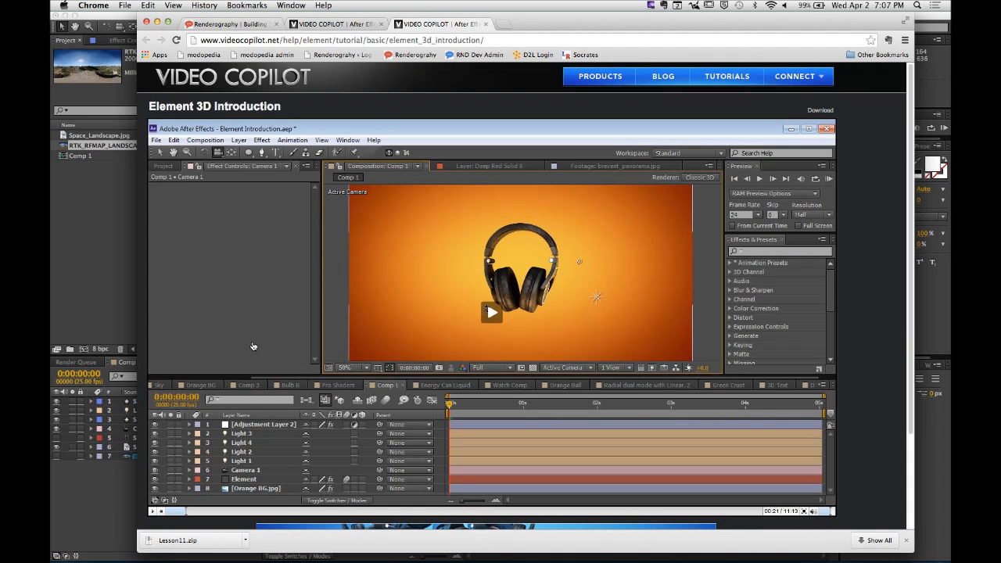
scroll(252, 346, "down", 3)
scroll(252, 346, "up", 3)
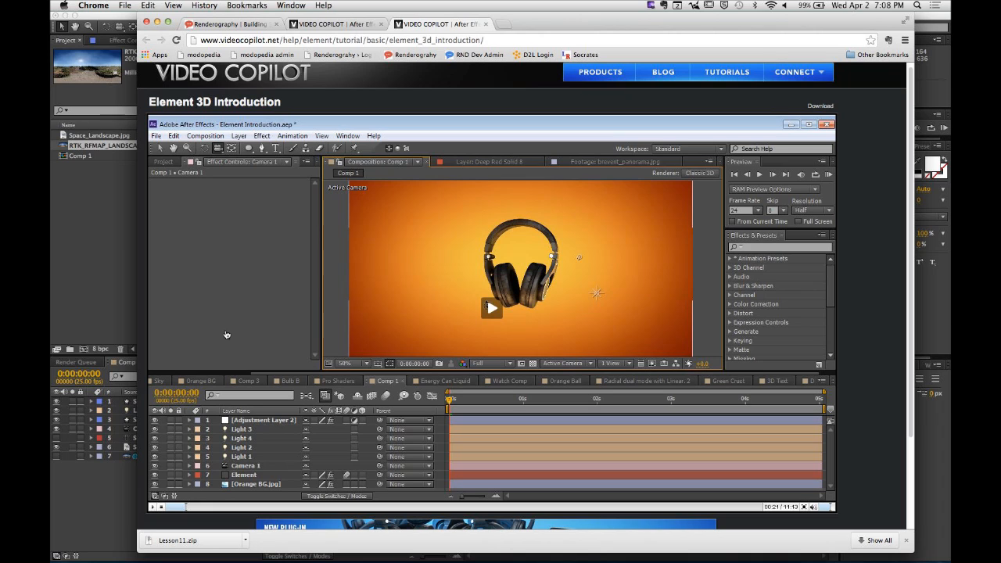
Step: Switch to After Effects and turn on Accepts Shadows in Shape Layer 1's Material Options
left_click(131, 288)
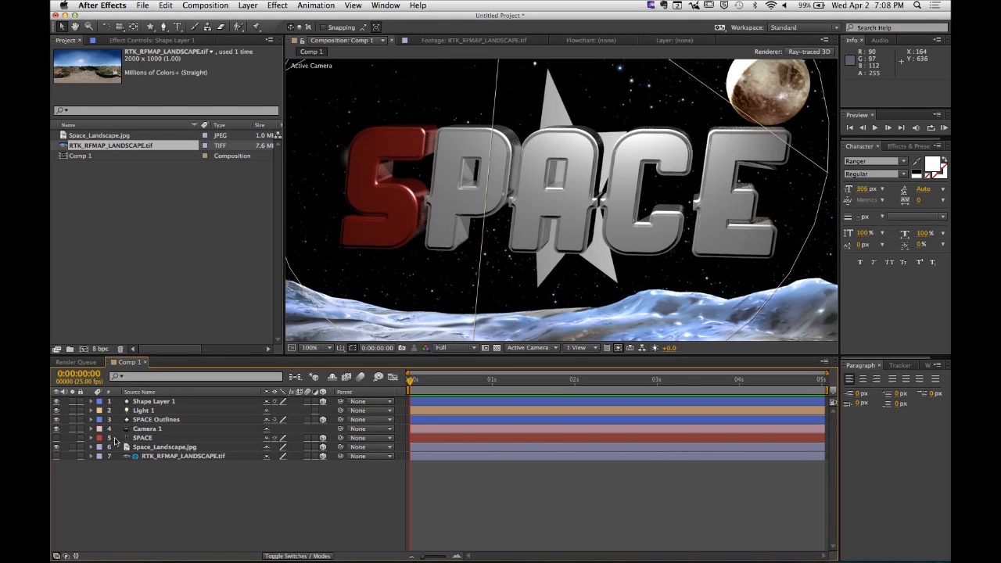
left_click(164, 402)
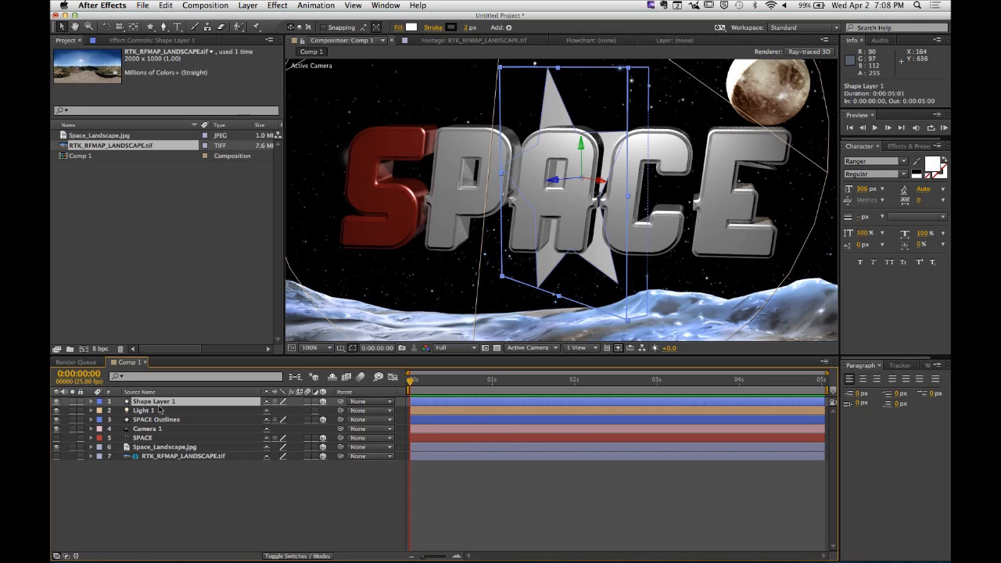
left_click(91, 402)
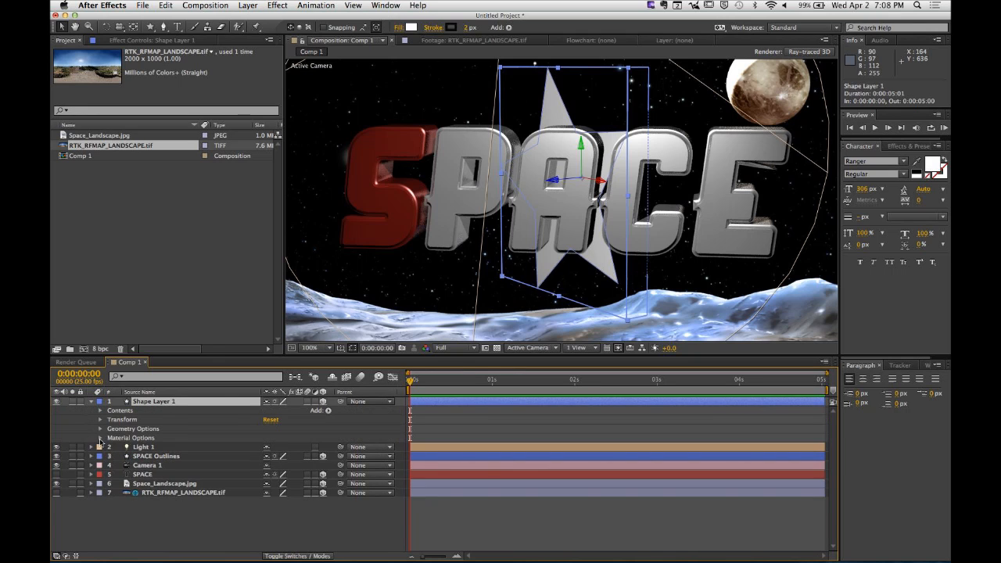
left_click(100, 438)
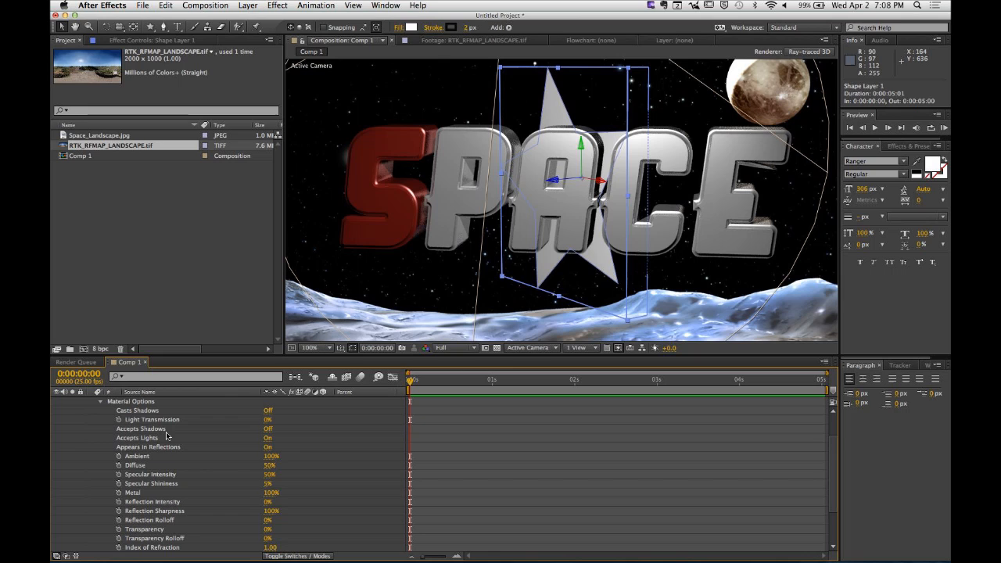
left_click(268, 430)
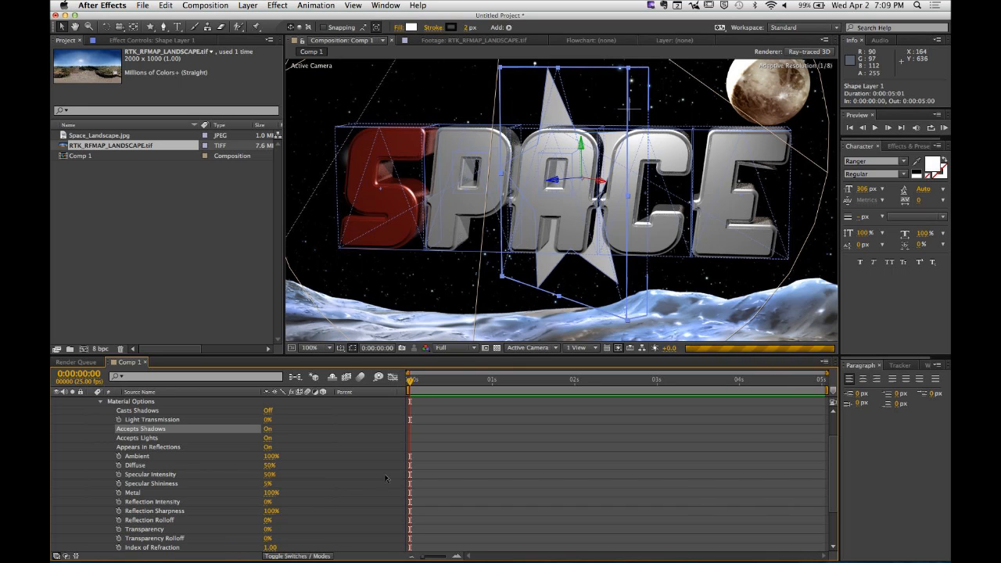
Step: Set the composition's preview resolution to Quarter
scroll(395, 469, "down", 3)
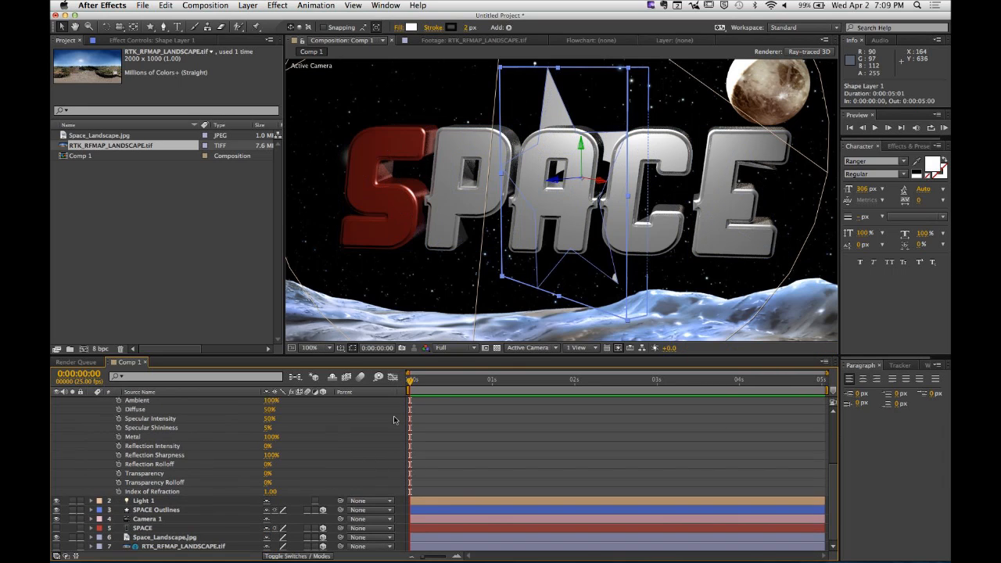
left_click(460, 349)
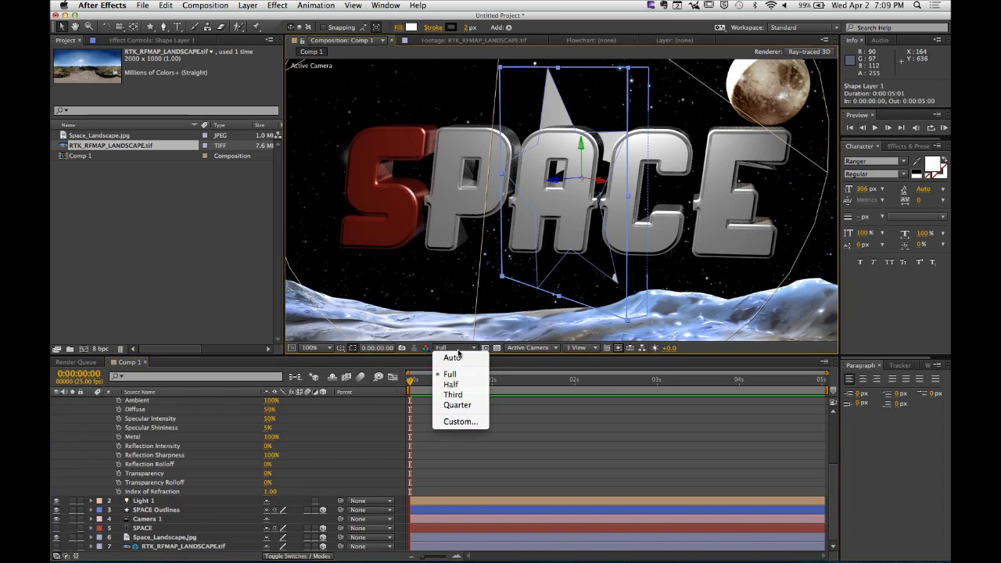
left_click(458, 405)
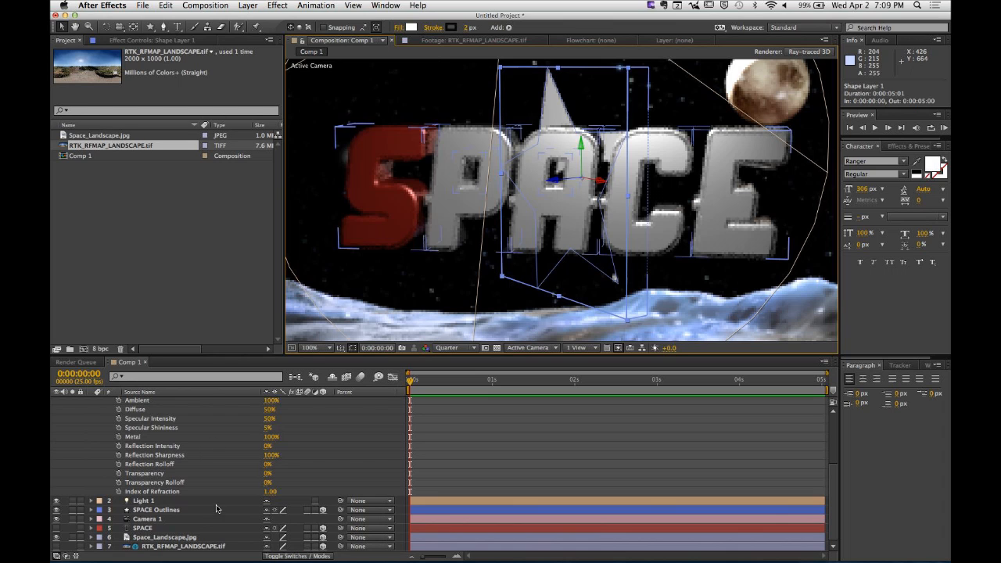
Step: Orbit Camera 1 around the SPACE title to a steep side view, at about 2343, -137, -863
scroll(216, 505, "up", 4)
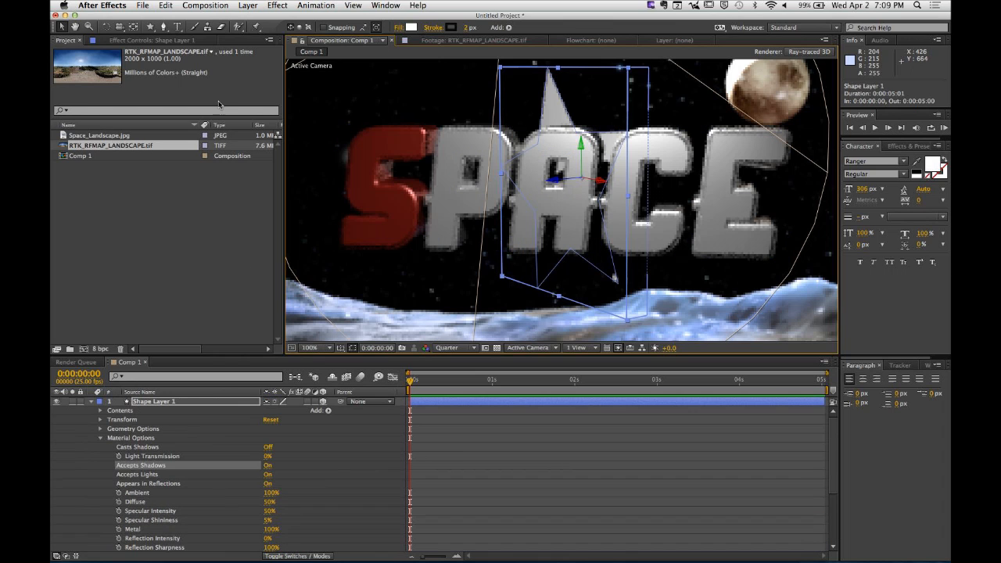
left_click(120, 26)
left_click_drag(685, 182, 579, 197)
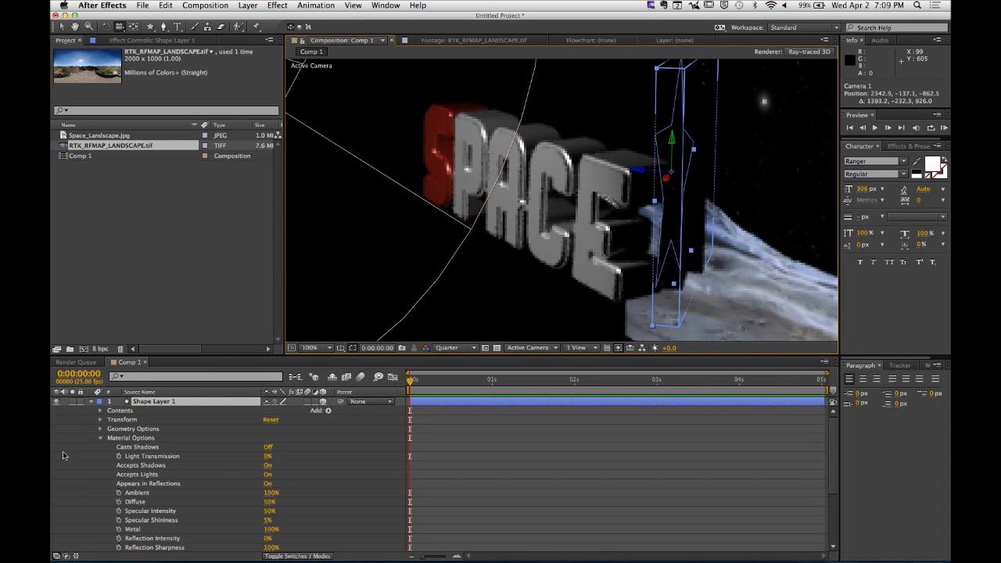
Step: Collapse Shape Layer 1's Material Options and set its Y Rotation to 0°
left_click(100, 438)
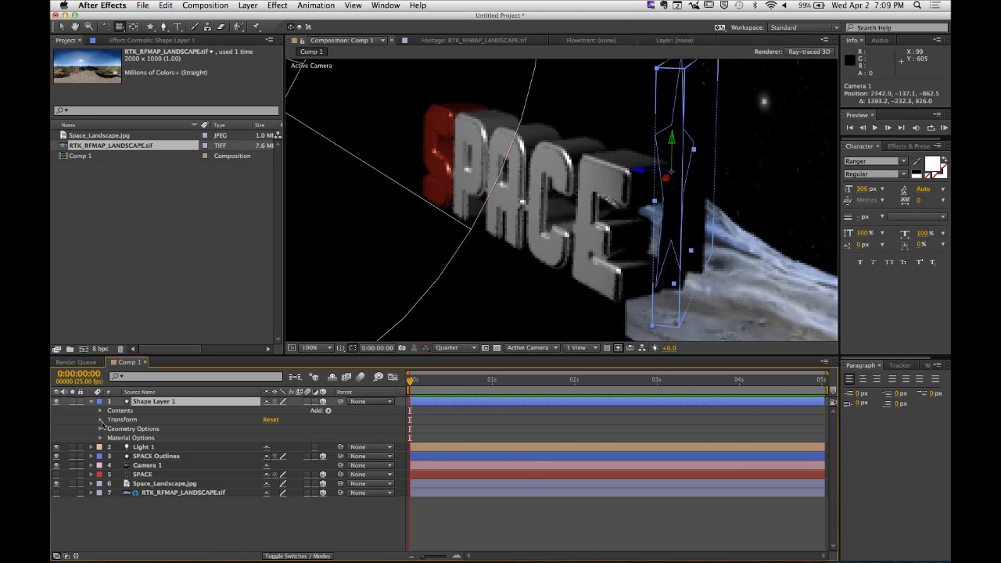
left_click(100, 420)
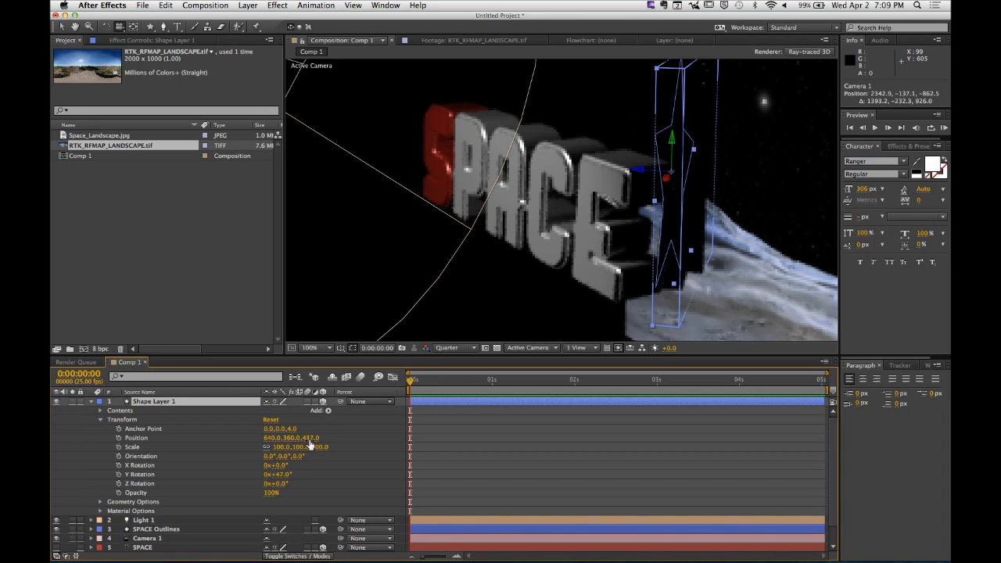
mouse_move(279, 474)
left_mouse_down()
mouse_move(322, 474)
mouse_move(260, 474)
left_mouse_up()
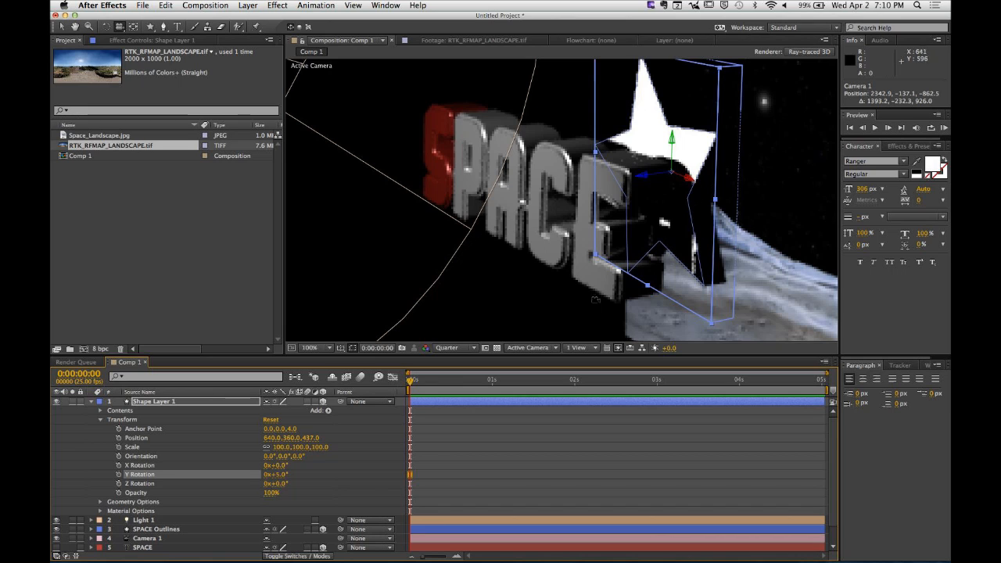
left_click(283, 475)
type("0")
key("Return")
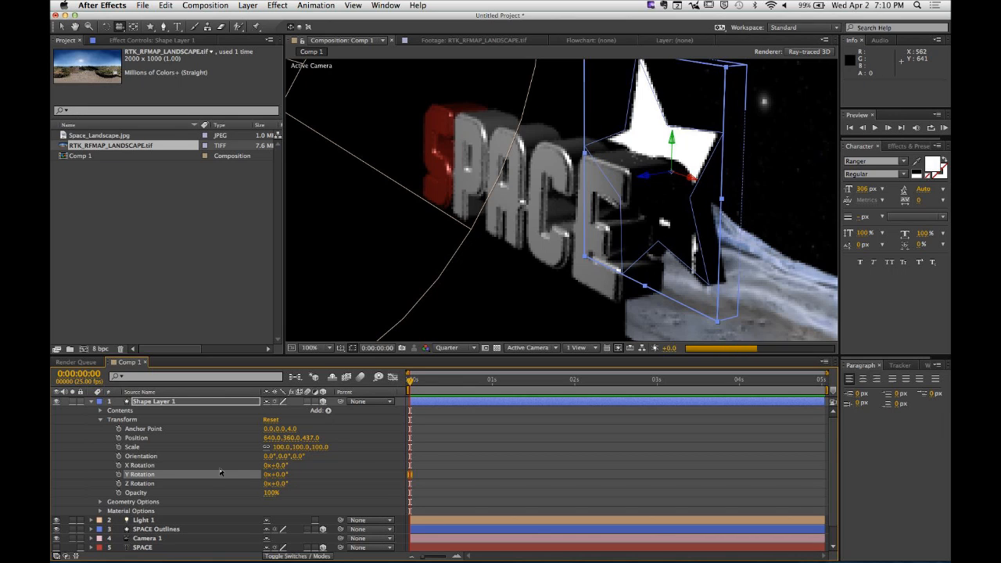
Step: Set Polystar 1's Rotation to -41° within Shape Layer 1, try a Skew Axis of 68° and undo the Skew Axis change
left_click(100, 421)
left_click(101, 411)
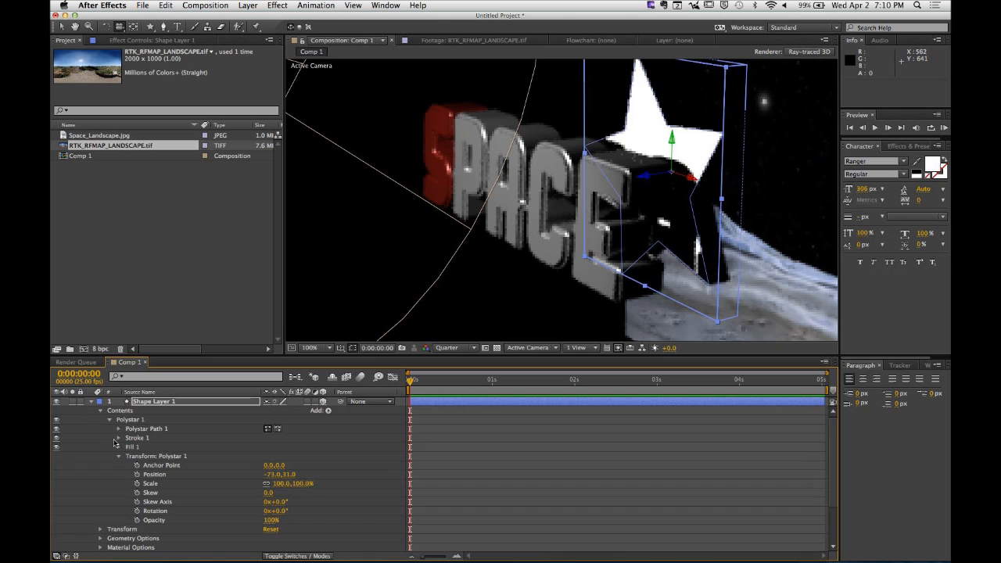
left_click(180, 459)
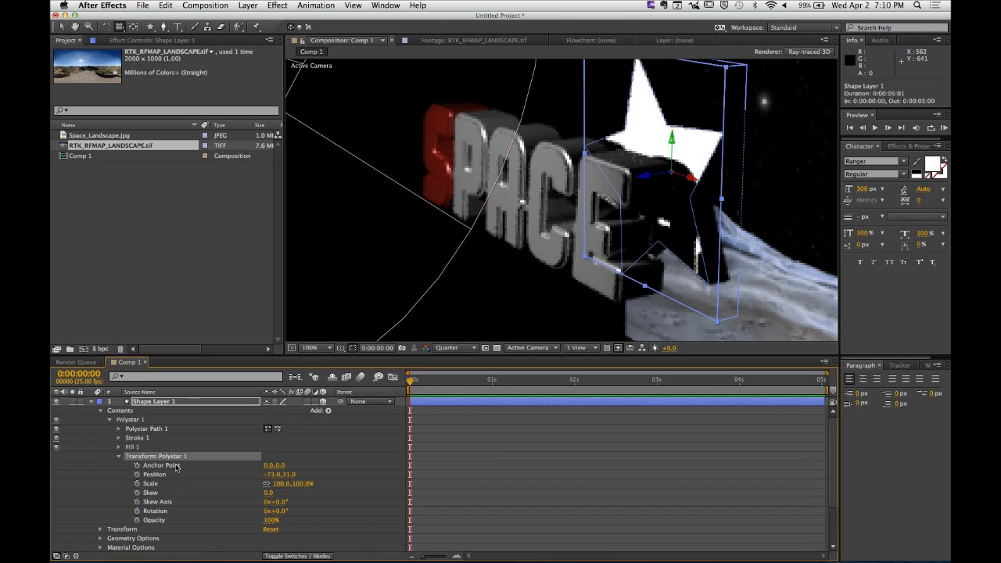
left_click(180, 513)
left_click_drag(283, 512, 316, 502)
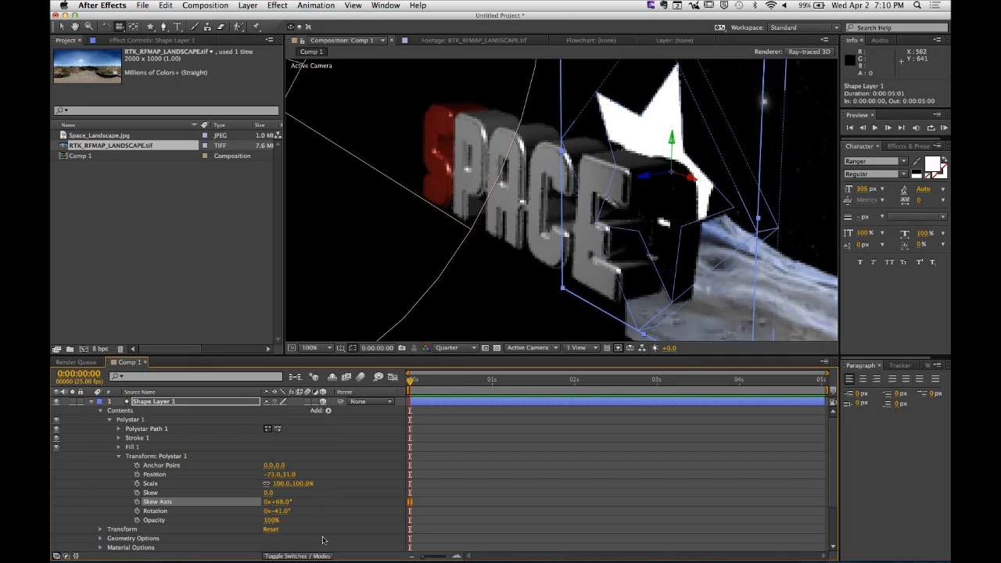
key("super+z")
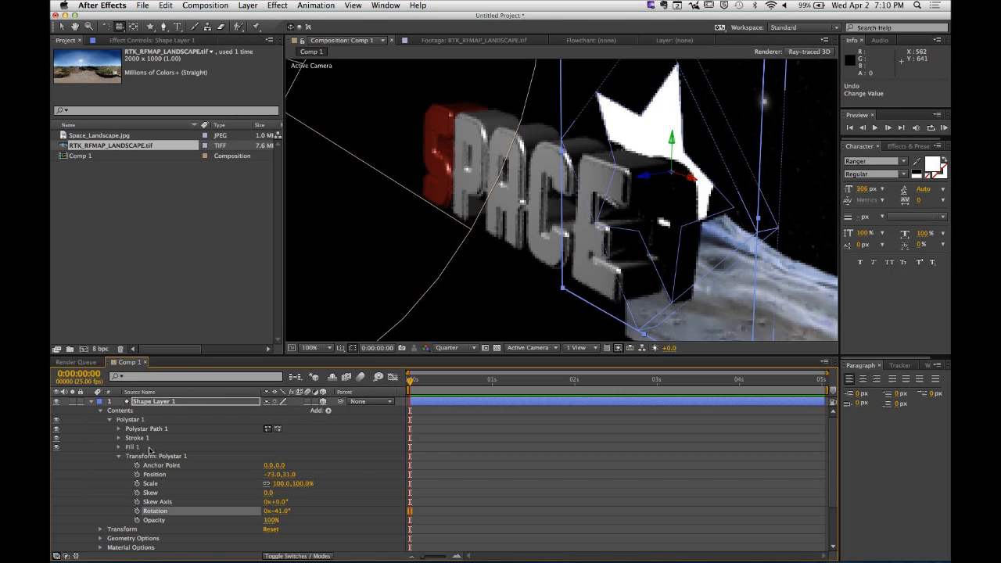
Step: Set the Y Rotation in Shape Layer 1's layer Transform to 83°
left_click(100, 528)
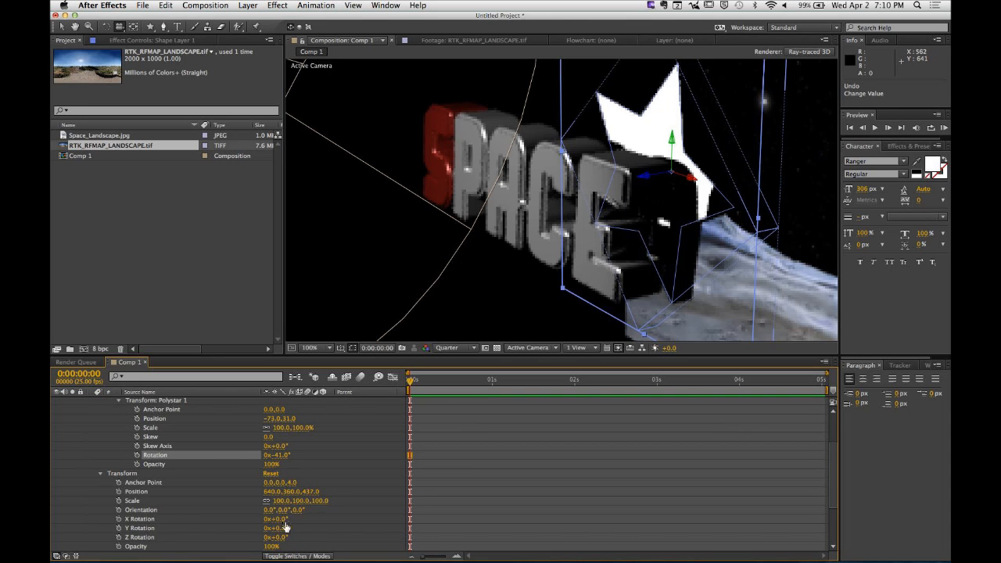
scroll(311, 510, "down", 1)
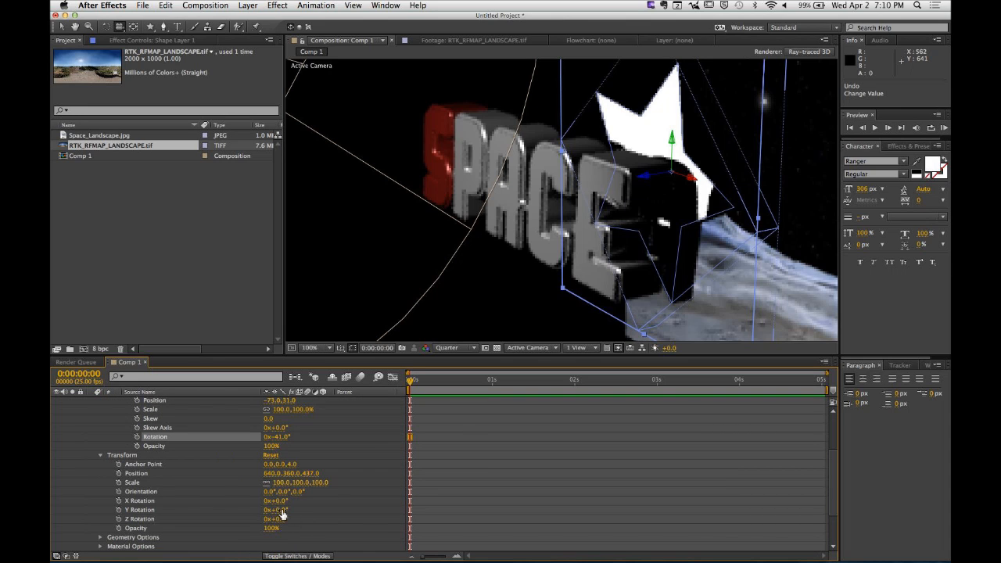
left_click_drag(278, 510, 327, 509)
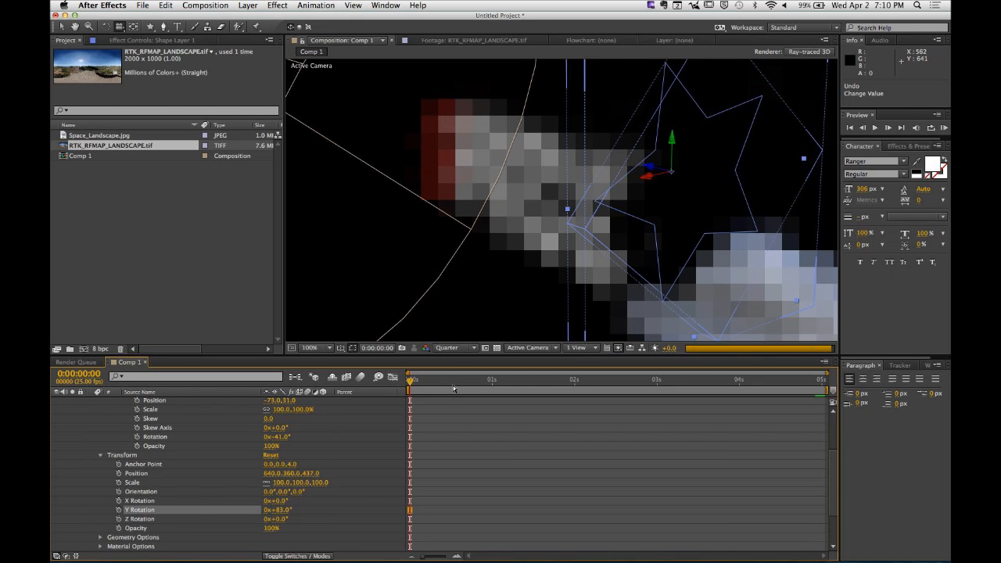
Step: Reset Shape Layer 1's Y Rotation to 0° and set its Y Orientation to 90°
left_click_drag(501, 251, 625, 283)
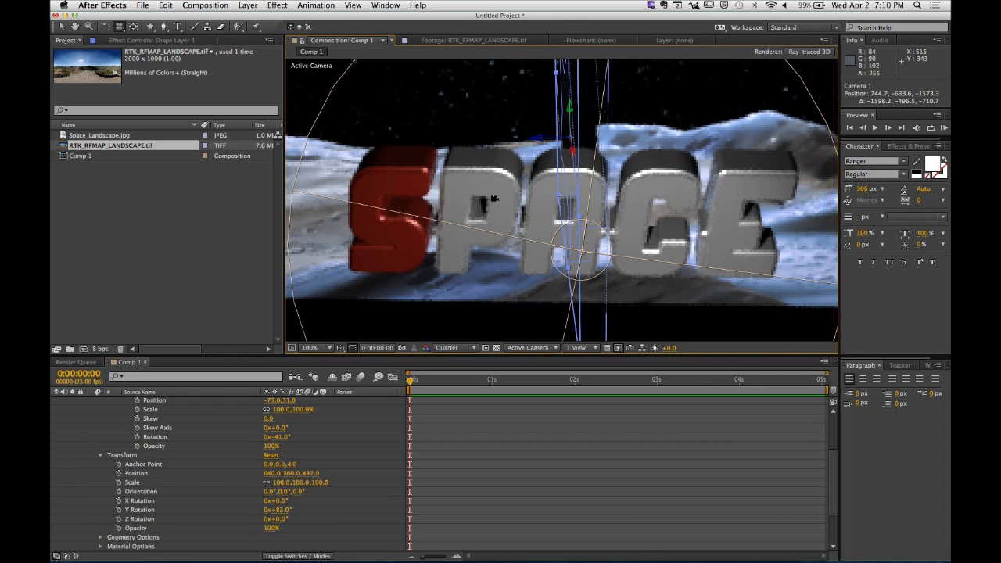
left_click(281, 510)
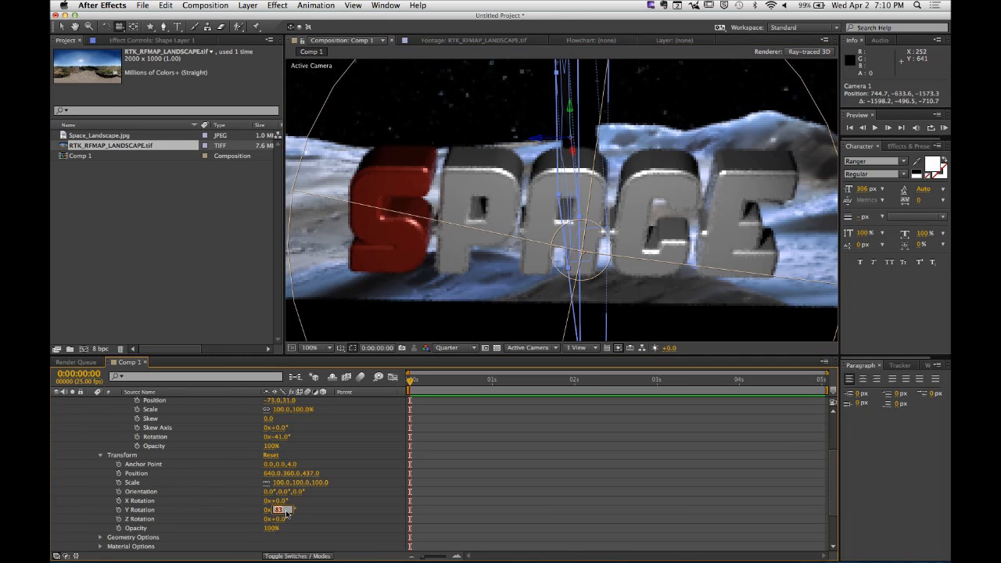
key("Return")
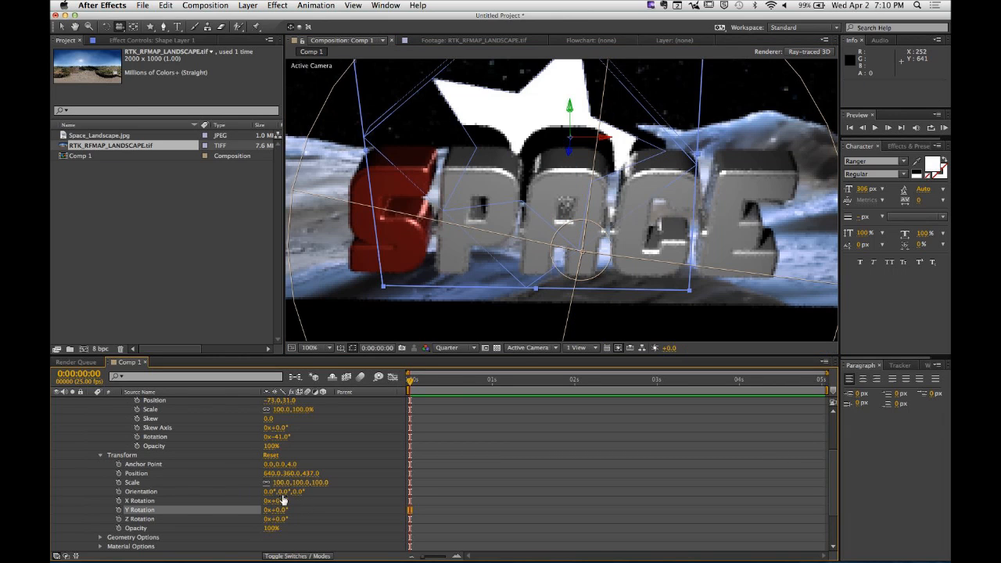
left_click_drag(281, 492, 319, 494)
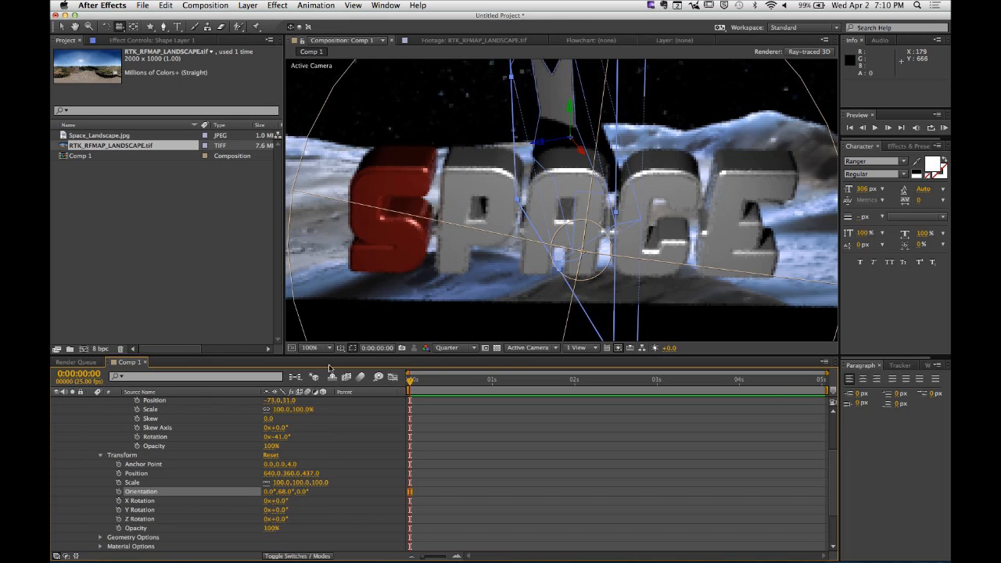
left_click_drag(285, 492, 302, 492)
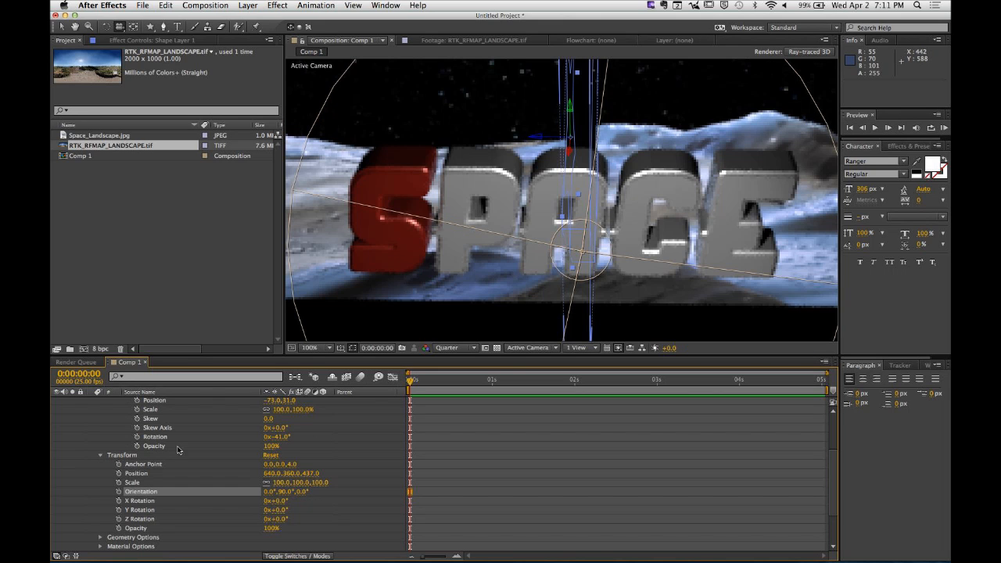
Step: Collapse Shape Layer 1's properties and hide the SPACE Outlines layer
scroll(144, 450, "up", 3)
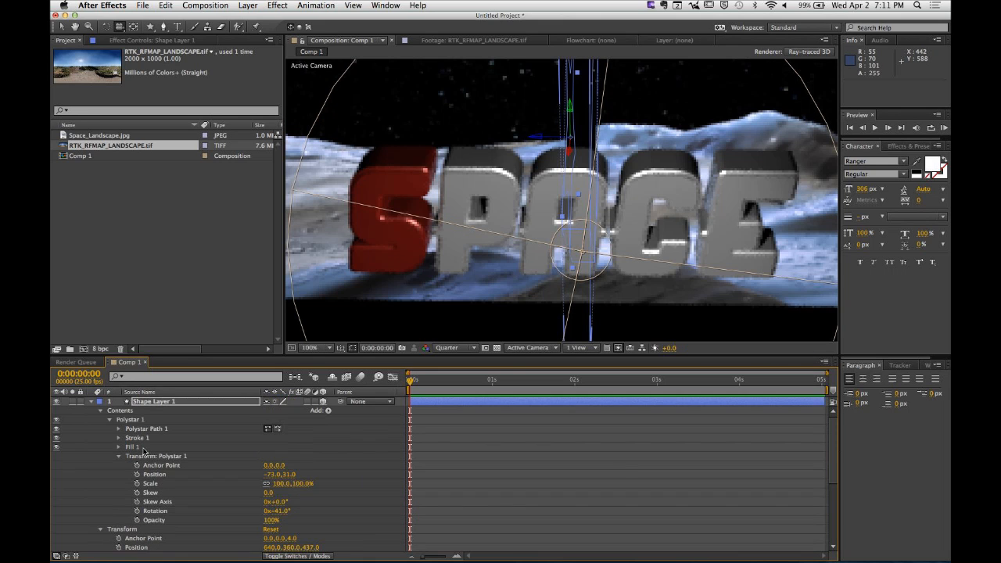
left_click(91, 401)
left_click(189, 485)
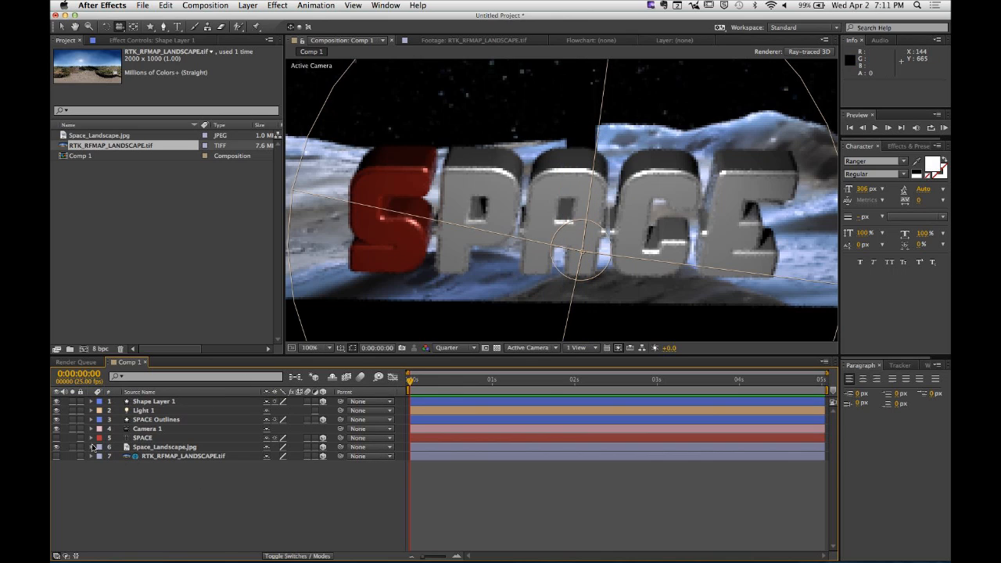
left_click(56, 421)
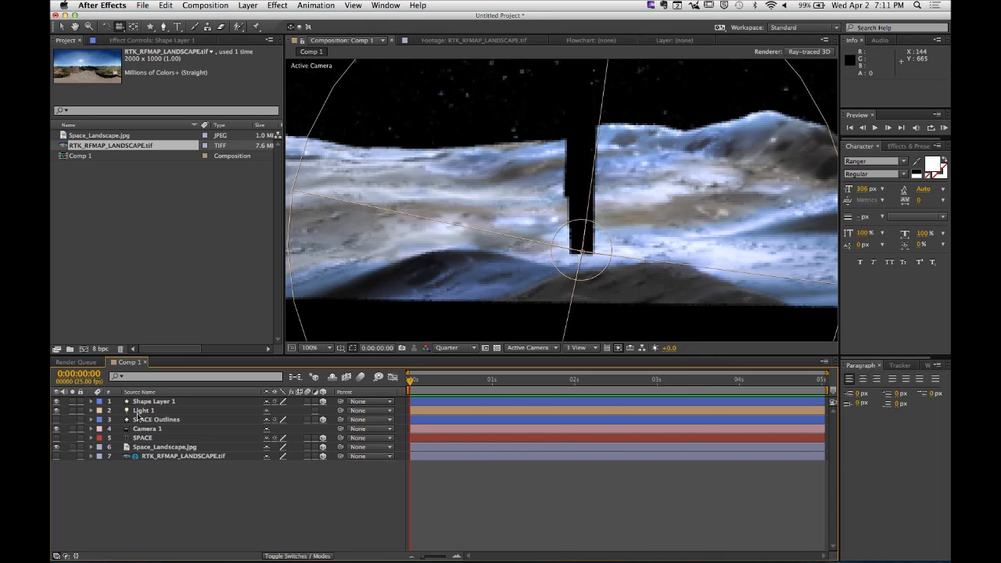
Step: Set Polystar 1's Rotation to 0° within Shape Layer 1 and collapse the Polystar 1 transform properties
left_click(144, 403)
left_click(90, 402)
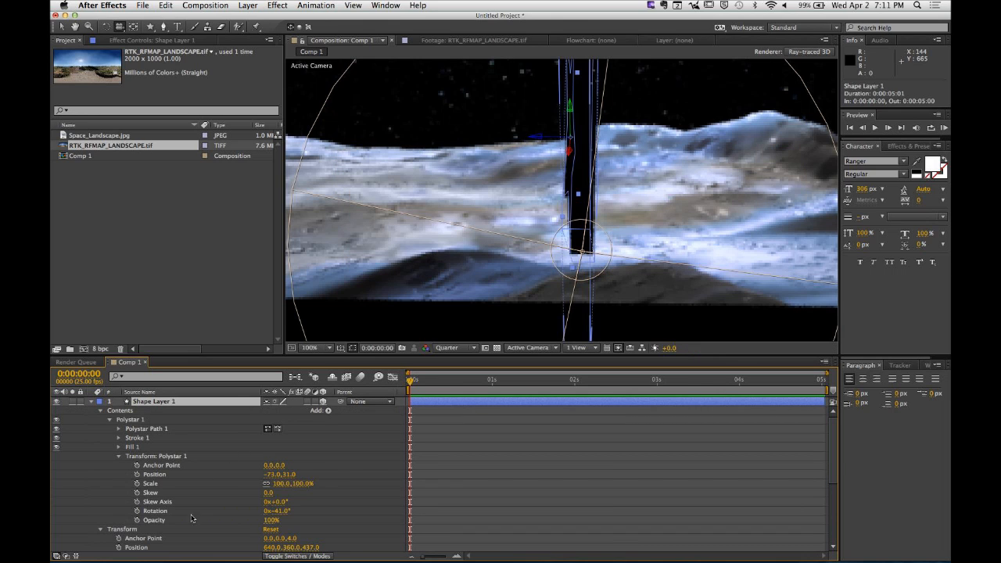
left_click(280, 511)
type("0")
key("Return")
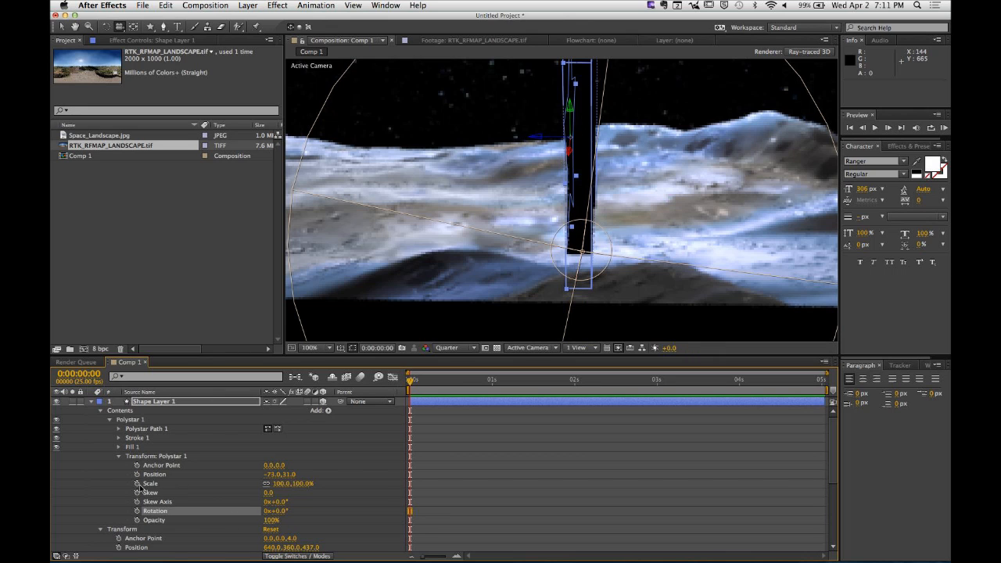
left_click(119, 461)
left_click(119, 456)
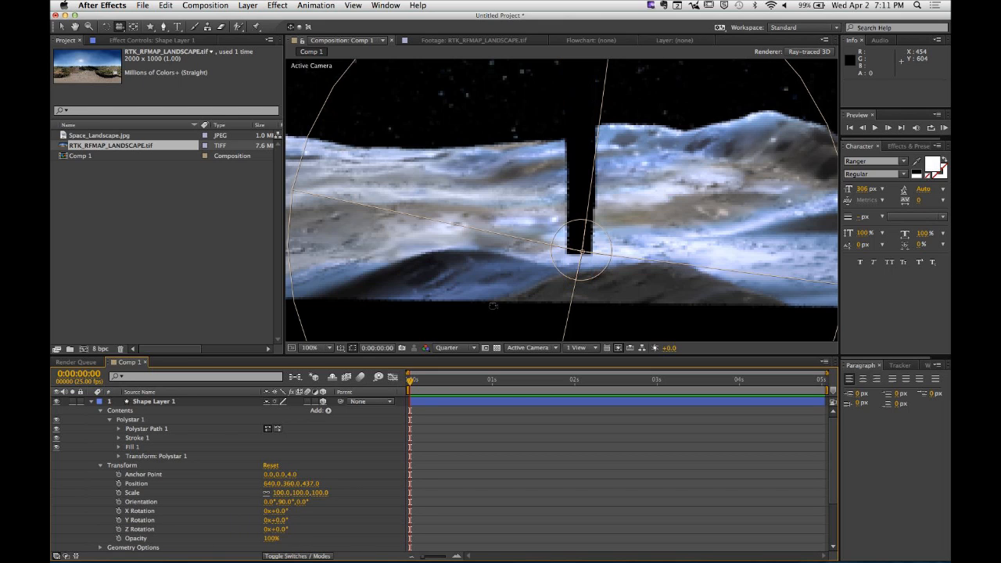
Step: Collapse Shape Layer 1's layer Transform and change the colour of Polystar 1's Fill 1 to blue
left_click_drag(514, 215, 538, 207)
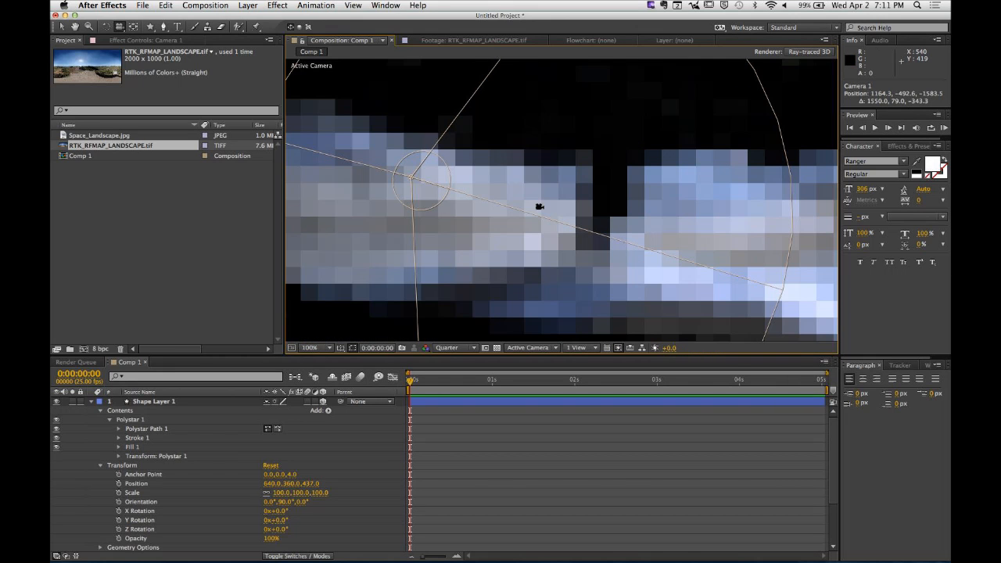
left_click(100, 467)
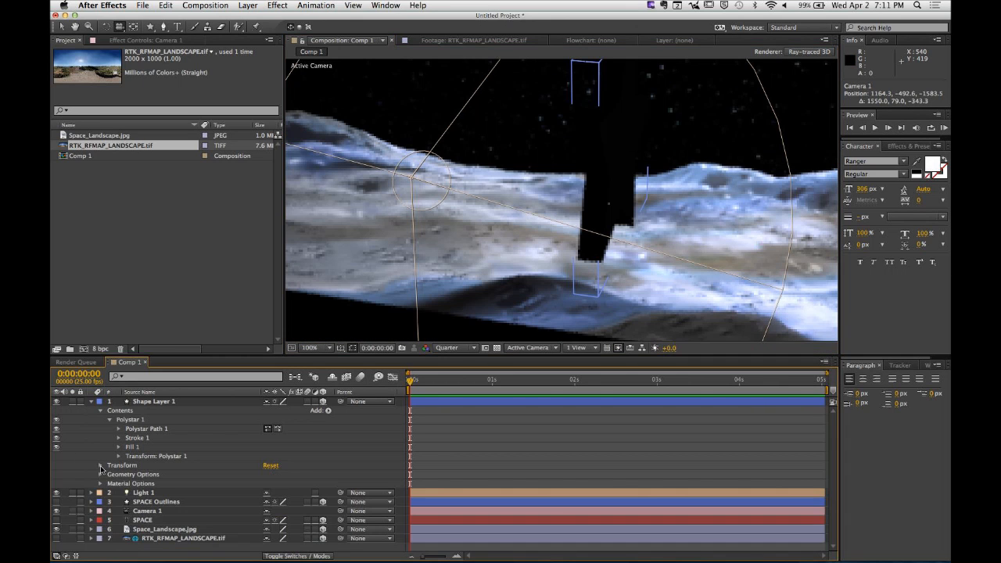
left_click(100, 411)
left_click(100, 411)
left_click(118, 447)
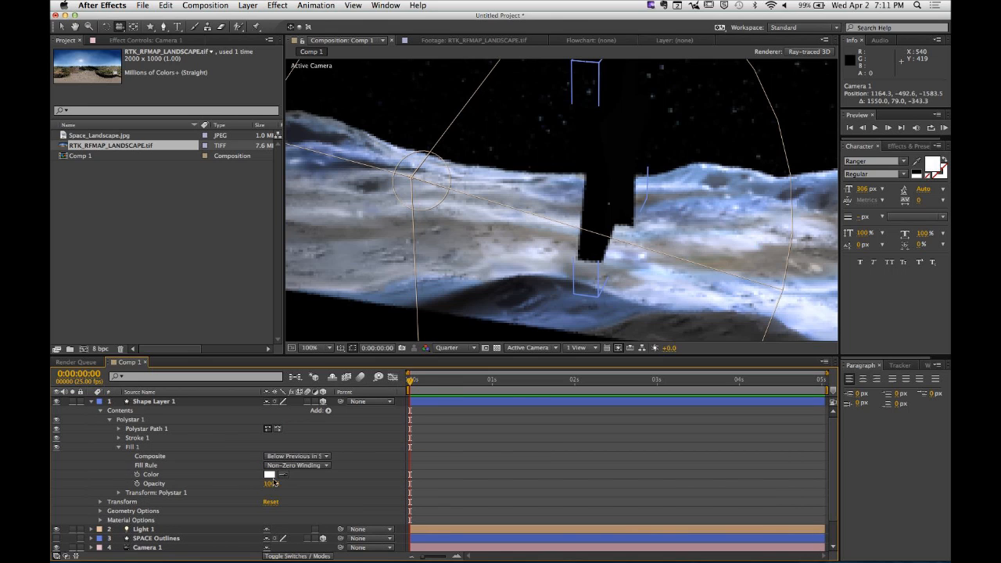
left_click(269, 475)
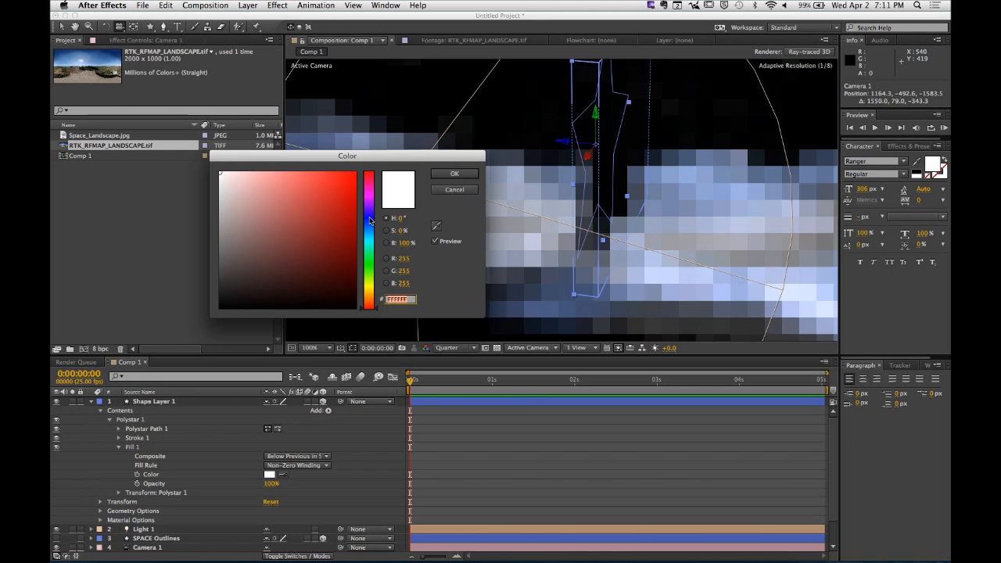
left_click(364, 190)
left_click(454, 173)
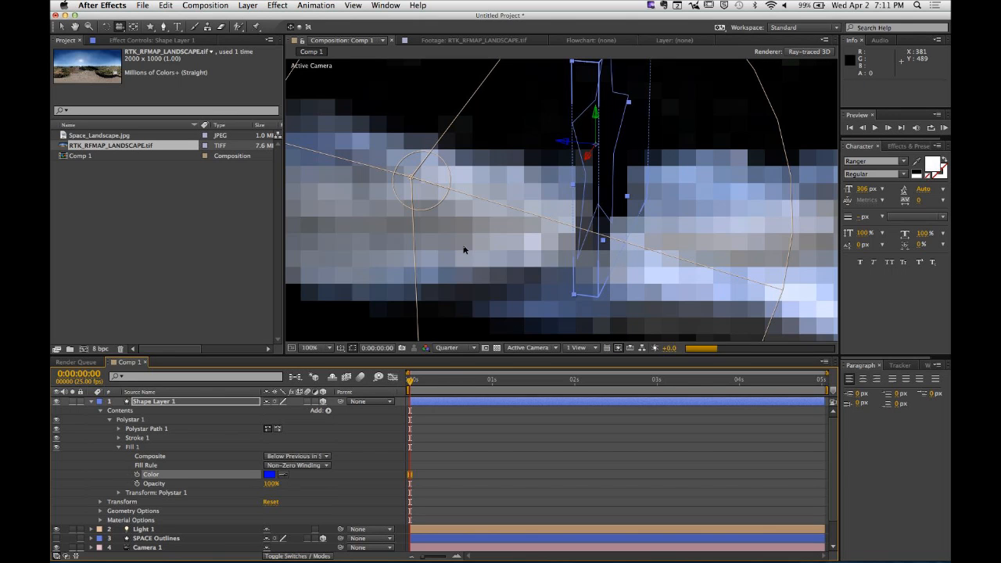
Step: Set the Y Orientation in Shape Layer 1's layer Transform to 49°
left_click_drag(472, 221, 560, 237)
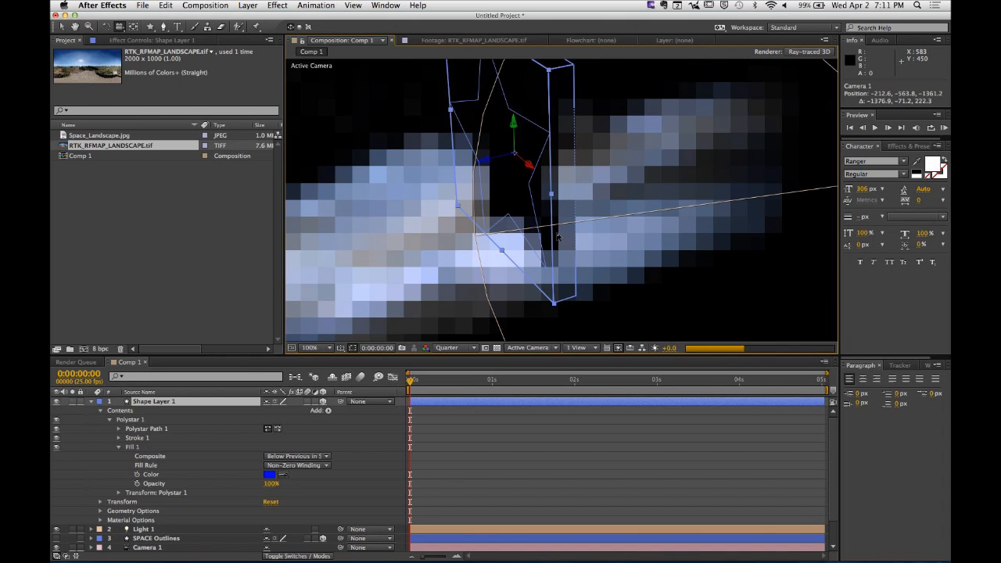
left_click(100, 501)
scroll(123, 538, "down", 2)
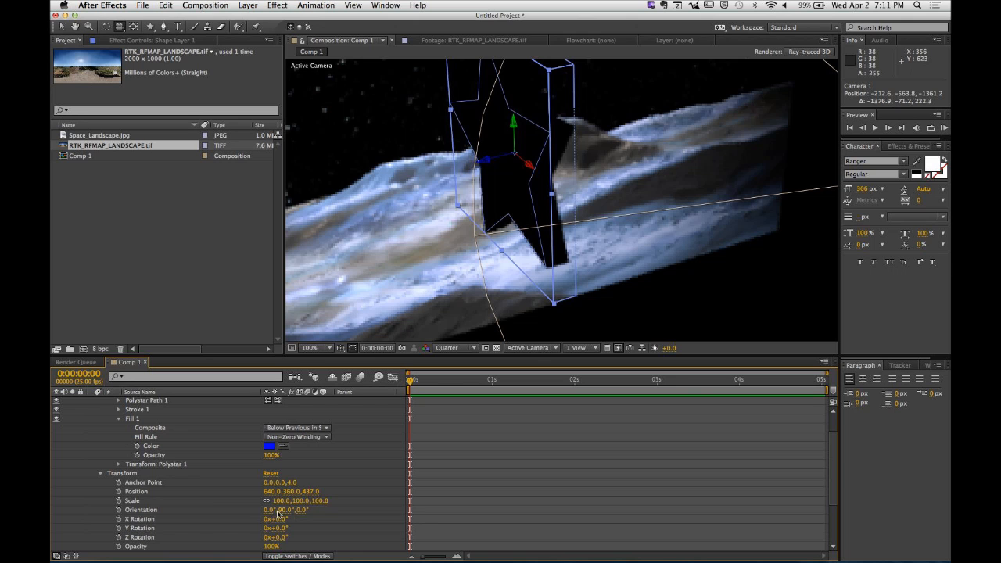
left_click_drag(277, 513, 246, 513)
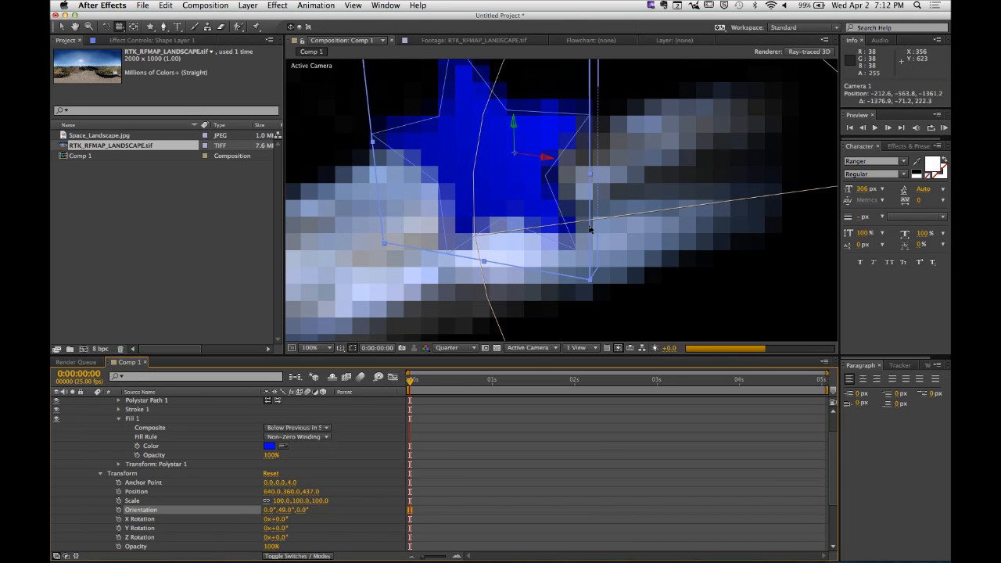
mouse_move(615, 239)
left_mouse_down()
mouse_move(586, 235)
mouse_move(611, 228)
left_mouse_up()
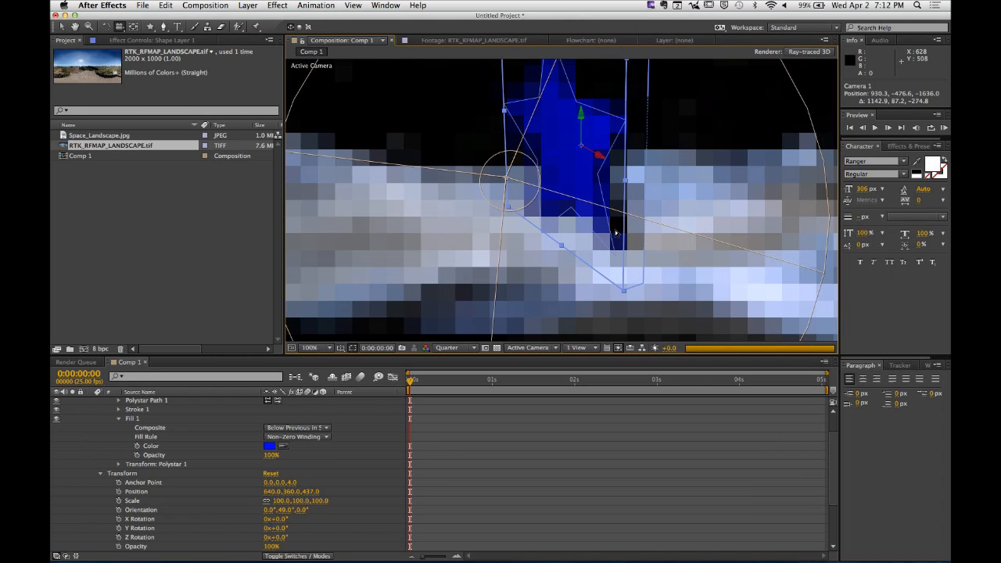
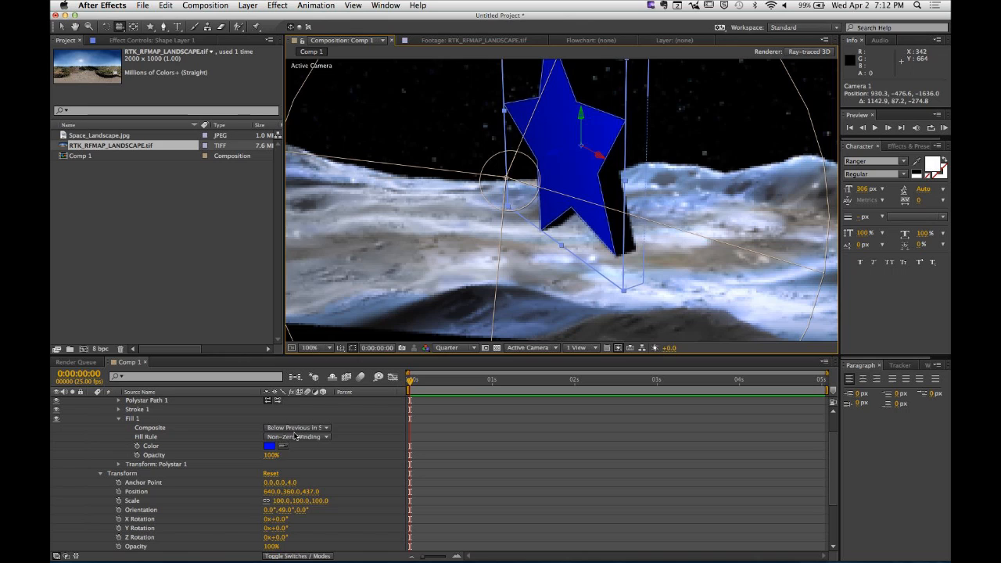
Step: Try the Above Previous composite mode and the Even-Odd fill rule on Fill 1, restoring Below Previous and Non-Zero Winding
left_click(295, 428)
left_click(312, 451)
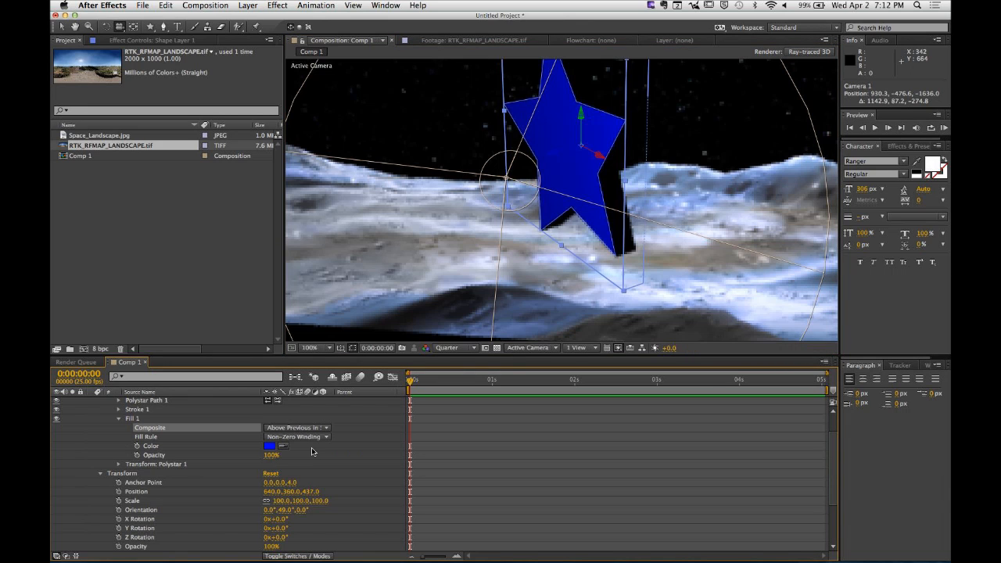
left_click(297, 428)
left_click(303, 438)
left_click(309, 437)
left_click(315, 457)
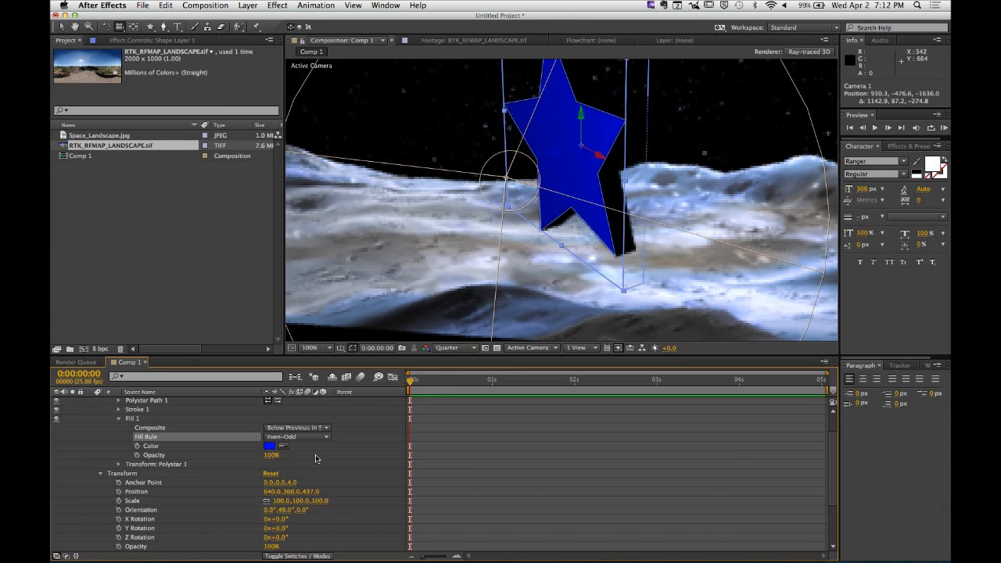
left_click(301, 438)
left_click(301, 443)
Step: Collapse Fill 1 and change the colour of Polystar 1's Stroke 1 to red, FF0000
left_click(119, 419)
left_click(118, 409)
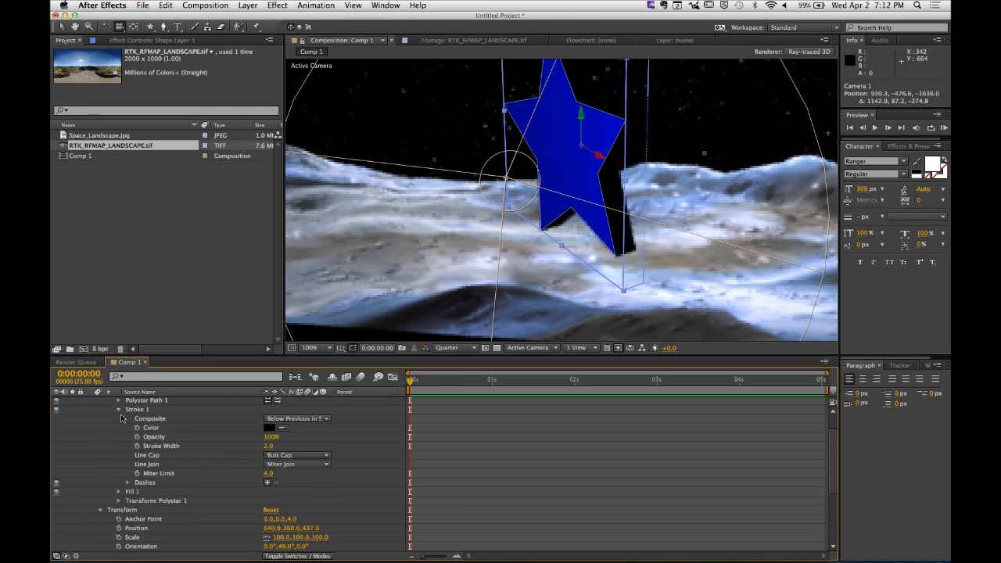
left_click(269, 428)
mouse_move(250, 175)
left_mouse_down()
mouse_move(223, 170)
mouse_move(243, 193)
mouse_move(379, 160)
left_mouse_up()
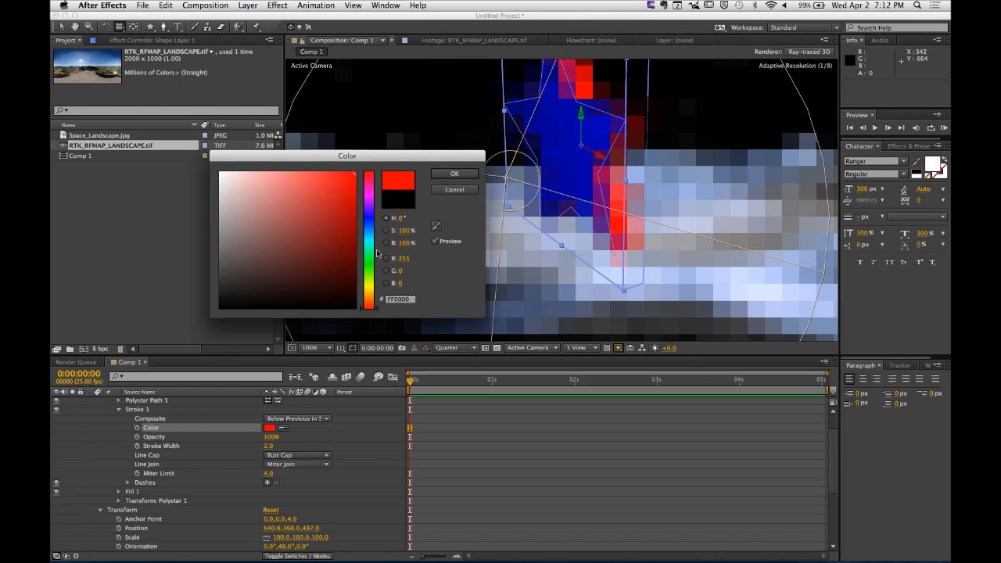
left_click(454, 173)
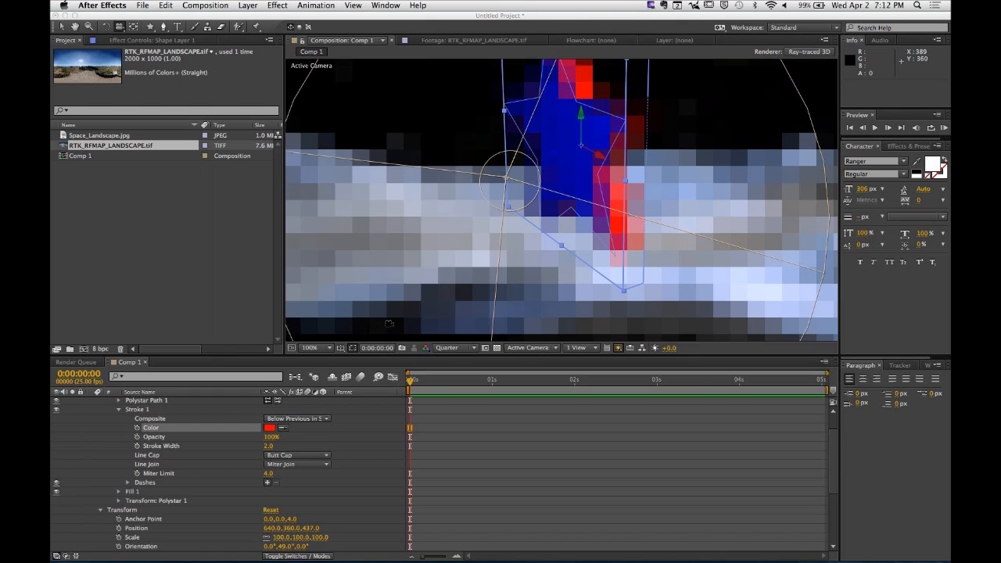
left_click(119, 409)
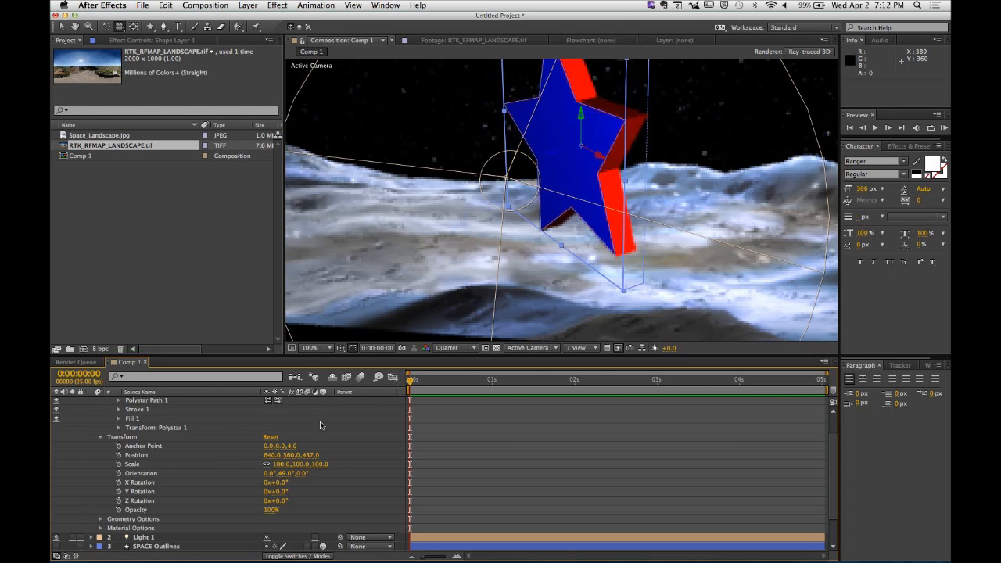
Step: Highlight Stroke 1 and Fill 1 under Polystar 1 in turn to compare the star's sides with its front face
scroll(130, 418, "up", 2)
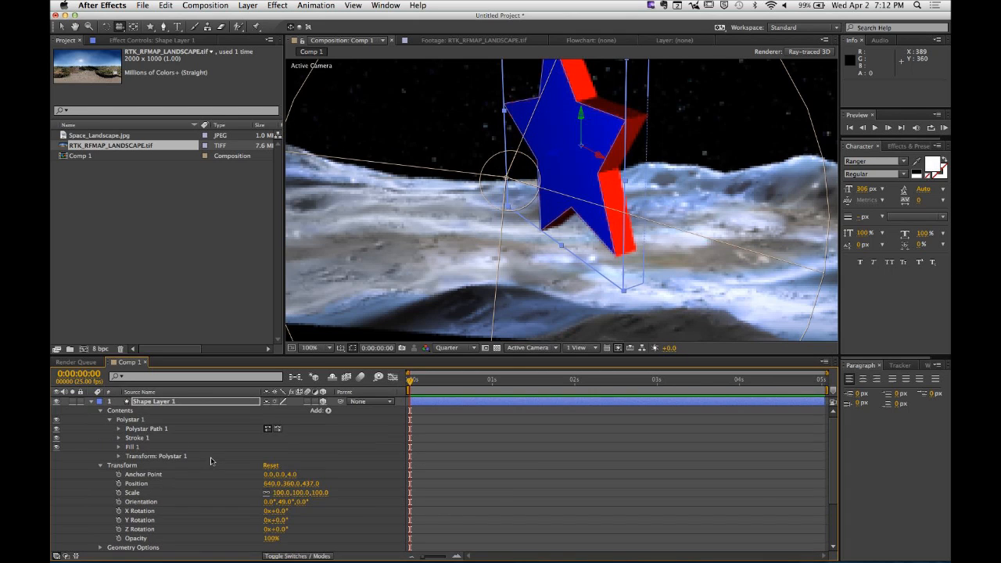
left_click(139, 439)
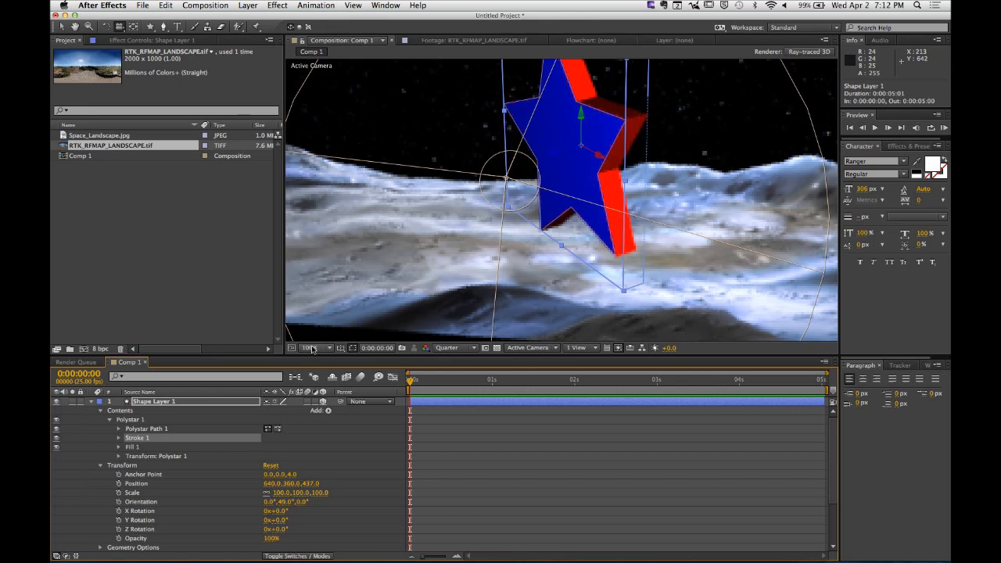
left_click(134, 448)
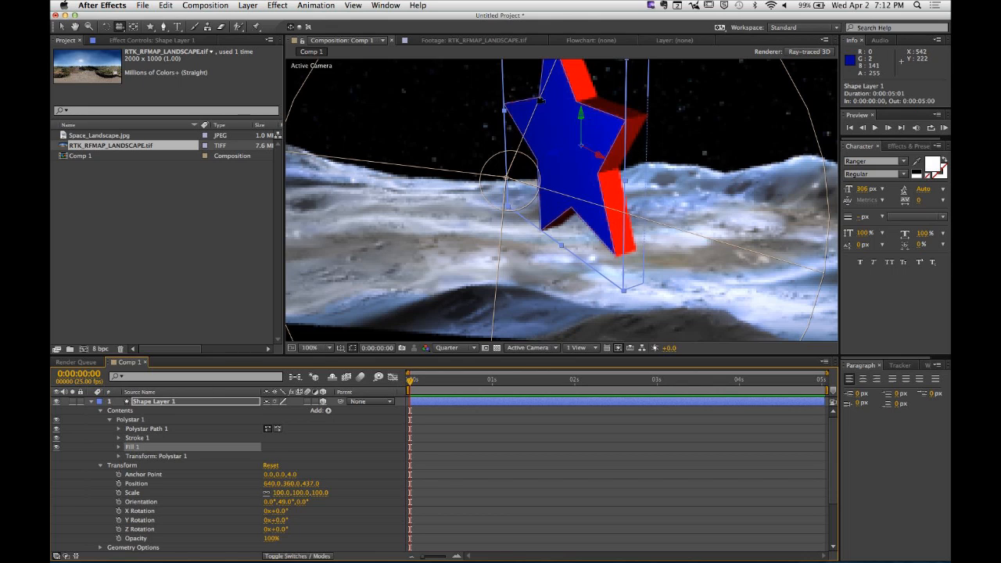
left_click(100, 412)
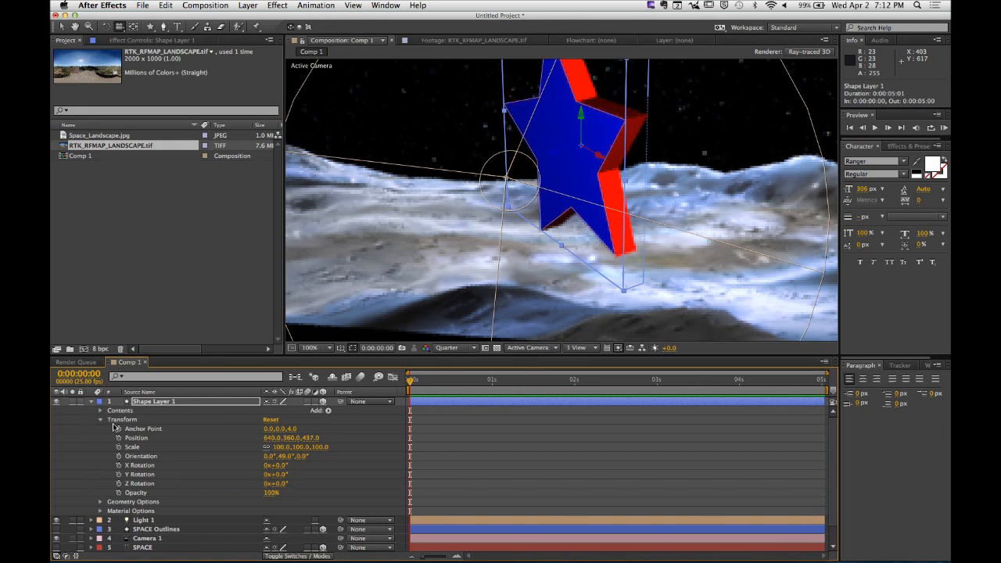
left_click(99, 411)
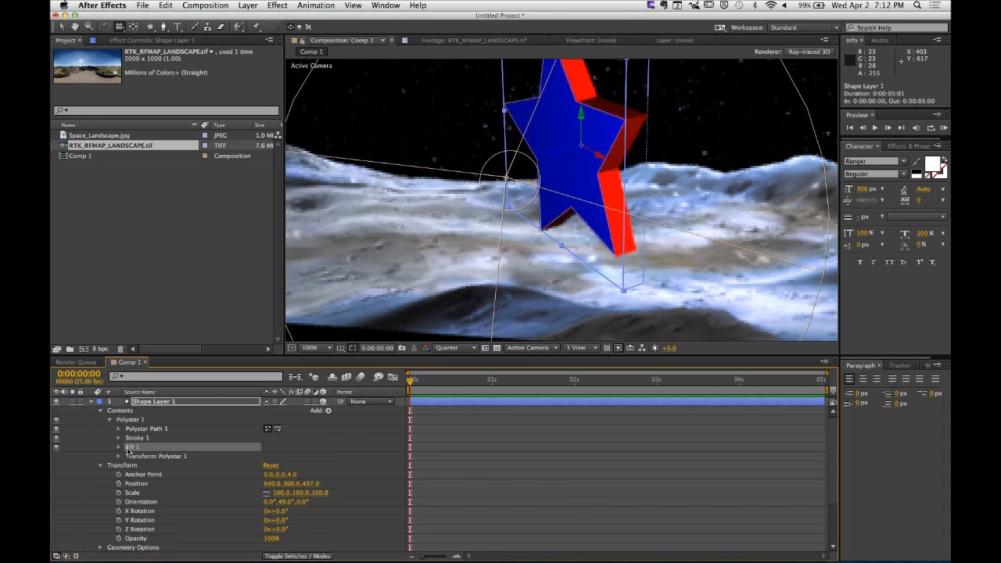
Step: Change the colour of Polystar 1's Fill 1 to orange, FFA200, and collapse Fill 1
left_click(117, 451)
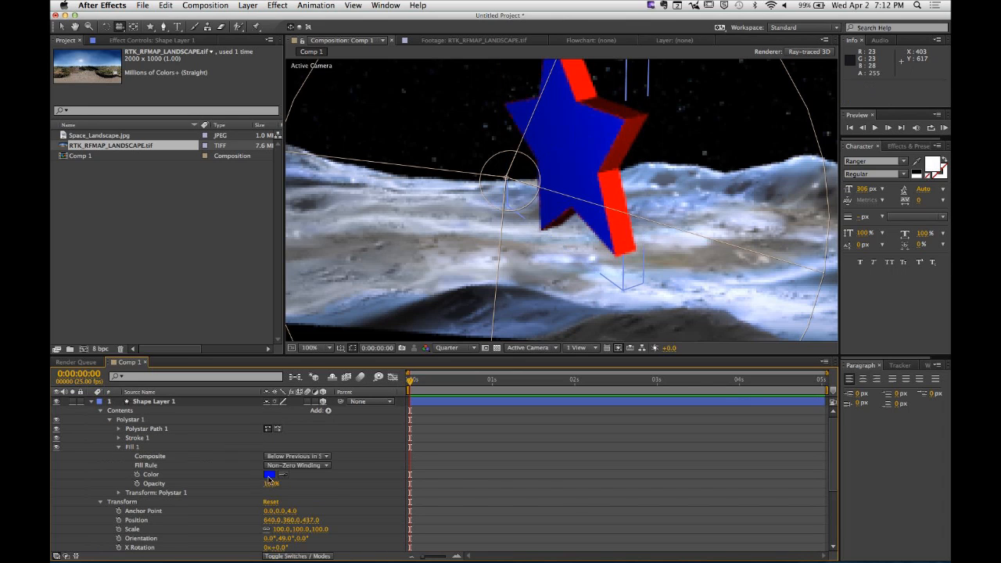
left_click(269, 475)
left_click_drag(252, 223, 220, 173)
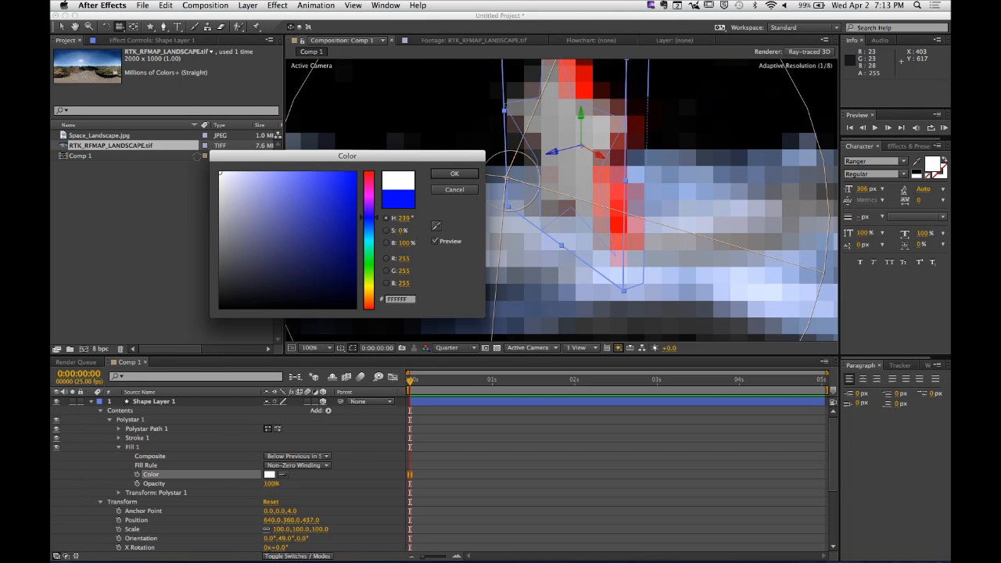
left_click_drag(361, 299, 371, 297)
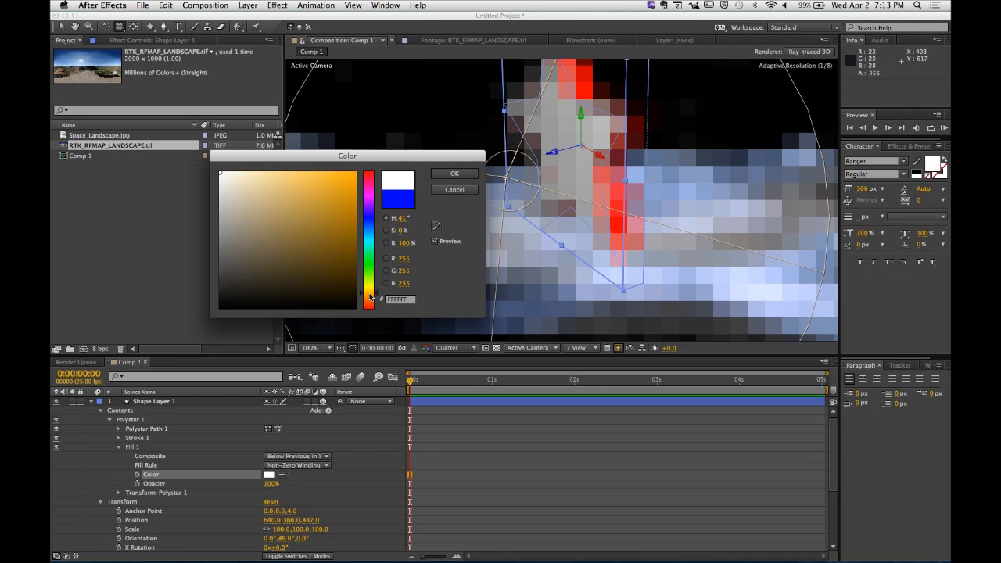
left_click_drag(308, 196, 386, 151)
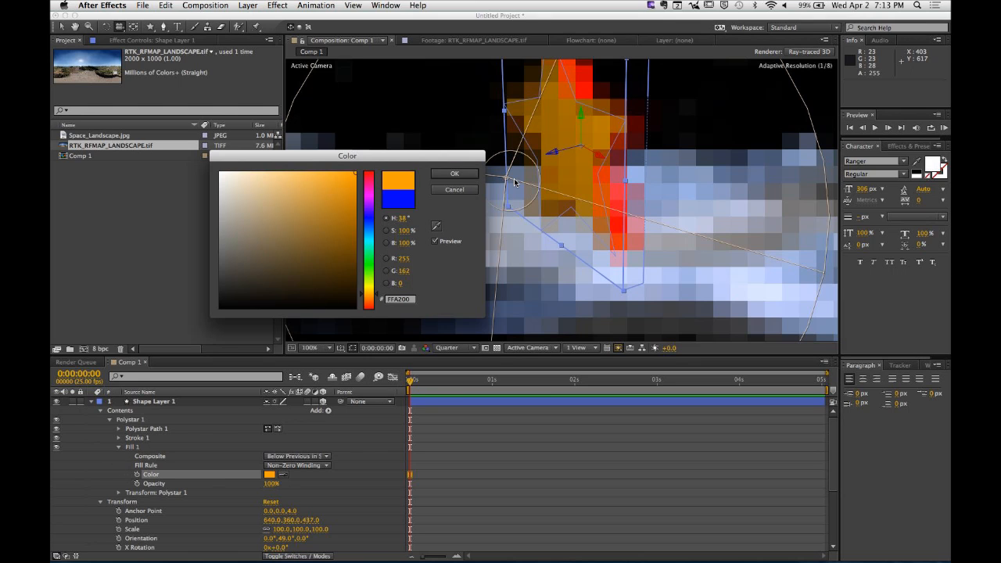
key("Return")
left_click(119, 446)
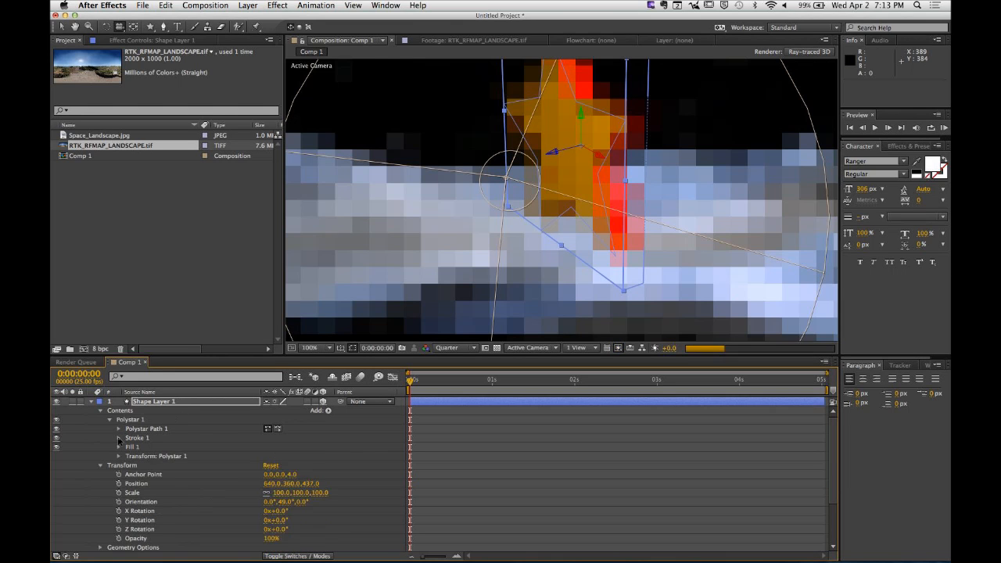
Step: Change the colour of Polystar 1's Stroke 1 to white
left_click(119, 437)
left_click(269, 455)
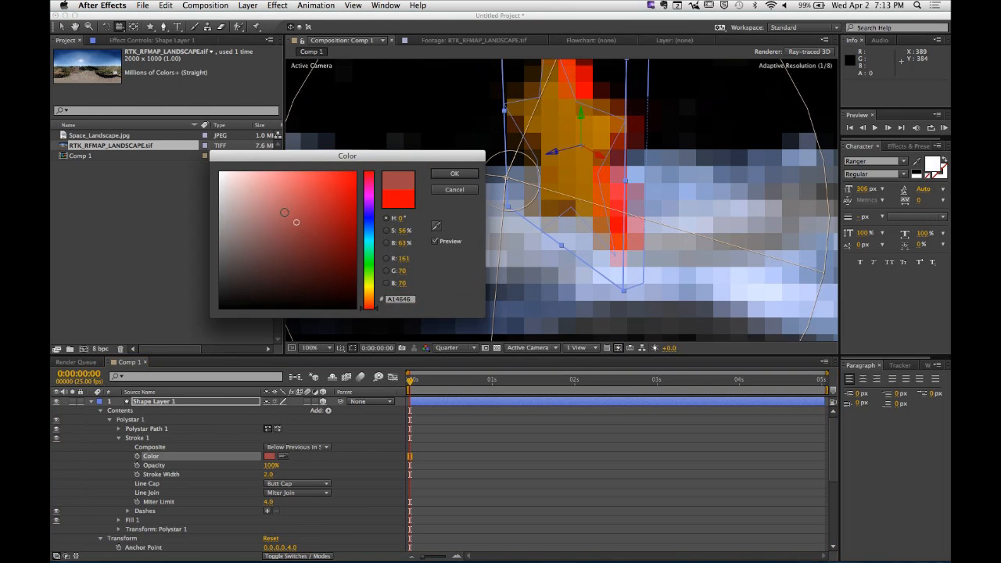
left_click_drag(290, 219, 221, 173)
left_click(455, 172)
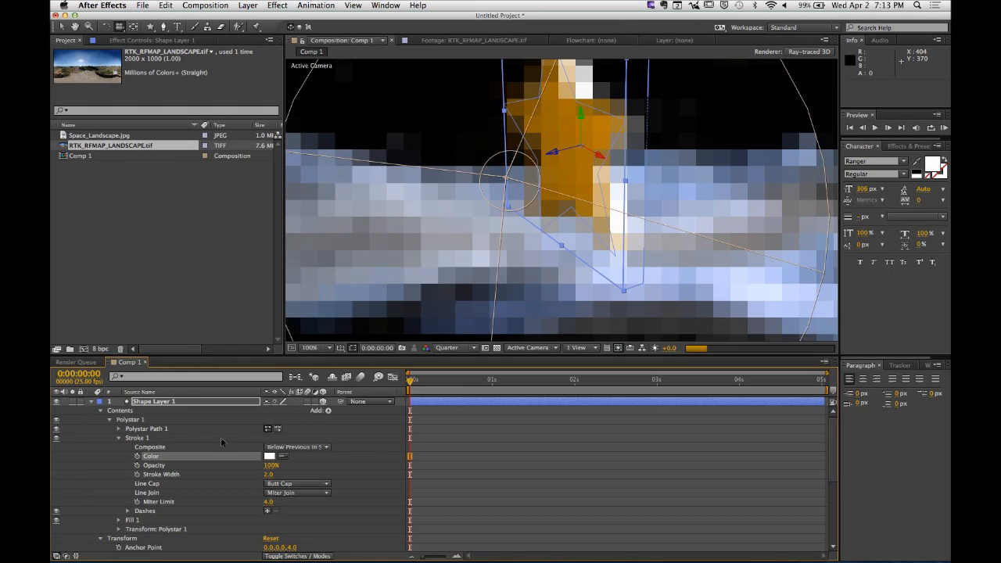
left_click(136, 437)
Step: Collapse Shape Layer 1 and make the SPACE Outlines layer visible
left_click(109, 420)
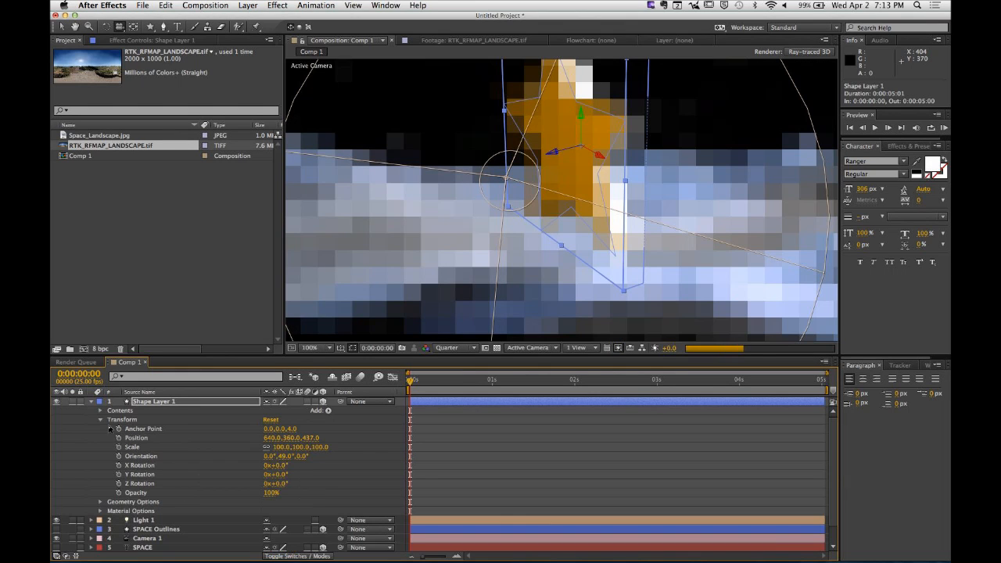
left_click(90, 401)
left_click(139, 470)
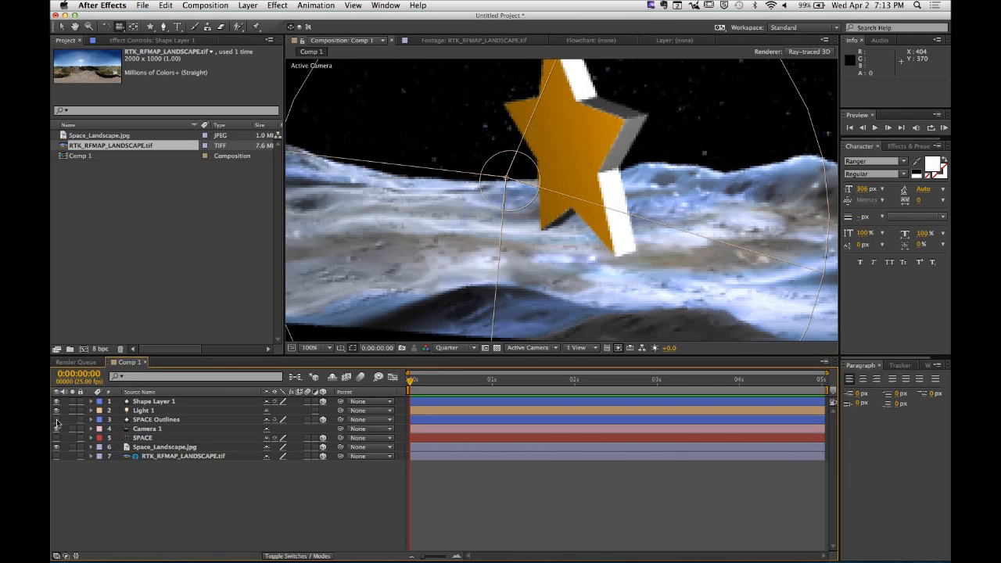
left_click(150, 401)
left_click(110, 464)
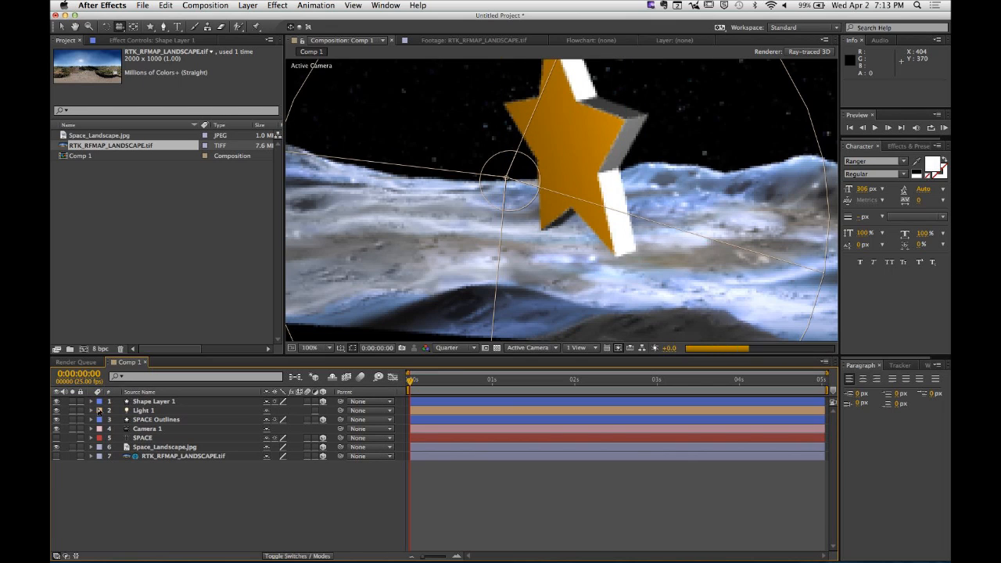
Step: Set Shape Layer 1's Y Orientation to 345° and its Position to 214, 490, 437 to place the star behind the S
left_click(91, 401)
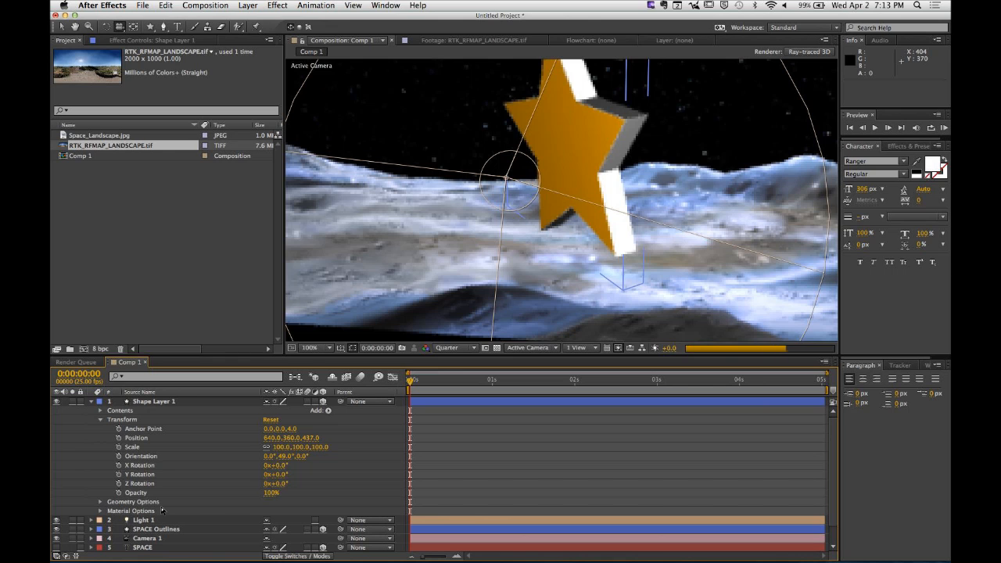
left_click_drag(283, 456, 246, 460)
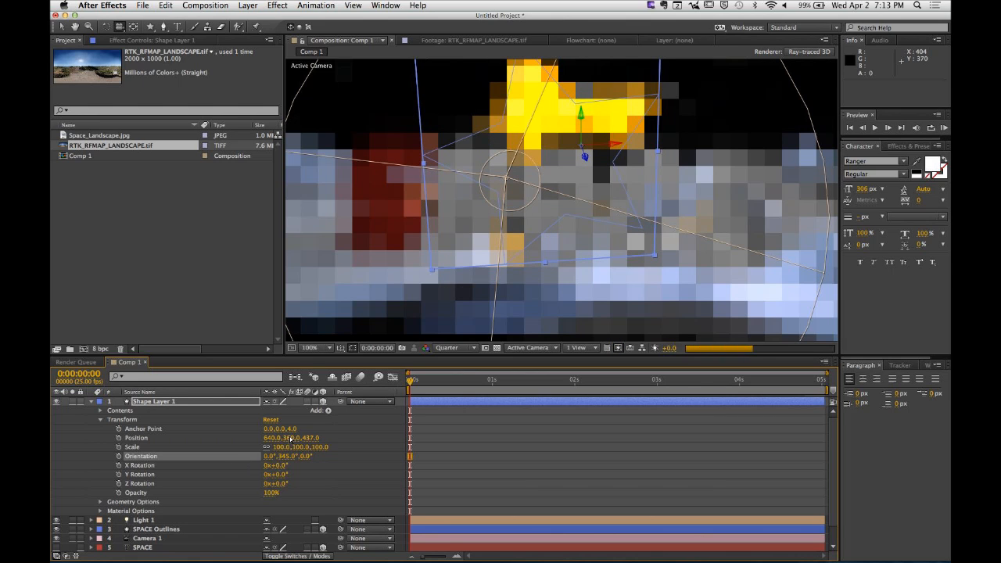
left_click_drag(272, 439, 51, 448)
left_click_drag(289, 440, 385, 438)
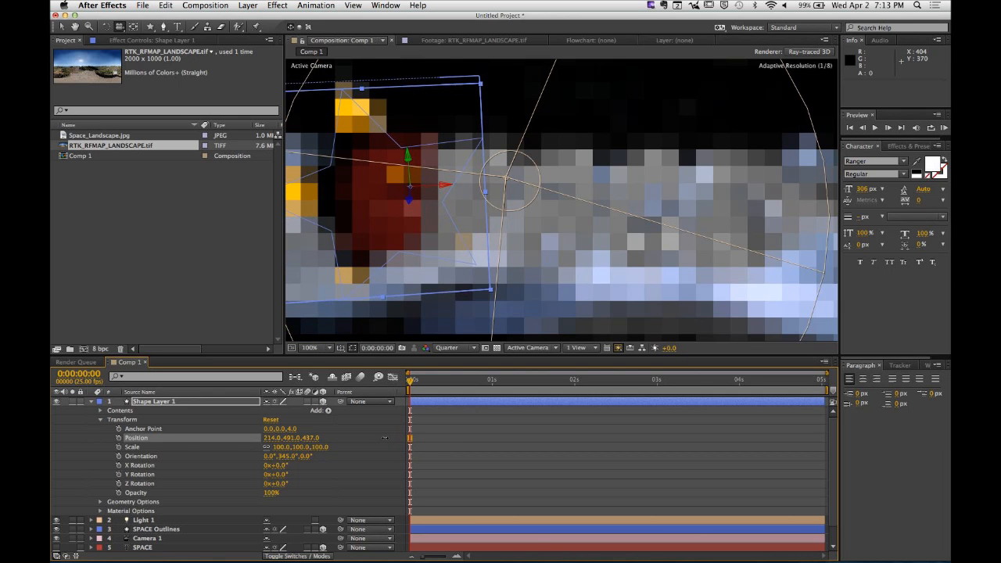
Step: Scale Shape Layer 1 uniformly to 136% and check the star against the whole title
left_click_drag(301, 447, 323, 447)
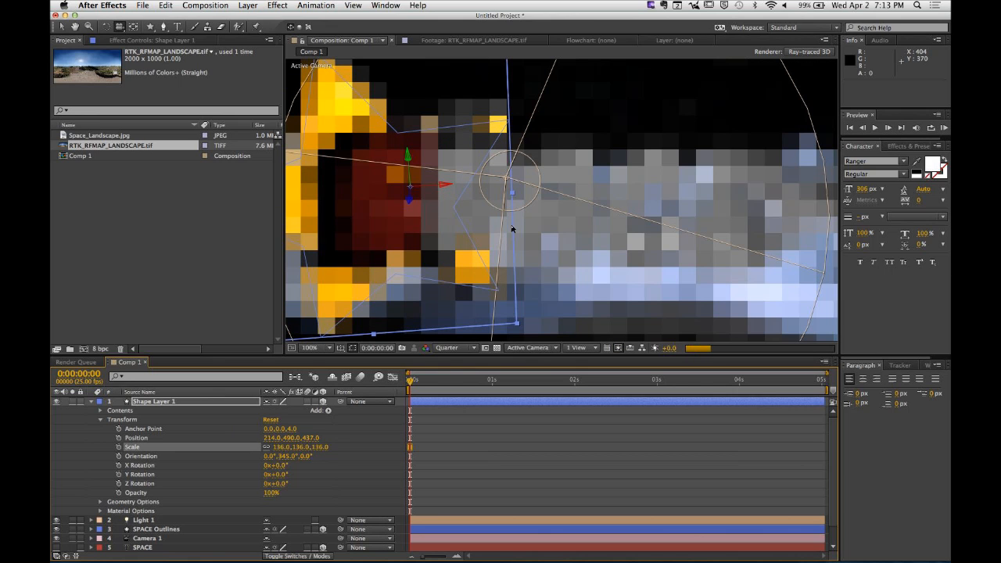
key("comma")
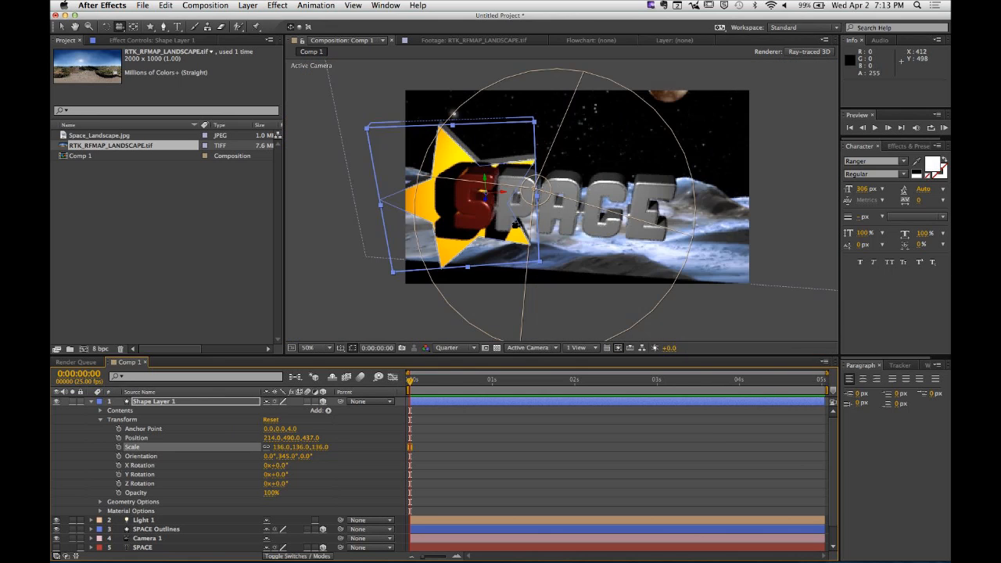
scroll(516, 224, "up", 2)
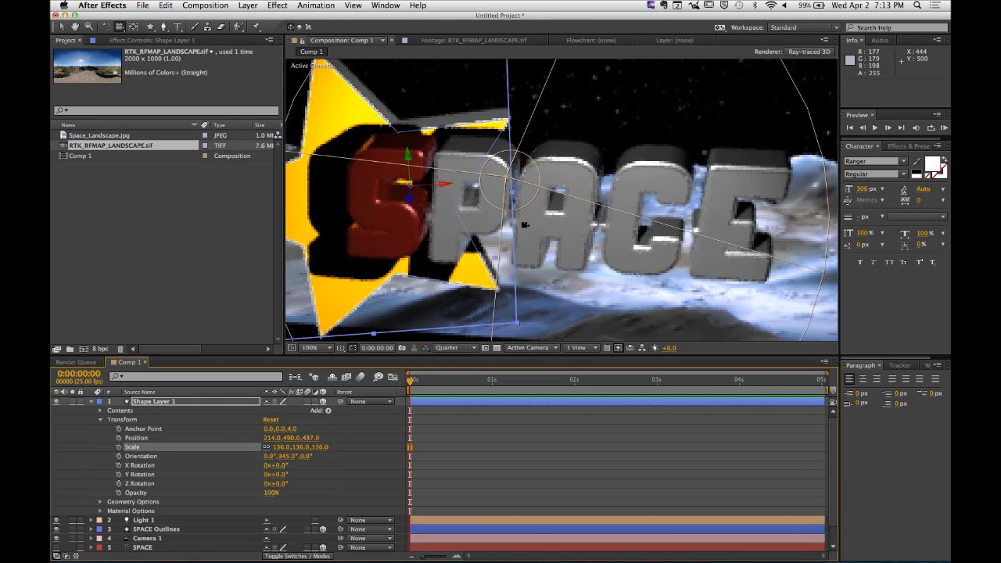
Step: Turn off Accepts Shadows in Shape Layer 1's Material Options
left_click(100, 420)
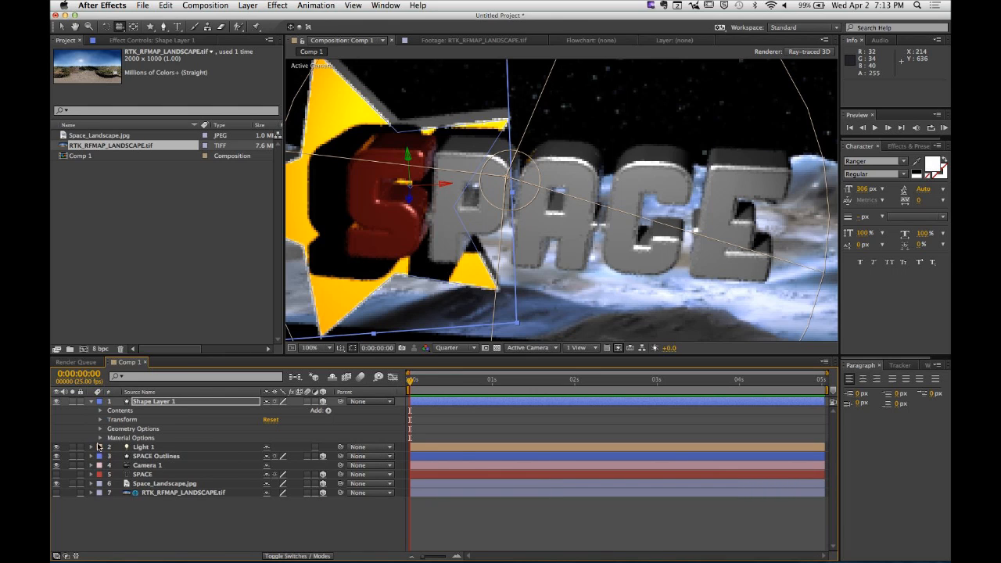
left_click(99, 446)
left_click(97, 442)
left_click(100, 438)
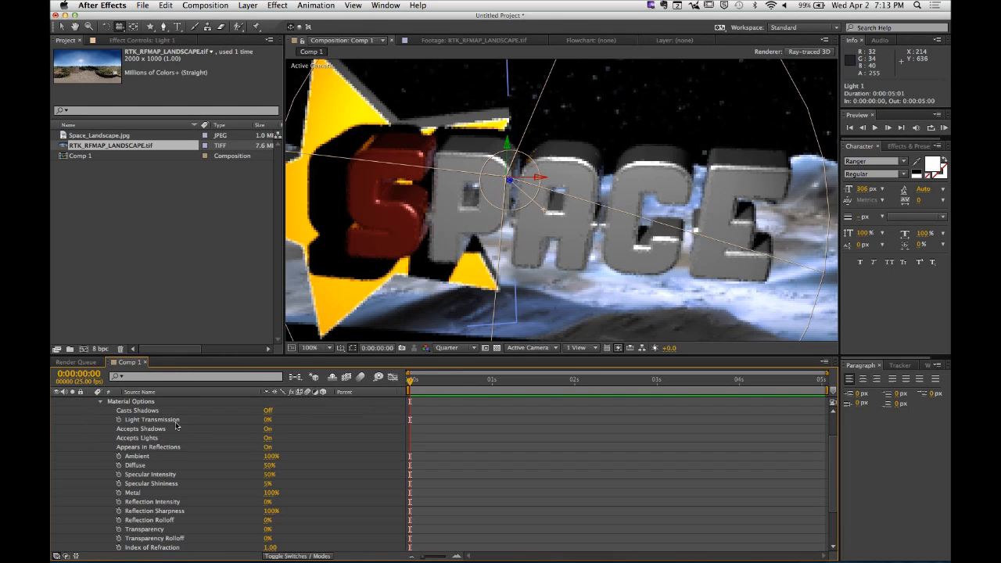
left_click(268, 429)
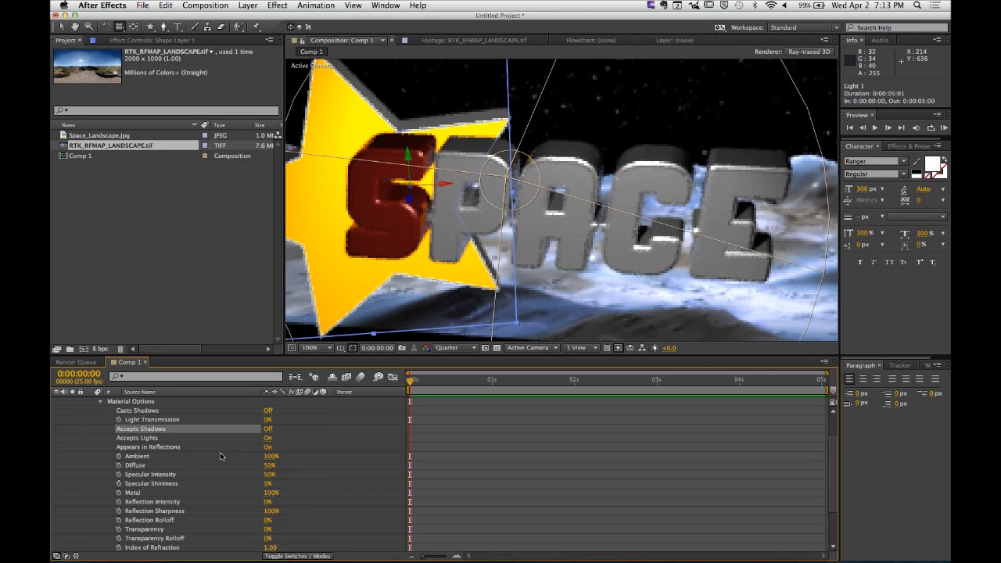
Step: Orbit Camera 1 to a lower viewpoint at about 896, -34.5, -1775.3 and collapse Shape Layer 1
left_click_drag(601, 315, 589, 280)
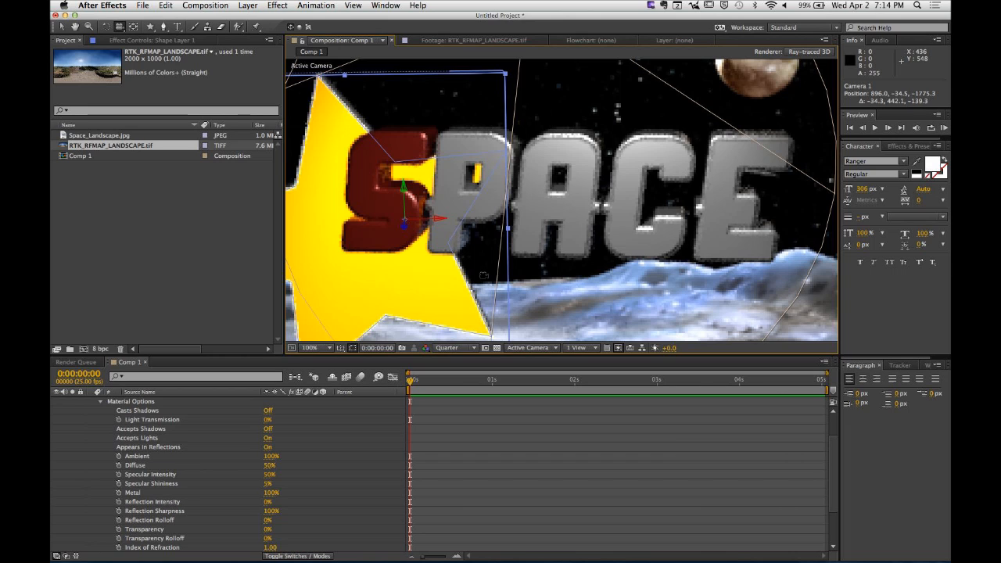
scroll(115, 441, "up", 2)
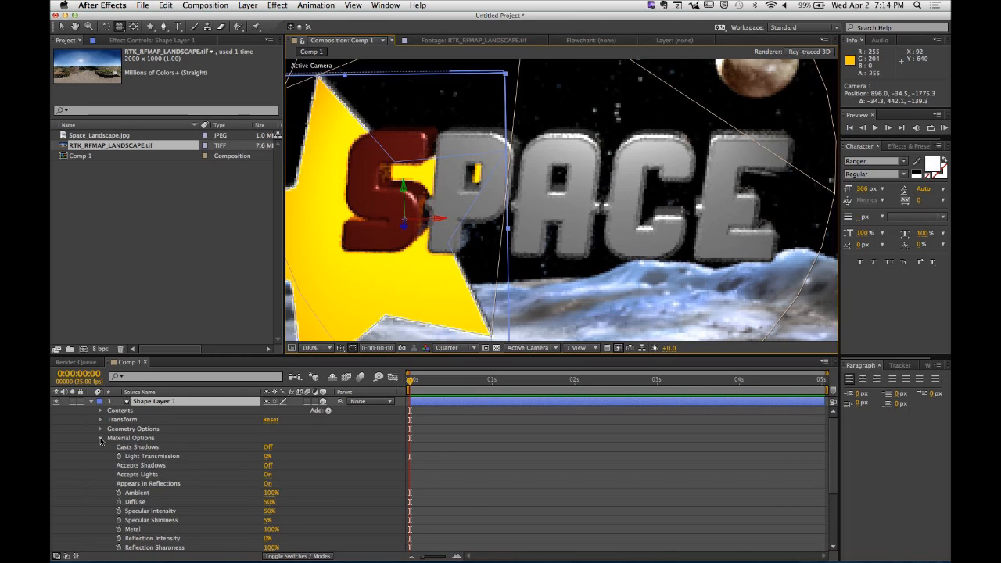
left_click(100, 438)
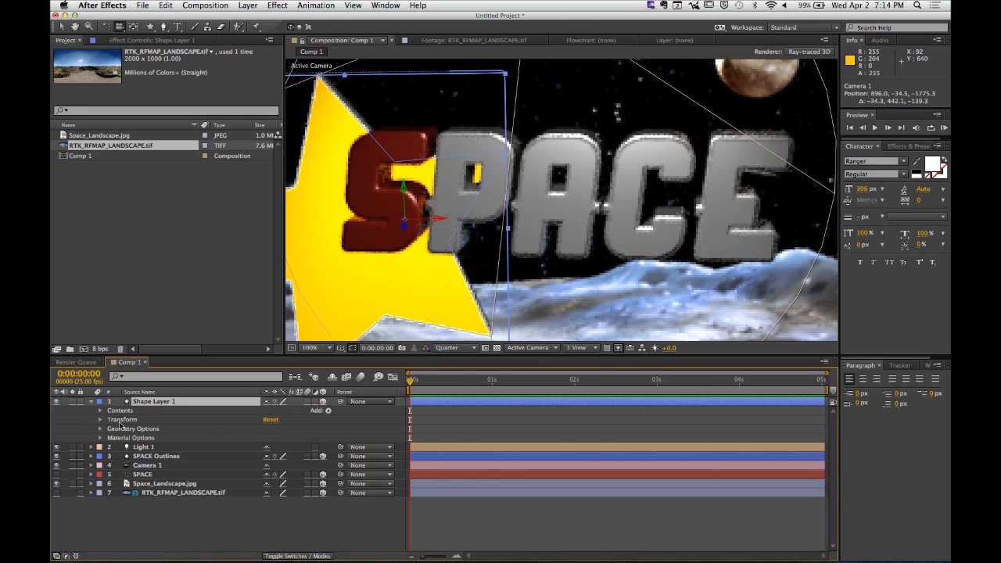
left_click(214, 517)
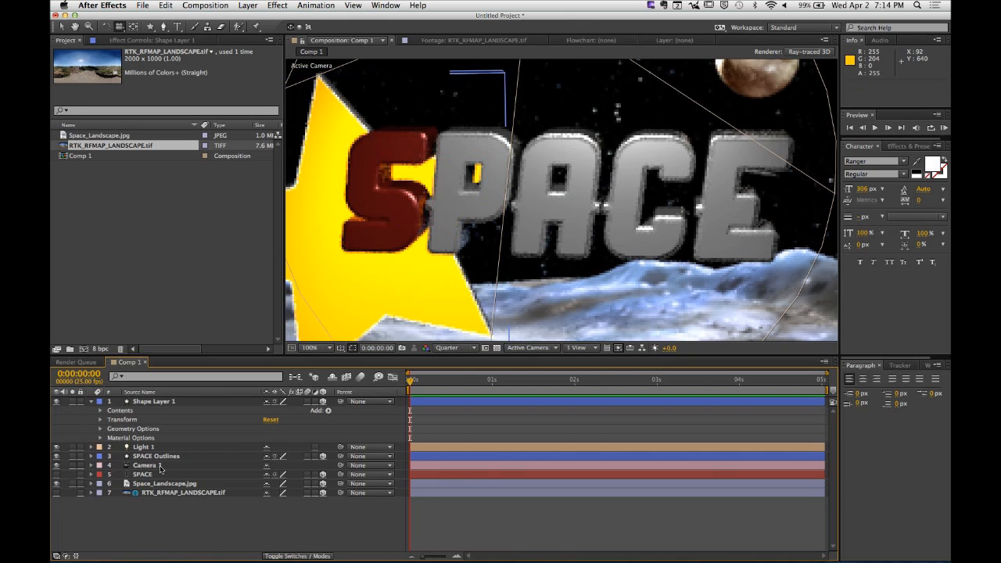
left_click(91, 402)
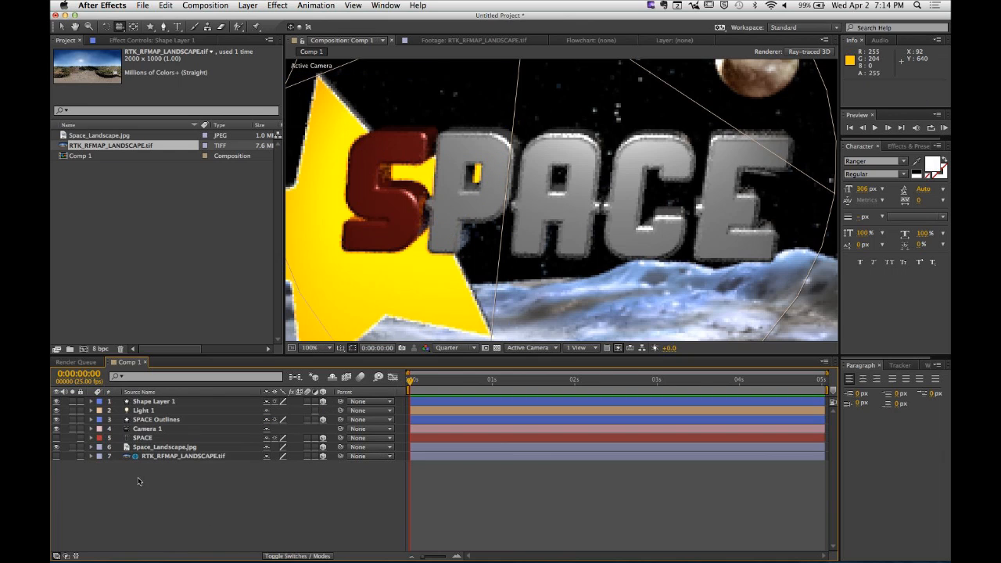
Step: Import scc_logo_vertical_paths.ai from the SCC_LOGO folder inside SCC and add it to Comp 1 above Shape Layer 1
left_click(164, 242)
double_click(151, 257)
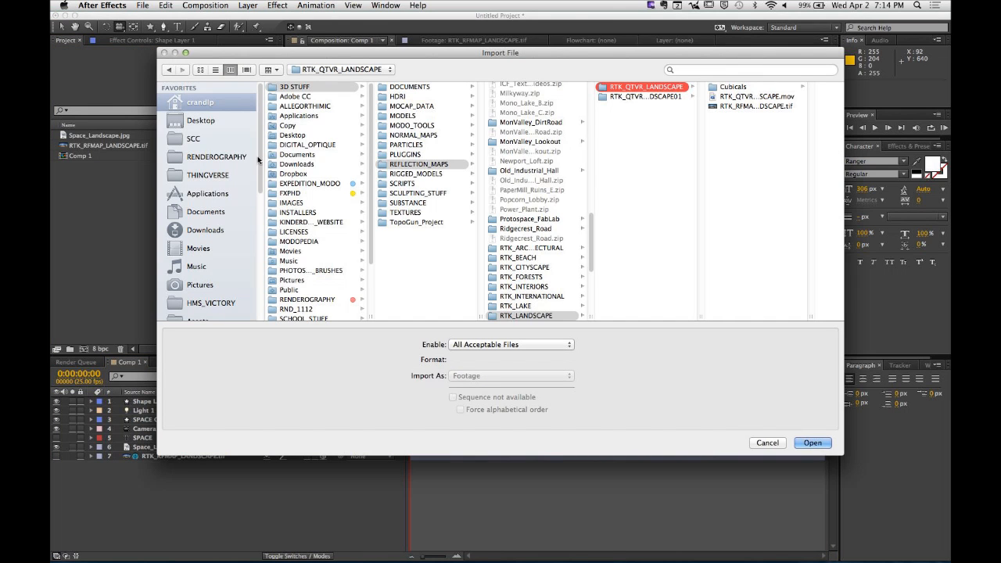
left_click(211, 138)
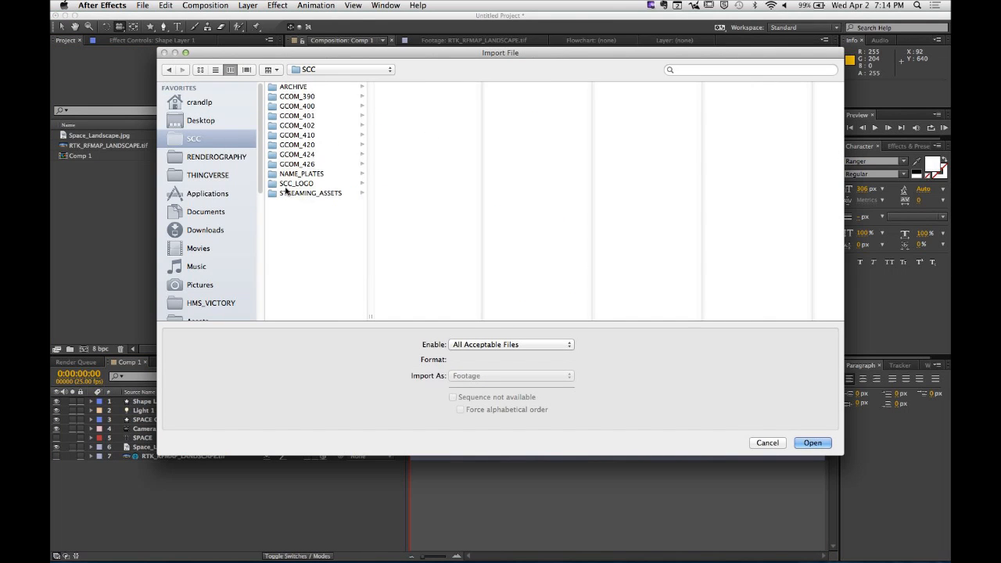
left_click(306, 183)
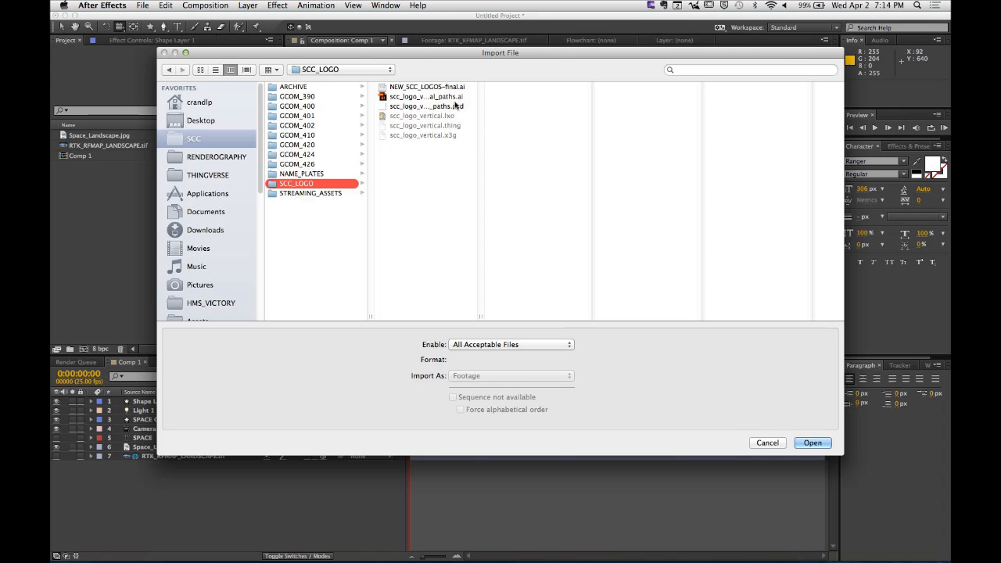
left_click_drag(480, 317, 556, 318)
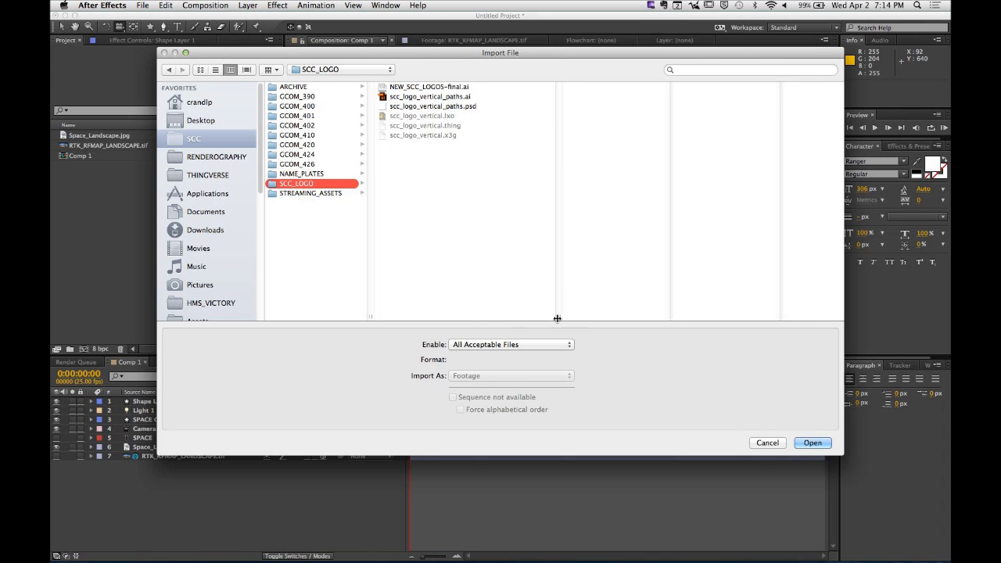
left_click(452, 96)
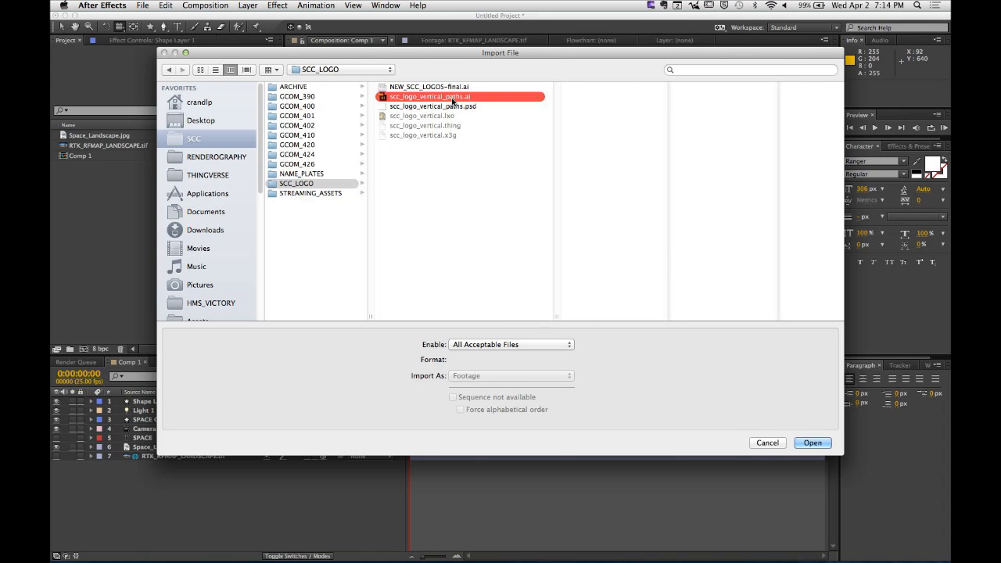
left_click(814, 444)
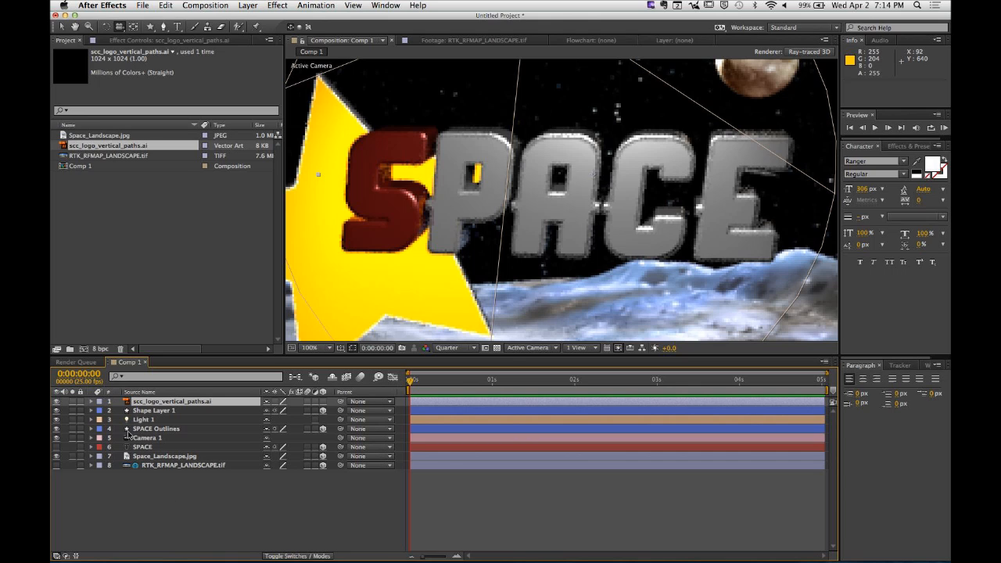
Step: Hide the Shape Layer 1 and SPACE Outlines layers
left_click(55, 410)
left_click(56, 410)
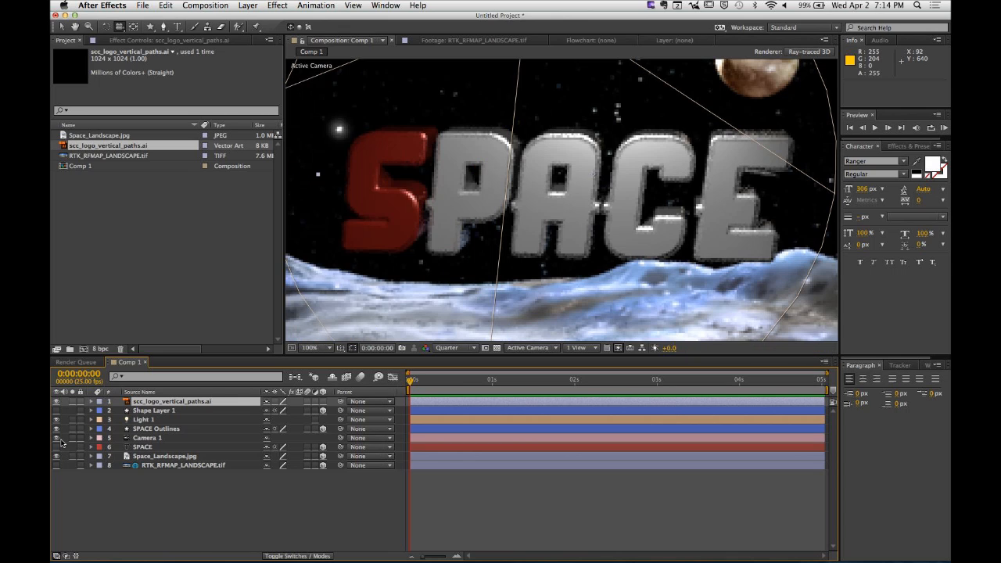
left_click(56, 429)
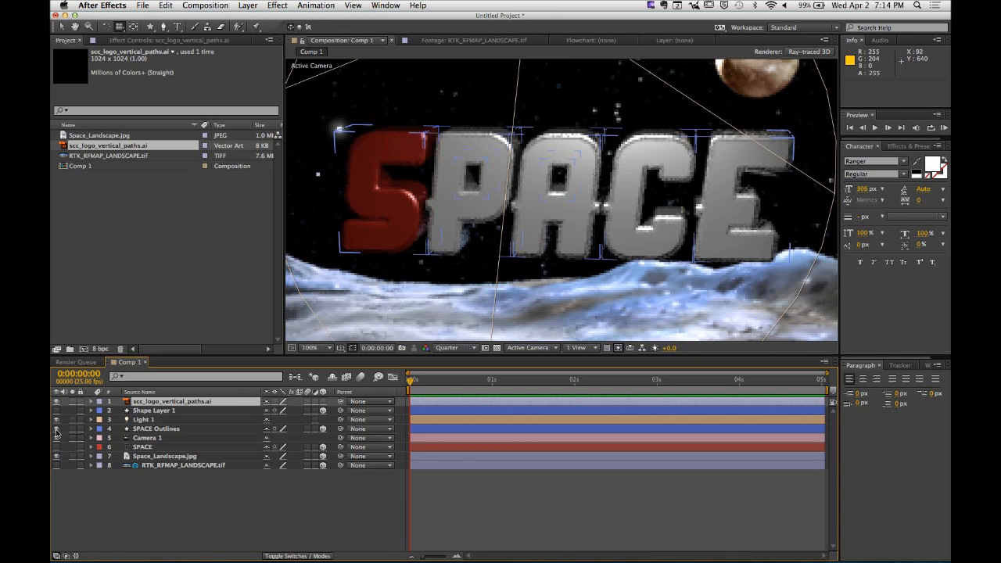
left_click(56, 430)
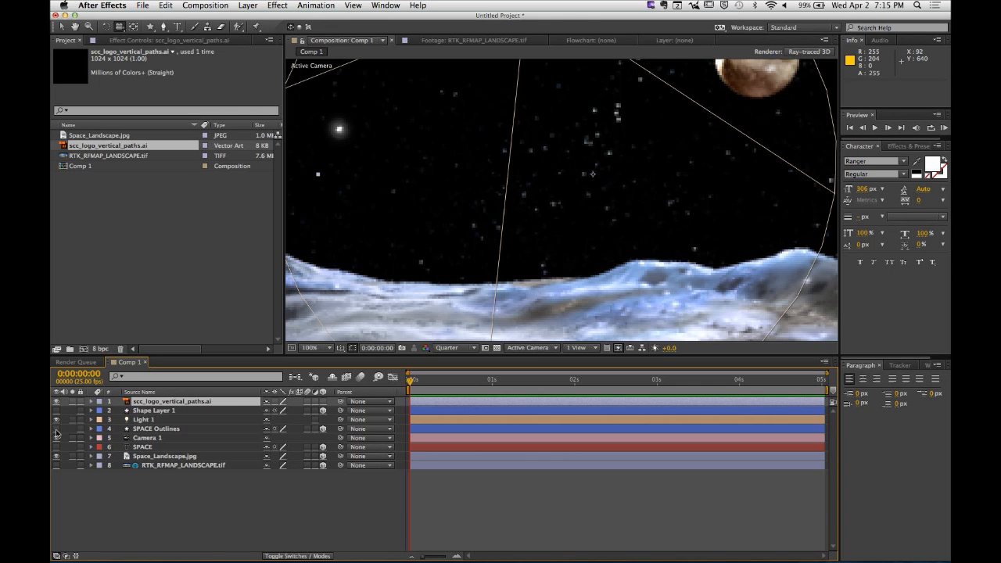
Step: Make the scc_logo_vertical_paths.ai layer a 3D layer
left_click(173, 402)
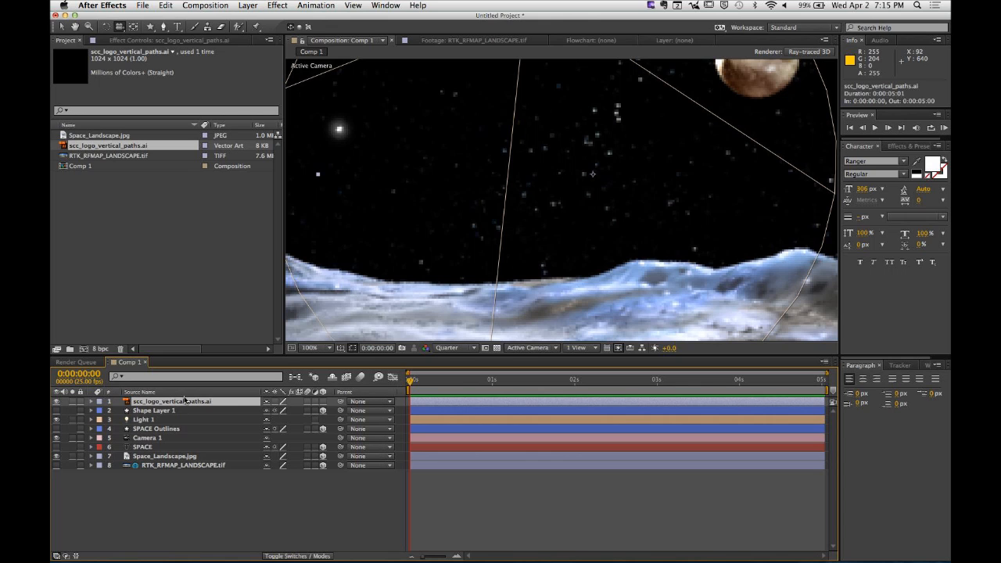
left_click(323, 411)
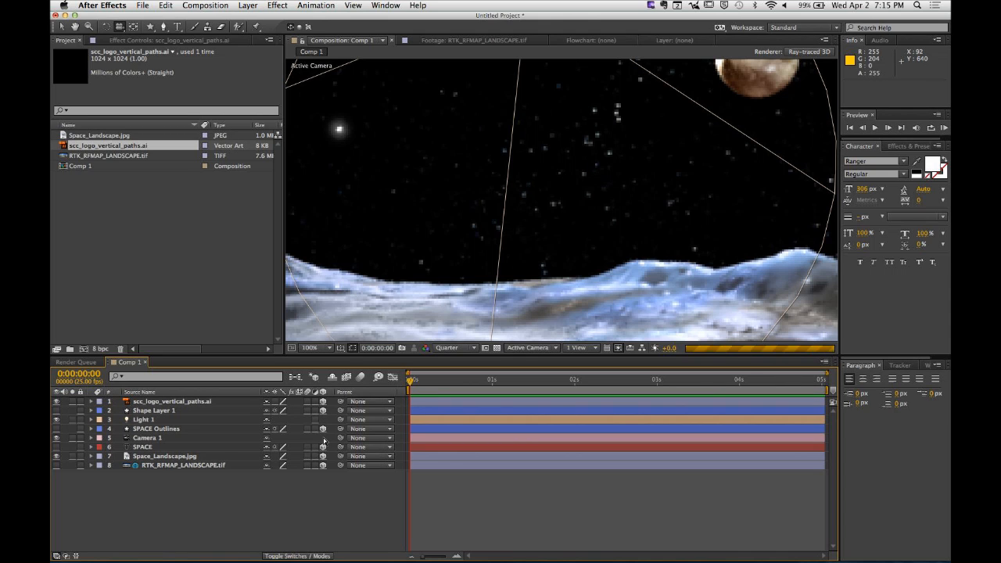
Step: Try to create shapes from the scc_logo_vertical_paths.ai vector layer
left_click(188, 403)
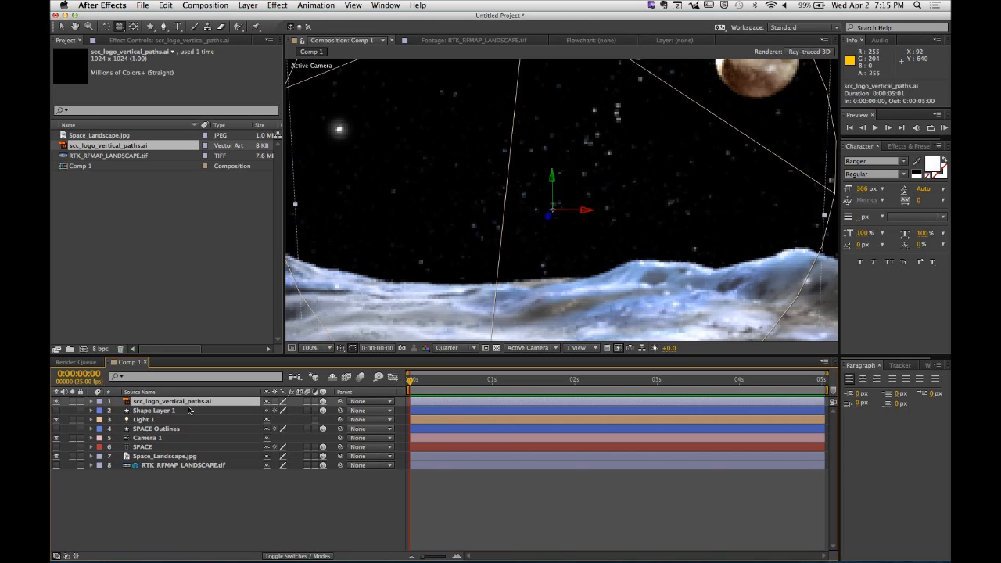
scroll(404, 172, "down", 3)
scroll(404, 172, "up", 2)
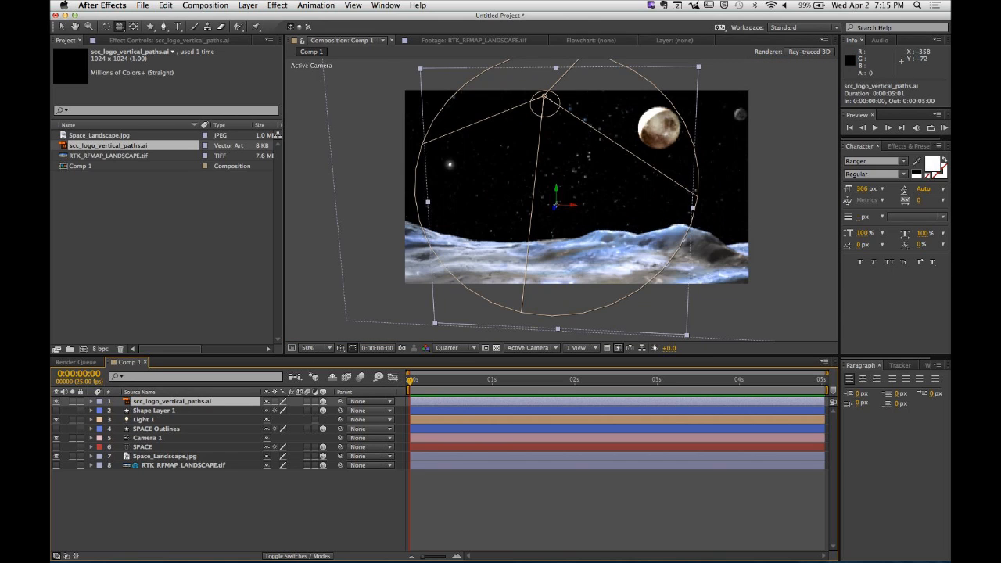
left_click(248, 5)
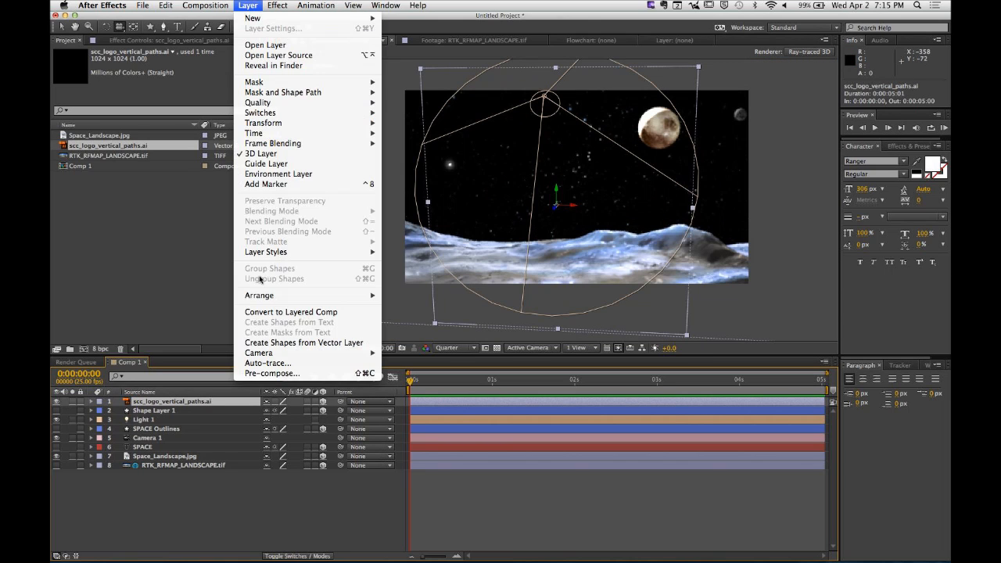
left_click(280, 345)
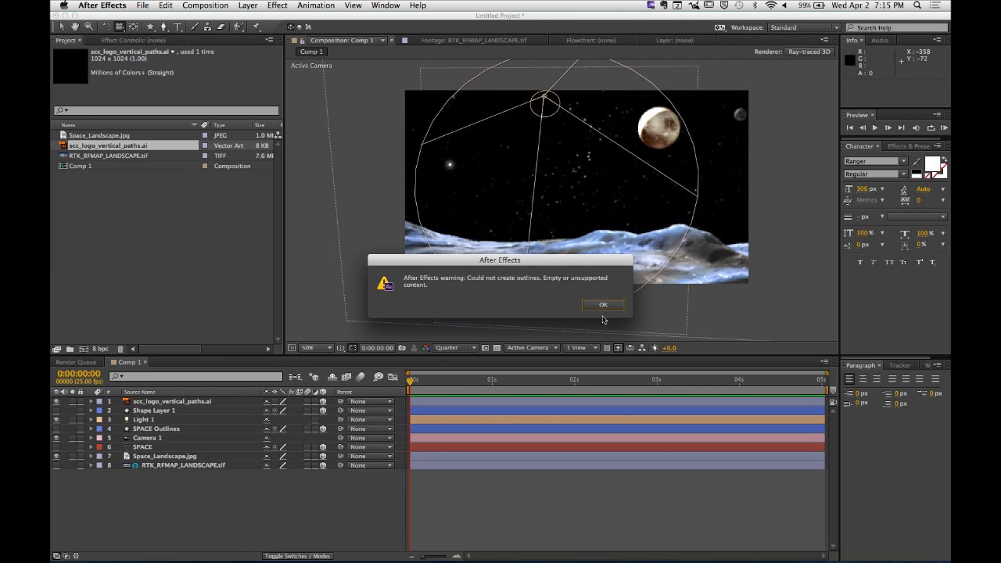
left_click(610, 305)
Step: Delete the scc_logo_vertical_paths.ai layer from Comp 1
left_click(219, 402)
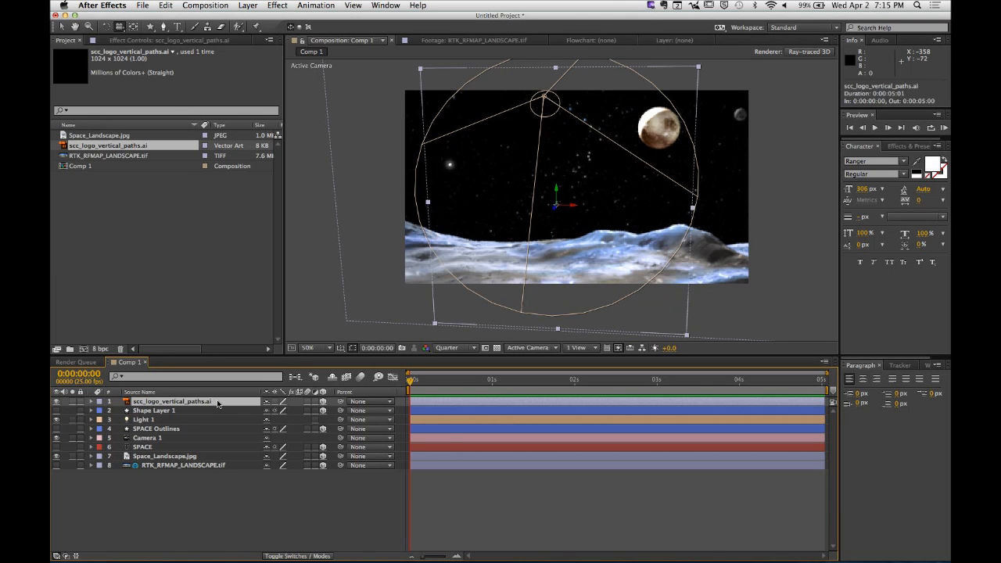
key("Delete")
left_click(221, 255)
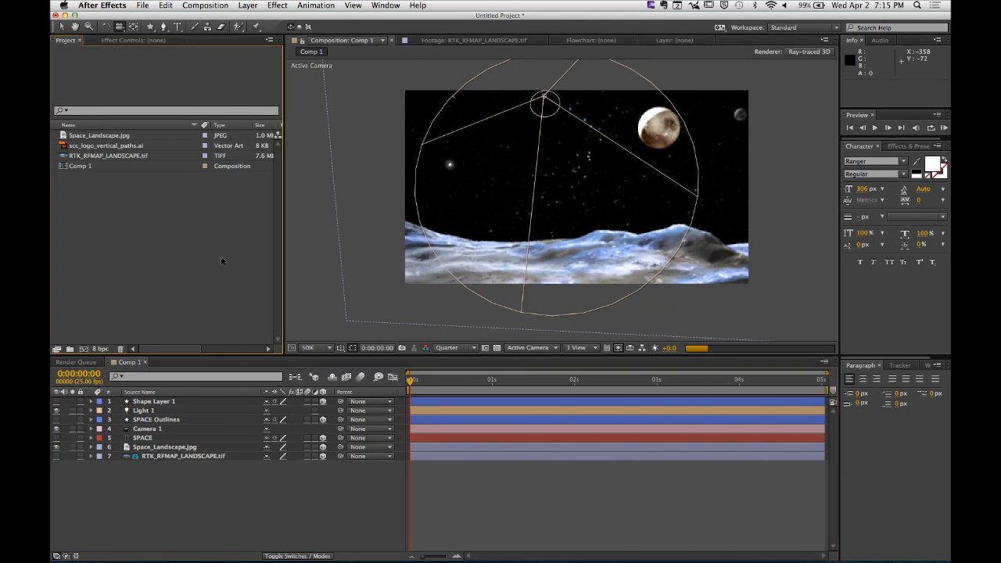
Step: Import NEW_SCC_LOGOS-final.ai from the SCC_LOGO folder as a layered composition
double_click(247, 262)
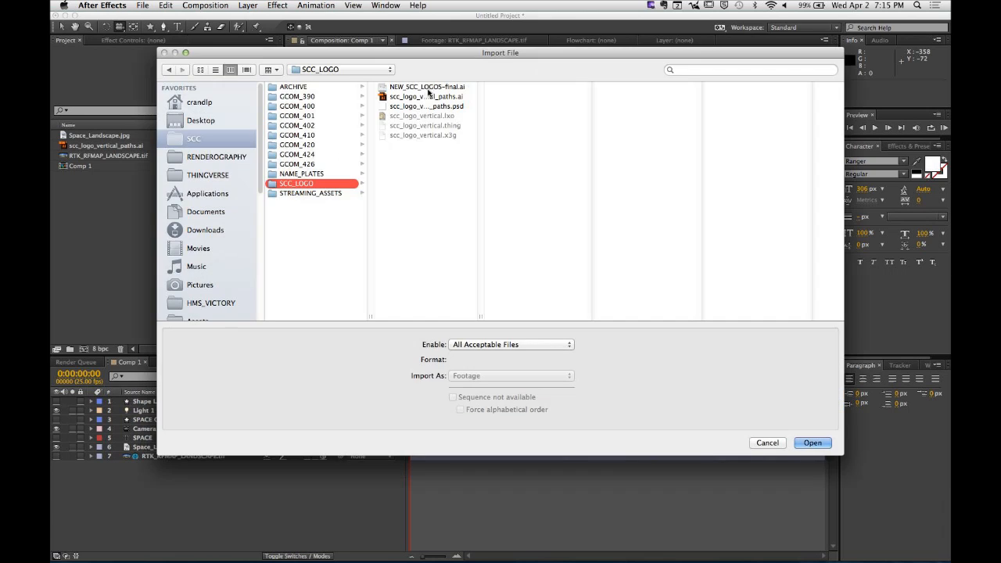
left_click(436, 88)
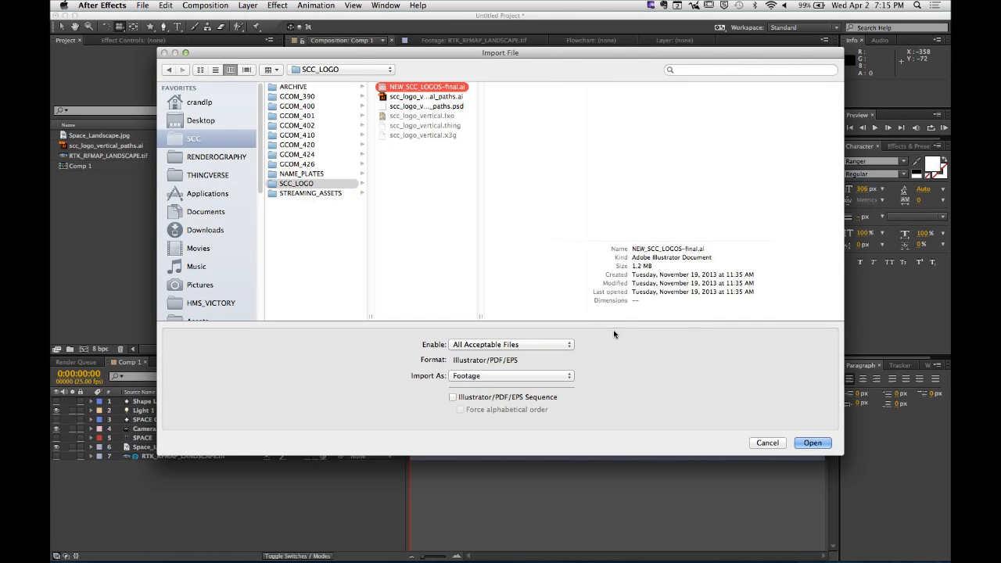
left_click(568, 376)
left_click(508, 395)
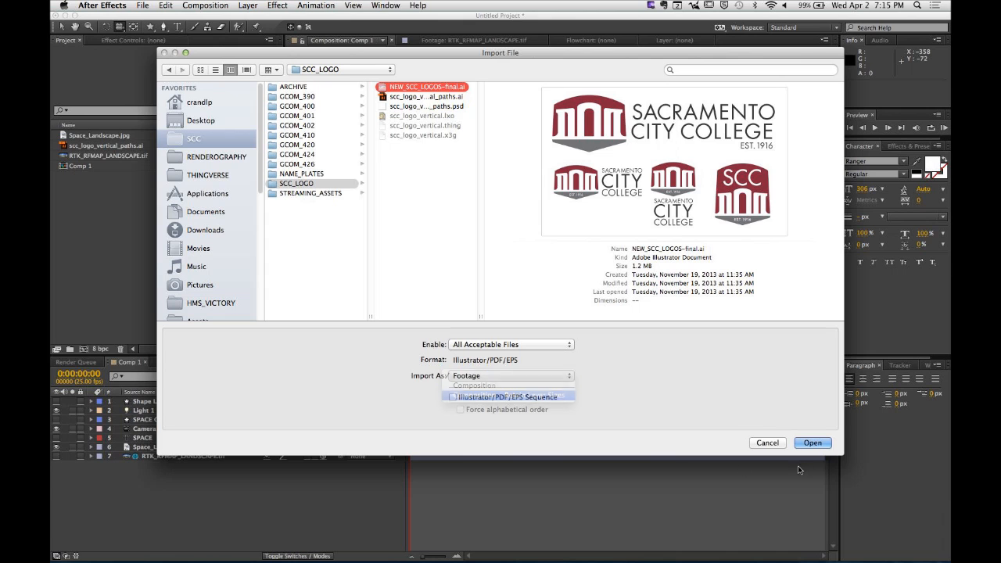
left_click(809, 443)
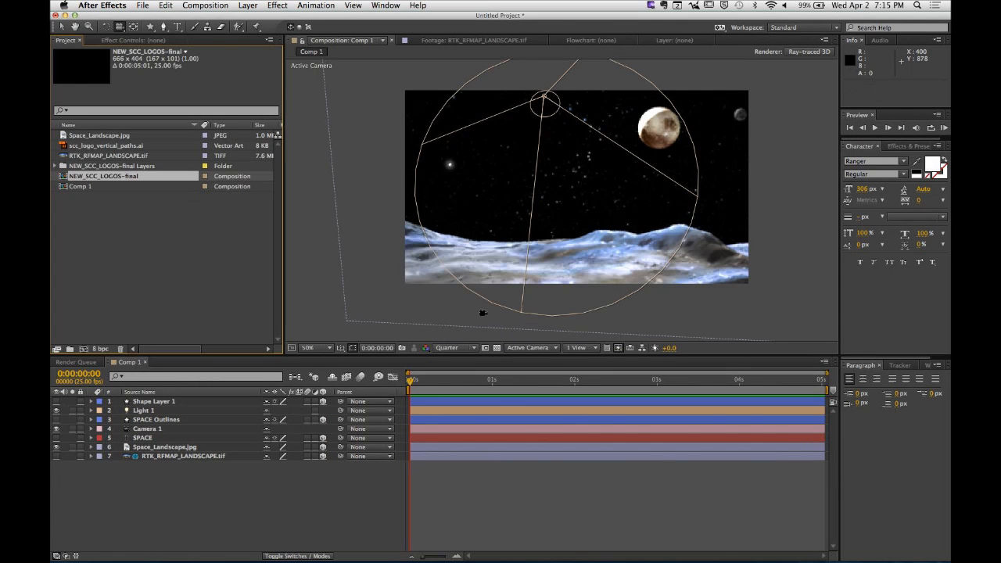
Step: Add Layer 1/NEW_SCC_LOGOS-final.ai from the NEW_SCC_LOGOS-final Layers folder as the topmost layer of Comp 1
left_click(104, 214)
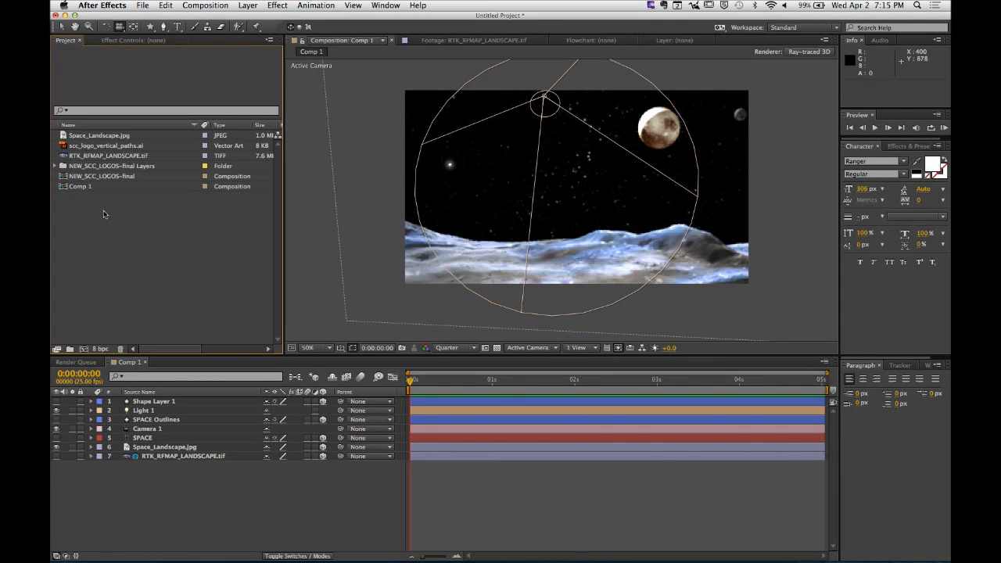
left_click(56, 166)
left_click(108, 179)
left_click(126, 187)
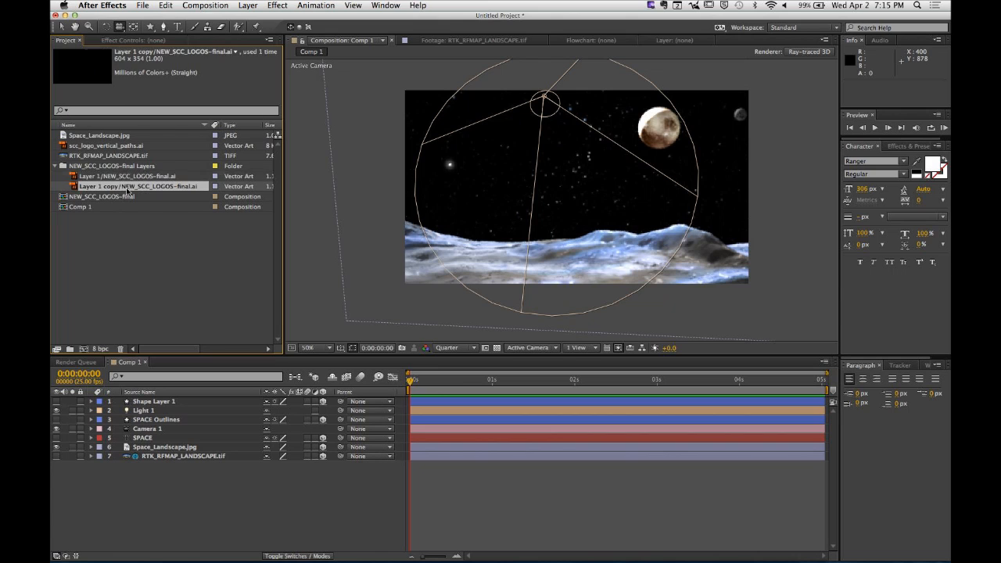
left_click(125, 179)
left_click_drag(74, 180, 155, 403)
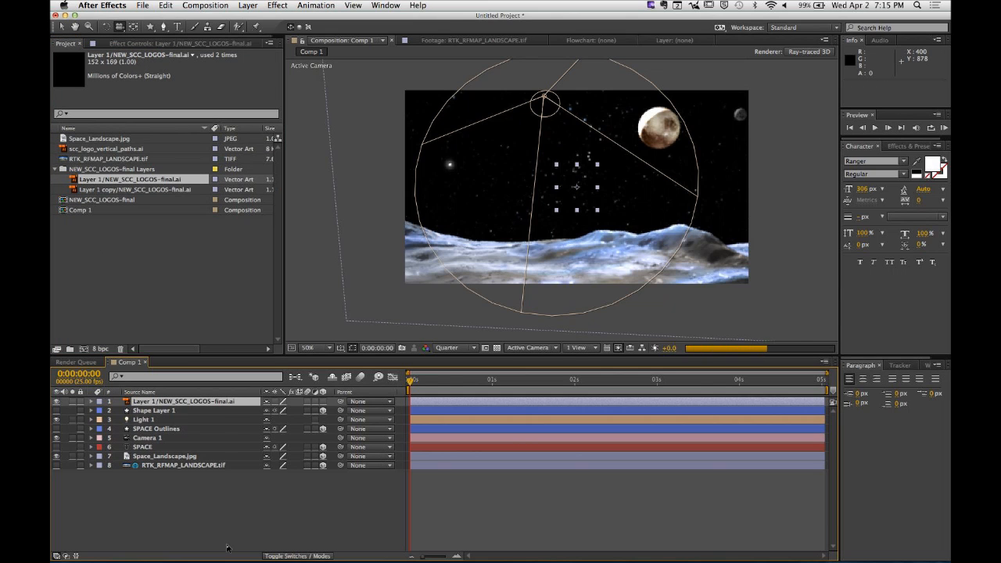
left_click(290, 535)
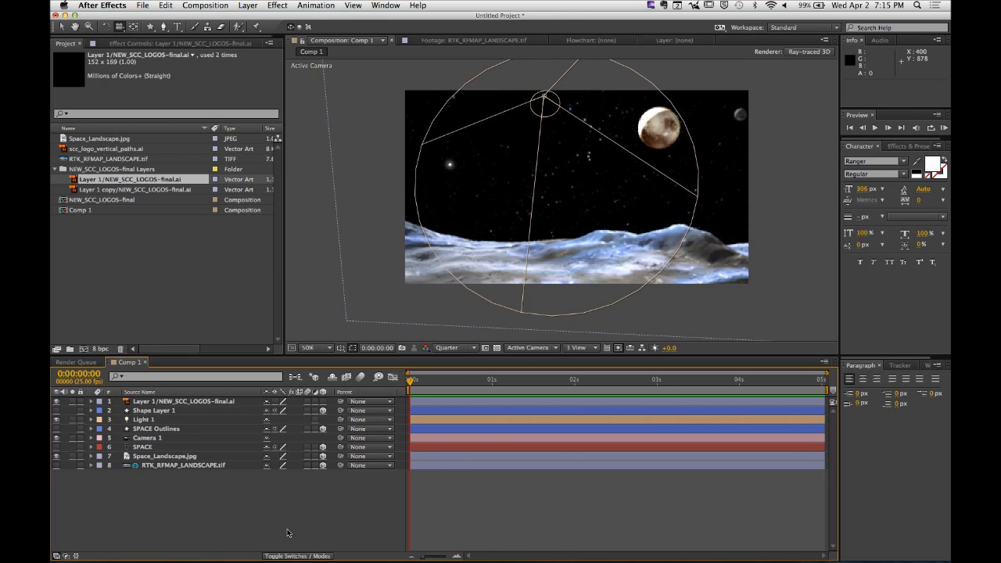
Step: Delete Shape Layer 1 from Comp 1
left_click(220, 404)
left_click(157, 410)
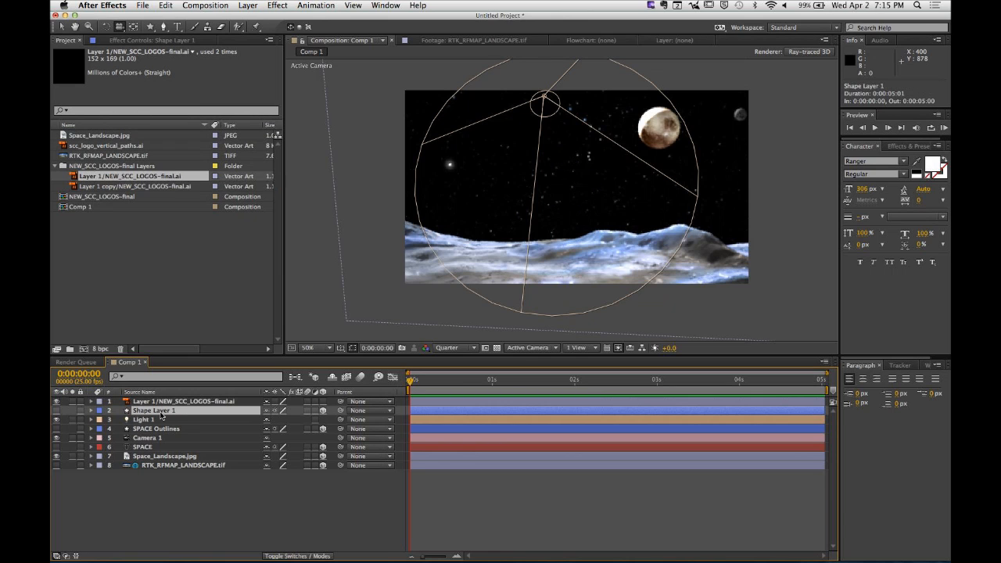
key("Delete")
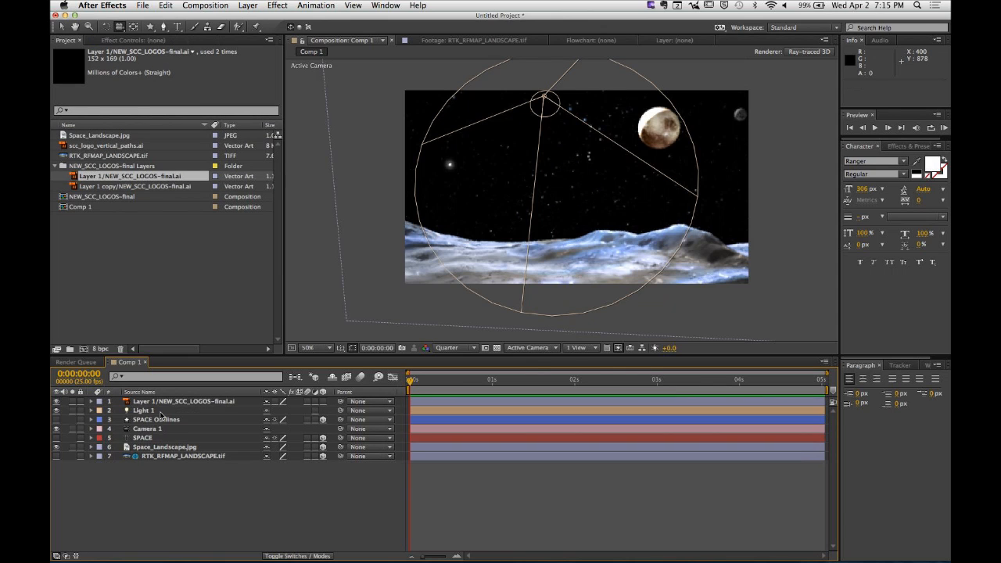
Step: Create shapes from the Layer 1/NEW_SCC_LOGOS-final.ai vector layer
left_click(162, 403)
left_click(247, 5)
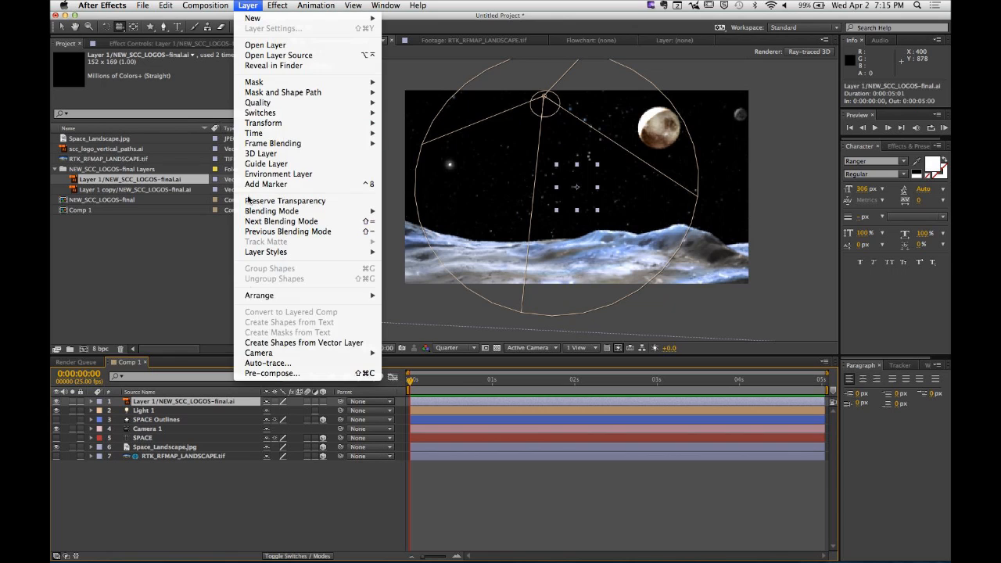
left_click(262, 344)
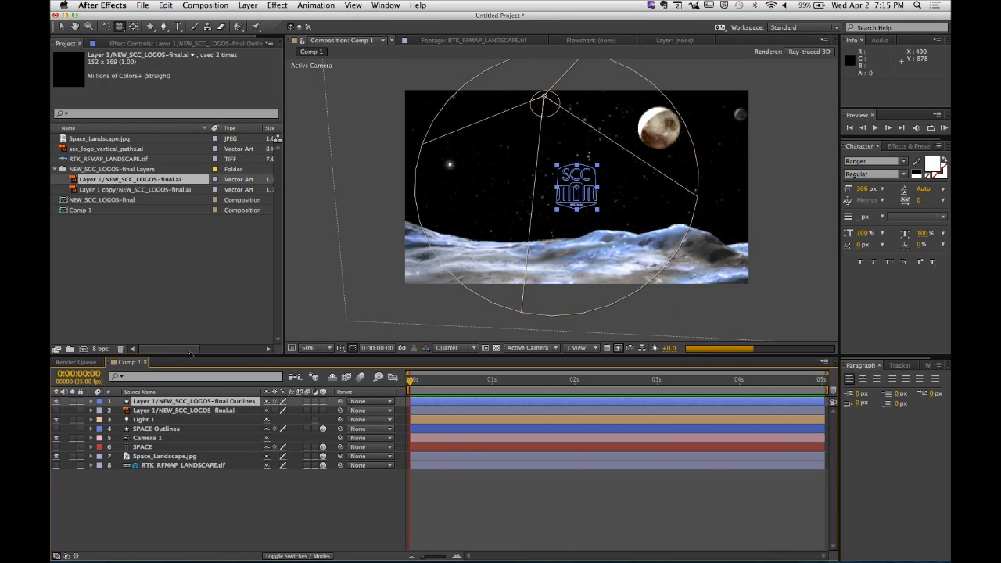
left_click(193, 506)
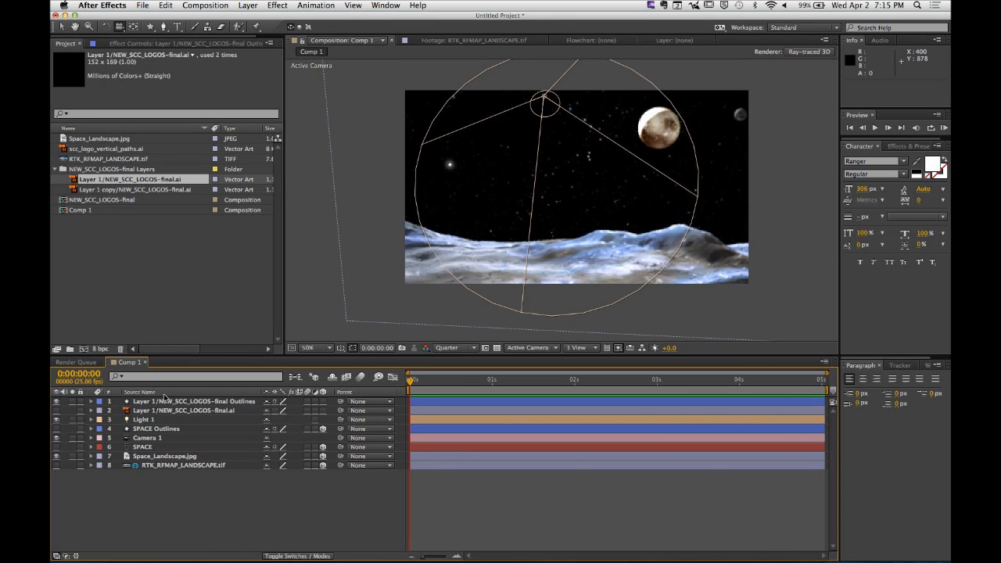
Step: Examine the shape groups in the Layer 1/NEW_SCC_LOGOS-final Outlines layer and the paths inside Group 1
left_click(172, 403)
left_click(91, 404)
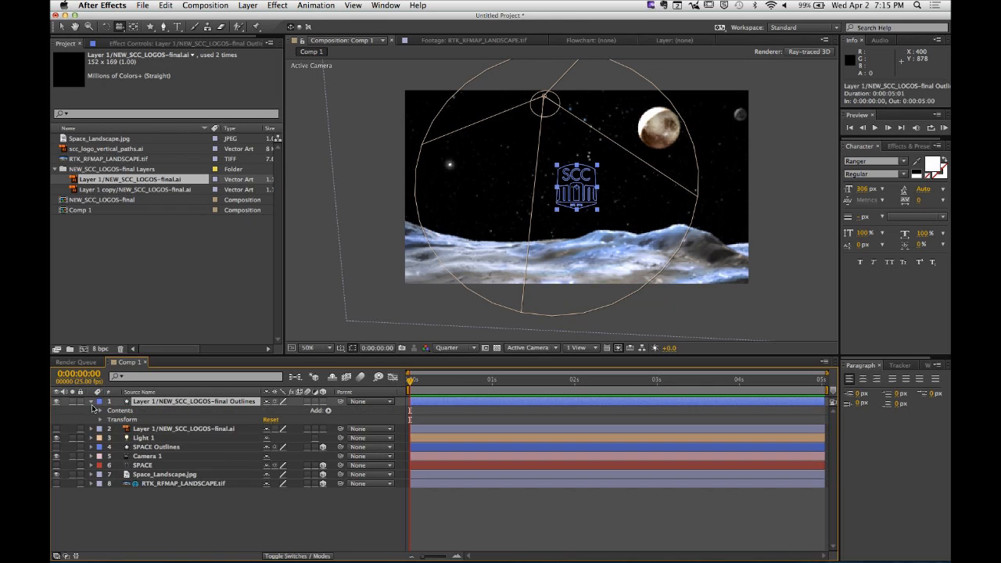
left_click(101, 411)
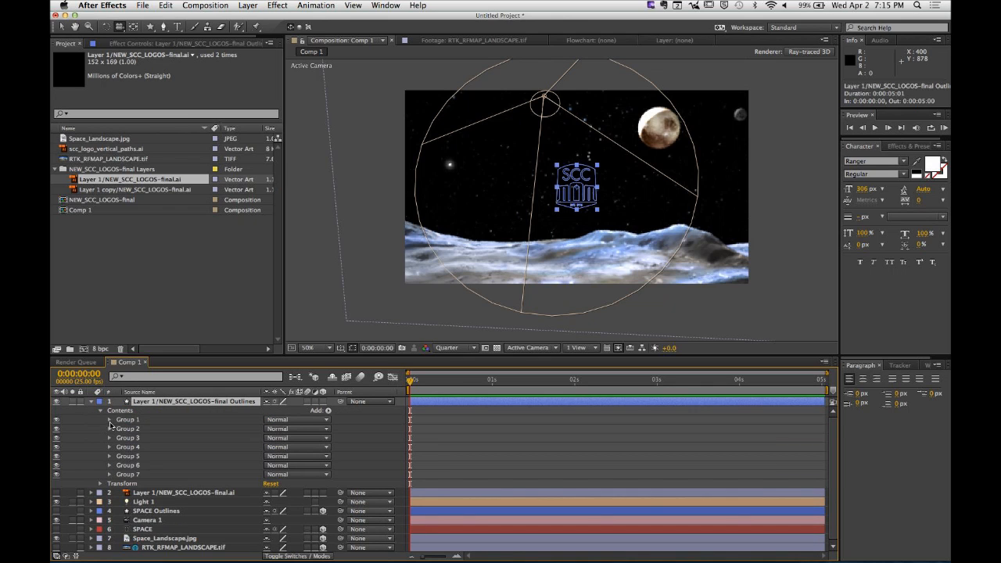
left_click(110, 420)
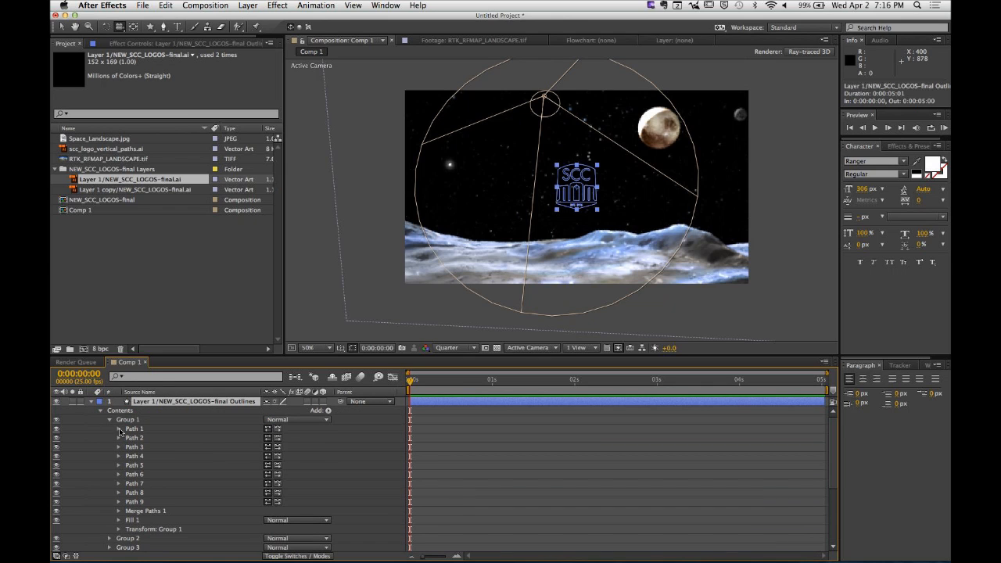
left_click(119, 428)
left_click(119, 429)
left_click(109, 420)
left_click(100, 410)
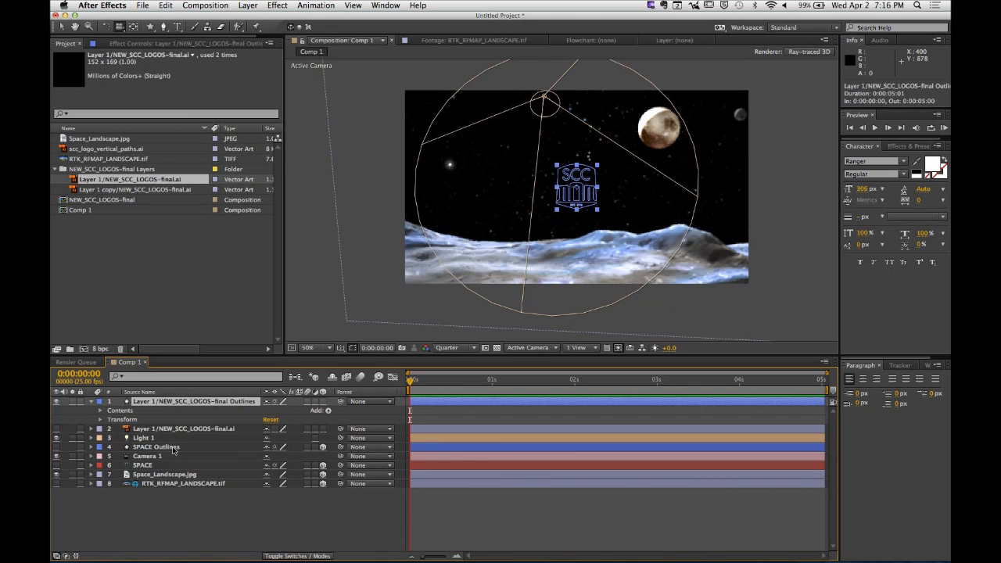
left_click(192, 519)
left_click(175, 405)
left_click(180, 430)
left_click(137, 401)
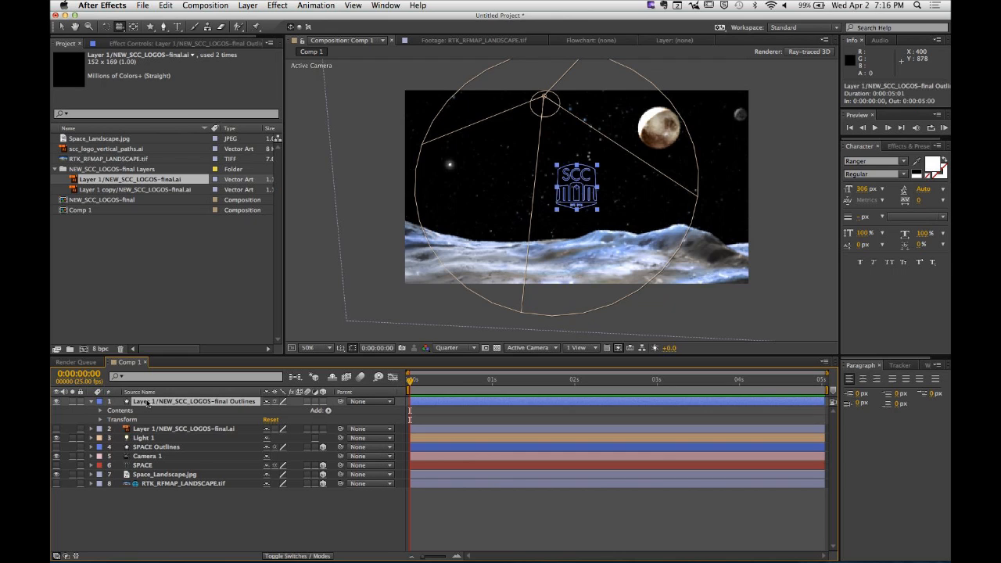
left_click(99, 420)
left_click(101, 420)
Step: Set the colour of Fill 1 in Group 7 of the logo outlines layer to white
left_click(99, 411)
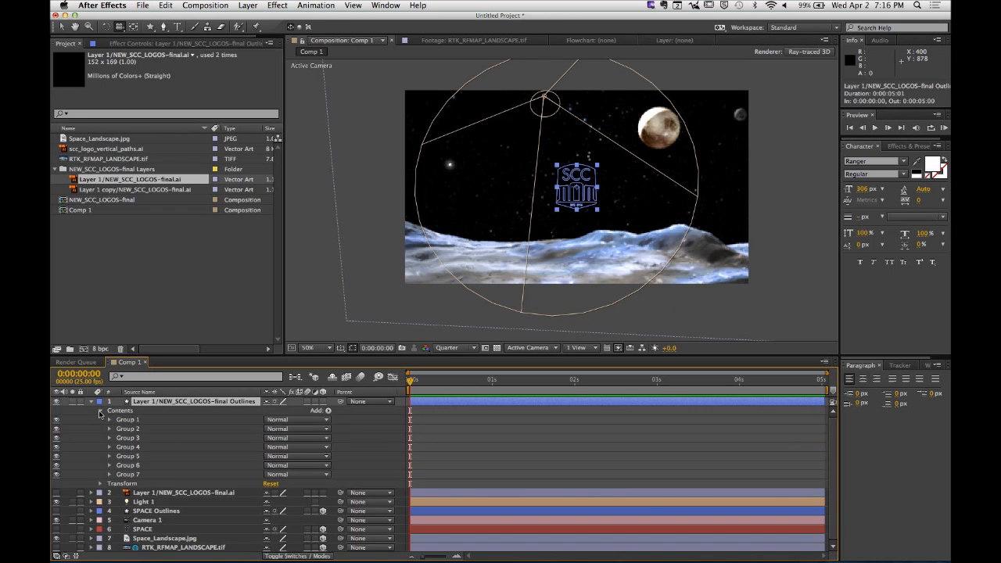
left_click(109, 475)
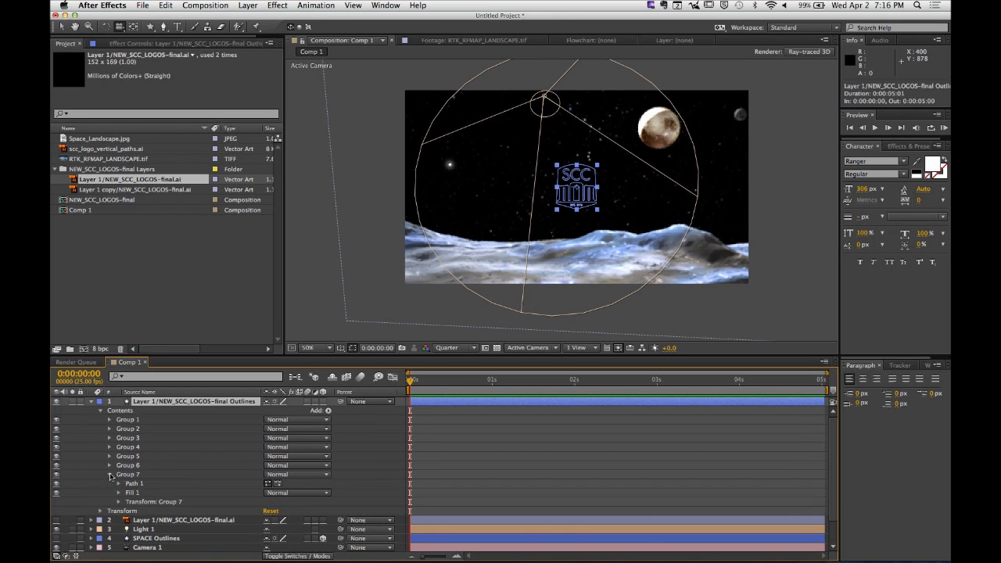
left_click(119, 492)
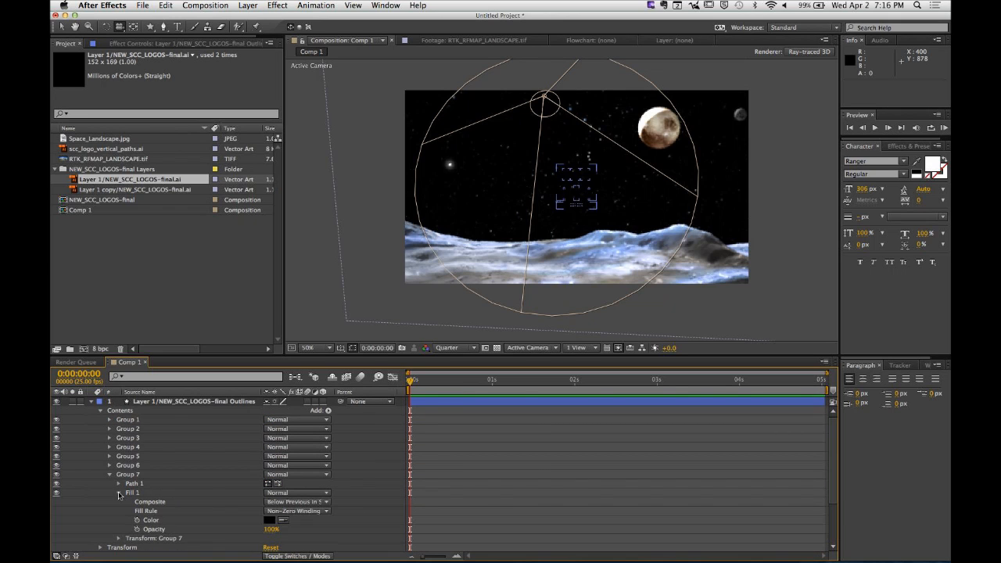
left_click(270, 522)
left_click_drag(251, 184, 161, 146)
left_click(455, 174)
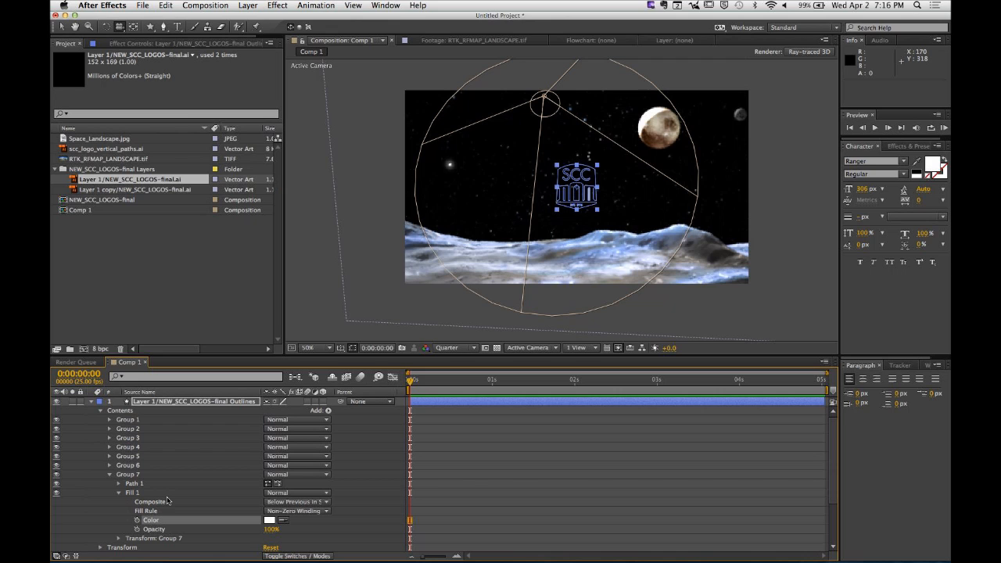
Step: Undo the fill colour change on Group 7 of the logo outlines layer
key("super+z")
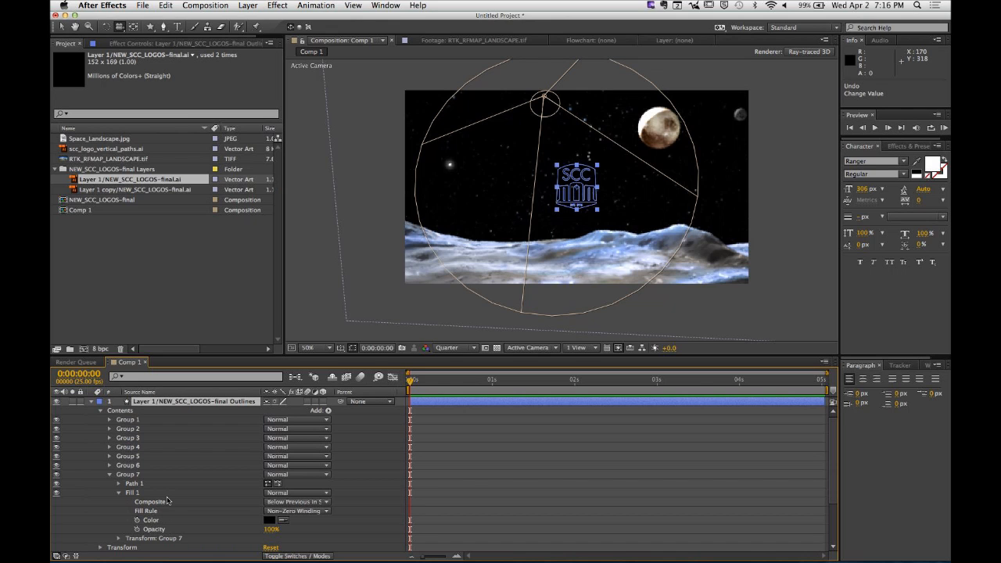
key("period")
key("period")
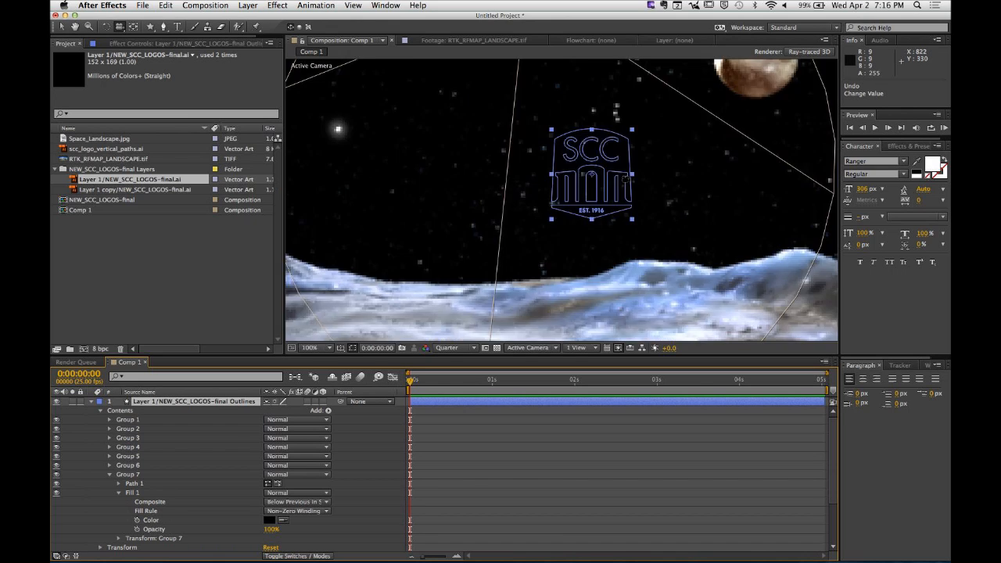
Step: Switch the composition's renderer to Classic 3D and move the logo outlines to position 556, 419.5
left_click(63, 27)
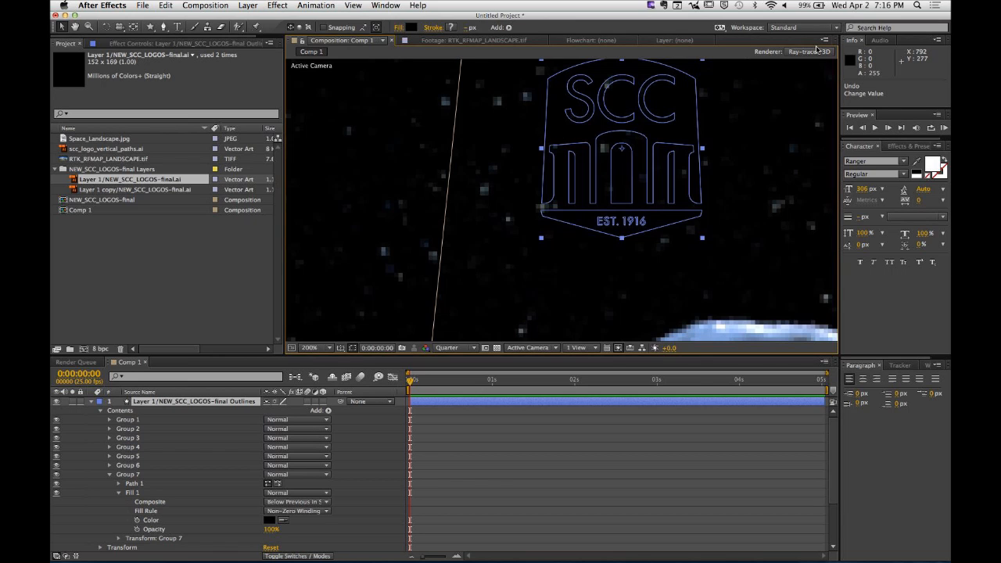
key("super+k")
left_click(512, 196)
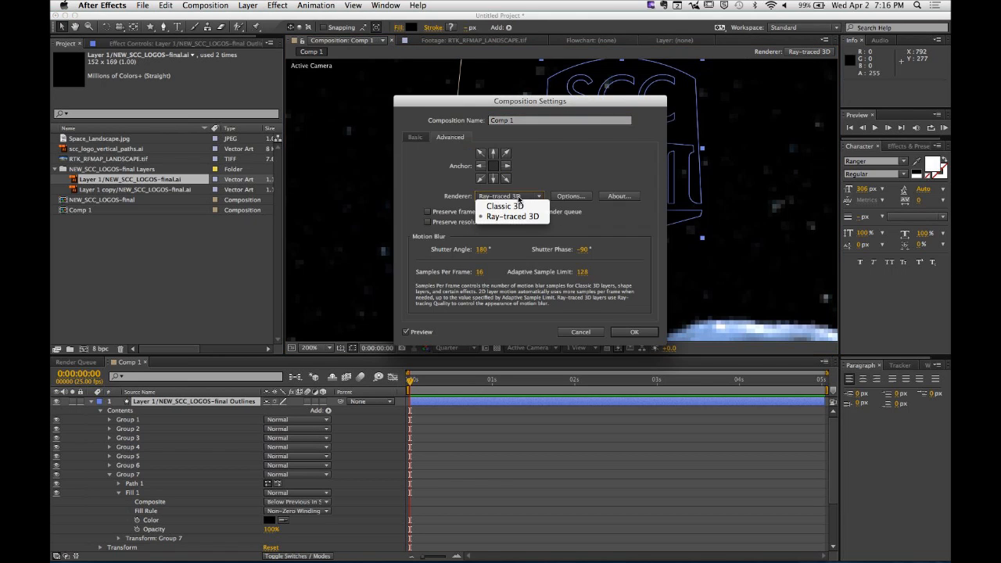
left_click(520, 202)
left_click(635, 332)
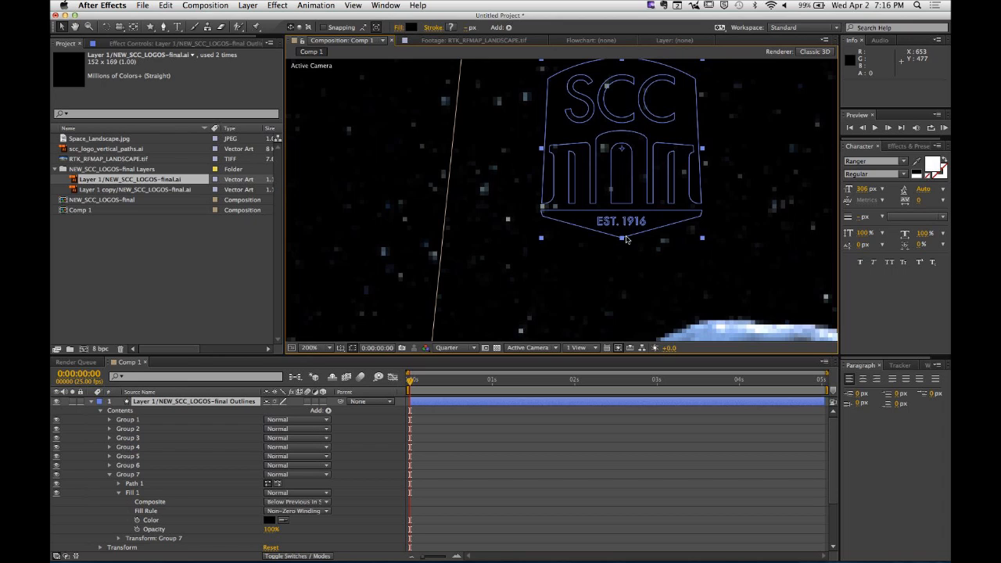
left_click_drag(632, 239, 542, 302)
Step: Set the fill color of Group 4, the main SCC shield shape in the logo outlines, to white
left_click(109, 474)
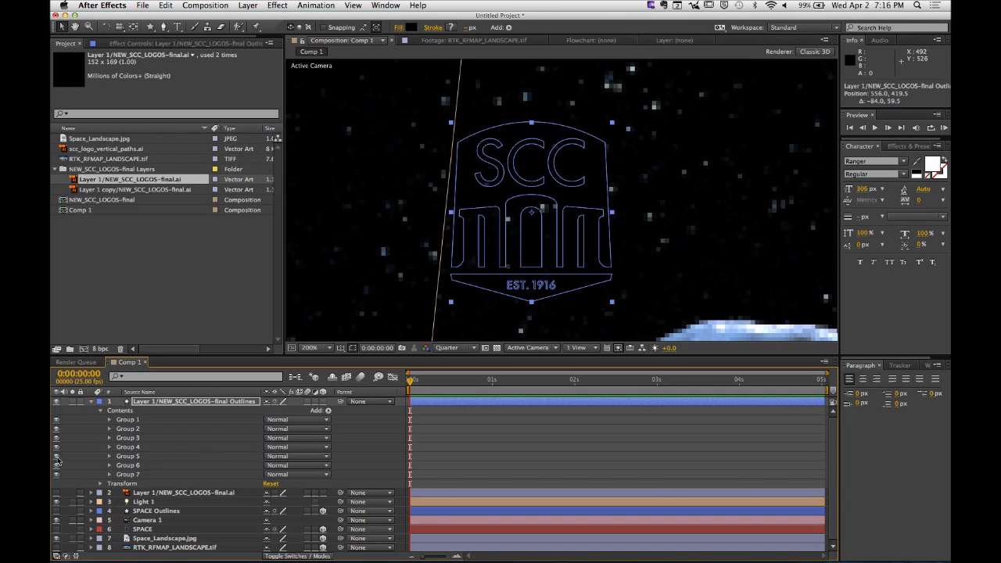
left_click(119, 449)
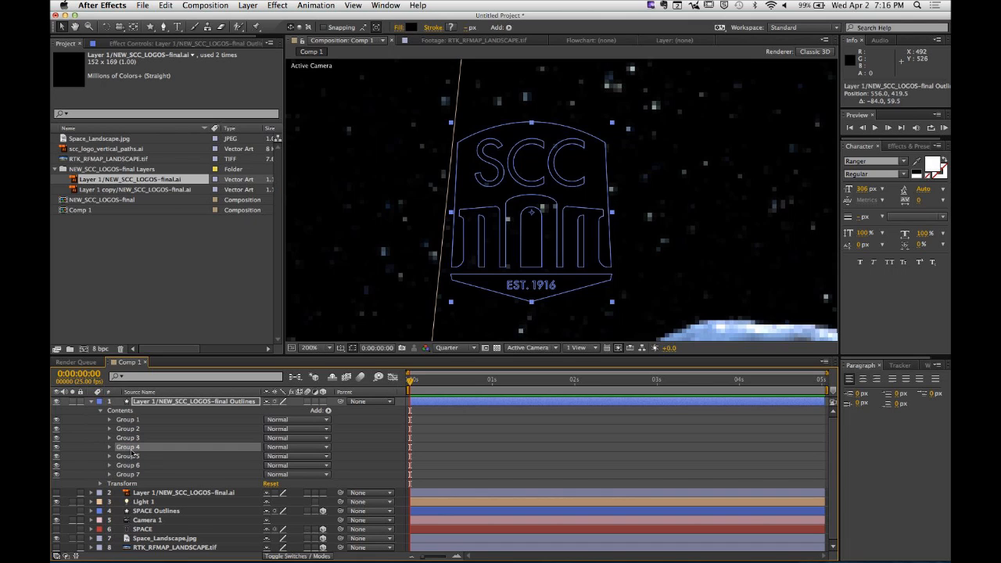
left_click(110, 447)
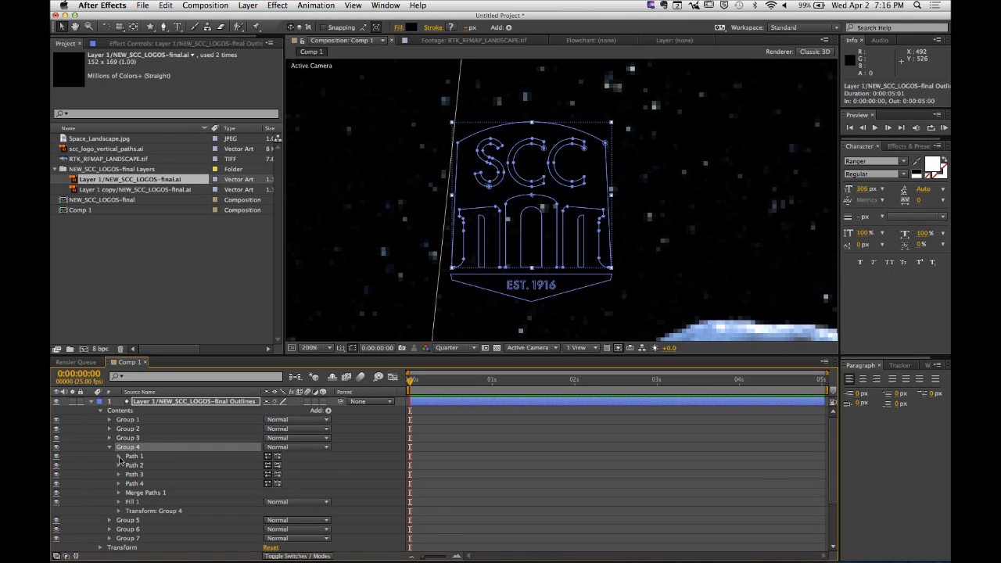
left_click(118, 502)
left_click(270, 530)
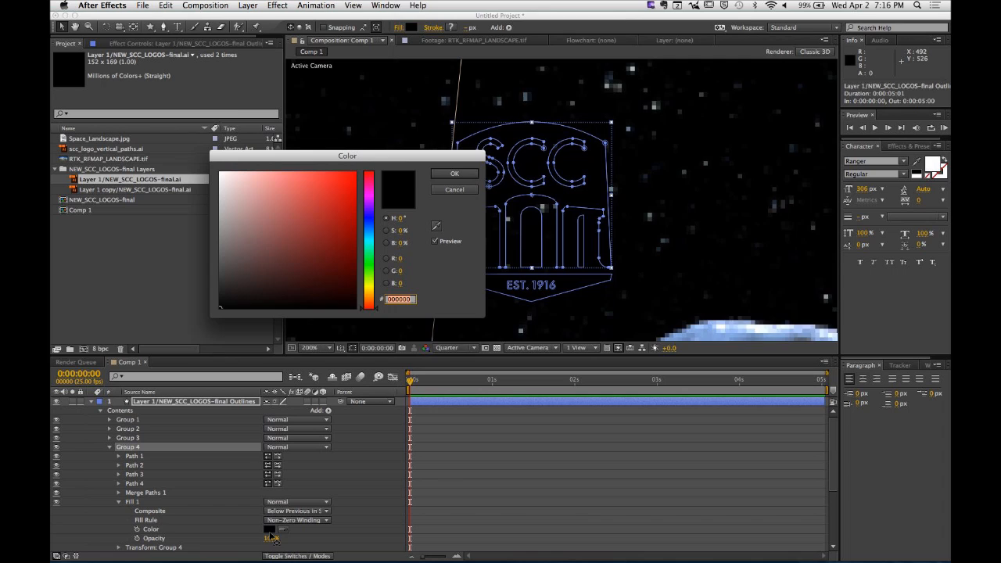
left_click_drag(278, 217, 152, 137)
left_click(453, 176)
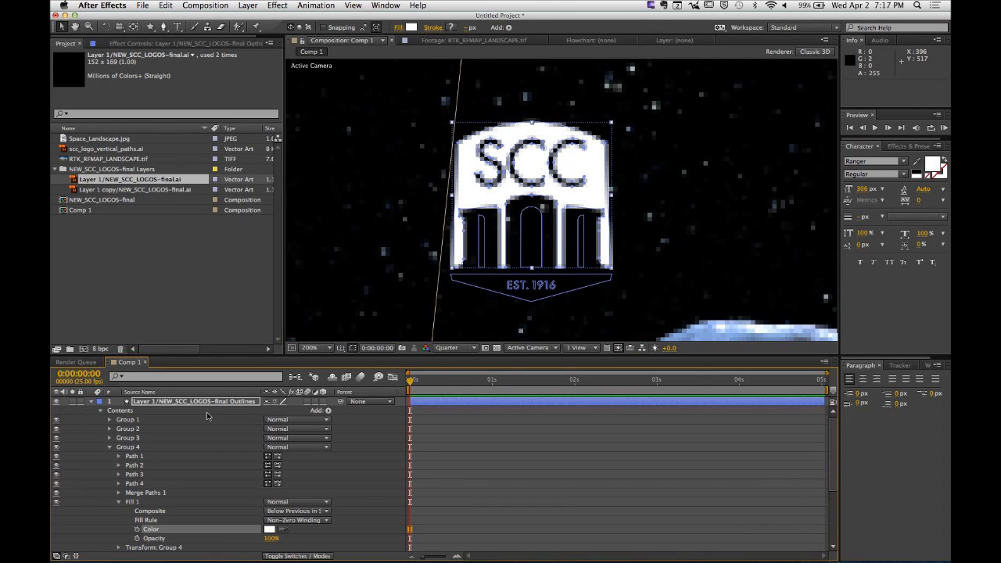
left_click(110, 446)
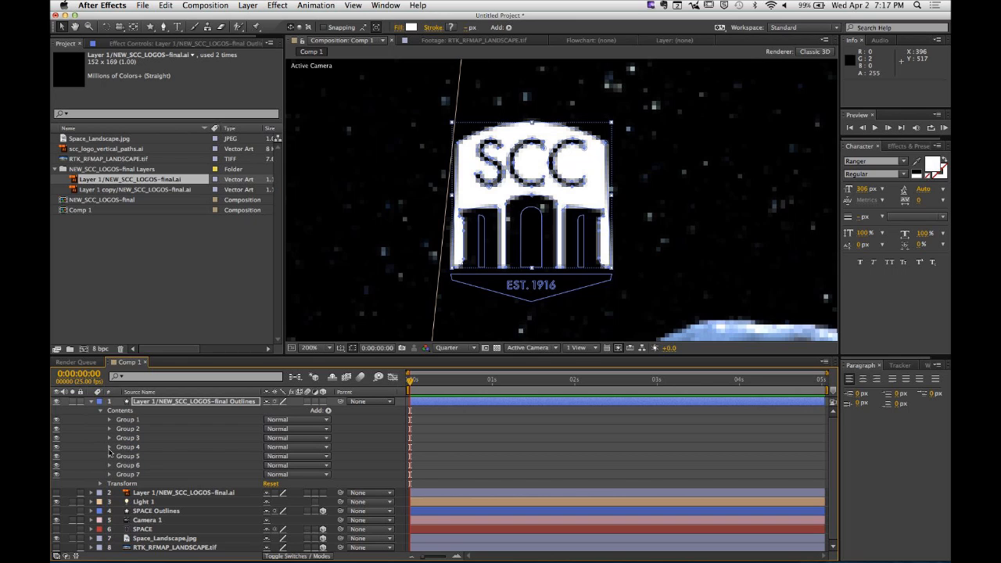
Step: Set the fill color of Group 5, the logo's central arch, to white (FFFFFF)
left_click(110, 456)
left_click(119, 474)
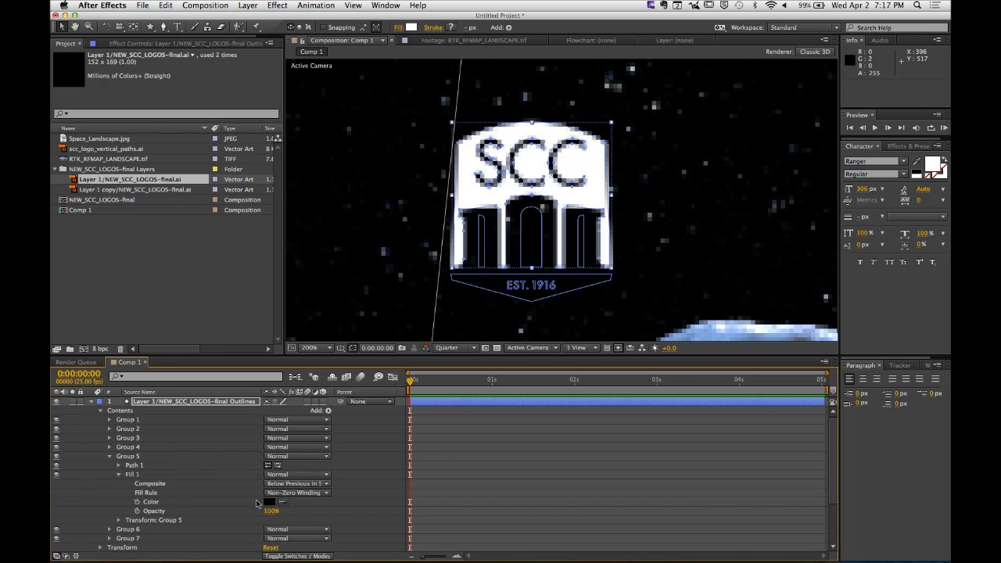
left_click(270, 501)
left_click(221, 174)
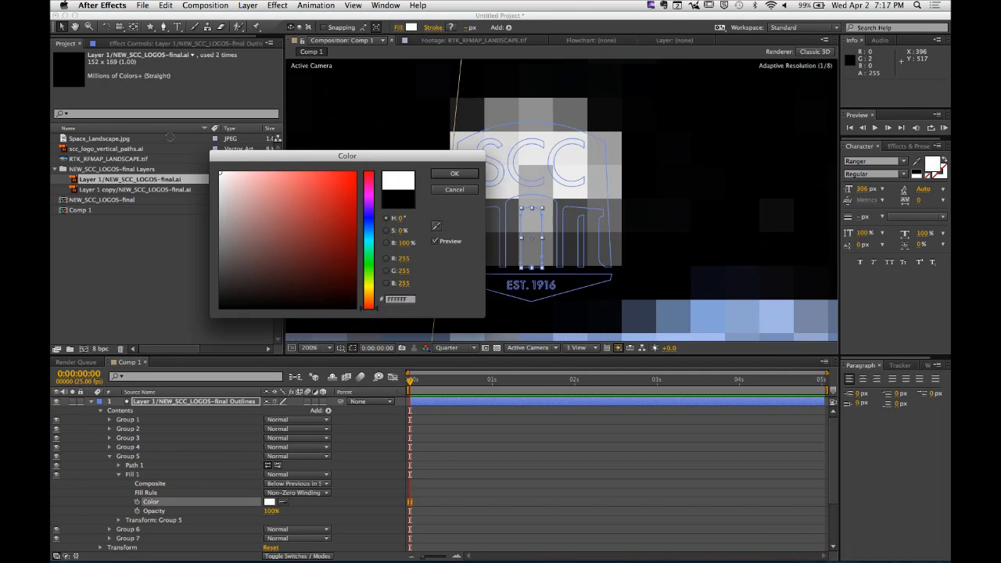
left_click(473, 175)
left_click(109, 456)
Step: Set the fill color of Group 6, the narrow pillar left of the central arch, to white (FFFFFF)
left_click(109, 465)
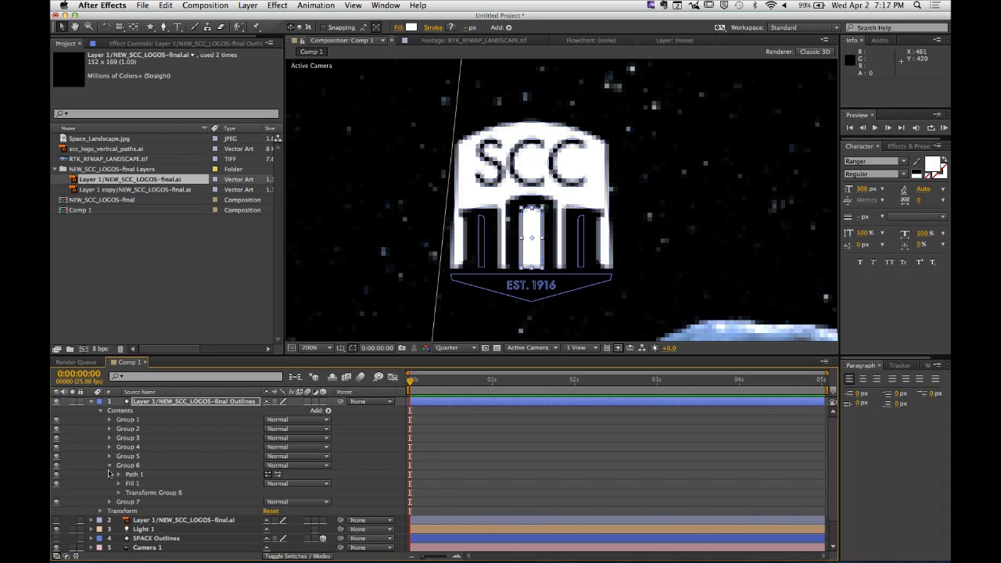
left_click(135, 484)
left_click(120, 484)
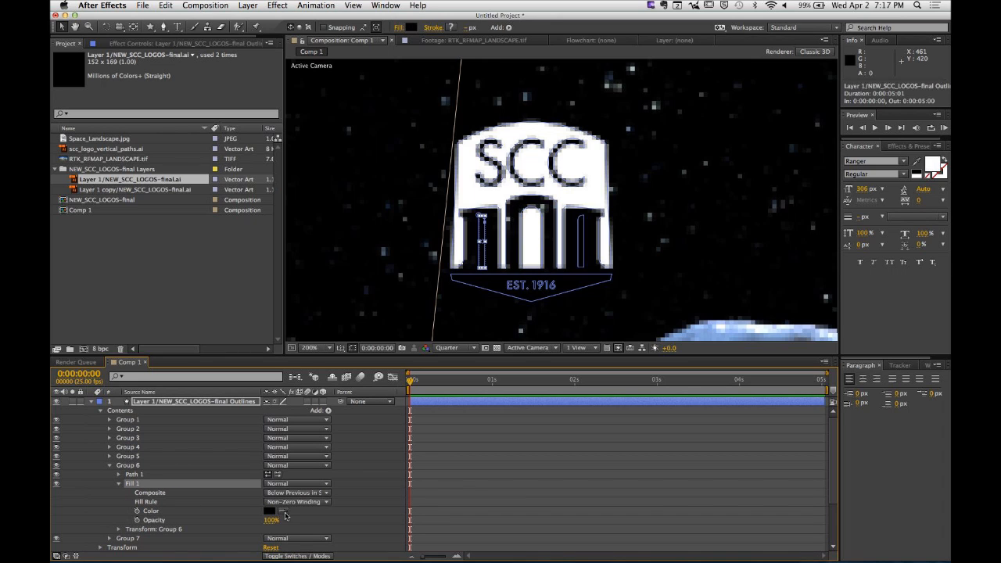
left_click(270, 510)
left_click(220, 173)
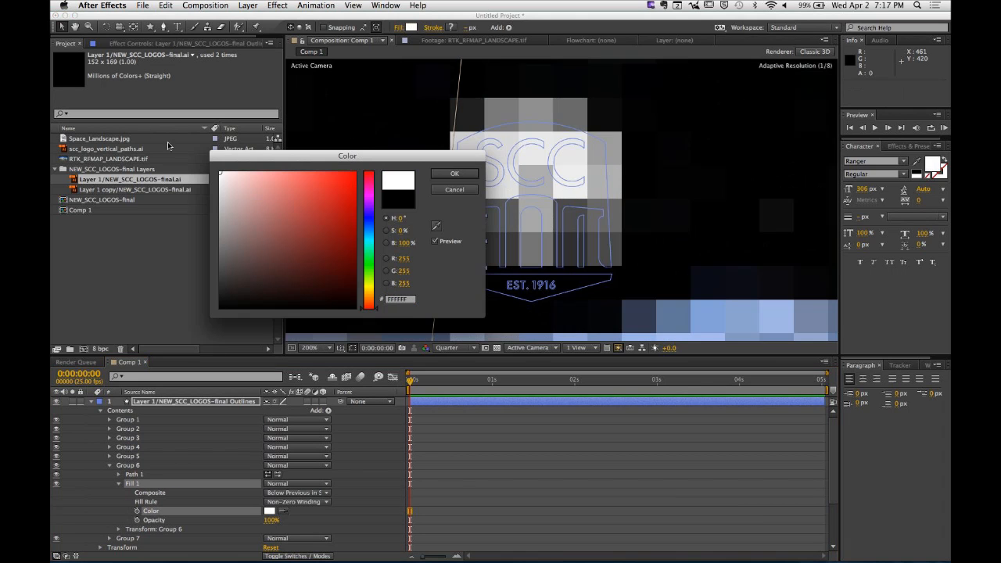
left_click(453, 175)
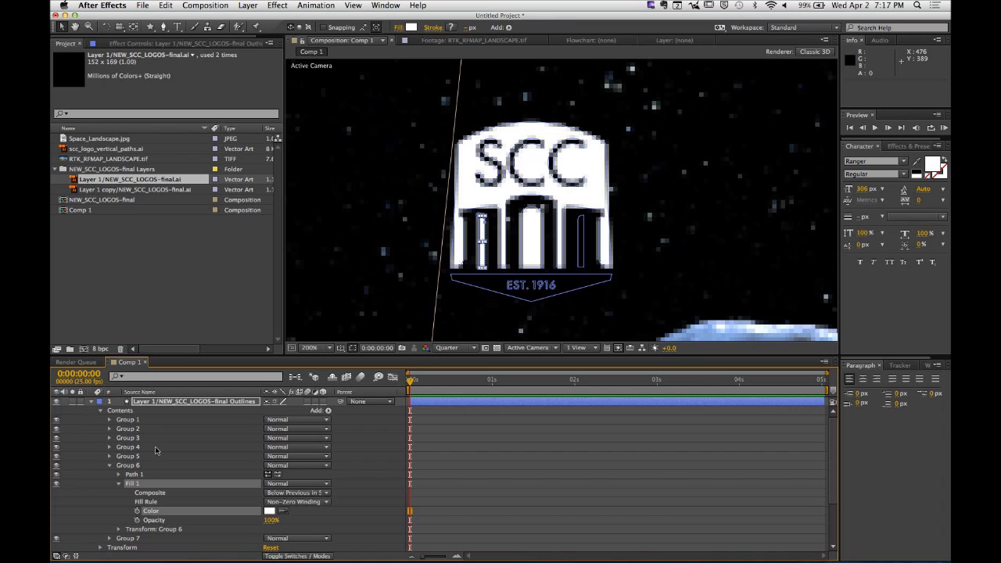
left_click(110, 466)
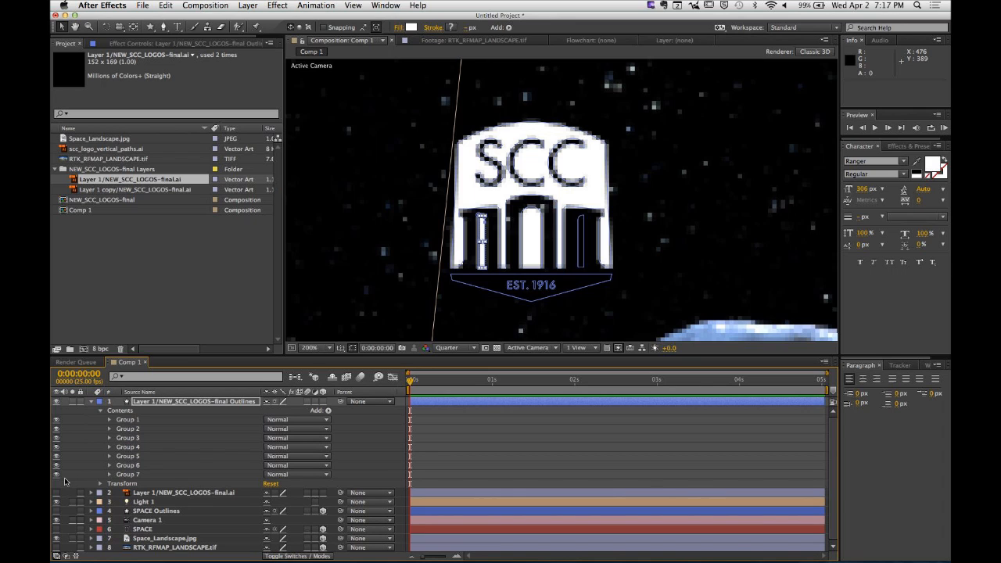
Step: Set the fill color of Group 7, the narrow pillar right of the central arch, to white
left_click(109, 474)
left_click(269, 520)
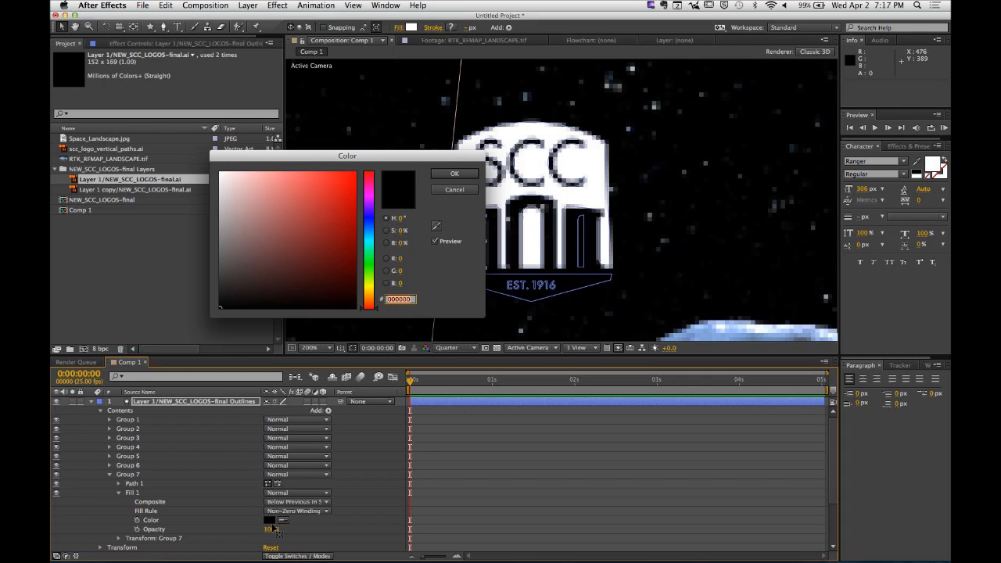
left_click(220, 174)
left_click(435, 176)
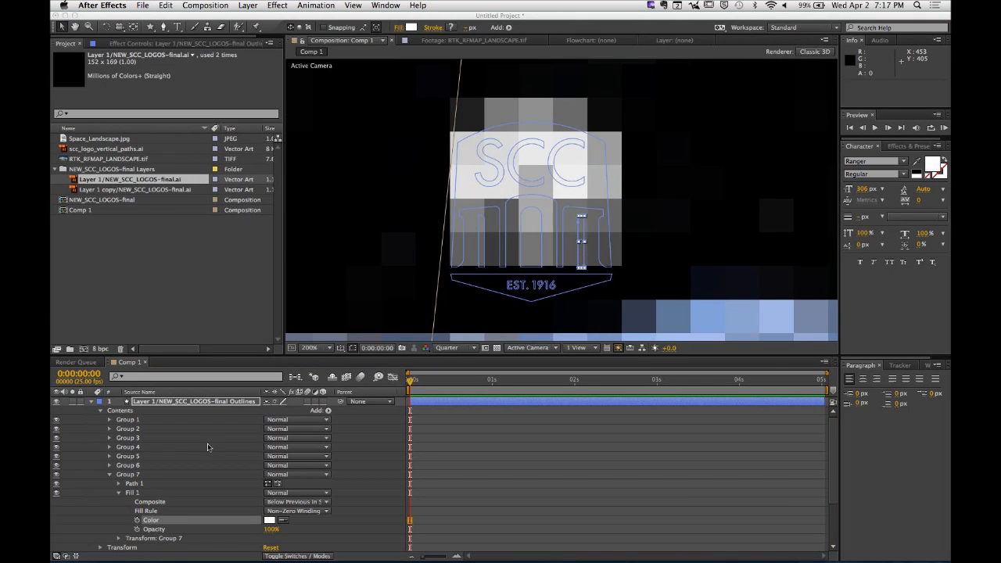
left_click(109, 475)
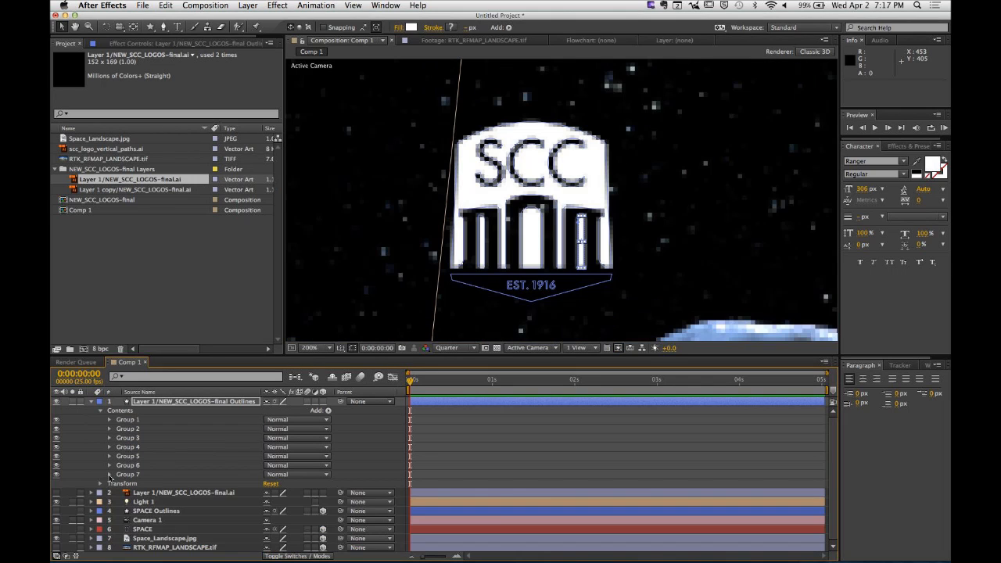
Step: Identify the group holding the EST. 1916 banner, Group 1, and set its fill color to white (FFFFFF)
left_click(56, 454)
left_click(56, 453)
left_click(57, 422)
left_click(57, 422)
left_click(132, 421)
left_click(110, 420)
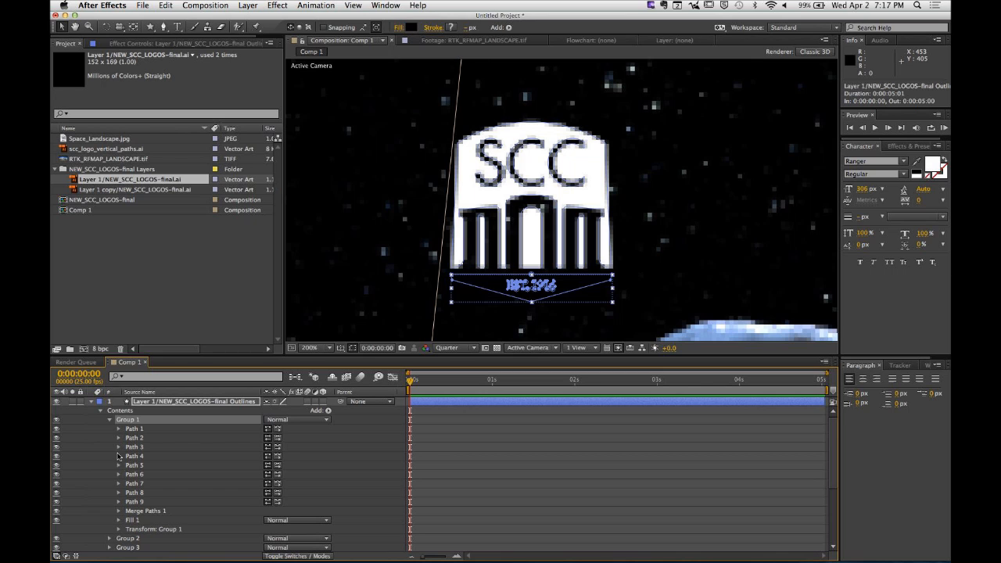
left_click(118, 520)
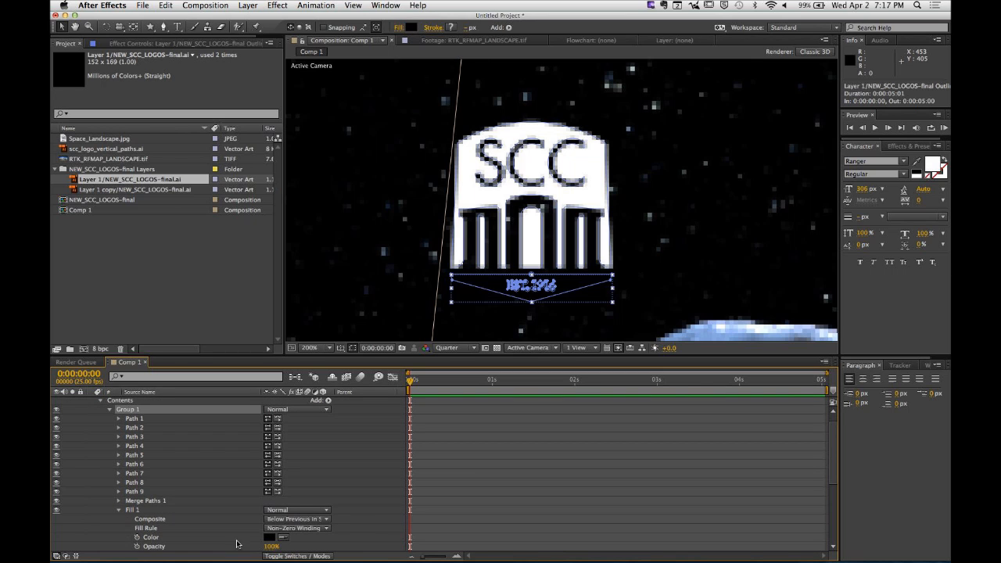
left_click(273, 537)
left_click_drag(240, 207, 184, 144)
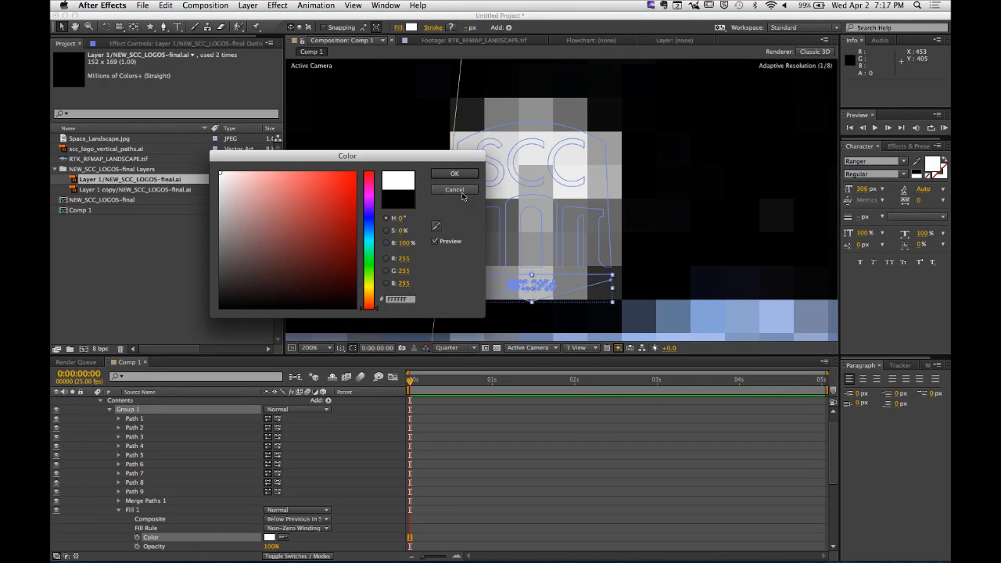
left_click(455, 173)
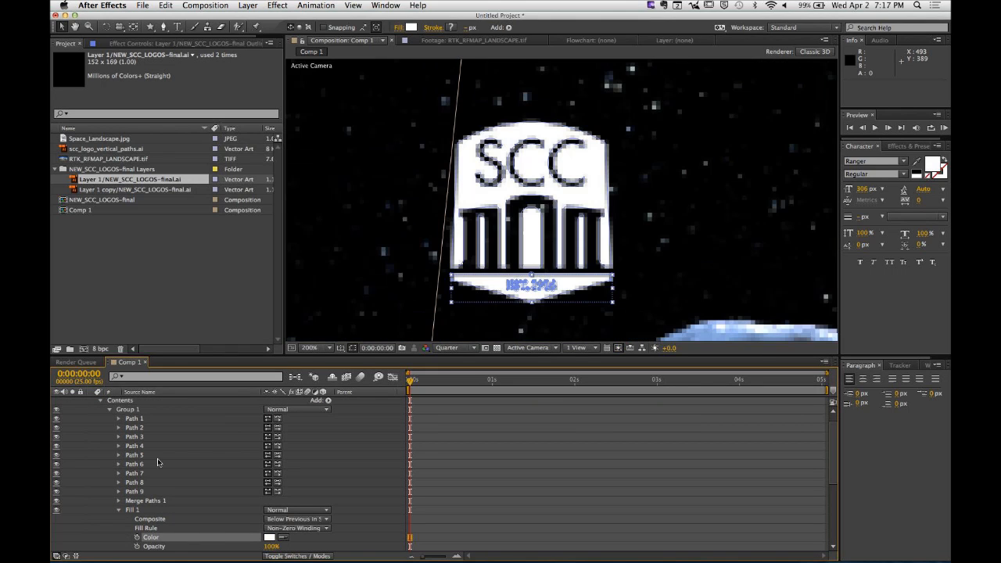
left_click(101, 401)
left_click(180, 521)
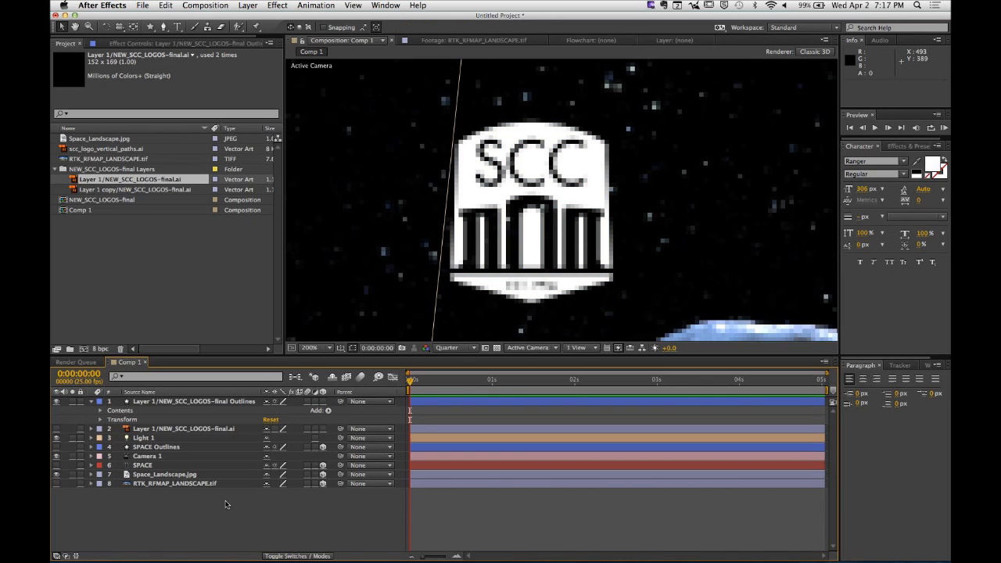
Step: Make the Layer 1/NEW_SCC_LOGOS-final Outlines layer a 3D layer
left_click(171, 401)
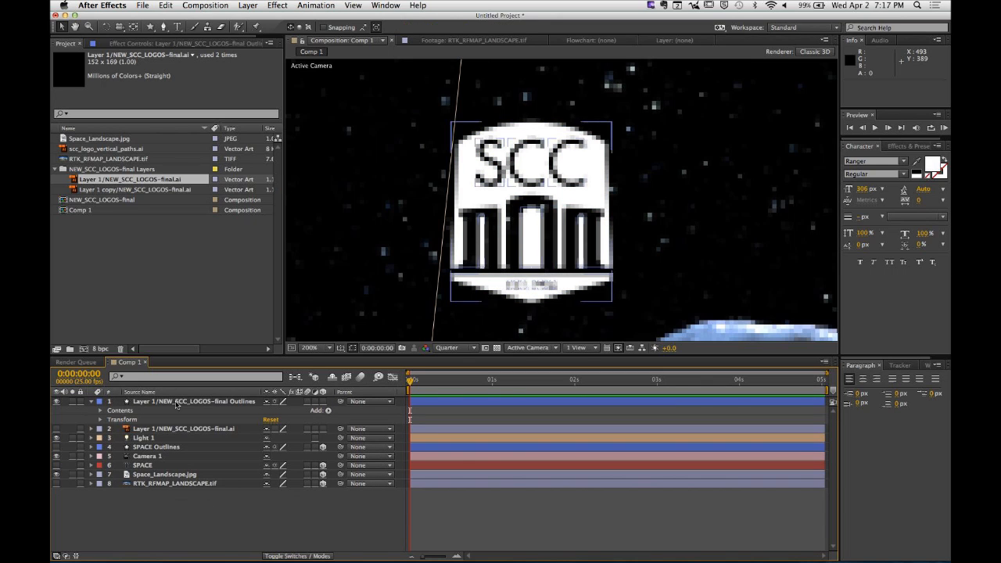
left_click(91, 402)
left_click(322, 402)
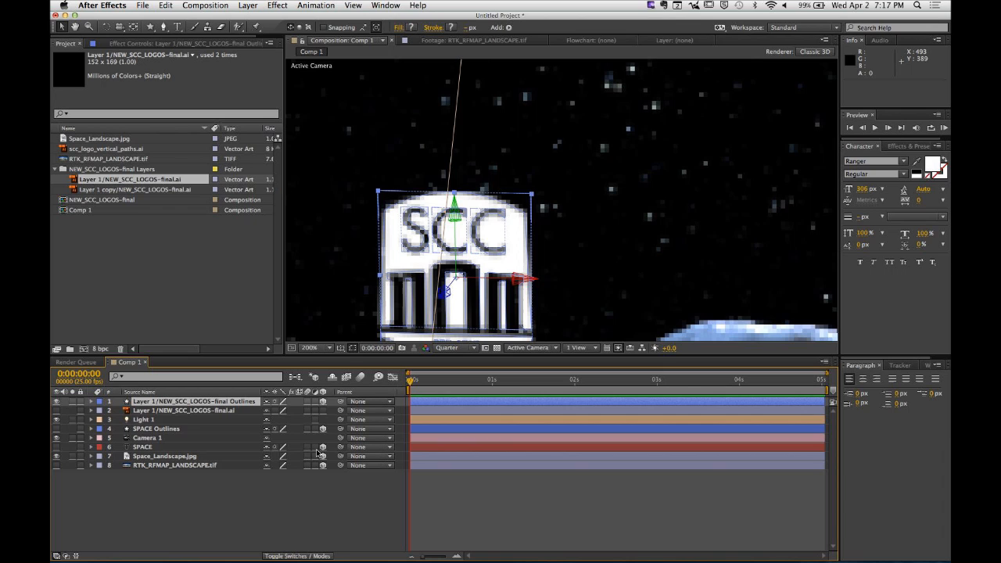
Step: Set the composition's renderer to Ray-traced 3D
scroll(591, 238, "down", 1)
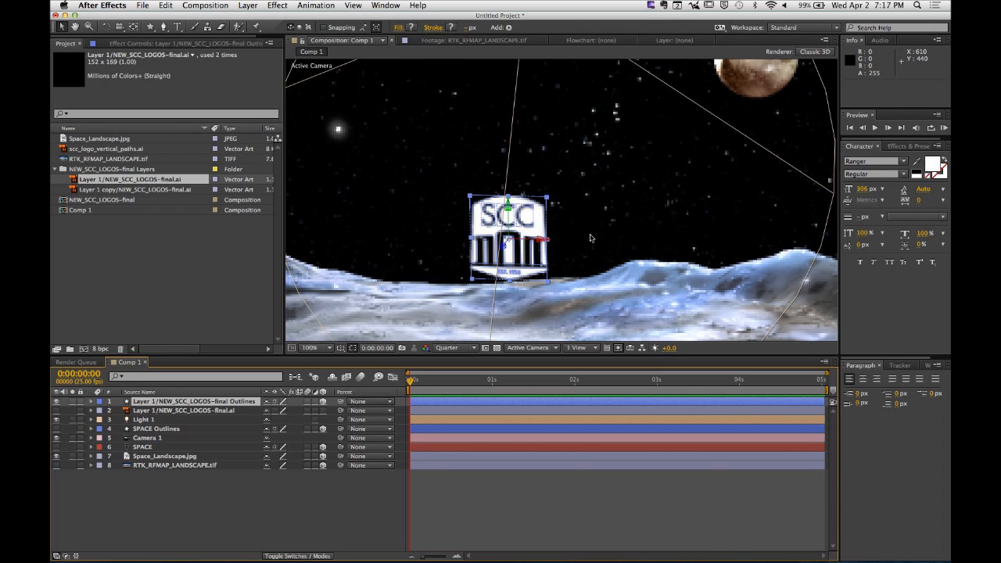
left_click(814, 53)
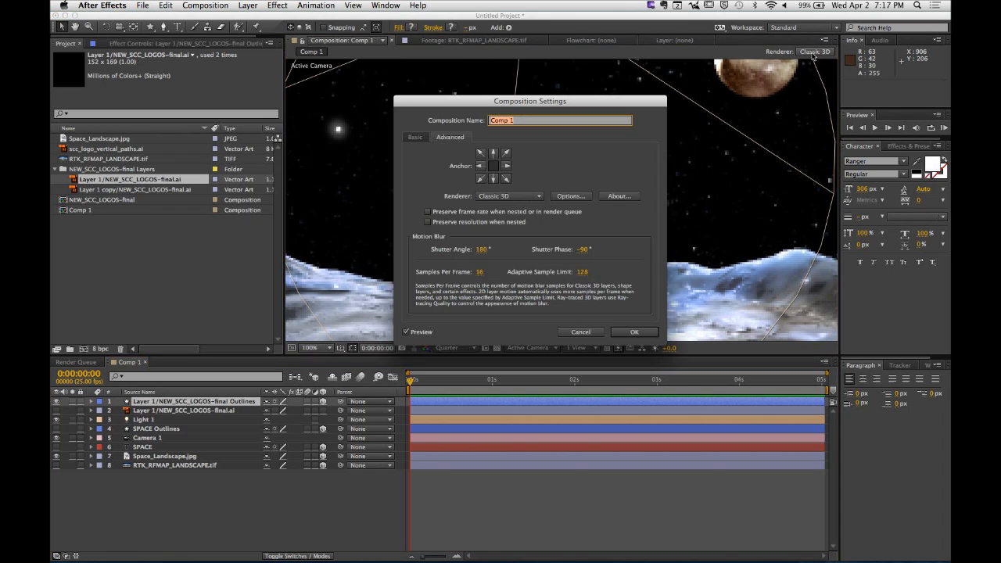
left_click(522, 196)
key("Return")
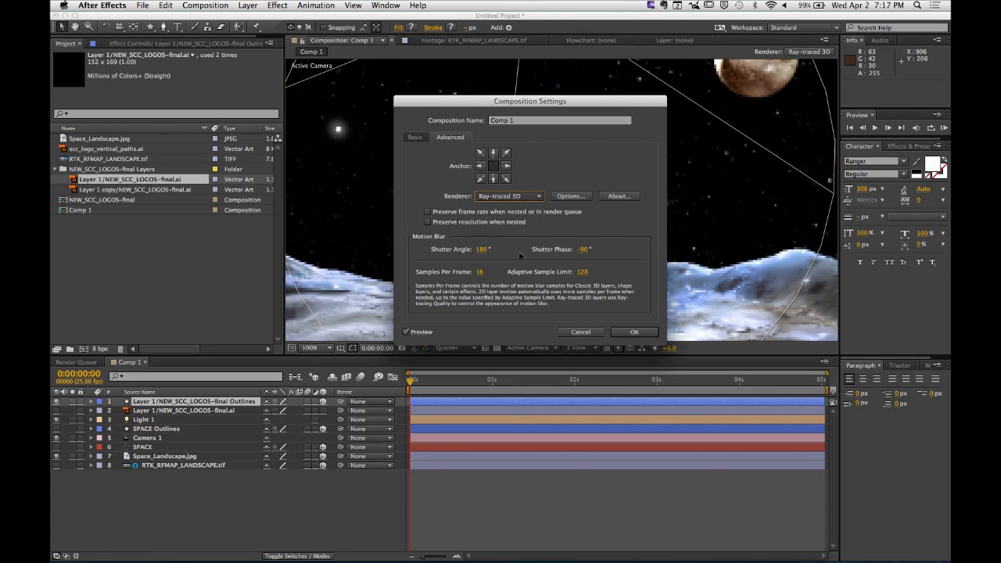
left_click(635, 331)
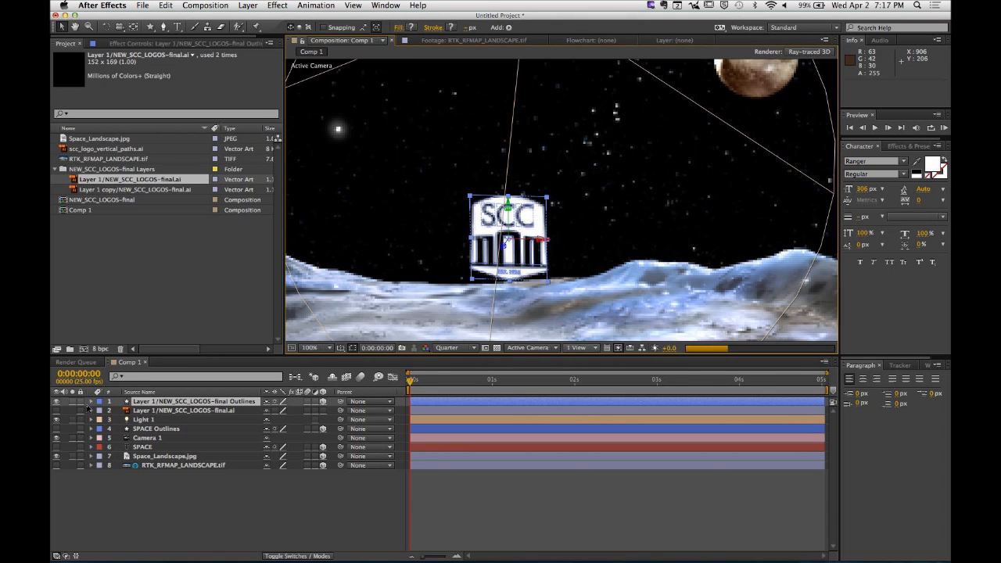
Step: Set the logo outlines layer's extrusion depth to 70
left_click(91, 402)
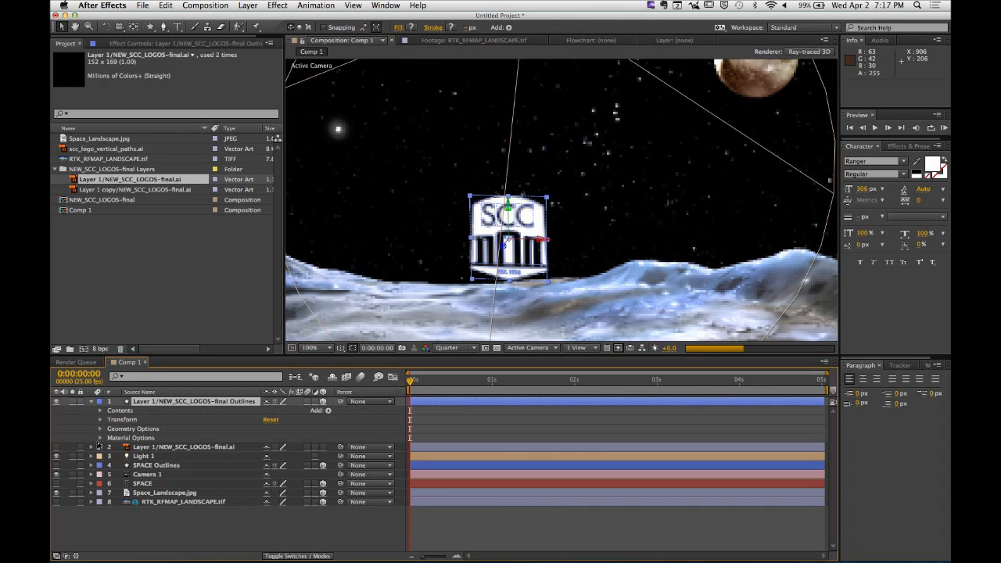
left_click(100, 428)
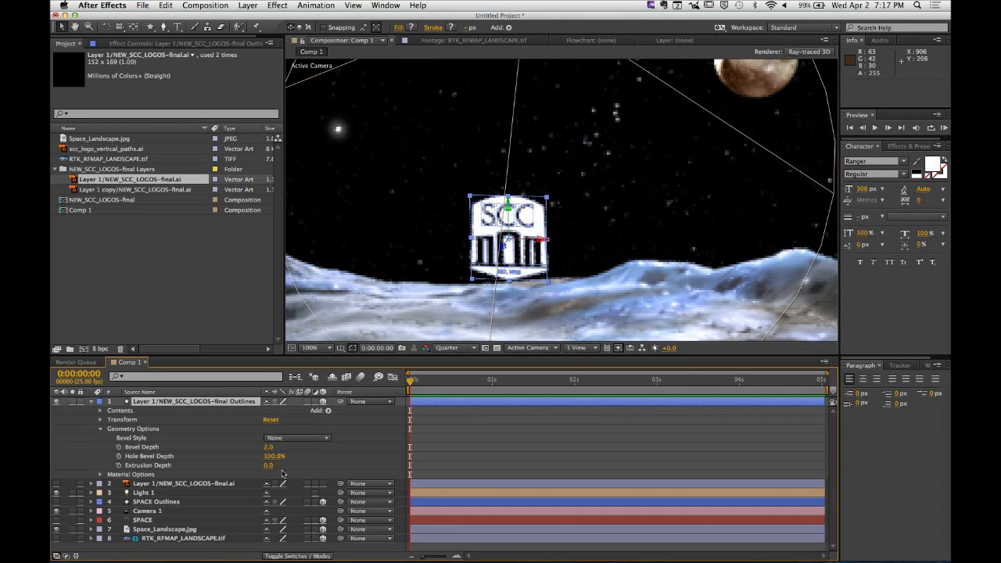
left_click_drag(268, 467, 305, 468)
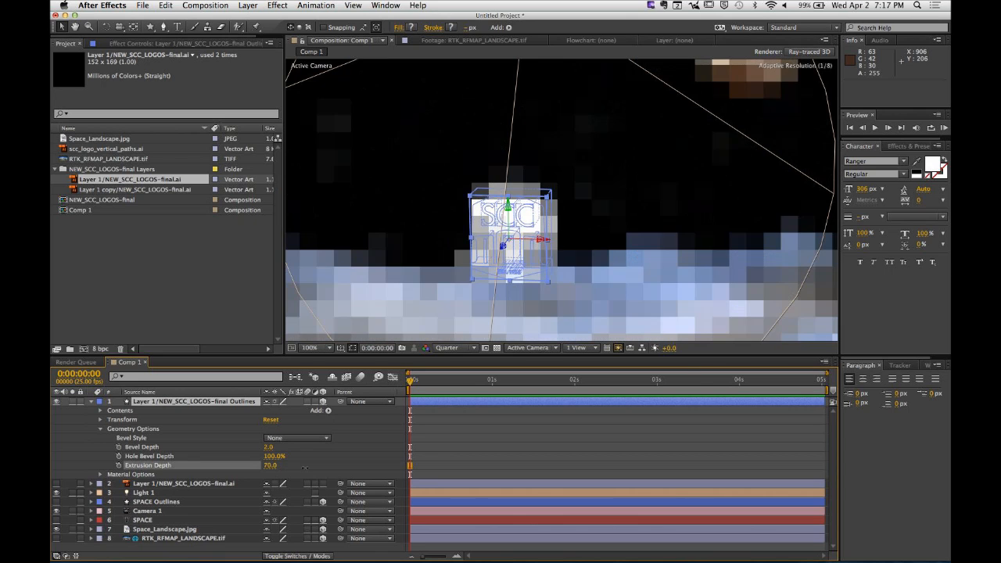
Step: Scale the Layer 1/NEW_SCC_LOGOS-final Outlines layer uniformly to 361% and fold its properties away
left_click(101, 422)
left_click(100, 420)
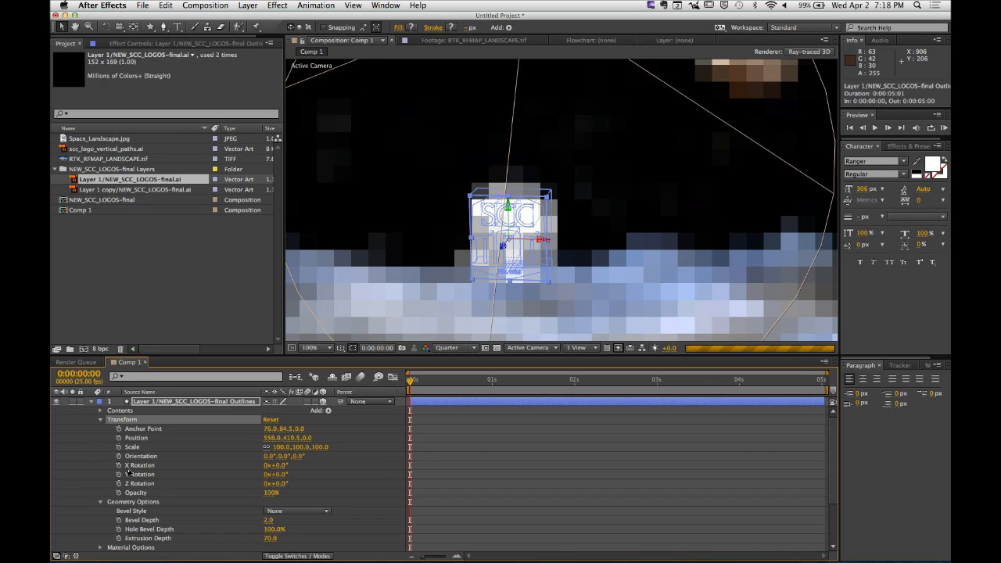
left_click(101, 419)
left_click(100, 411)
left_click(109, 411)
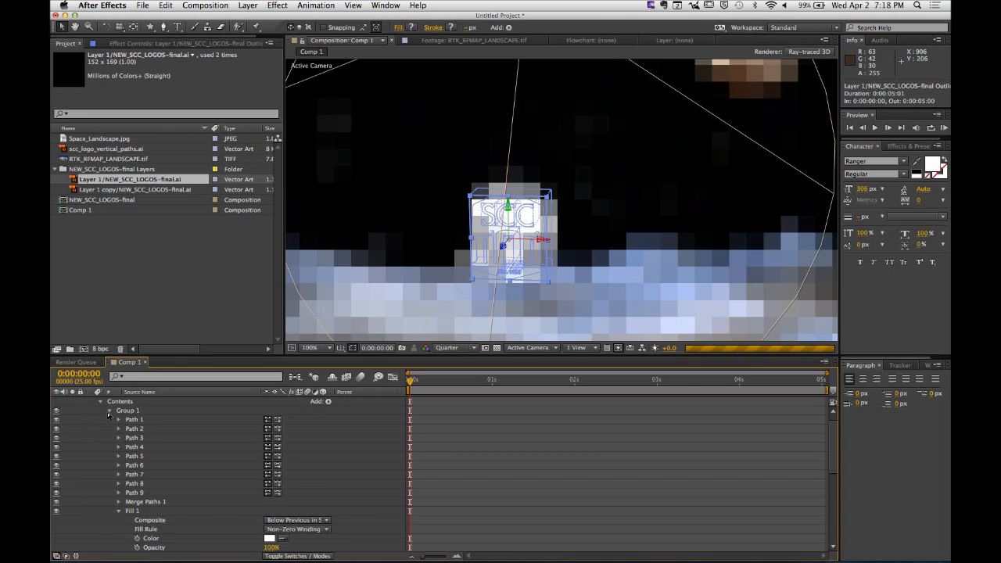
left_click(100, 483)
left_click(100, 485)
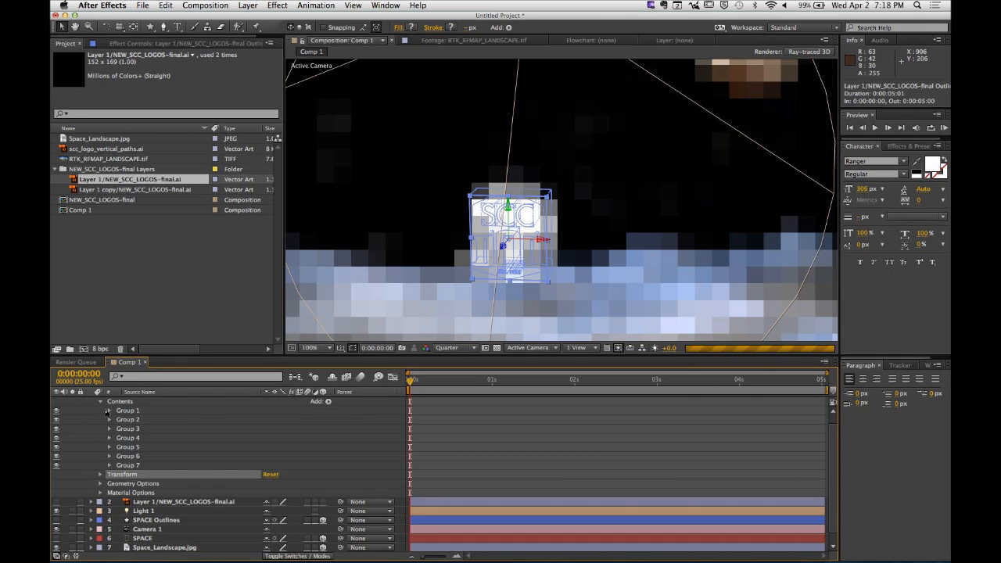
left_click(100, 473)
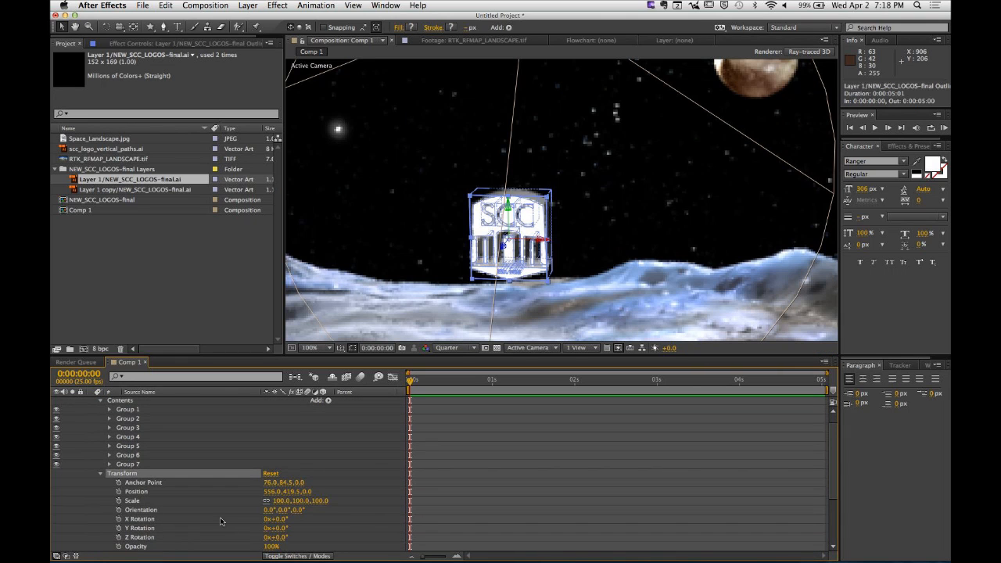
left_click_drag(300, 501, 443, 504)
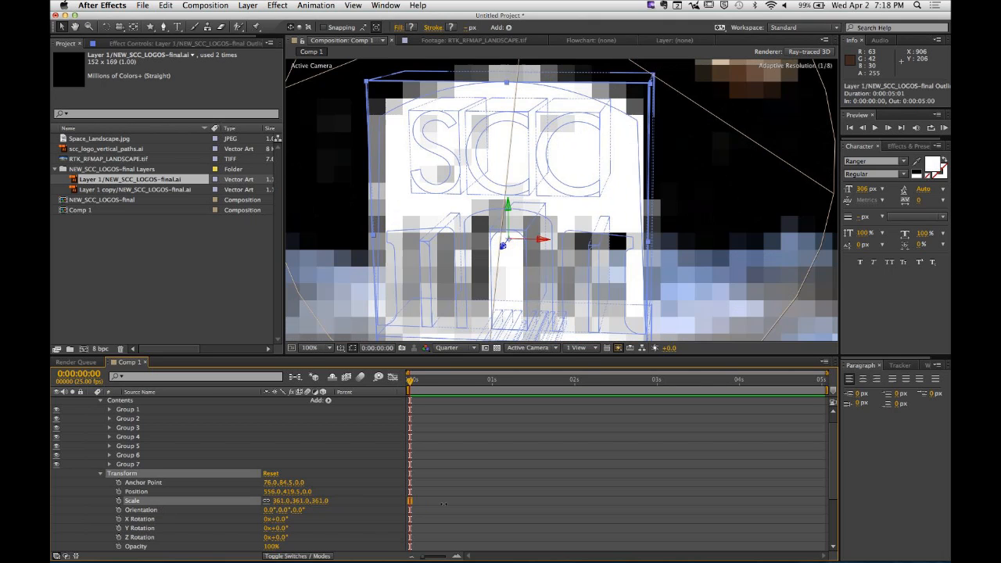
left_click(100, 399)
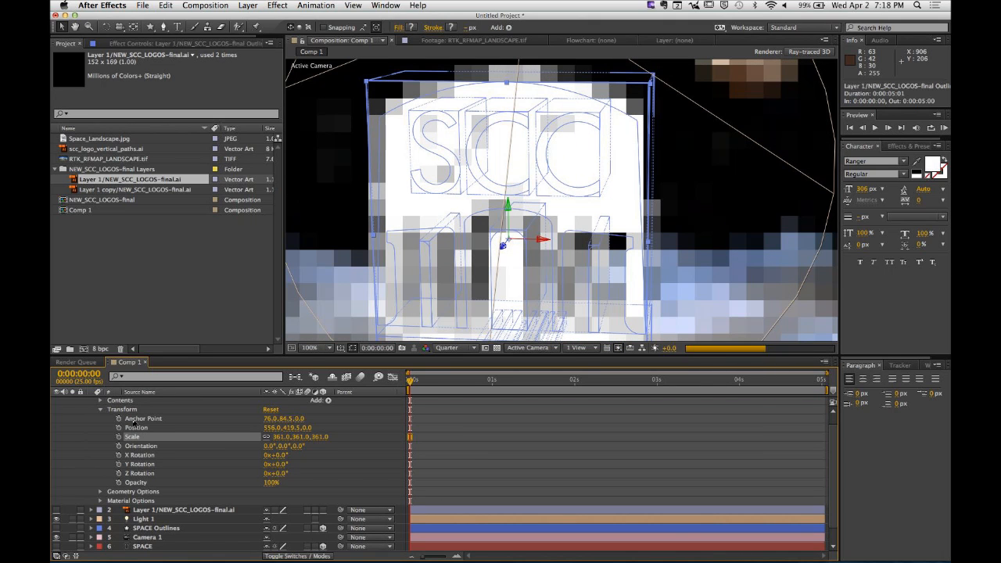
scroll(116, 438, "up", 1)
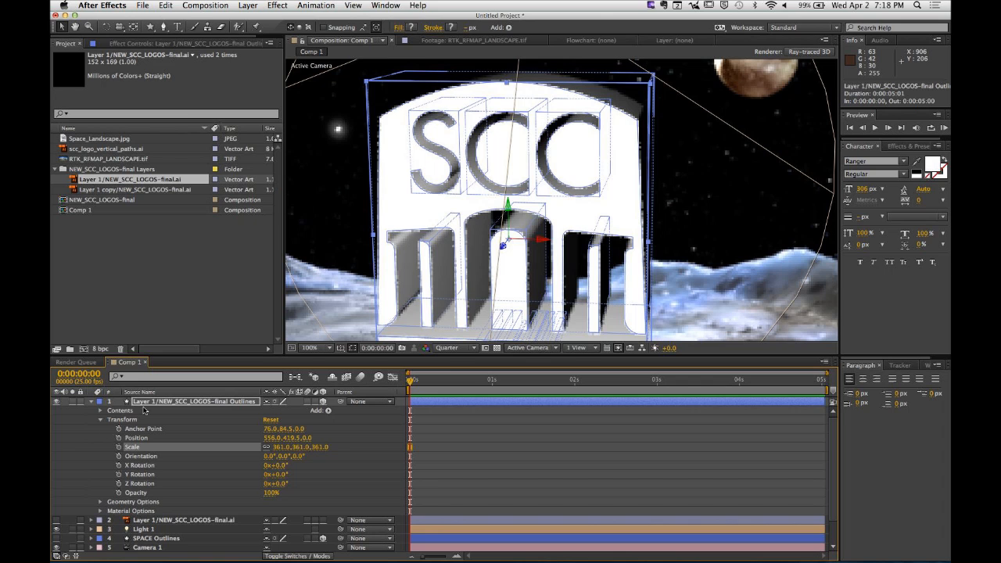
left_click(91, 402)
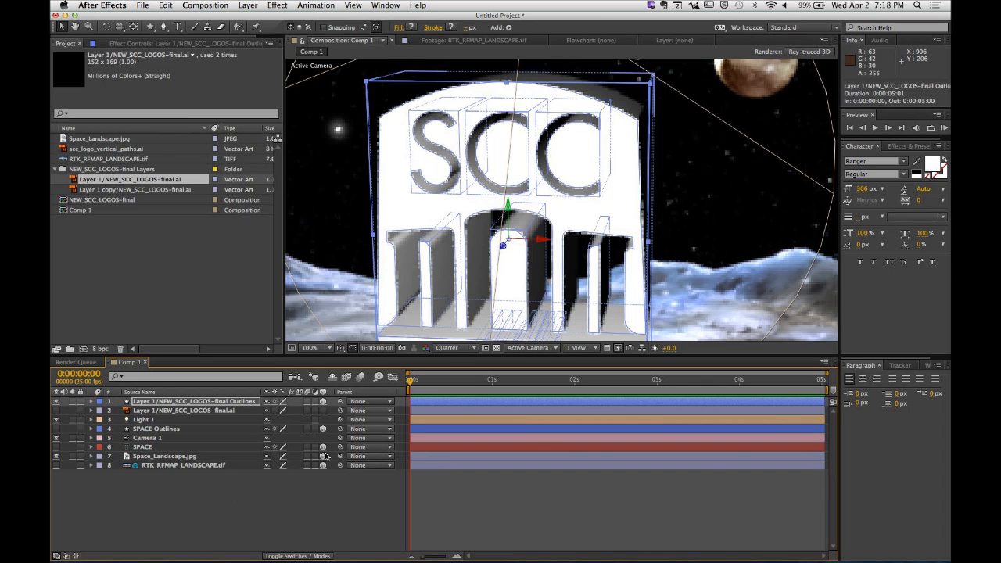
Step: Move the SCC logo outlines layer straight up to about 556, 305.4 so it sits higher in the landscape
scroll(483, 306, "down", 3)
scroll(483, 306, "up", 1)
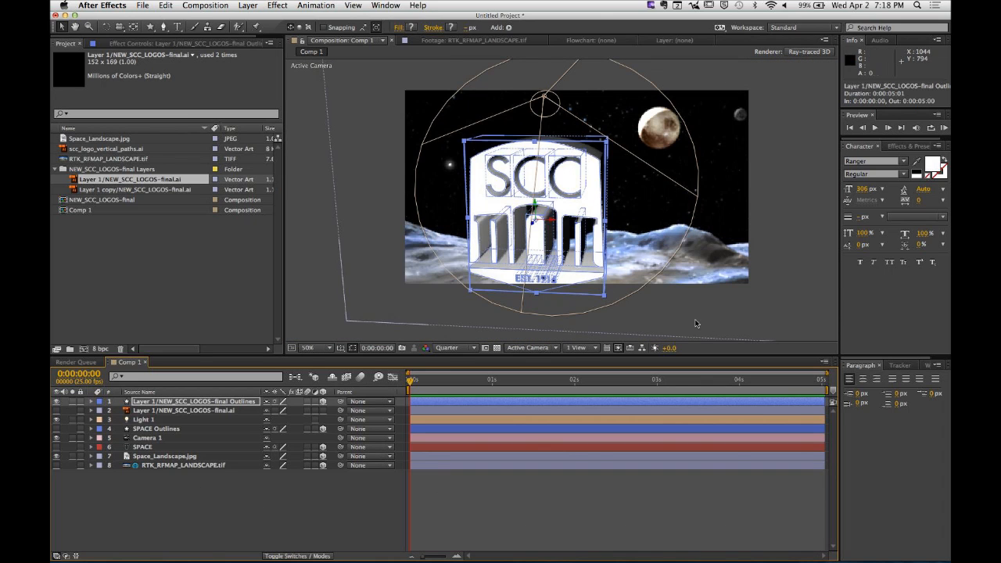
left_click(164, 456)
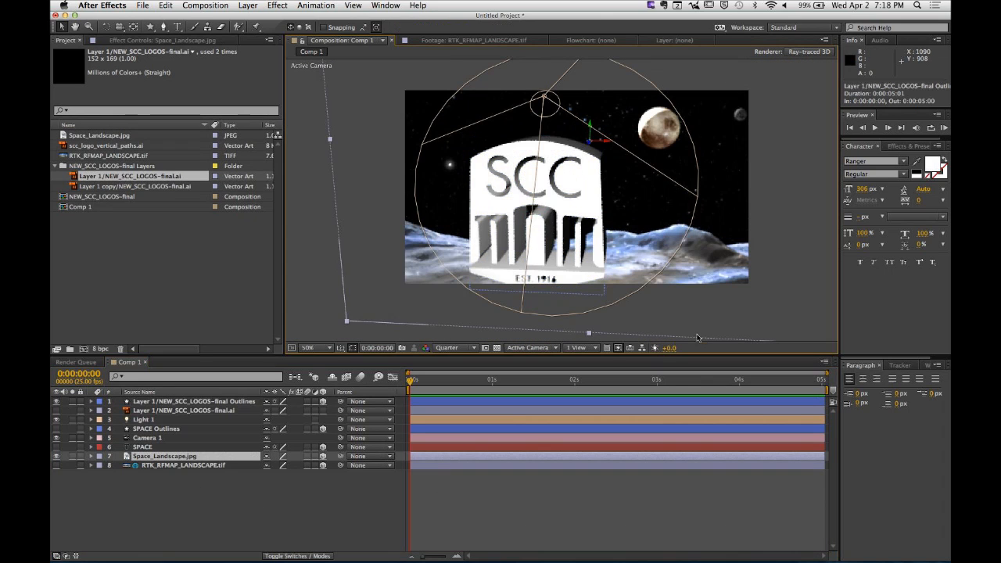
left_click(147, 403)
left_click_drag(530, 209, 535, 174)
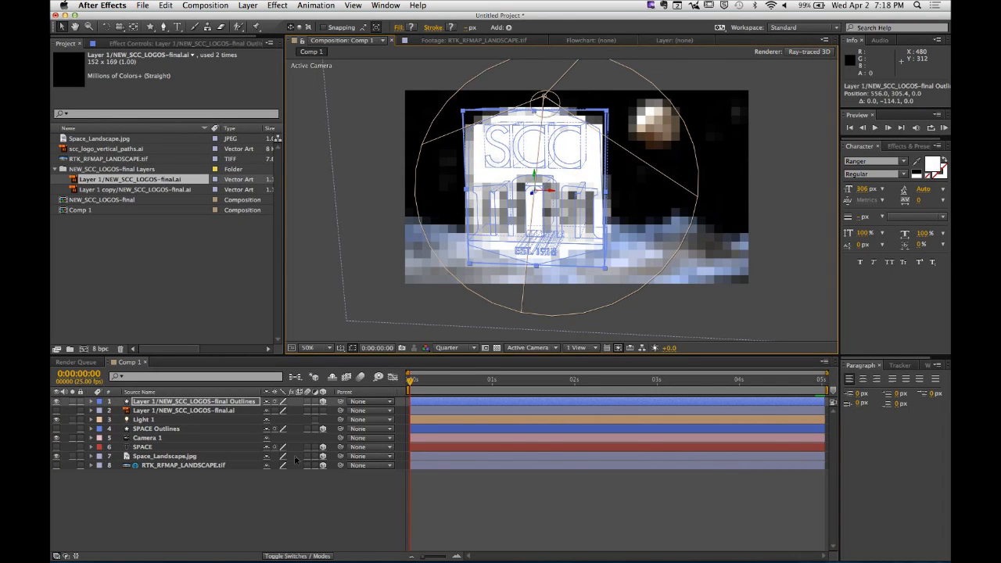
Step: Orbit the composition's camera around the scene to see the extruded SCC logo from an angle
left_click(285, 491)
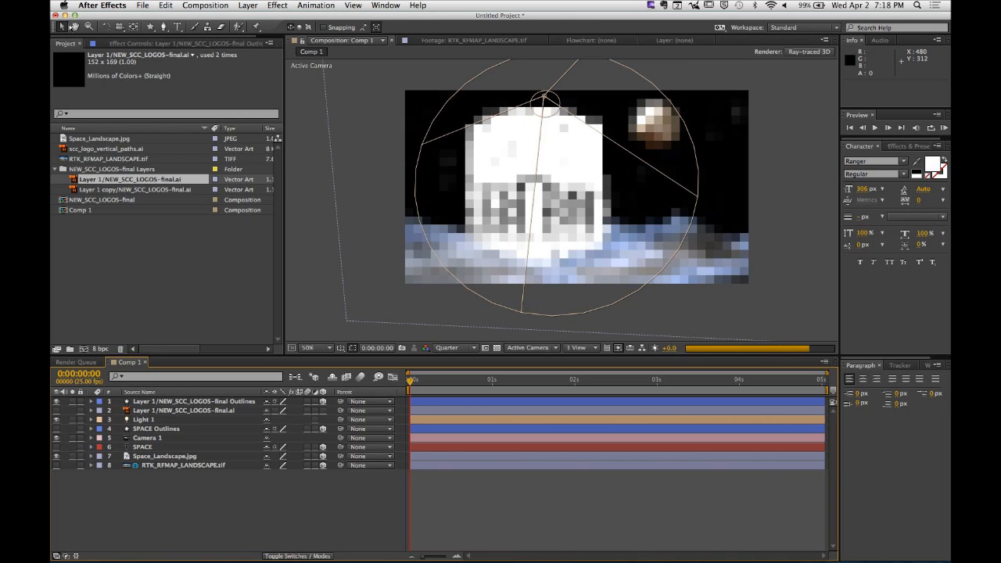
left_click(119, 28)
left_click_drag(587, 200, 541, 238)
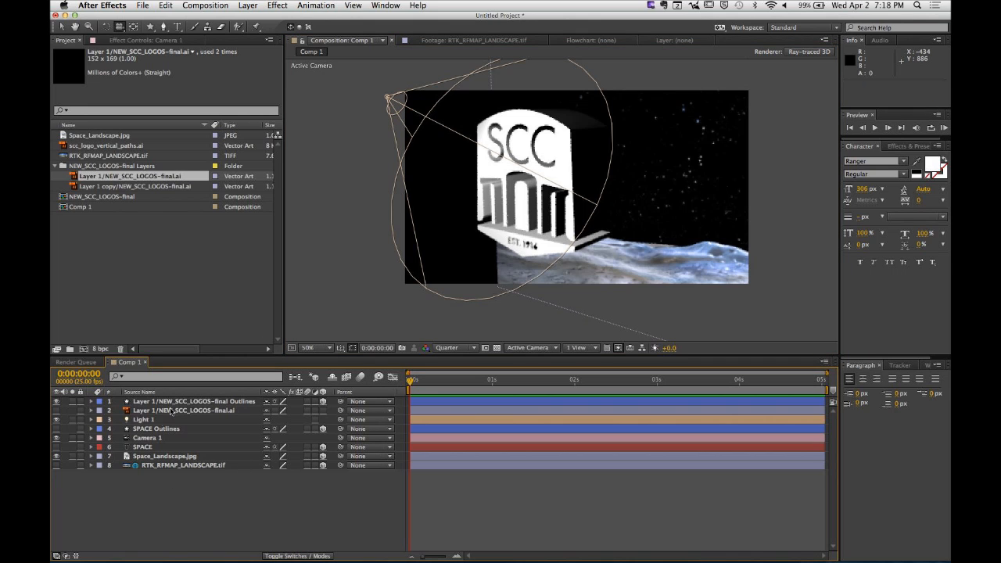
Step: Fold the Transform properties of the logo outlines layer, and collapse Group 1 together with its Fill 1 settings
left_click(145, 401)
left_click(91, 402)
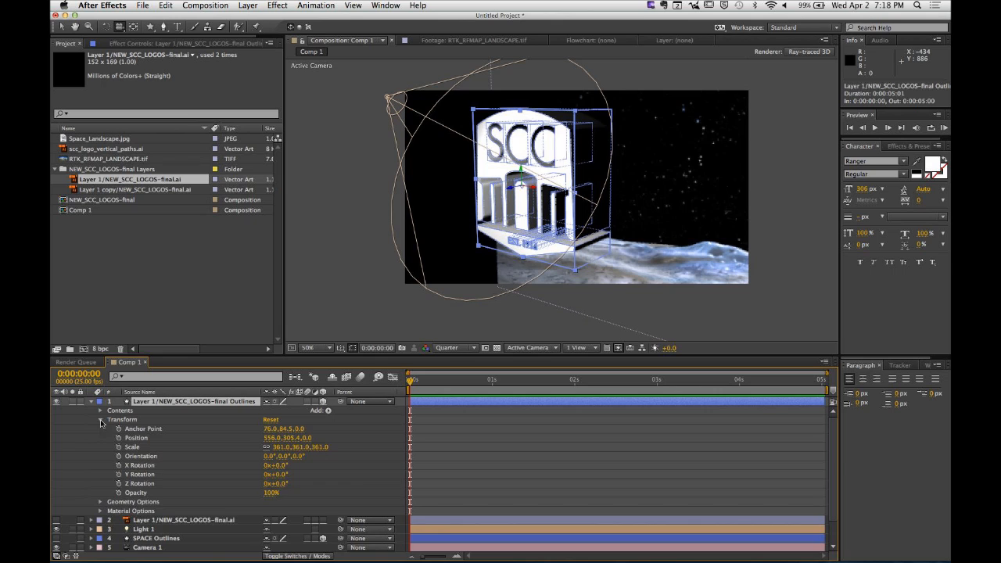
left_click(100, 419)
left_click(100, 409)
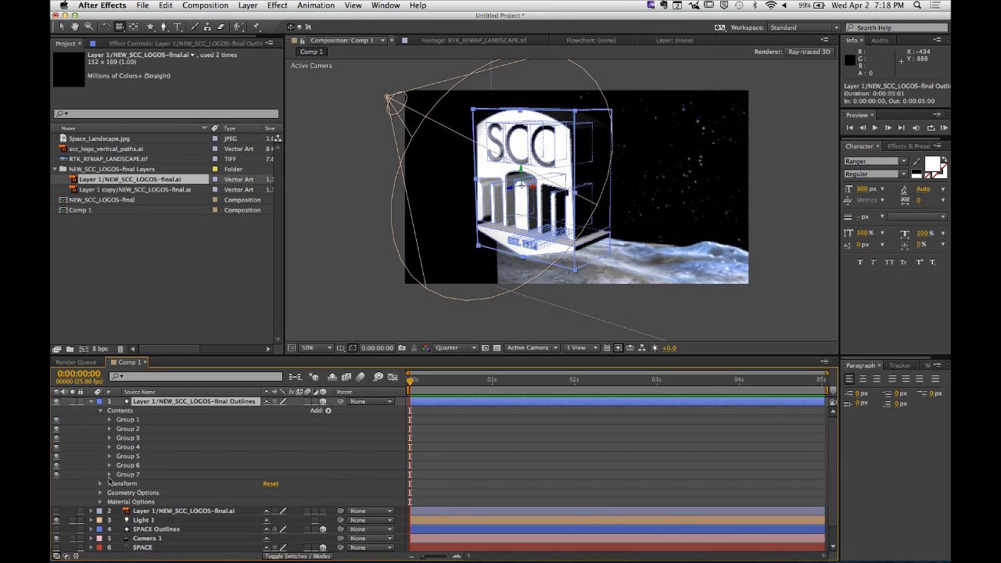
left_click(109, 421)
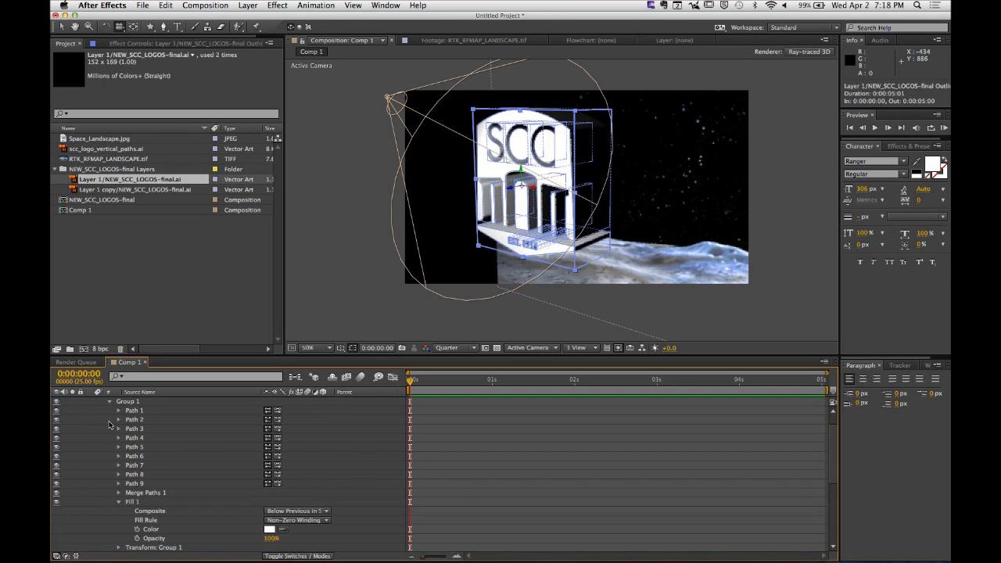
left_click(119, 502)
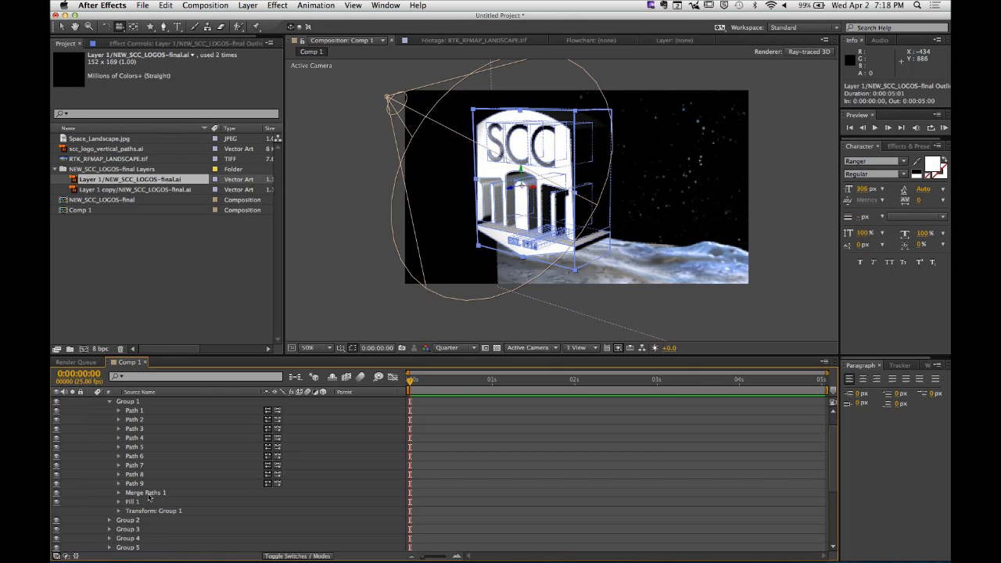
scroll(125, 465, "up", 1)
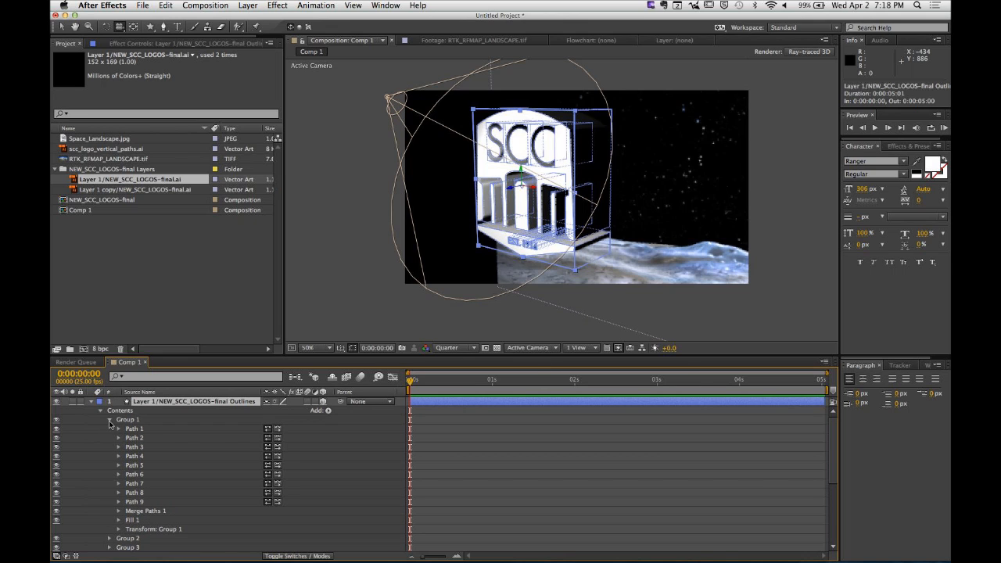
left_click(110, 423)
Step: Check the contents of Groups 2 and 3 in the logo outlines layer, and collapse Group 4 with its Fill 1 settings
left_click(110, 428)
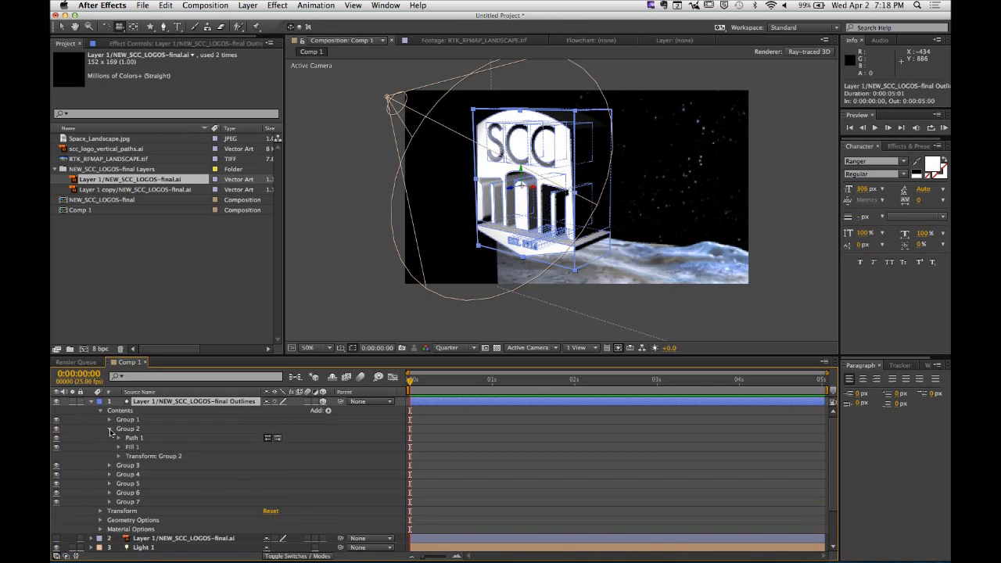
left_click(110, 429)
left_click(110, 438)
left_click(110, 438)
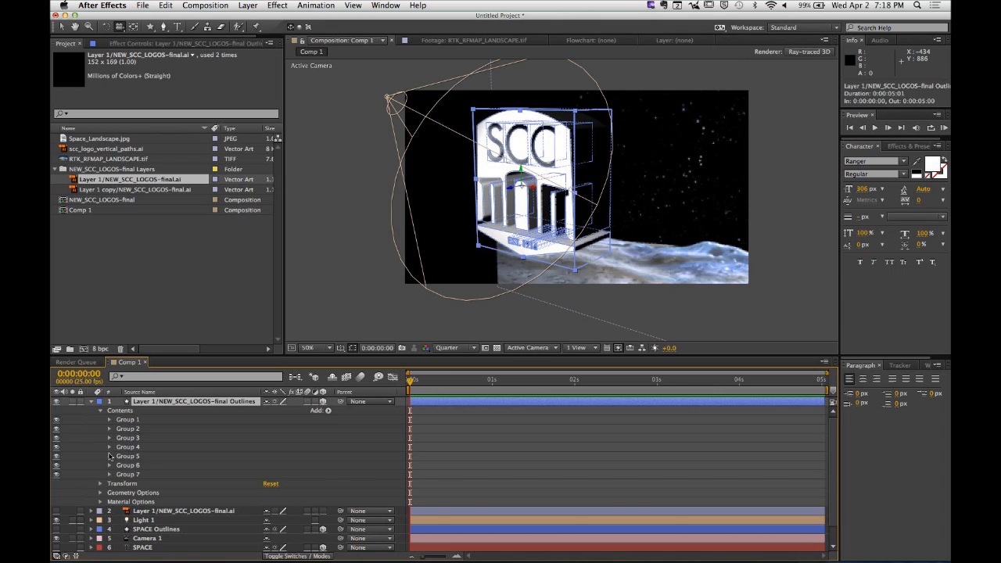
left_click(110, 447)
left_click(119, 502)
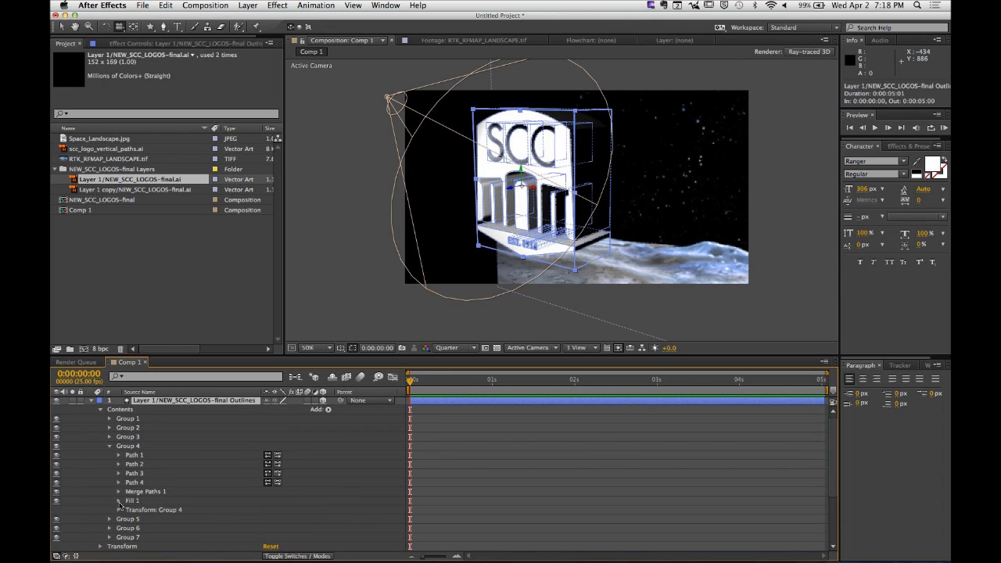
left_click(152, 510)
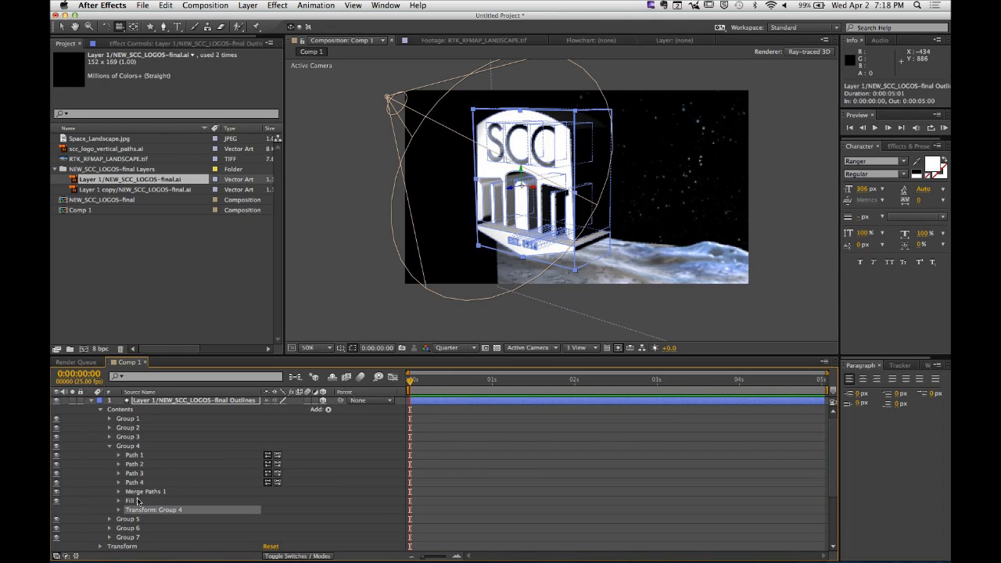
left_click(110, 447)
Step: Collapse the Fill 1 settings in Groups 5, 6 and 7, and fold up the whole logo outlines layer
left_click(110, 455)
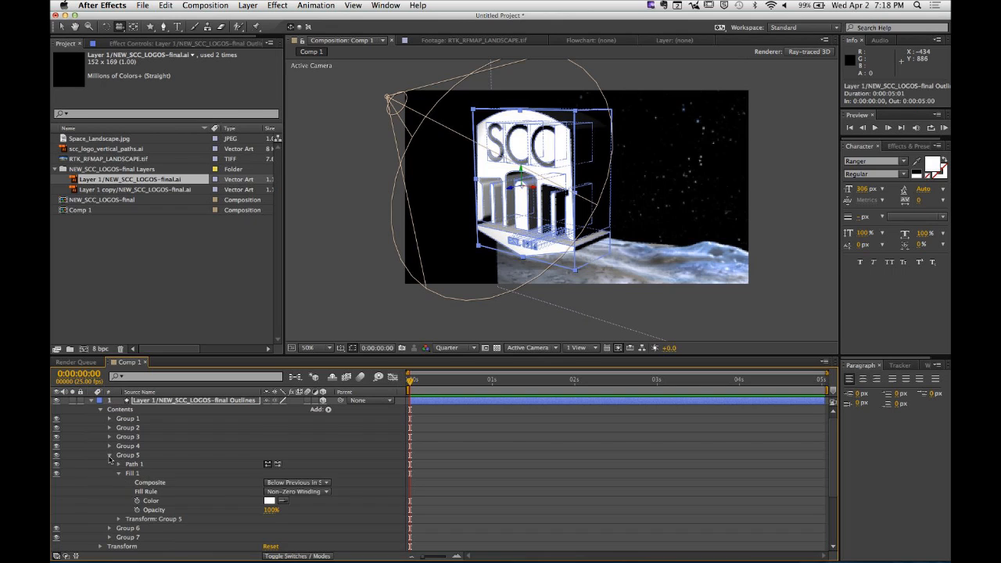
left_click(119, 474)
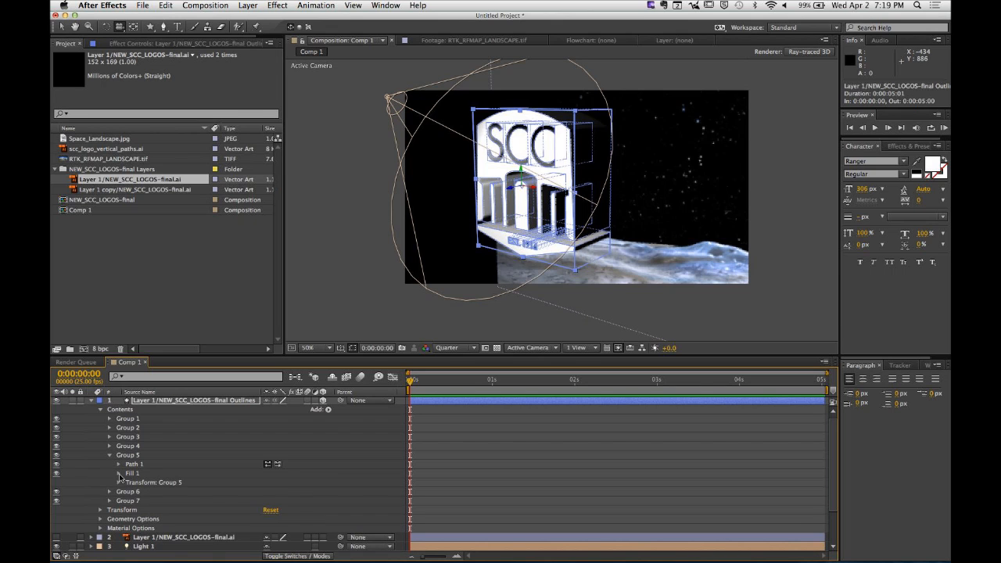
left_click(111, 455)
left_click(110, 464)
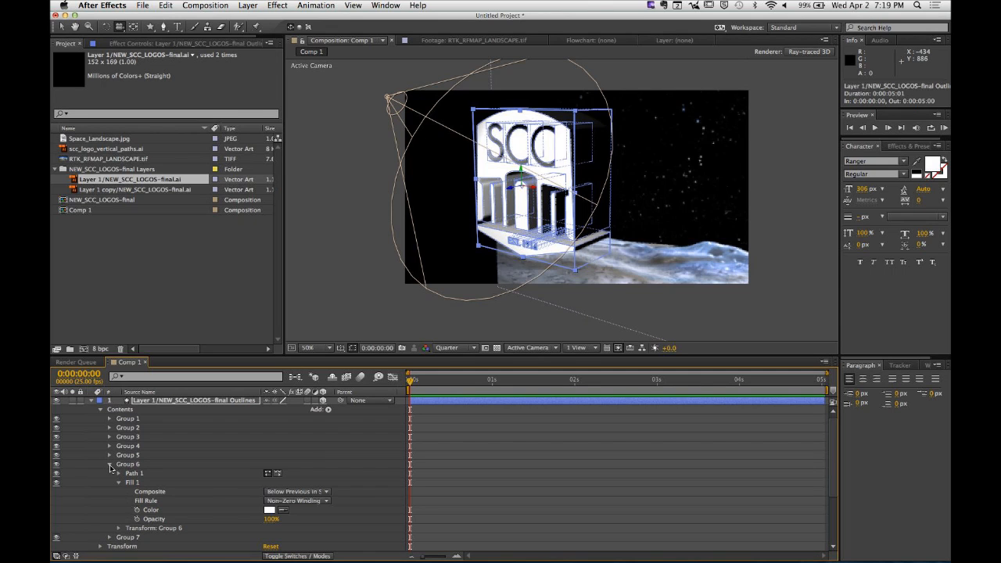
left_click(119, 482)
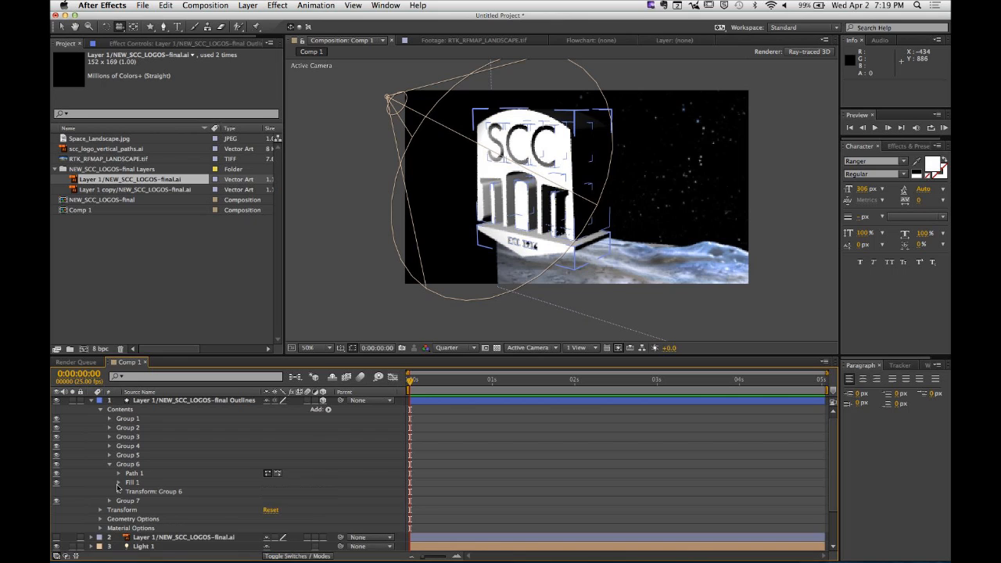
left_click(111, 464)
left_click(110, 473)
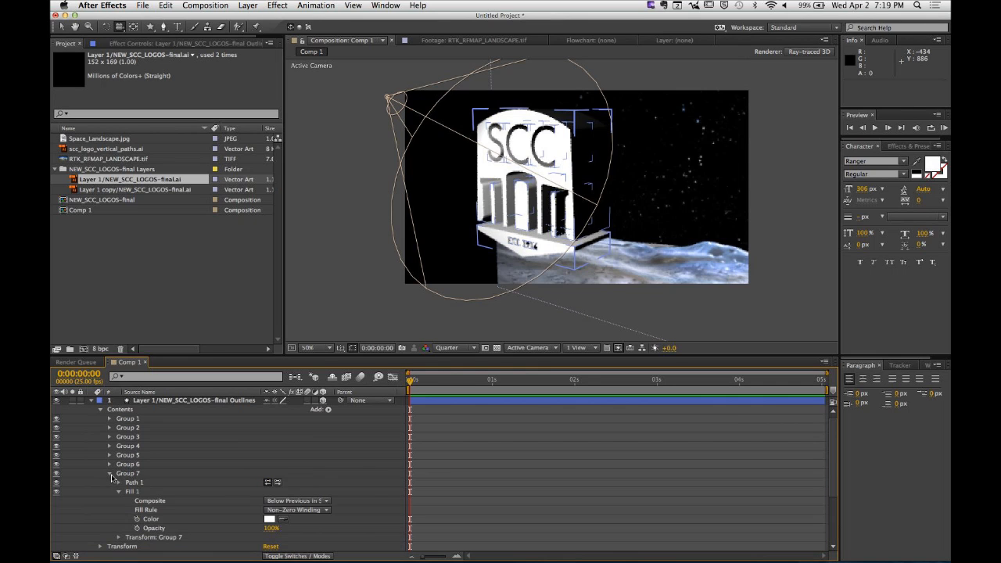
left_click(120, 492)
left_click(111, 473)
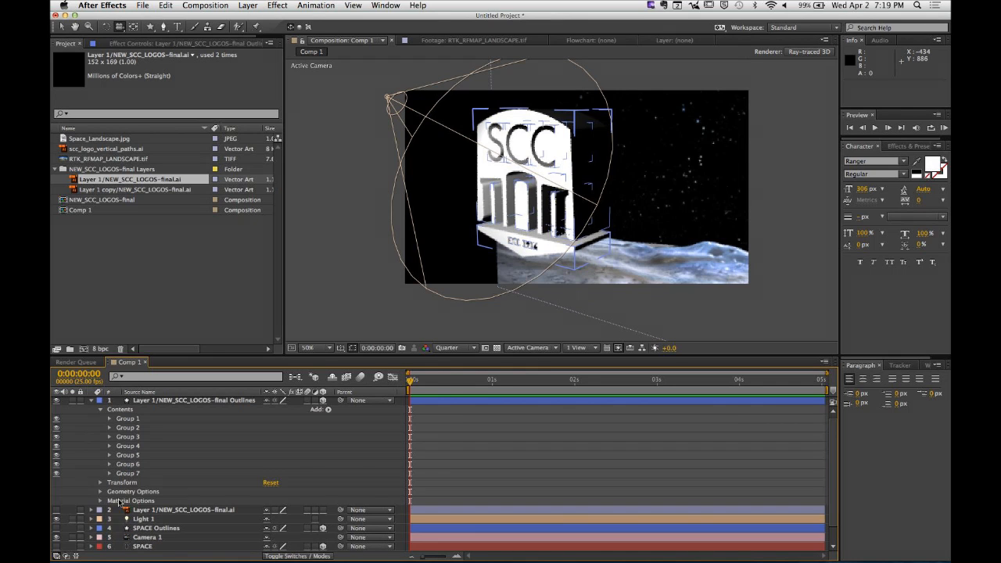
left_click(91, 400)
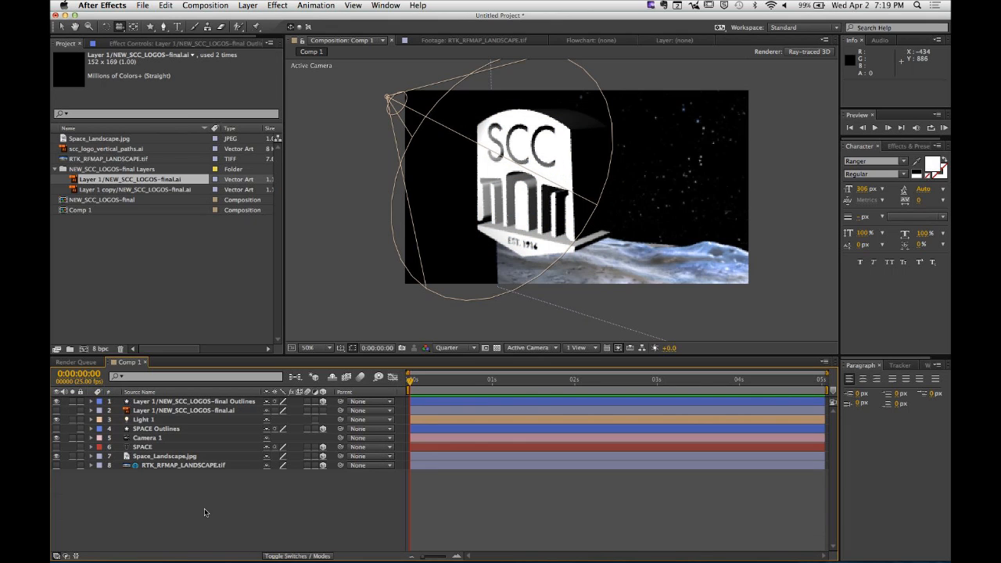
Step: Delete the unused scc_logo_vertical_paths.ai footage from the project
left_click(188, 237)
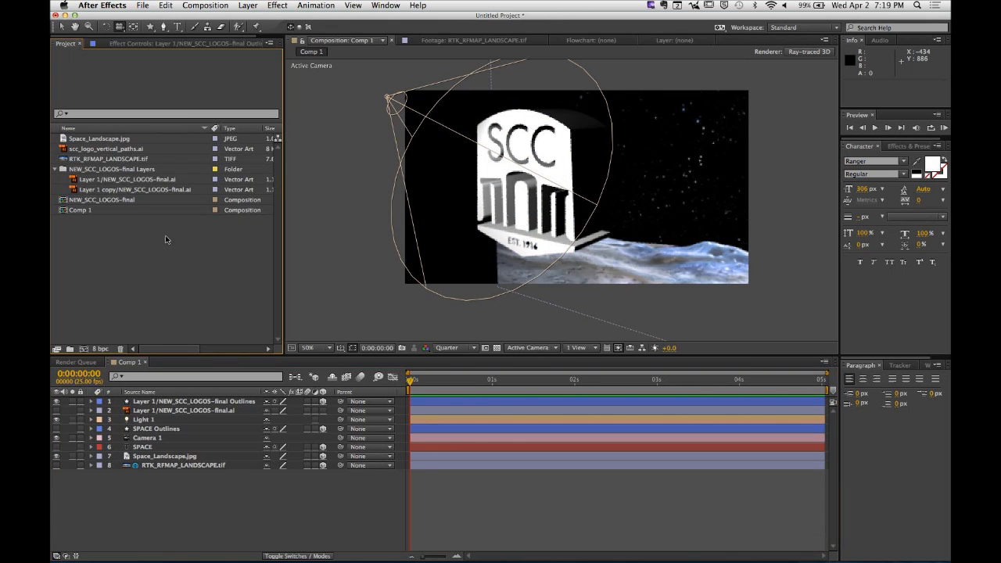
left_click(138, 181)
left_click(131, 150)
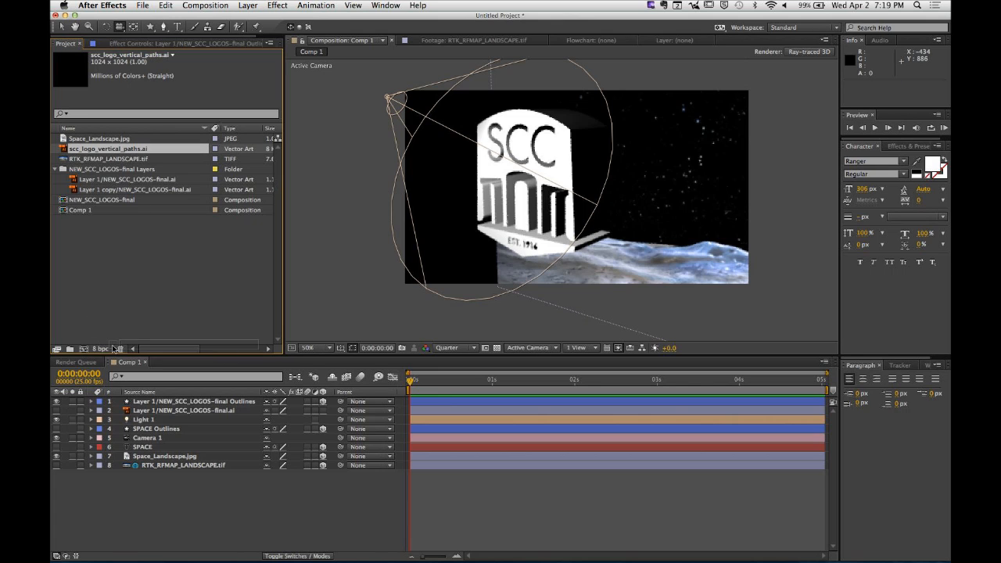
left_click(120, 349)
left_click(344, 523)
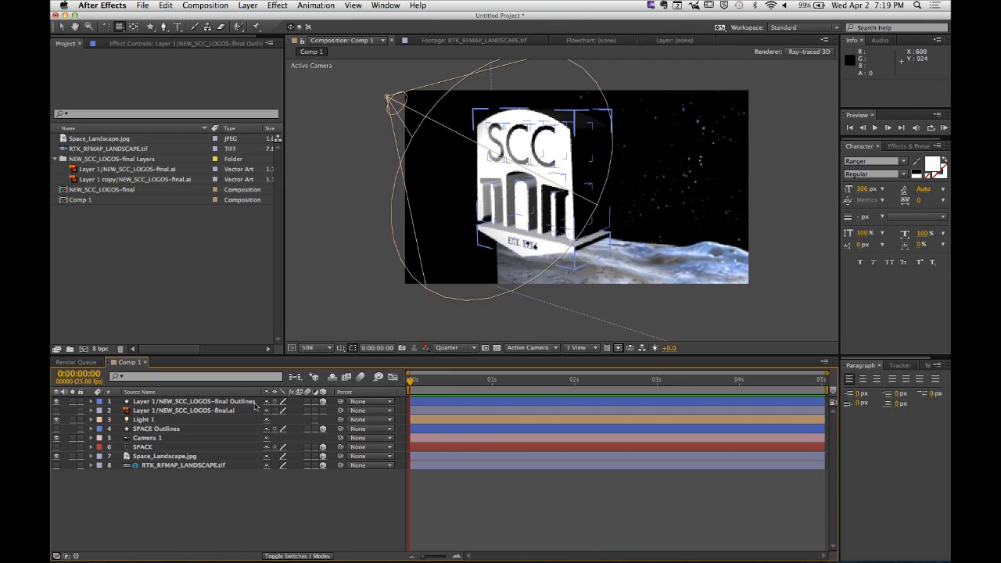
Step: Delete the Layer 1/NEW_SCC_LOGOS-final Outlines shape layer from Comp 1
left_click(226, 403)
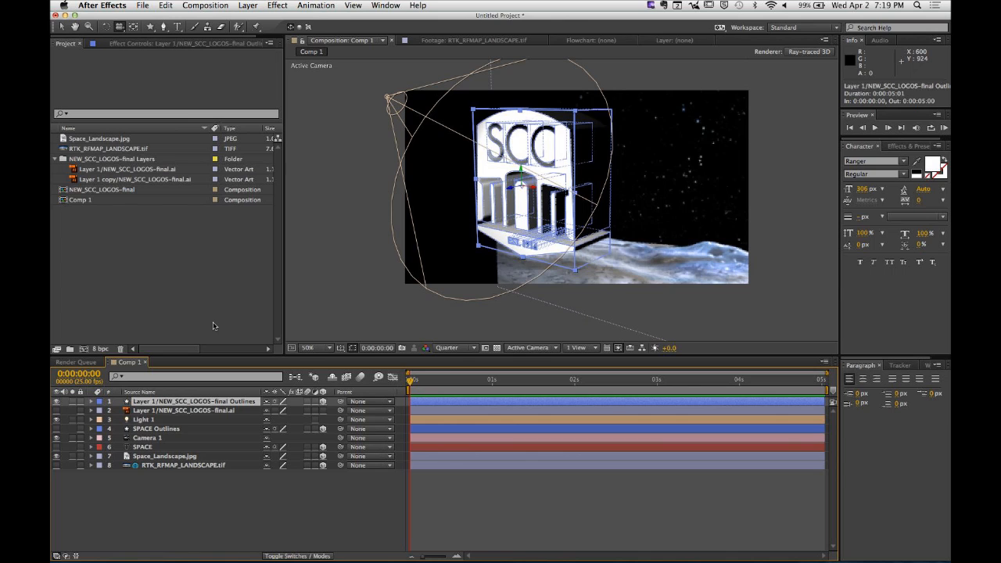
left_click(182, 511)
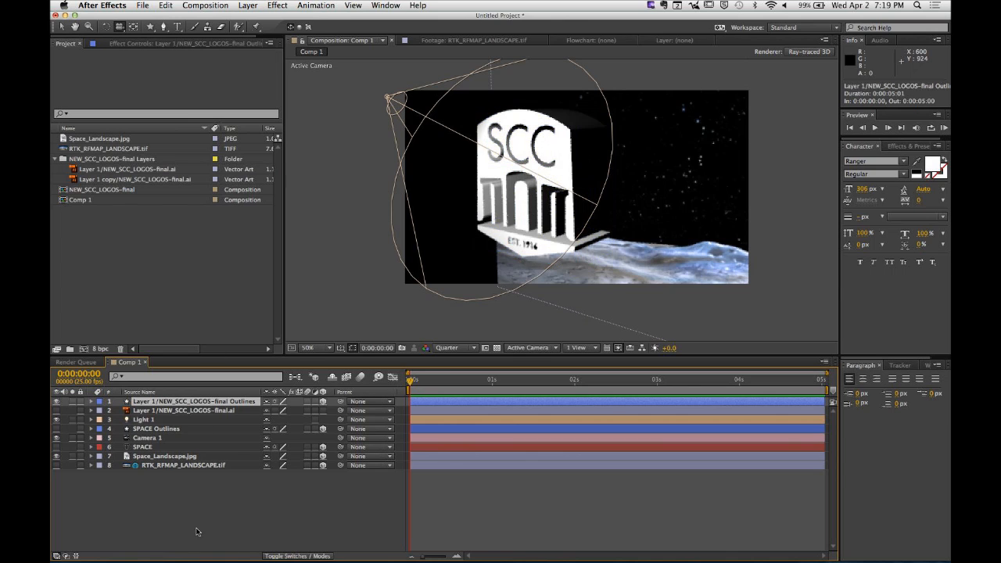
left_click(227, 414)
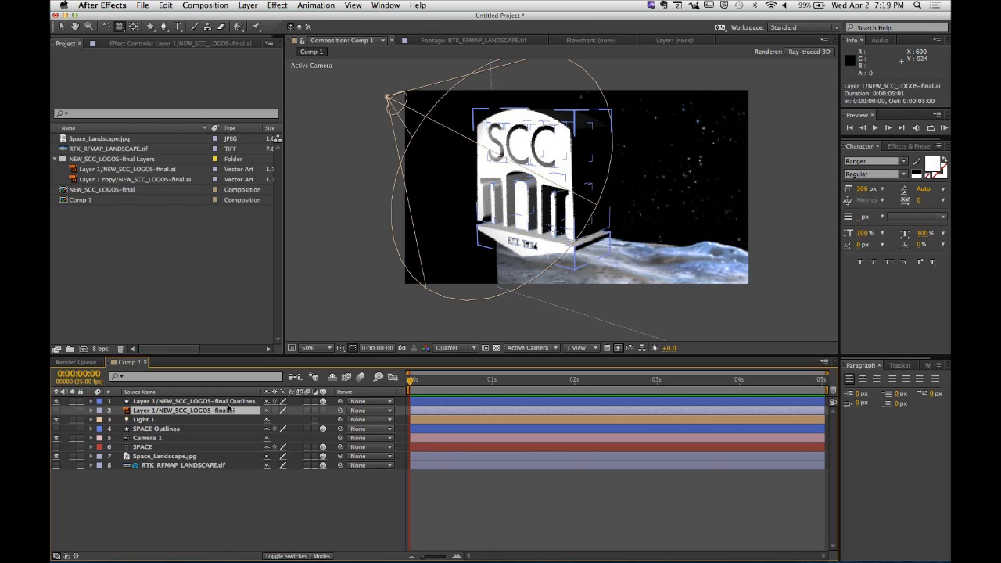
key("super+Up")
key("Delete")
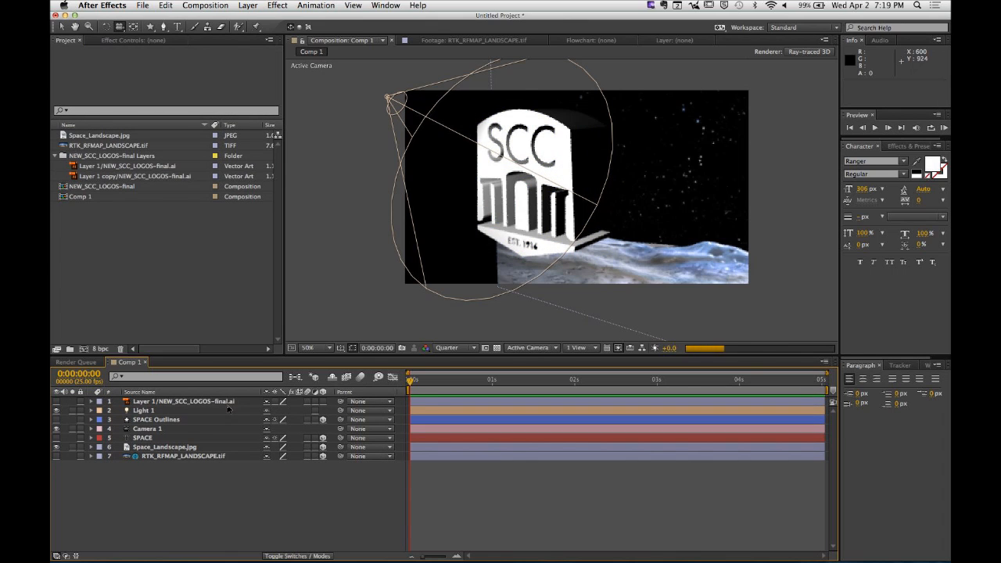
Step: Switch Comp 1's renderer to Classic 3D and orbit the camera round to face the space landscape frontally
left_click(804, 54)
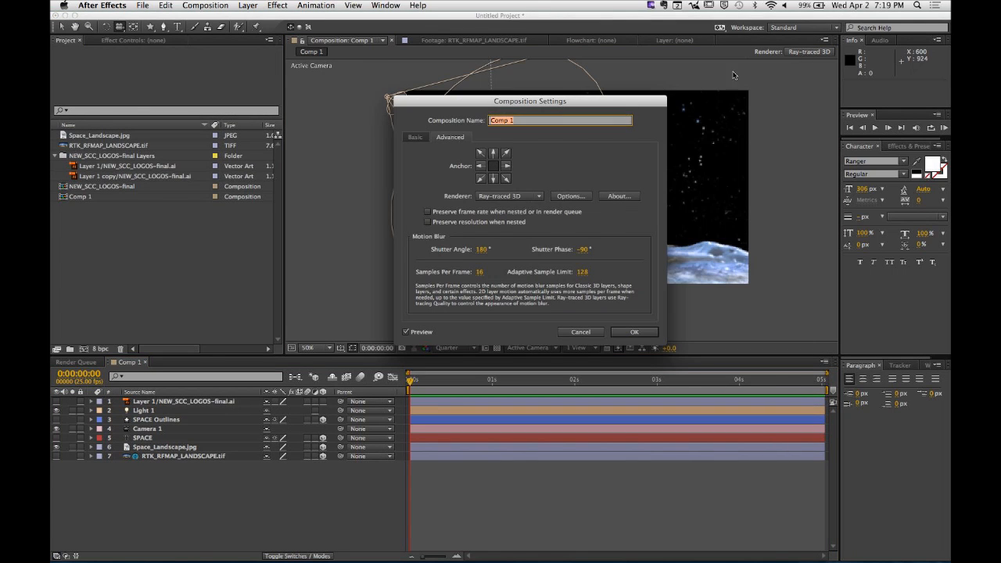
left_click(522, 196)
left_click(524, 207)
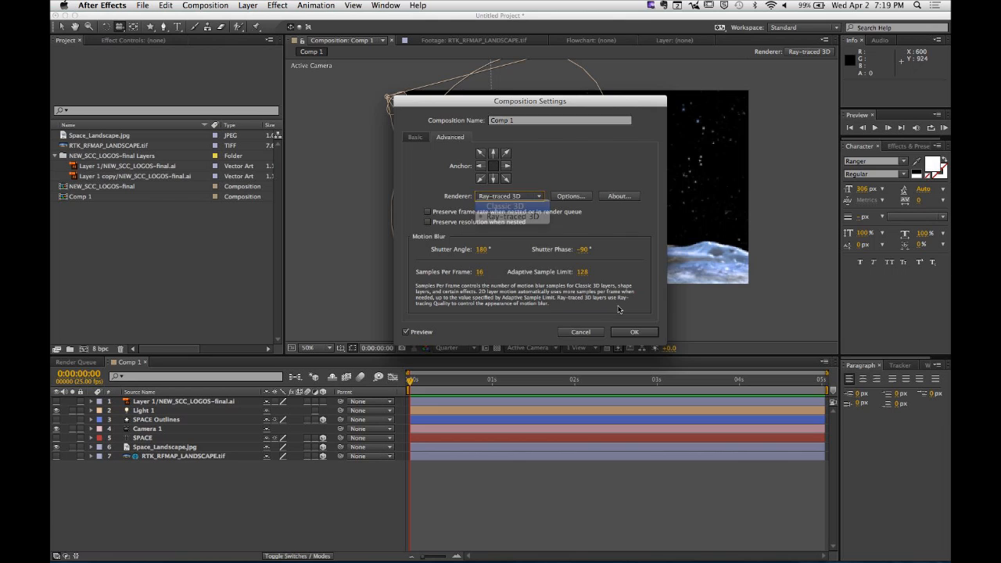
left_click(634, 331)
left_click(274, 498)
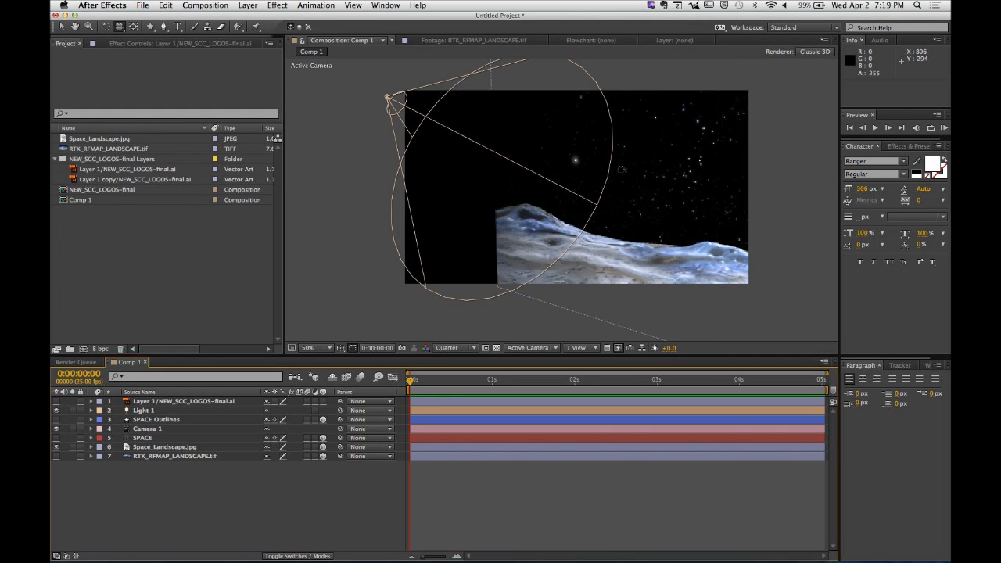
left_click_drag(468, 219, 597, 186)
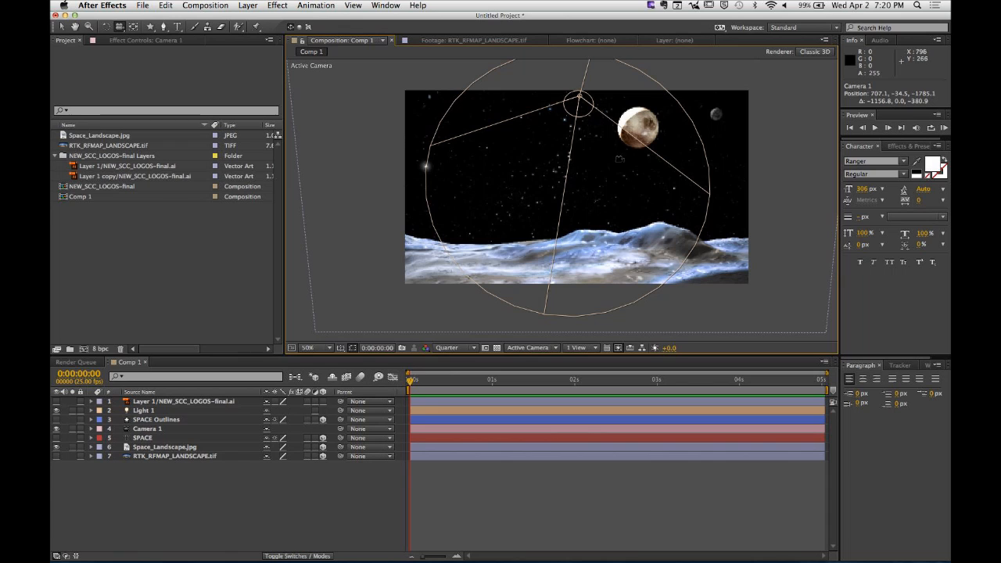
Step: Move the Layer 1/NEW_SCC_LOGOS-final.ai footage out of the NEW_SCC_LOGOS-final Layers folder to the project's top level
left_click(122, 169)
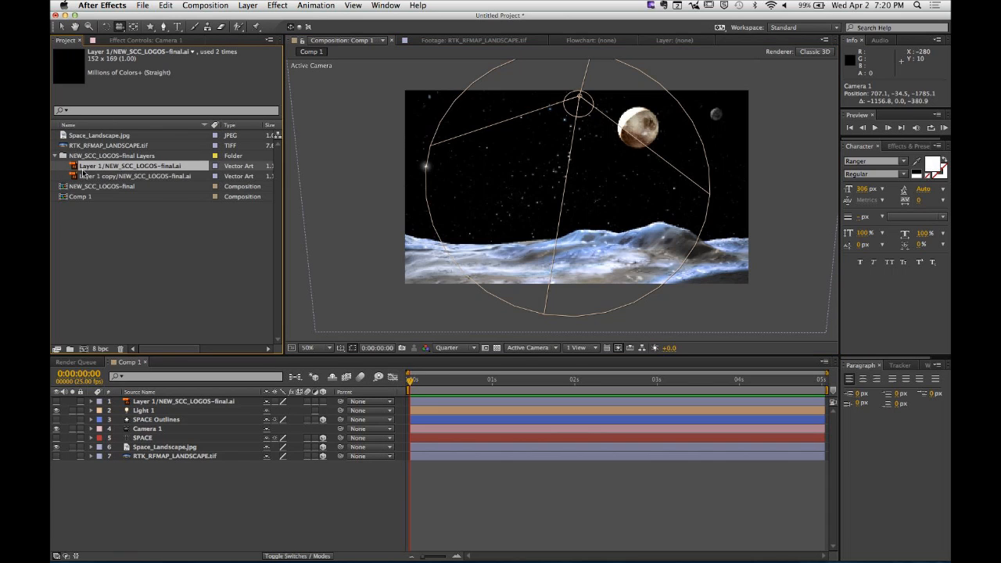
left_click_drag(76, 167, 114, 244)
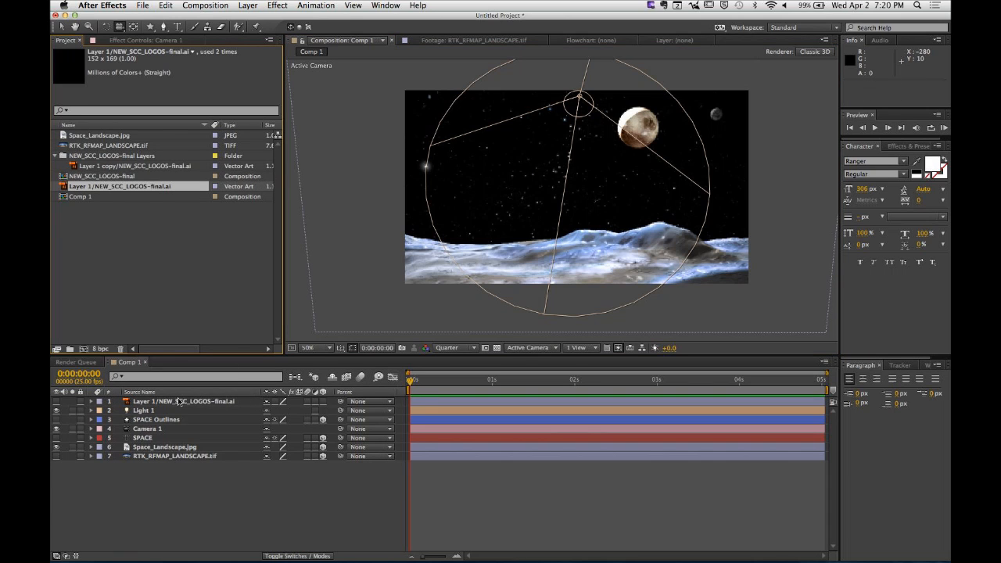
Step: Make the Layer 1/NEW_SCC_LOGOS-final.ai layer visible in Comp 1 and expand its Transform properties
left_click(194, 402)
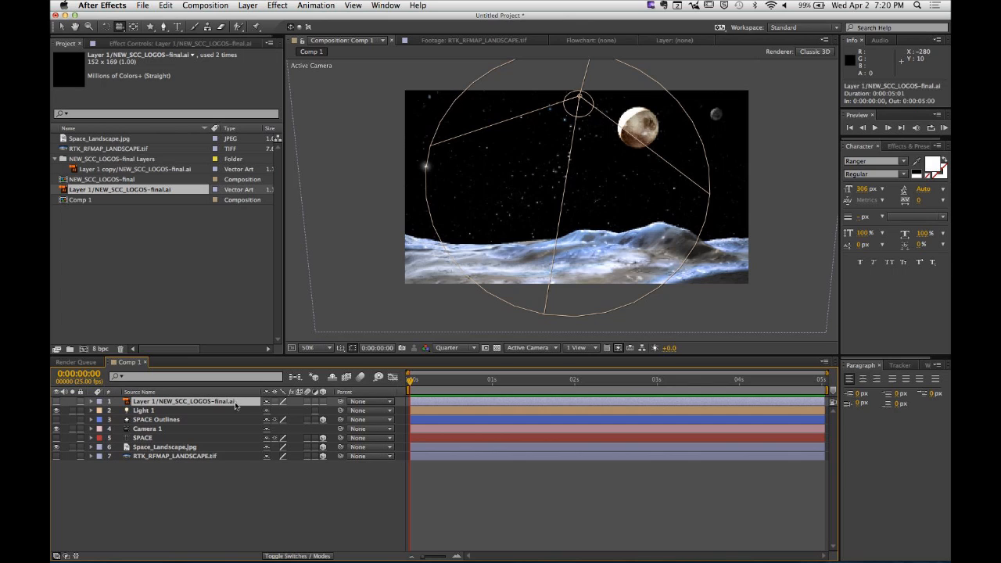
left_click(56, 401)
left_click(94, 412)
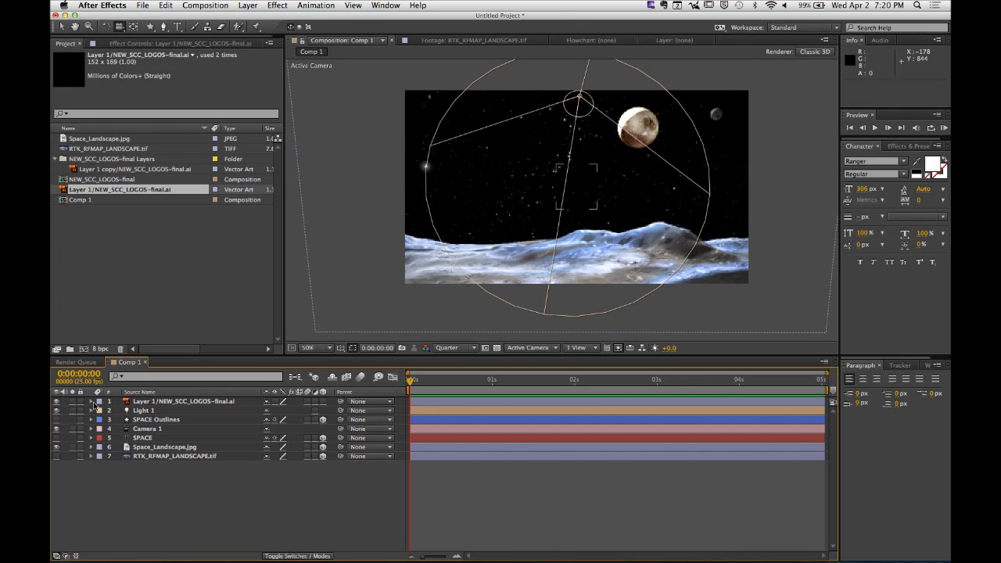
left_click(95, 402)
left_click(91, 401)
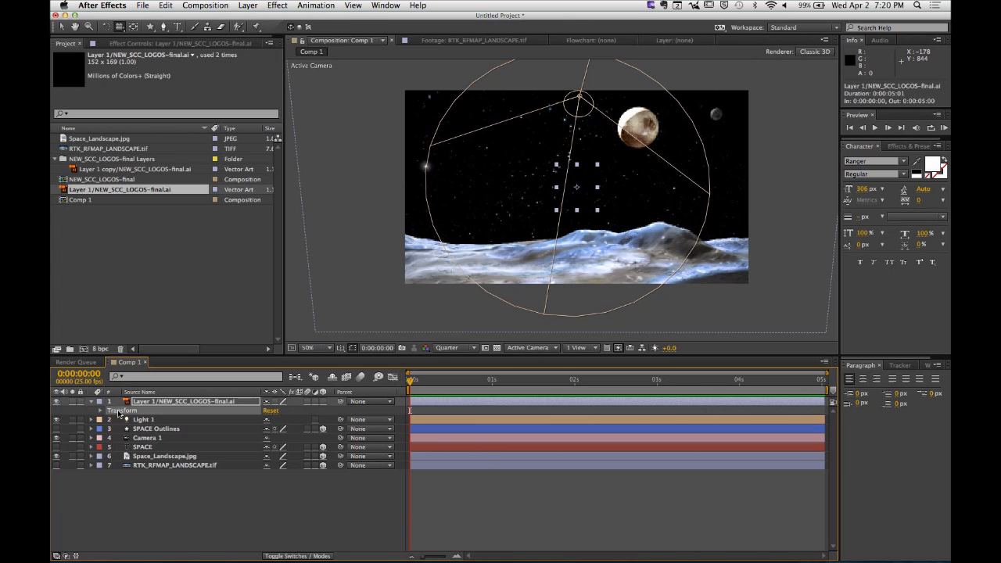
left_click(100, 411)
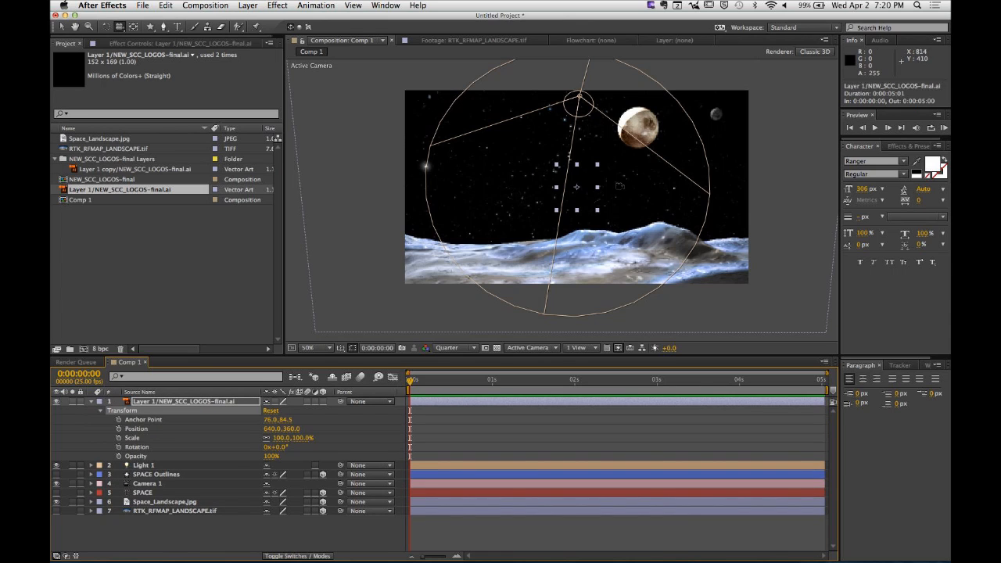
Step: Create shapes from the Layer 1/NEW_SCC_LOGOS-final.ai vector layer and delete the original .ai layer from Comp 1
left_click(206, 402)
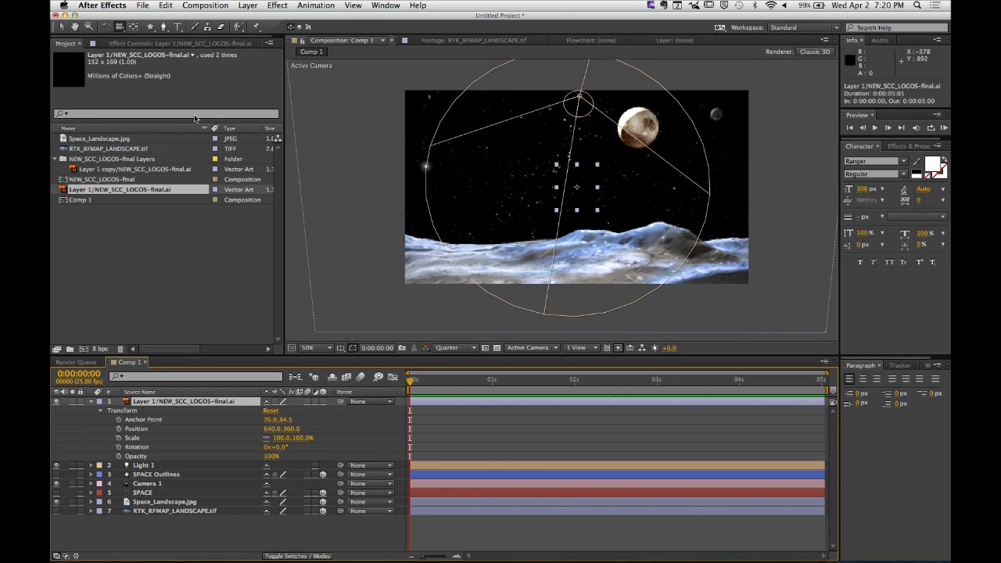
left_click(248, 6)
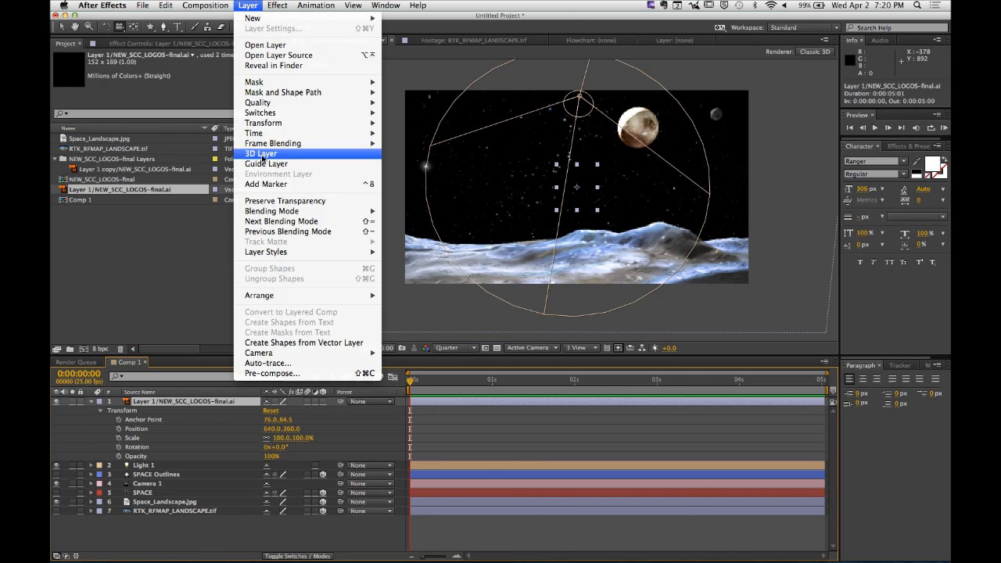
left_click(313, 350)
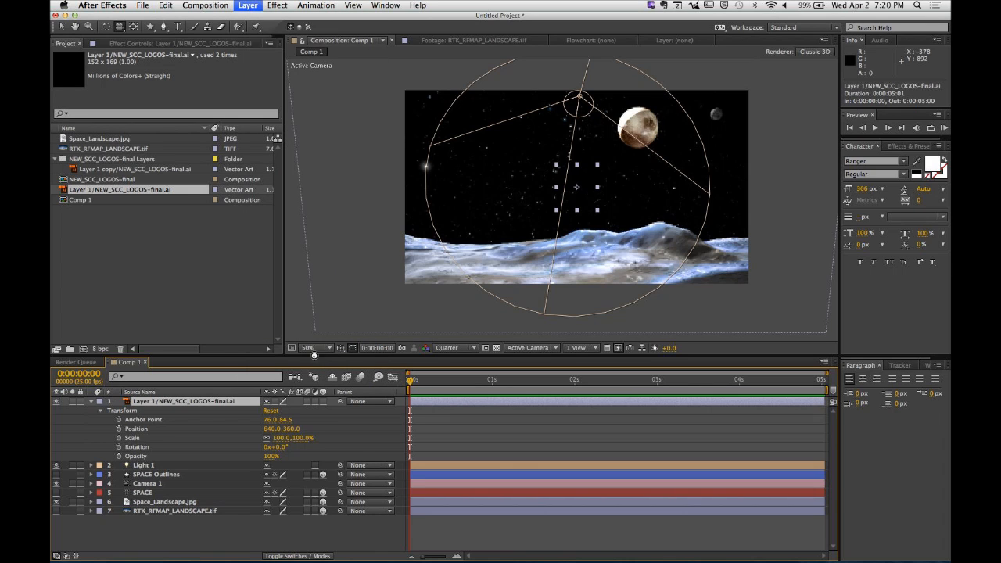
left_click(91, 412)
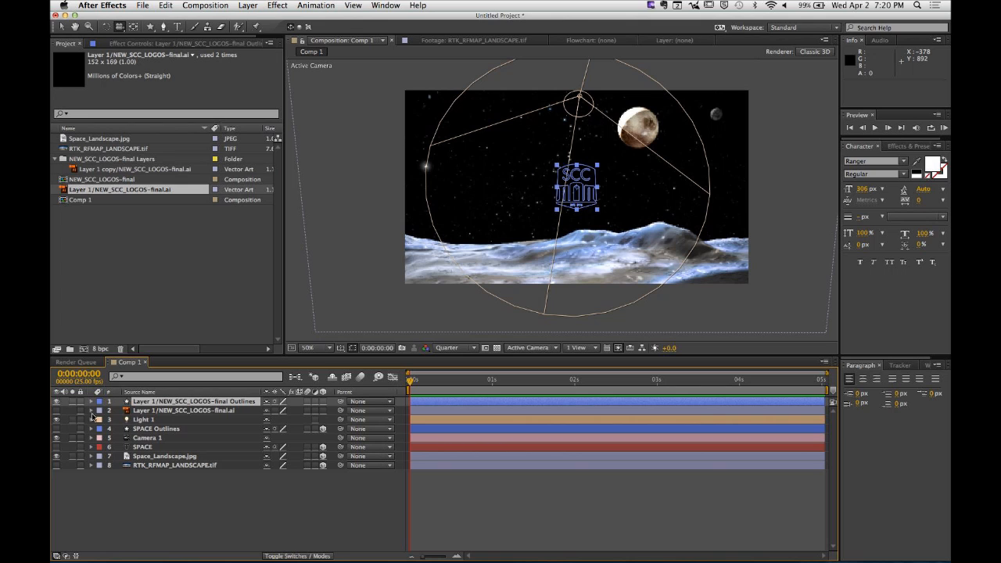
left_click(161, 412)
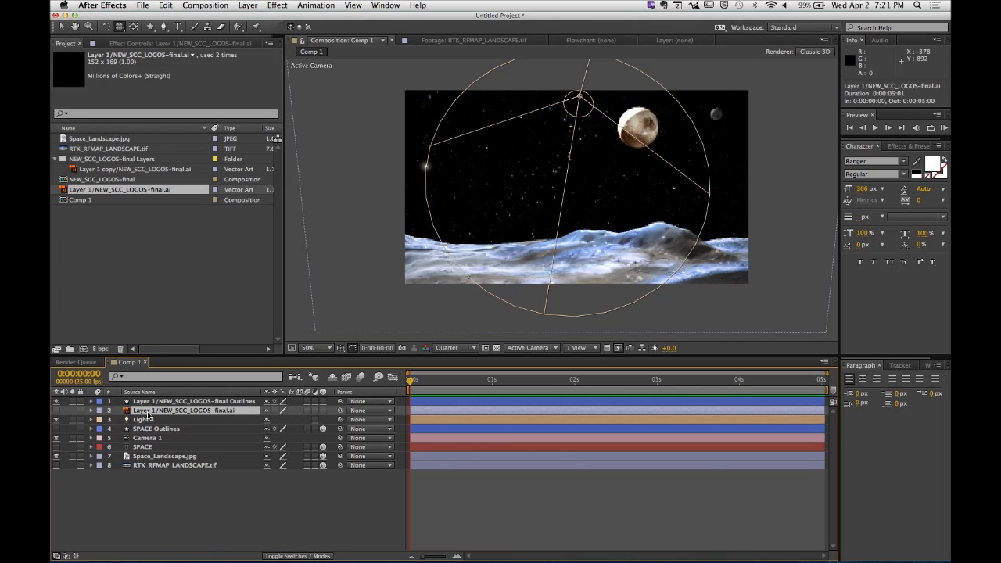
key("Delete")
Step: Expand the Contents of the logo outlines layer and go through Groups 1 to 7 to examine the shapes
left_click(151, 402)
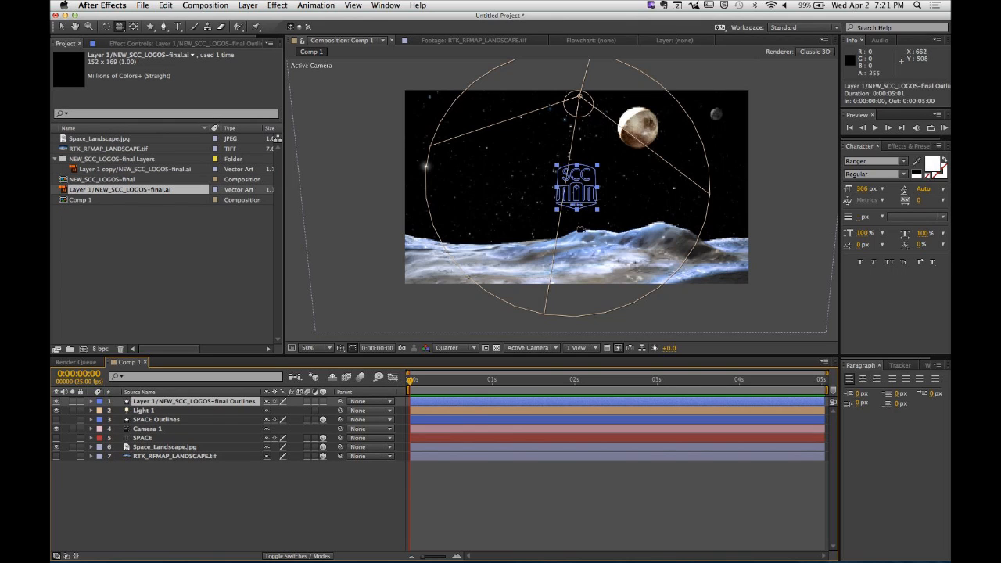
scroll(563, 197, "up", 6)
left_click_drag(663, 154, 621, 201)
scroll(621, 192, "down", 1)
left_click_drag(621, 162, 583, 210)
left_click(154, 501)
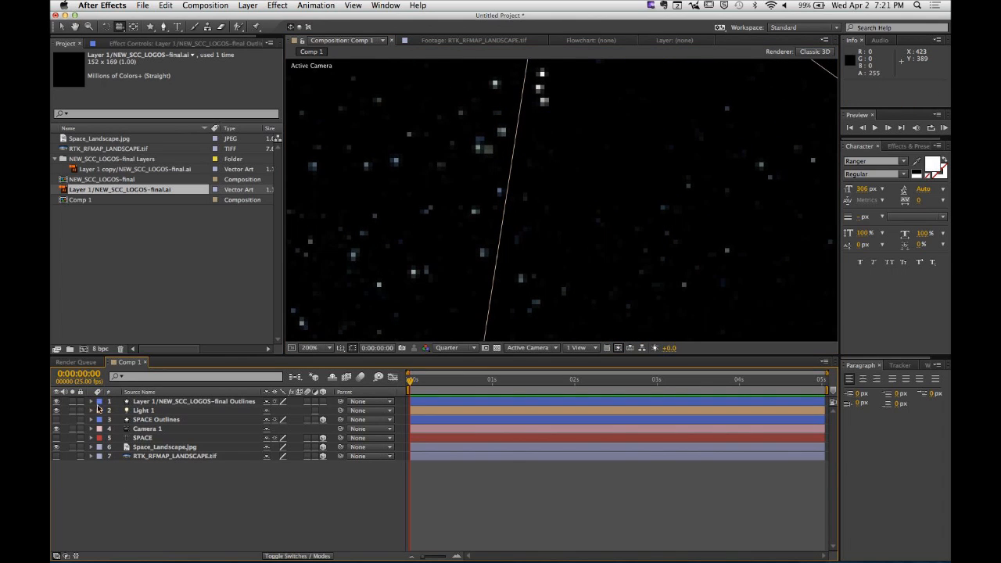
left_click(90, 402)
left_click(108, 412)
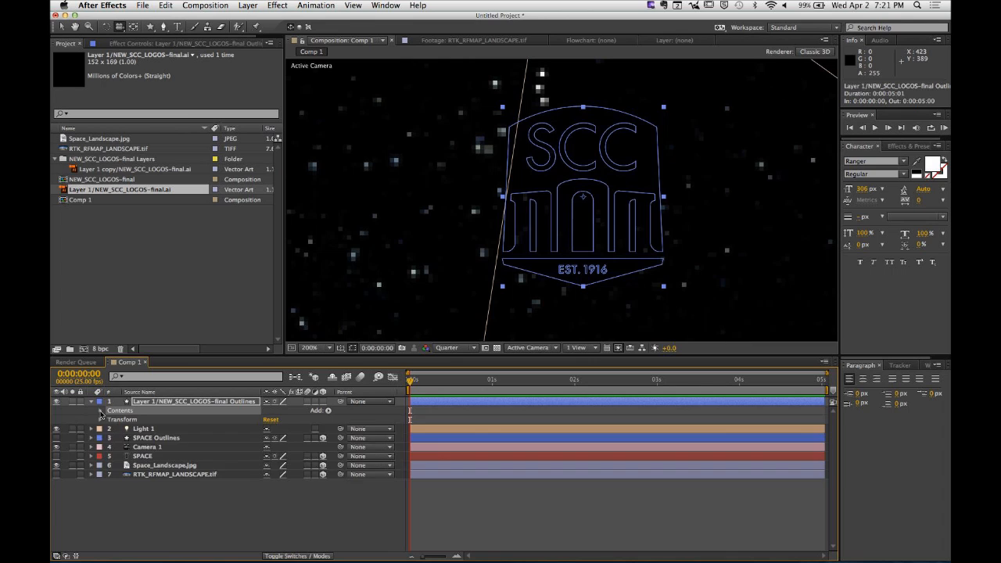
left_click(100, 412)
left_click(145, 422)
left_click(145, 430)
left_click(144, 439)
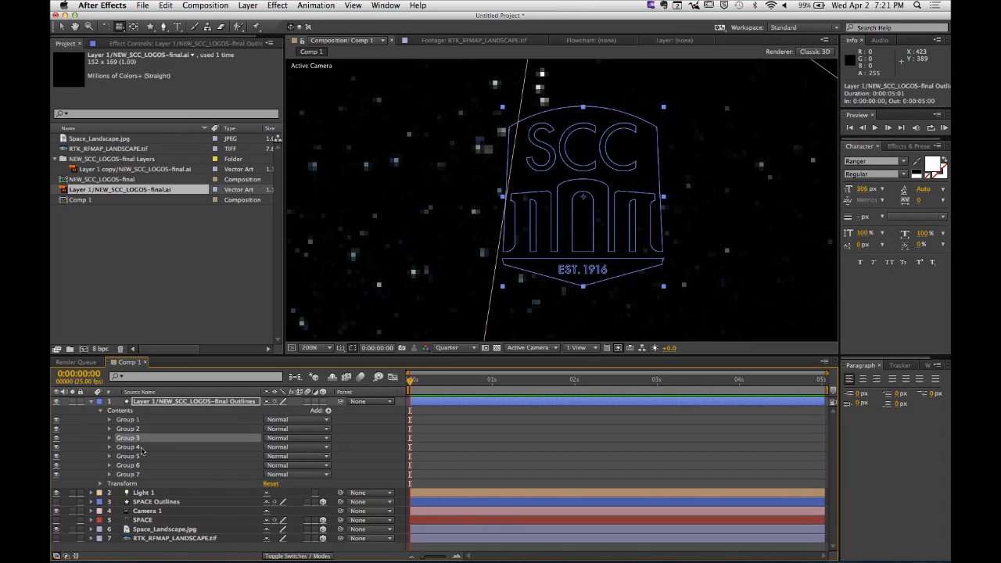
left_click(140, 448)
left_click(139, 456)
left_click(137, 465)
left_click(135, 474)
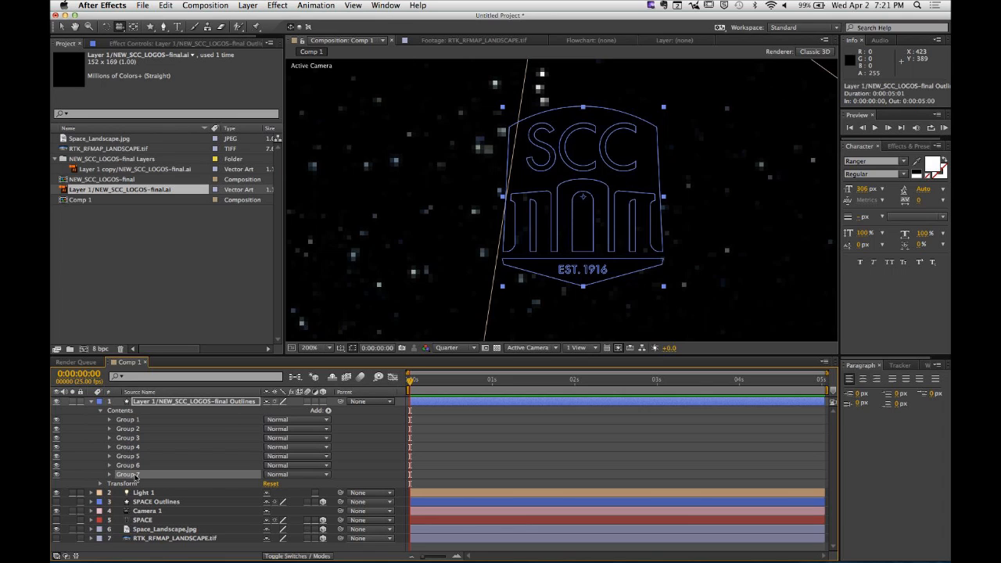
Step: Expand Group 1 and examine its individual paths up close in the EST. 1916 lettering
left_click(109, 419)
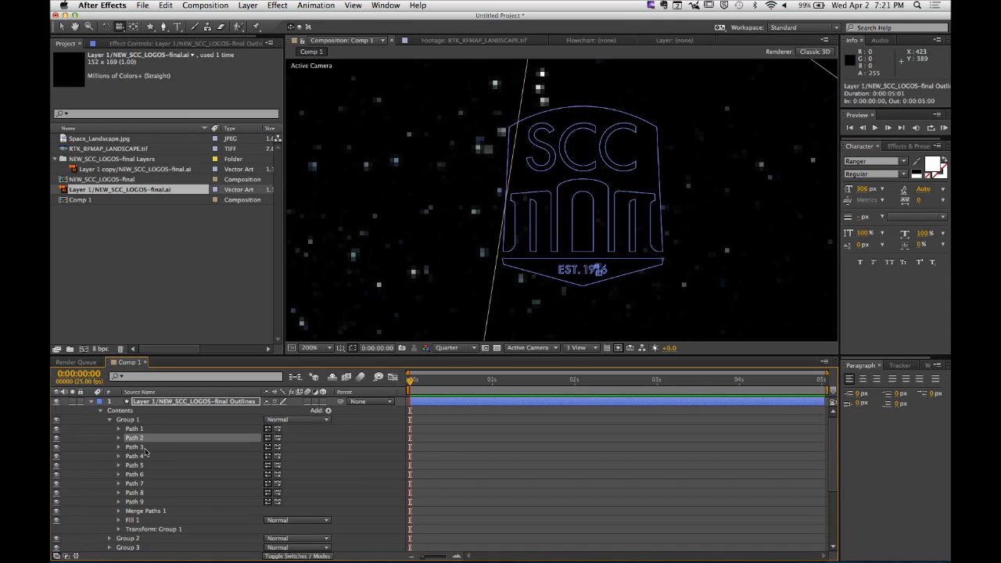
left_click(146, 475)
left_click(146, 486)
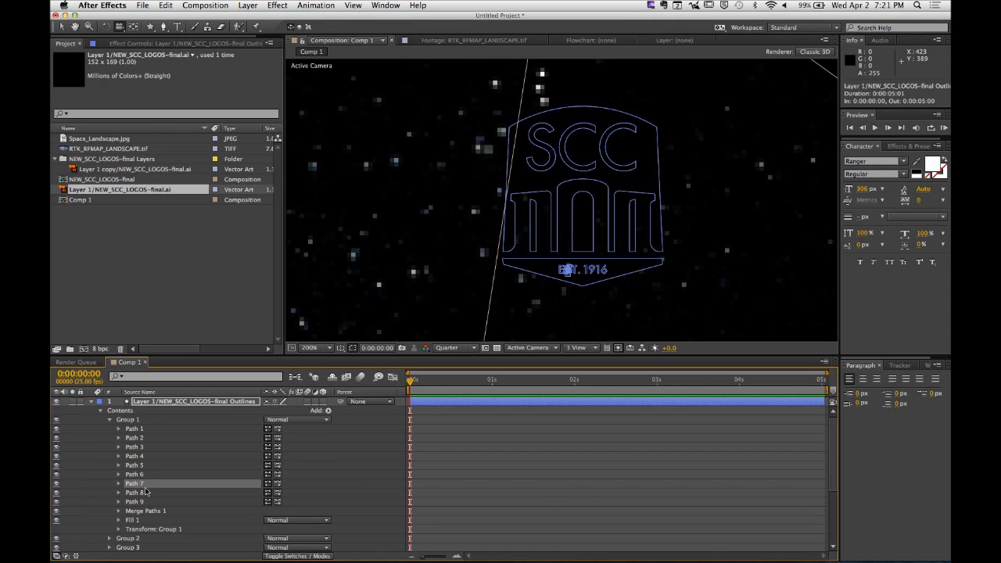
scroll(592, 264, "up", 3)
scroll(592, 263, "down", 1)
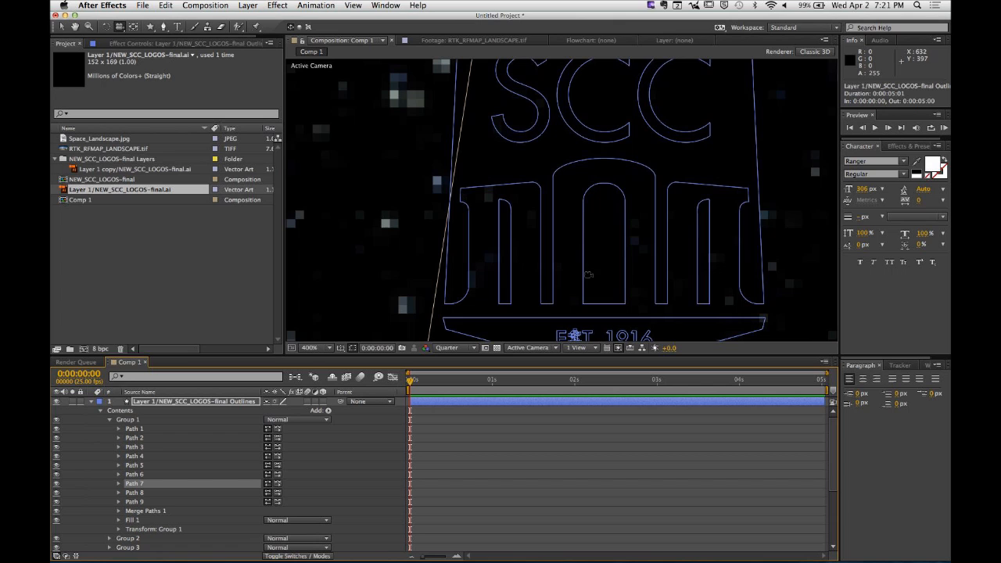
scroll(619, 287, "up", 1)
key("space")
left_click_drag(614, 289, 565, 87)
left_click_drag(556, 226, 534, 190)
scroll(556, 235, "up", 1)
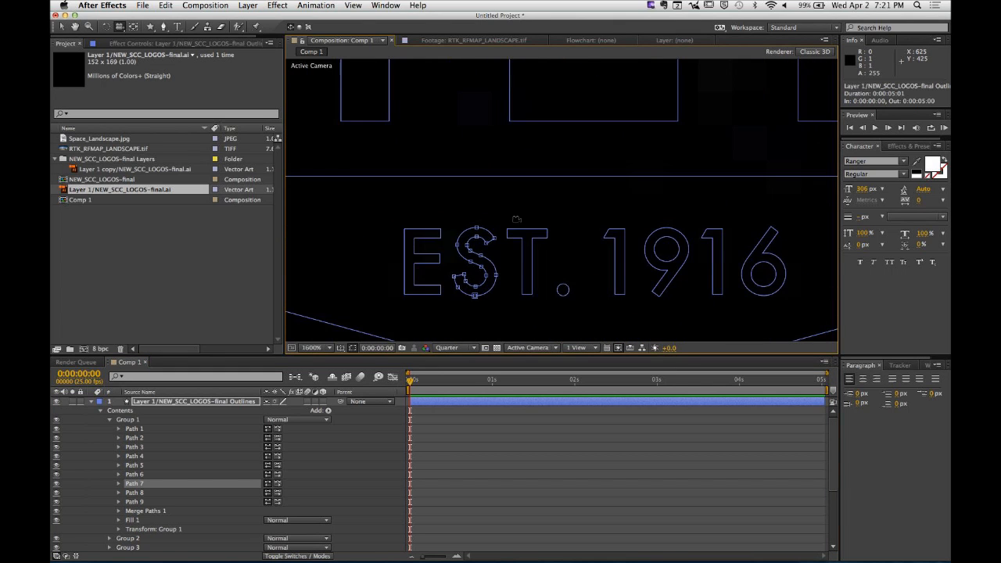
Step: Try moving a point of the S path in the EST. lettering with the Selection tool, and undo the edit
left_click(63, 28)
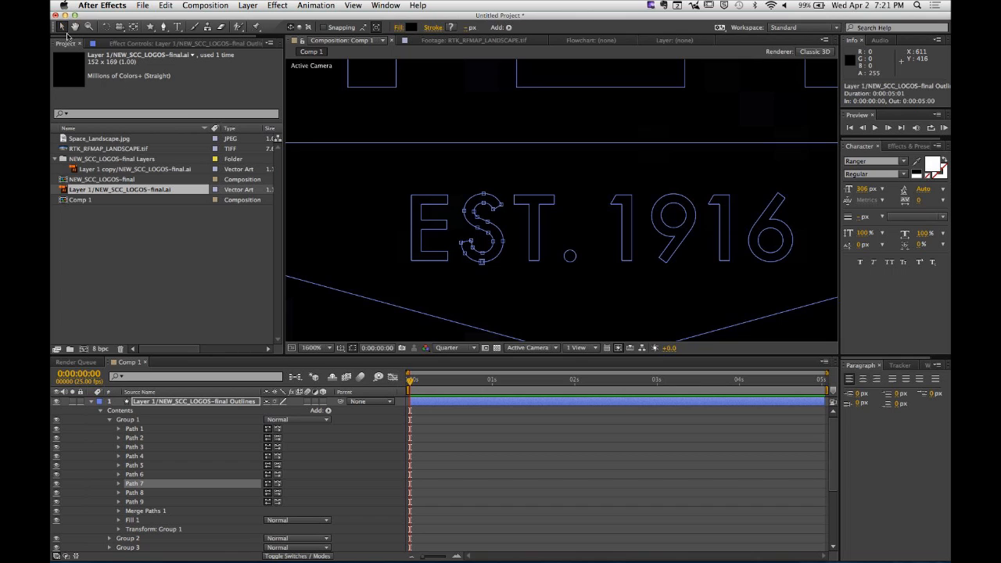
mouse_move(464, 211)
left_mouse_down()
mouse_move(453, 211)
mouse_move(459, 199)
left_mouse_up()
key("super+z")
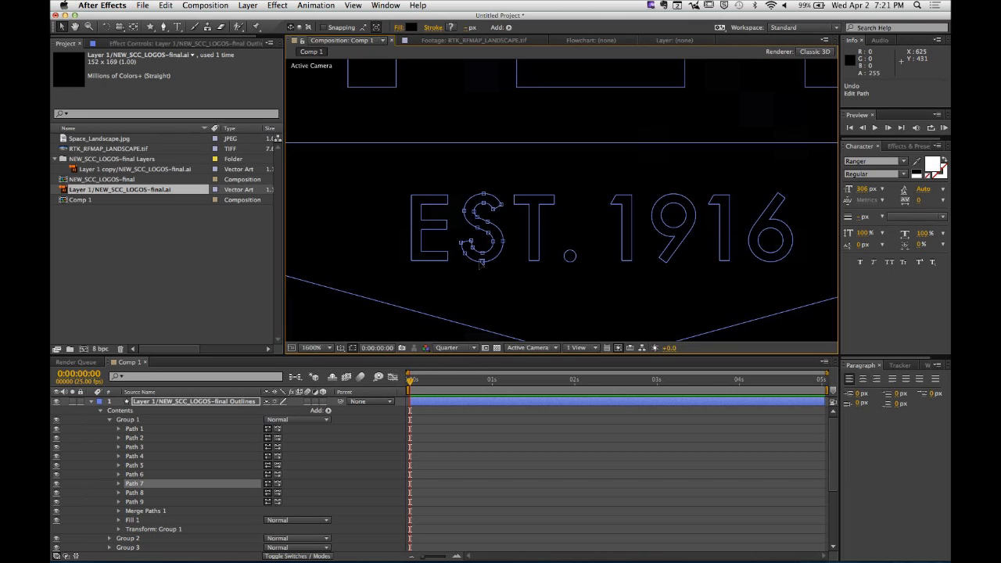
left_click(248, 6)
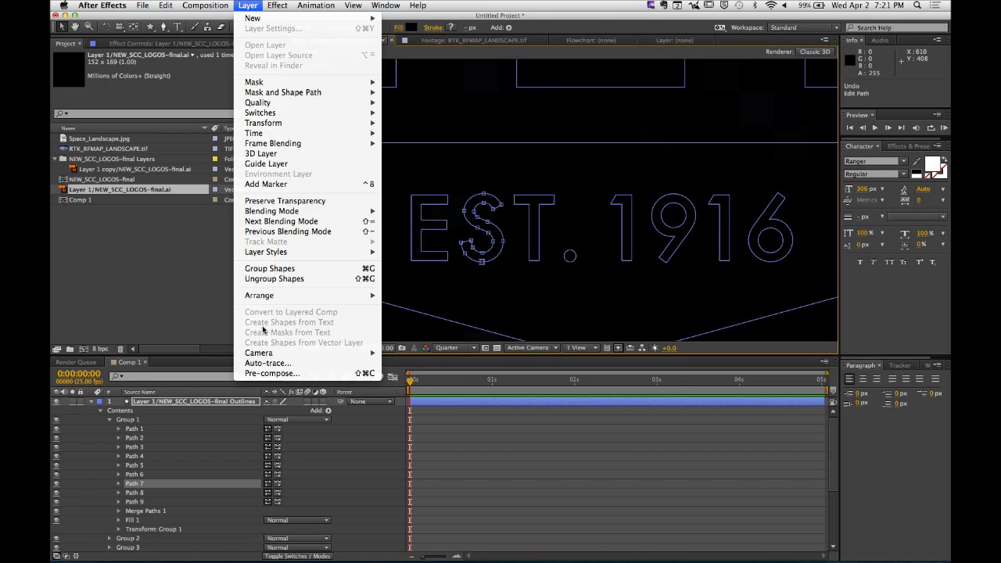
left_click(105, 308)
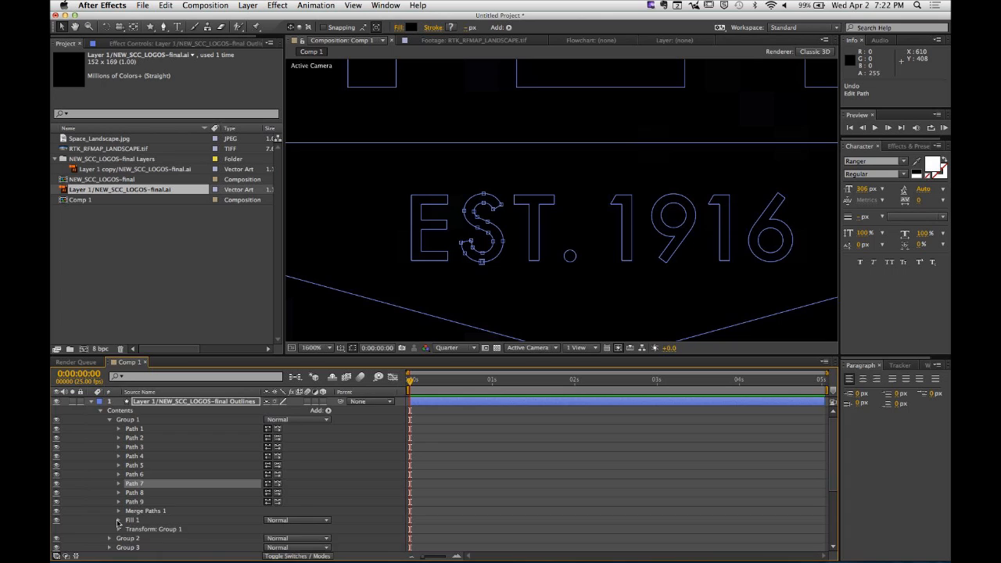
Step: Set the color of Fill 1 in Group 1 of the logo outlines layer to white
scroll(119, 524, "down", 2)
left_click(119, 483)
left_click(270, 510)
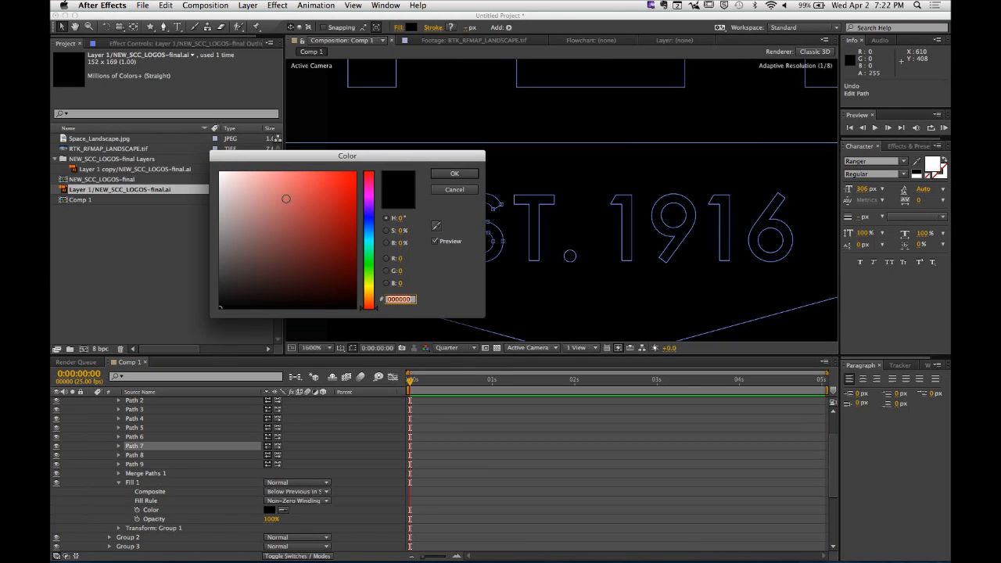
left_click_drag(286, 199, 220, 171)
left_click(454, 173)
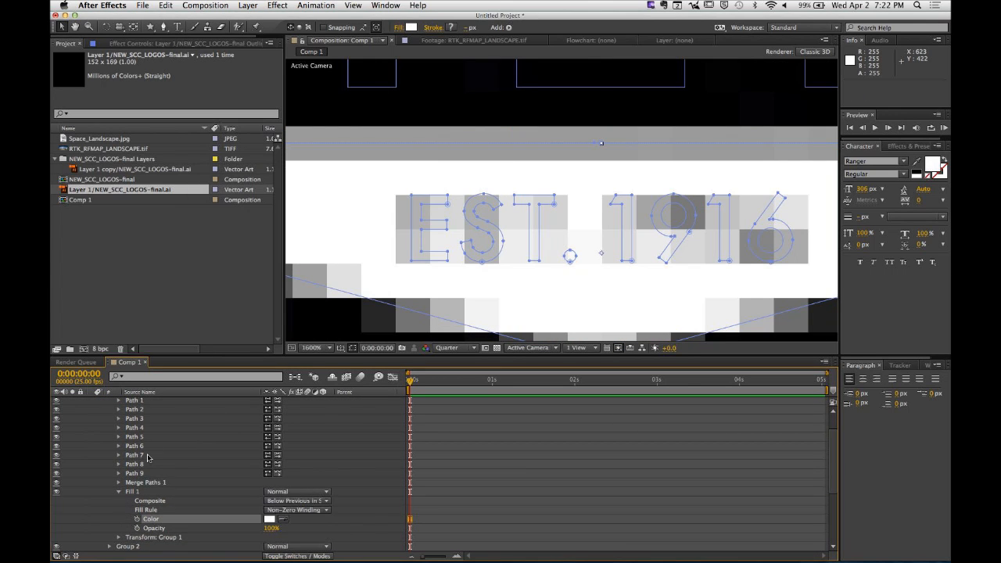
Step: Set the color of Fill 1 in Group 2 of the logo outlines layer to white
scroll(147, 458, "up", 2)
left_click(111, 429)
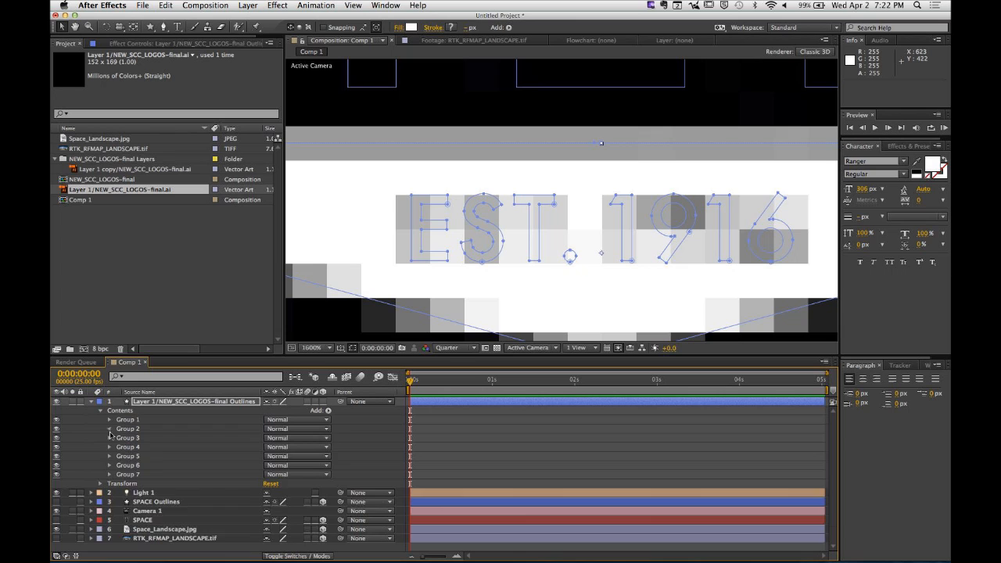
left_click(111, 430)
left_click(119, 447)
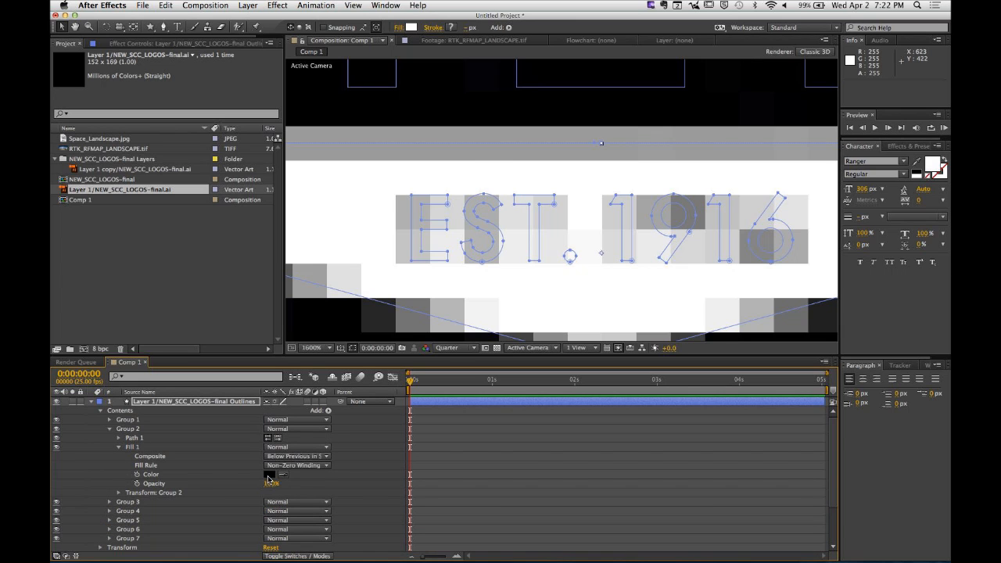
left_click(269, 476)
left_click_drag(232, 186, 219, 171)
left_click(454, 174)
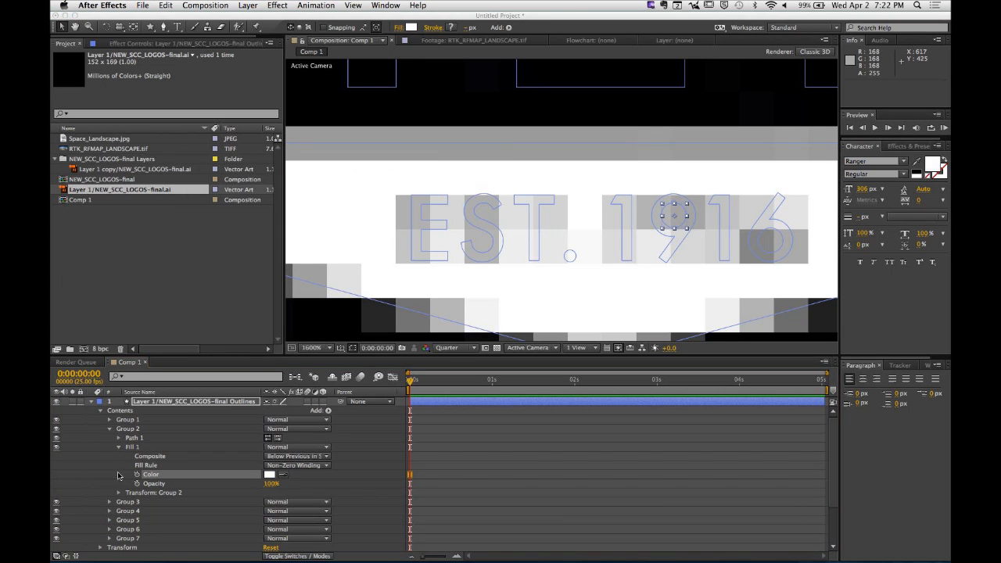
left_click(111, 428)
Step: Set the color of Fill 1 in Group 3 of the logo outlines layer to white
left_click(109, 439)
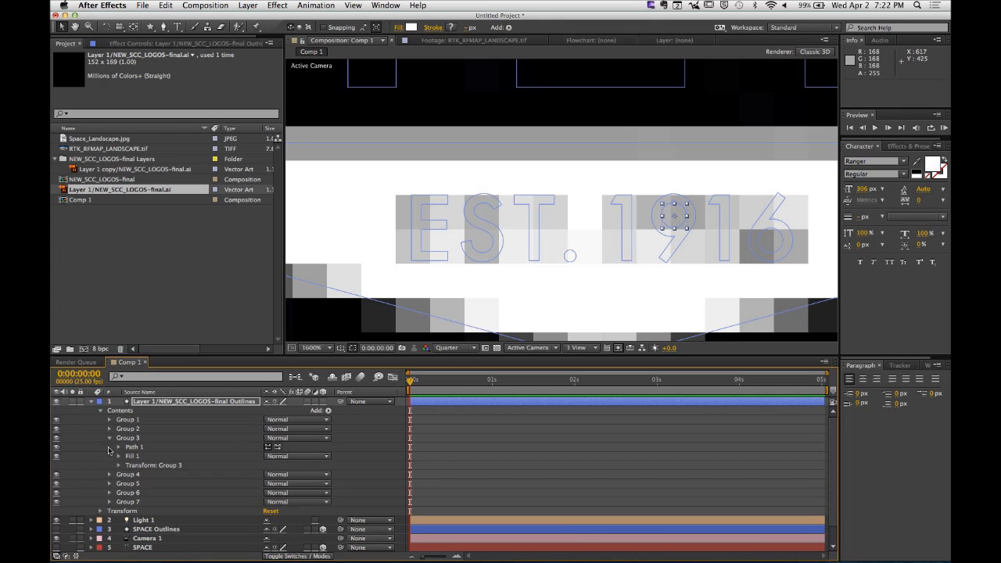
left_click(118, 456)
left_click(269, 484)
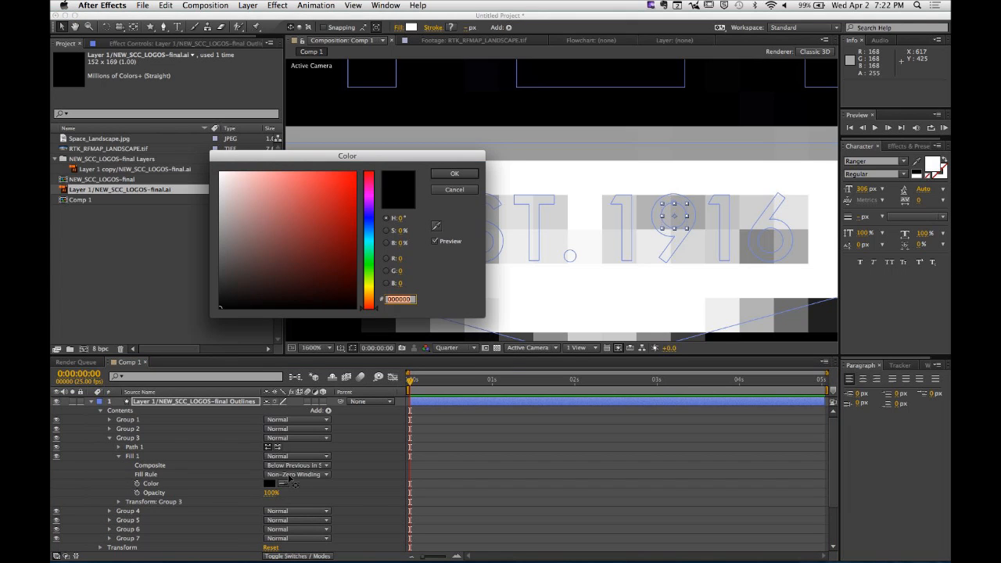
left_click_drag(262, 264, 191, 133)
left_click(118, 455)
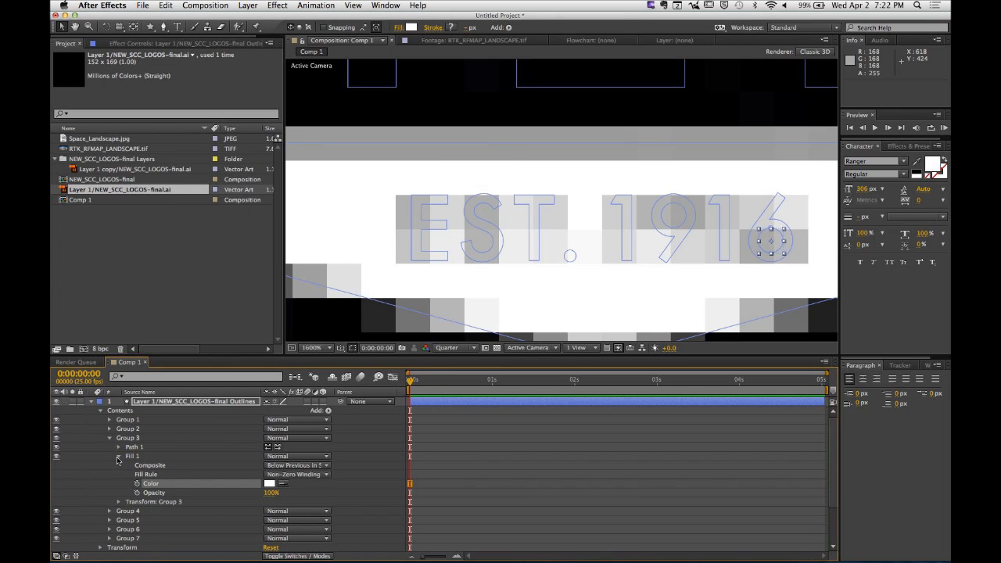
left_click(110, 438)
Step: Set the color of Fill 1 in Group 4 of the logo outlines layer to white
left_click(109, 446)
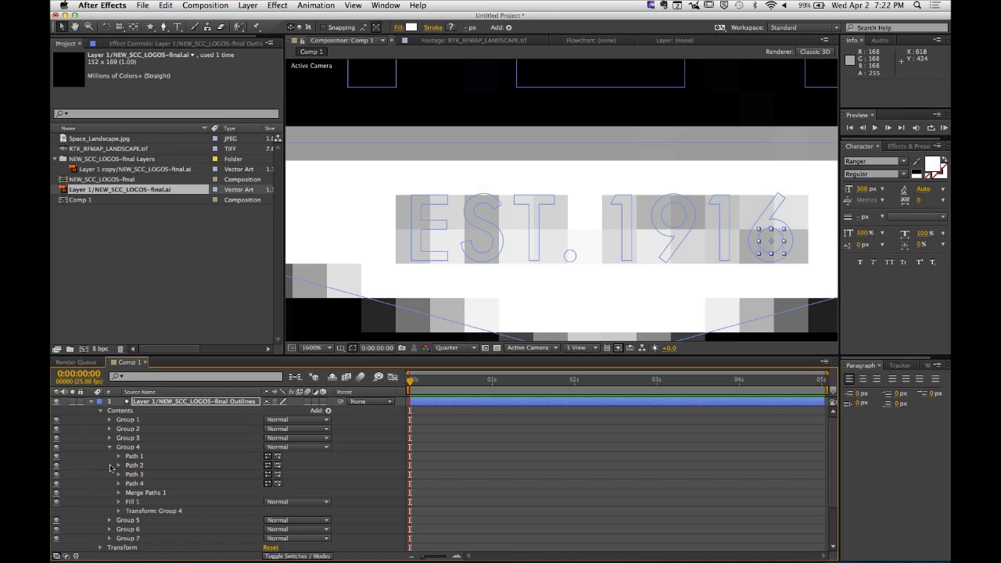
left_click(118, 503)
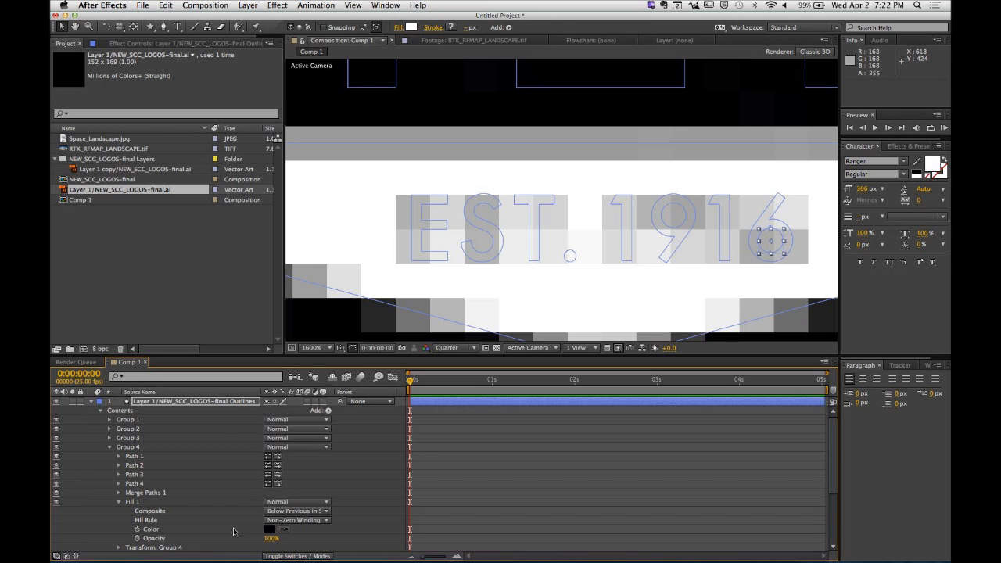
left_click(269, 529)
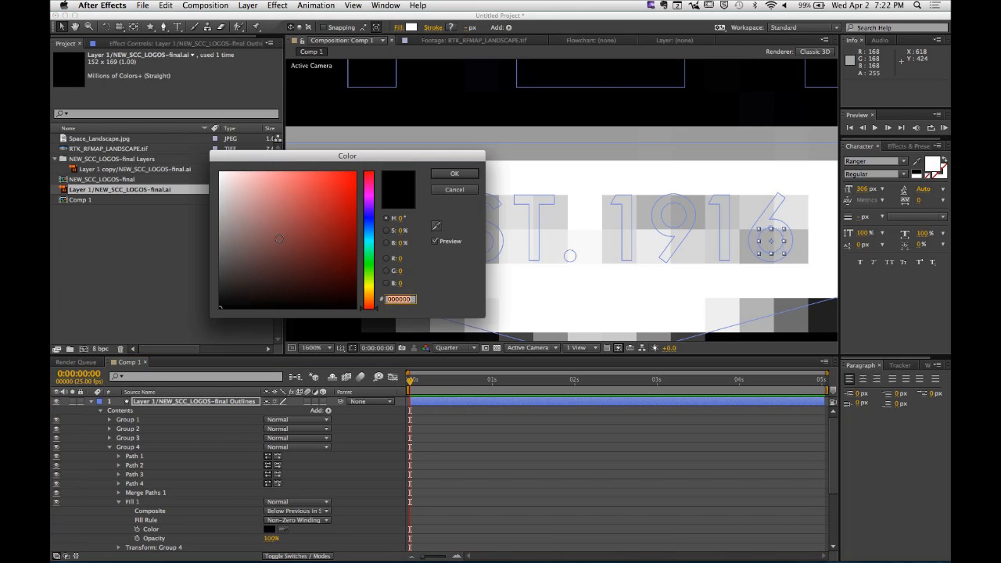
left_click(454, 172)
left_click(110, 448)
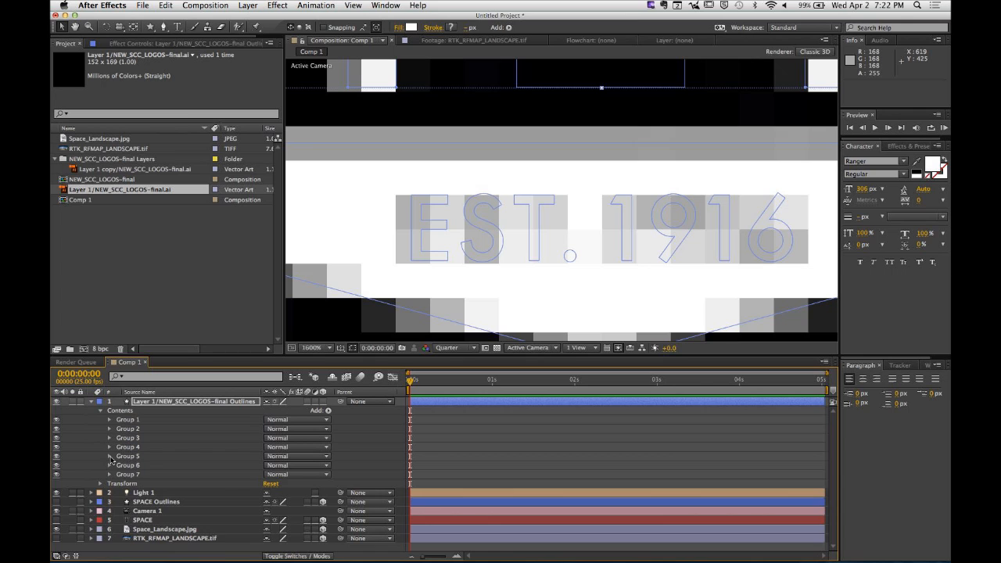
Step: Set the color of Fill 1 in Group 5 of the logo outlines layer to white
left_click(110, 456)
left_click(119, 474)
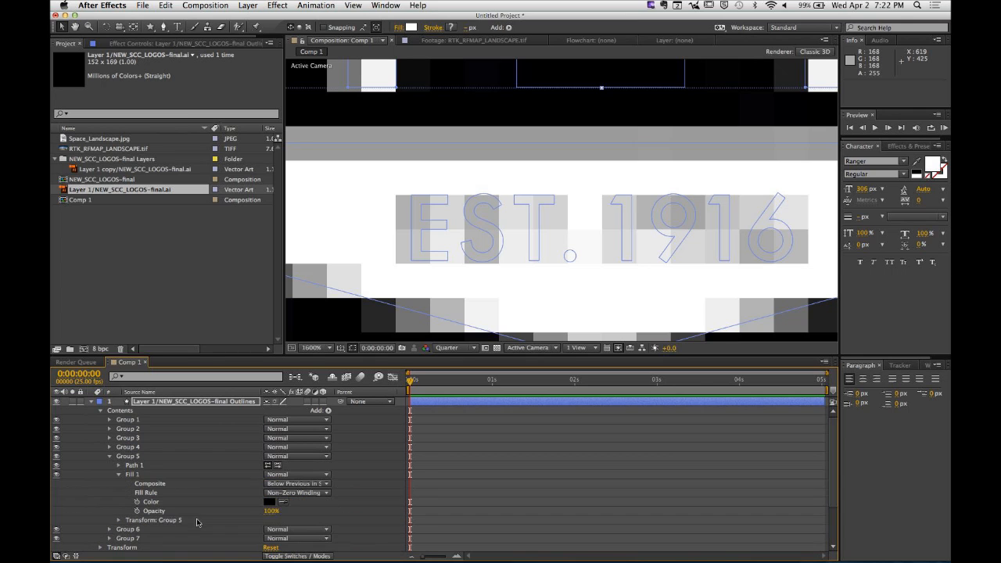
left_click(270, 503)
left_click_drag(258, 235, 218, 171)
left_click(452, 174)
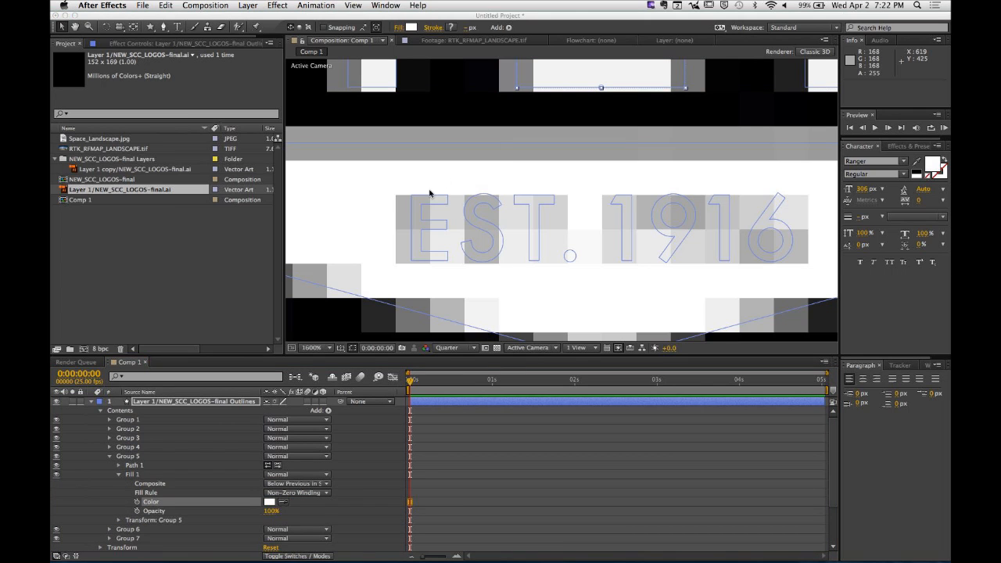
left_click(119, 474)
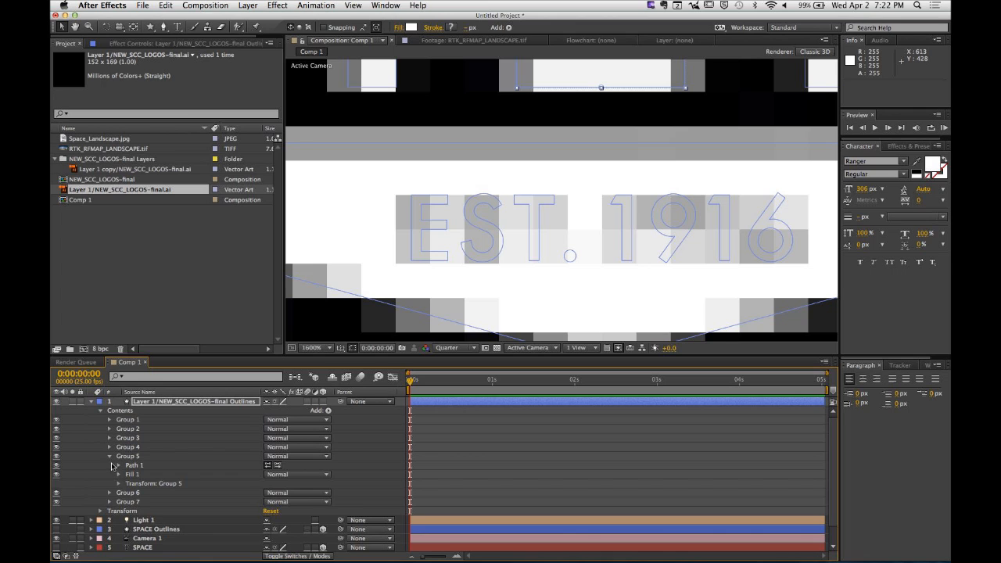
left_click(109, 456)
Step: Set the color of Fill 1 in Group 6 of the logo outlines layer to white
left_click(109, 465)
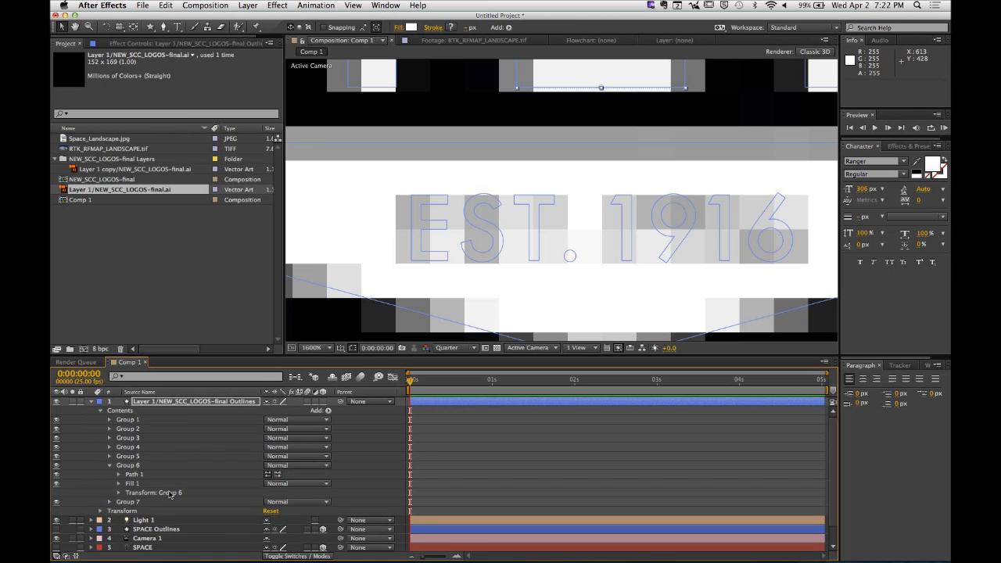
left_click(119, 484)
left_click(269, 511)
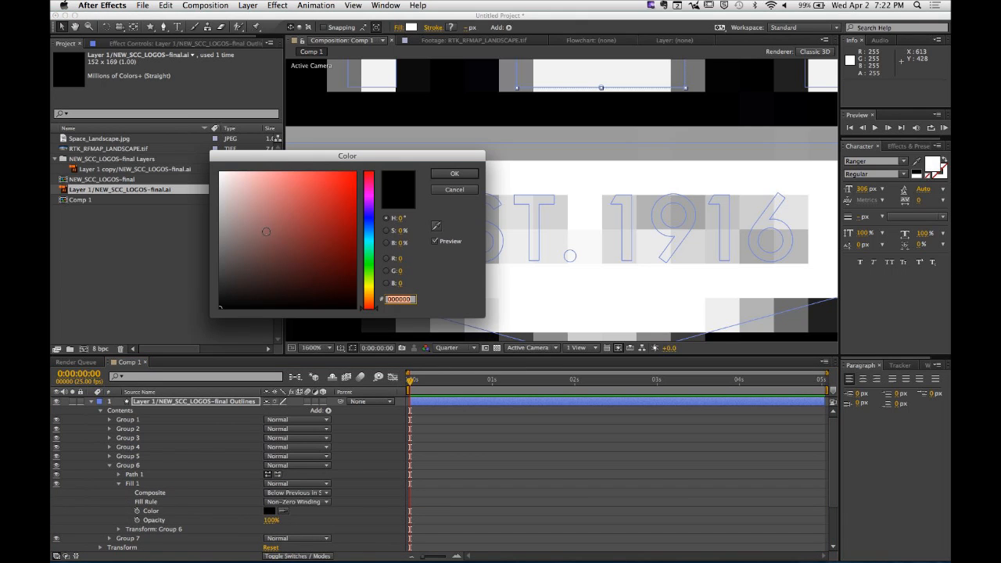
left_click(447, 174)
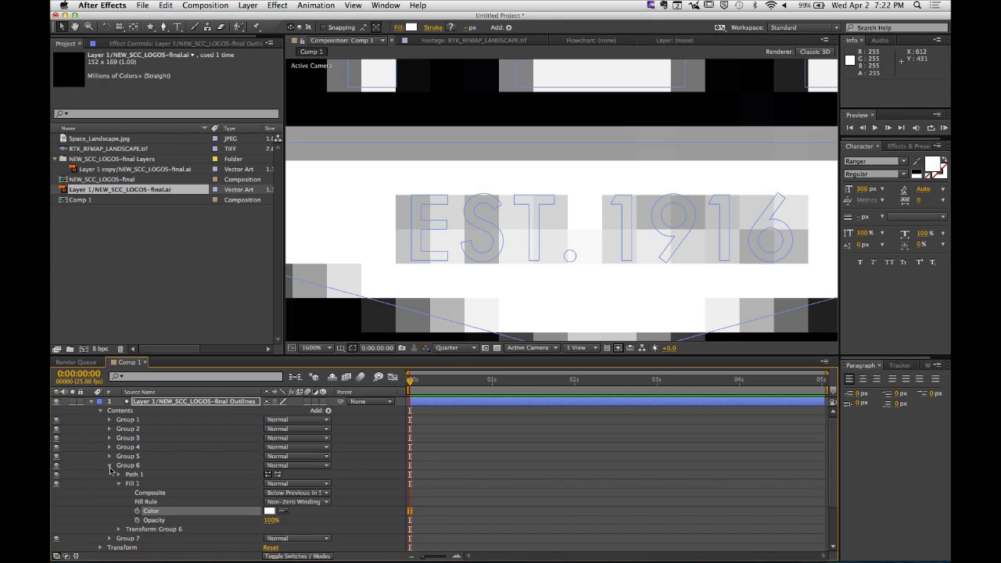
left_click(109, 466)
left_click(112, 484)
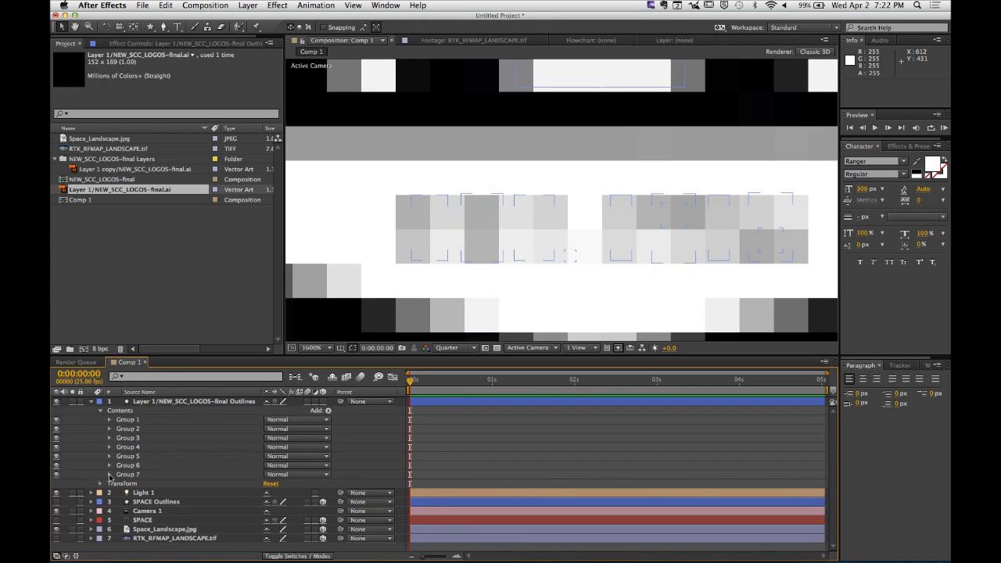
Step: Set the color of Fill 1 in Group 7 to white (FFFFFF) and check the whole logo in the composition
left_click(109, 475)
left_click(119, 493)
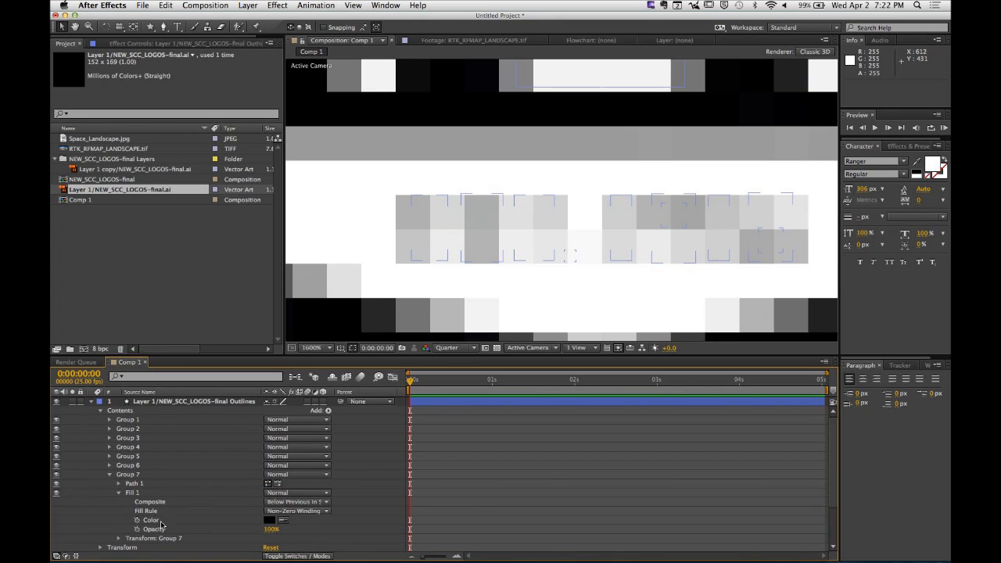
left_click(270, 522)
type("ffffff")
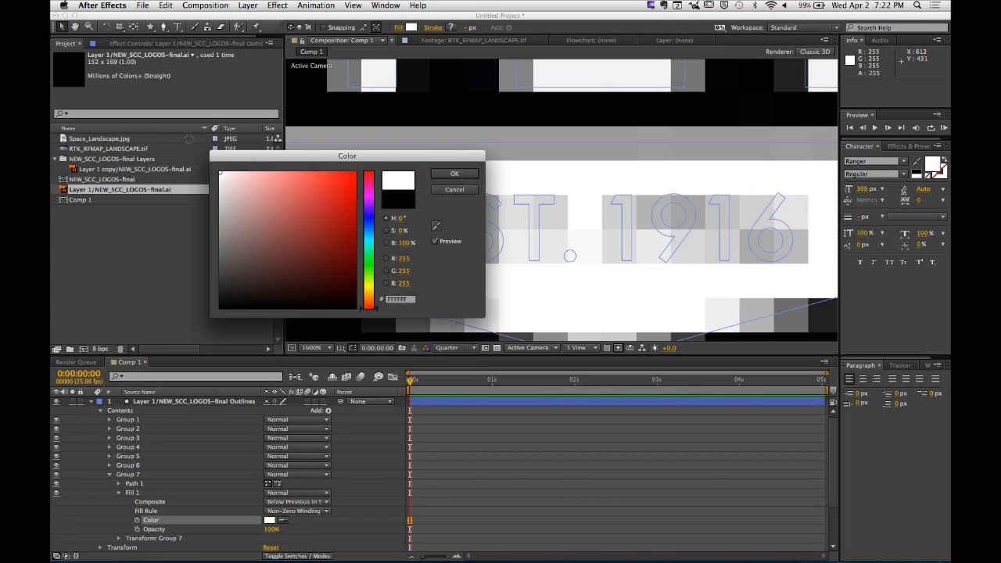
left_click(465, 177)
key("comma")
key("comma")
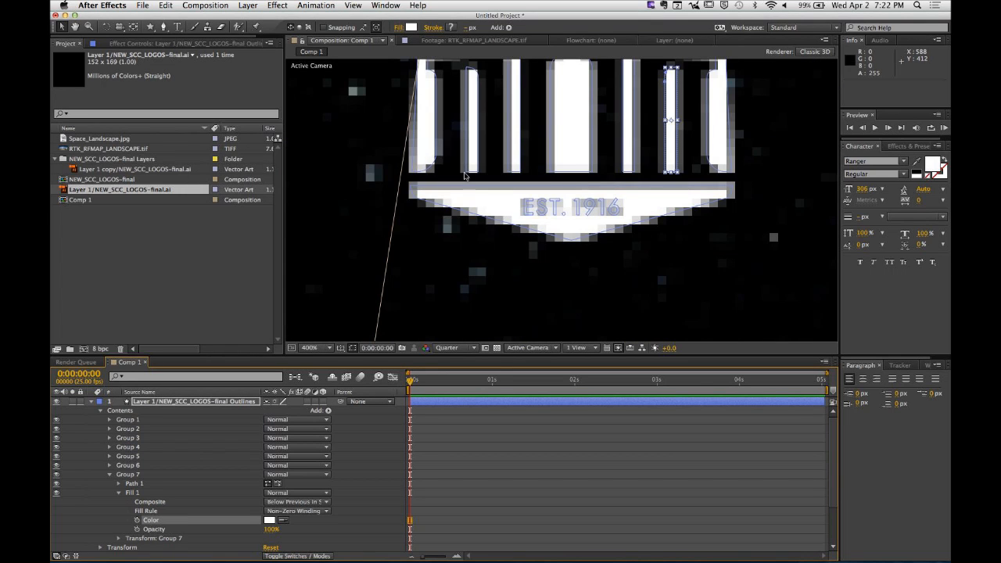
left_click_drag(571, 119, 563, 218)
key("comma")
left_click_drag(562, 181, 556, 195)
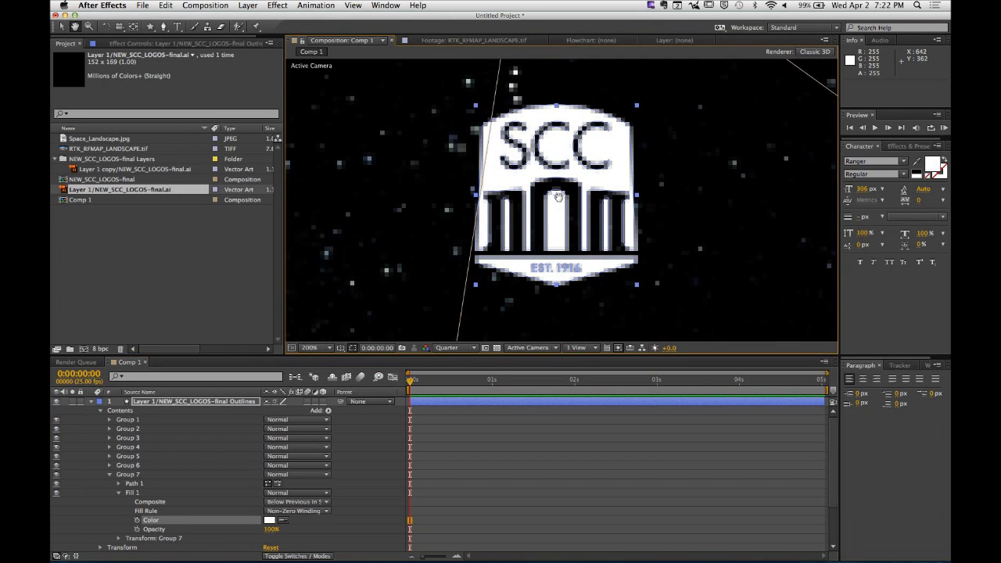
left_click(110, 474)
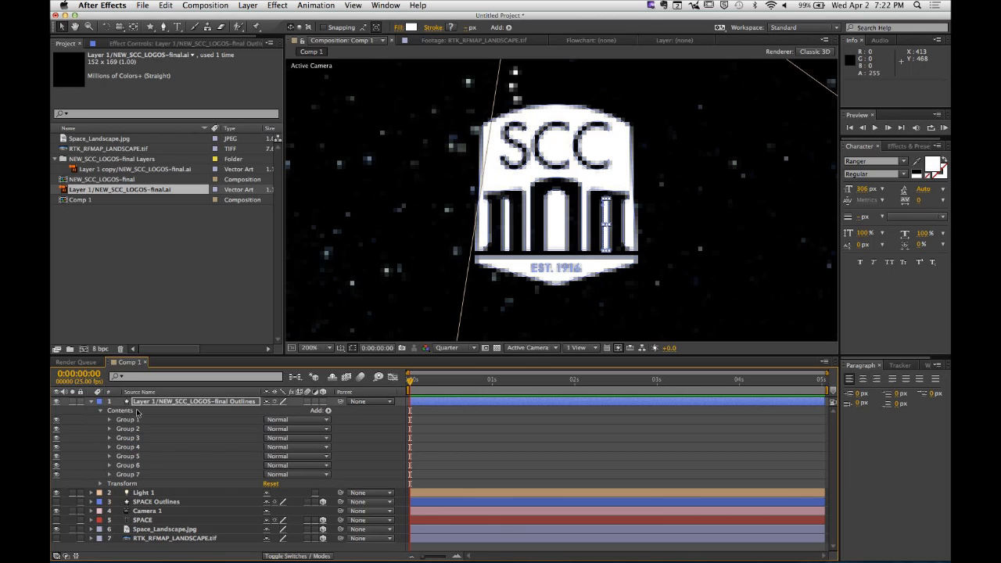
Step: Turn the logo outlines layer into a 3D layer and bring the full composition into view
left_click(323, 401)
key("comma")
key("comma")
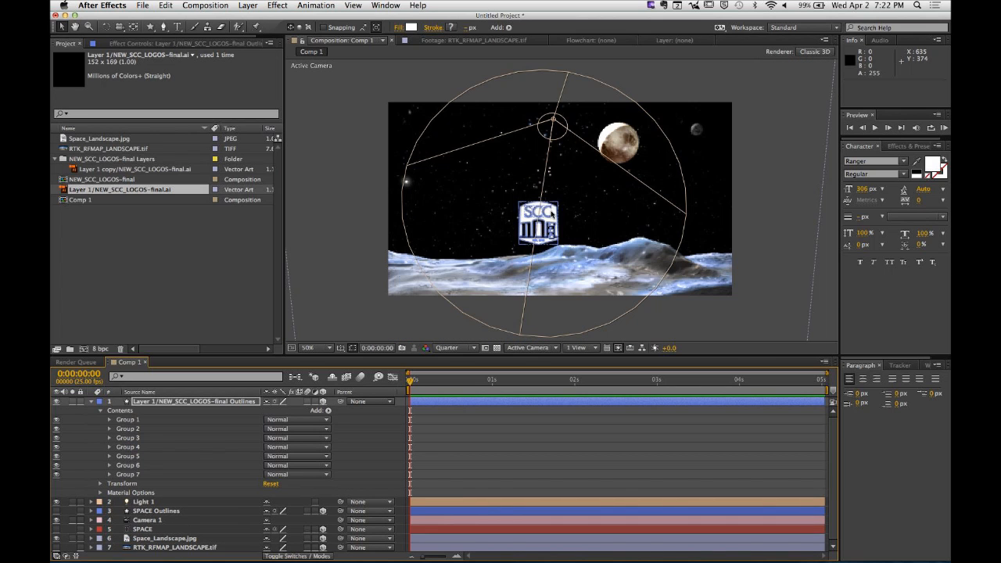
left_click_drag(562, 210, 577, 186)
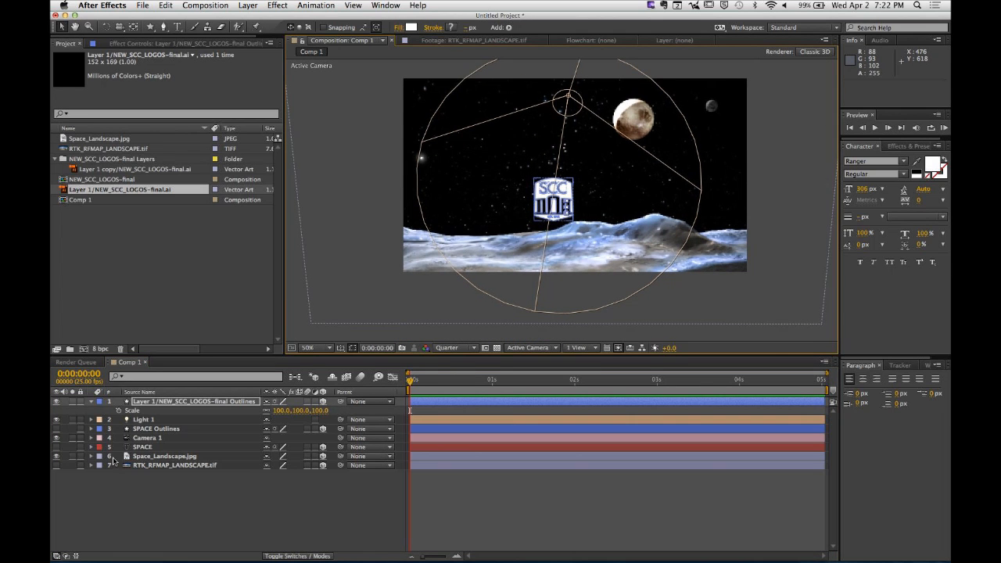
Step: Scale the logo outlines layer to 328% and move it up and right to about 699, 277.5
key("s")
left_click_drag(281, 410, 413, 420)
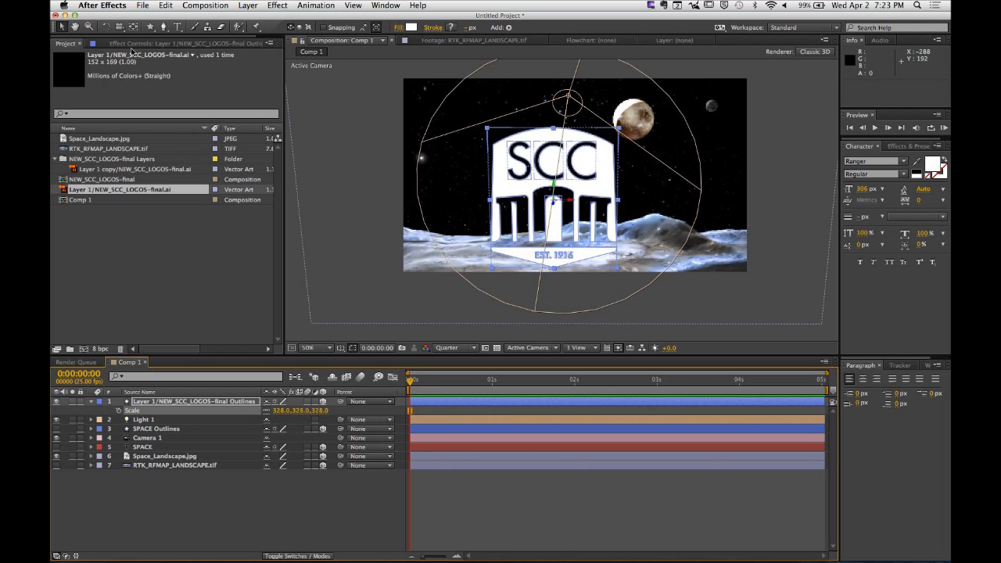
left_click_drag(557, 185, 572, 163)
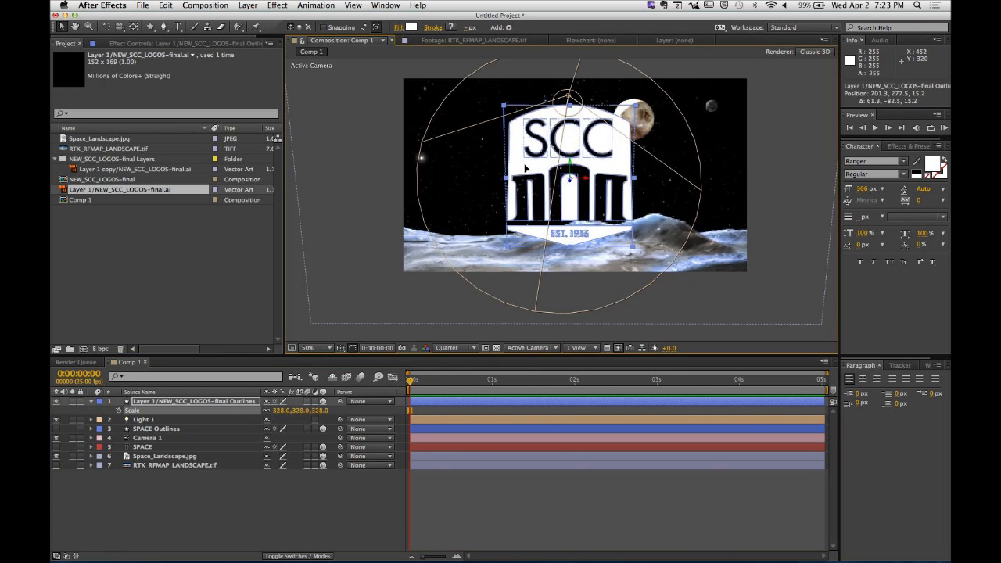
left_click(284, 499)
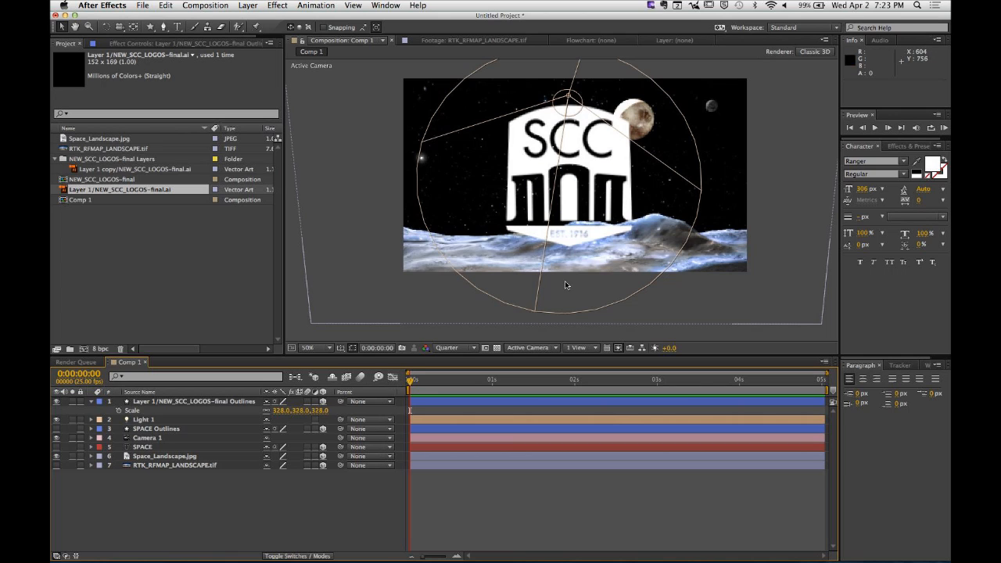
Step: Change the renderer of Comp 1 to Ray-traced 3D in the composition settings
left_click(94, 402)
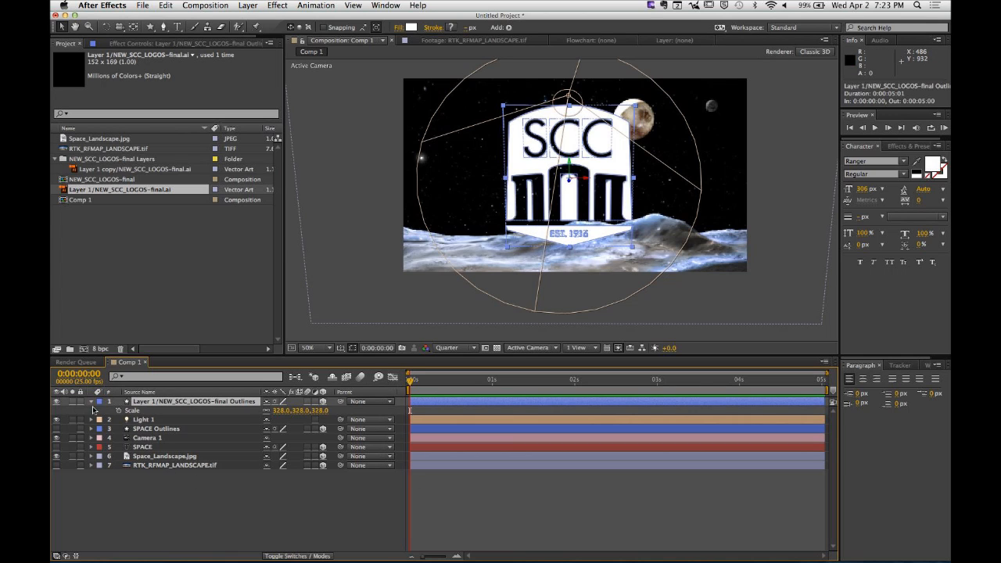
left_click(91, 404)
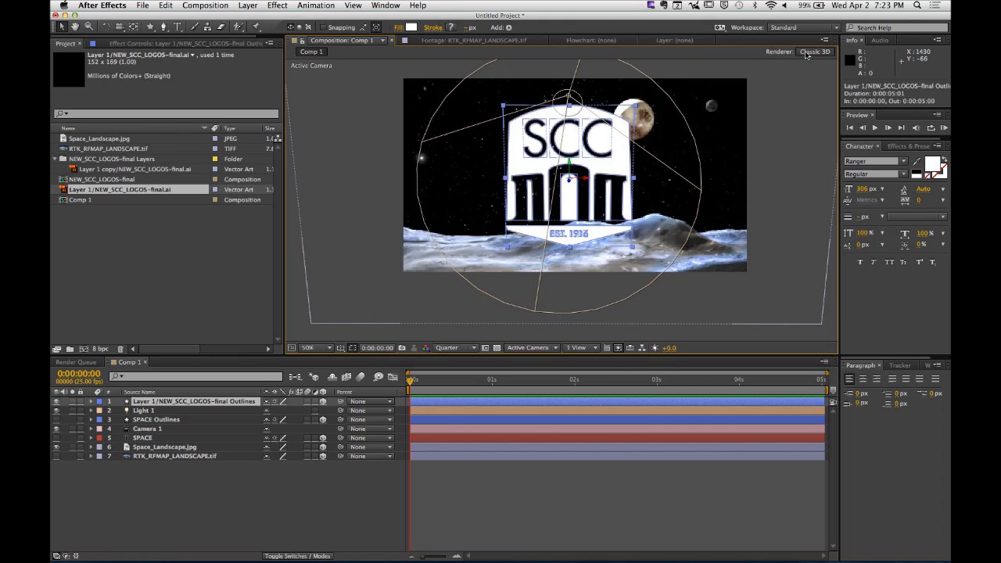
key("super+k")
left_click(505, 197)
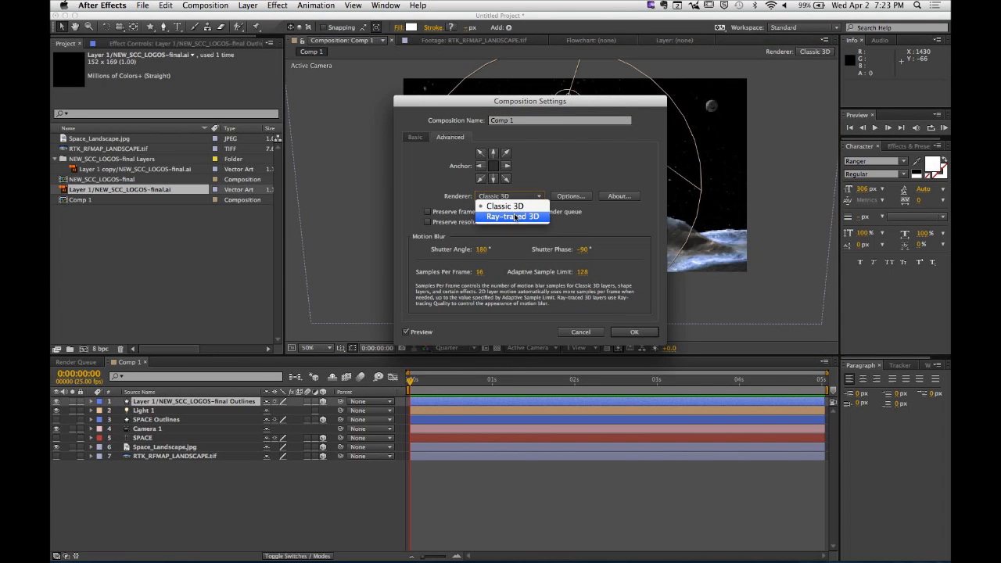
left_click(516, 214)
left_click(631, 333)
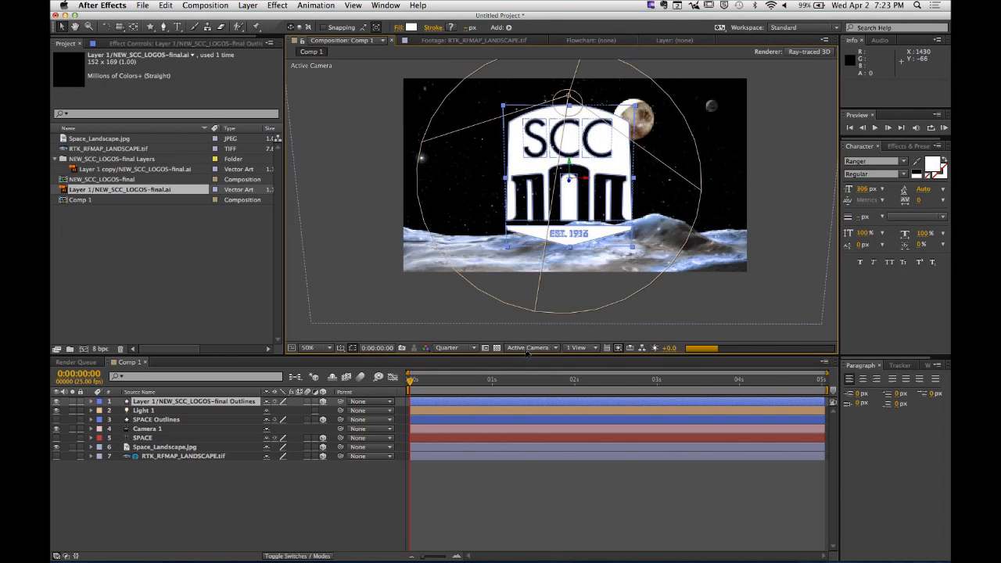
left_click(246, 489)
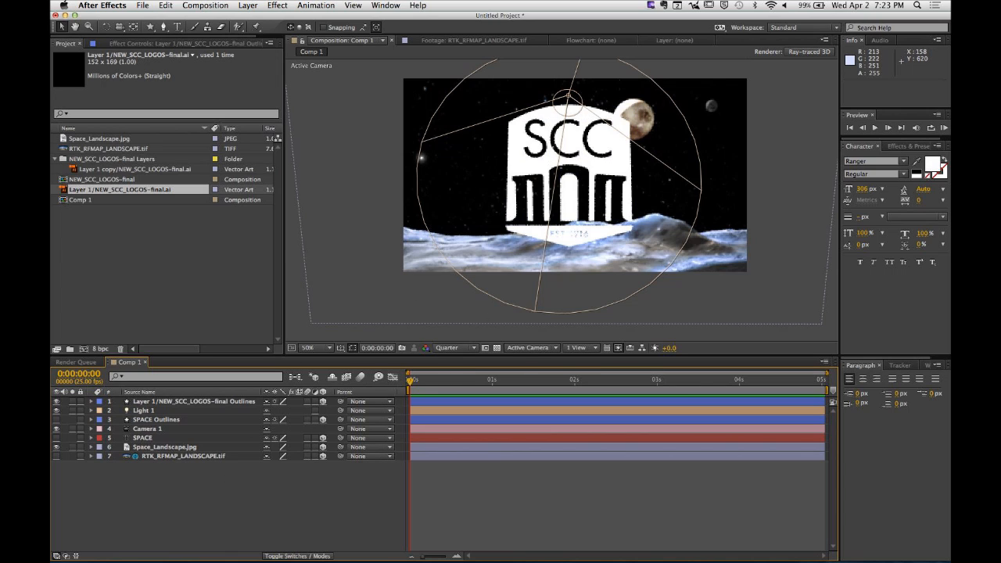
Step: Set the Extrusion Depth in the logo outlines layer's Geometry Options to 46
left_click(90, 402)
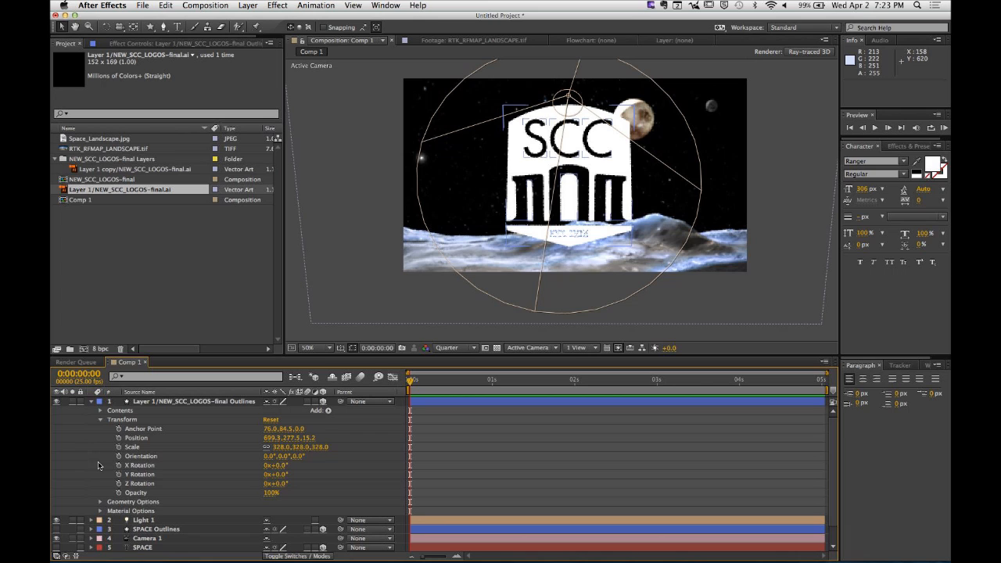
left_click(100, 420)
left_click(100, 429)
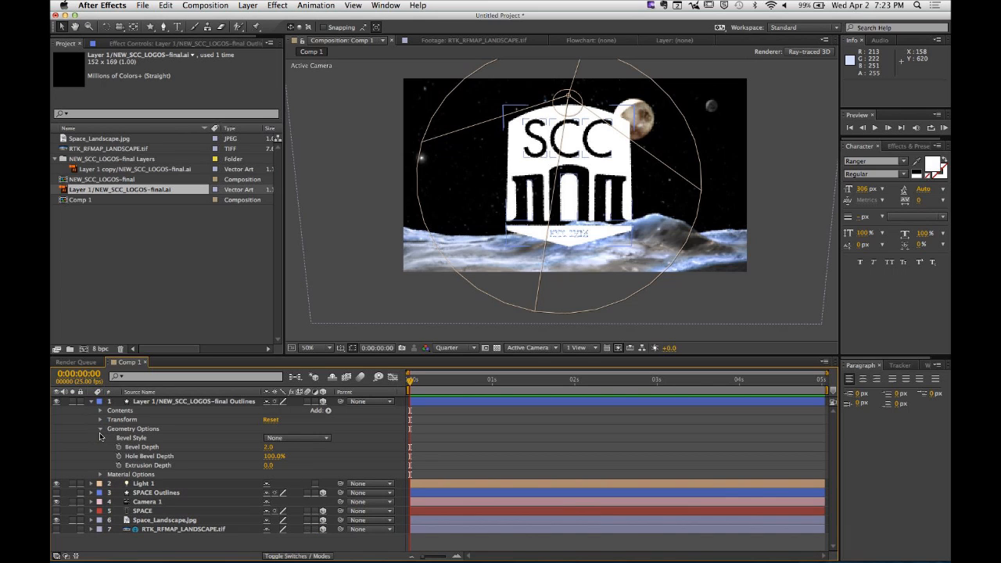
left_click_drag(269, 465, 291, 465)
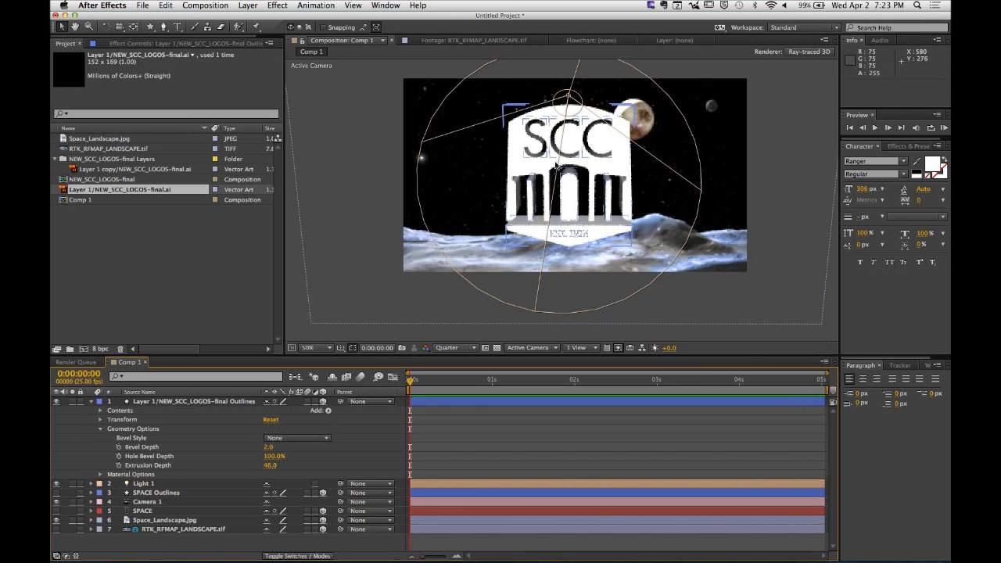
Step: Orbit the camera around the extruded SCC logo to view its depth, and bring it back to a near-frontal view
left_click(119, 29)
mouse_move(598, 187)
left_mouse_down()
mouse_move(566, 183)
mouse_move(542, 197)
left_mouse_up()
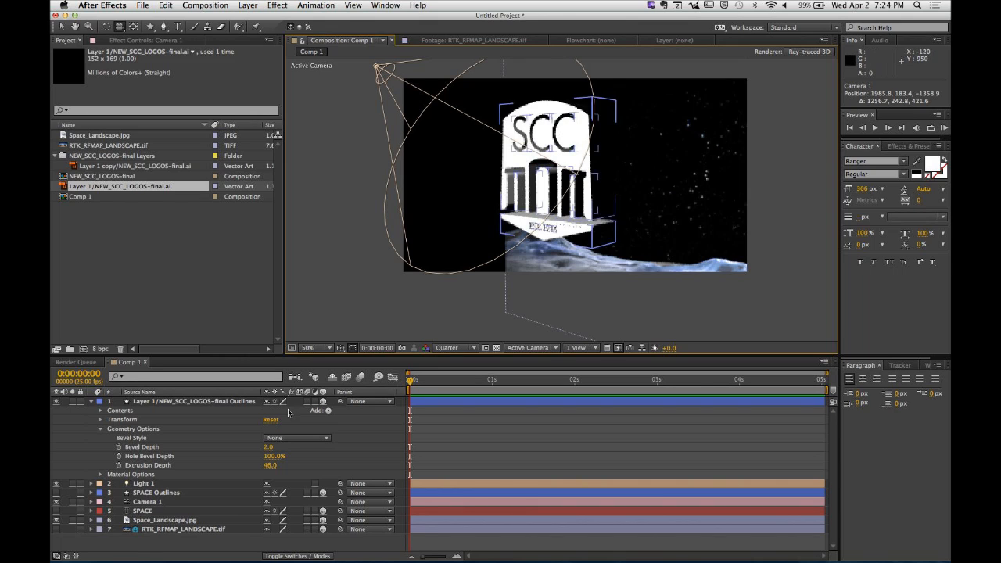
left_click_drag(546, 190, 585, 191)
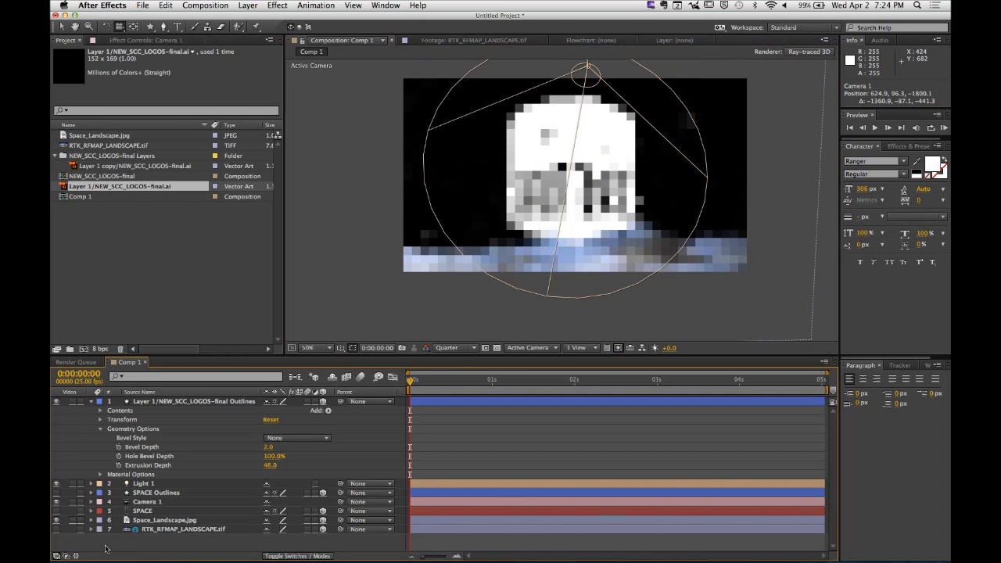
Step: Turn on the RTK_RFMAP_LANDSCAPE.tif layer and set the logo outlines layer's Reflection Intensity to 50% in its Material Options
left_click(57, 531)
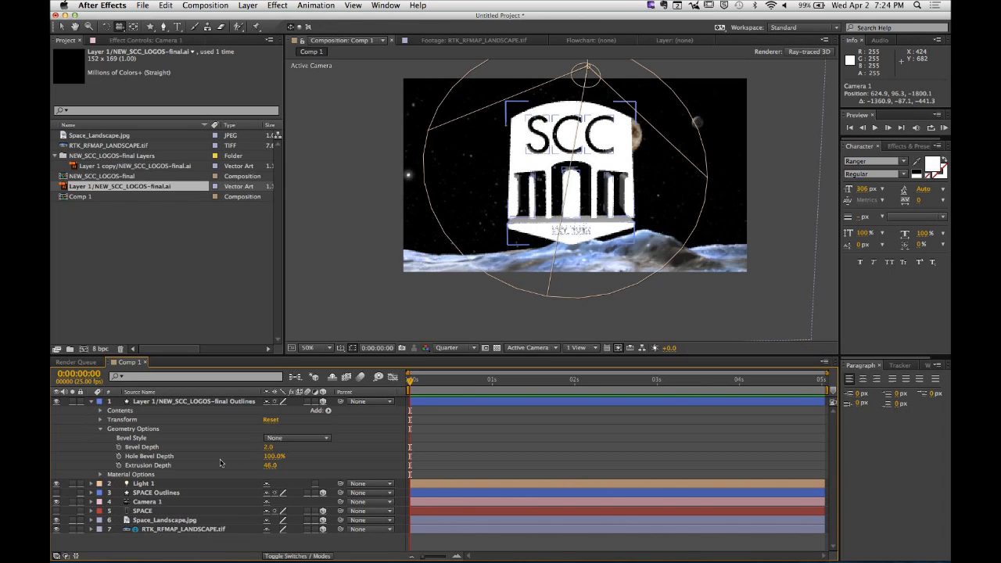
left_click(90, 401)
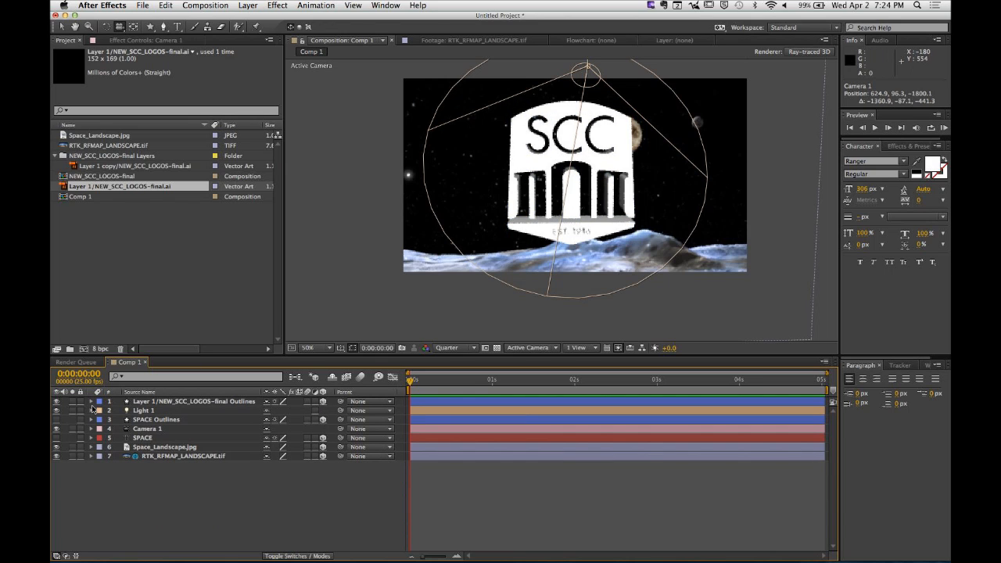
left_click(91, 402)
left_click(100, 472)
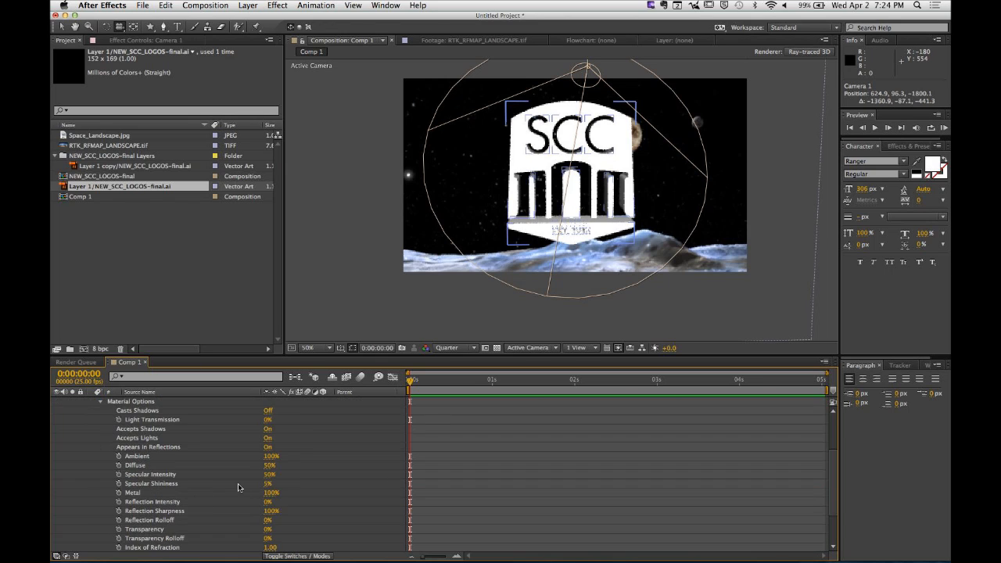
scroll(138, 504, "down", 5)
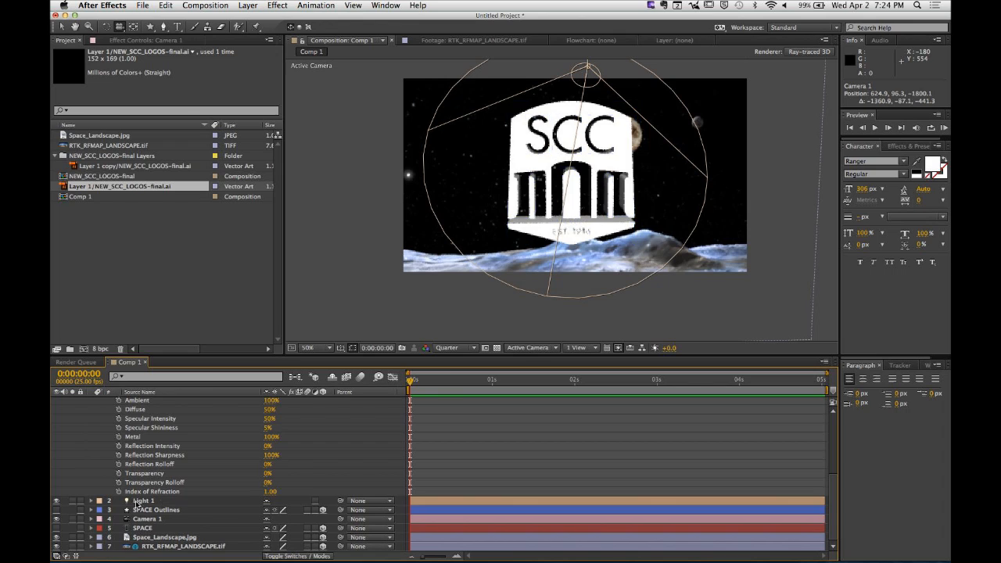
left_click(269, 447)
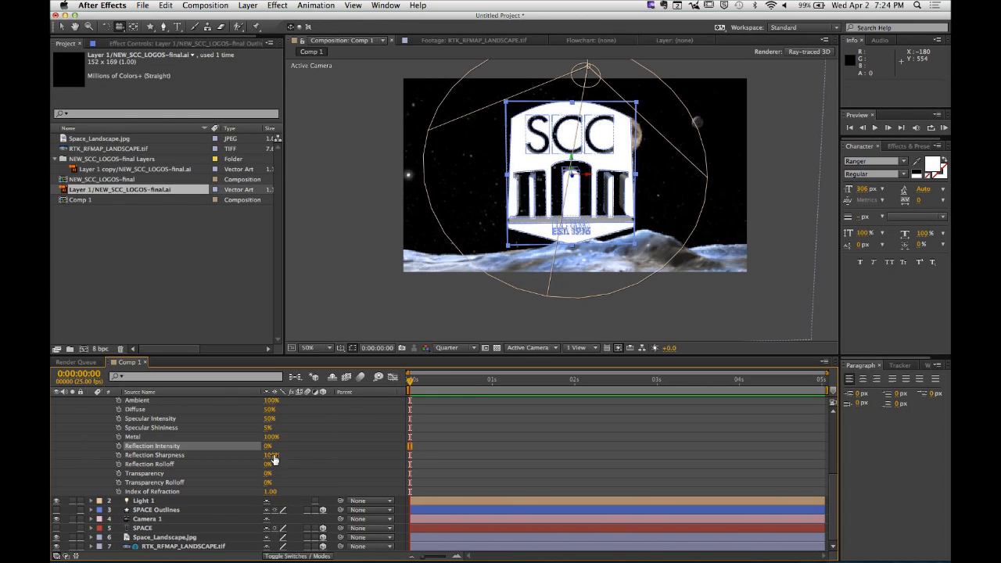
left_click(267, 447)
type("50")
key("Return")
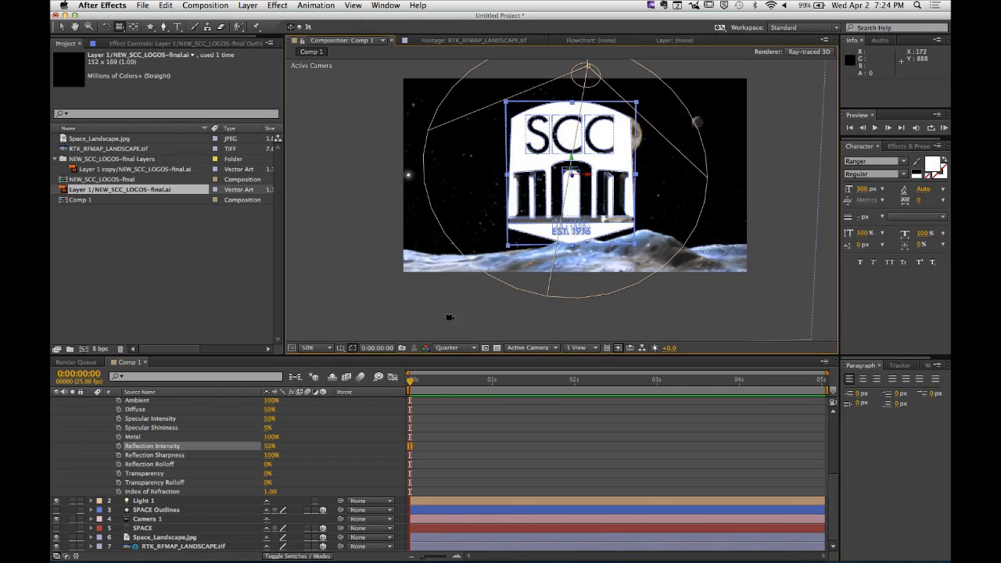
Step: Collapse the logo outlines layer's properties and orbit the camera to view the reflective logo from the side with the moon in frame
scroll(126, 439, "up", 5)
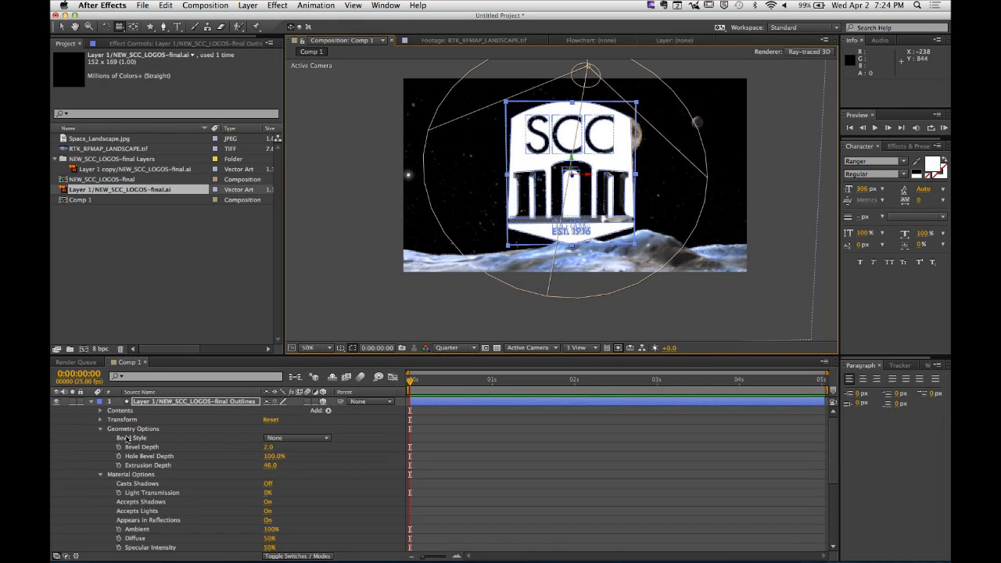
left_click(91, 401)
left_click(285, 483)
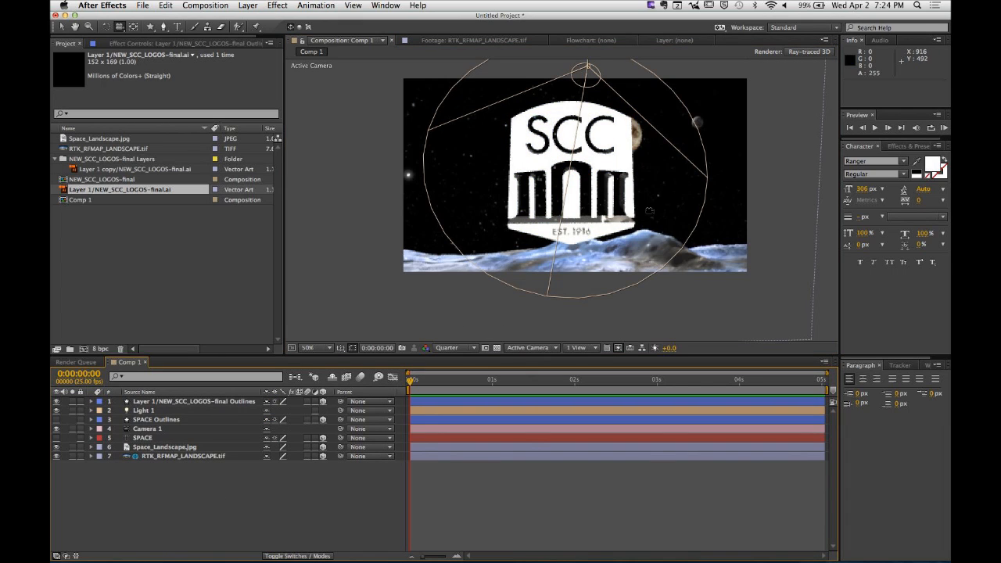
left_click_drag(666, 191, 645, 193)
left_click(328, 487)
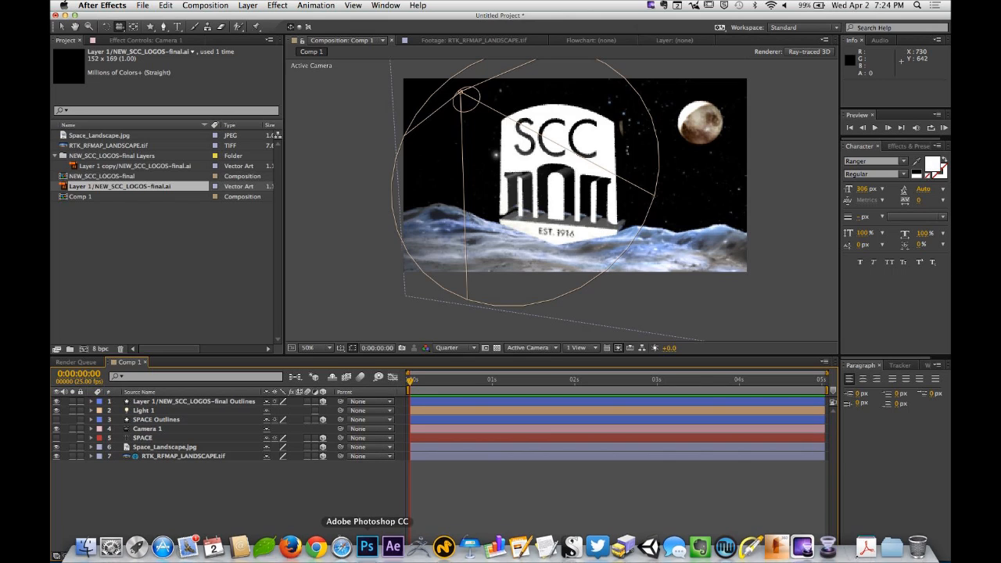
Step: Switch to Google Chrome, raise the sound volume and show the Video Copilot Element 3D Introduction video full screen
left_click(319, 550)
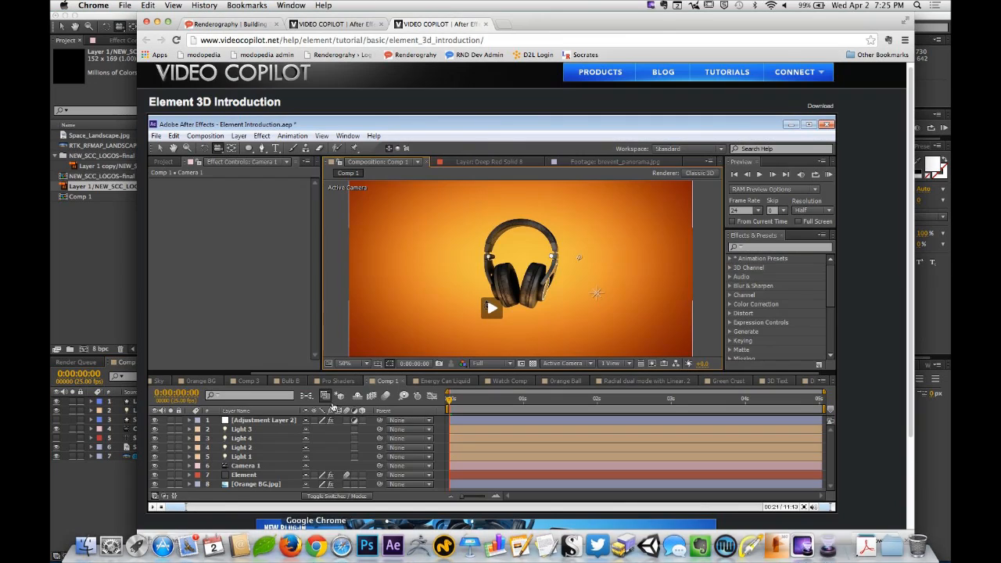
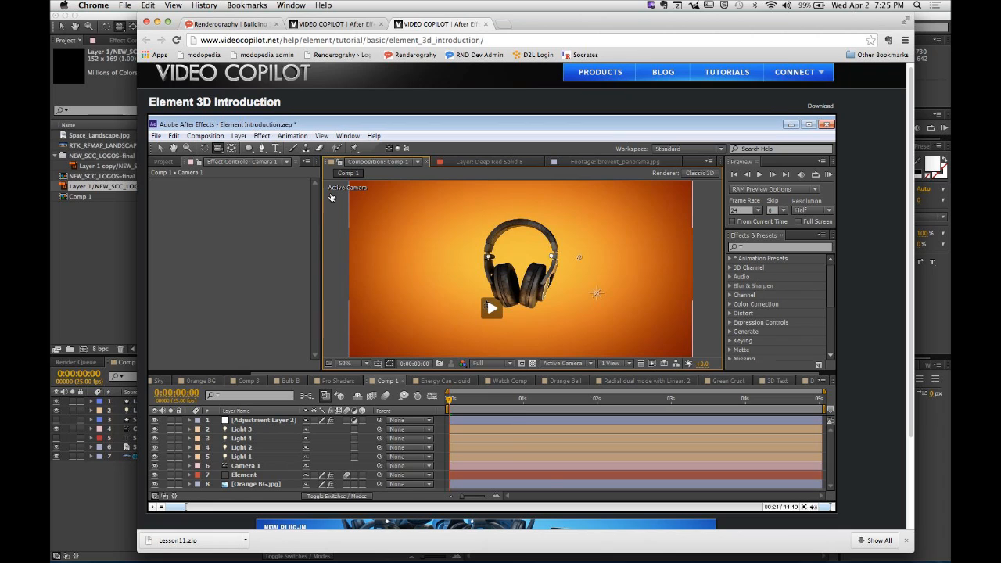
key("XF86AudioRaiseVolume")
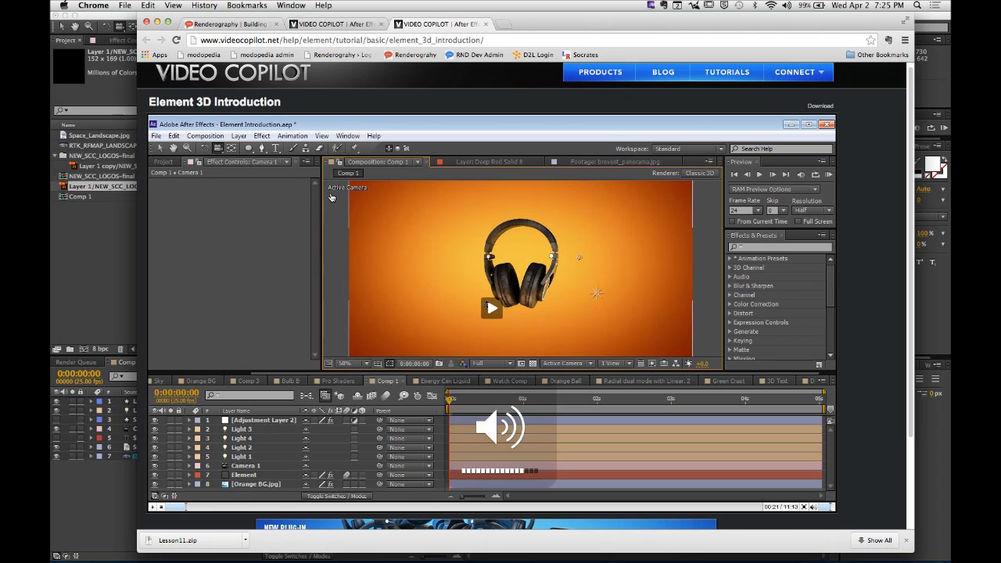
left_click(805, 508)
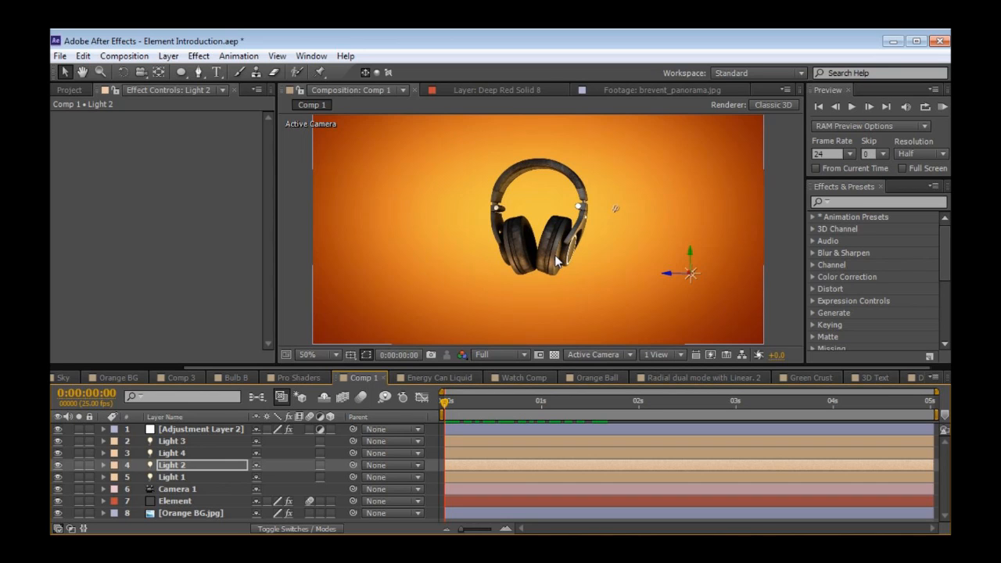
Step: Scrub Comp 1 to 0:00:01:05 and orbit around the scattered headphones in a maximized composition view
left_click_drag(449, 414, 562, 420)
scroll(595, 242, "up", 1)
key("grave")
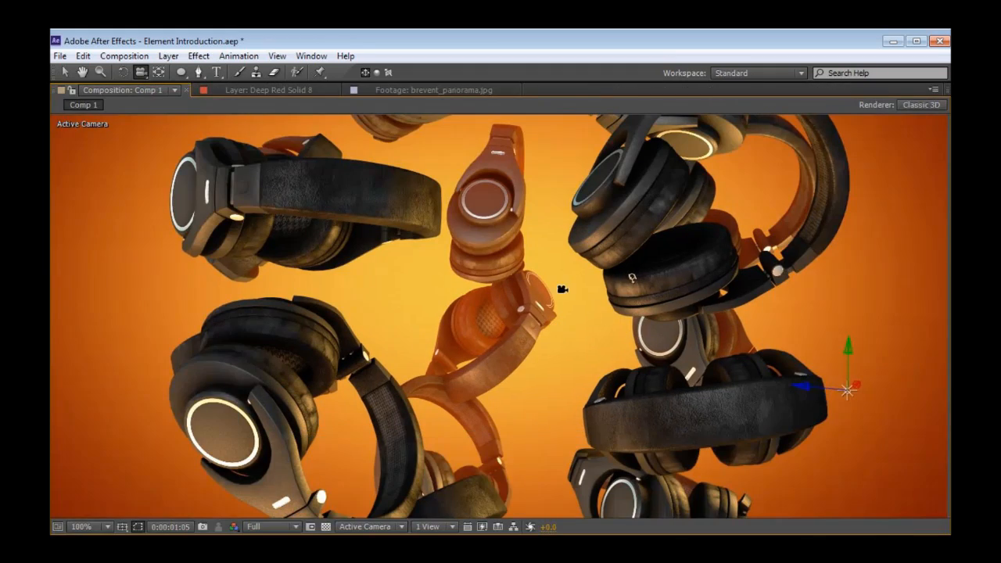
left_click_drag(639, 322, 618, 281)
key("v")
scroll(498, 278, "down", 1)
key("grave")
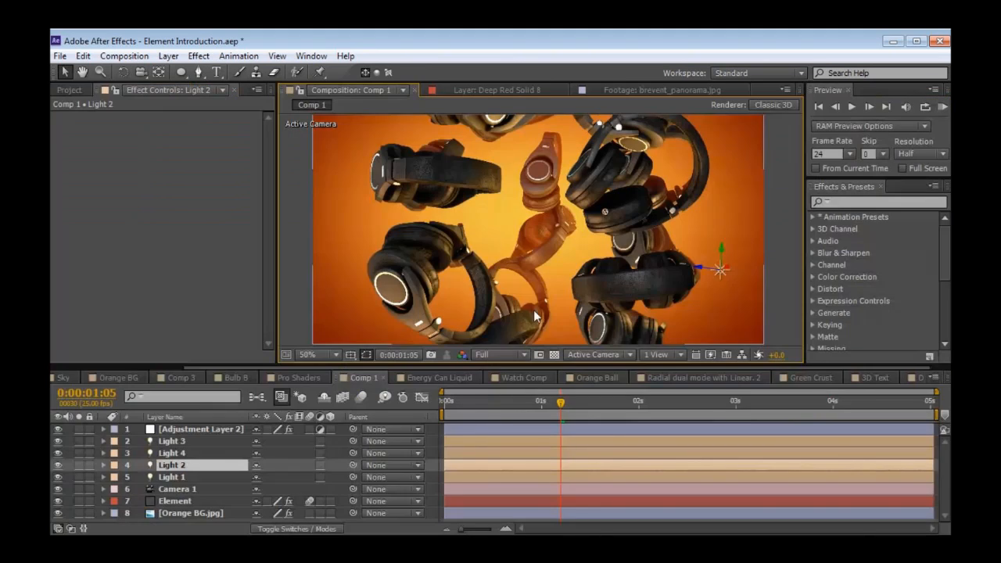
Step: Turn on Depth of Field in Camera 1's options and inspect the blurred headphones in a maximized composition view
left_click(191, 487)
key("a")
key("a")
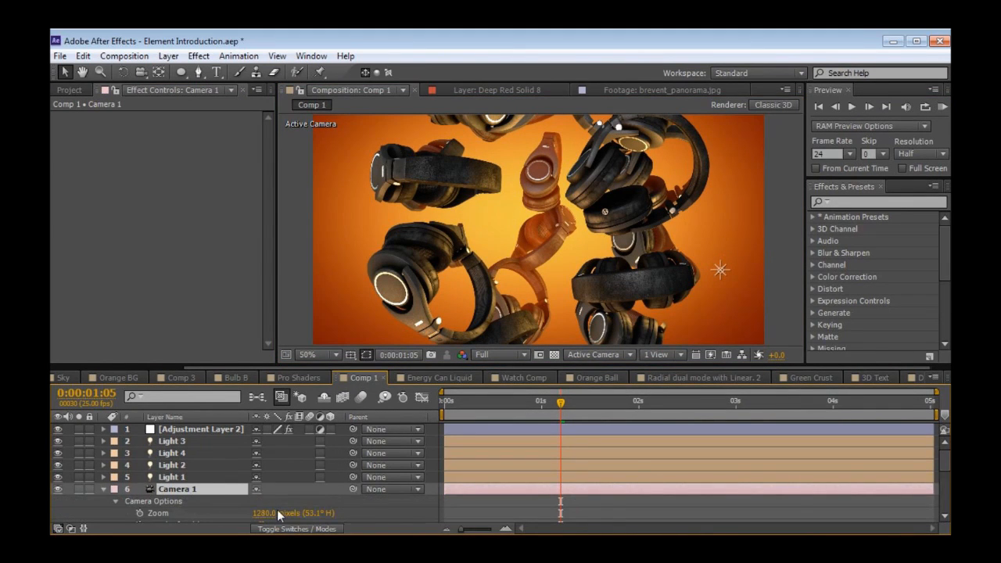
scroll(266, 493, "down", 2)
left_click(257, 453)
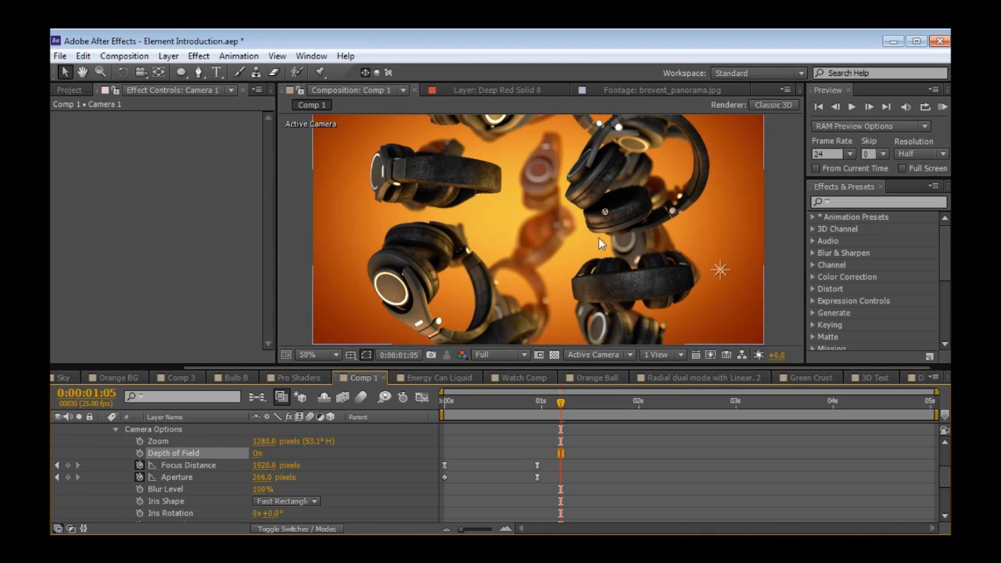
scroll(589, 206, "up", 2)
key("grave")
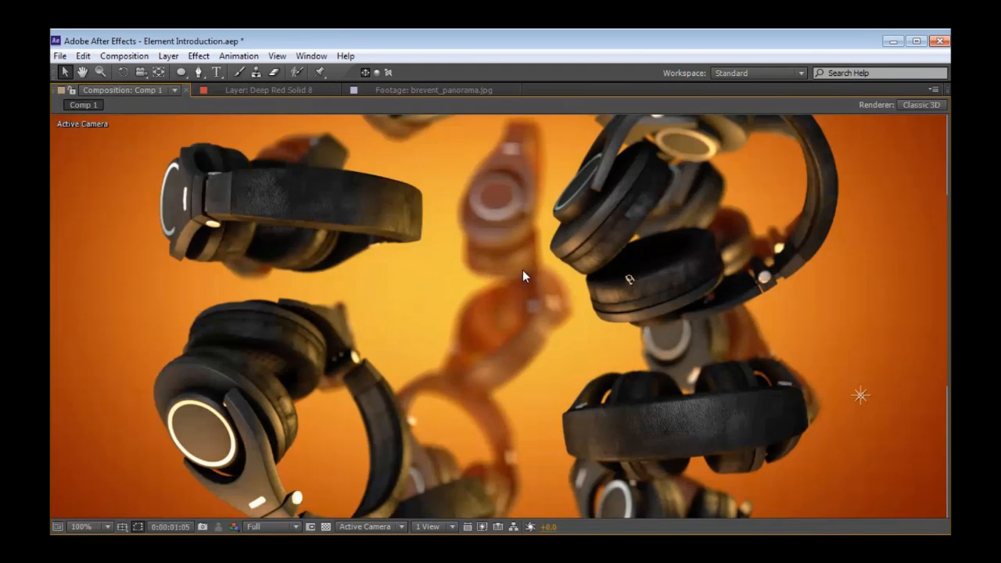
left_click_drag(517, 313, 568, 339)
key("grave")
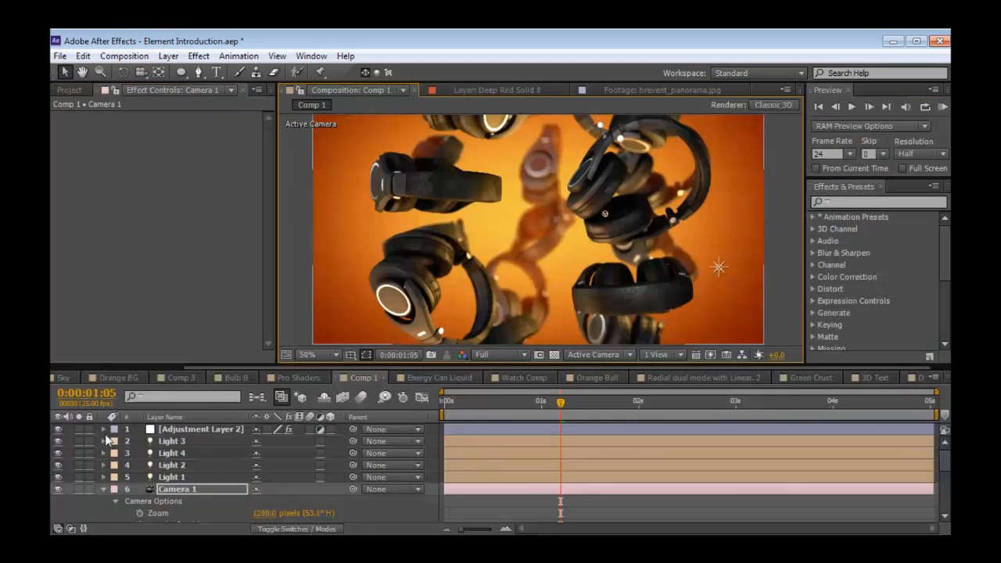
Step: Turn off Camera 1's Depth of Field, collapse its options and select the Element layer
left_click(106, 490)
key("a")
key("a")
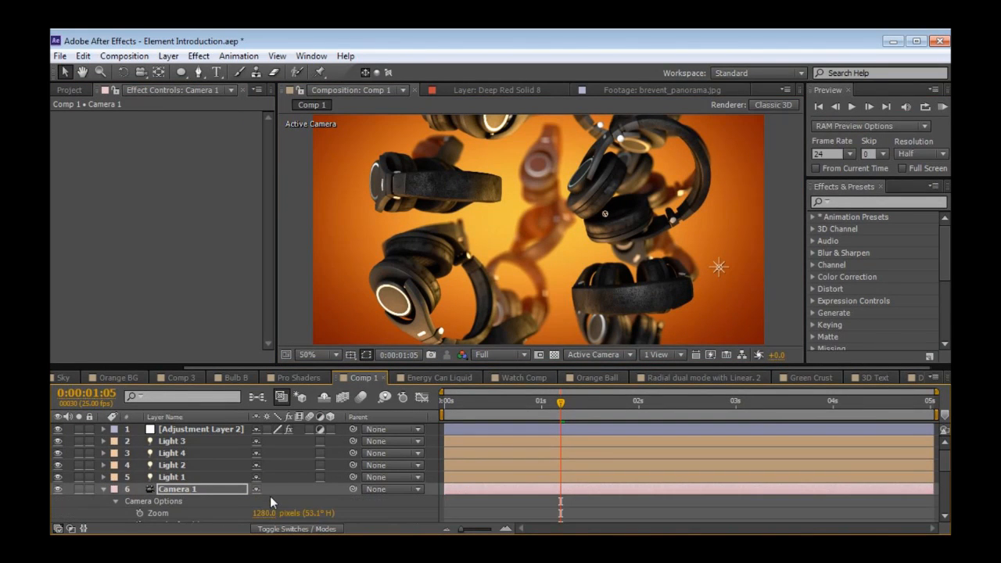
scroll(266, 510, "down", 2)
scroll(709, 444, "up", 2)
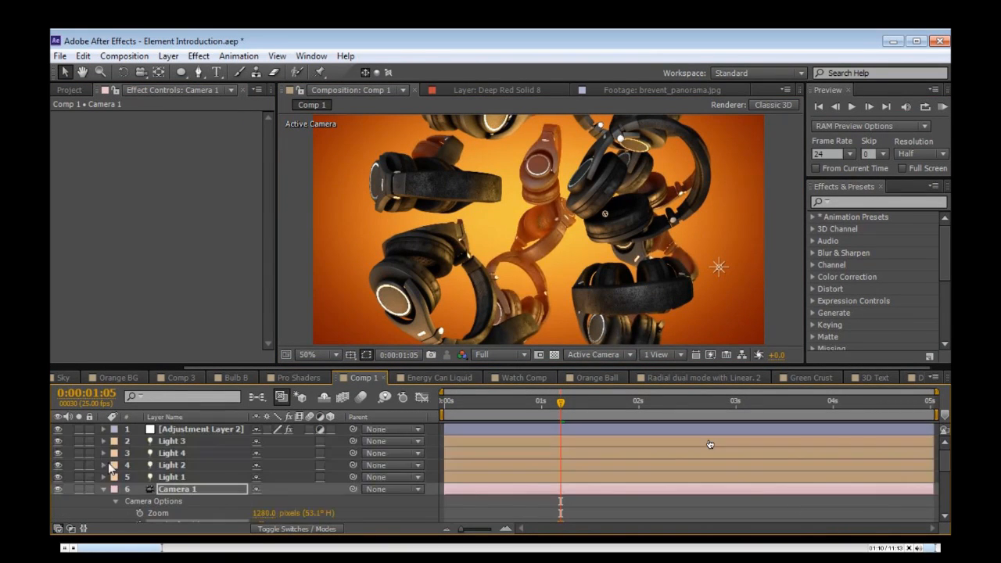
left_click(105, 489)
left_click(187, 502)
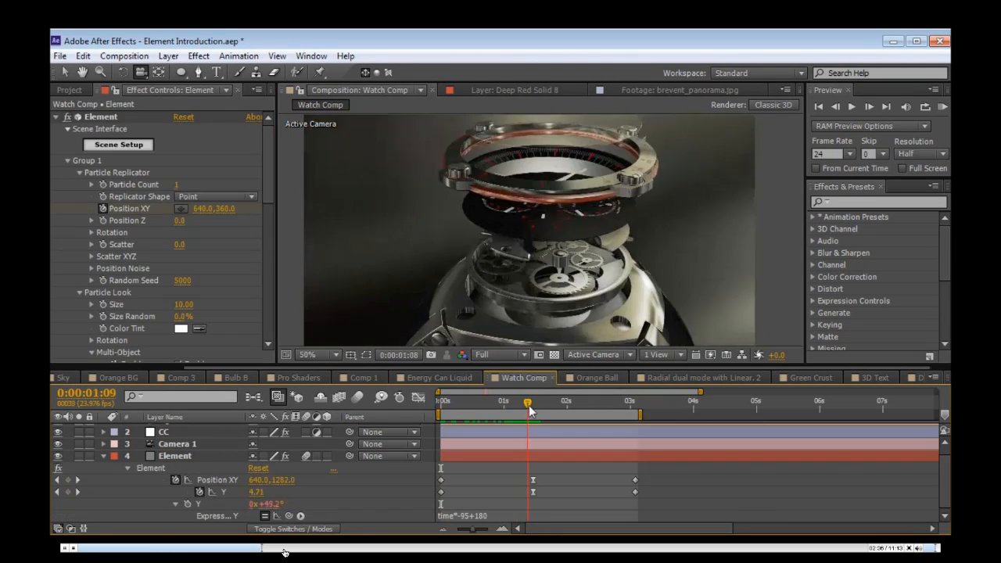
Step: Scrub the Watch Comp's exploded watch animation toward its start and skip ahead in the introduction video
left_click_drag(530, 407, 389, 419)
left_click(286, 551)
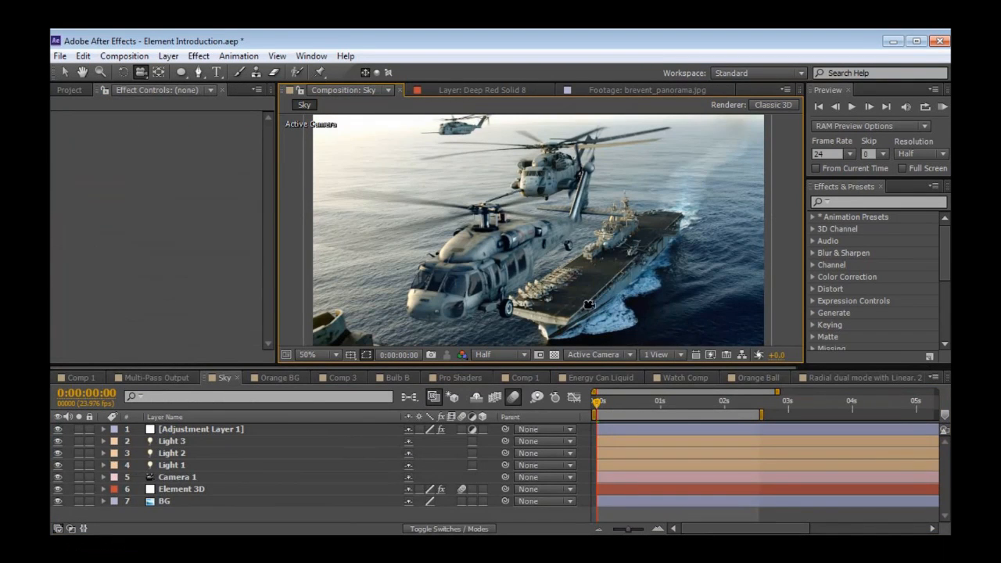
Step: Reveal Light 2's Position in the Sky composition and set it to -616.7, -3.3, 605.6
mouse_move(512, 242)
left_mouse_down()
mouse_move(479, 236)
mouse_move(486, 265)
mouse_move(506, 241)
left_mouse_up()
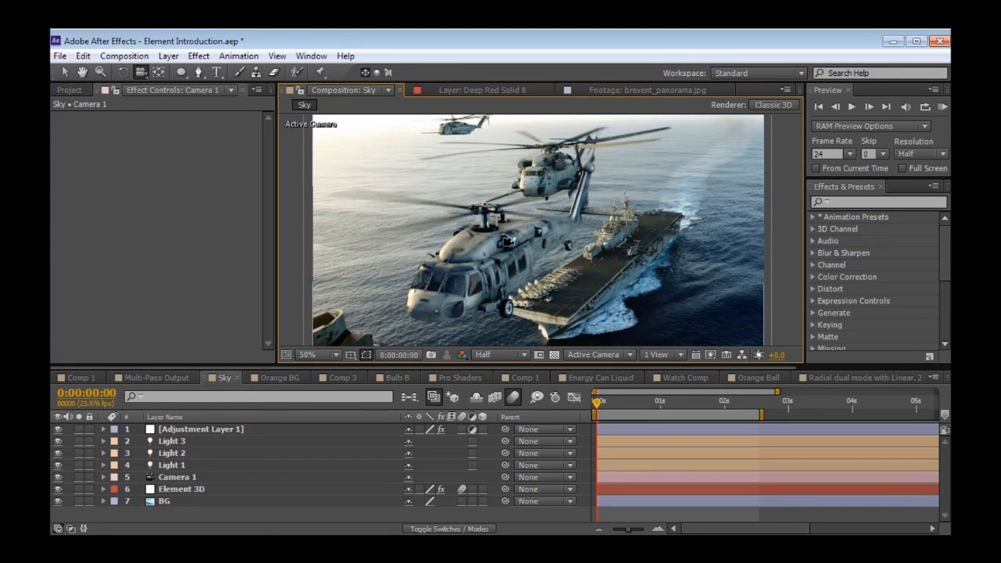
left_click(188, 489)
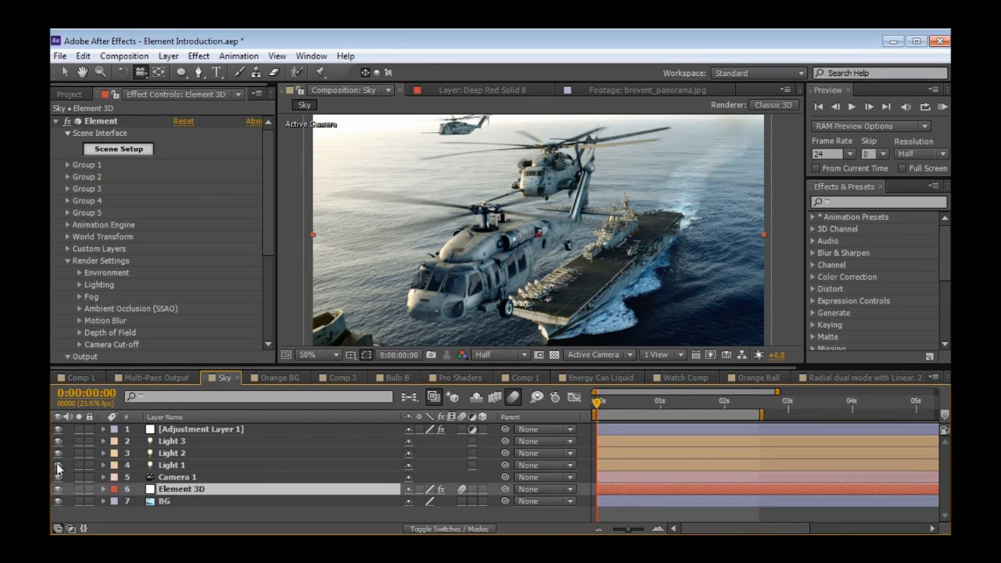
left_click(202, 455)
key("p")
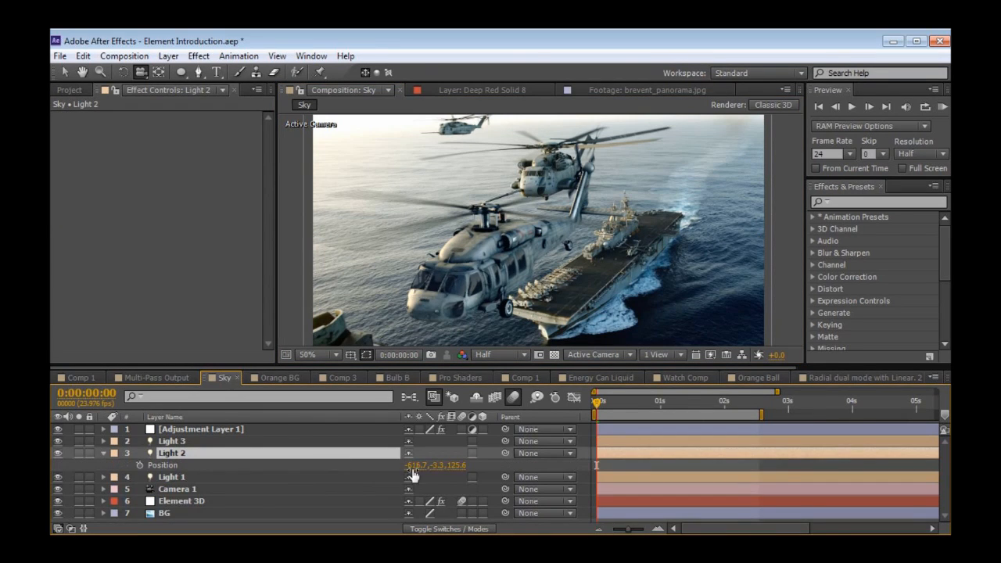
mouse_move(458, 466)
left_mouse_down()
mouse_move(313, 469)
mouse_move(638, 472)
mouse_move(364, 453)
mouse_move(462, 453)
left_mouse_up()
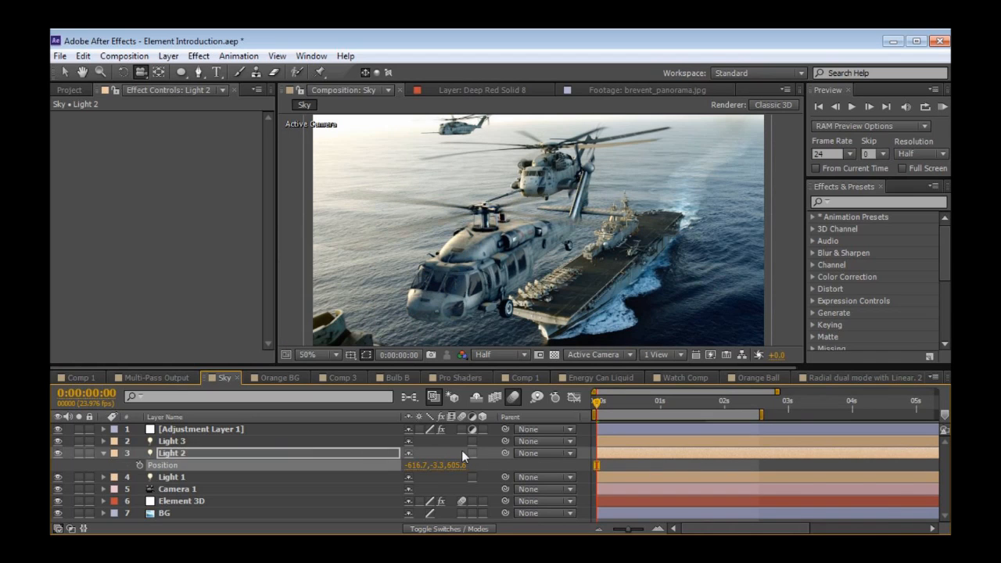
Step: Open the Element 3D layer's Scene Setup, examine the Black Hawk model from several angles and up close, and close the setup
left_click(336, 501)
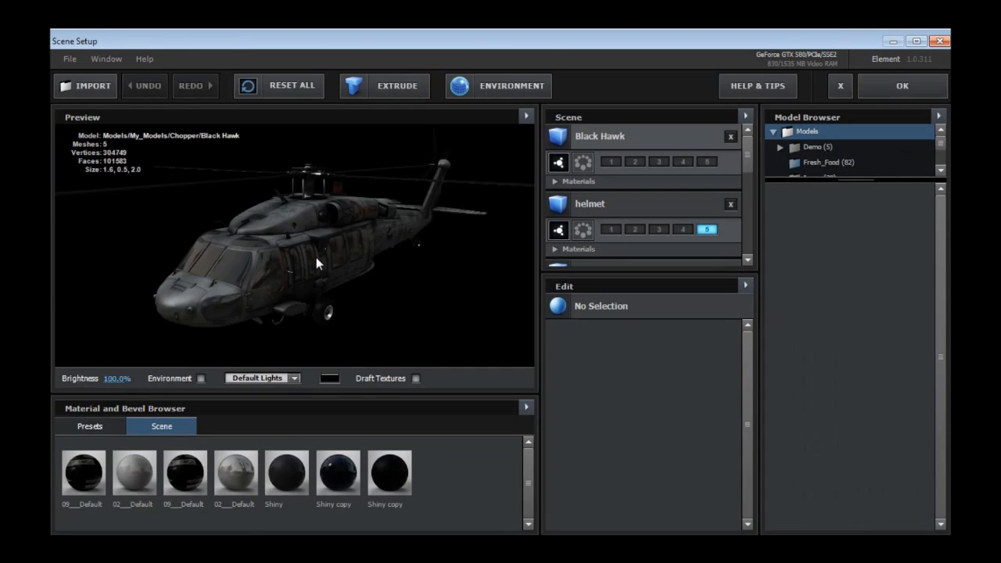
left_click_drag(292, 227, 119, 169)
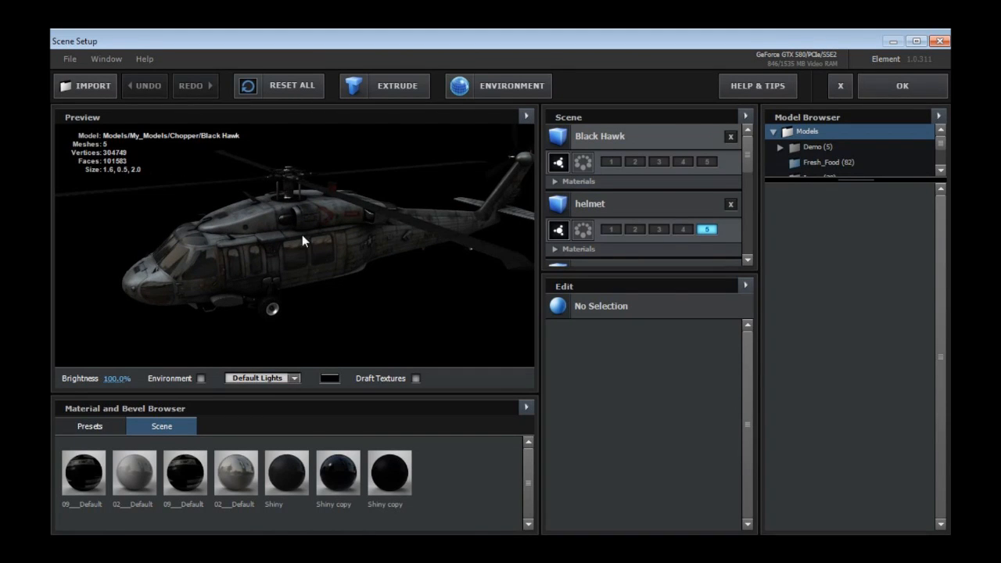
left_click_drag(302, 235, 349, 232)
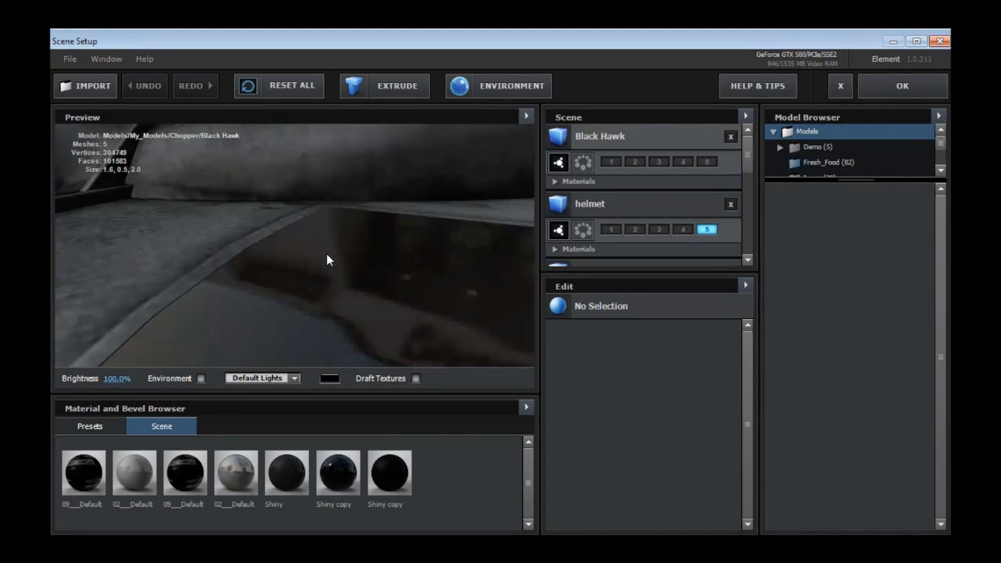
left_click_drag(326, 254, 354, 253)
scroll(315, 251, "up", 3)
scroll(343, 251, "down", 3)
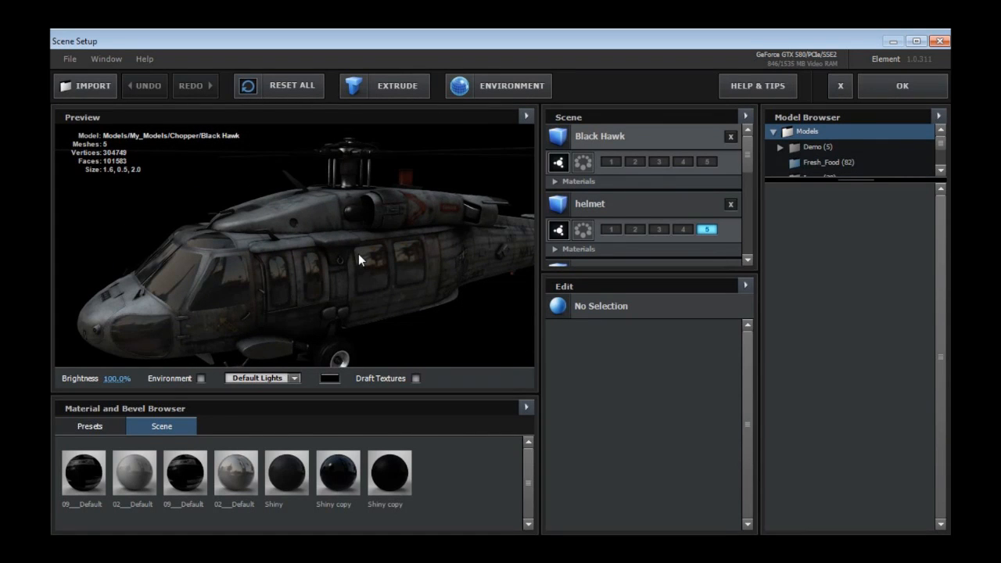
left_click(894, 90)
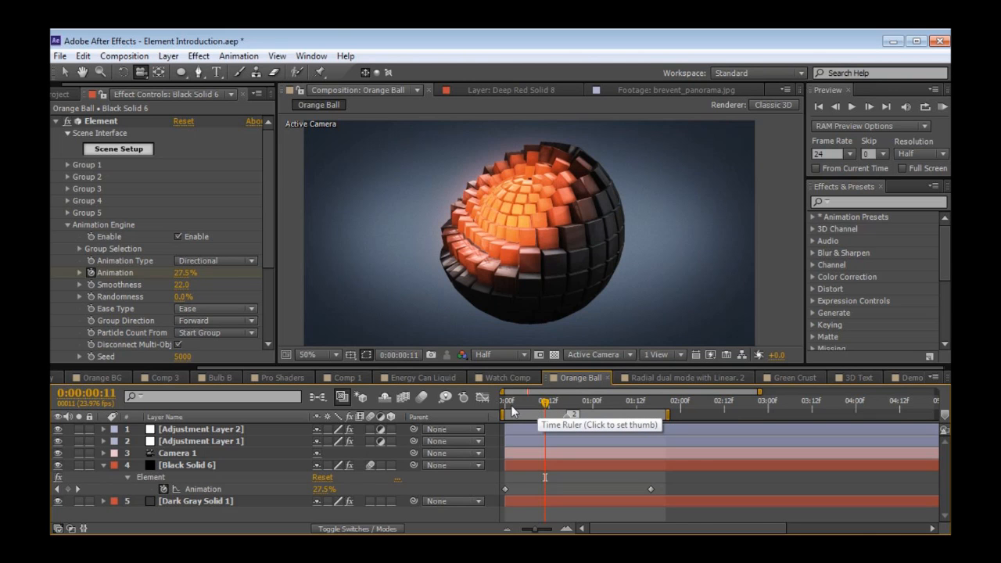
Step: Scrub the Orange Ball composition to 0:00:00:22 and examine the Directional settings of Black Solid 6's Animation Engine
left_click_drag(508, 412, 584, 428)
scroll(196, 250, "down", 5)
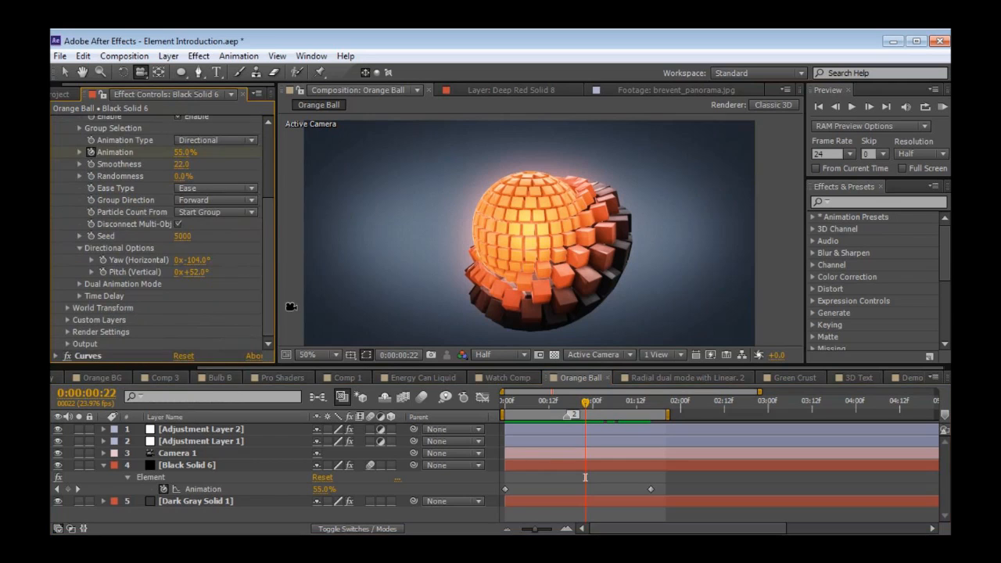
Step: Go to 0:00:00:11, set Black Solid 6's directional Yaw to -95° and Pitch to 72°, and preview the ball animation
left_click_drag(515, 404, 545, 403)
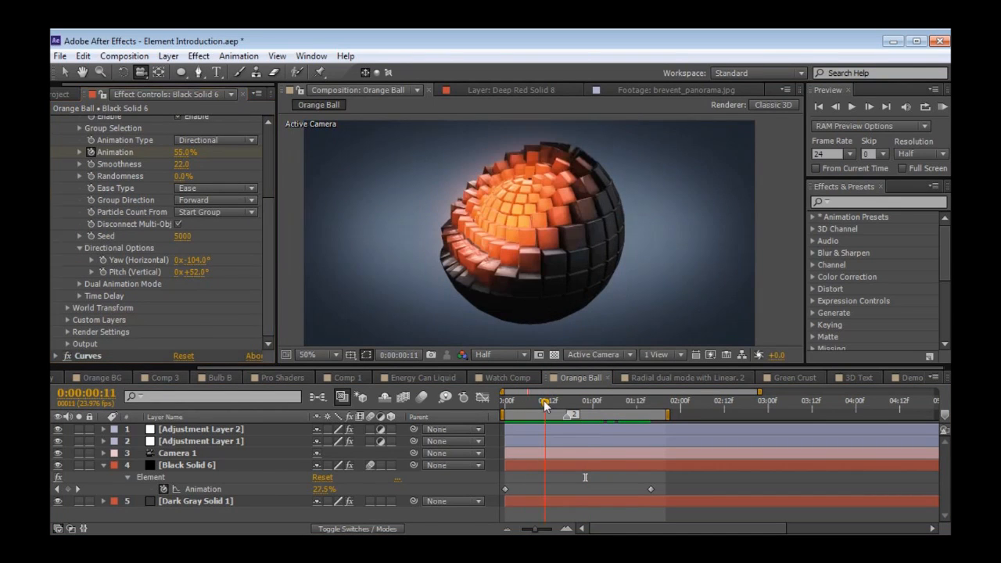
left_click_drag(196, 259, 215, 270)
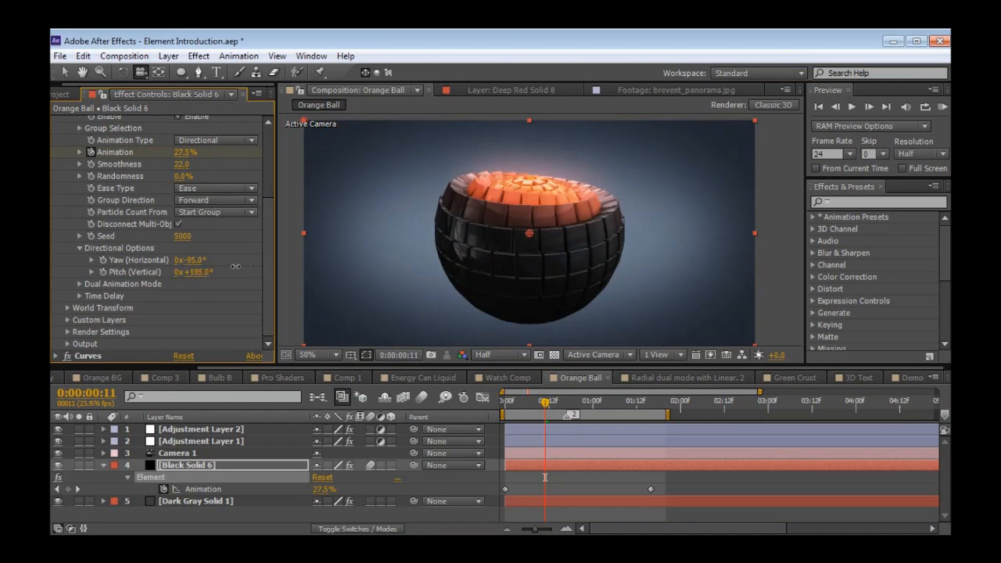
key("KP_0")
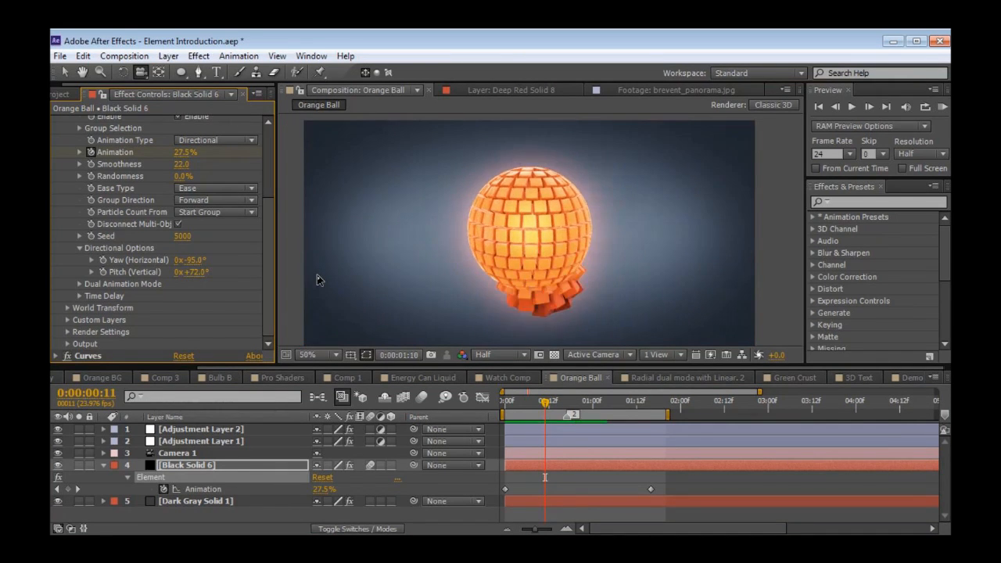
key("space")
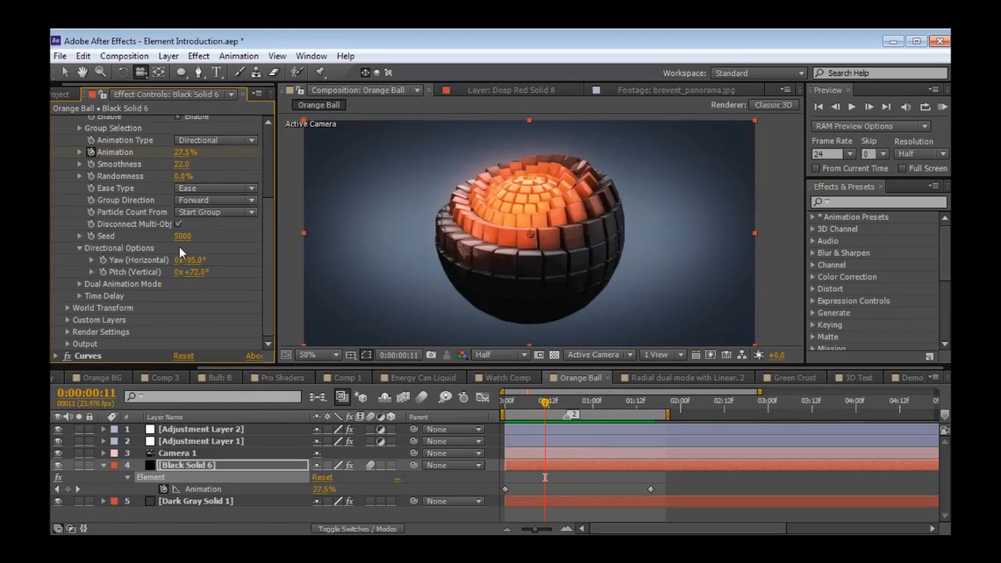
Step: Advance to 0:00:00:14 and set the directional Yaw to 34° and Pitch to 49°
key("Page_Down")
key("Page_Down")
key("Page_Down")
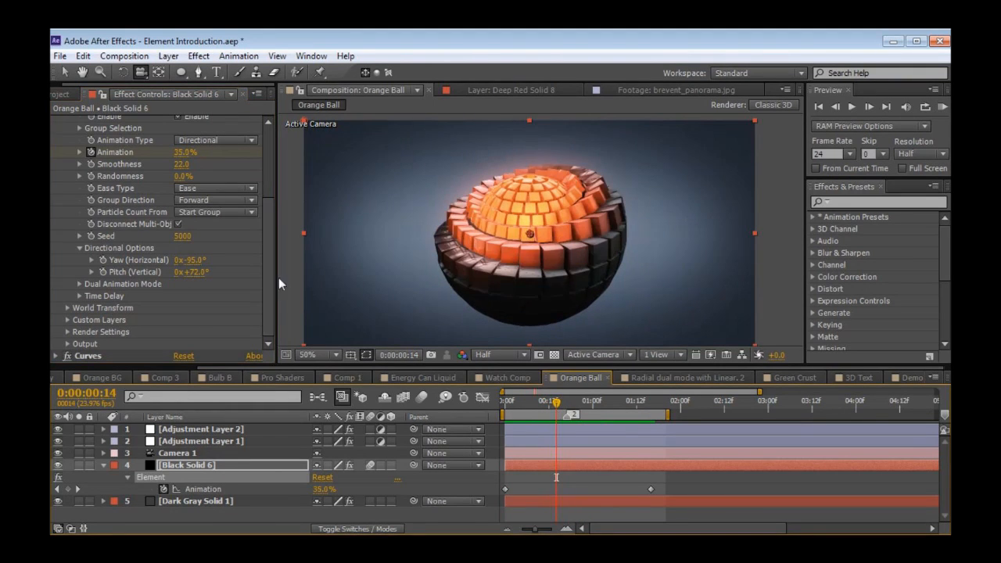
left_click_drag(197, 271, 168, 258)
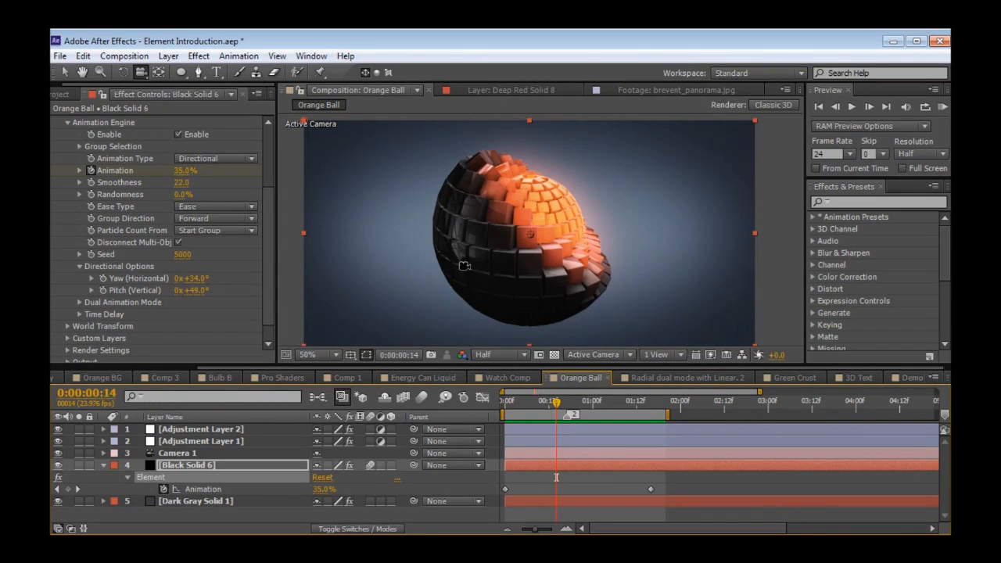
Step: Try a Randomness of 13% on the ball's Animation Engine and preview the animation
left_click_drag(180, 195, 197, 194)
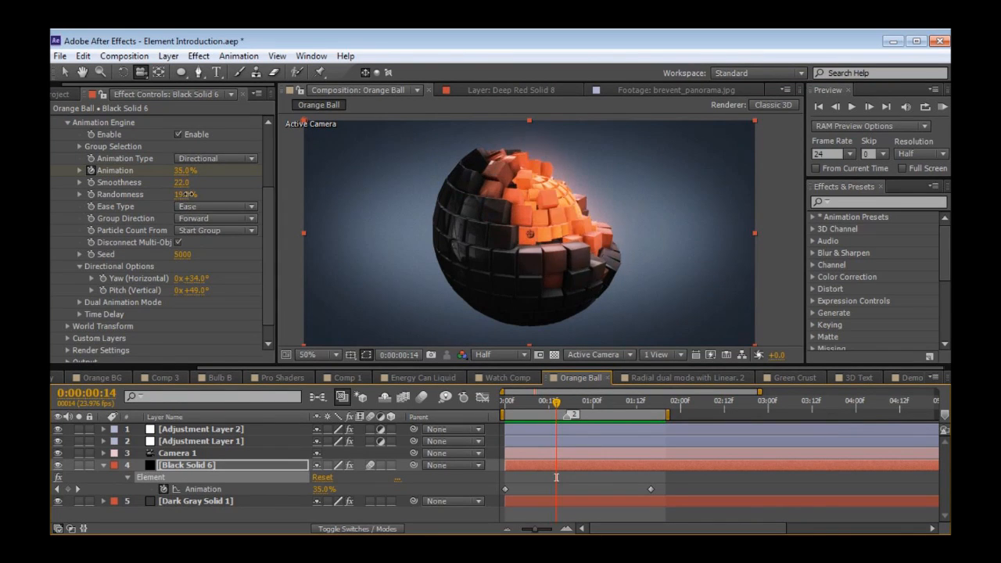
key("space")
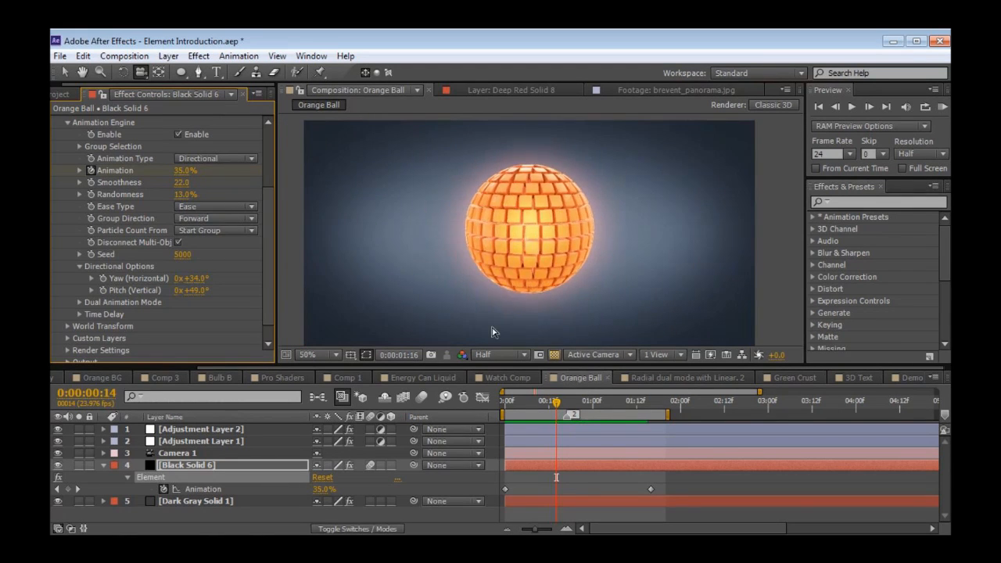
key("space")
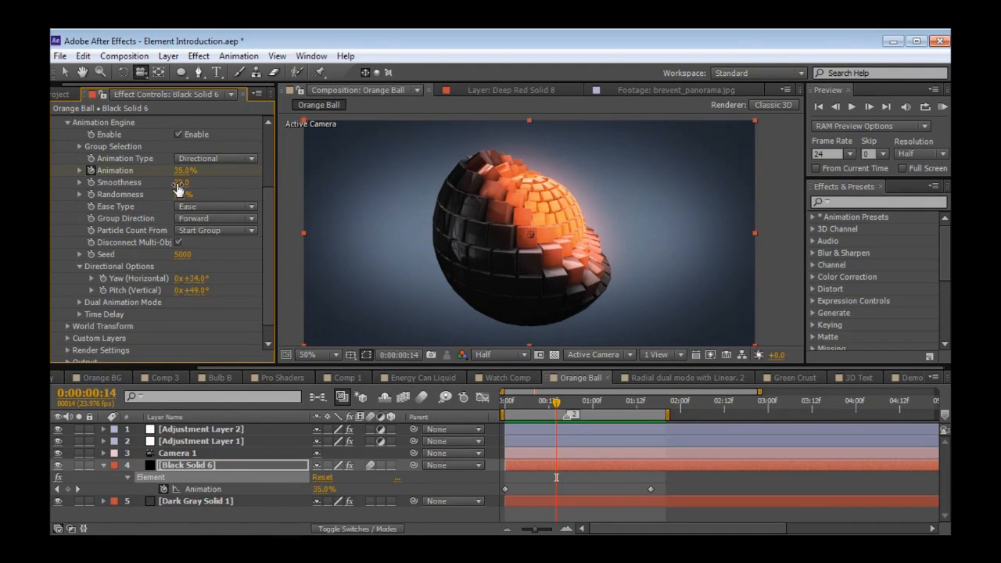
Step: Set the Animation Engine's Smoothness to 42 and preview the softened ball transition
left_click_drag(179, 188, 185, 181)
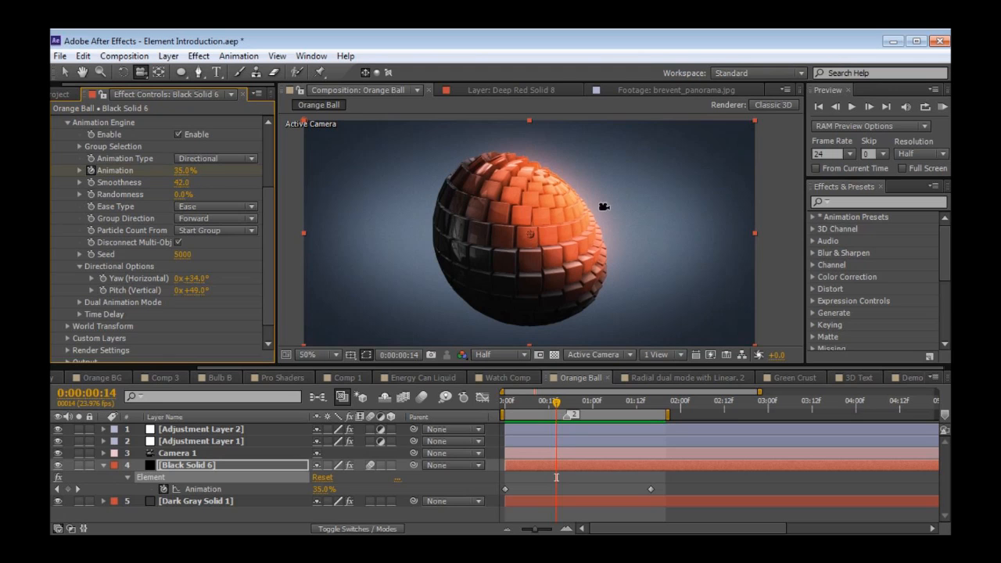
key("space")
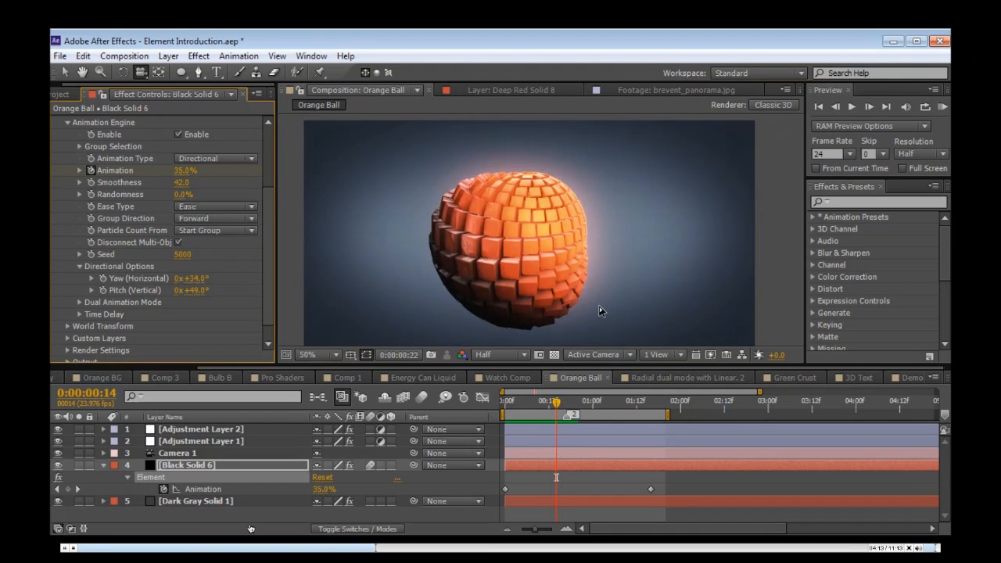
key("space")
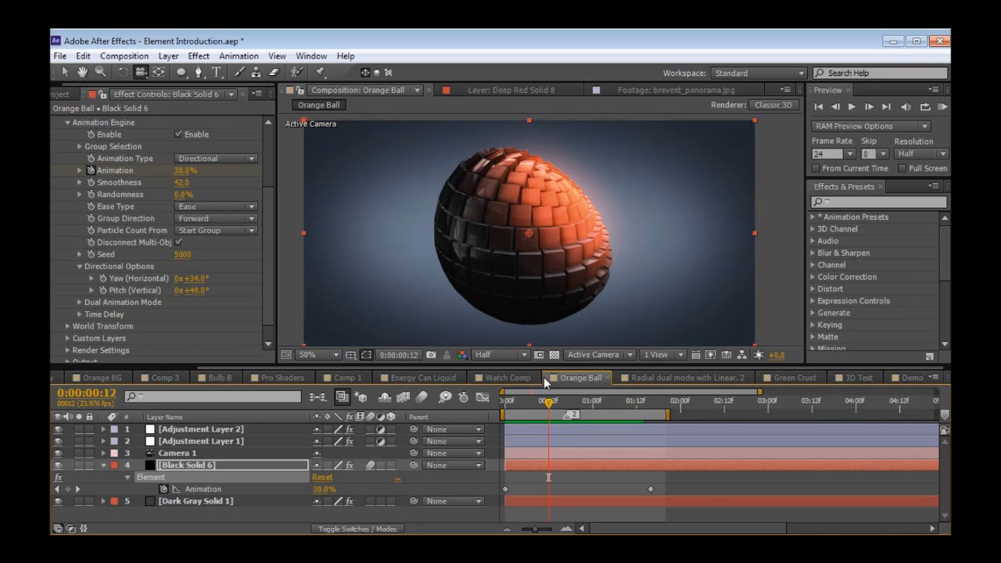
Step: Open the Radial dual mode with Linear. 2 composition and scrub its shattering slab between 0:00:00:14 and 0:00:00:09
left_click(674, 378)
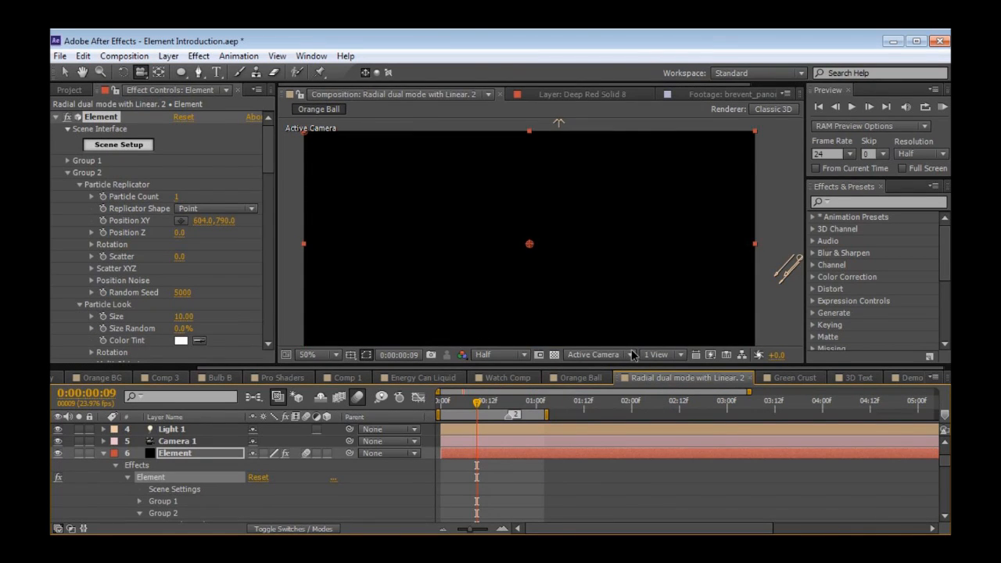
left_click_drag(477, 401, 495, 414)
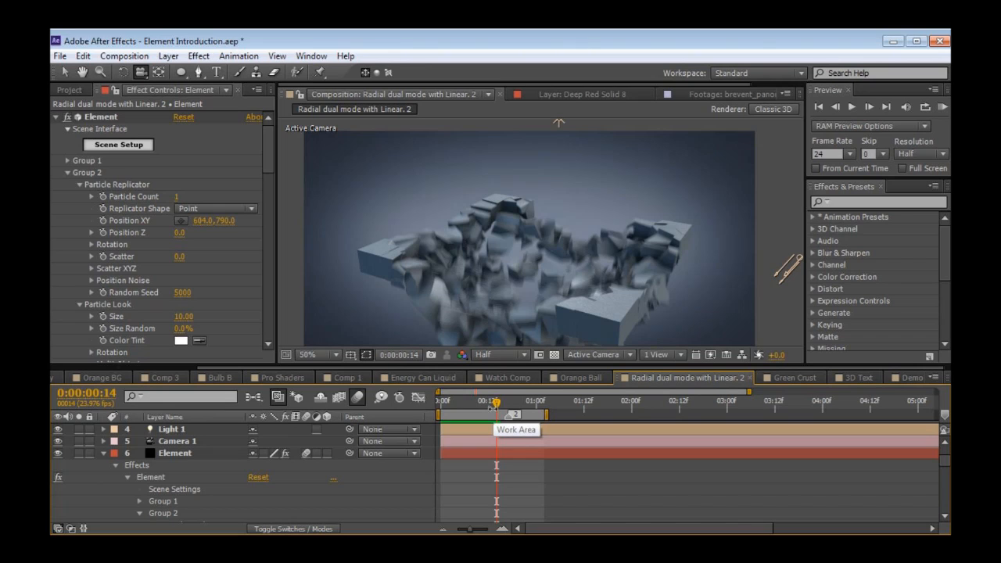
left_click_drag(495, 408, 478, 410)
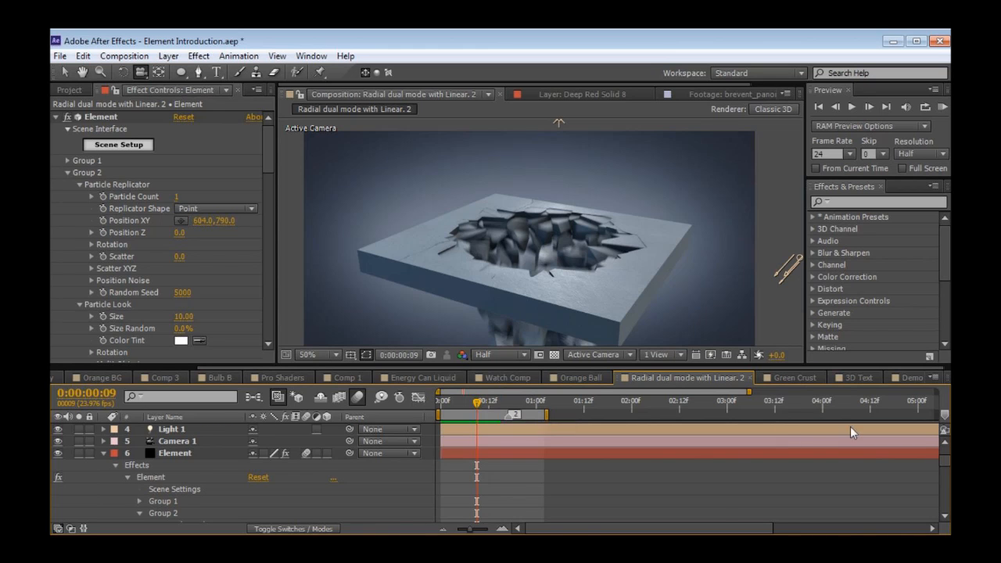
Step: Play and scrub the Green Crust composition, and examine its cluster of spheres in an enlarged view
left_click(795, 377)
mouse_move(549, 405)
left_mouse_down()
mouse_move(534, 405)
mouse_move(549, 404)
left_mouse_up()
key("space")
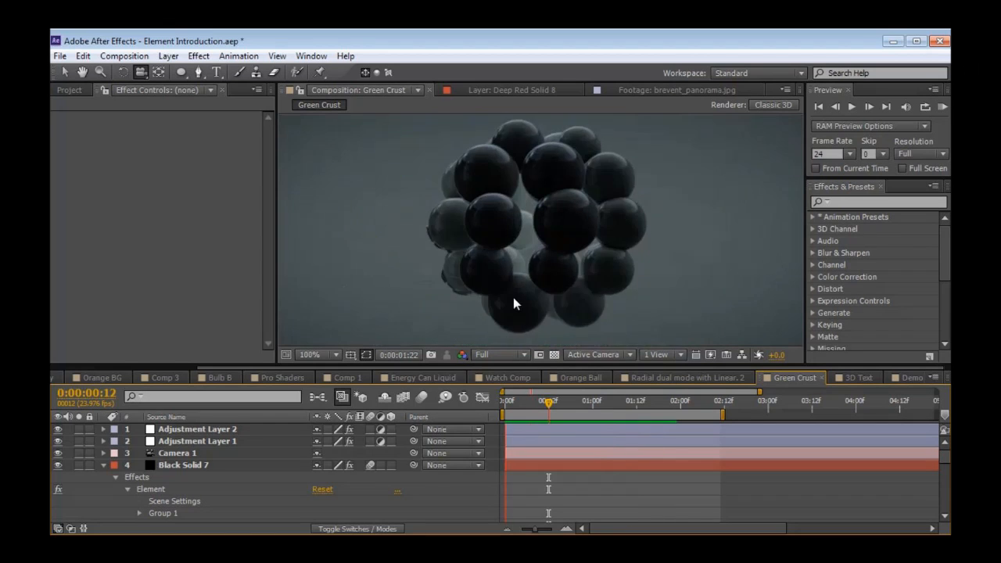
key("space")
left_click_drag(559, 405, 590, 409)
key("grave")
left_click_drag(550, 344, 502, 254)
key("grave")
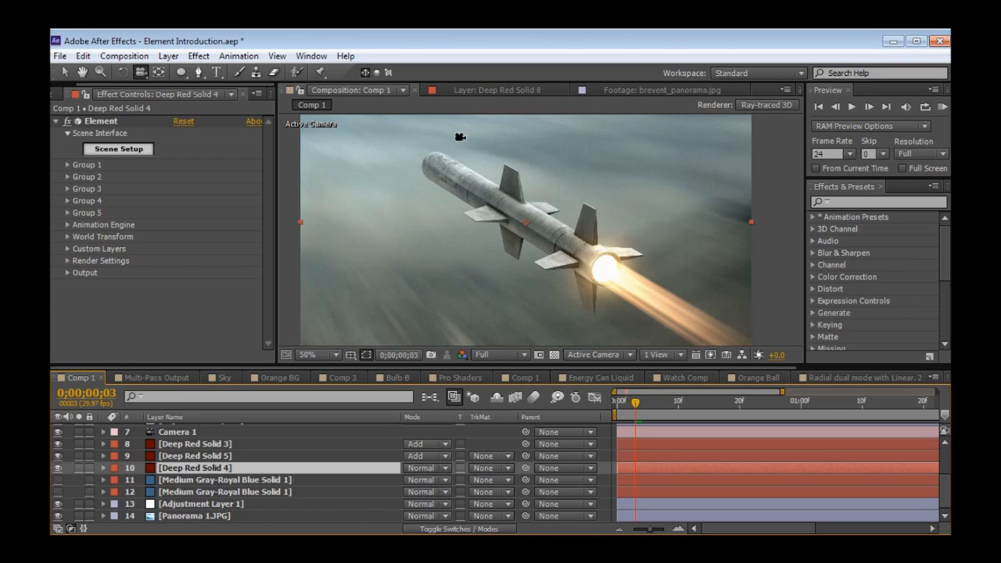
Step: Solo the missile layer Deep Red Solid 4, orbit the camera slightly, and briefly solo Deep Red Solid 3 alongside it
left_click(78, 468)
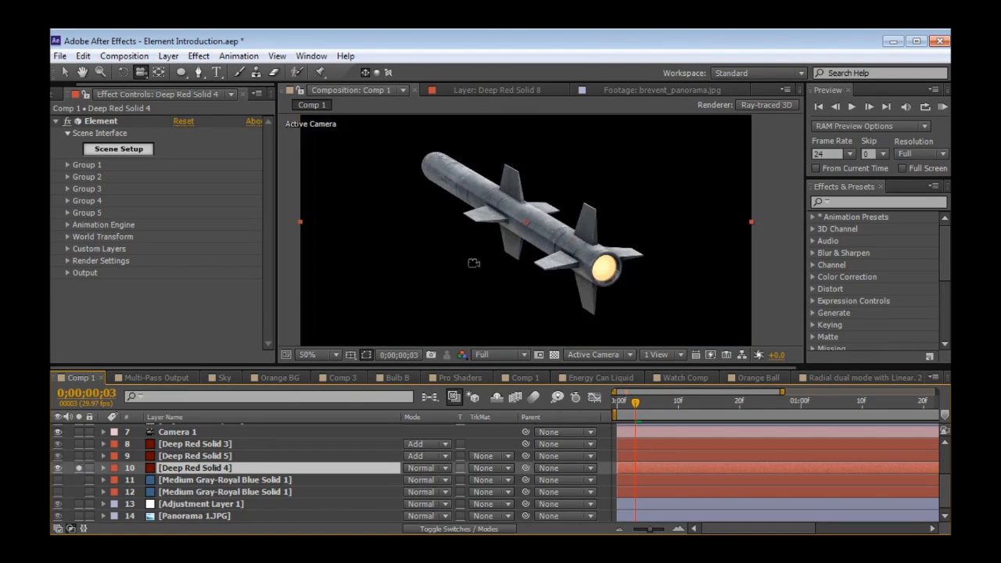
left_click_drag(473, 229, 464, 225)
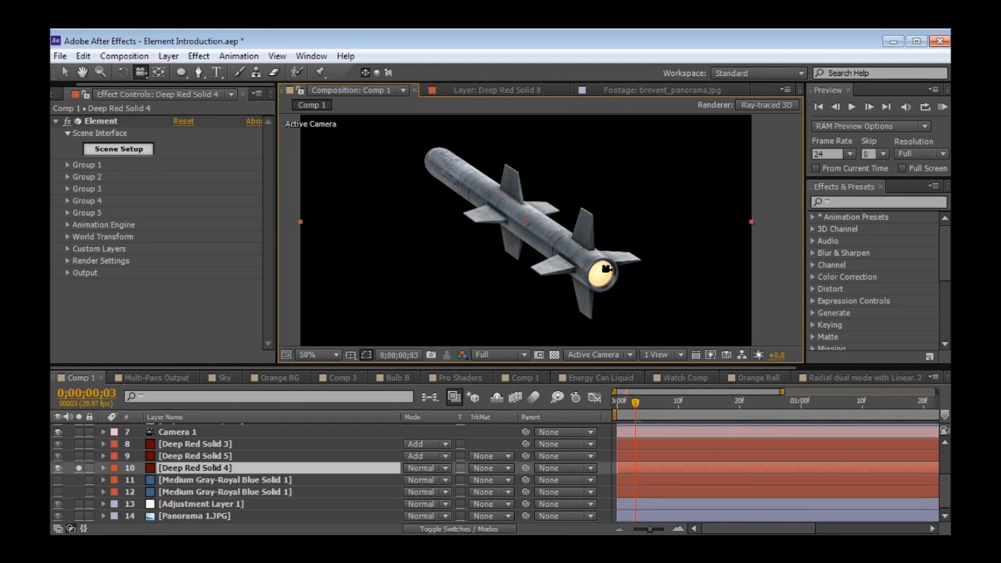
left_click(78, 443)
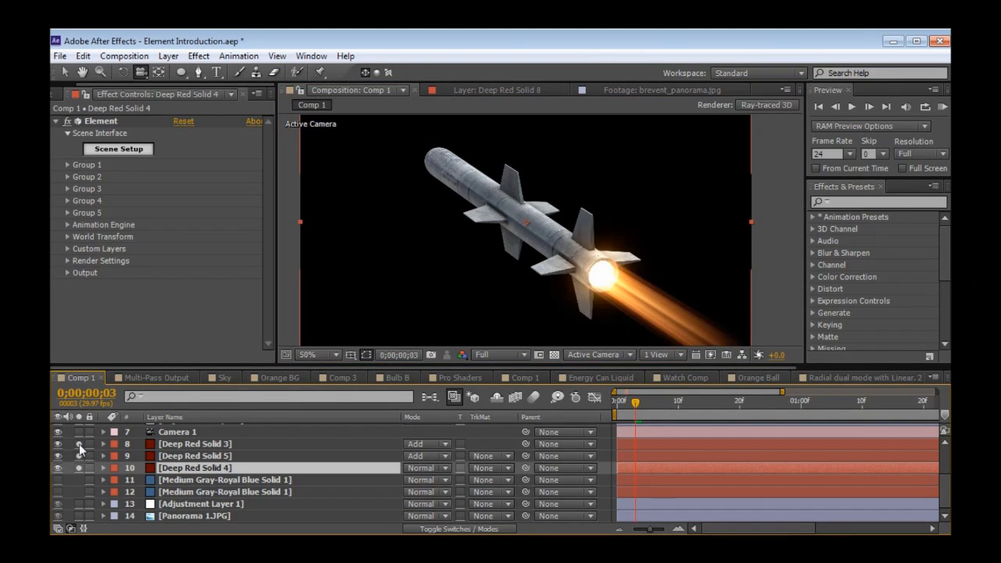
left_click(79, 443)
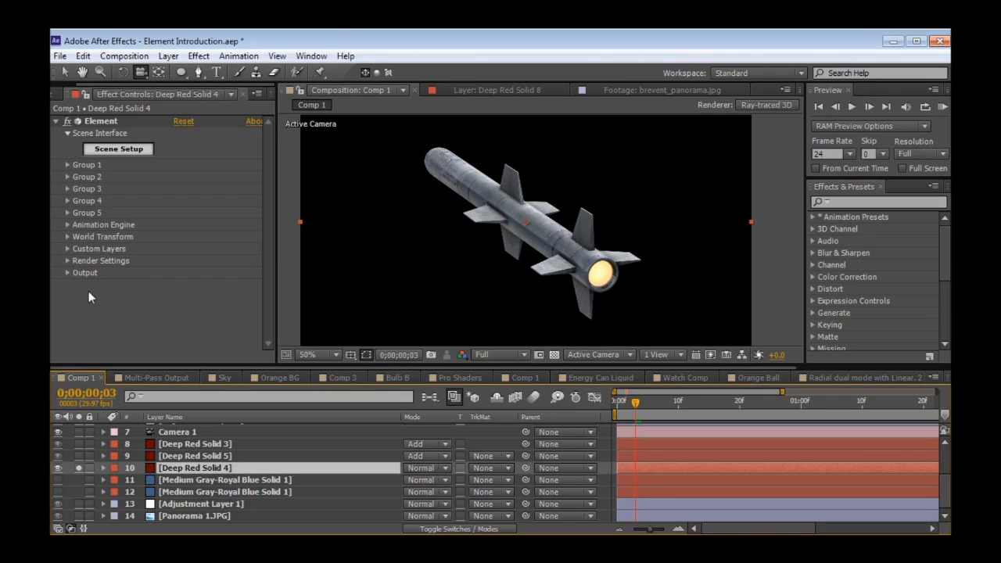
Step: Show the missile layer's Illumination output pass and return it to Composite
left_click(68, 273)
left_click(200, 290)
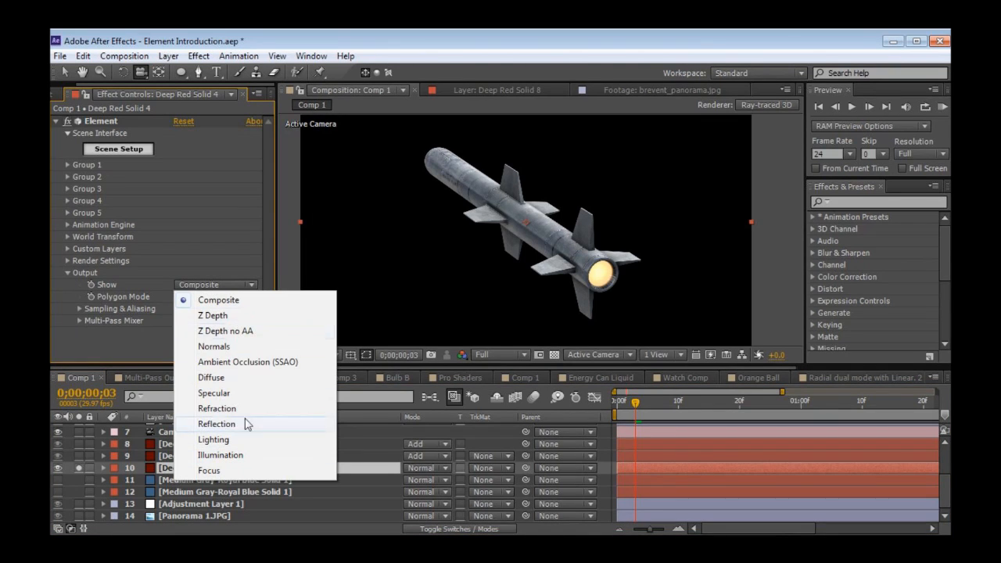
left_click(228, 455)
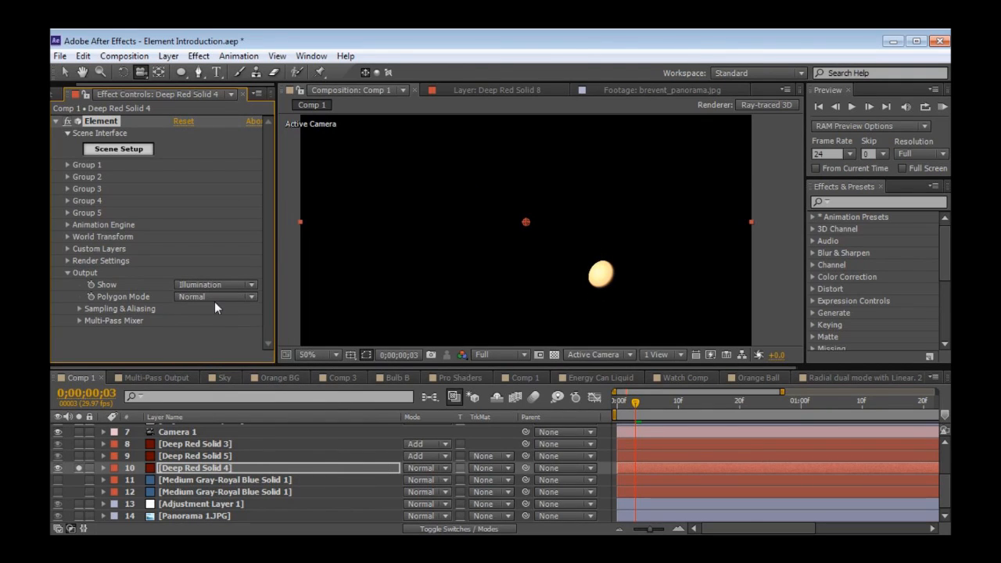
key("ctrl+z")
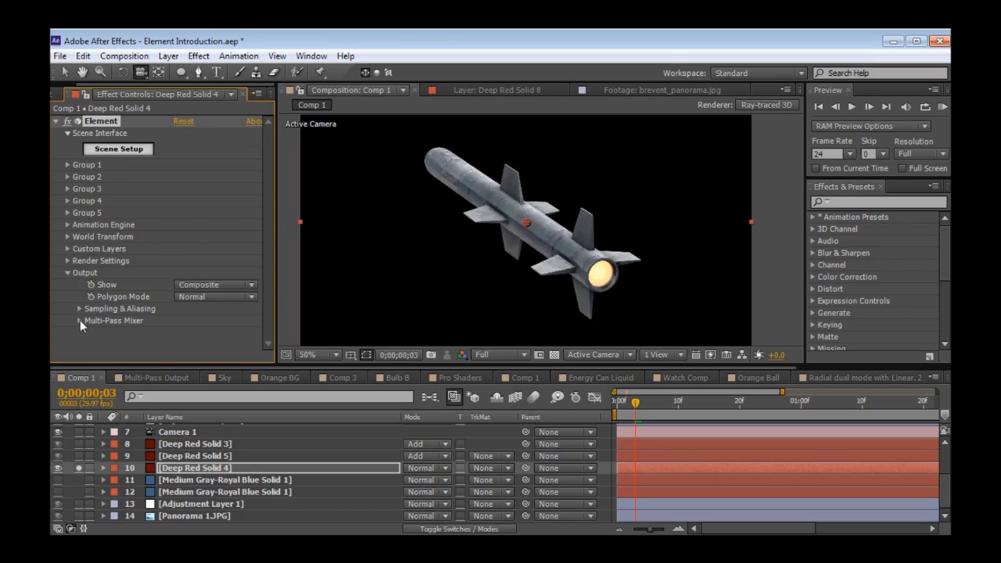
Step: In the missile's Multi-Pass Mixer, set Reflect to 0.51 and lower Illumination, and end the solo of Deep Red Solid 4
left_click(79, 320)
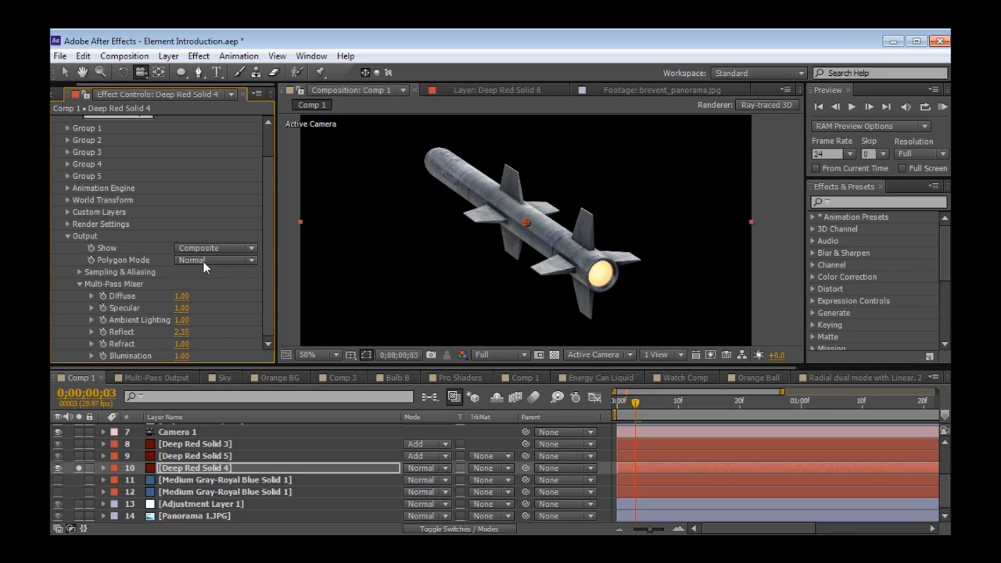
left_click_drag(182, 307, 139, 330)
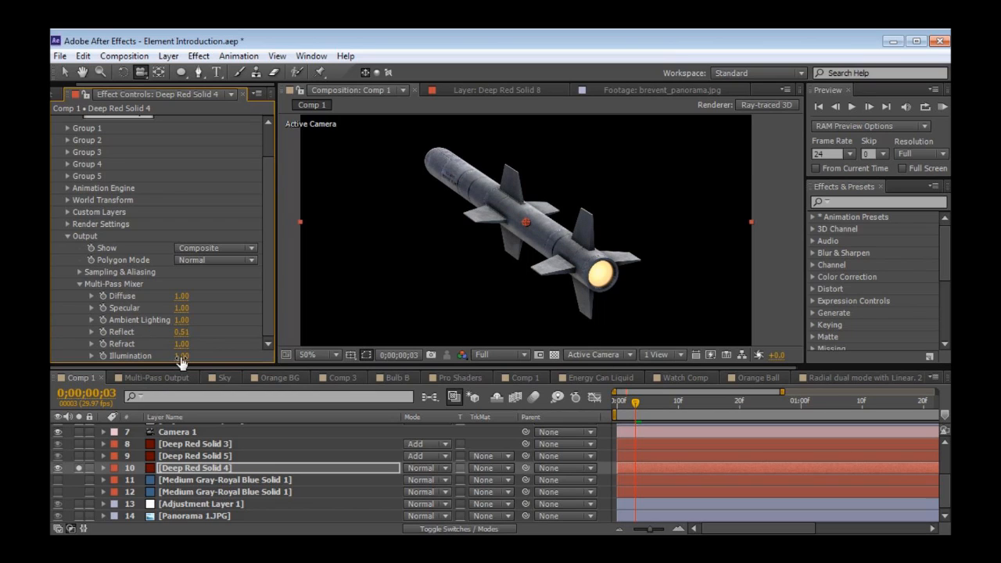
left_click_drag(182, 356, 173, 355)
left_click(79, 468)
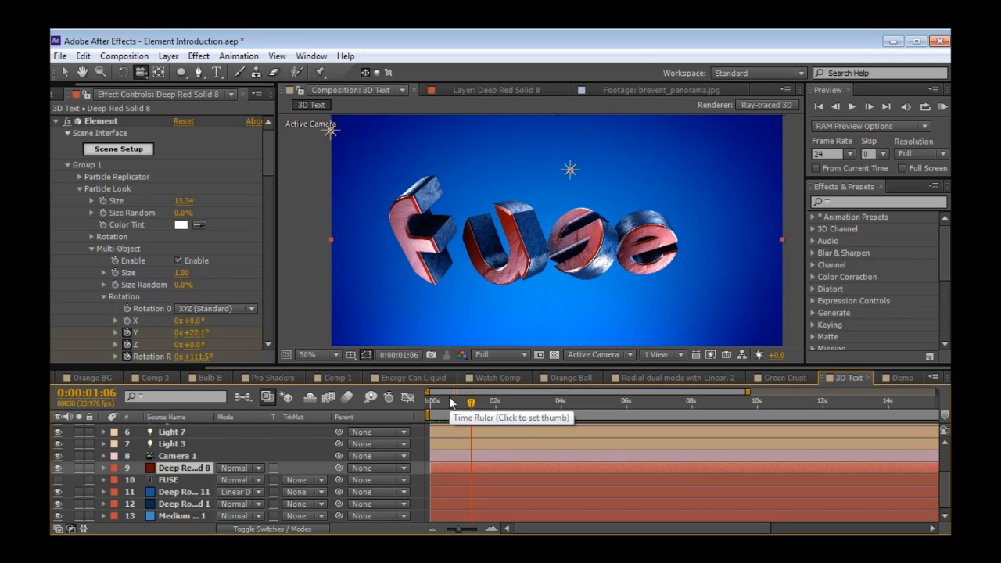
Step: Scrub the 3D Text composition to 0:00:01:00 and examine the Fuse letters enlarged along with their Multi-Object settings
mouse_move(449, 409)
left_mouse_down()
mouse_move(441, 409)
mouse_move(538, 409)
mouse_move(453, 422)
mouse_move(463, 423)
left_mouse_up()
scroll(558, 256, "up", 1)
key("grave")
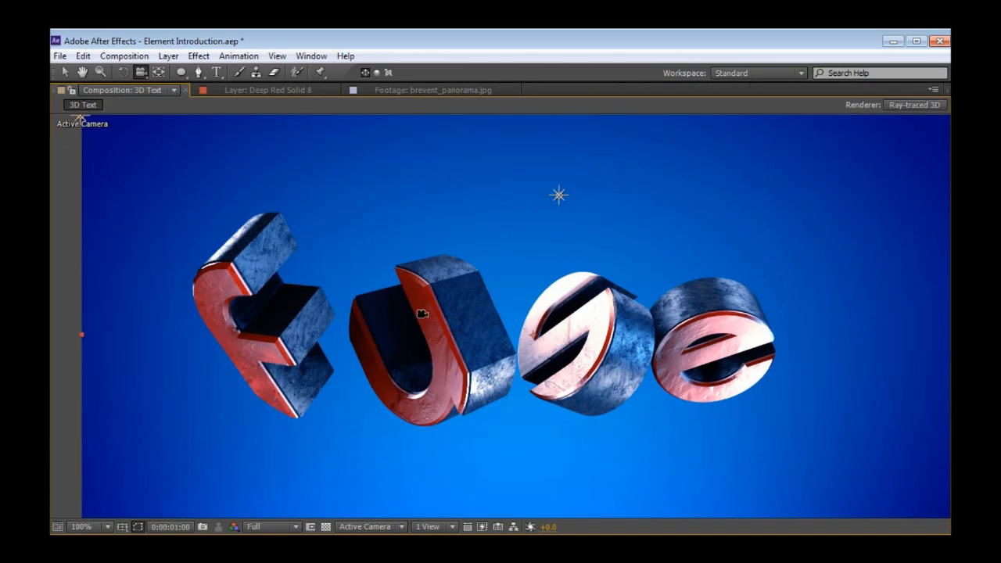
key("grave")
mouse_move(567, 261)
left_mouse_down()
mouse_move(478, 254)
mouse_move(571, 259)
mouse_move(560, 252)
left_mouse_up()
scroll(517, 240, "down", 1)
key("grave")
key("grave")
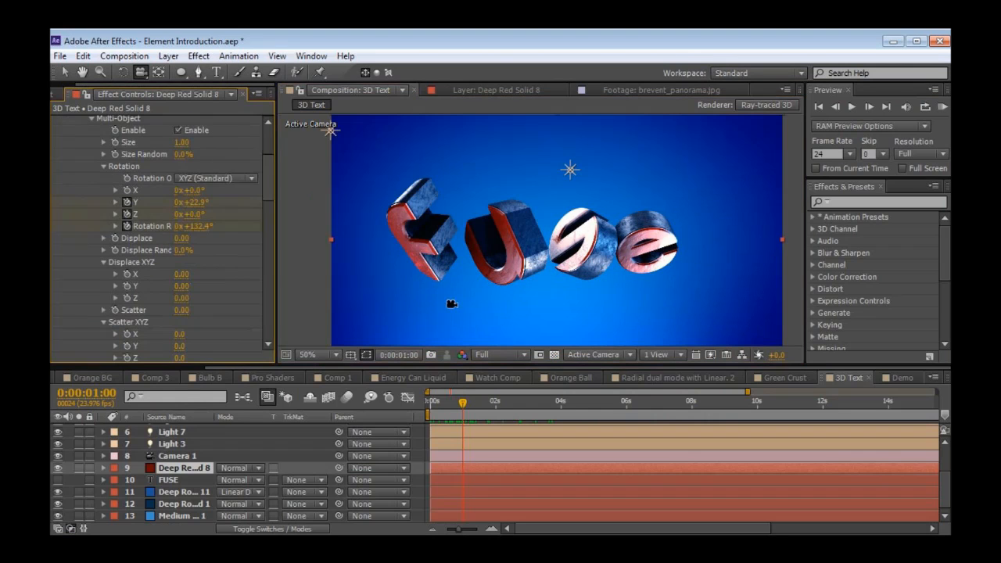
Step: Scrub the text animation and try a higher Multi-Object Rotation Random on the Fuse letters, undoing that change
mouse_move(473, 411)
left_mouse_down()
mouse_move(431, 410)
mouse_move(509, 412)
mouse_move(468, 412)
left_mouse_up()
mouse_move(204, 229)
left_mouse_down()
mouse_move(232, 225)
mouse_move(221, 228)
left_mouse_up()
key("ctrl+z")
mouse_move(179, 158)
left_mouse_down()
mouse_move(224, 160)
mouse_move(179, 159)
left_mouse_up()
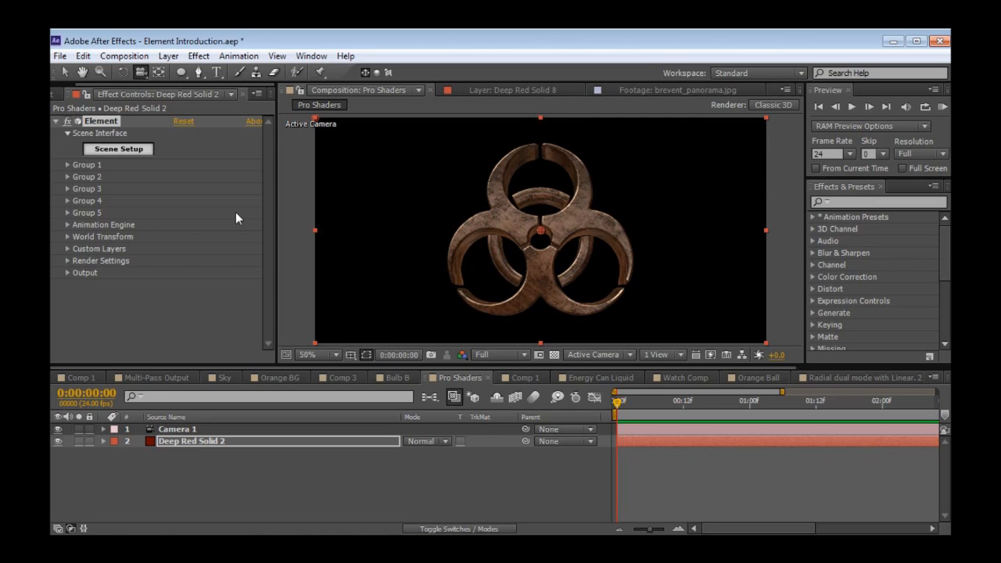
Step: Open Scene Setup for the Pro Shaders biohazard model, examine its bronze material's Basic Settings, and orbit the model
left_click(122, 149)
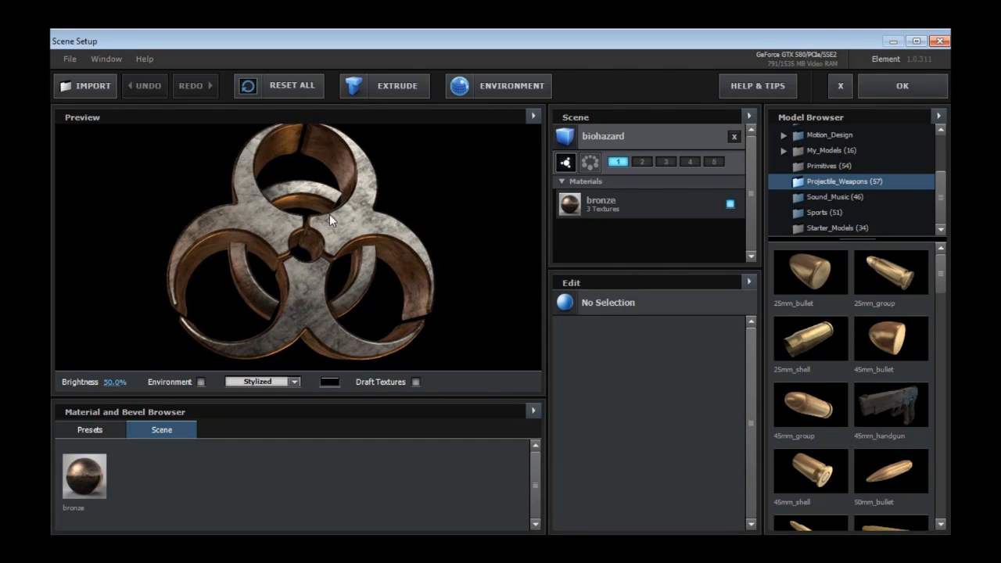
left_click_drag(329, 215, 307, 253)
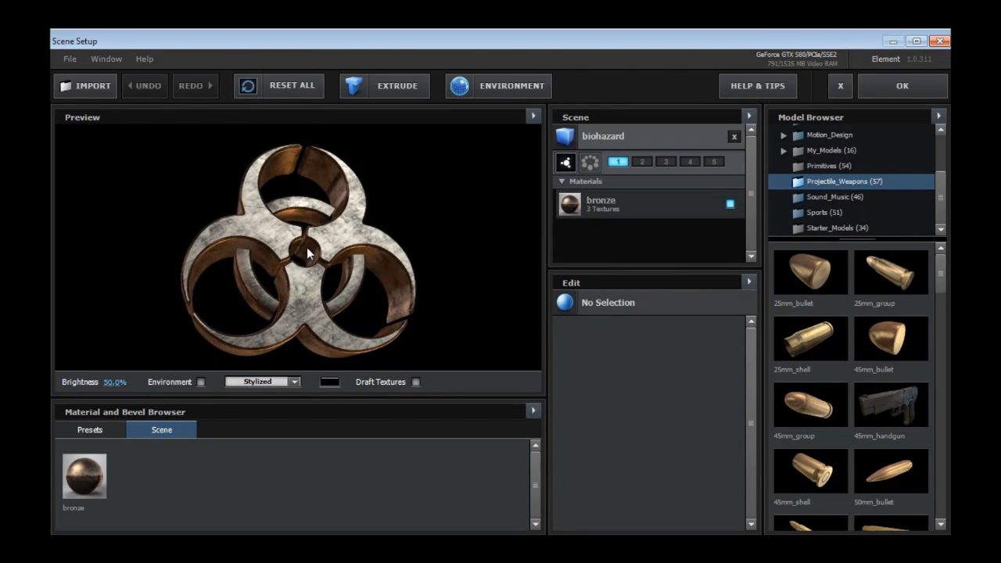
left_click(625, 138)
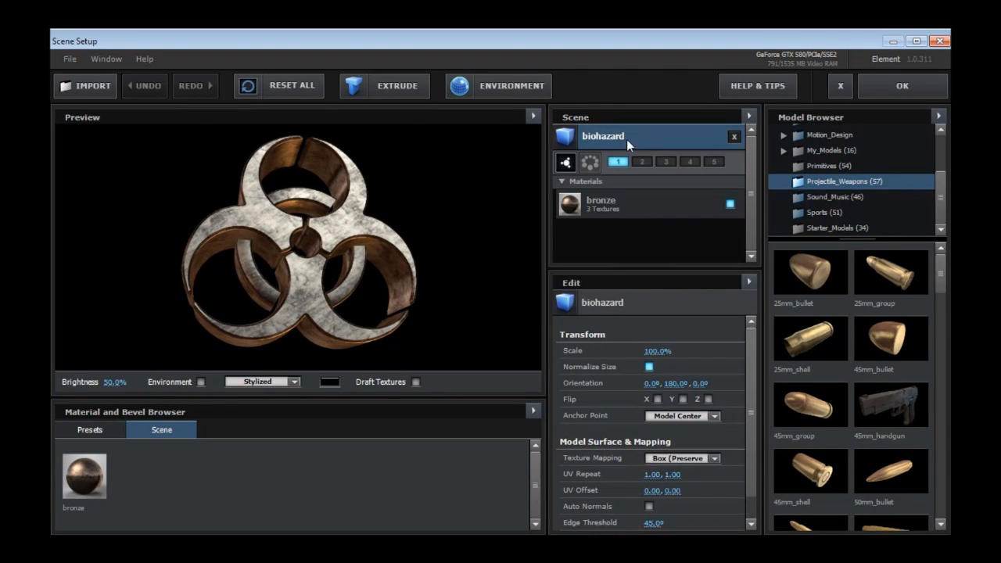
left_click(612, 207)
left_click_drag(750, 349, 747, 385)
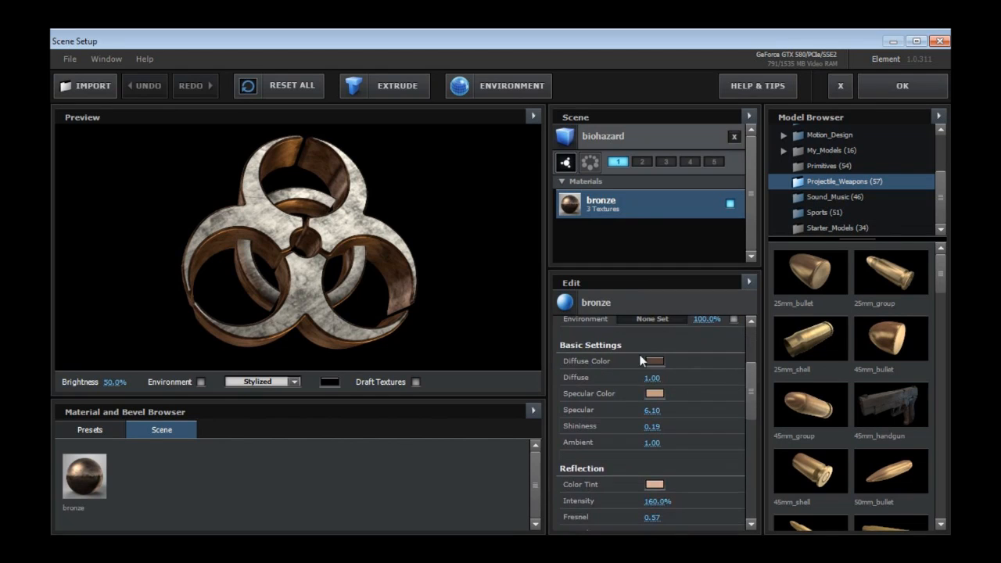
left_click_drag(336, 248, 352, 280)
left_click_drag(299, 244, 305, 219)
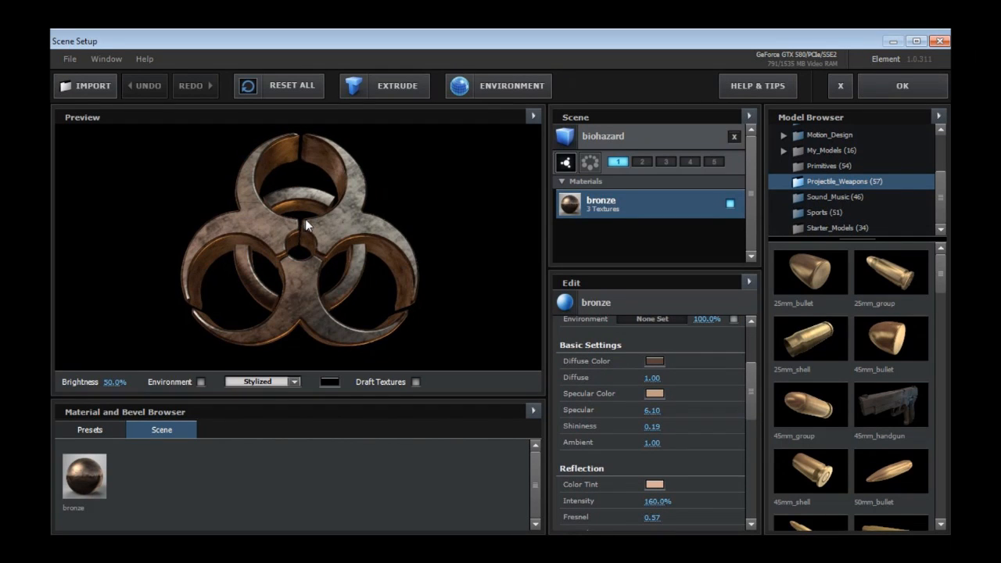
Step: Show the Metal folder of the Pro_Shaders material presets and enlarge the Material and Bevel Browser
left_click(90, 430)
scroll(525, 474, "down", 3)
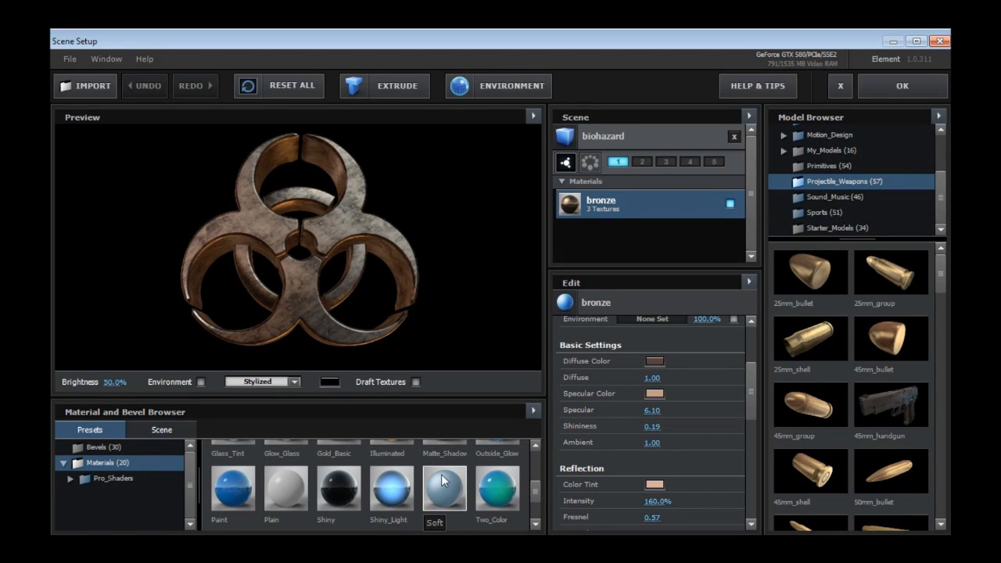
left_click(116, 479)
left_click_drag(421, 398, 420, 360)
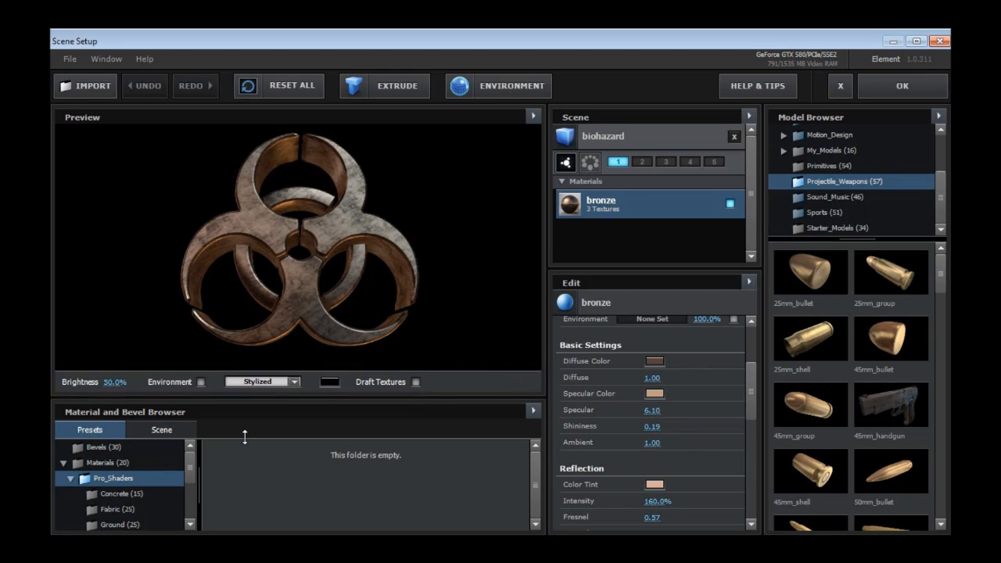
left_click_drag(189, 451, 189, 484)
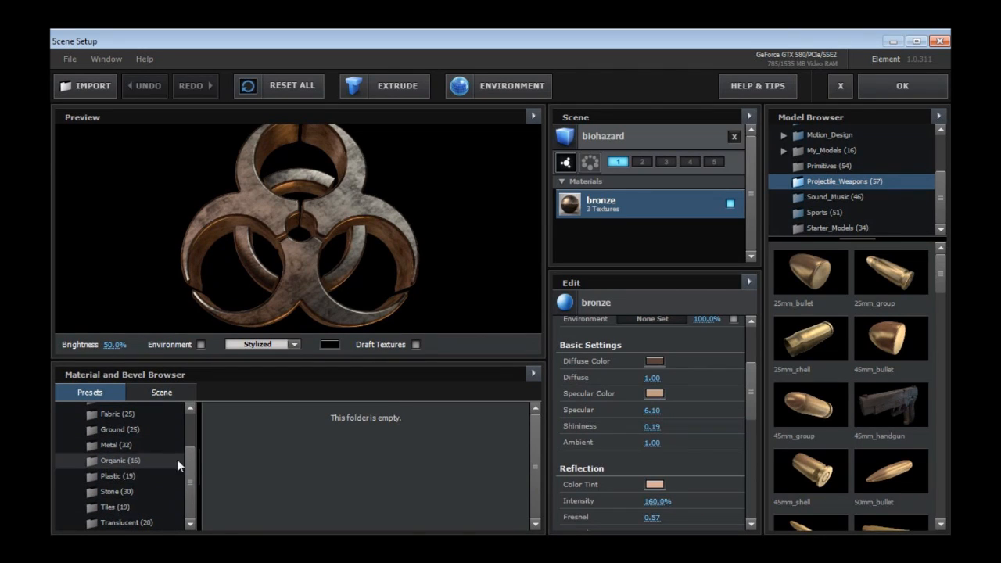
left_click(124, 444)
Step: Try several metal shaders on the biohazard model, including metal_rough and metal_grunge_painted_08, and orbit the model
left_click_drag(534, 426, 532, 470)
left_click_drag(376, 433, 313, 267)
left_click_drag(336, 479, 348, 267)
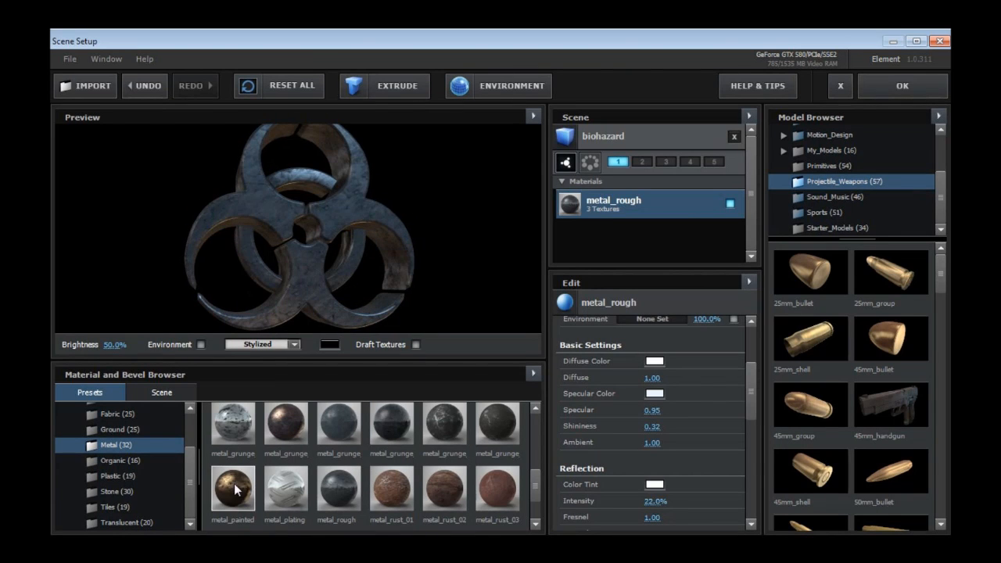
left_click_drag(232, 484, 334, 264)
left_click_drag(346, 421, 308, 271)
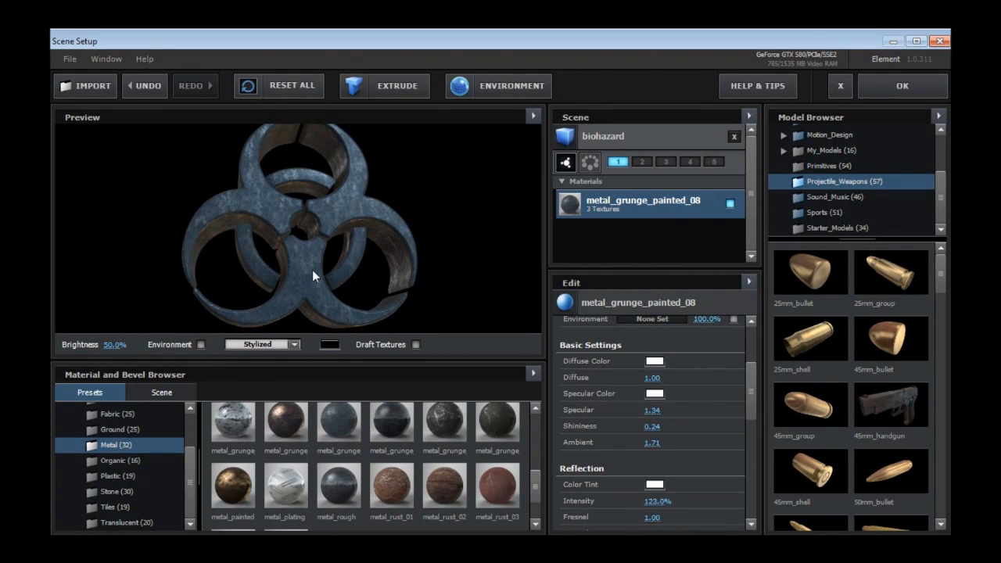
left_click_drag(312, 270, 298, 247)
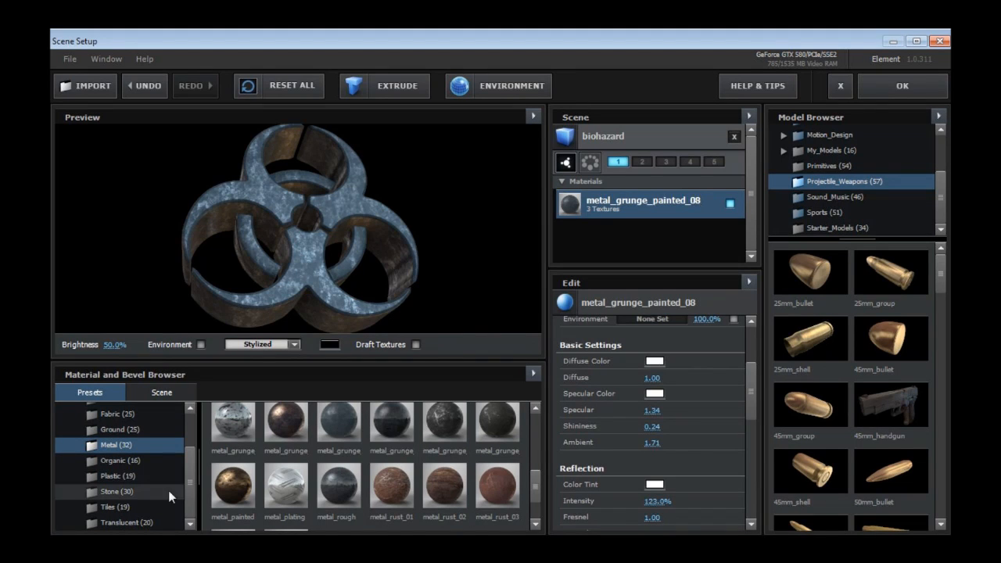
Step: Apply the caustic_water shader from the Translucent presets to the biohazard model and show the environment in the preview
left_click(134, 522)
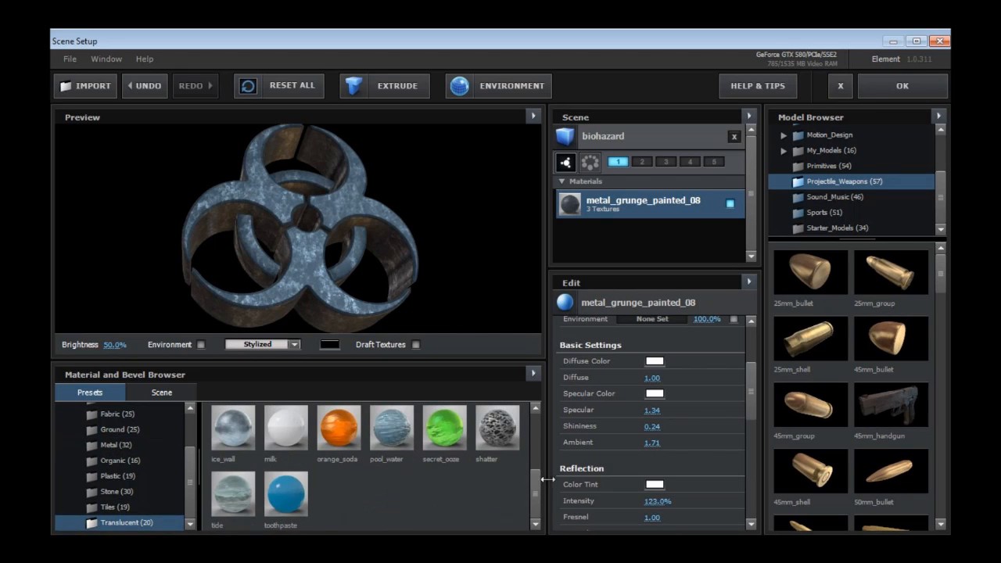
scroll(536, 479, "up", 3)
left_click_drag(391, 438, 286, 240)
left_click(200, 344)
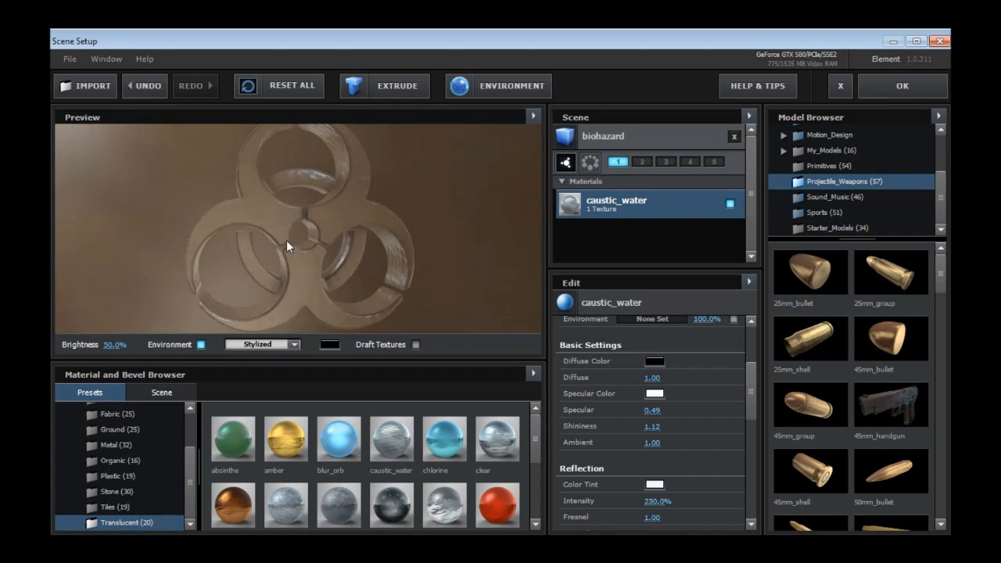
Step: Try further Pro_Shaders on the biohazard model, finishing with concrete_scratch_02 from the Concrete presets, and return from the model packs image to Scene Setup
left_click_drag(300, 494, 303, 256)
scroll(538, 433, "down", 1)
left_click_drag(497, 475, 332, 241)
left_click_drag(343, 206, 317, 188)
left_click_drag(497, 419, 325, 283)
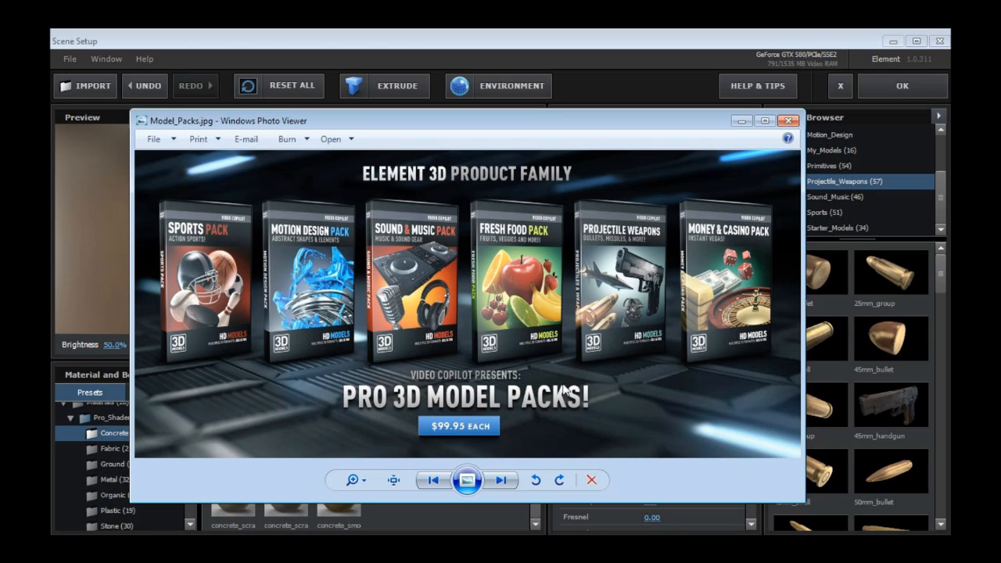
left_click(498, 39)
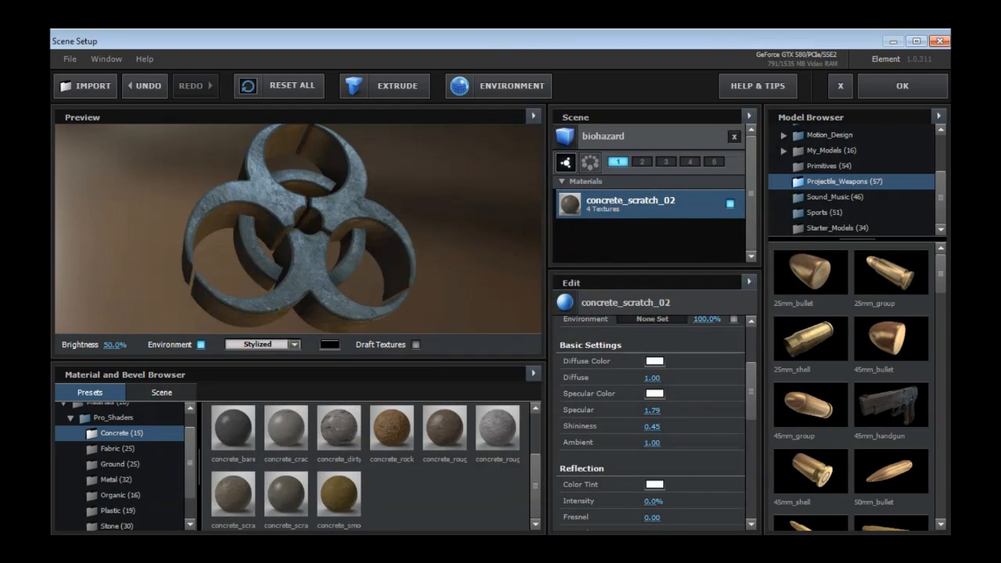
Step: Add the 45mm_handgun model from Projectile_Weapons, raise the preview brightness to 218%, and orbit the gun
scroll(940, 279, "down", 2)
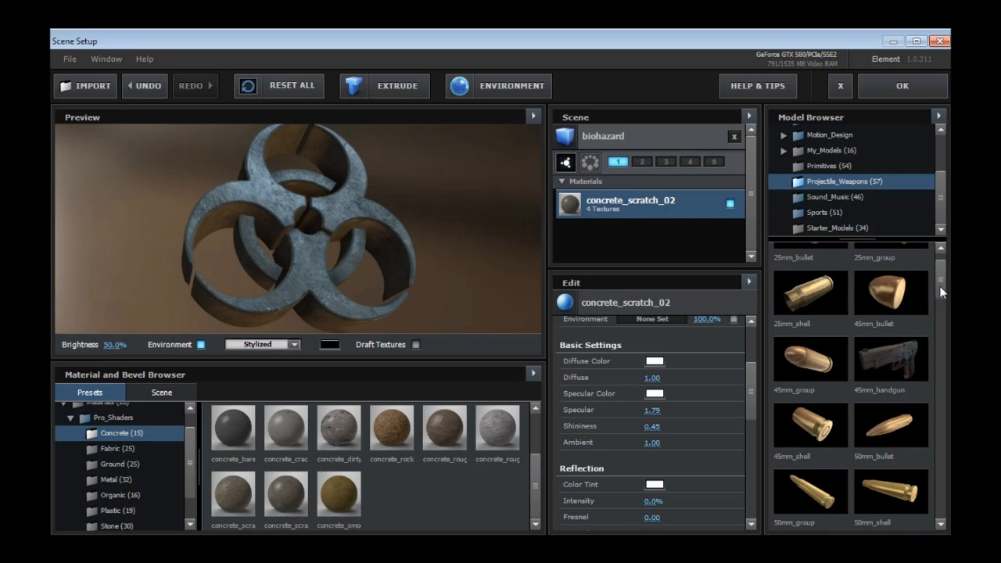
left_click(891, 358)
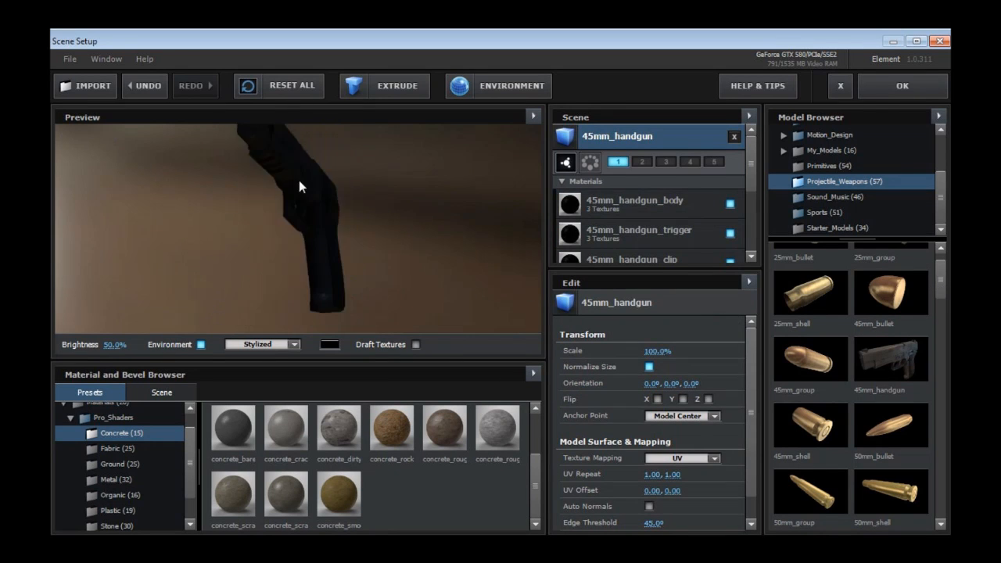
left_click_drag(115, 345, 244, 345)
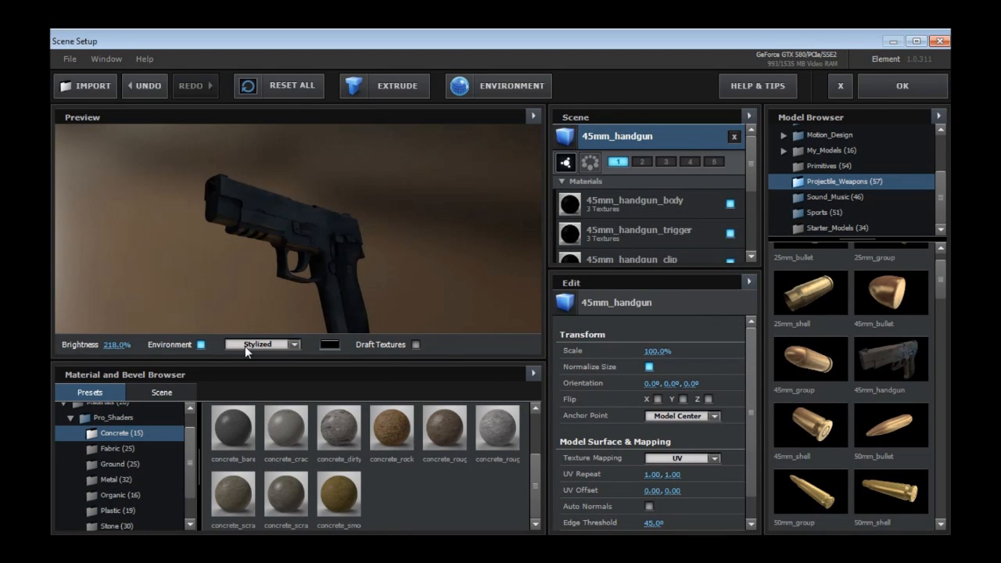
mouse_move(283, 229)
left_mouse_down()
mouse_move(273, 250)
mouse_move(245, 243)
mouse_move(286, 246)
left_mouse_up()
Step: Browse the remaining projectile weapons, add the dj_decks model from the Sound_Music folder, and view it from above
left_click_drag(942, 285, 933, 492)
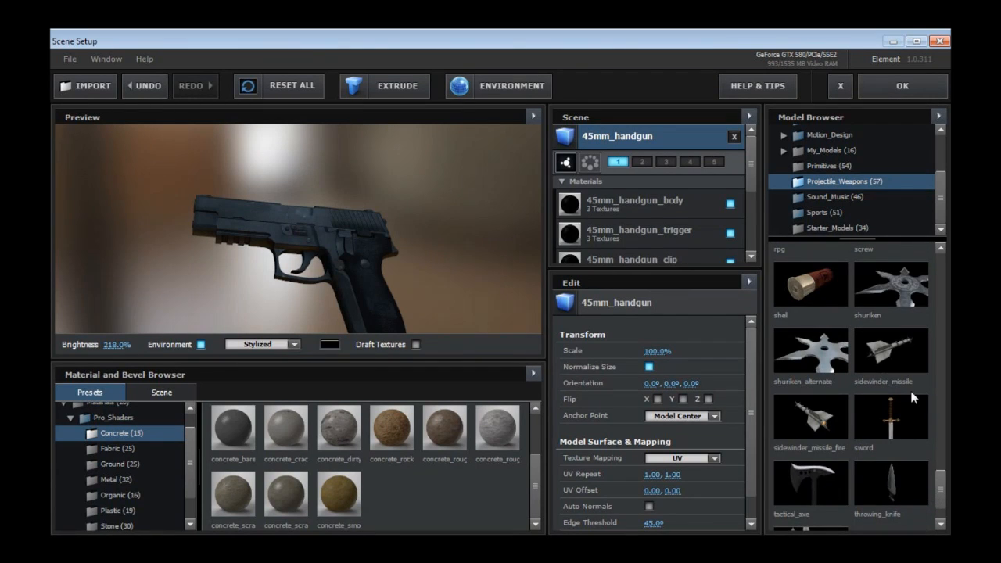
left_click(831, 197)
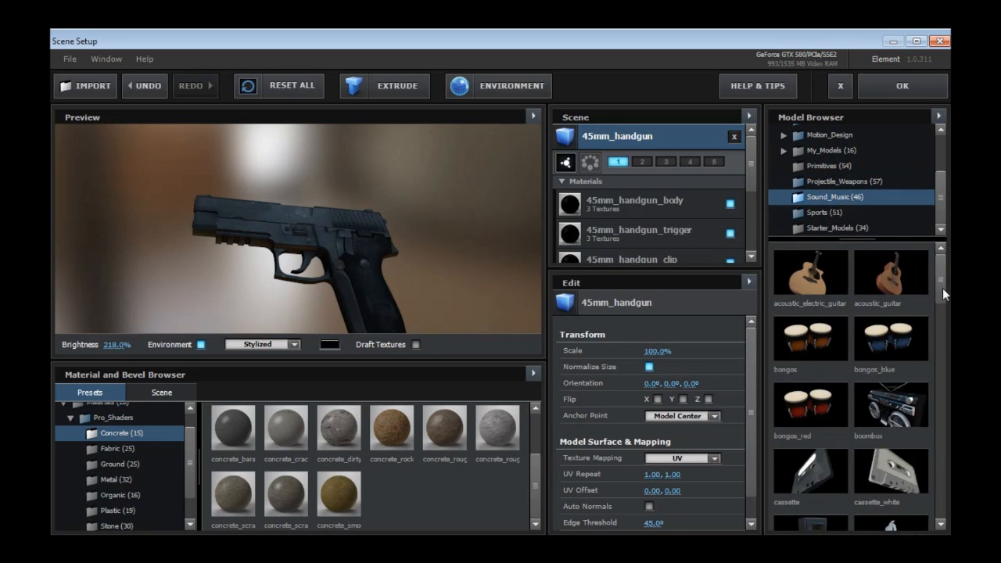
left_click_drag(942, 288, 933, 368)
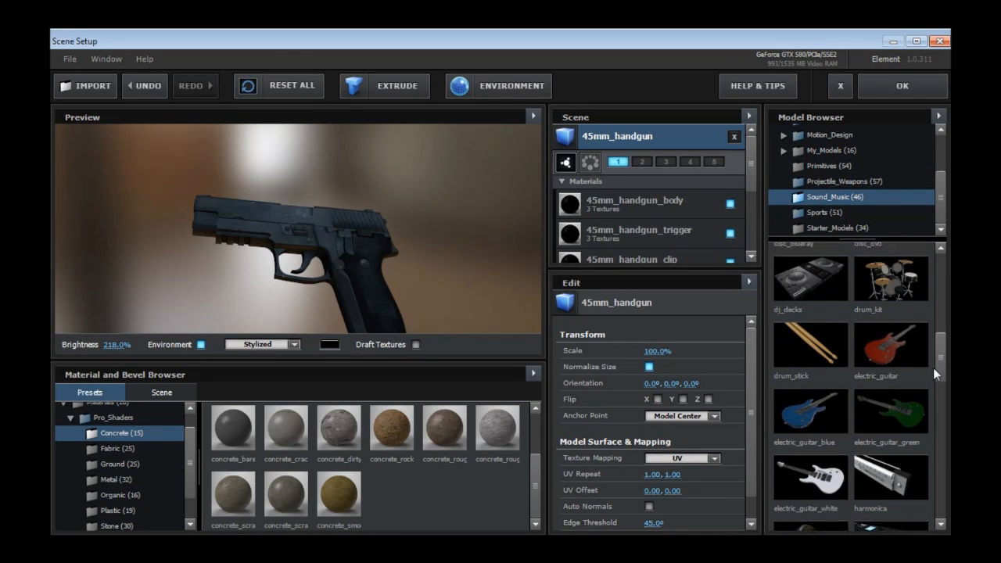
left_click(829, 273)
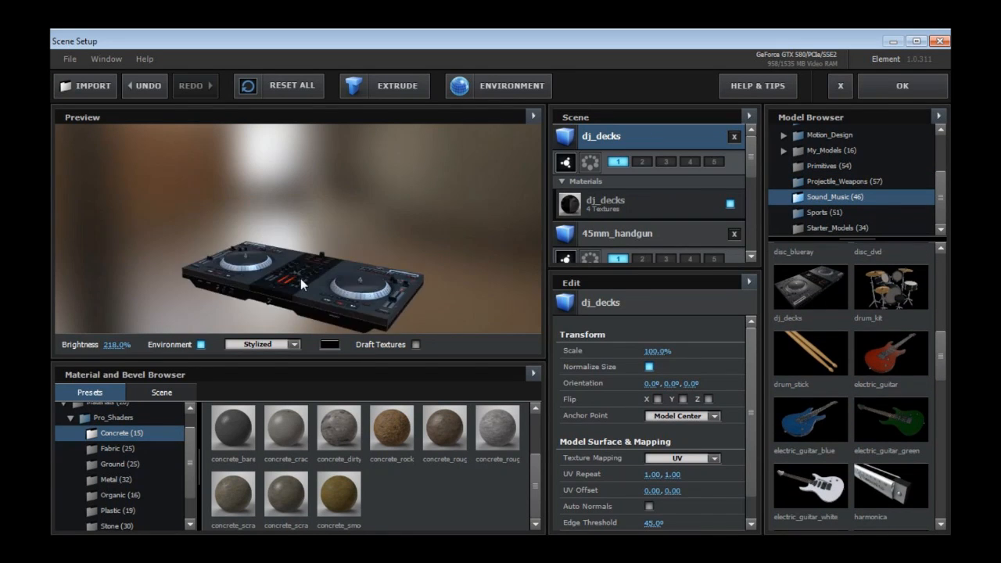
left_click_drag(300, 278, 285, 303)
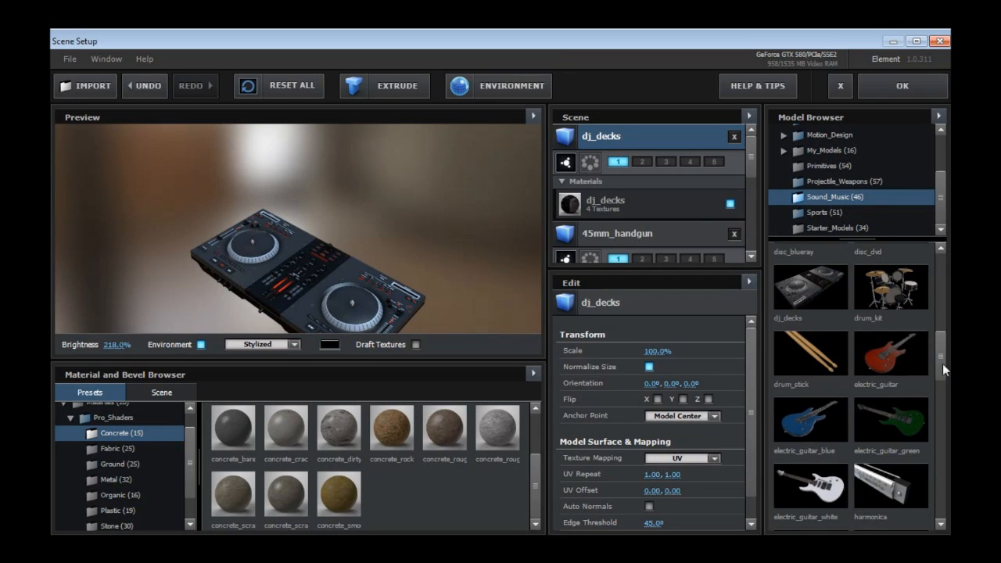
Step: Add the headphones model from the Sound_Music folder and orbit it in the preview
left_click_drag(943, 369, 938, 408)
left_click(810, 294)
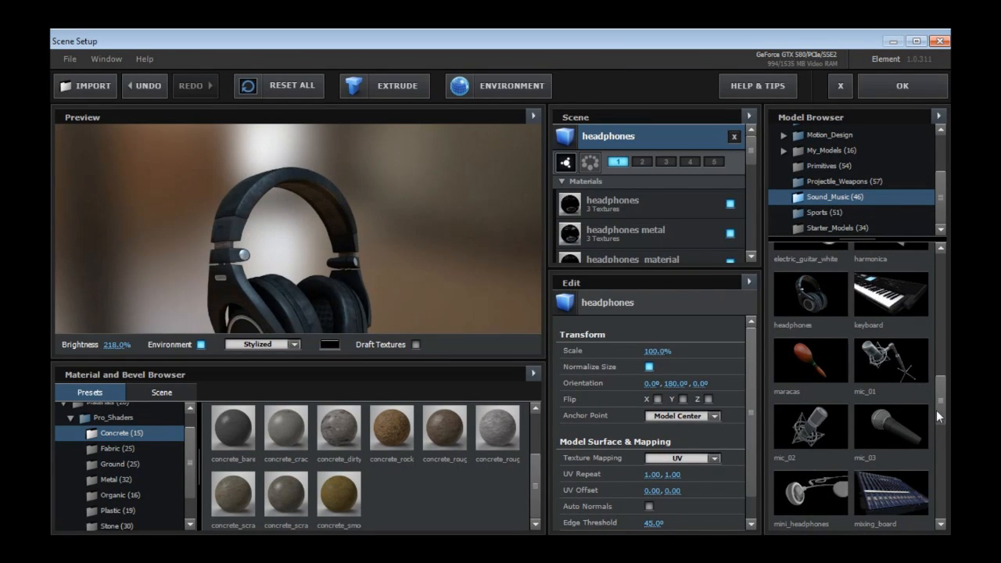
left_click_drag(342, 228, 335, 199)
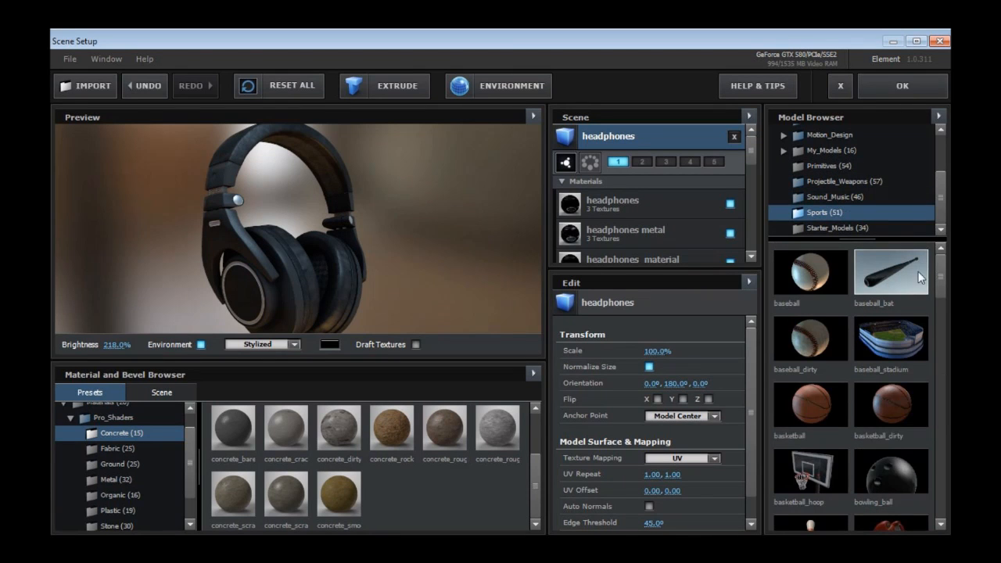
Step: Add the basketball_dirty model from the Sports folder, lower the preview brightness to 115%, and orbit the ball
double_click(892, 405)
left_click_drag(290, 210, 284, 282)
left_click_drag(115, 337, 54, 349)
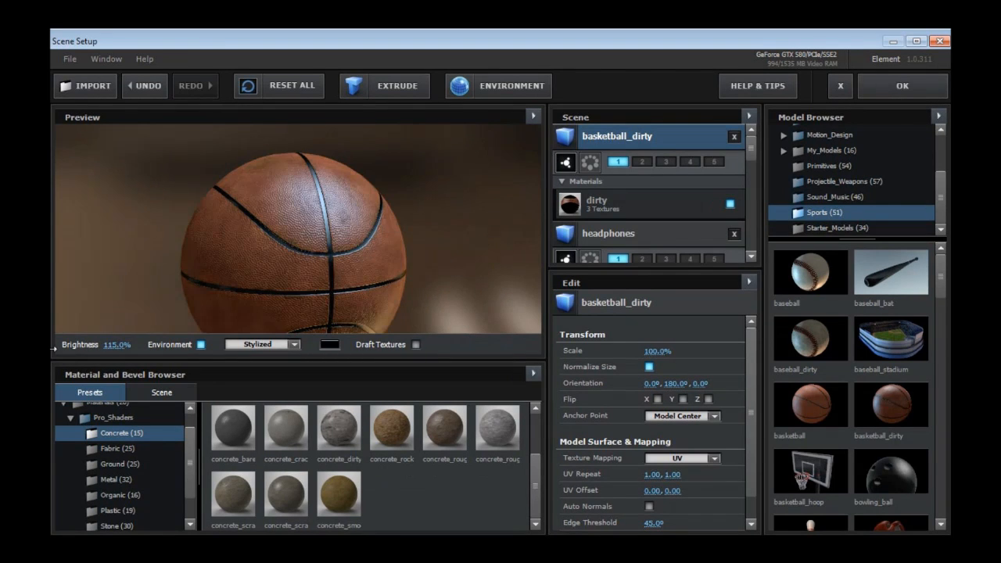
left_click_drag(314, 278, 318, 248)
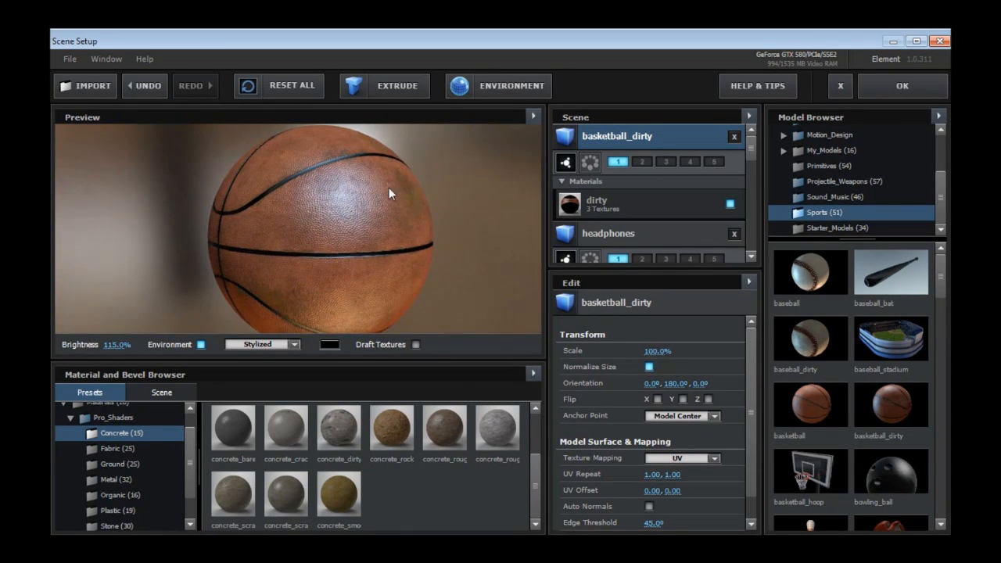
Step: Lower the Specular of the basketball's dirty material to 3.34 and orbit the ball
left_click(611, 204)
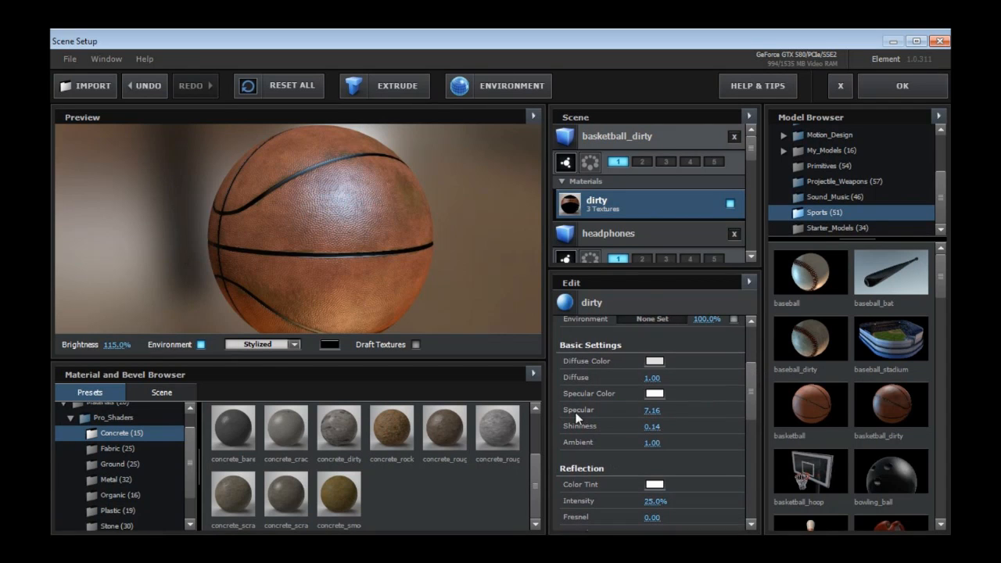
left_click_drag(653, 410, 374, 400)
left_click_drag(384, 312, 287, 244)
Step: Add the baseball_stadium and boxing_ring models from the Sports folder, orbiting each in the preview
left_click_drag(939, 275, 941, 289)
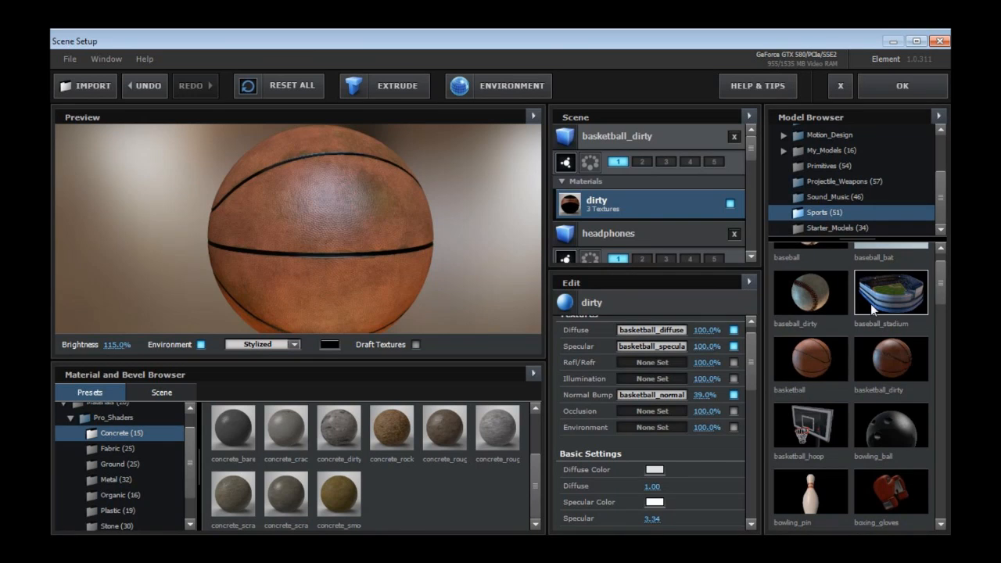
double_click(891, 291)
left_click_drag(228, 236, 357, 273)
scroll(940, 328, "down", 5)
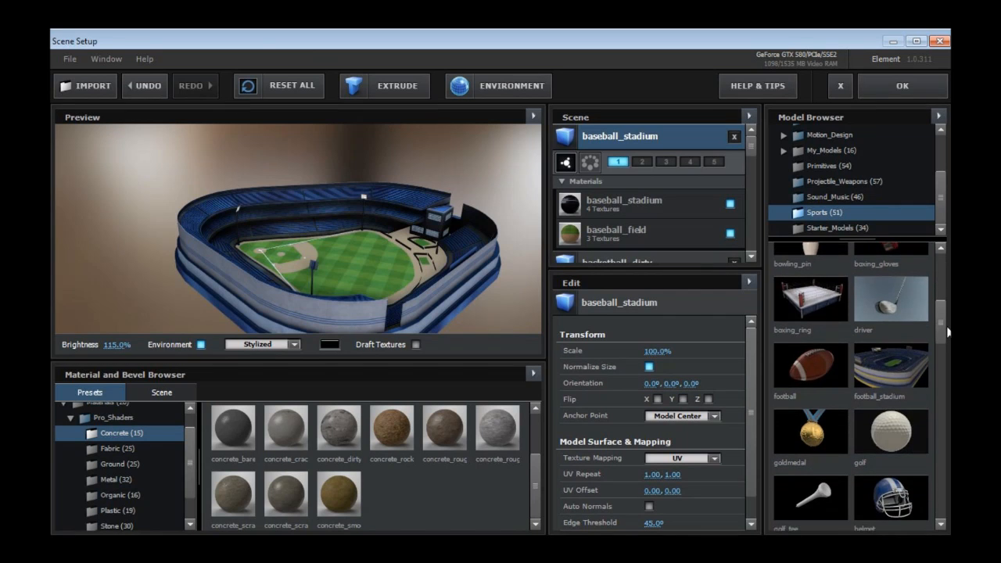
double_click(812, 301)
left_click_drag(251, 240, 334, 243)
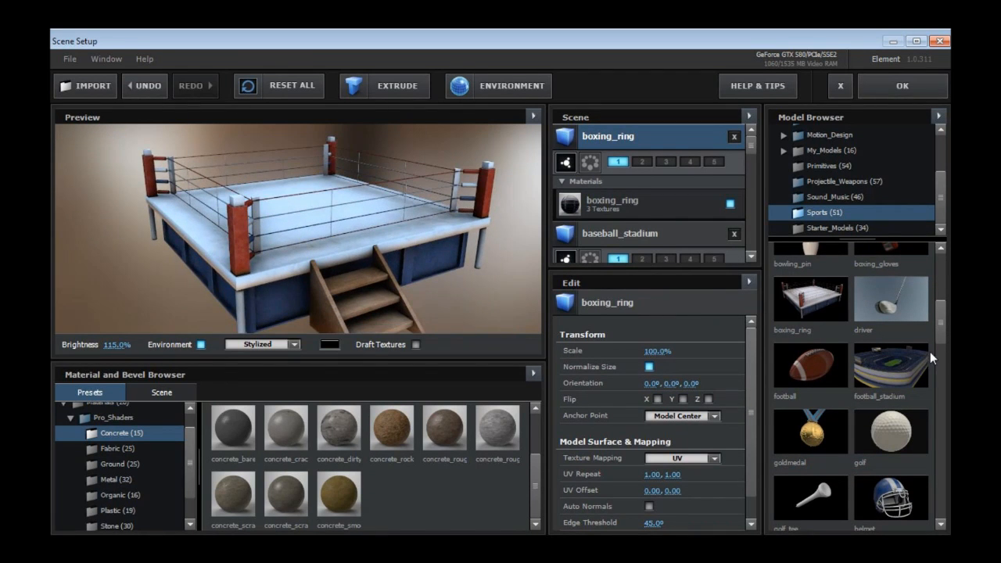
Step: Add the sweeping_design_02 model from Motion_Design's Abstract_Sweeps folder and orbit it in the preview
scroll(930, 351, "up", 5)
scroll(848, 142, "up", 1)
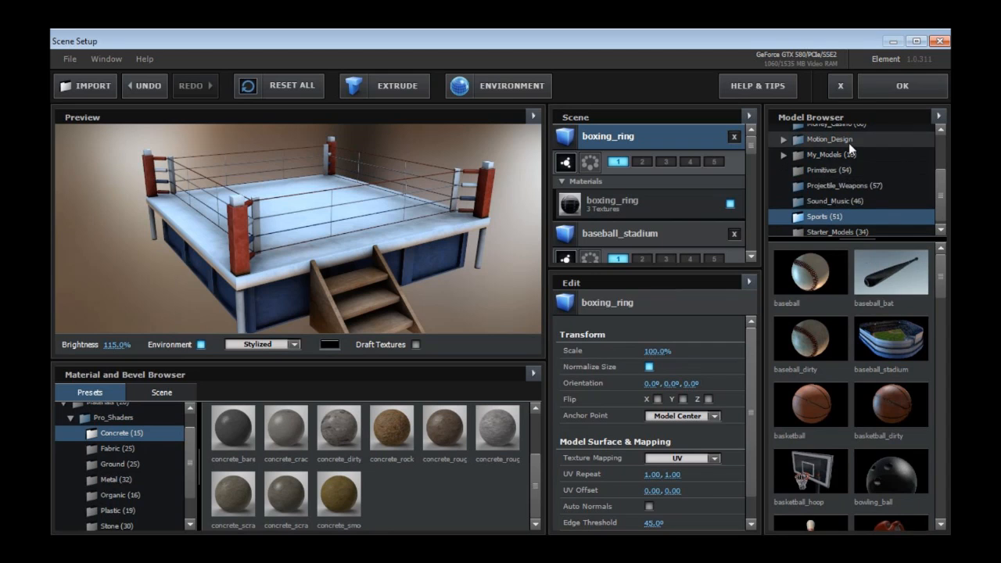
left_click(848, 141)
left_click(844, 170)
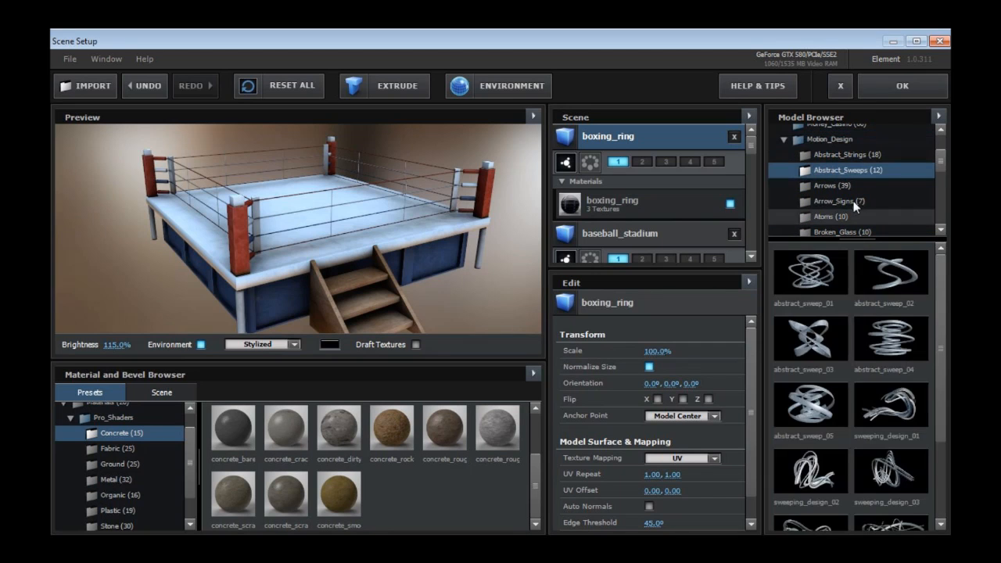
left_click_drag(940, 283, 936, 345)
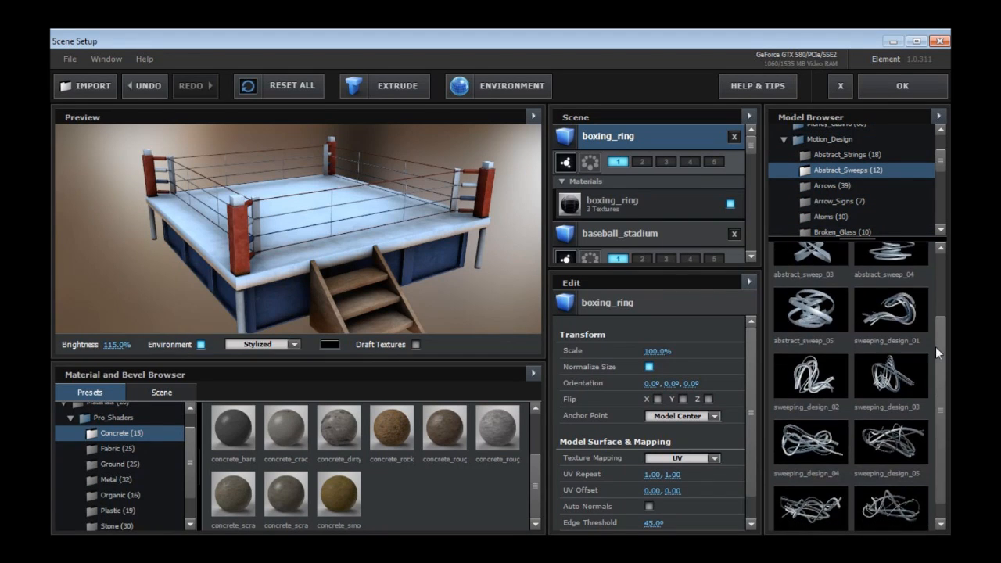
left_click(819, 383)
left_click_drag(359, 215, 227, 347)
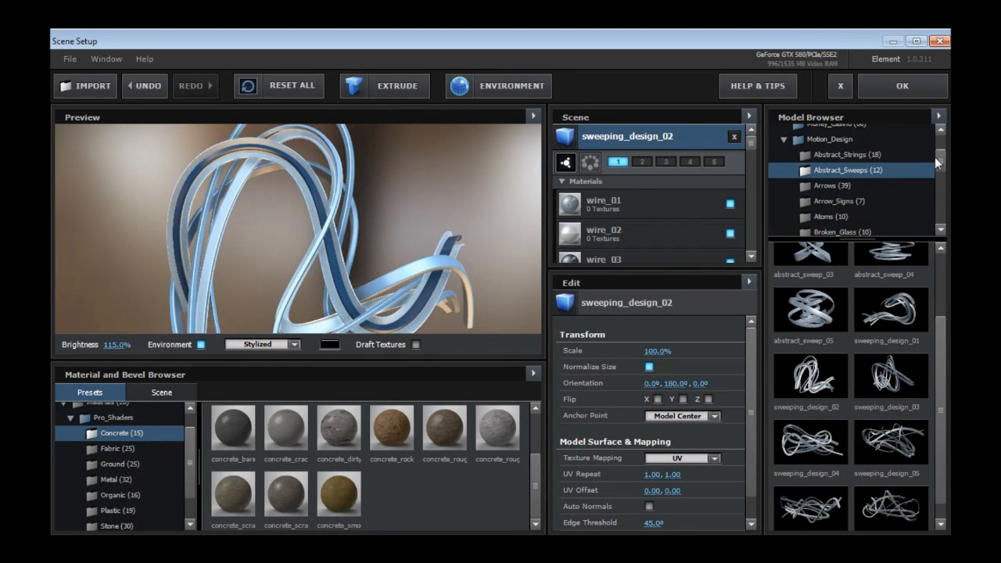
Step: Add the liquid_07 model from the Liquids folder, hide the preview environment, and orbit the splash
left_click_drag(939, 160, 941, 182)
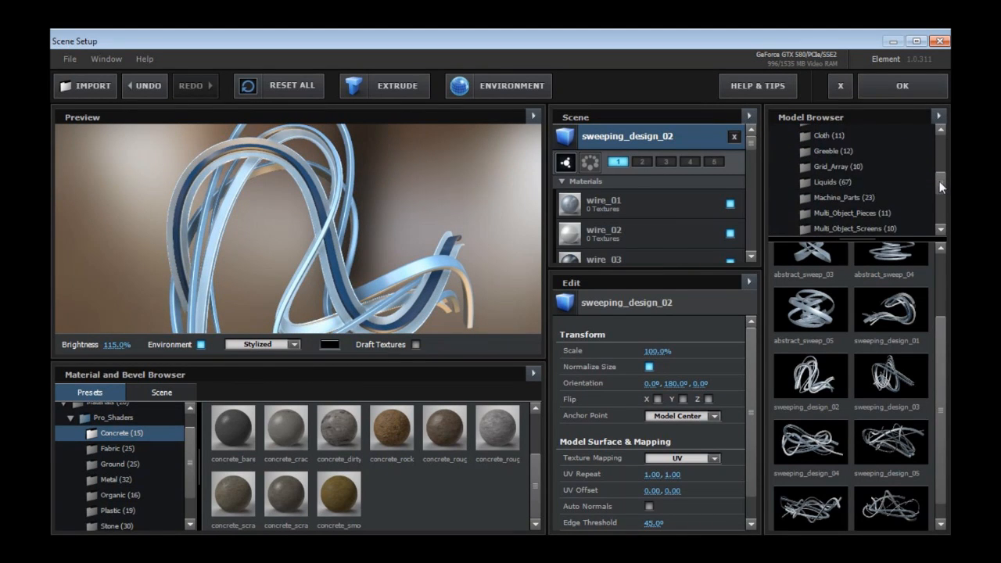
left_click(845, 183)
left_click_drag(941, 262, 940, 278)
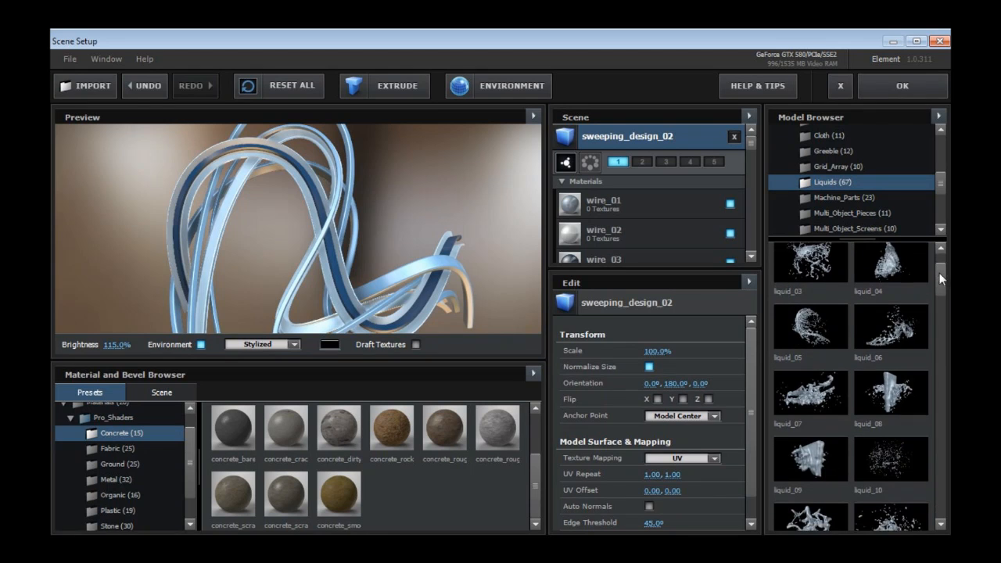
left_click(810, 391)
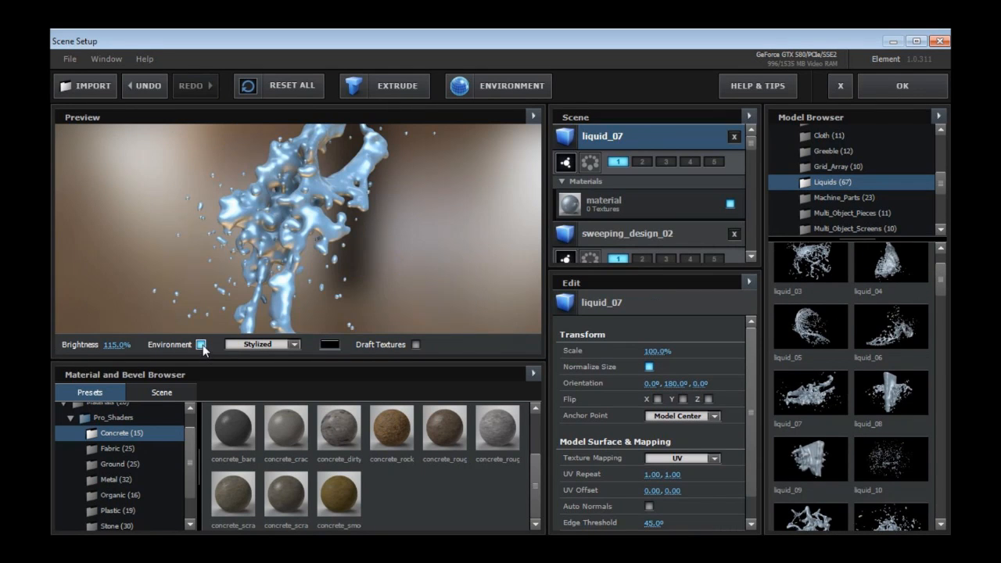
left_click(201, 345)
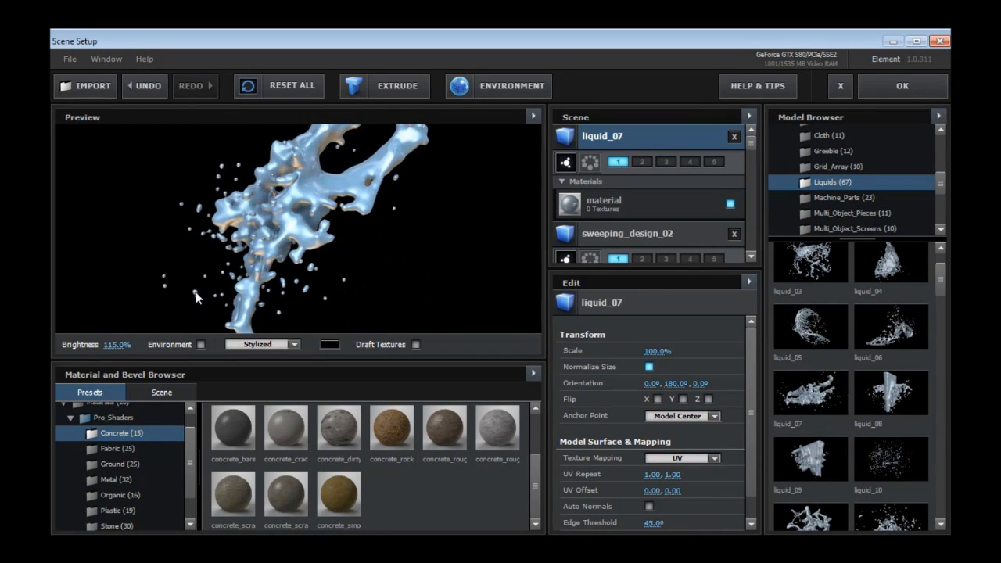
left_click_drag(196, 292, 269, 256)
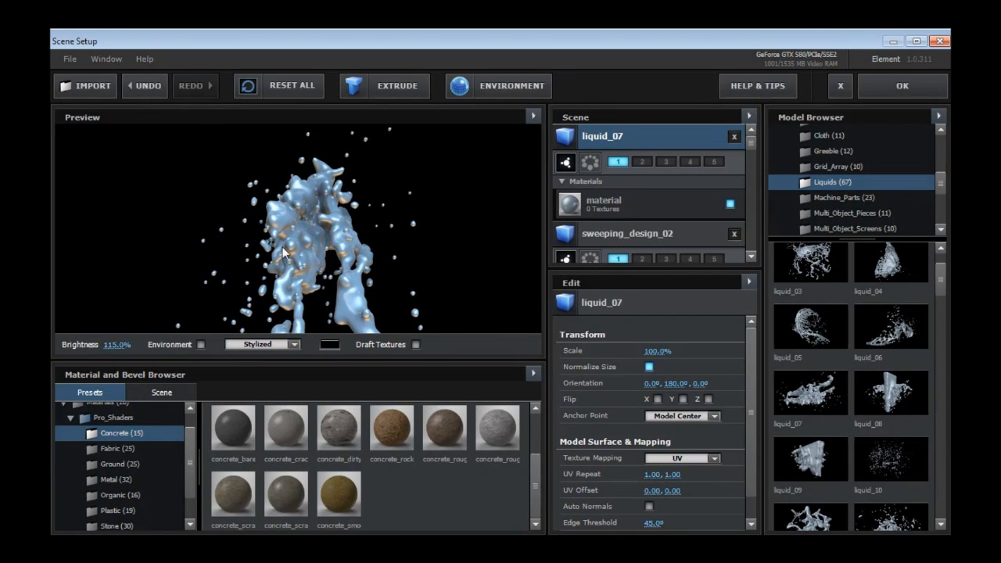
Step: Apply the gummy material from the Translucent Pro Shaders to the liquid_07 splash and orbit it in the preview
scroll(191, 462, "down", 2)
left_click(126, 522)
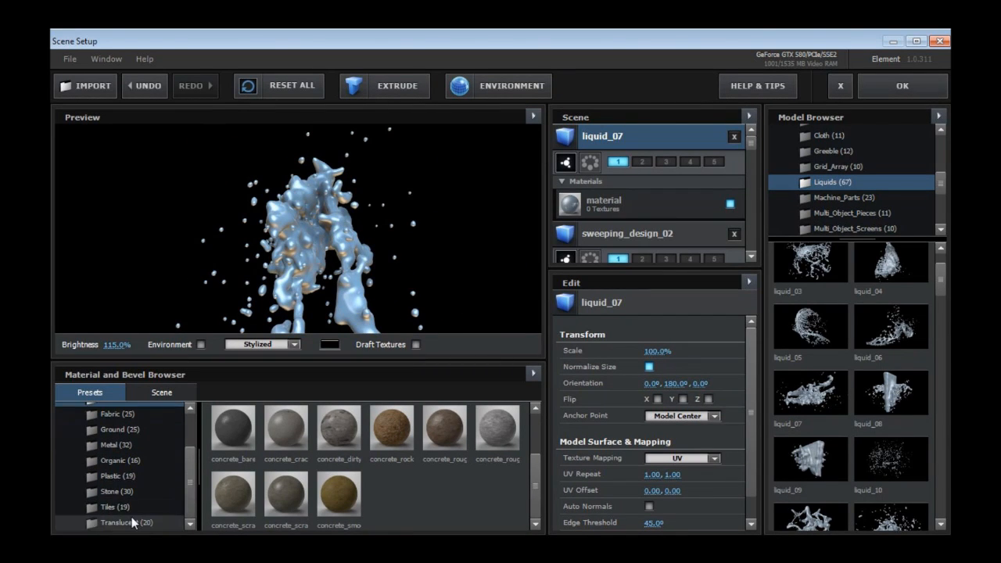
left_click_drag(491, 429, 336, 232)
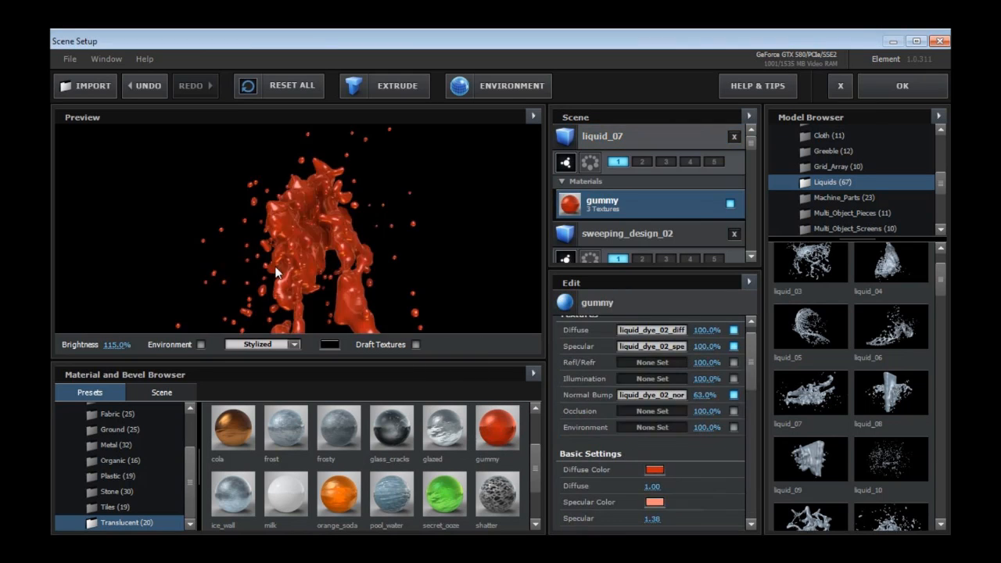
left_click_drag(277, 270, 412, 300)
Step: Add a second liquid_07 and the liquid_11 model, and apply the cola material to liquid_11
left_click(806, 389)
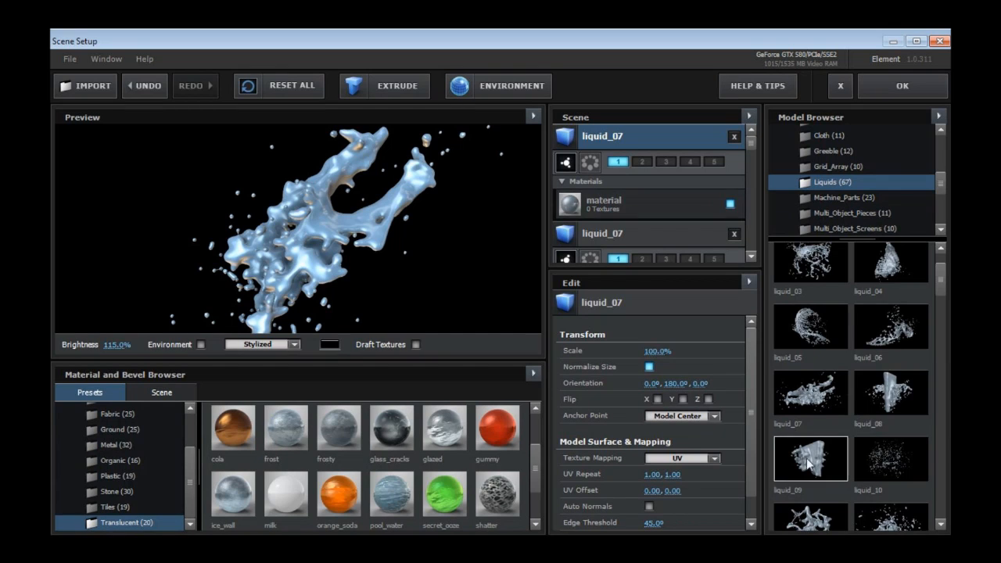
scroll(811, 438, "down", 1)
left_click(810, 428)
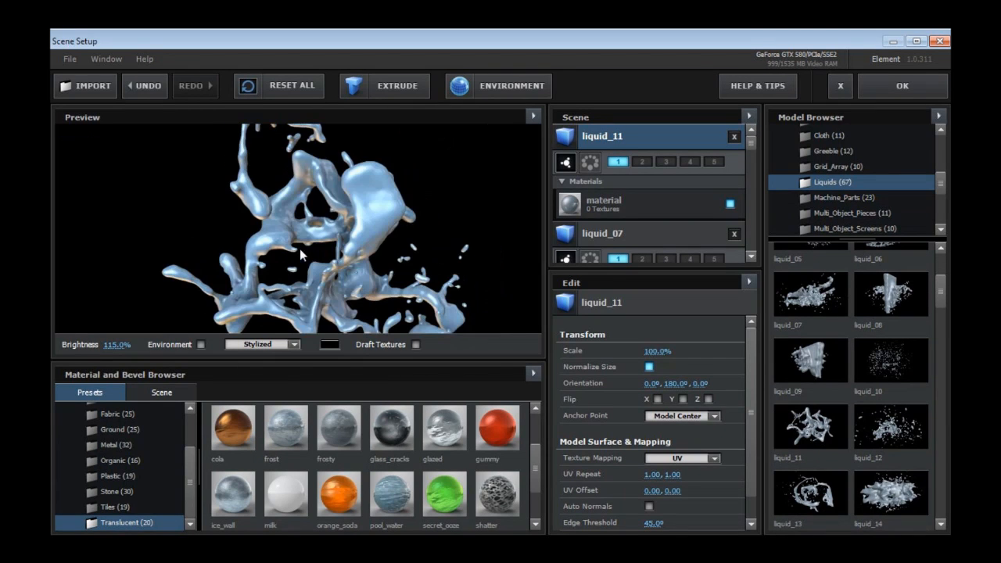
left_click(233, 427)
left_click_drag(291, 274, 313, 305)
Step: Switch the preview lighting to Default Lights, orbit the liquid_11 splash, and apply the orange_soda material to it
left_click(262, 345)
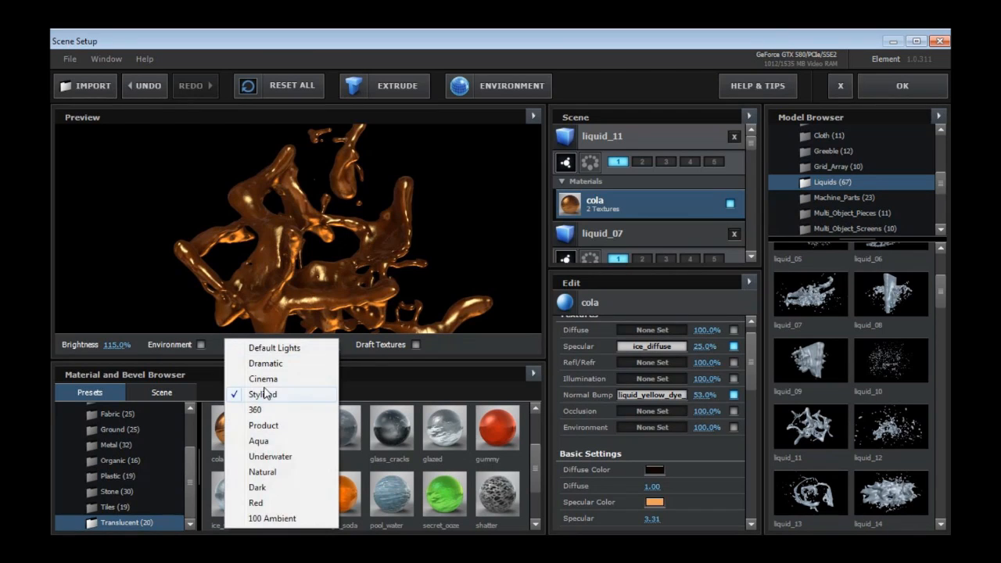
left_click(266, 349)
left_click_drag(274, 271, 291, 266)
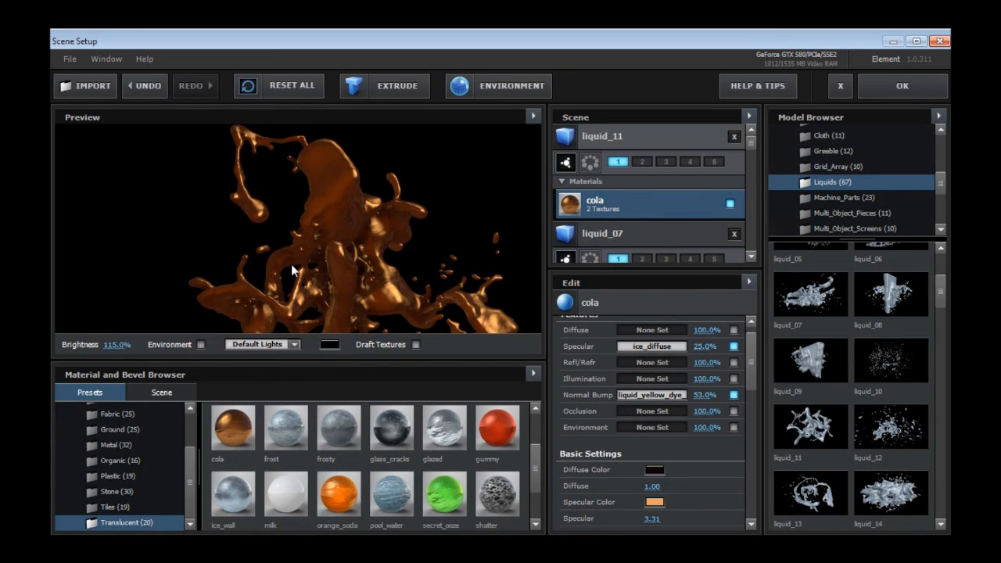
left_click_drag(532, 454, 532, 479)
left_click_drag(340, 447, 344, 250)
Step: Add the liquid_10 model, orbit and zoom in on its droplets, and browse the other Motion_Design folders
left_click(887, 362)
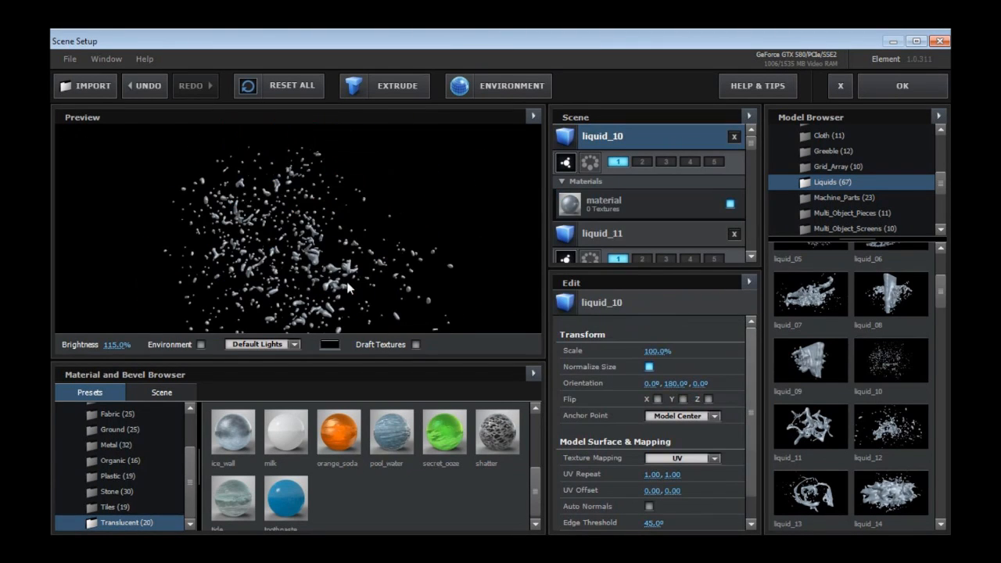
left_click_drag(294, 278, 355, 223)
scroll(331, 266, "up", 5)
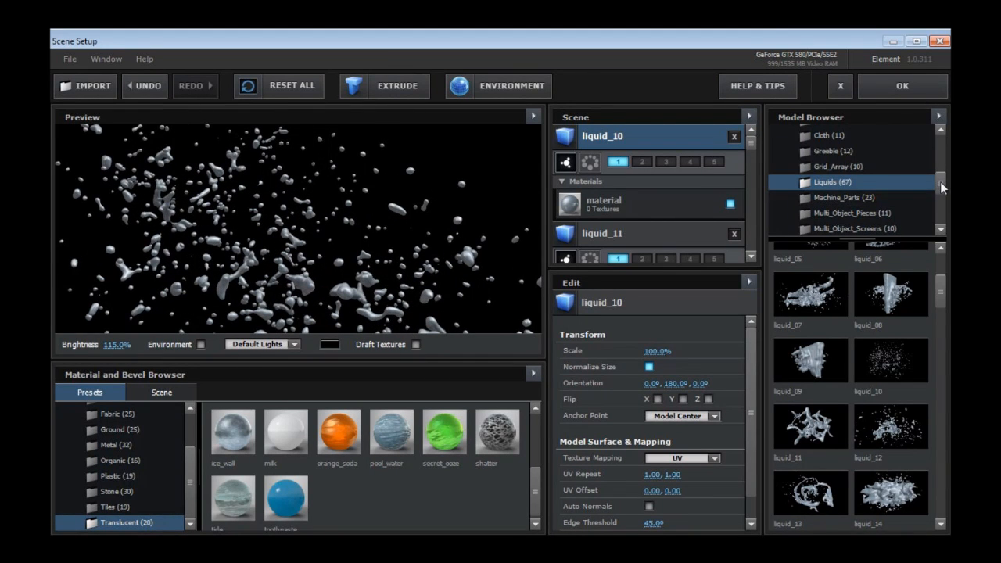
left_click_drag(940, 181, 941, 160)
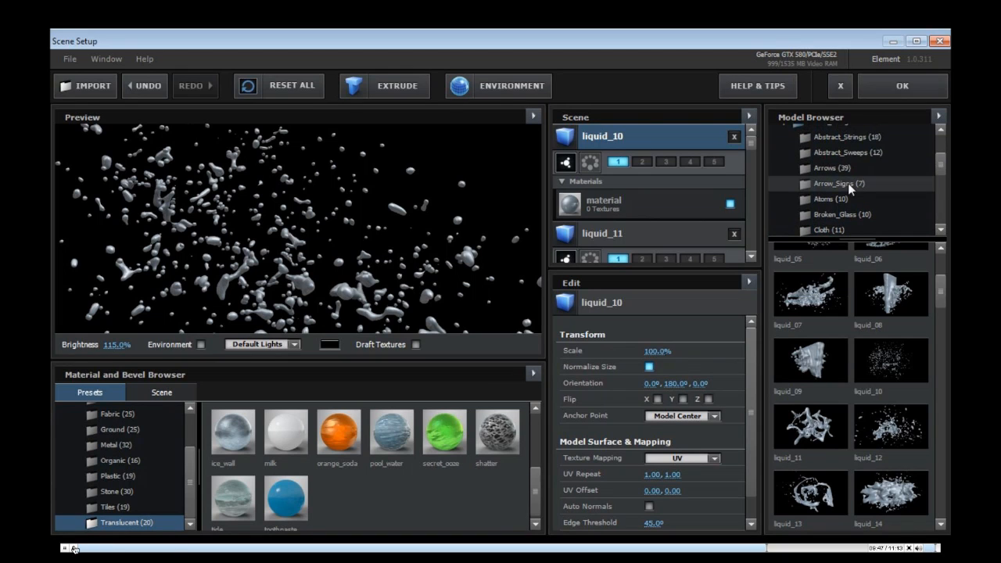
Step: Pause the Element 3D tutorial video, leave full screen, and switch to the Renderography lesson page
left_click(65, 549)
key("Escape")
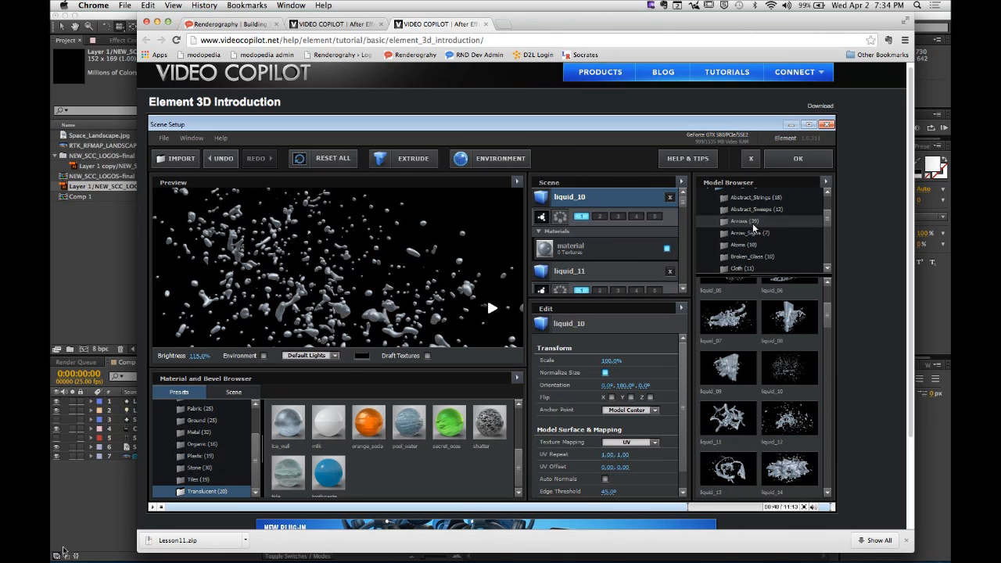
mouse_move(112, 547)
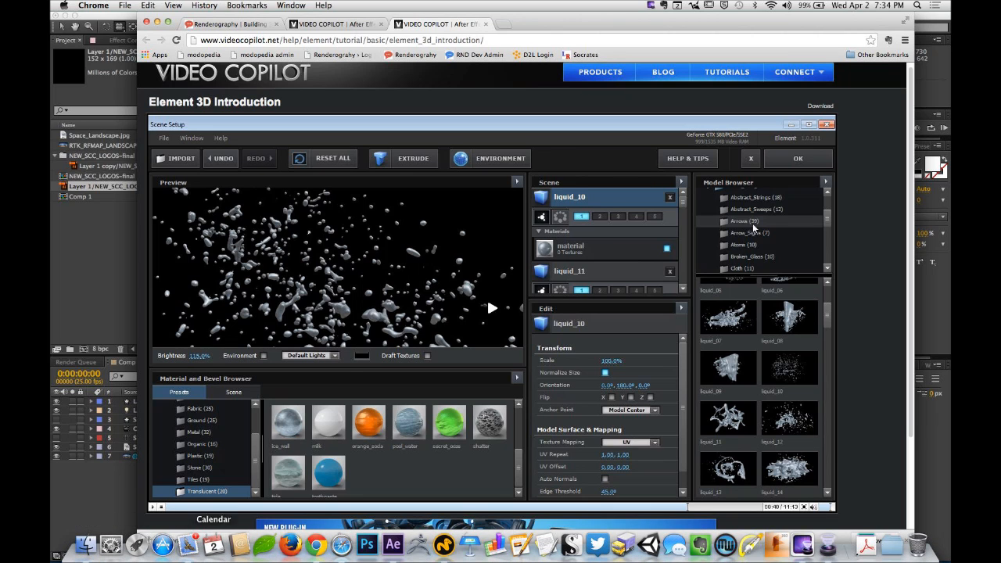
left_click(233, 25)
Step: Open the lesson's Homework section and review the 3D Box project's requirements and example, highlighting the frame size line
scroll(236, 175, "up", 3)
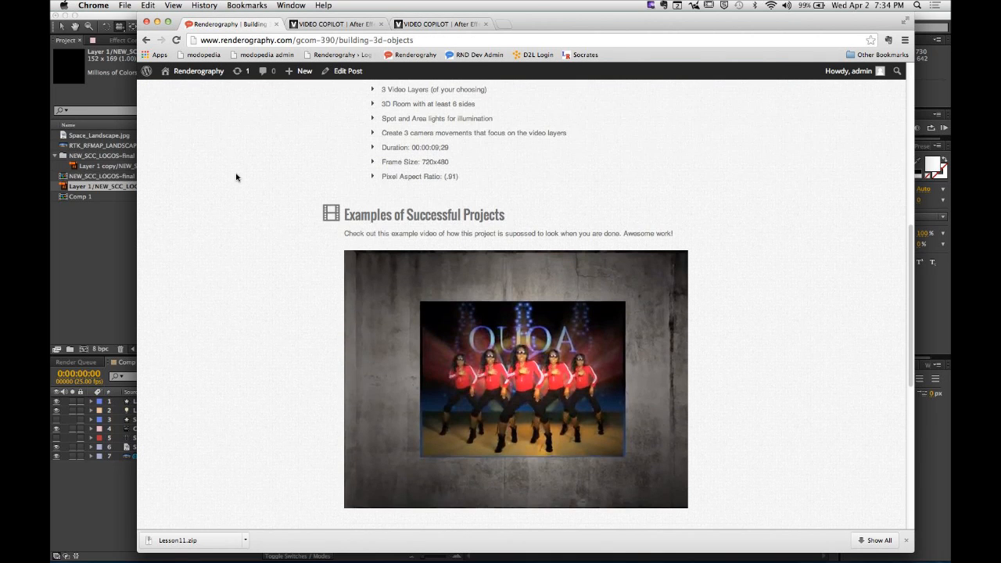
scroll(235, 178, "up", 5)
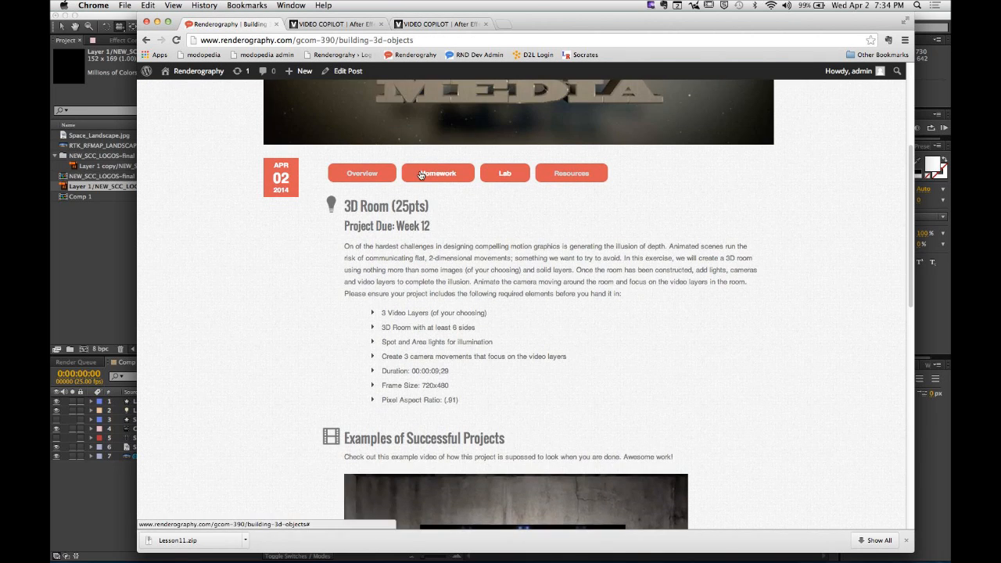
left_click(438, 172)
scroll(274, 282, "down", 5)
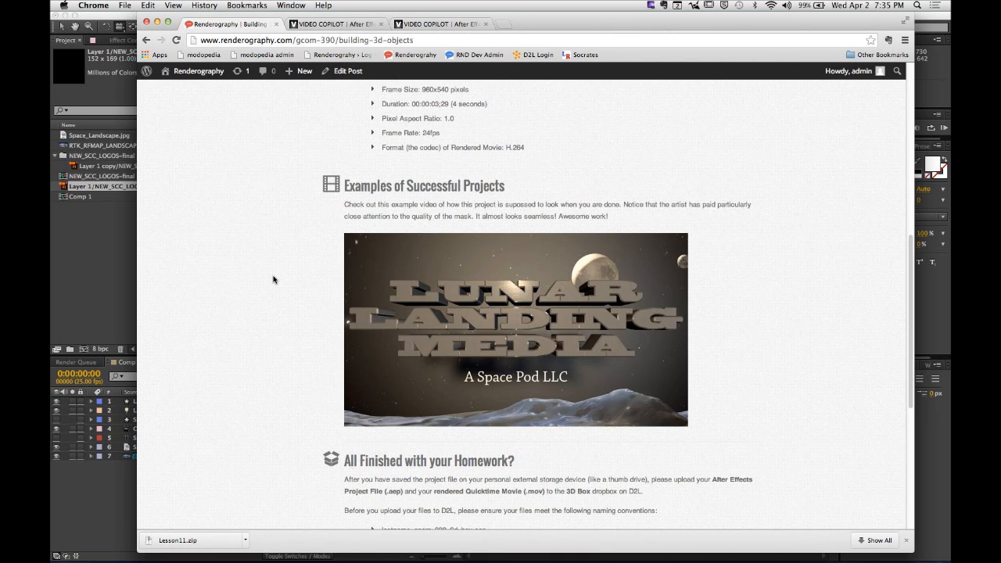
scroll(273, 279, "up", 3)
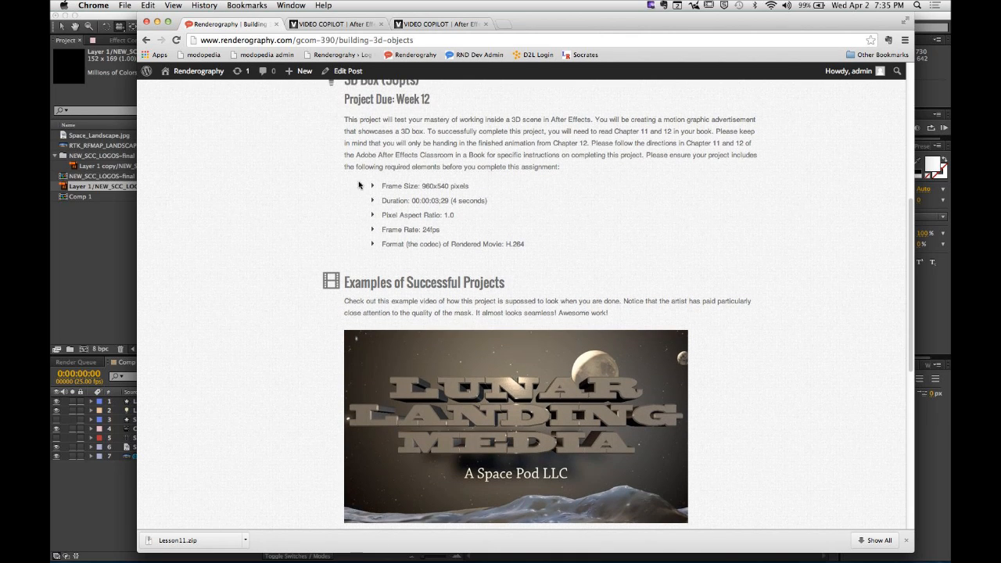
left_click_drag(382, 187, 479, 194)
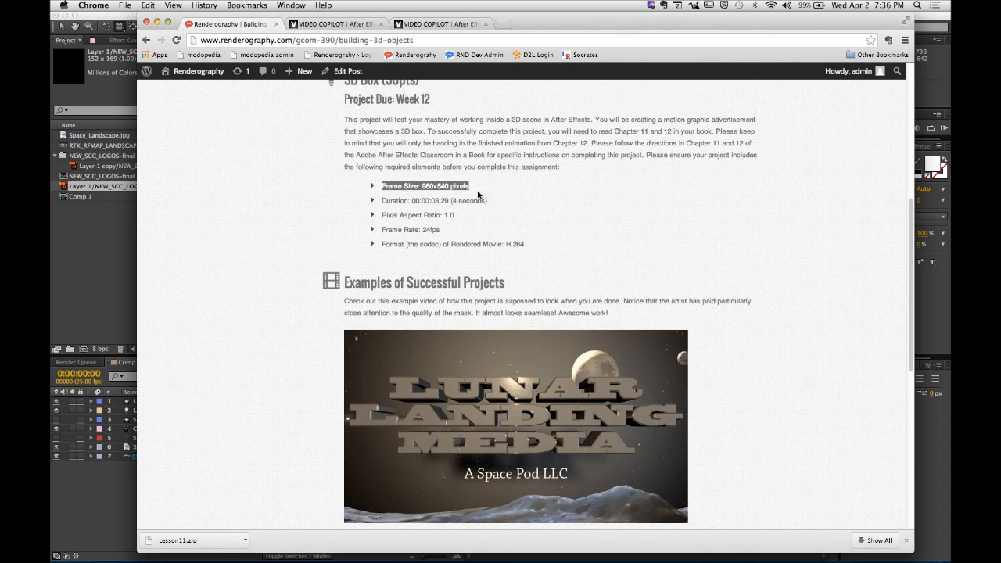
Step: Open the lesson's Lab section and play the 3D Room example video, pausing it at about 2 seconds
scroll(515, 232, "up", 4)
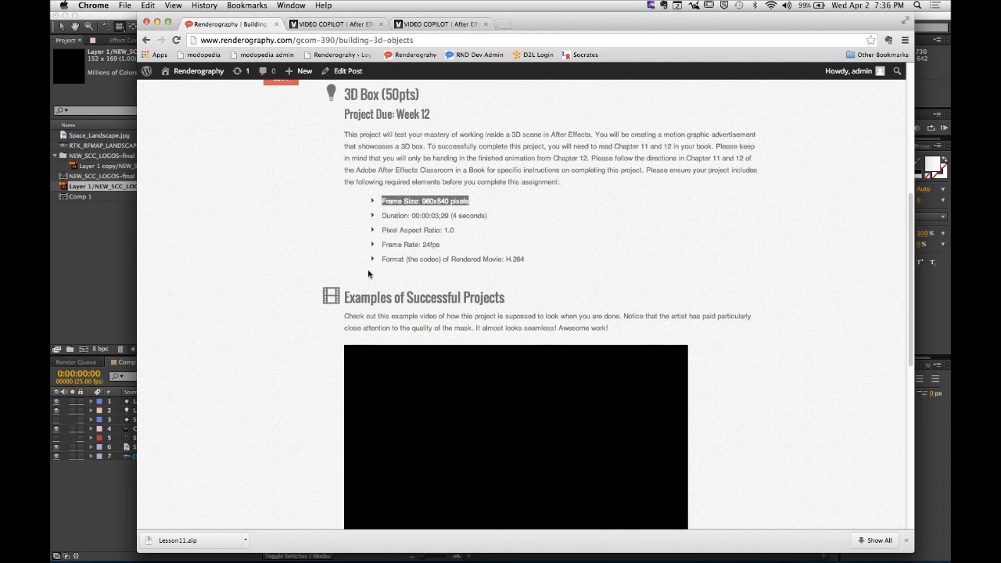
left_click(515, 232)
left_click(503, 198)
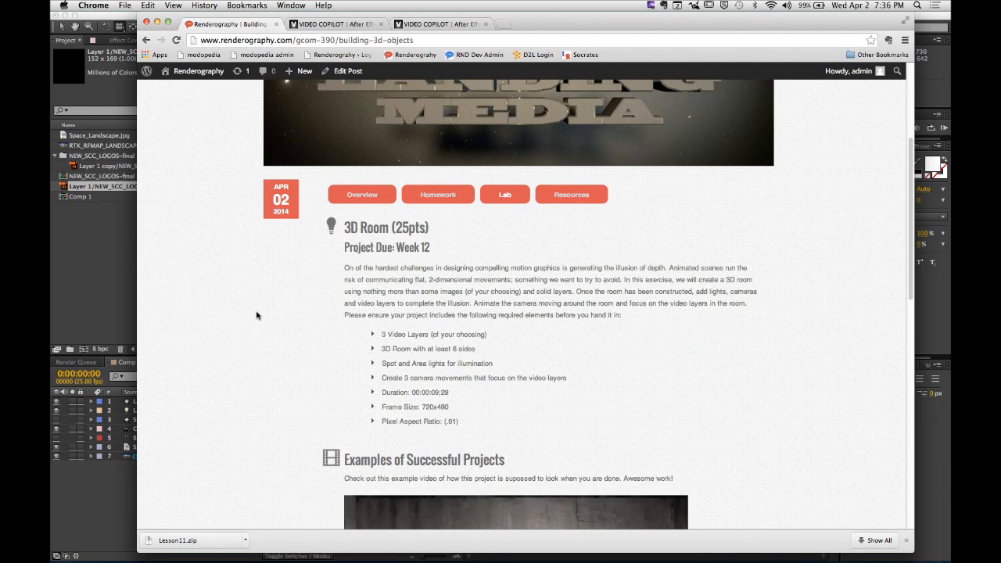
scroll(257, 314, "down", 3)
scroll(257, 314, "down", 7)
left_click(359, 326)
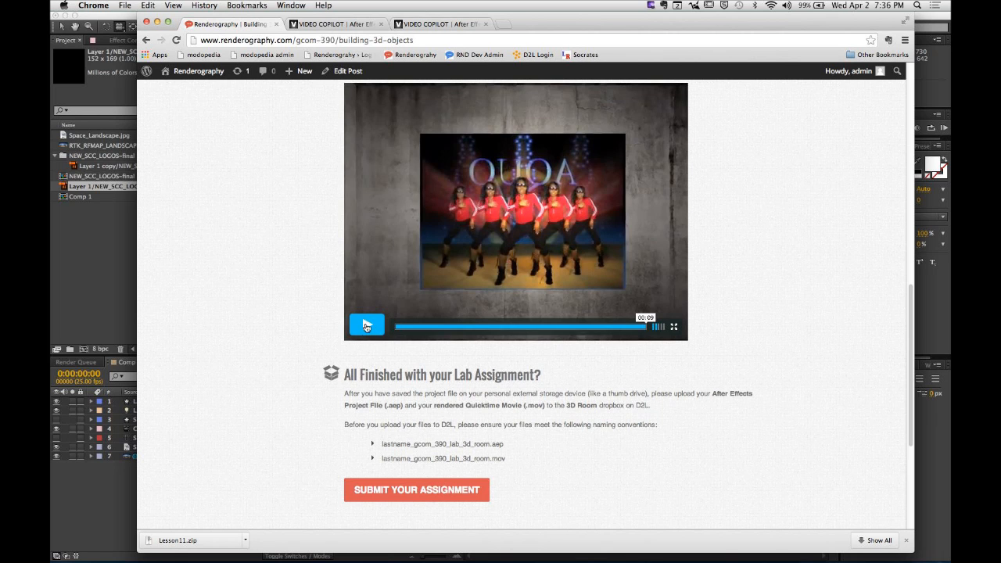
left_click(366, 333)
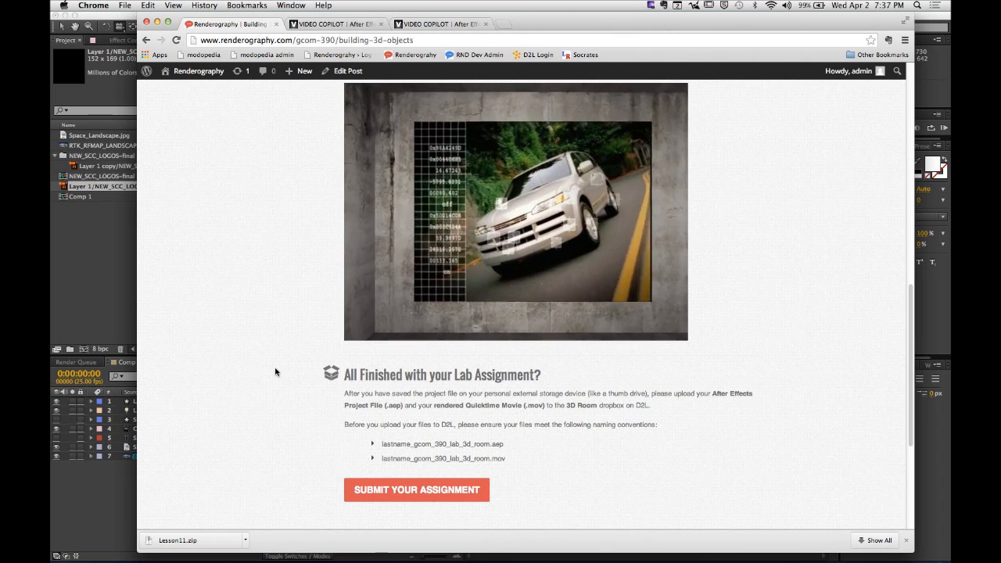
Step: Review the 3D Room's required elements and highlight the line about three video layers
mouse_move(367, 327)
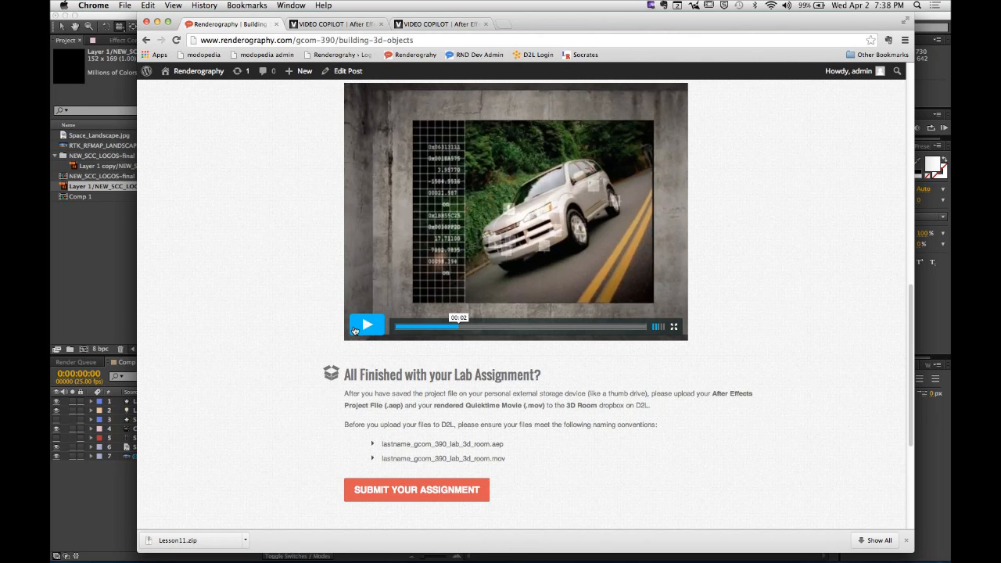
scroll(328, 325, "up", 5)
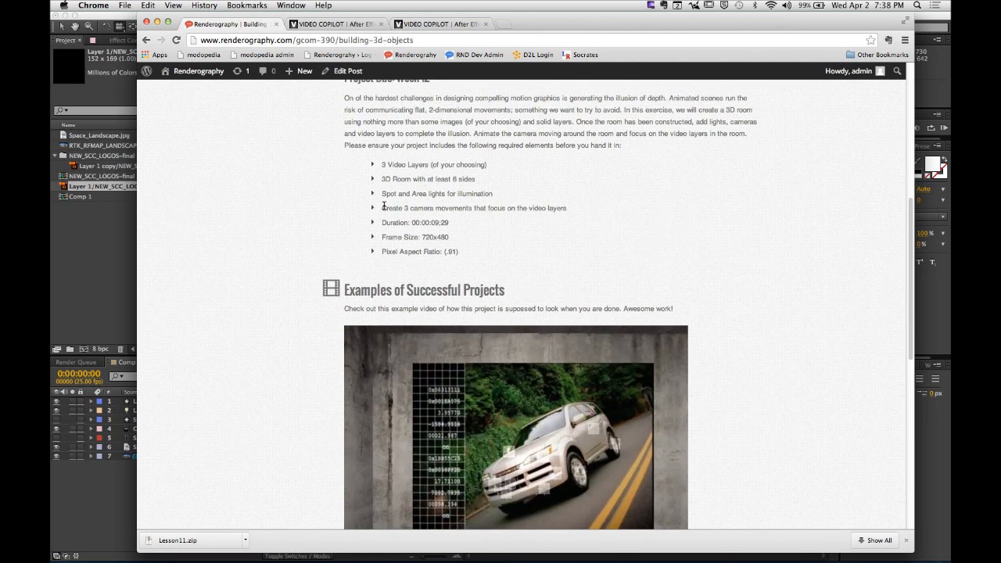
left_click_drag(381, 165, 495, 168)
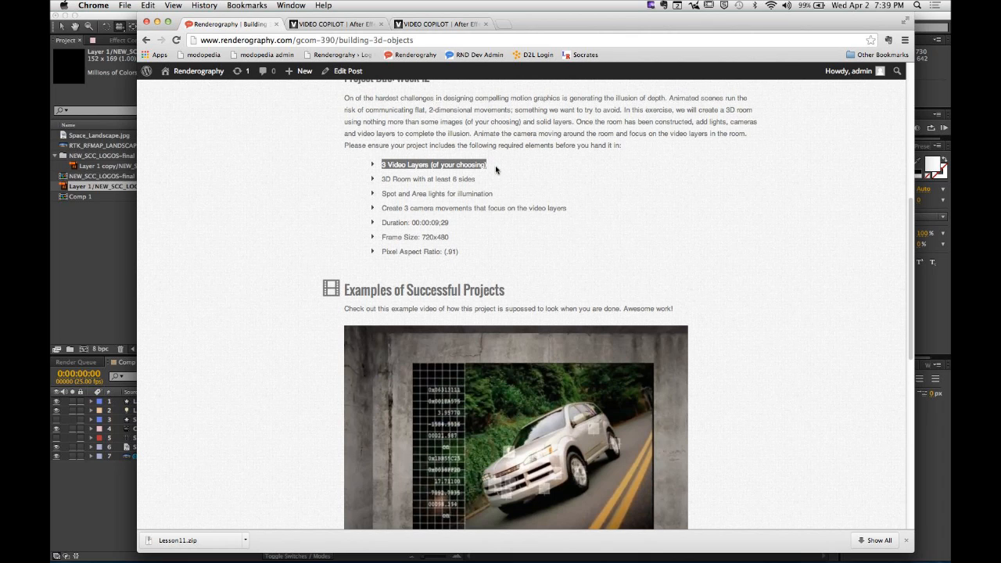
Step: Replay the 3D Room example video from the start, pause it on the Piccadilly Circus wall, and play the rest
scroll(290, 357, "down", 4)
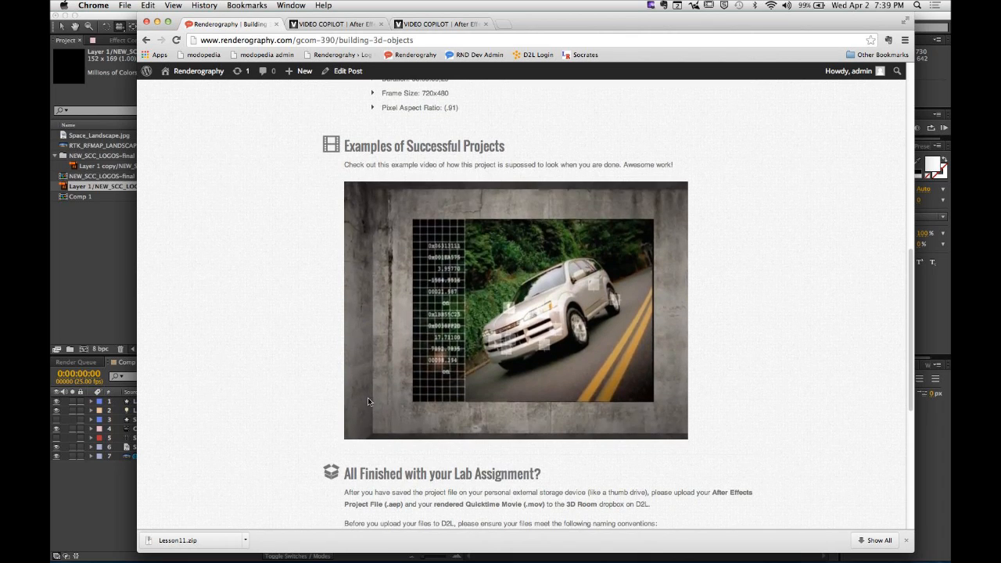
left_click_drag(446, 426, 395, 427)
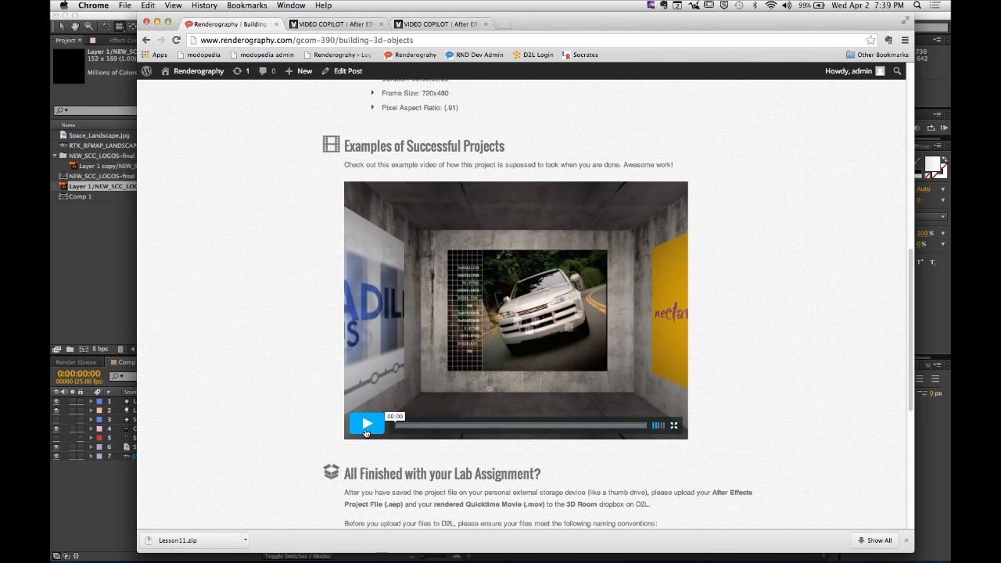
left_click(365, 425)
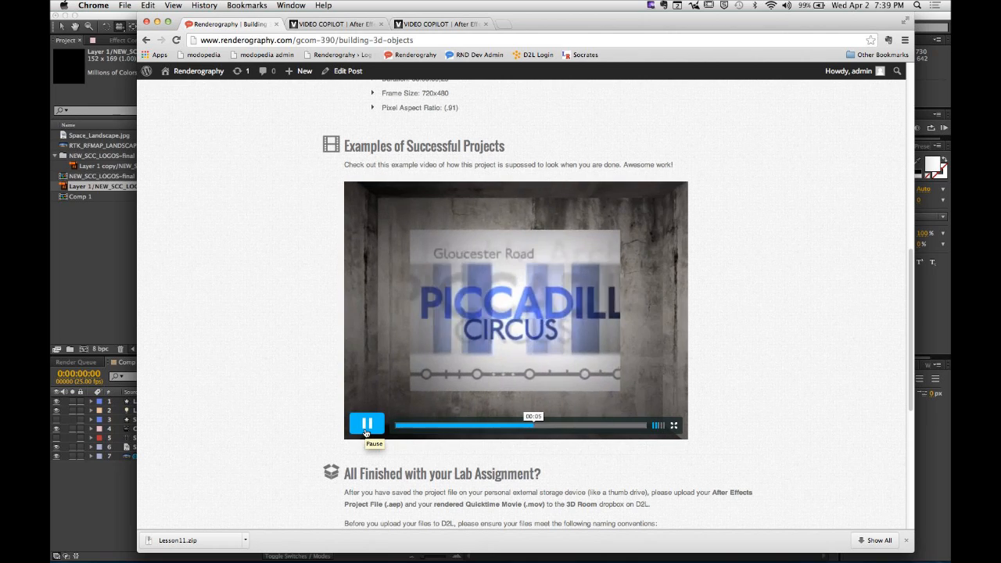
left_click(367, 431)
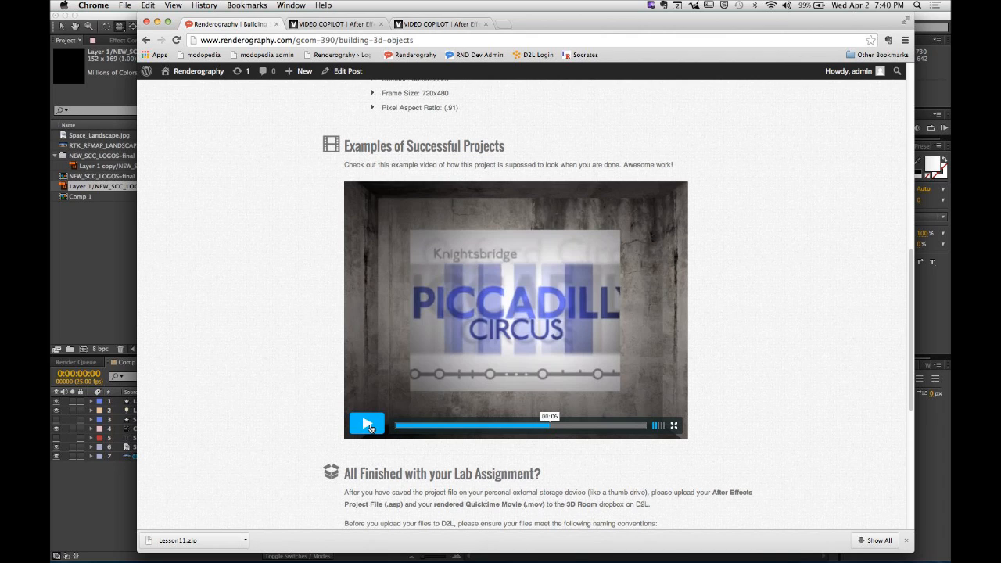
left_click(368, 426)
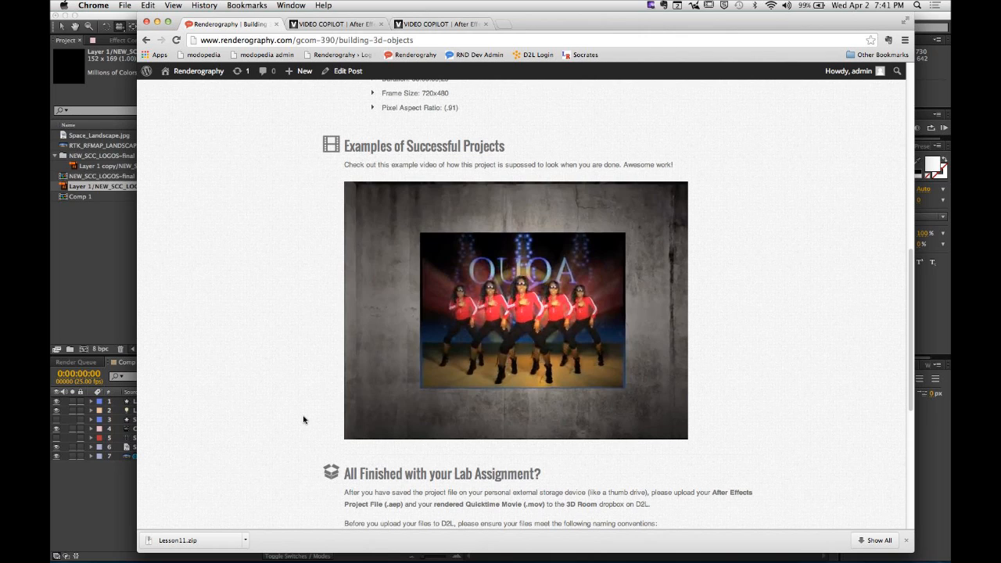
mouse_move(368, 557)
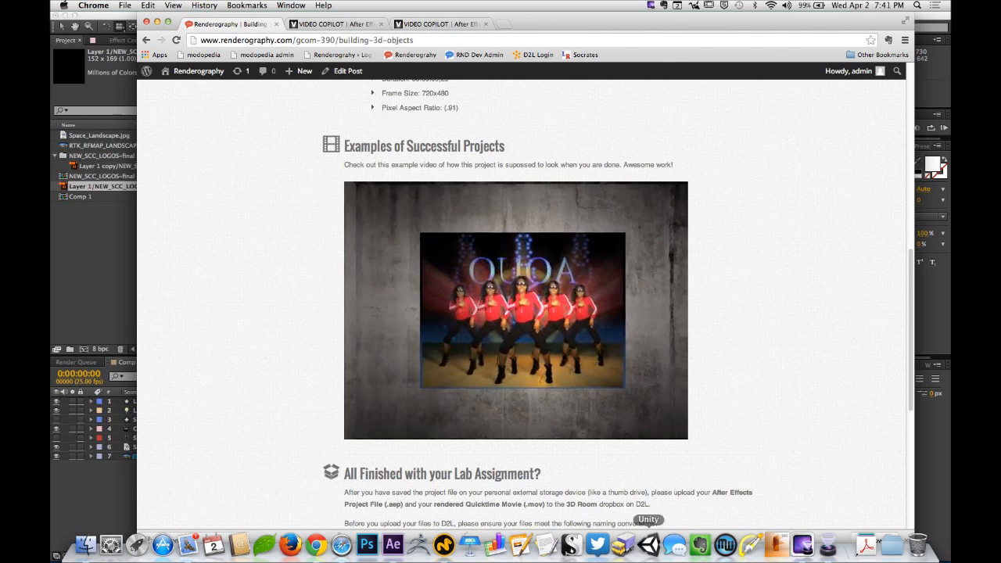